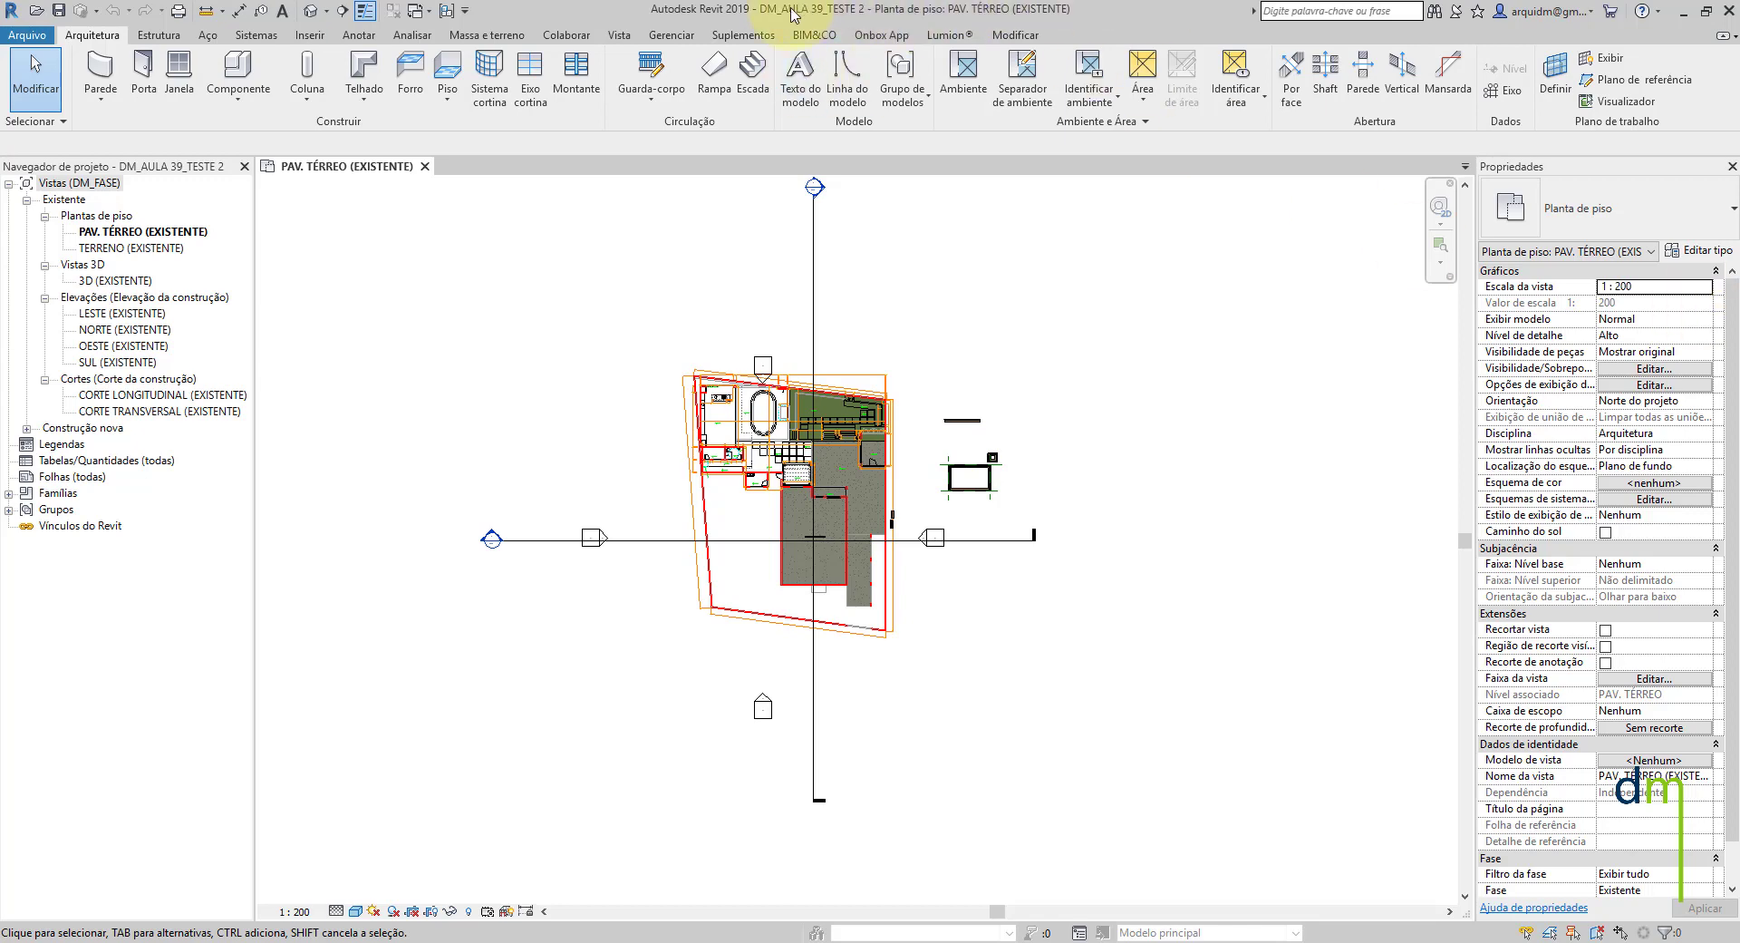
# - Save the project as a new file named DM_AULA 40
pyautogui.click(27, 34)
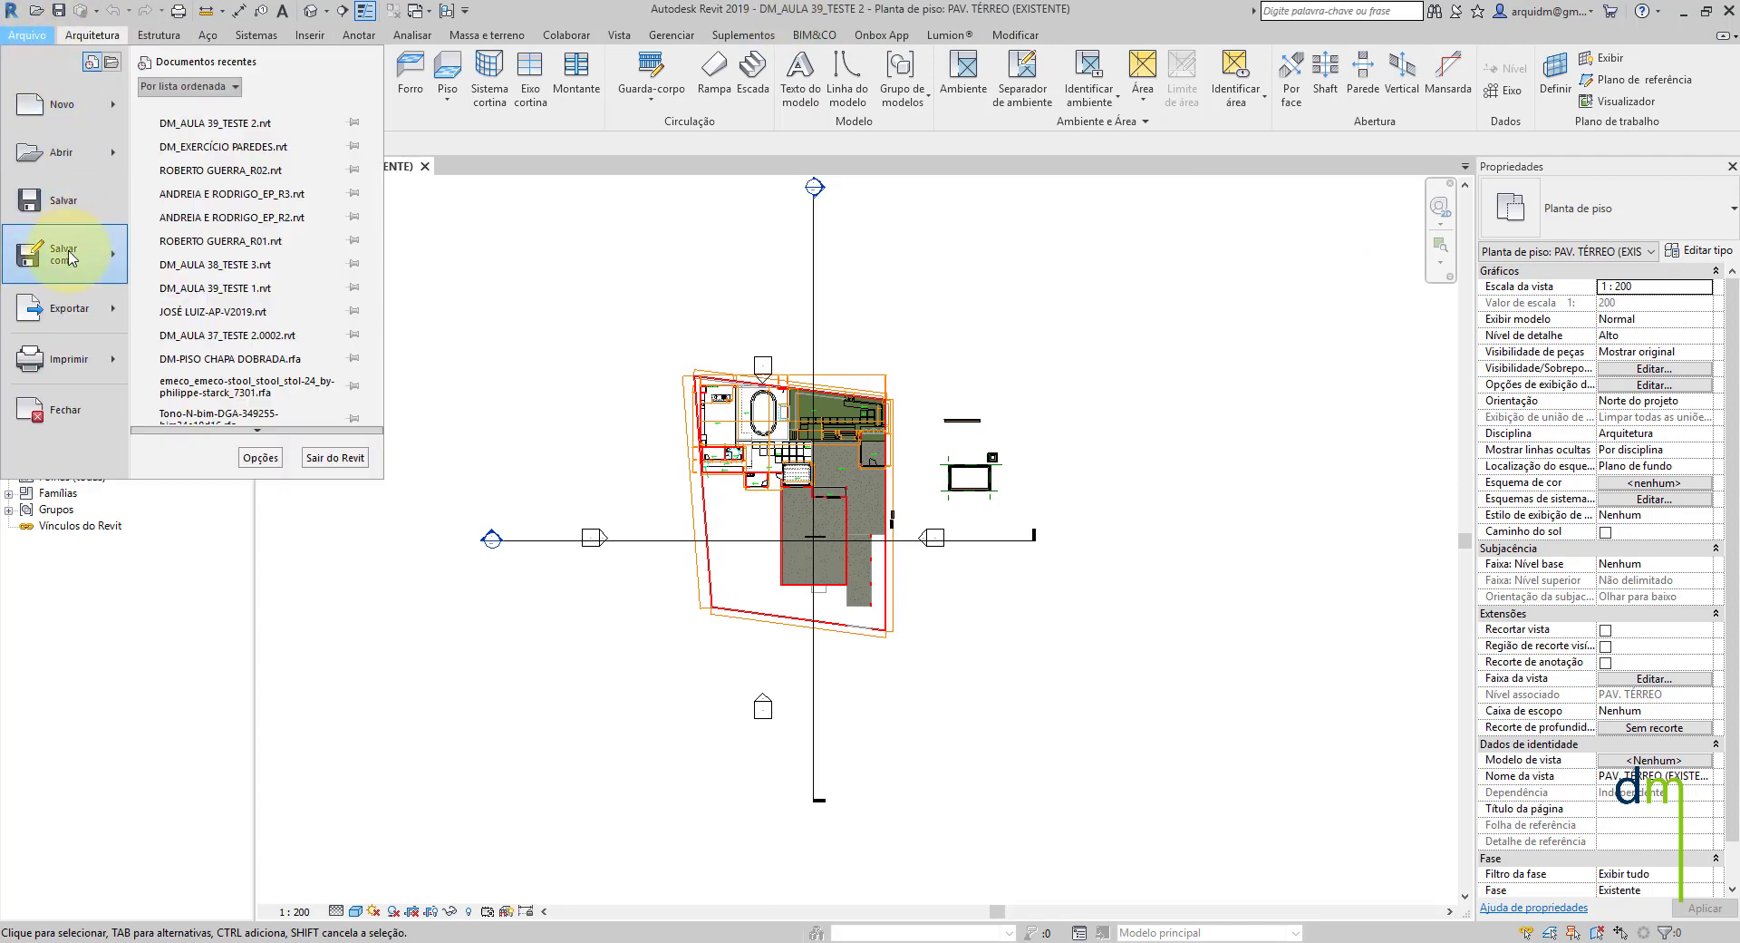
pyautogui.moveTo(68, 258)
pyautogui.click(277, 145)
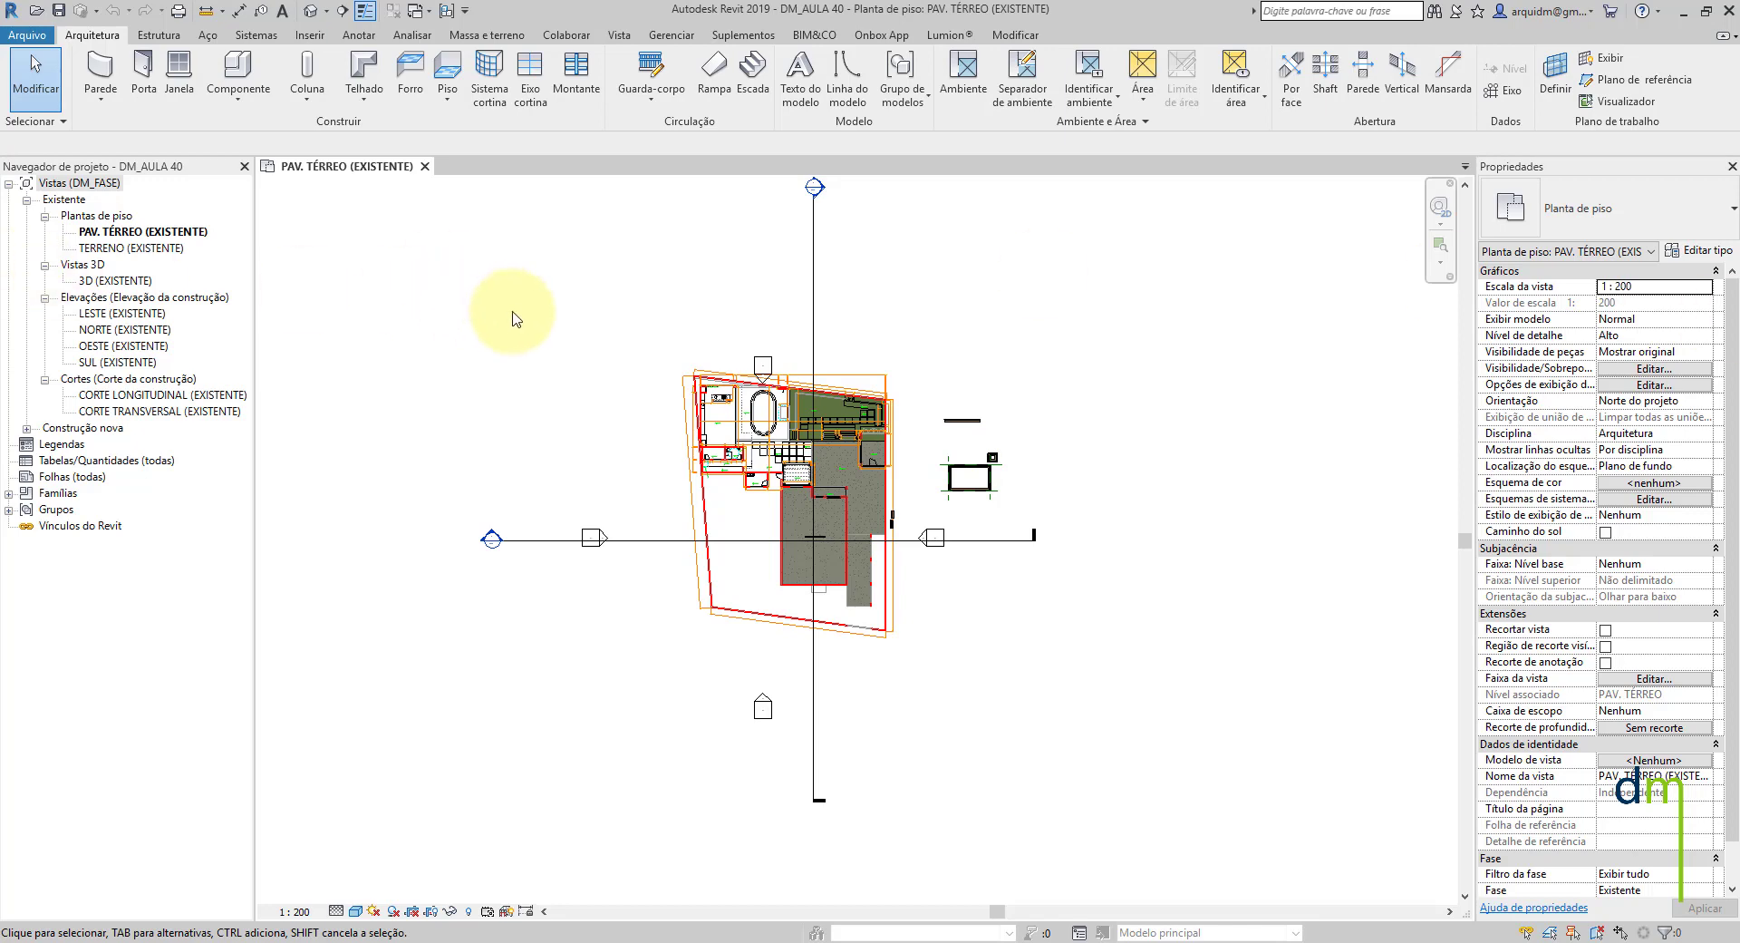
# - Start an architectural wall in the PAV. TÉRREO (EXISTENTE) plan using the Genérico - 150 mm basic wall type
pyautogui.click(145, 233)
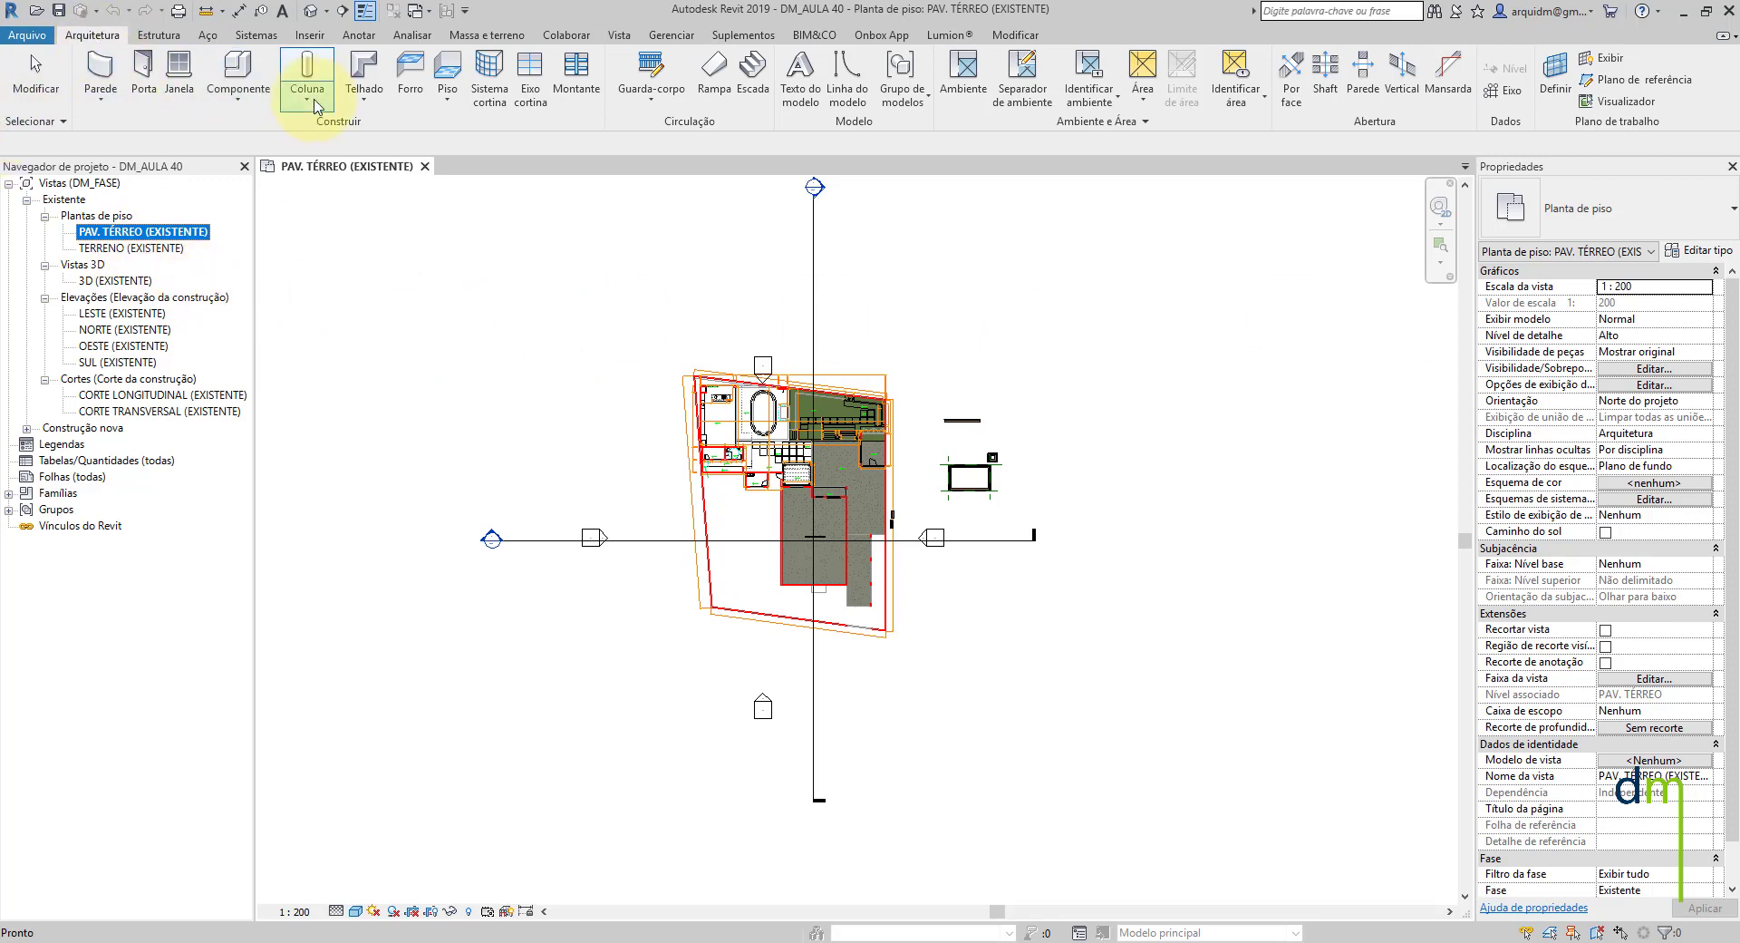
pyautogui.click(100, 93)
pyautogui.click(169, 134)
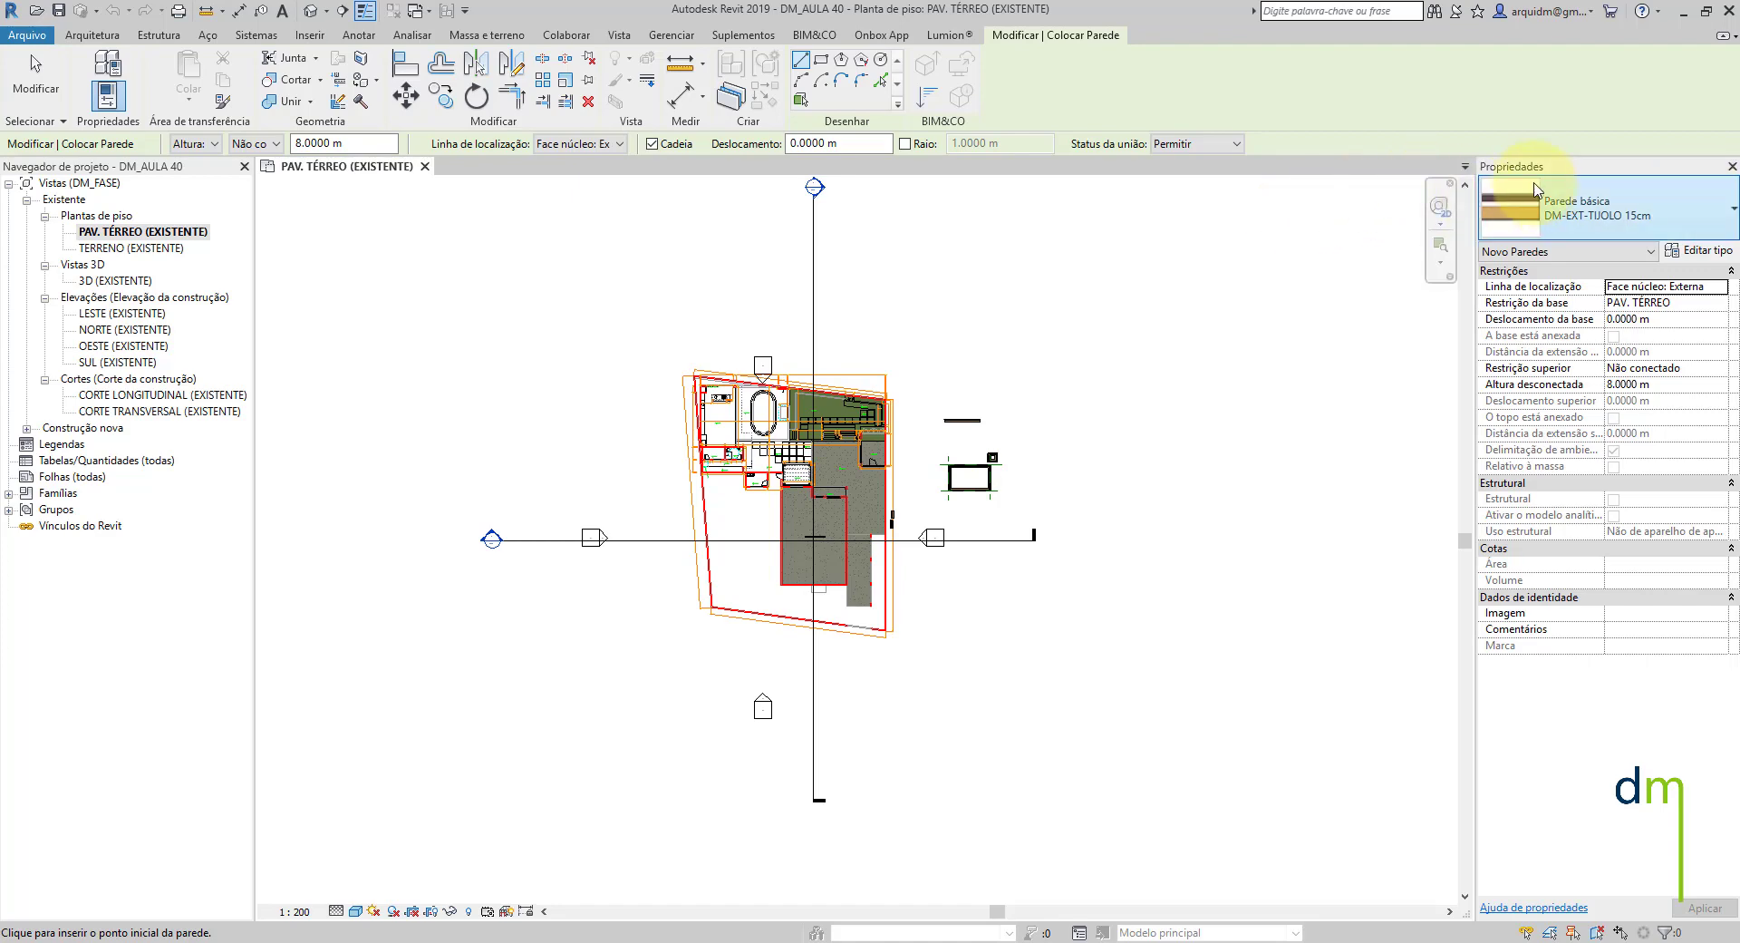
pyautogui.click(1677, 222)
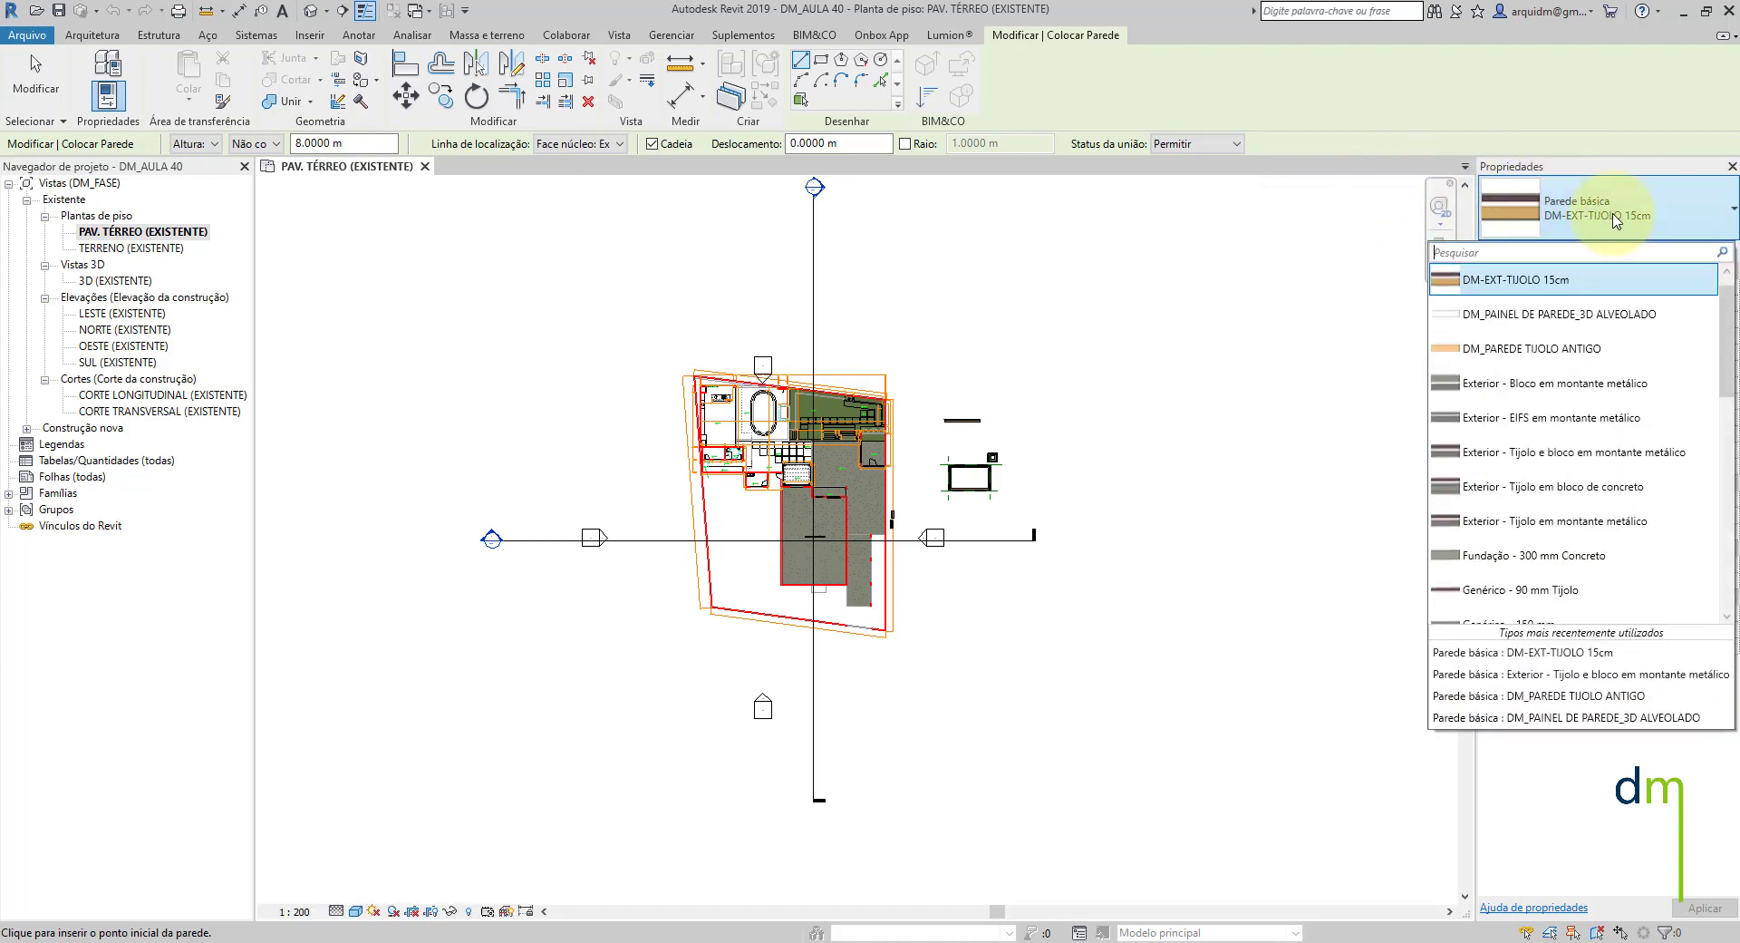
pyautogui.scroll(-3, 1675, 363)
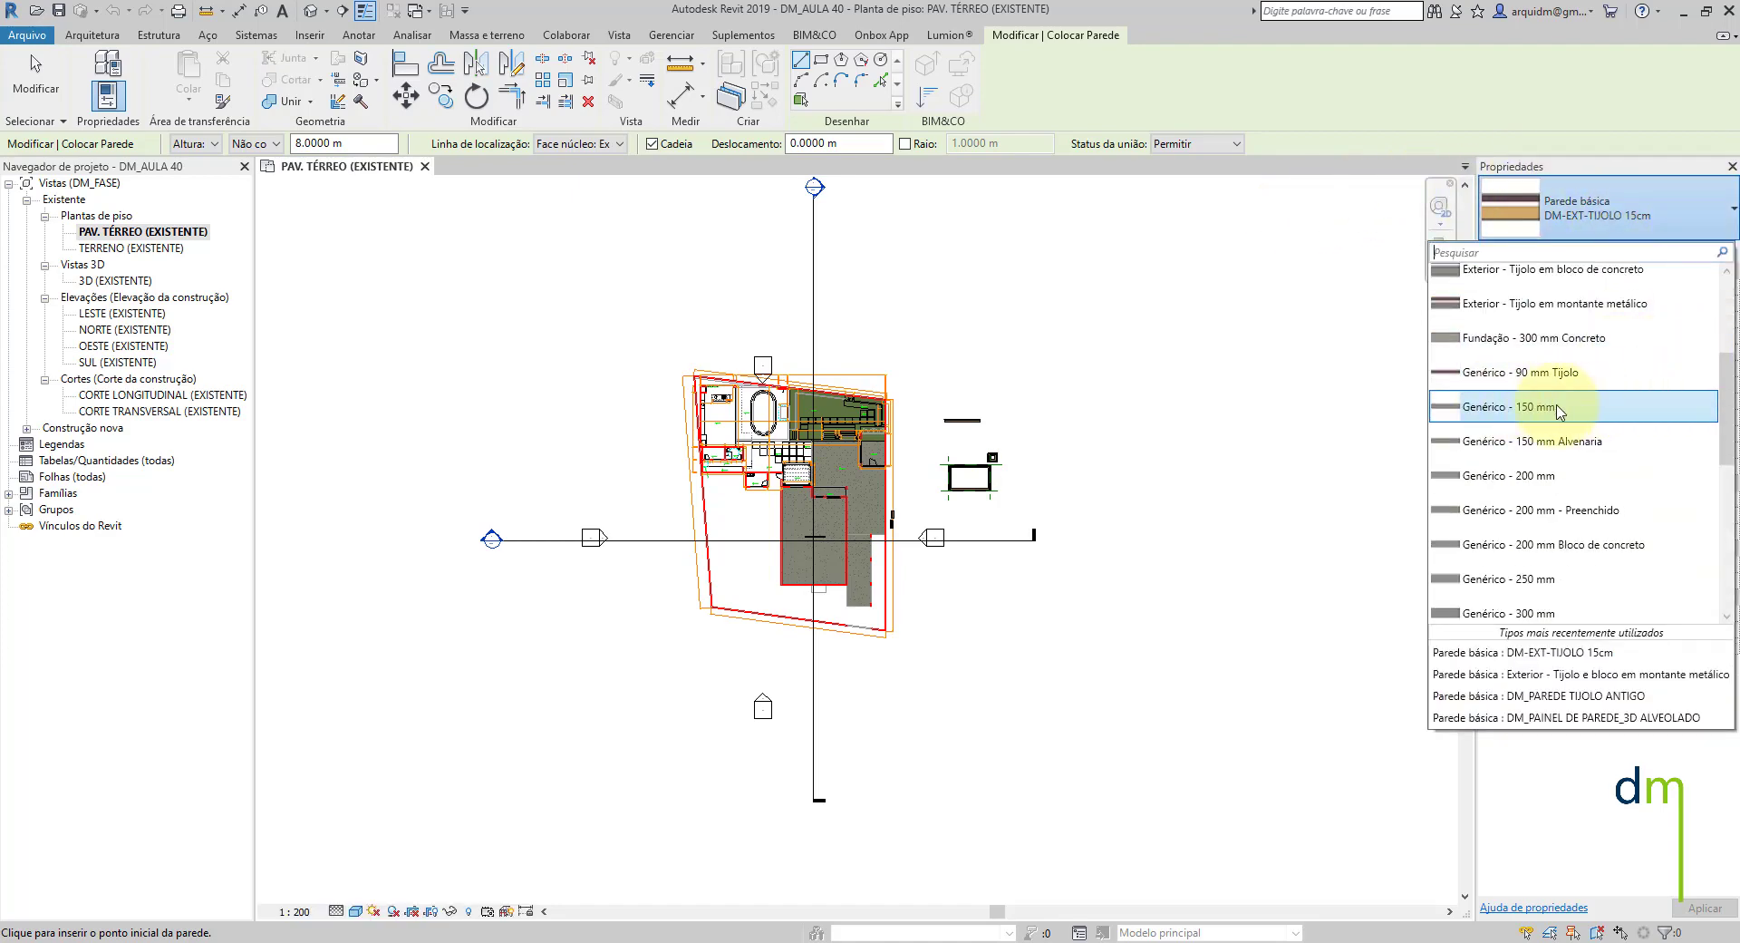
pyautogui.click(1545, 414)
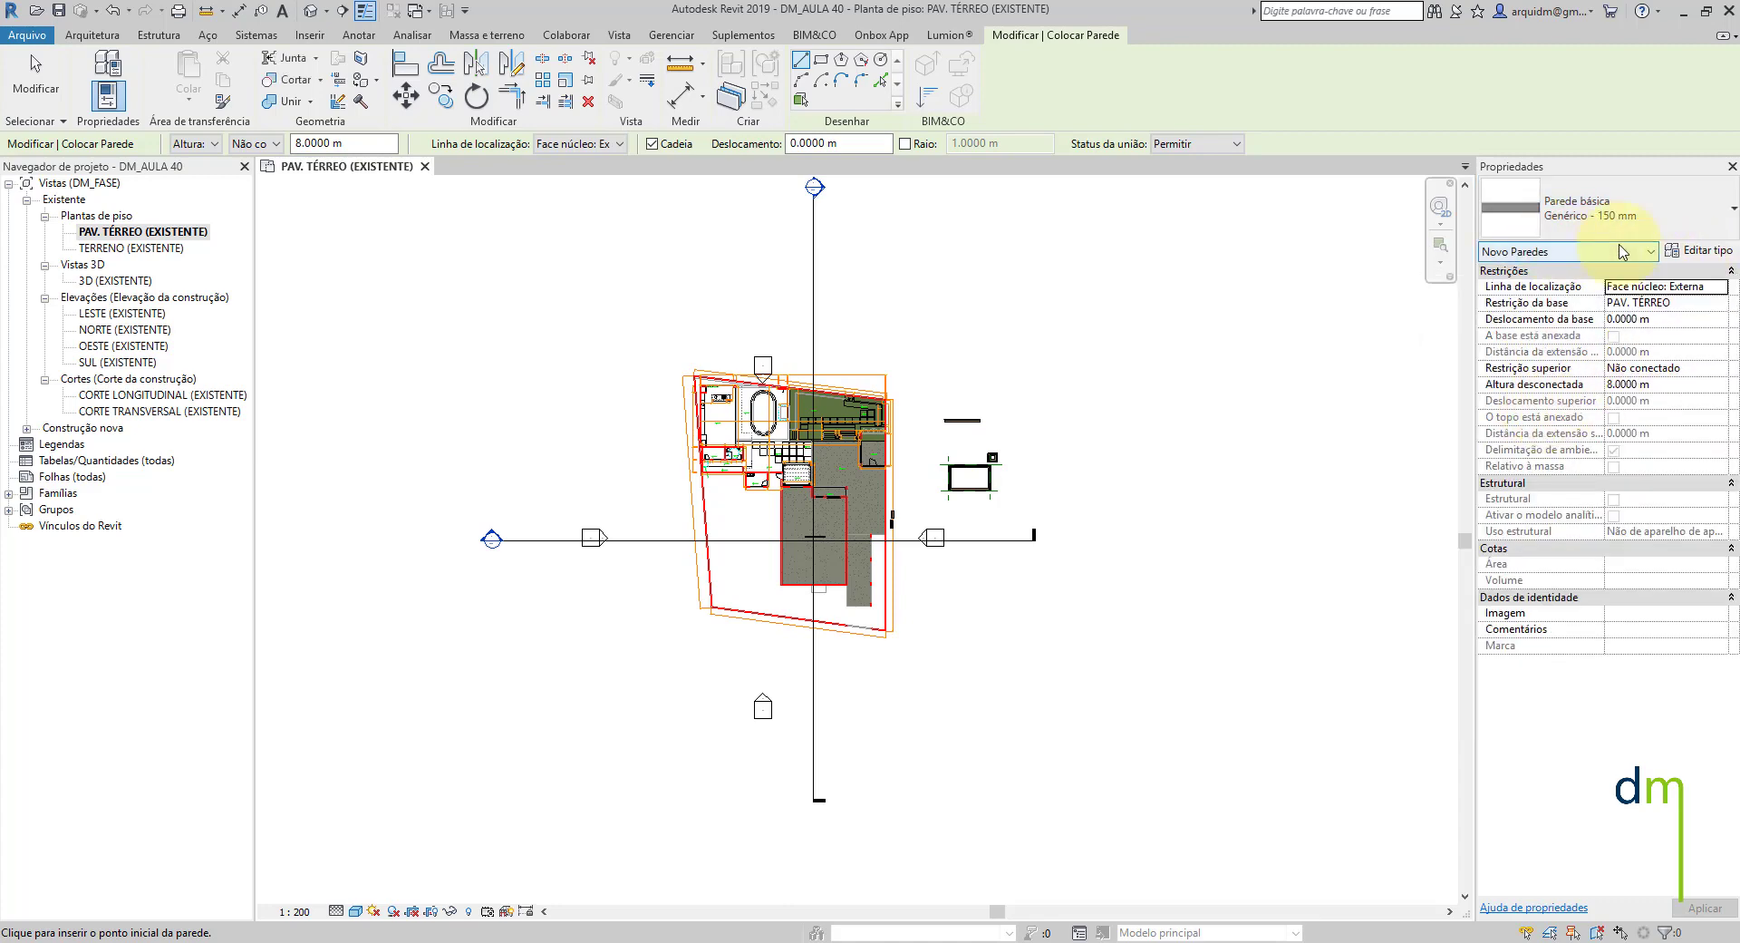
# - Duplicate the Genérico - 150 mm wall type under the name DM_EXT_PINTURA/PINTURA_15cm
pyautogui.click(1674, 261)
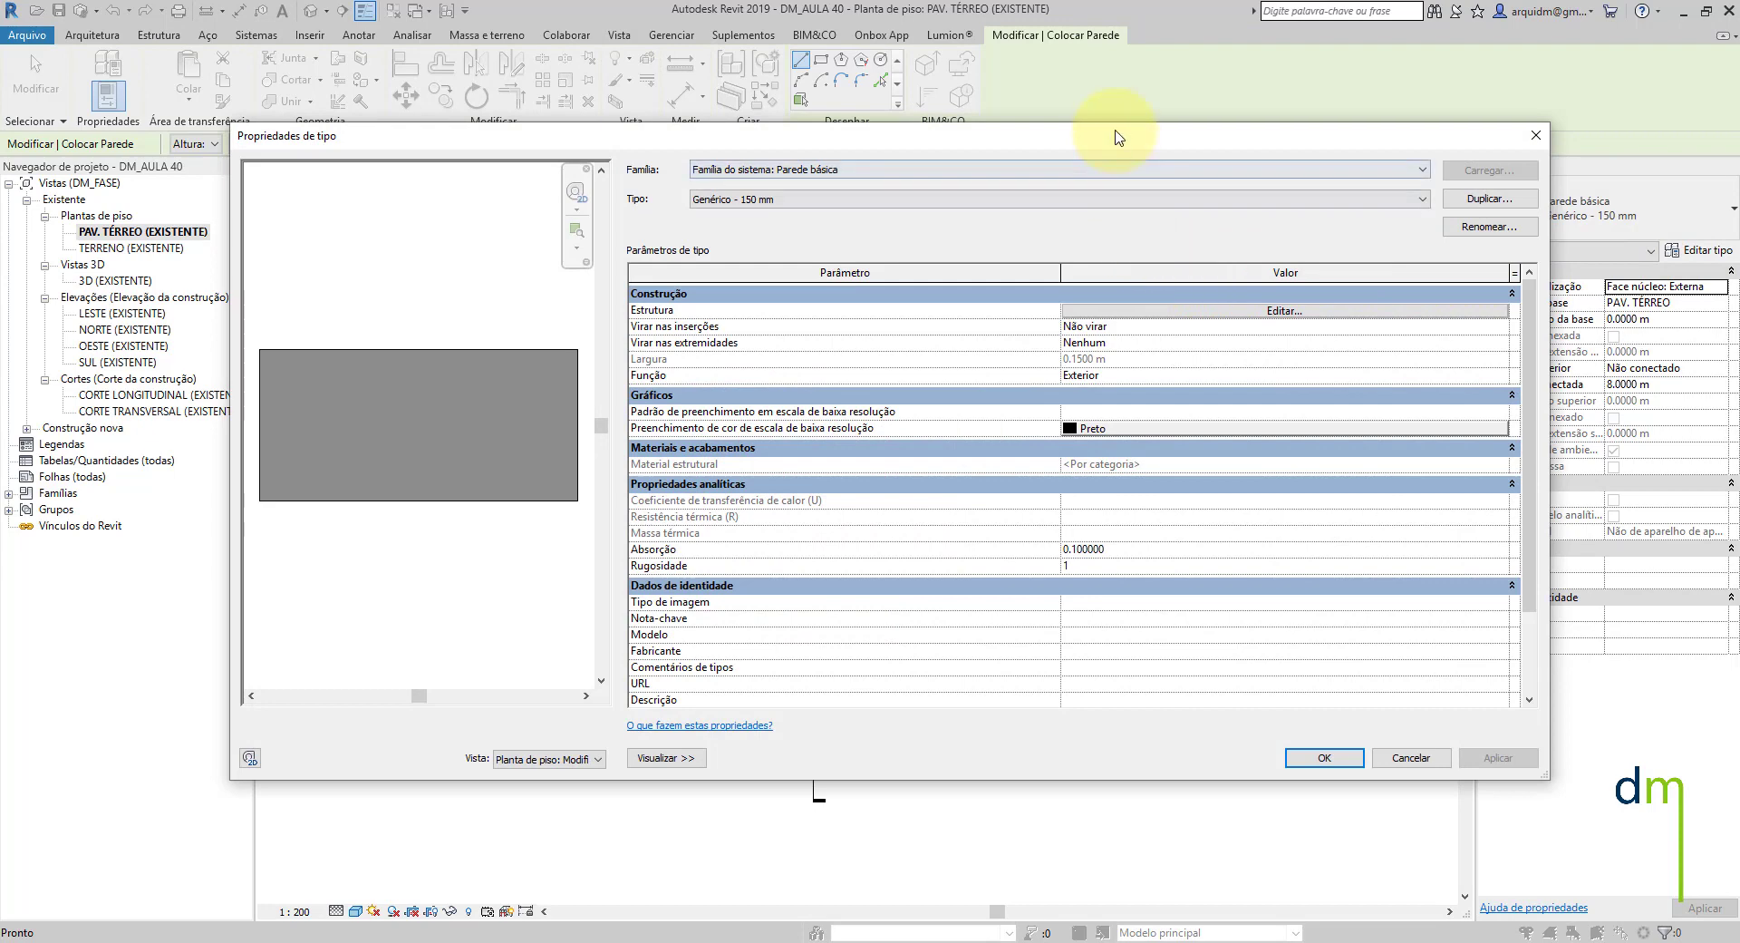
pyautogui.moveTo(1118, 139); pyautogui.dragTo(1166, 113)
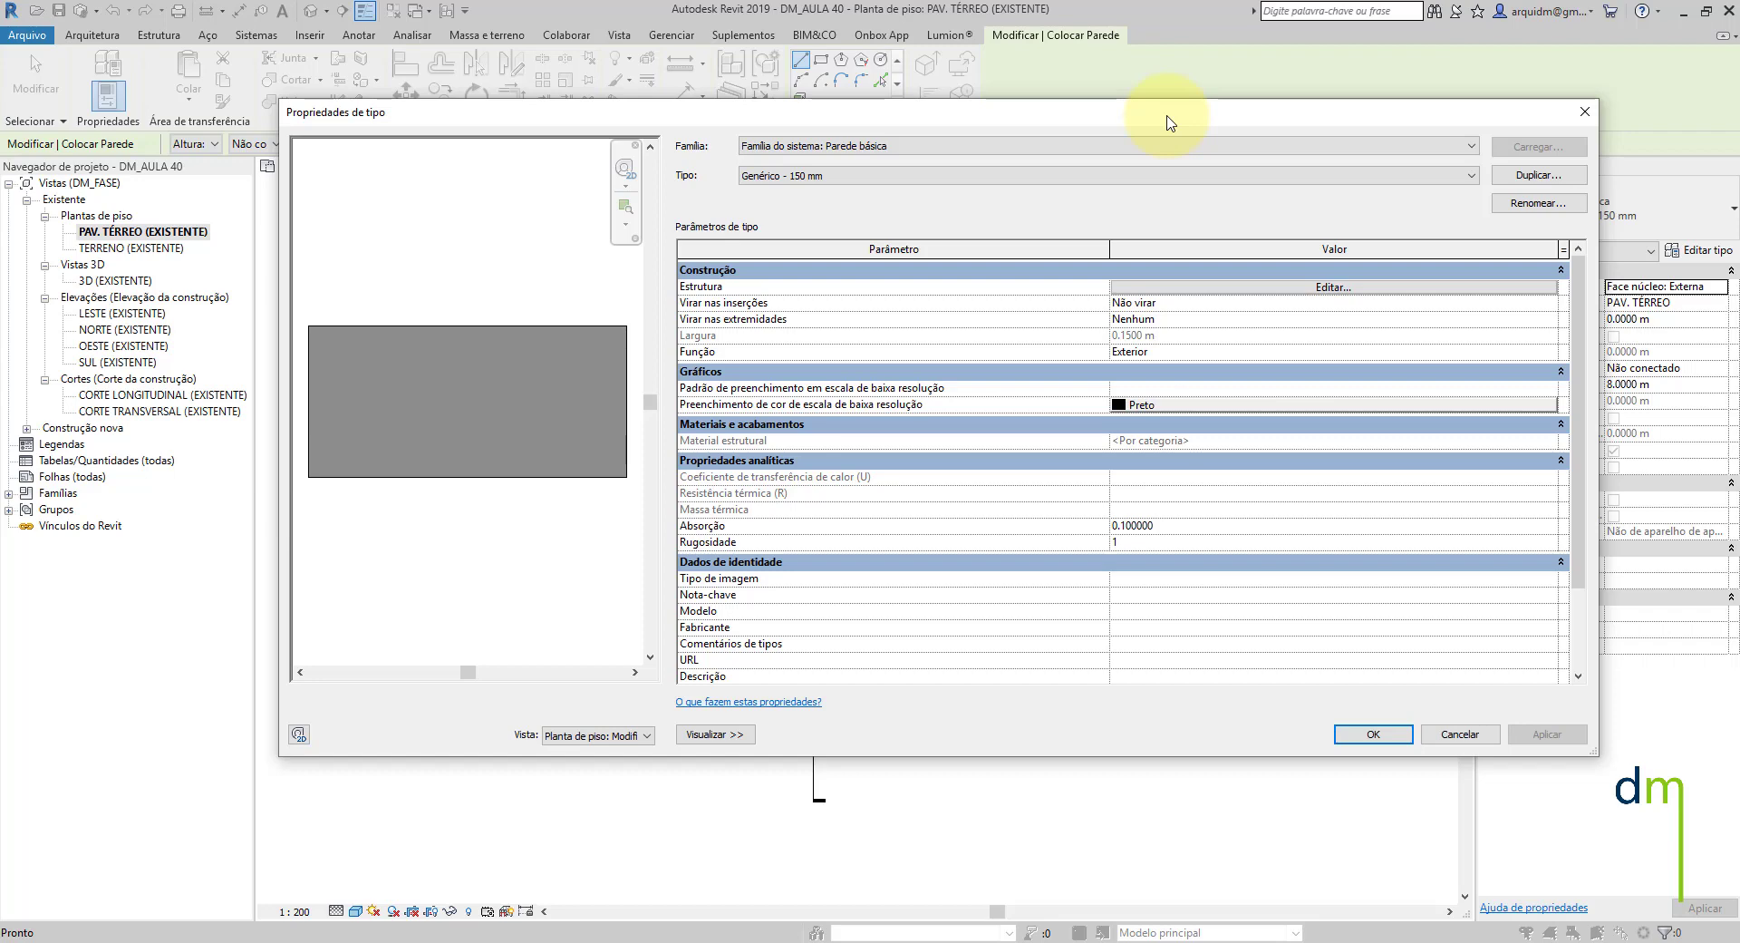
pyautogui.click(1538, 177)
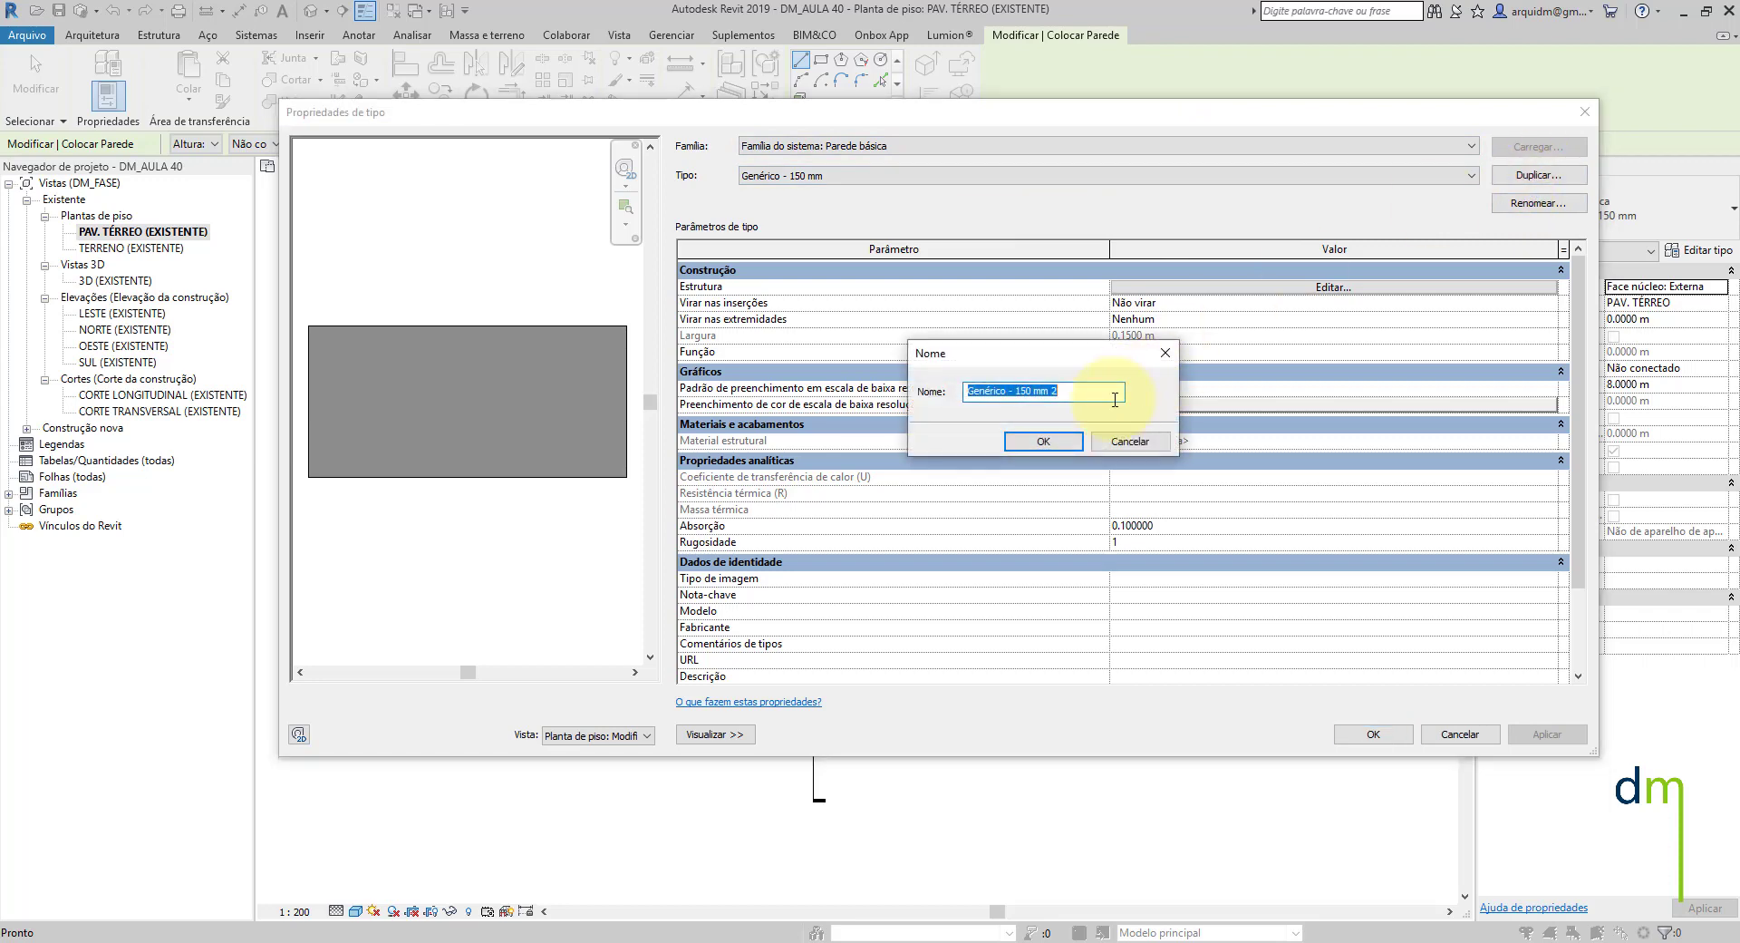
pyautogui.write('DM_EXT_PINTURA/PINTUR')
pyautogui.write('15')
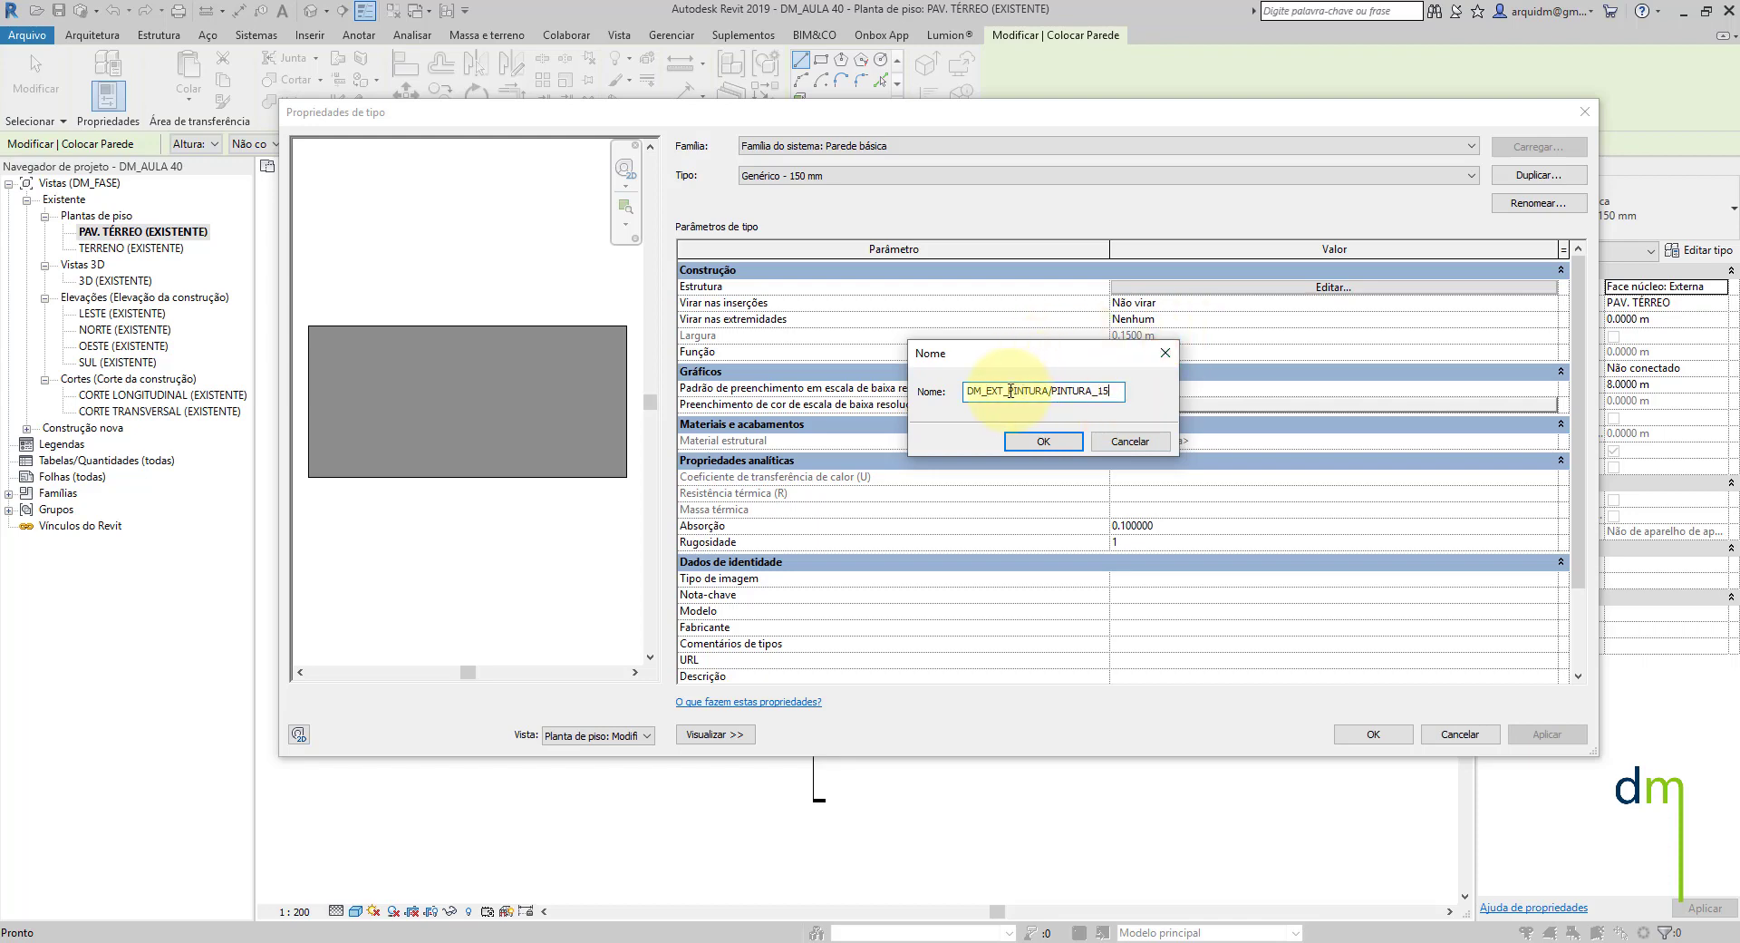
pyautogui.moveTo(1009, 390); pyautogui.dragTo(1046, 395)
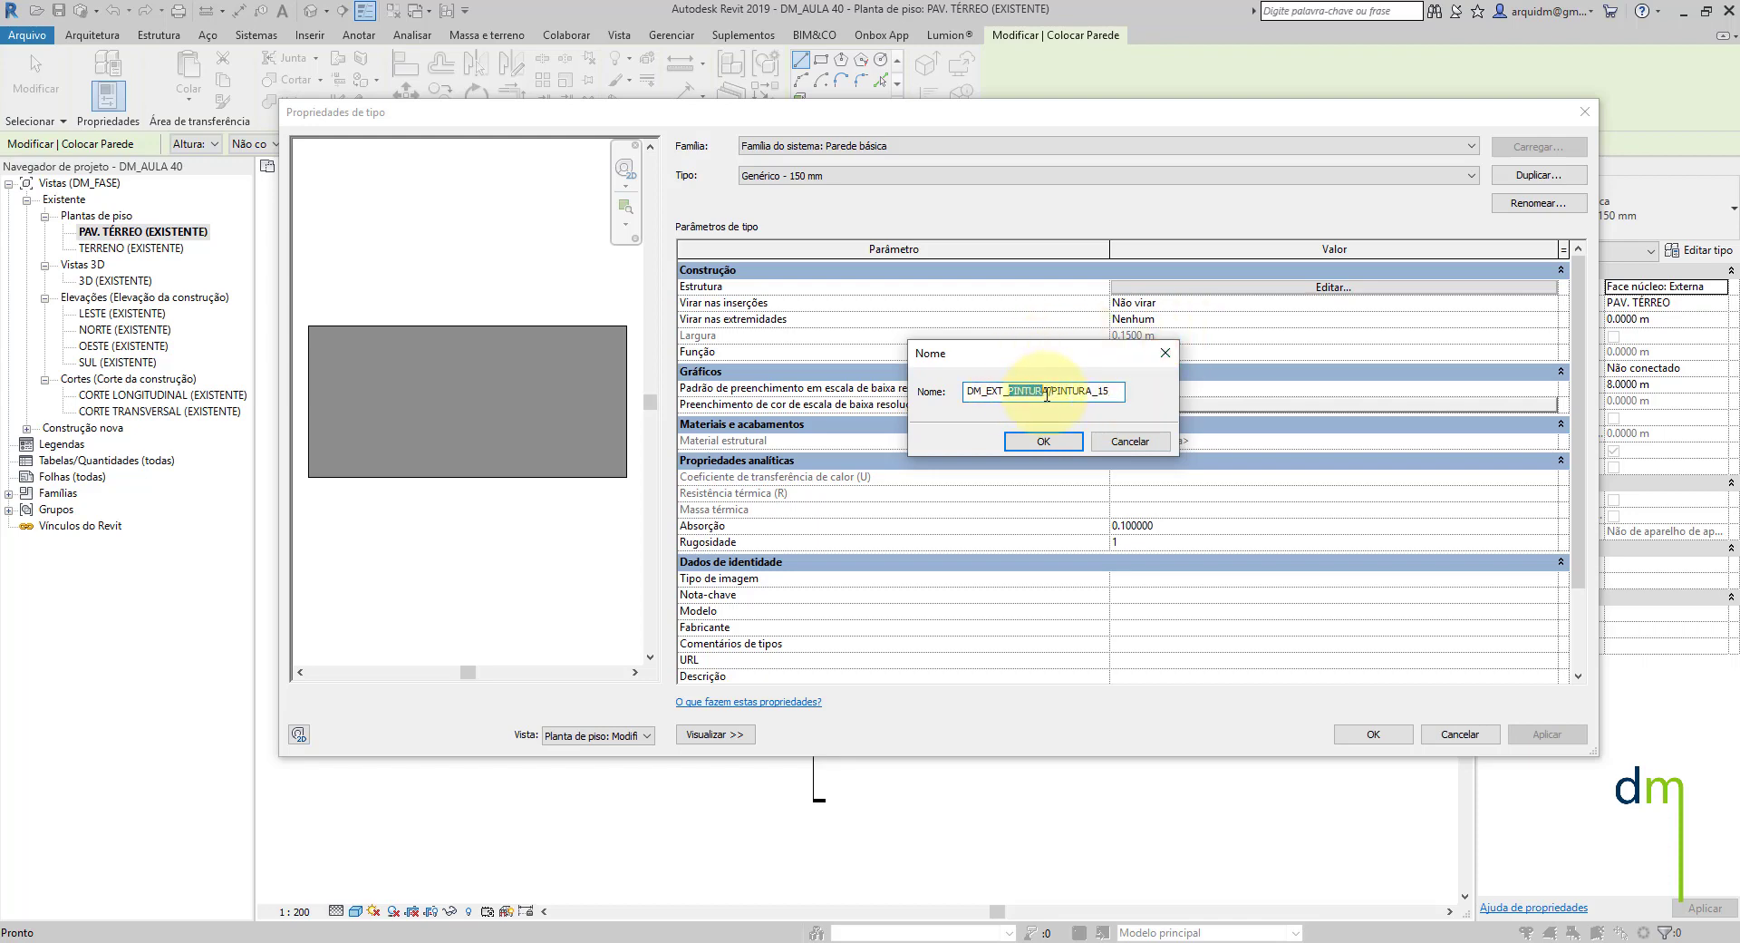
pyautogui.moveTo(1028, 395); pyautogui.dragTo(1048, 396)
pyautogui.click(1050, 393)
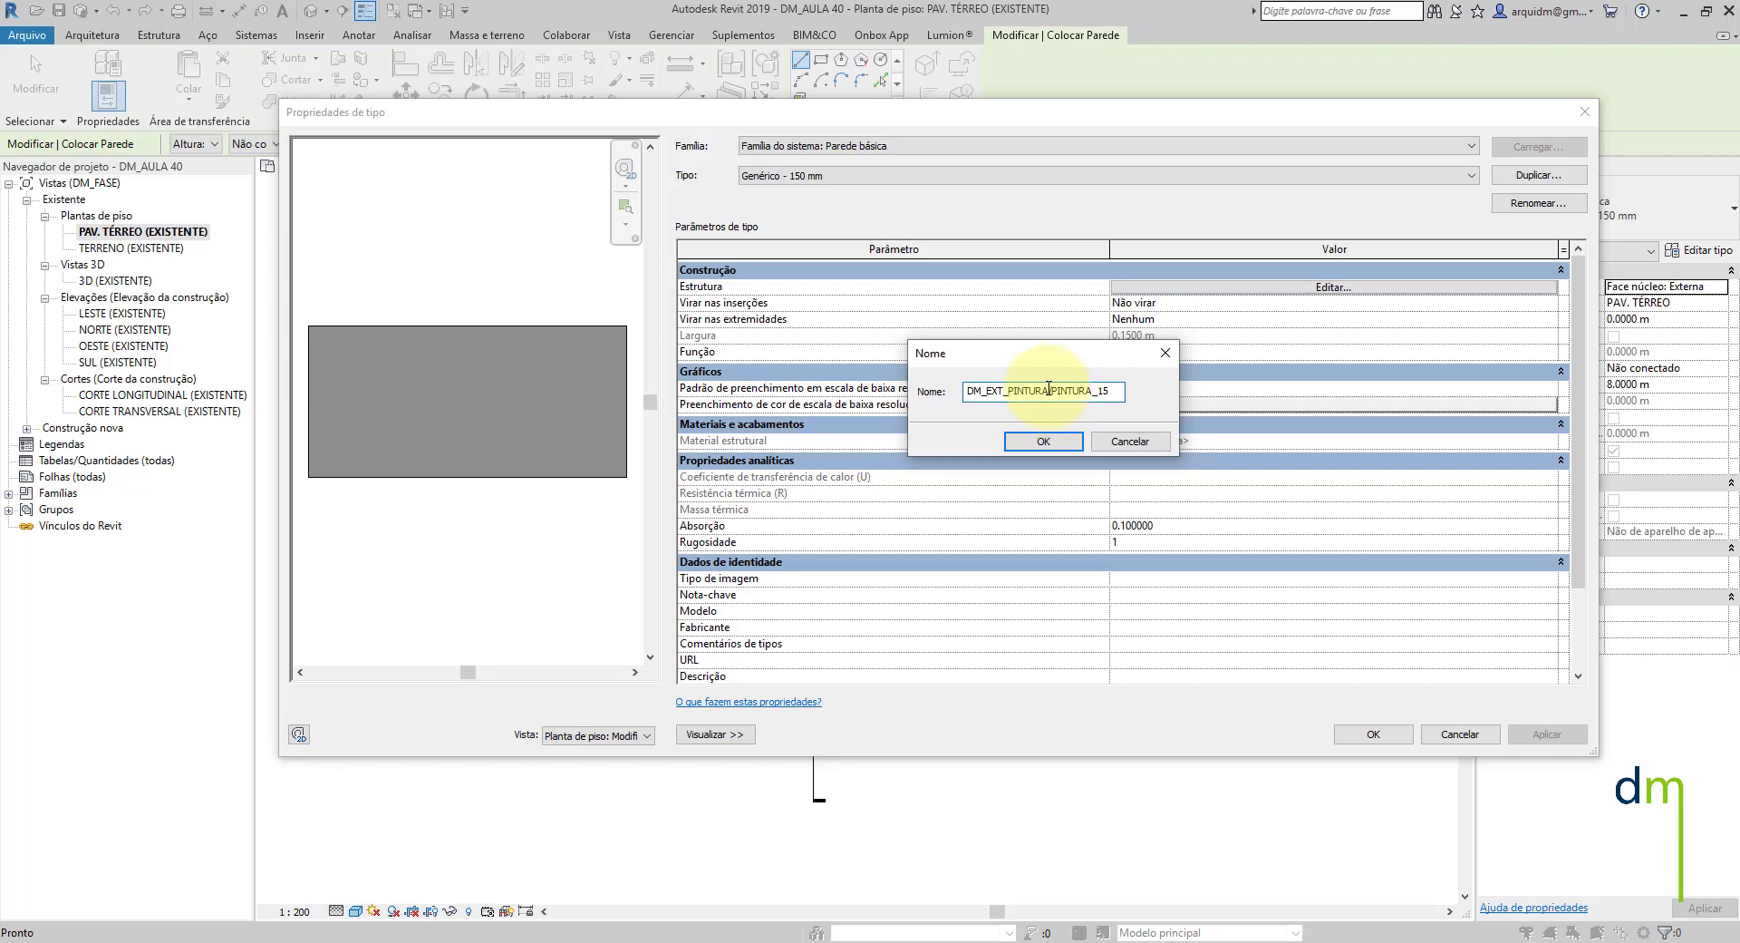
pyautogui.moveTo(1050, 393); pyautogui.dragTo(1092, 395)
pyautogui.click(1115, 393)
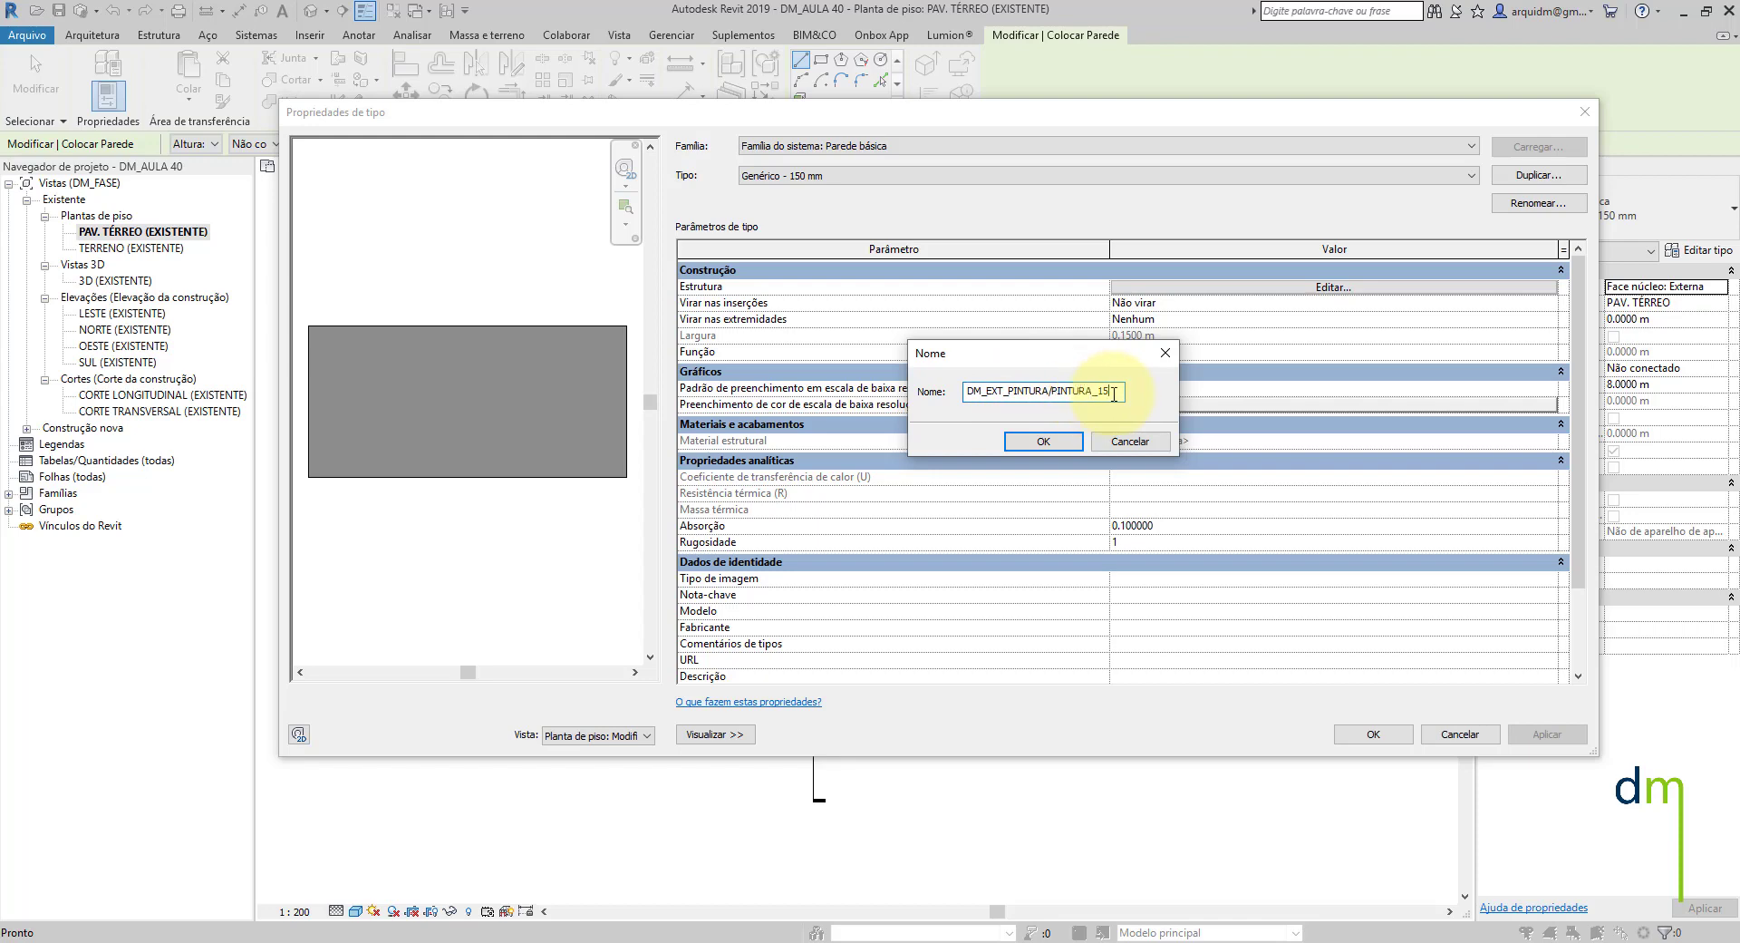
pyautogui.write('CM')
pyautogui.press('BackSpace')
pyautogui.press('BackSpace')
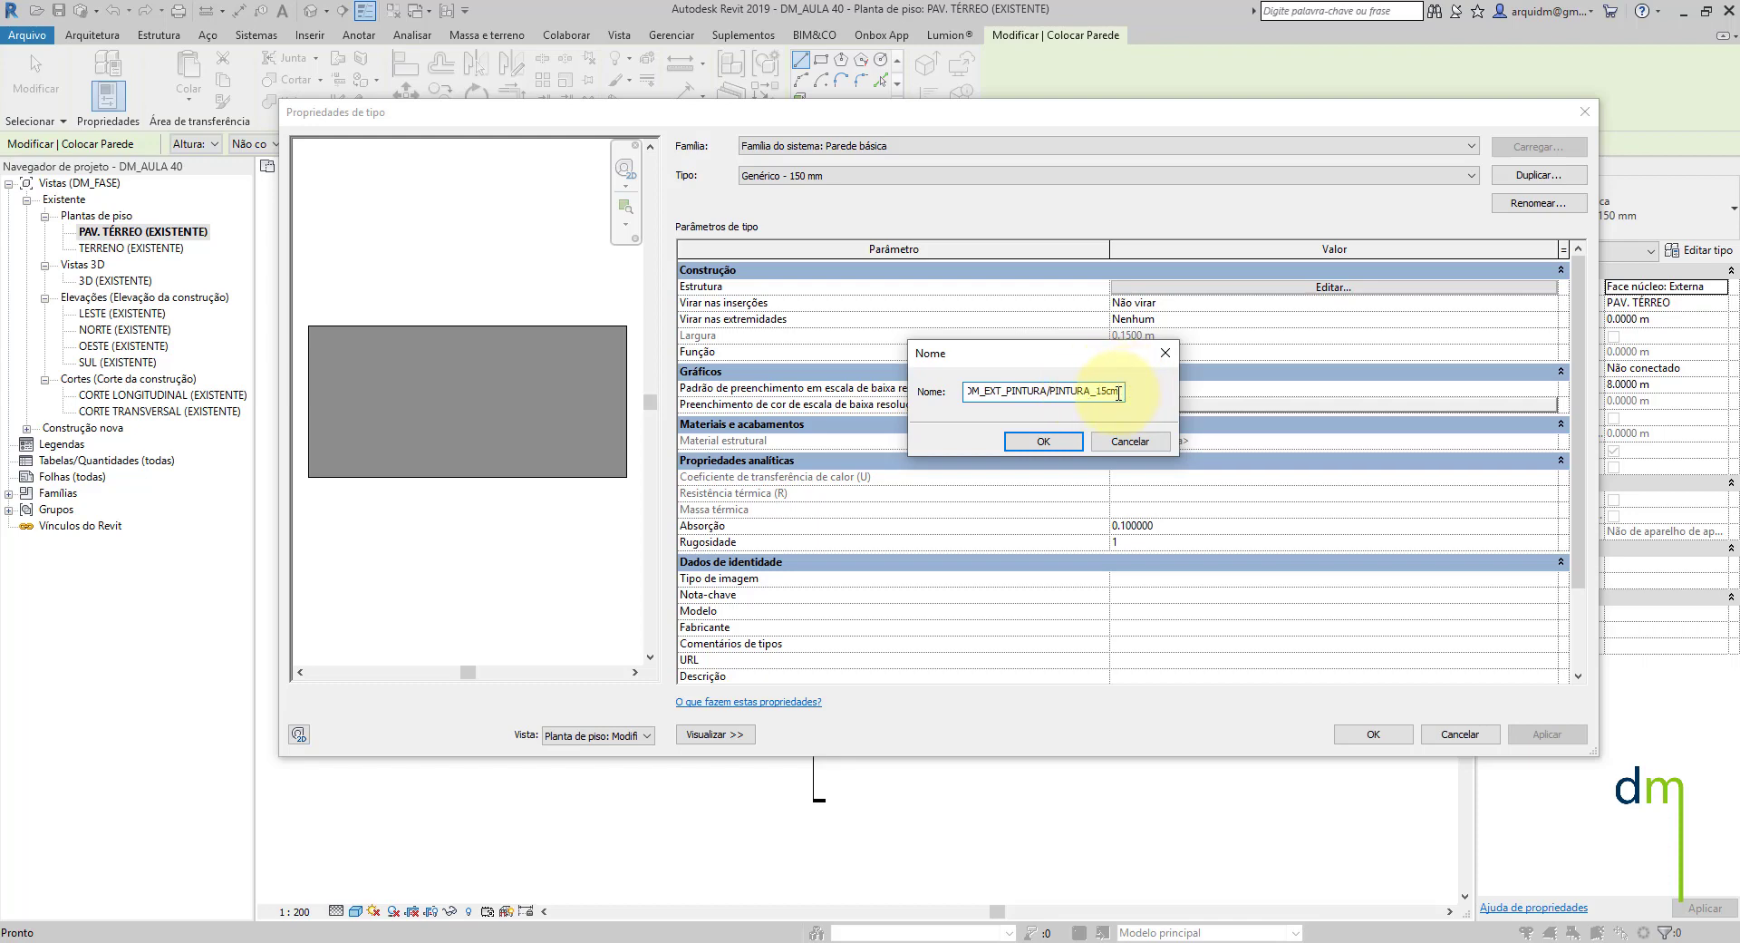
pyautogui.click(1044, 442)
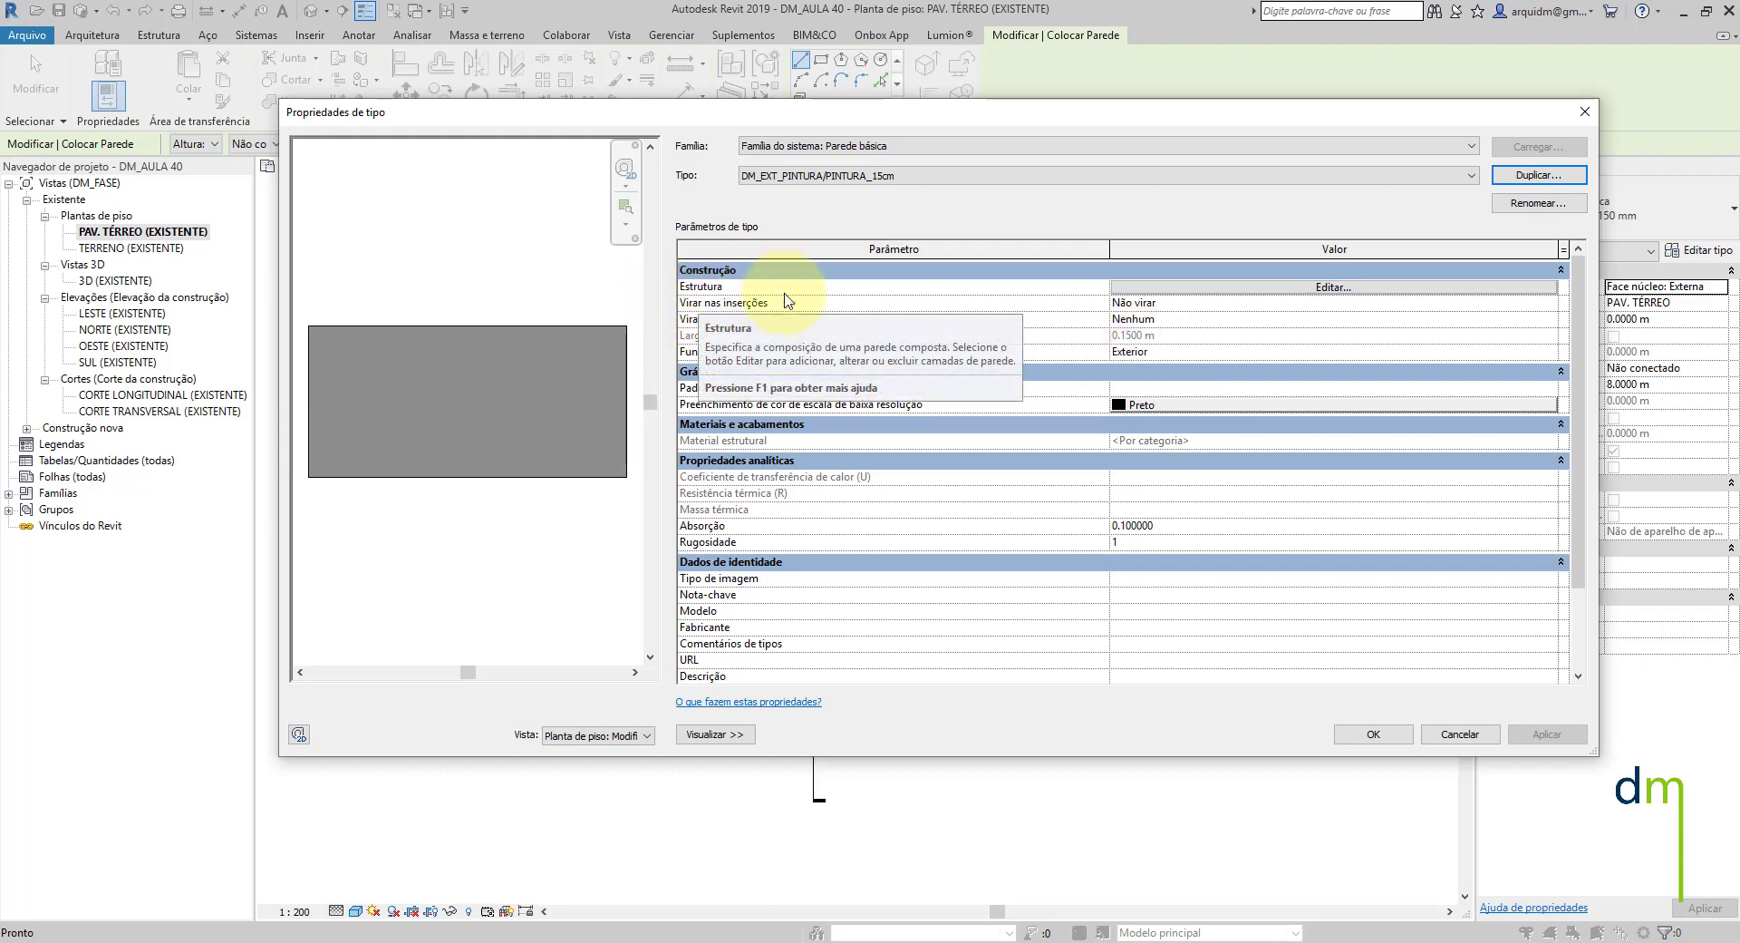
# - Insert two layers in the new wall type's structure and place one outside the core boundary on the exterior side
pyautogui.click(1327, 287)
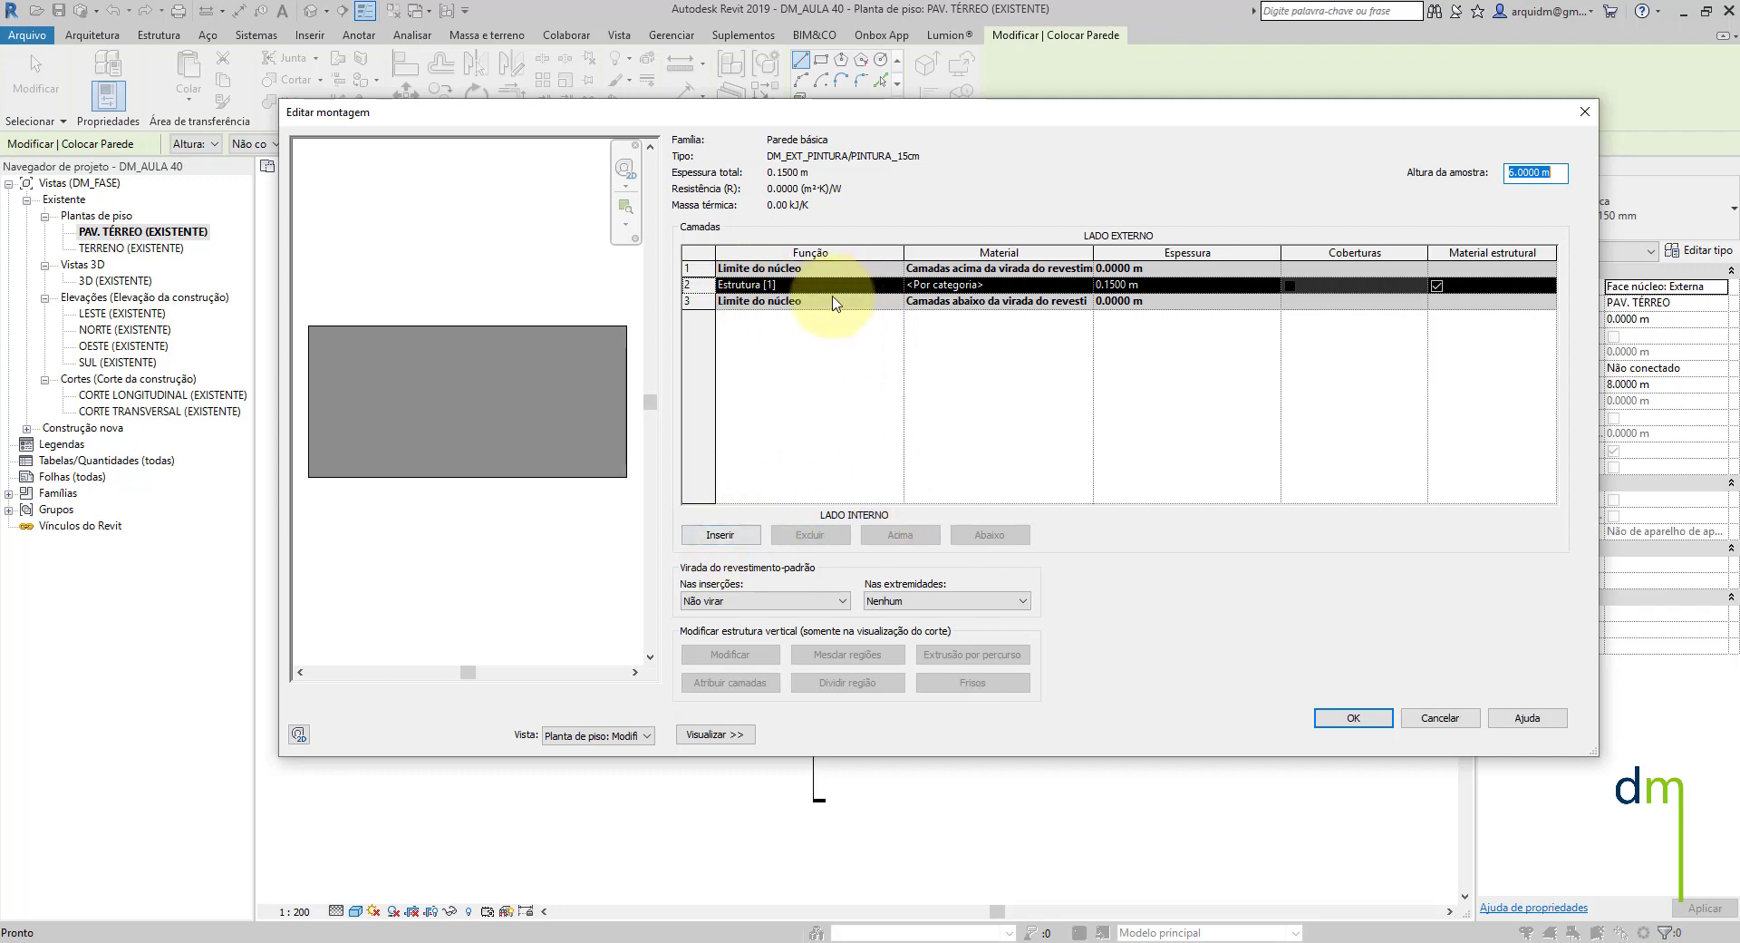
pyautogui.click(702, 286)
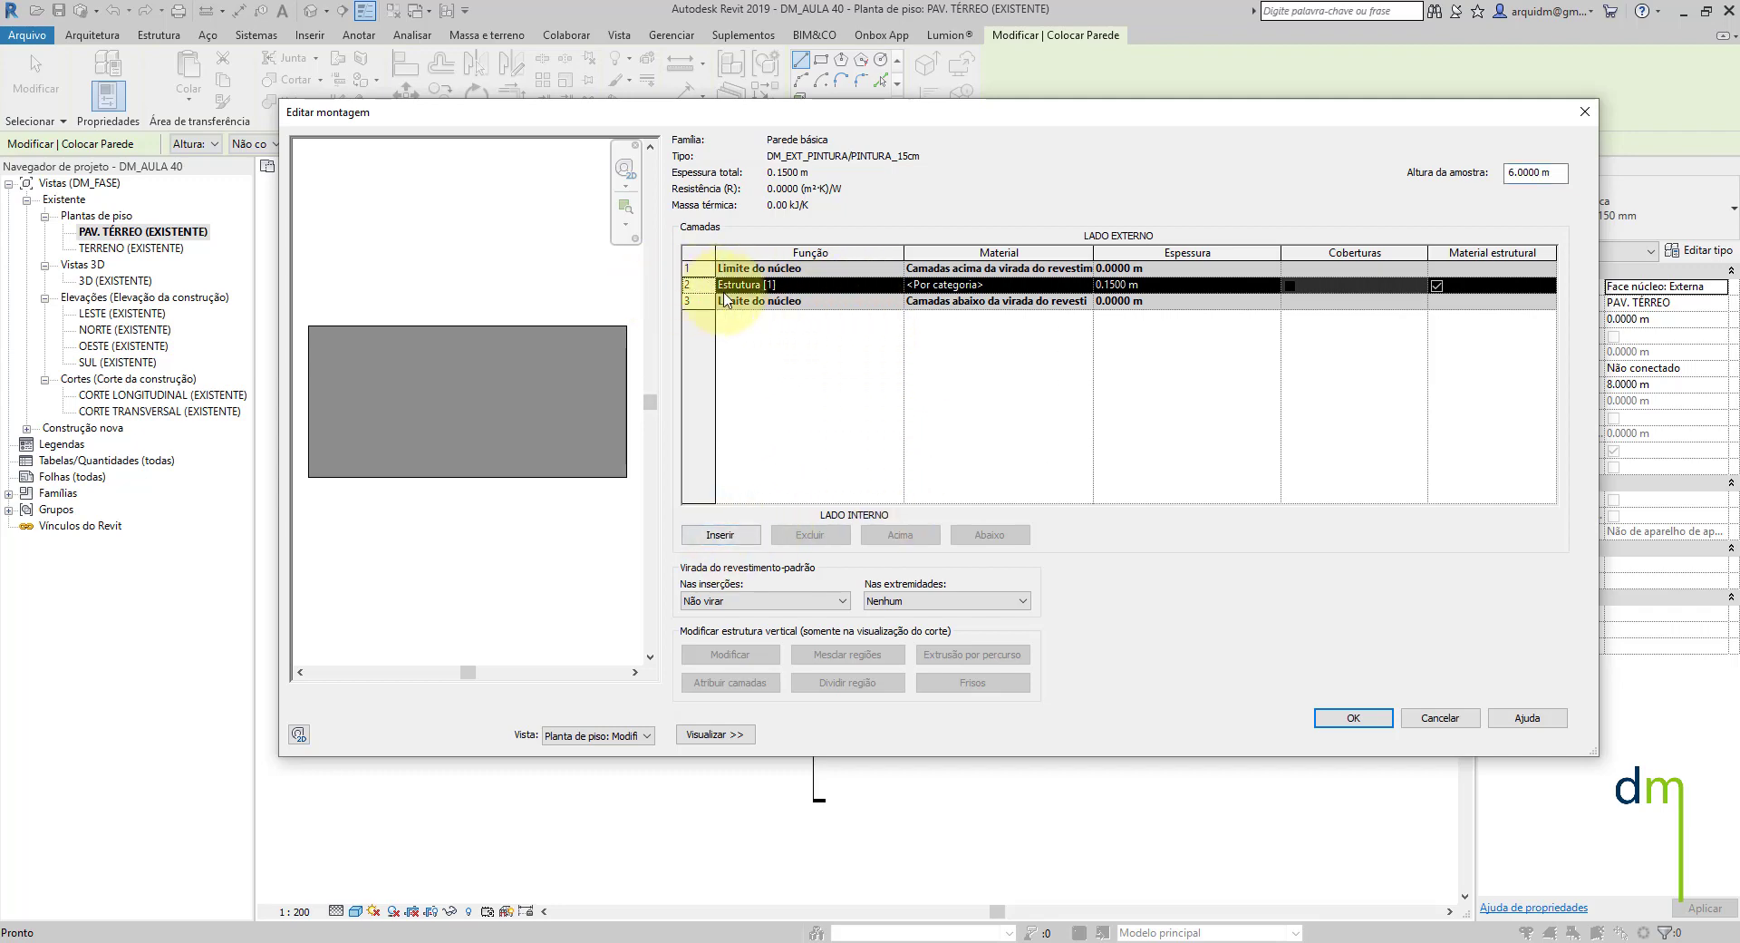
pyautogui.click(721, 535)
pyautogui.click(723, 537)
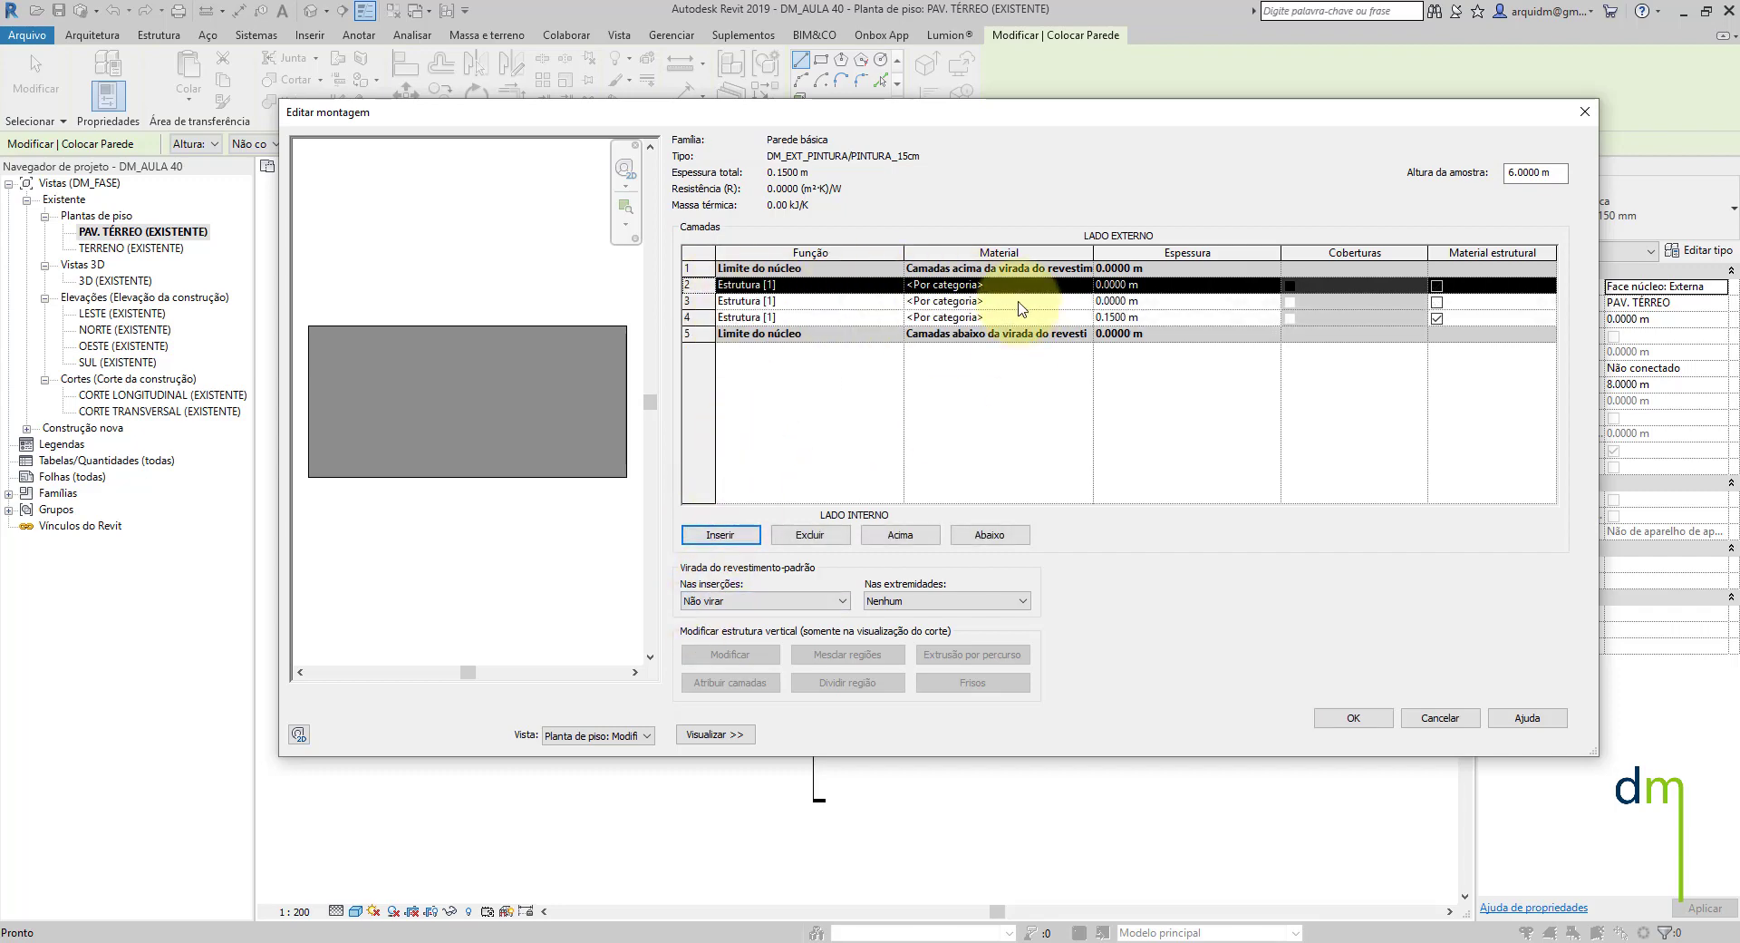
pyautogui.click(902, 536)
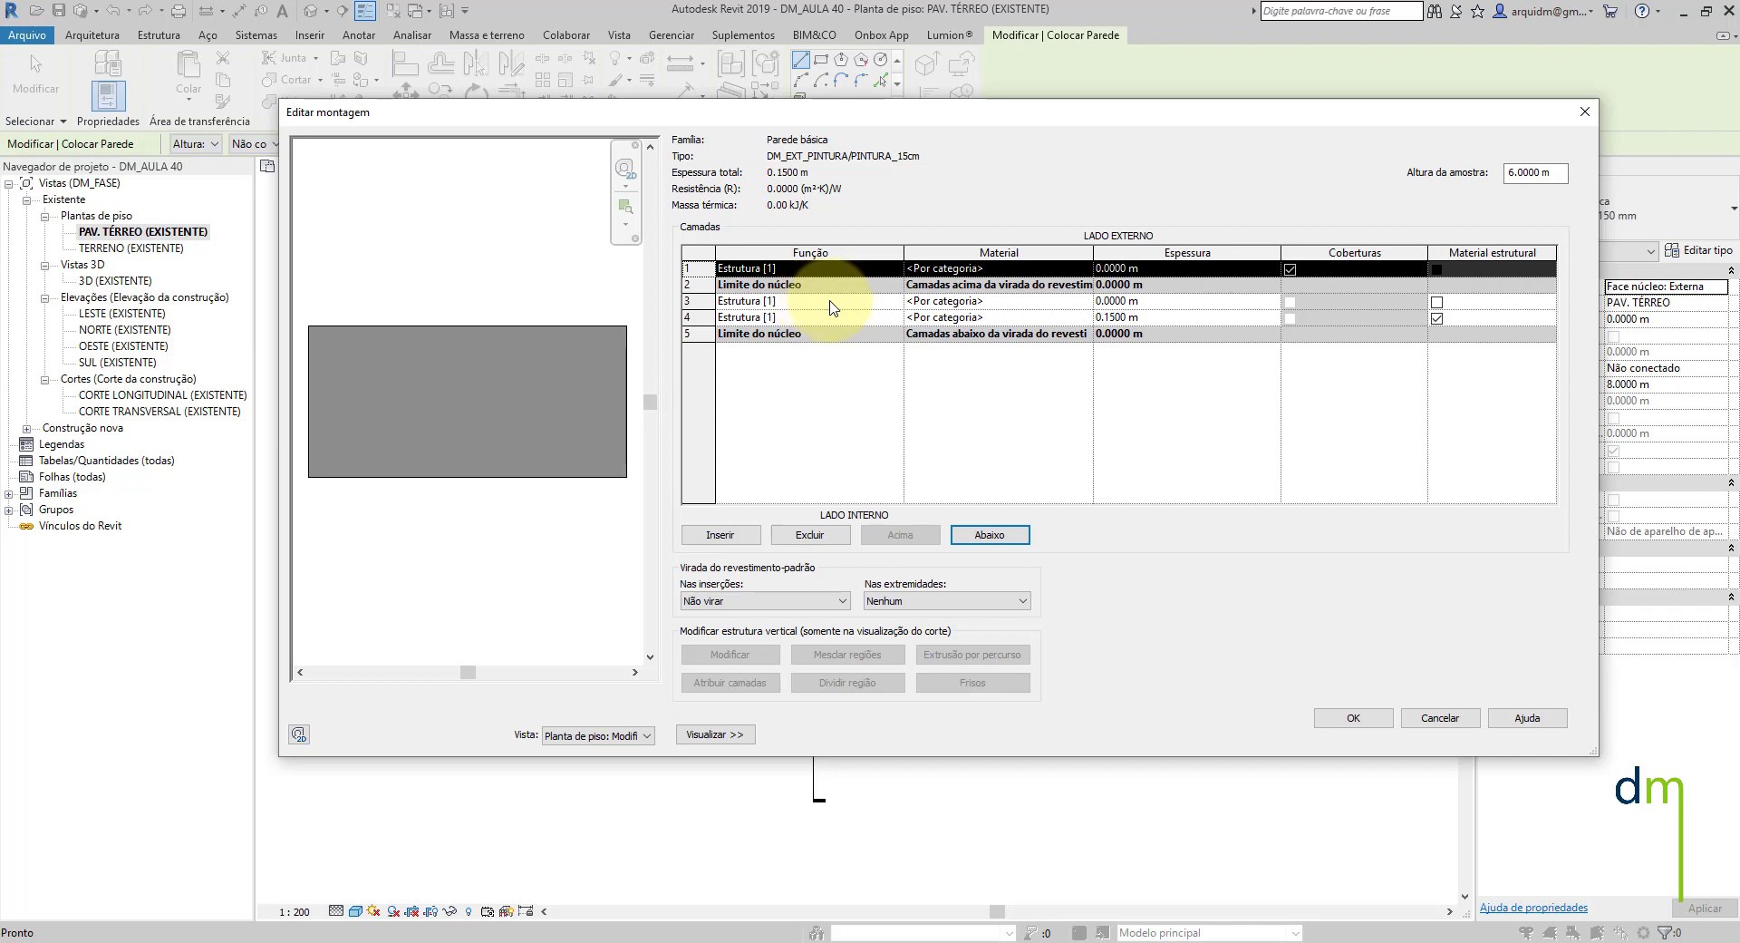
# - Move the 0.1500 m structure layer outside the core boundary on the interior side
pyautogui.click(922, 317)
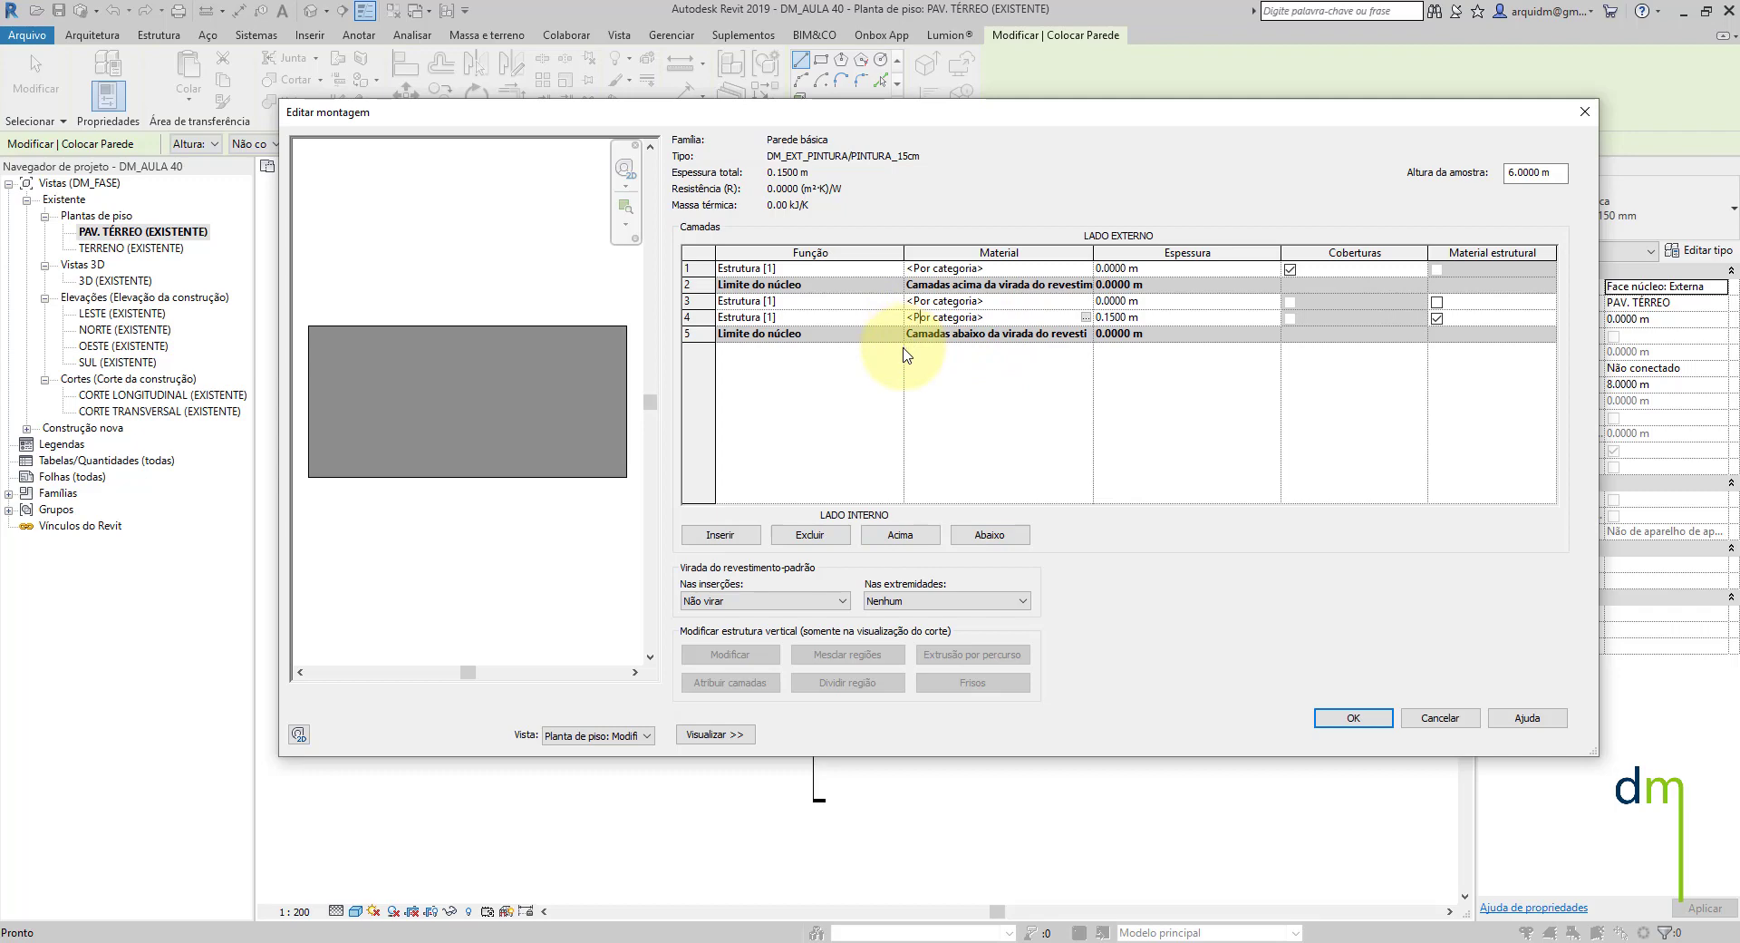
pyautogui.click(706, 318)
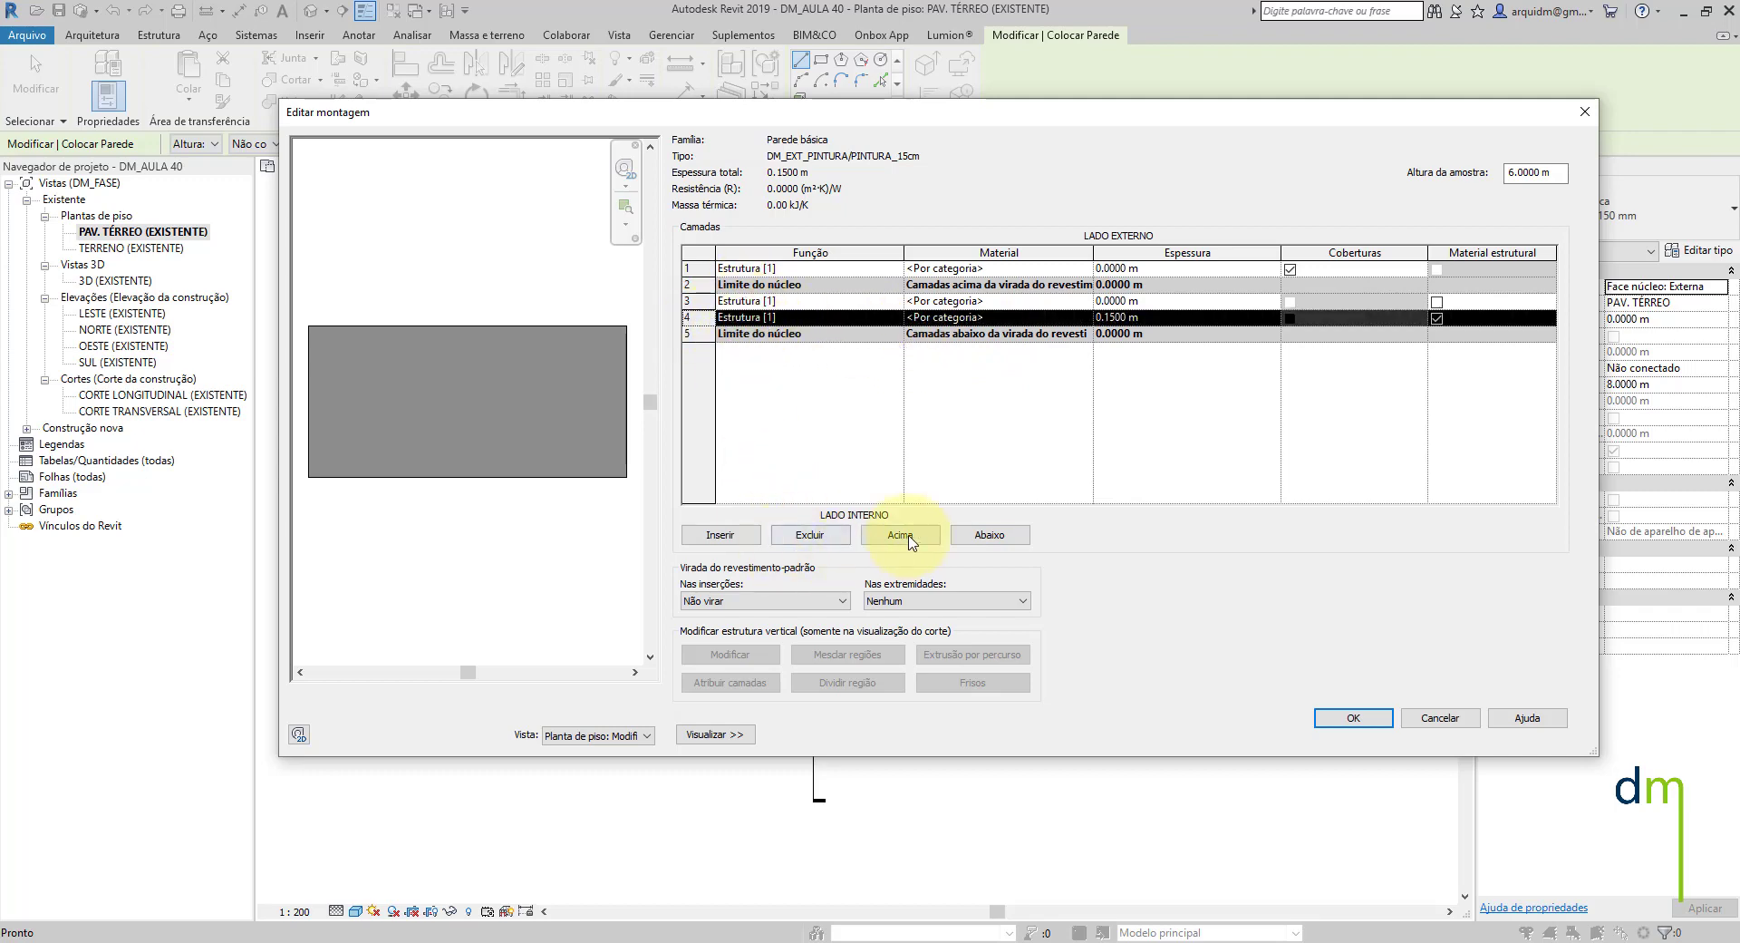
pyautogui.click(990, 535)
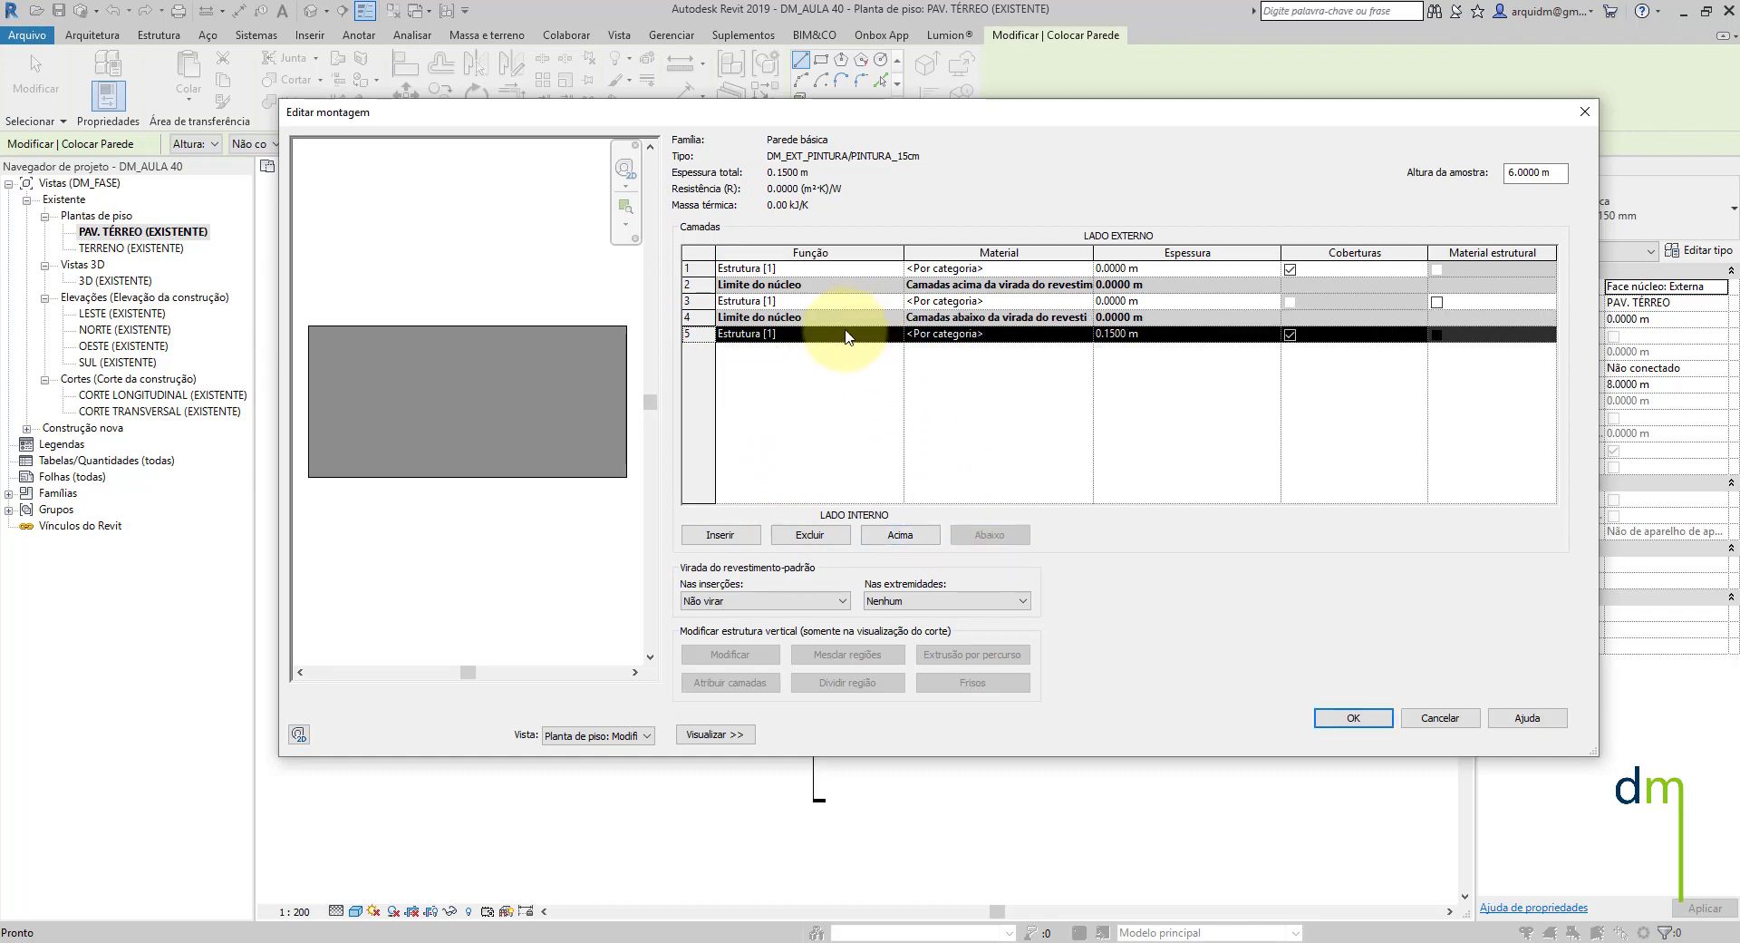
# - Set the function of the outermost exterior and interior layers to Substrato [2]
pyautogui.click(761, 305)
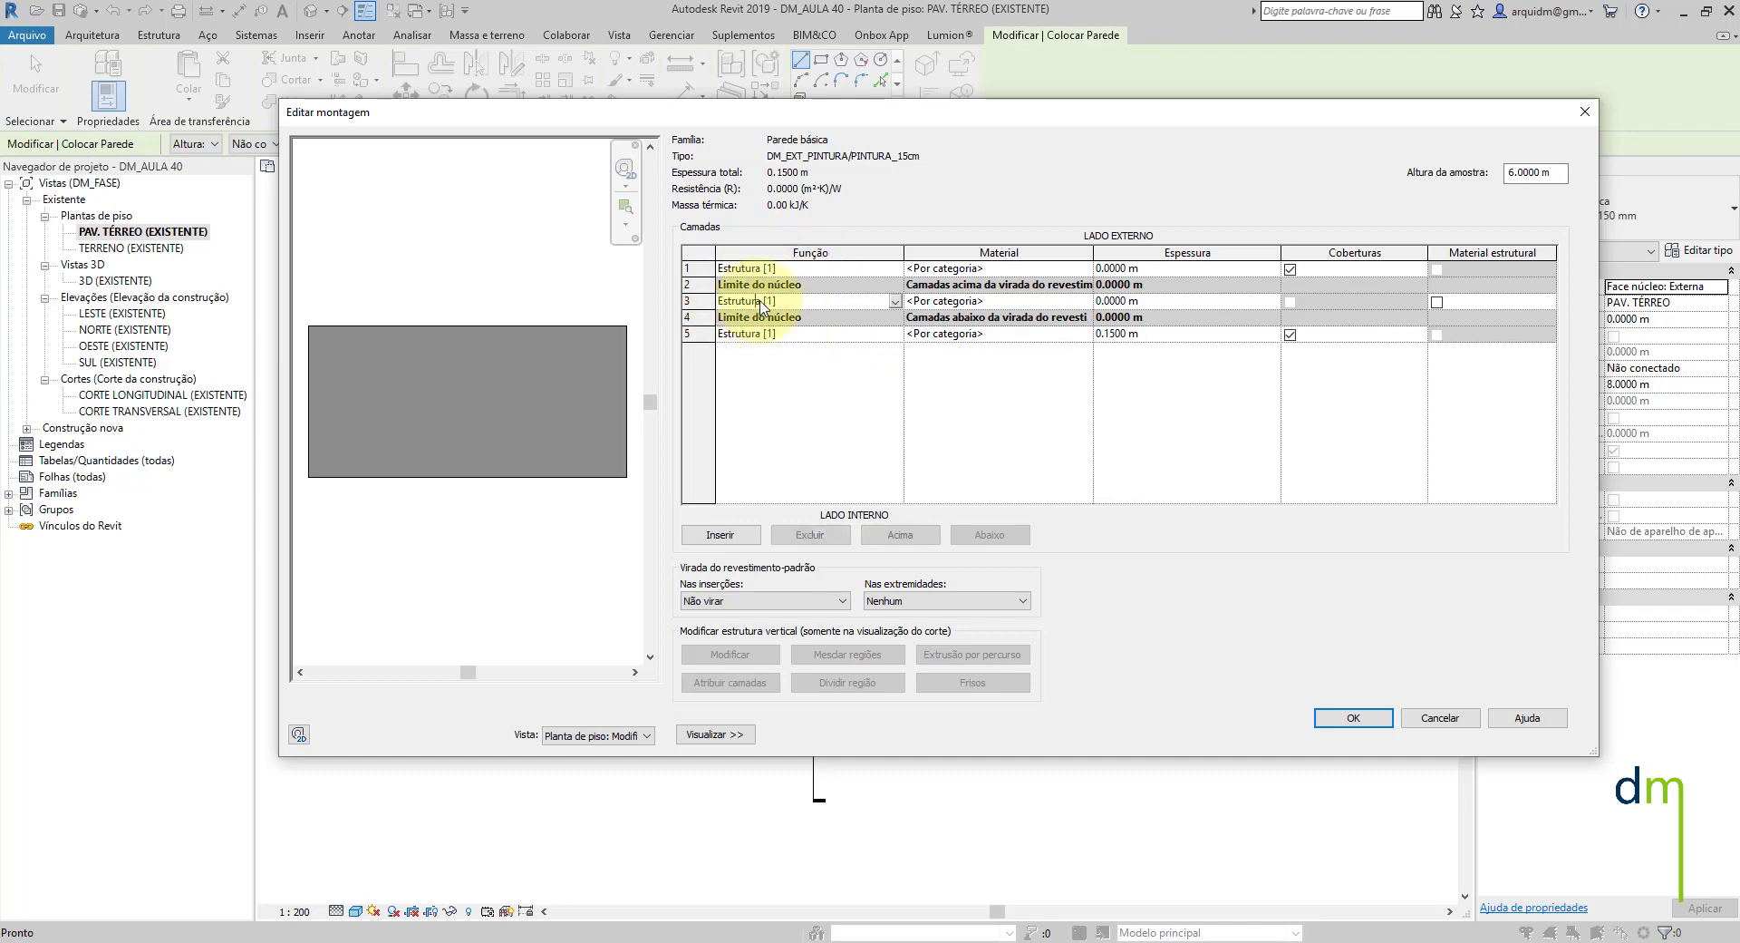
pyautogui.click(895, 269)
pyautogui.click(894, 268)
pyautogui.click(806, 297)
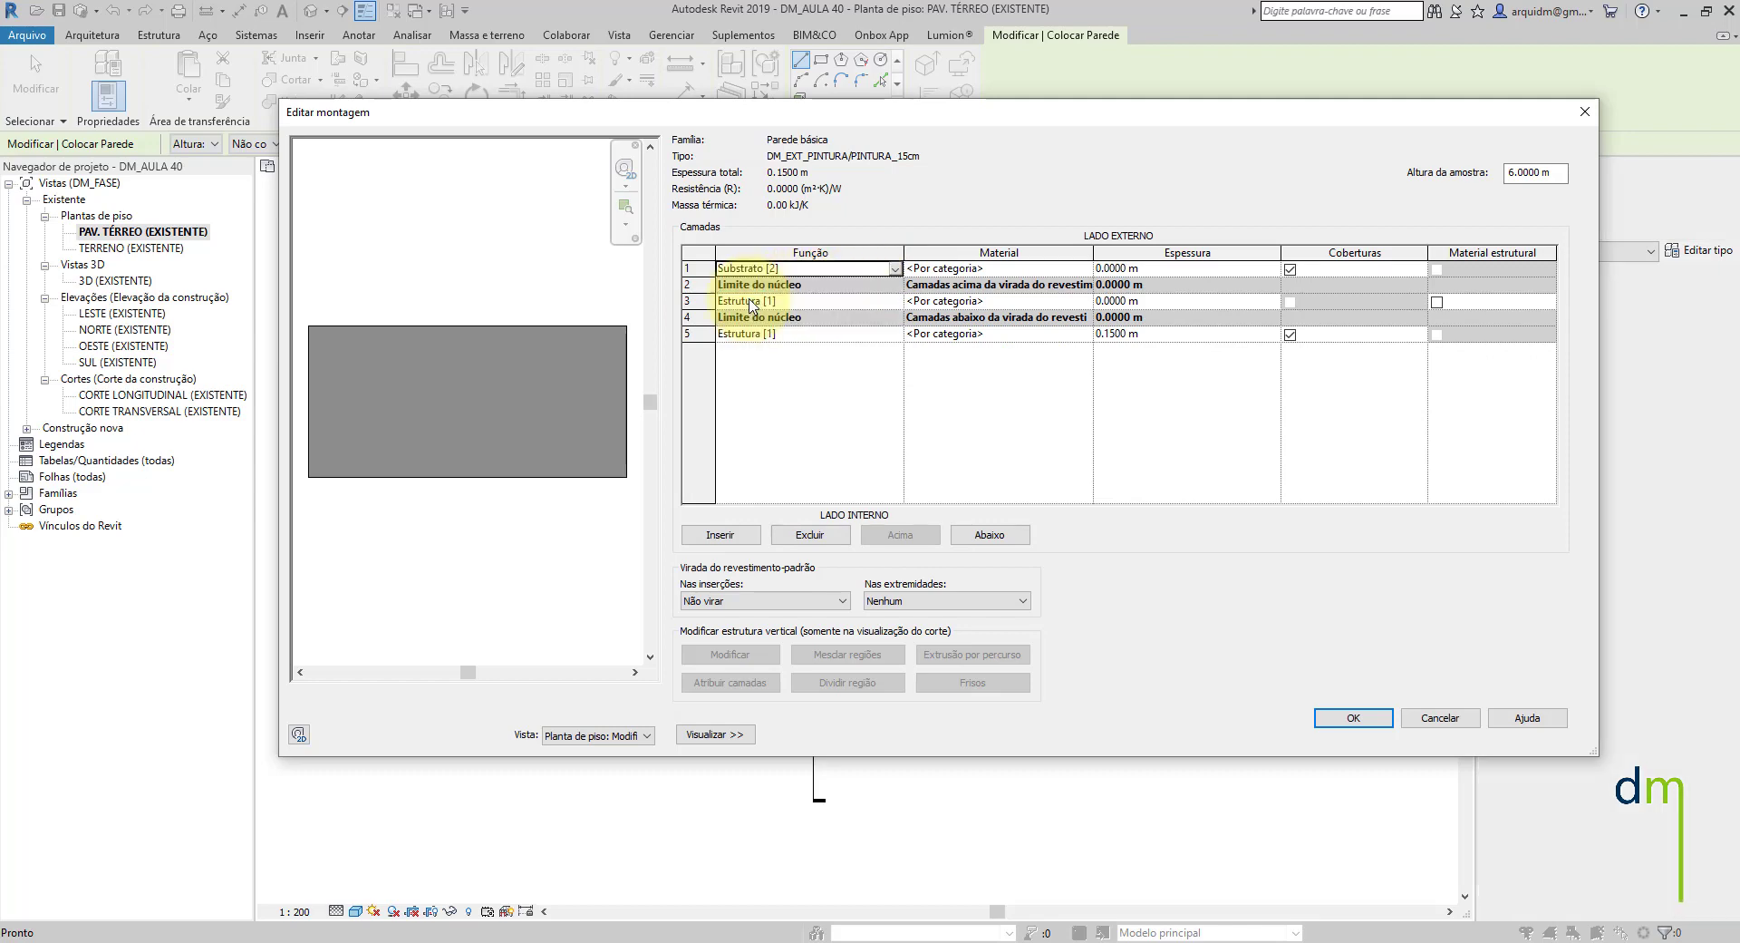
pyautogui.click(896, 269)
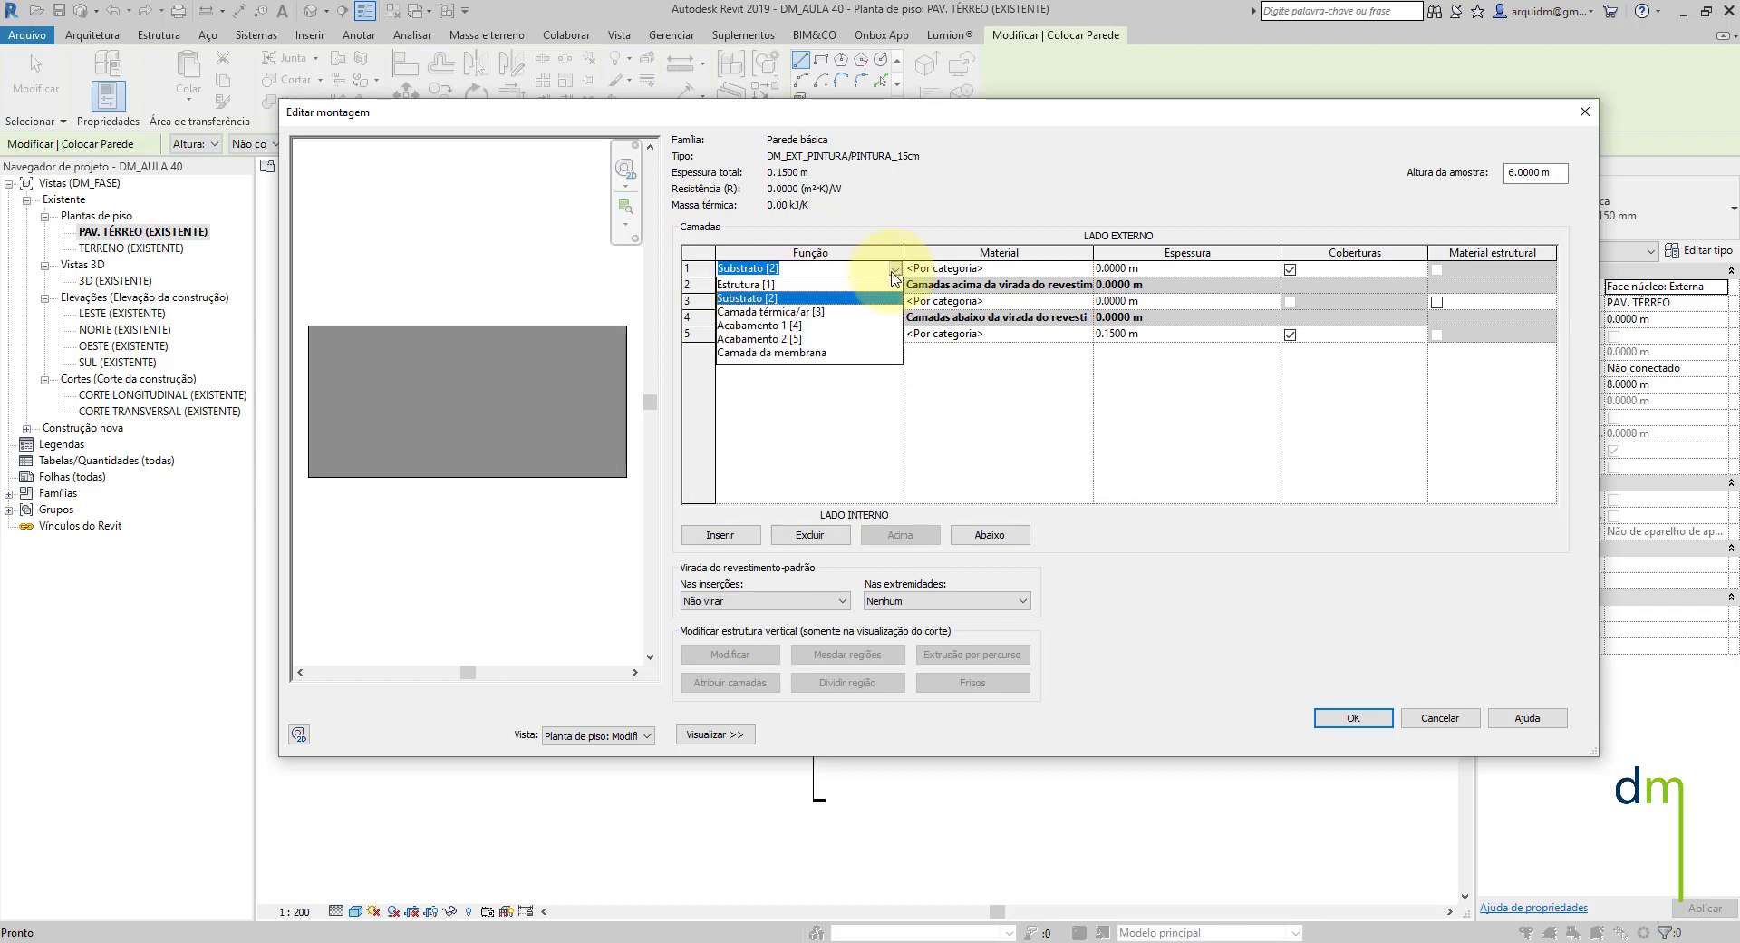
pyautogui.click(734, 297)
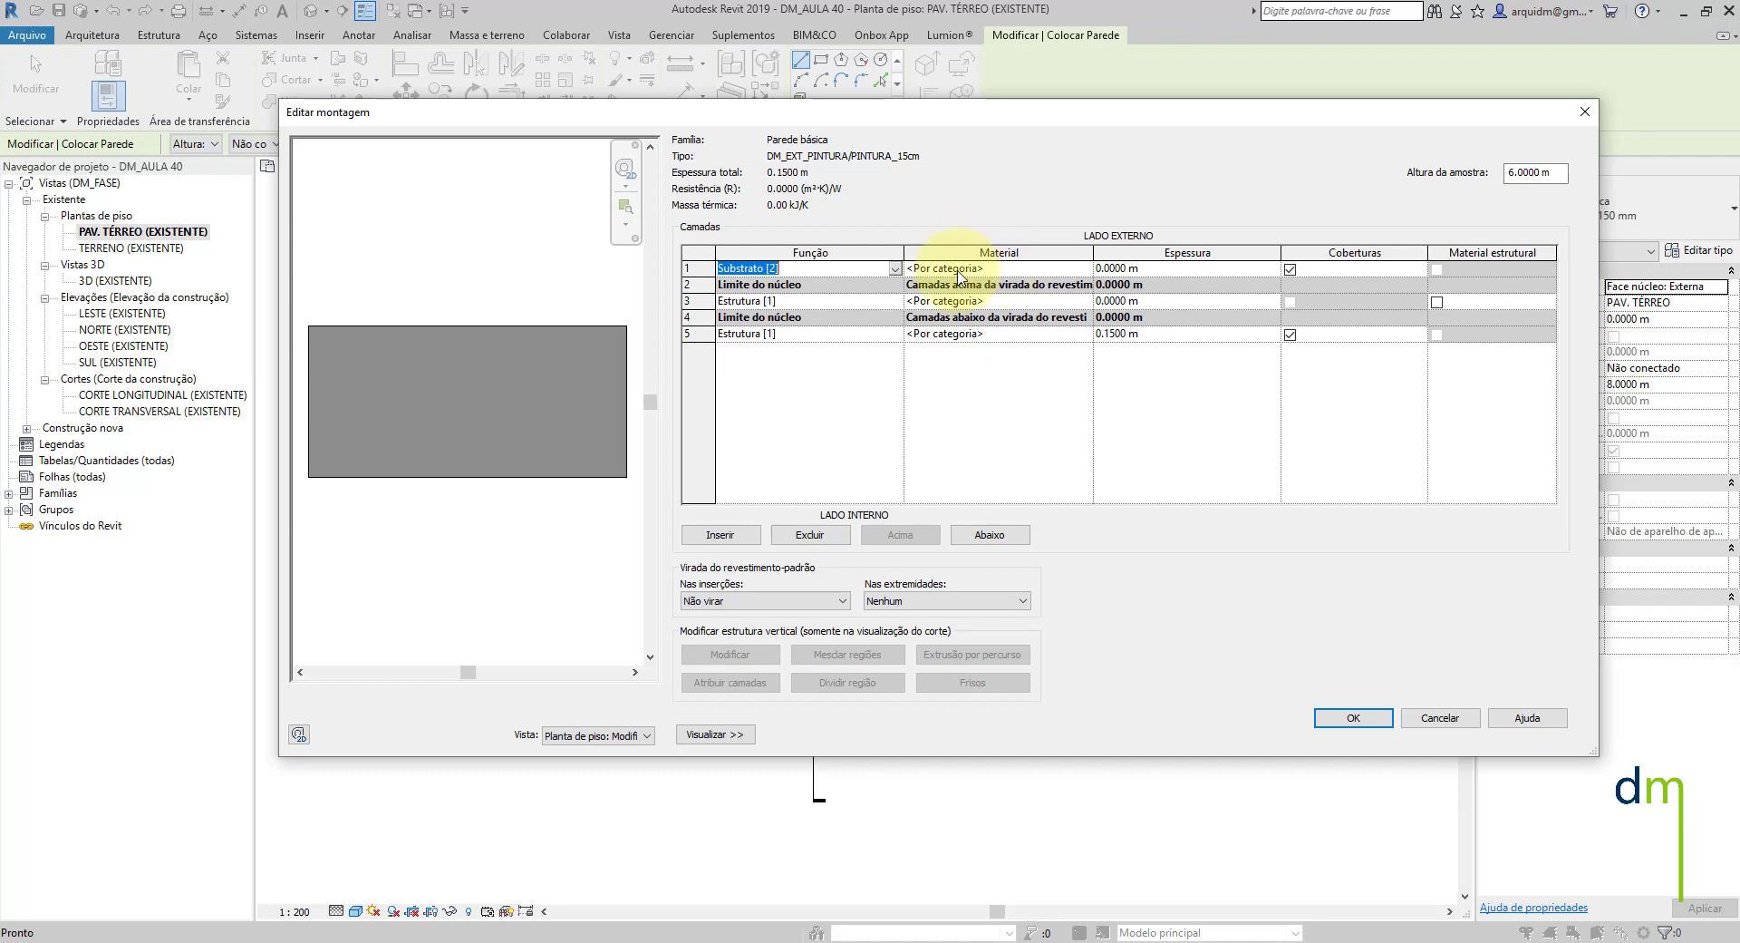
pyautogui.click(893, 334)
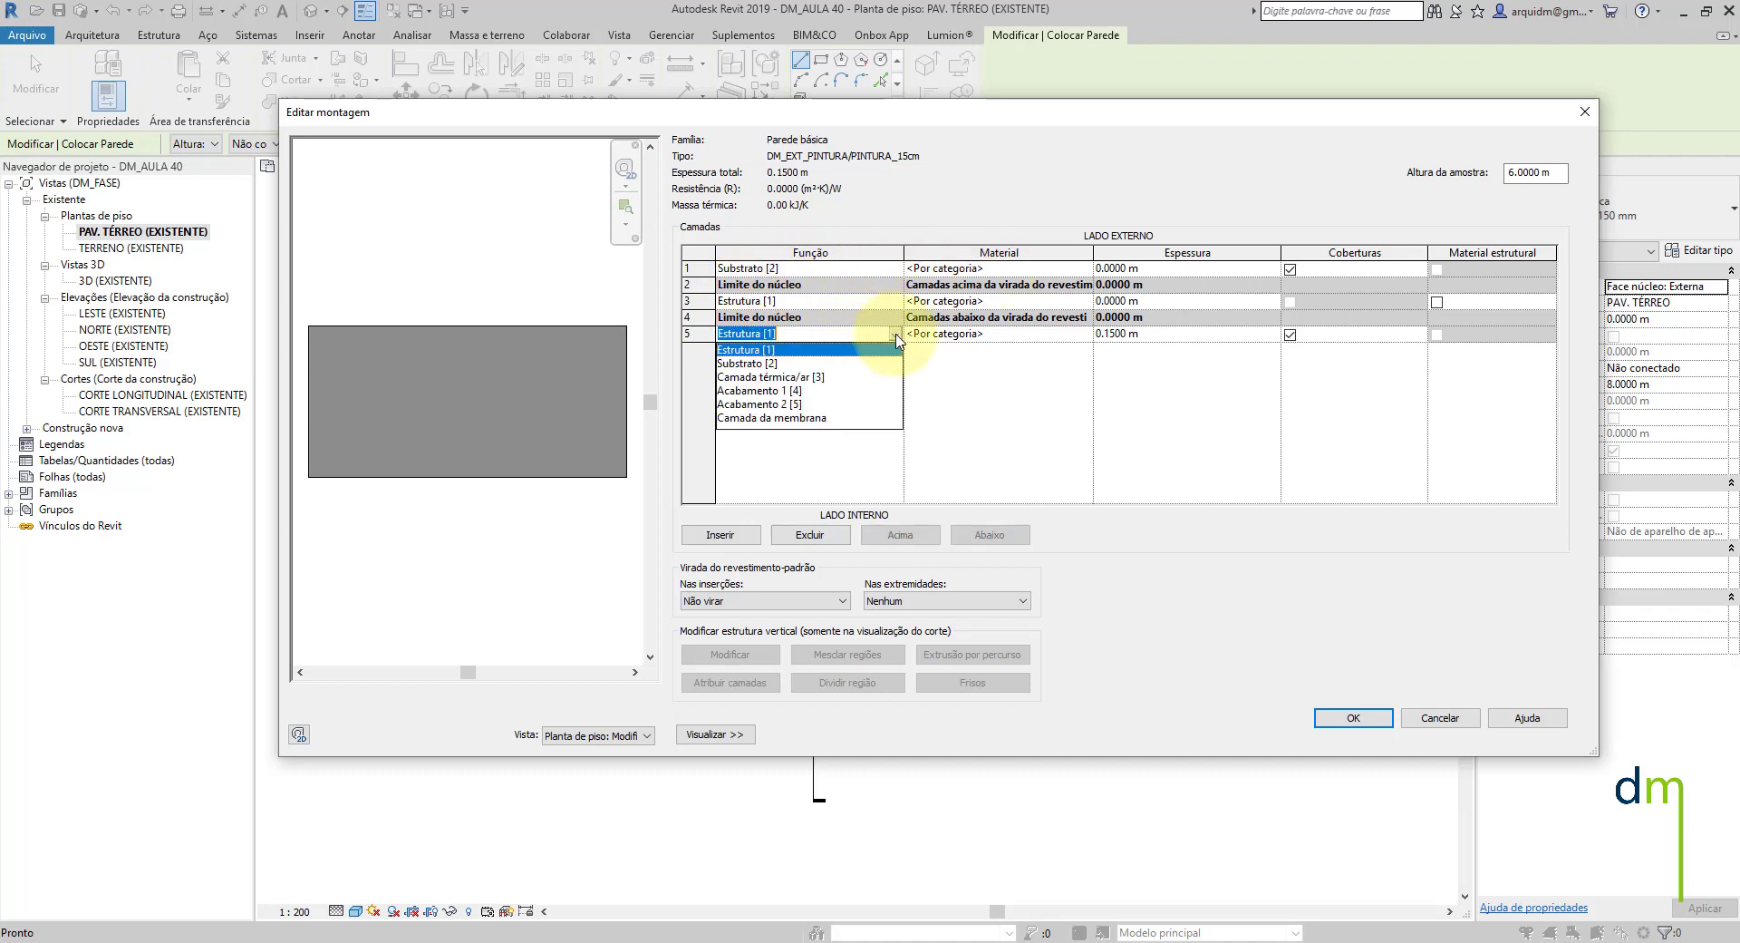
pyautogui.click(762, 358)
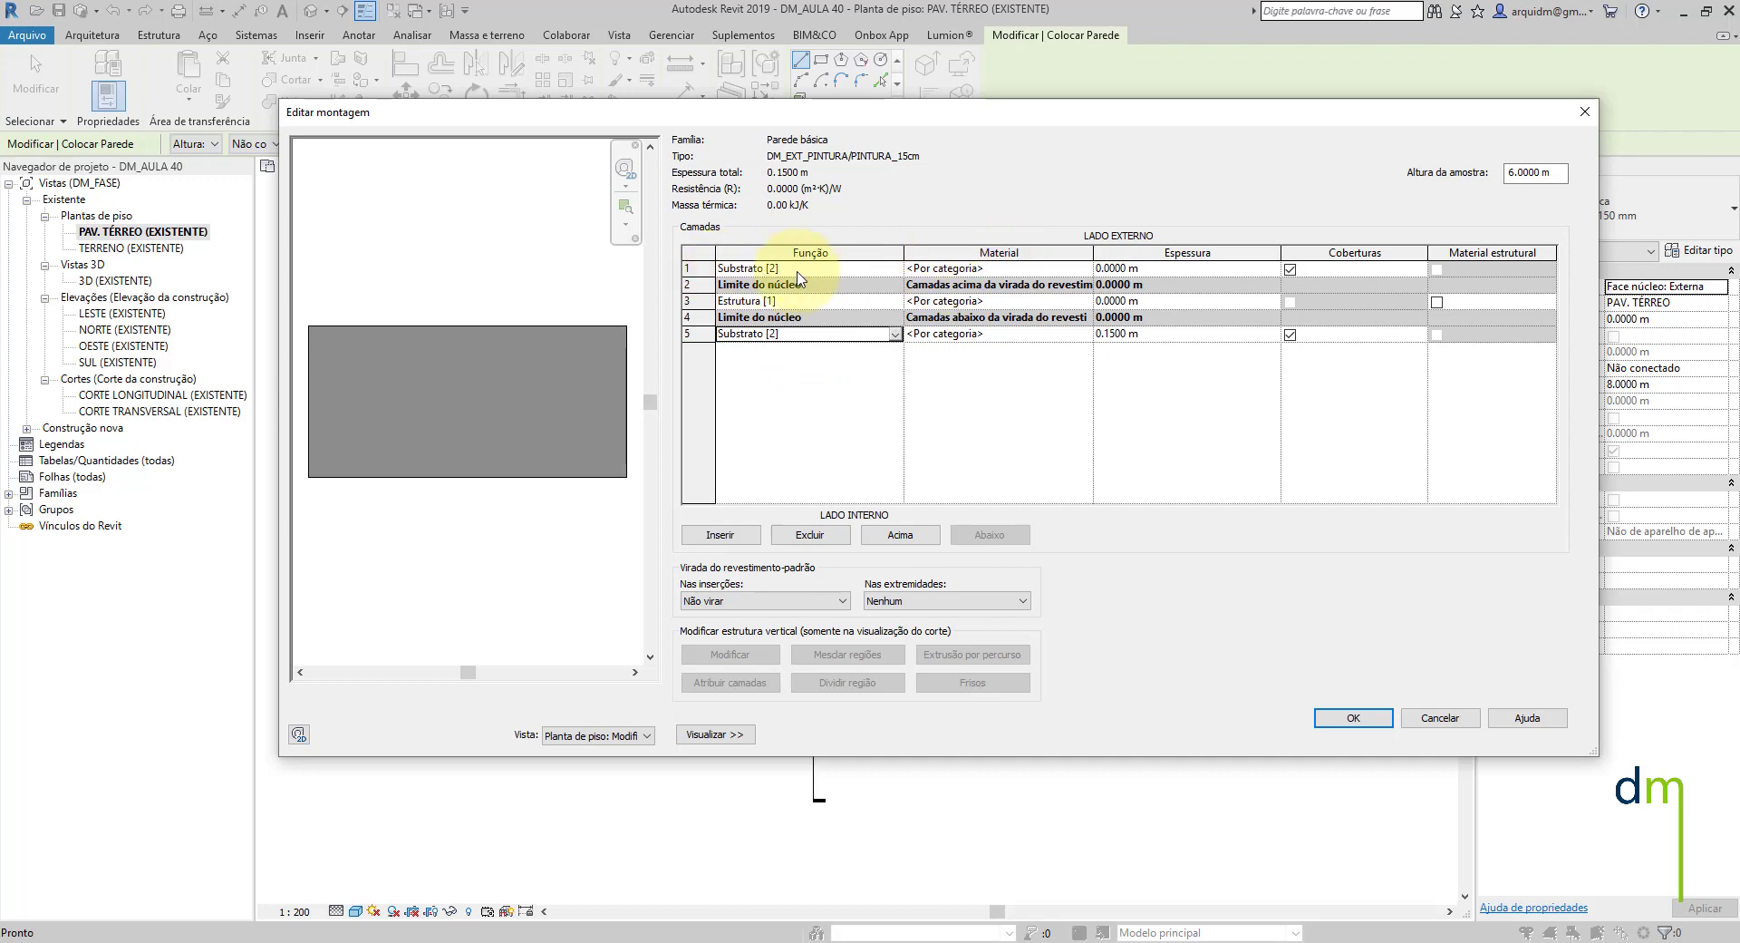
# - Open the material selection for the exterior substrate layer and search the materials for "pintura"
pyautogui.click(1086, 270)
pyautogui.click(1087, 270)
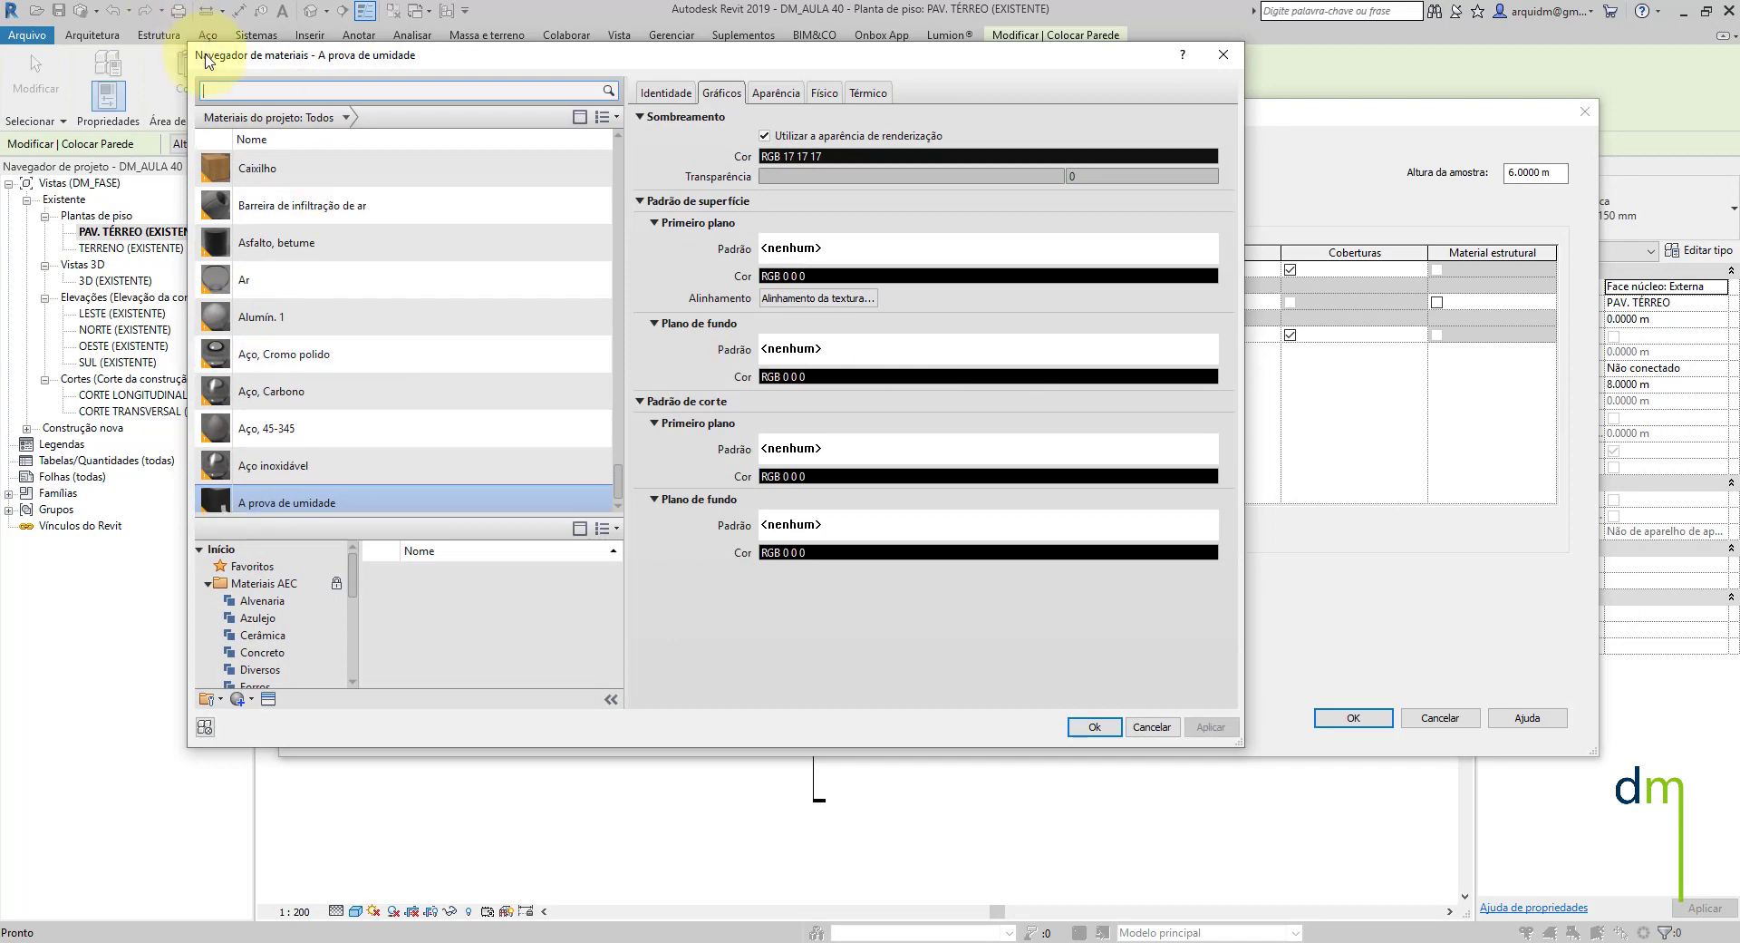
pyautogui.write('pi')
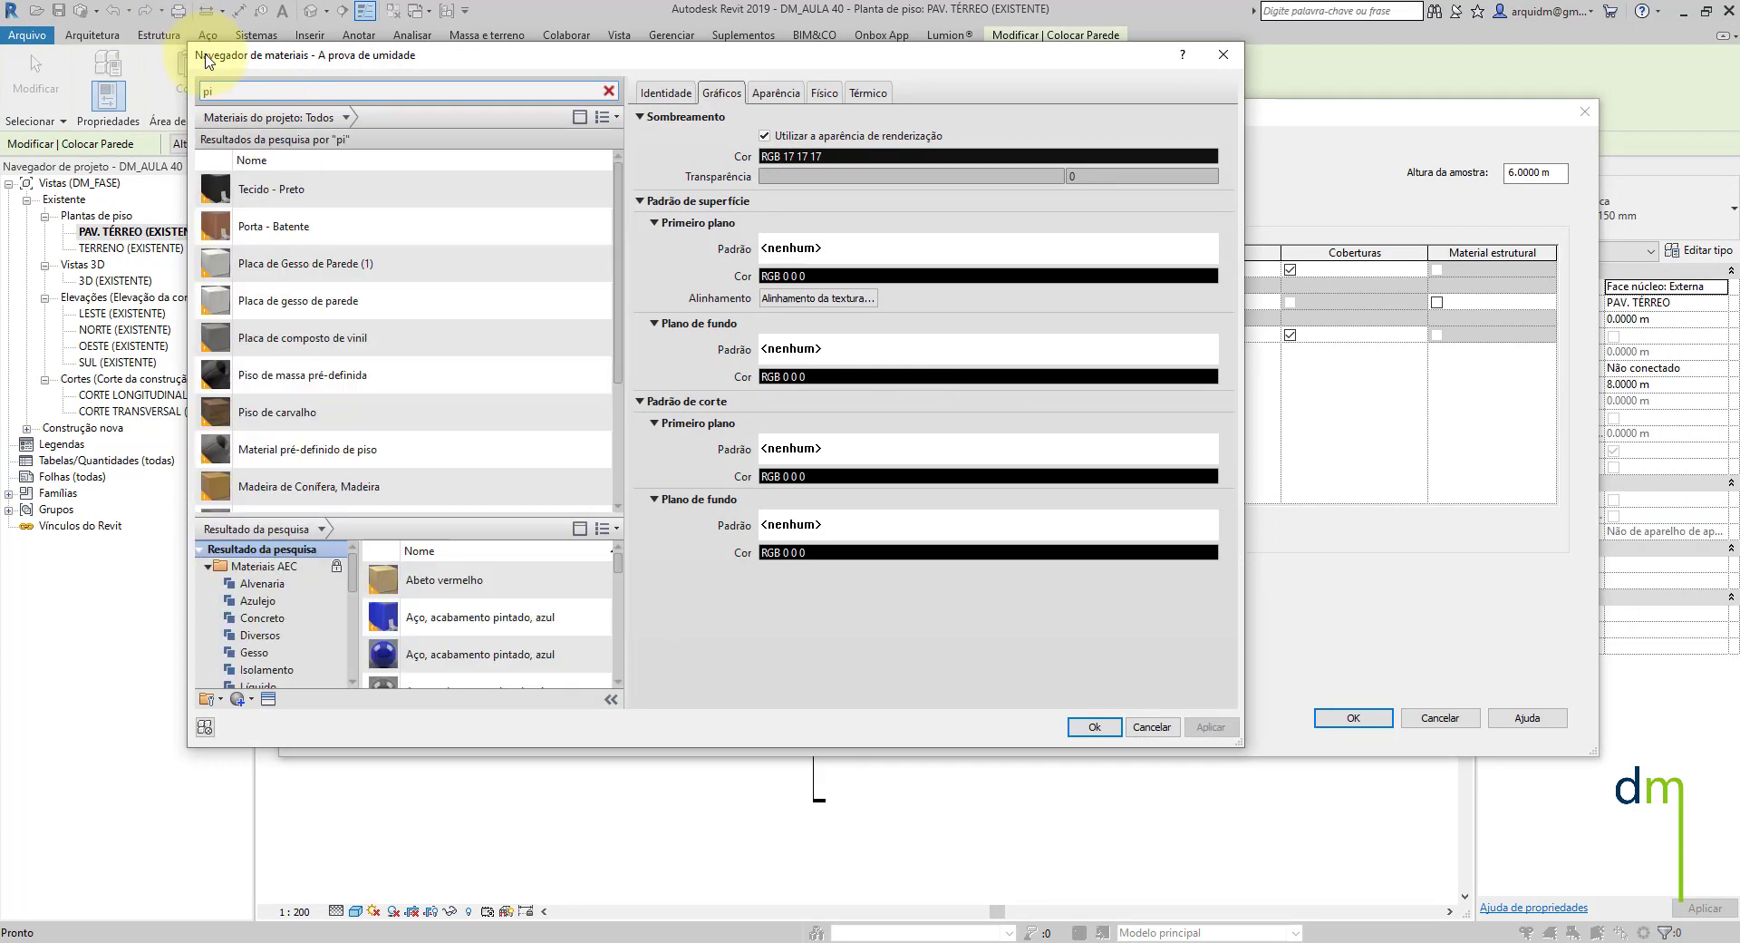
pyautogui.write('ntura')
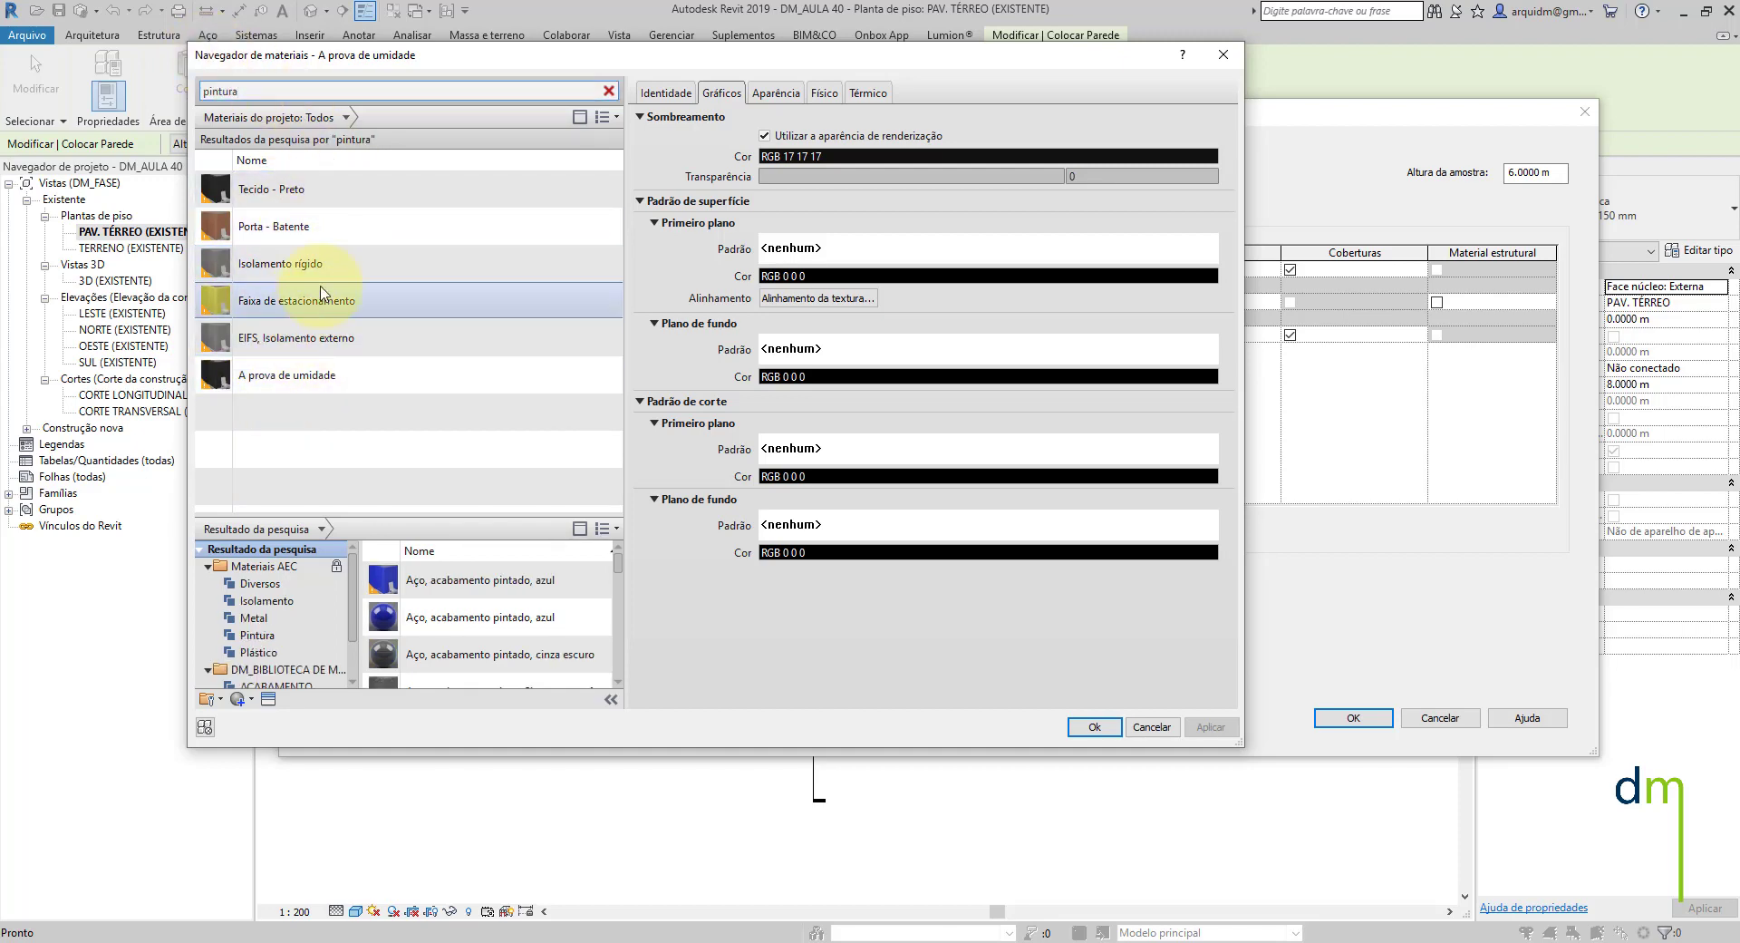
# - Create a new material and name it DM_PINTURA BRANCA
pyautogui.click(238, 698)
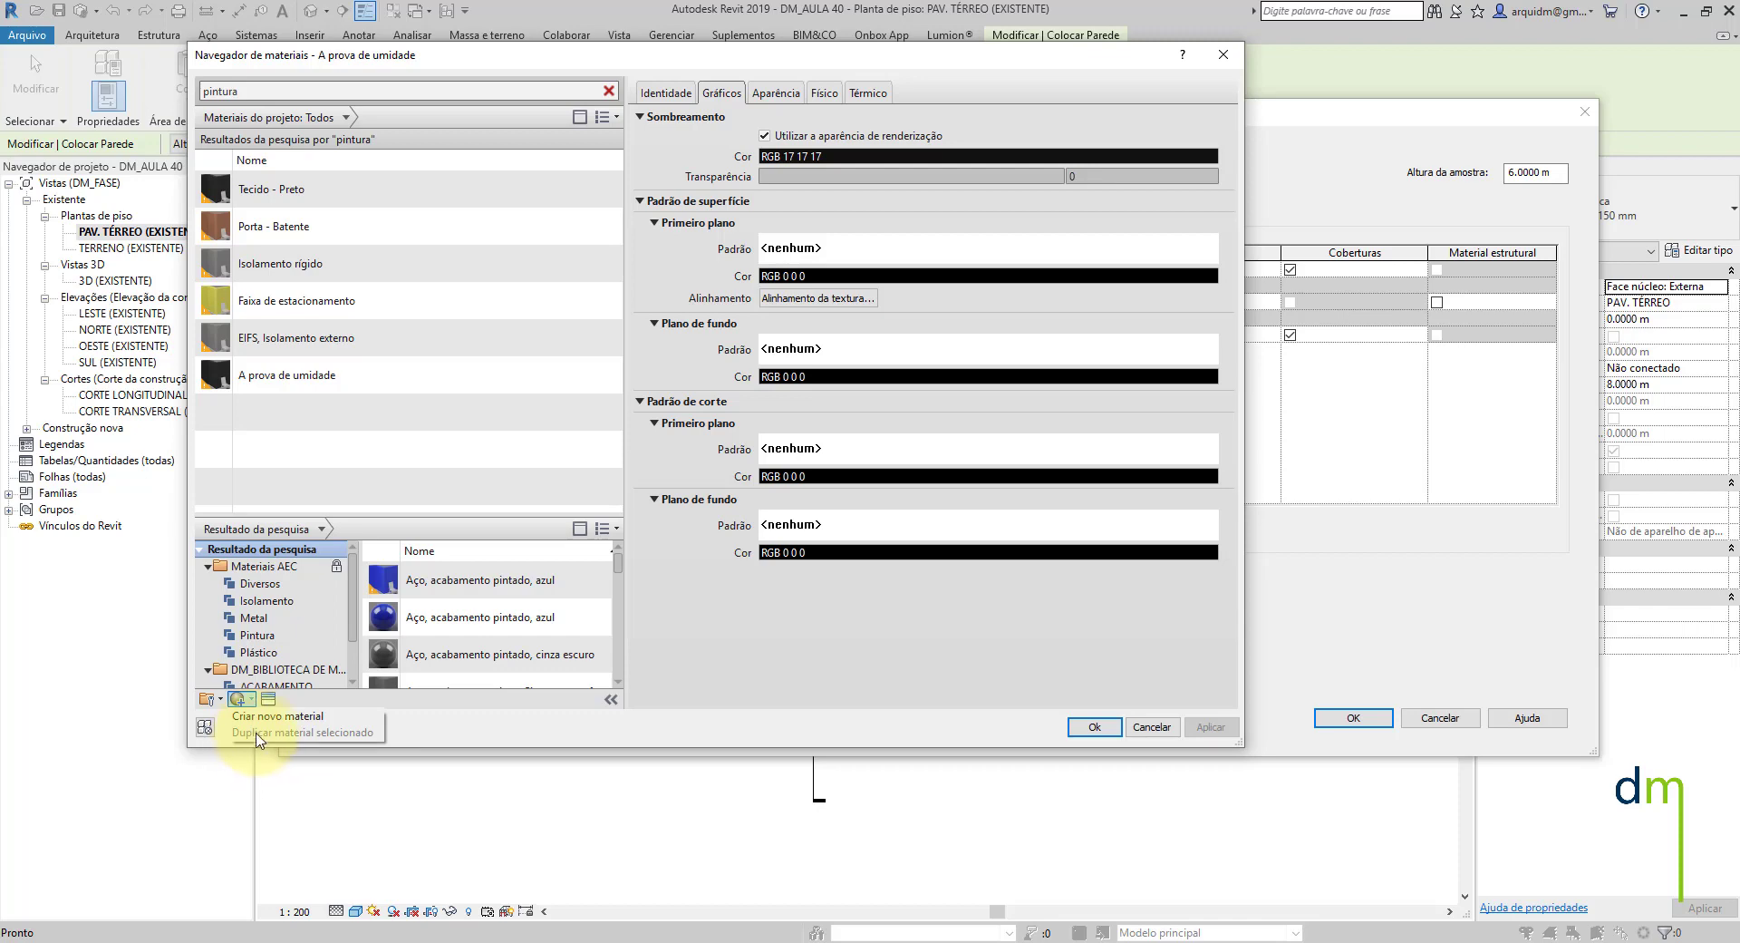
pyautogui.click(277, 716)
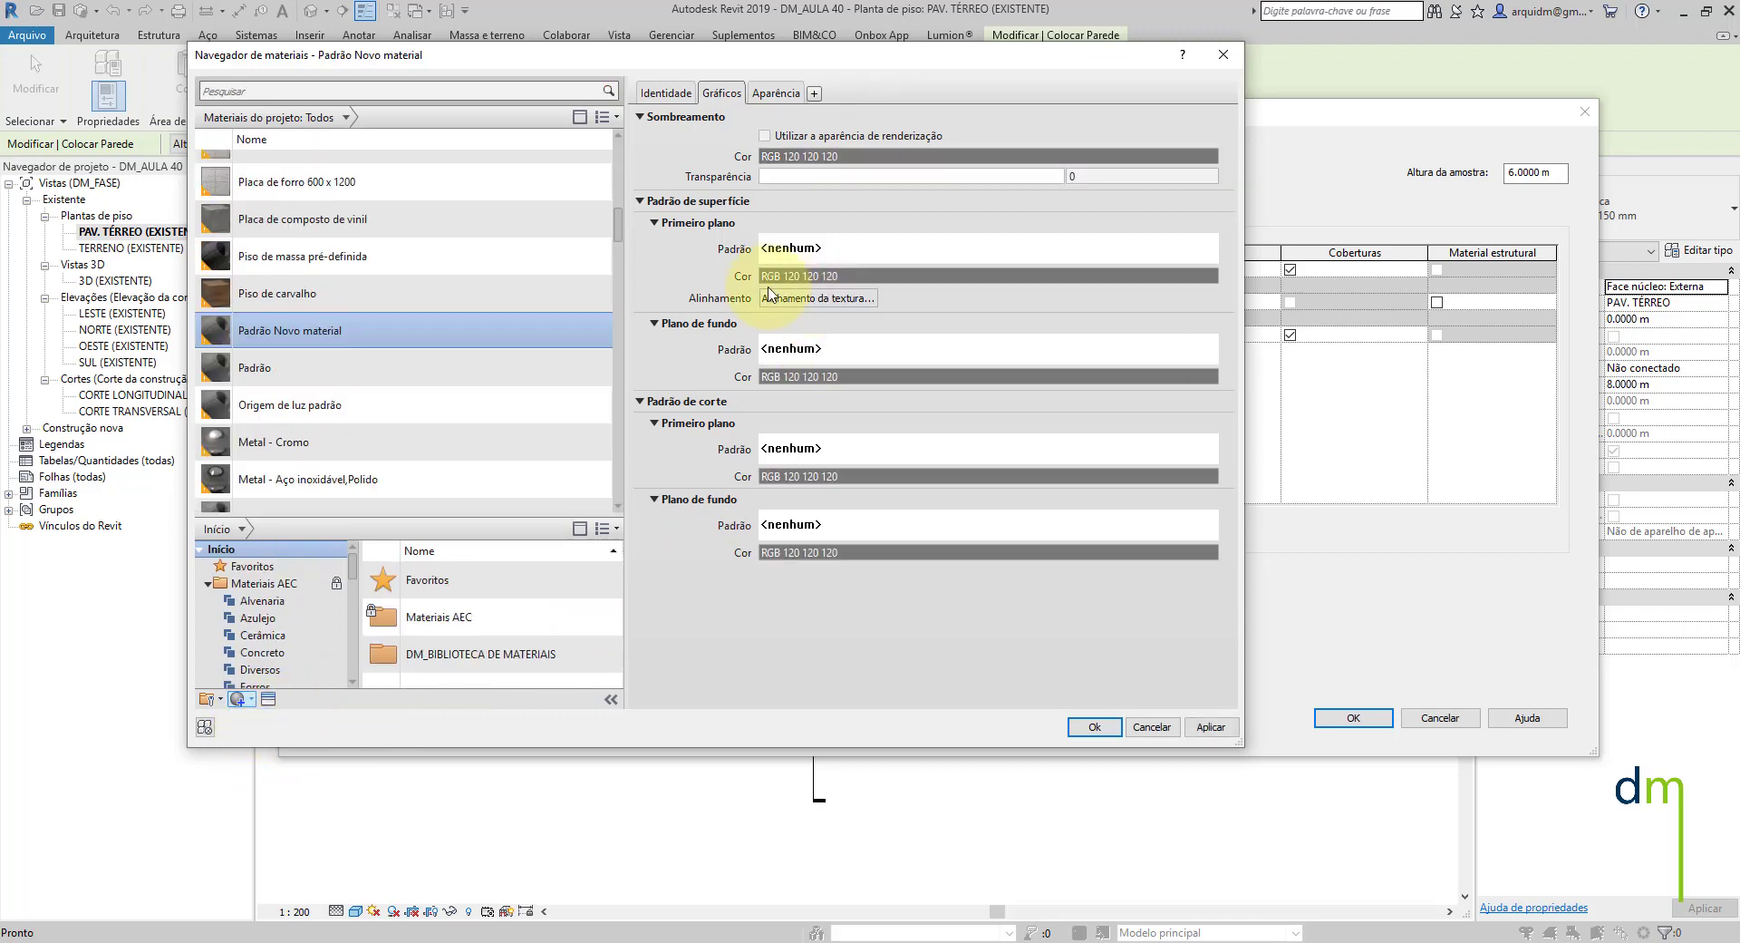
pyautogui.click(682, 91)
pyautogui.moveTo(763, 119); pyautogui.dragTo(918, 114)
pyautogui.write('dm')
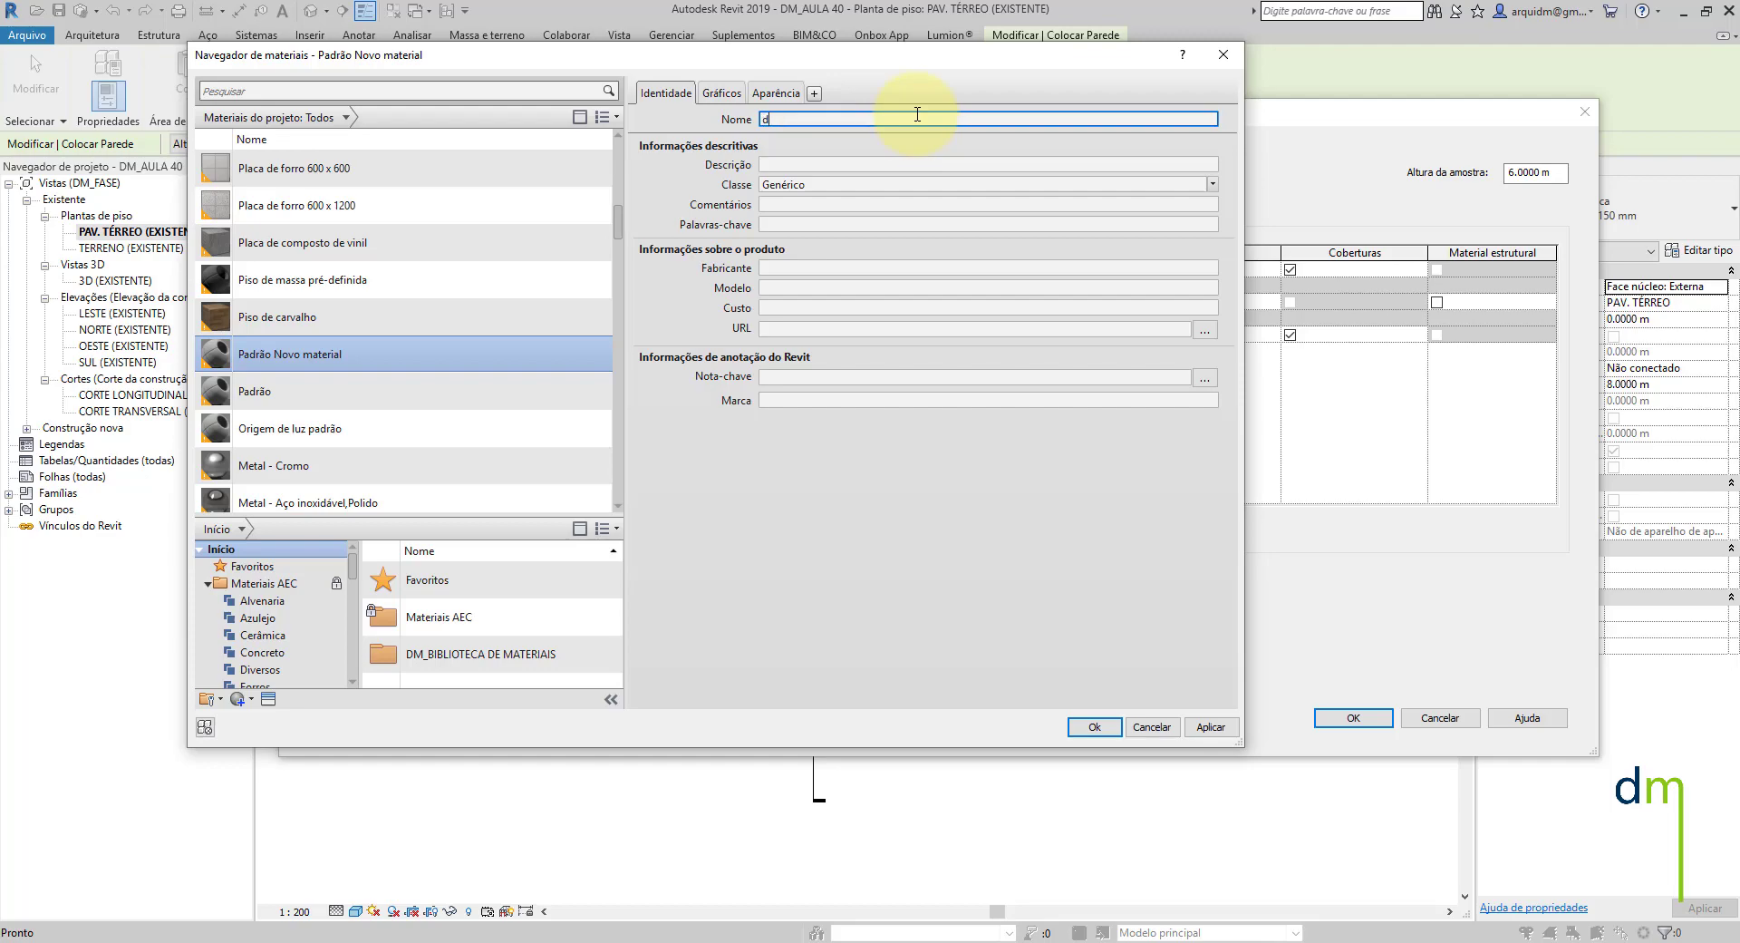
pyautogui.press('BackSpace')
pyautogui.press('BackSpace')
pyautogui.write('DM_')
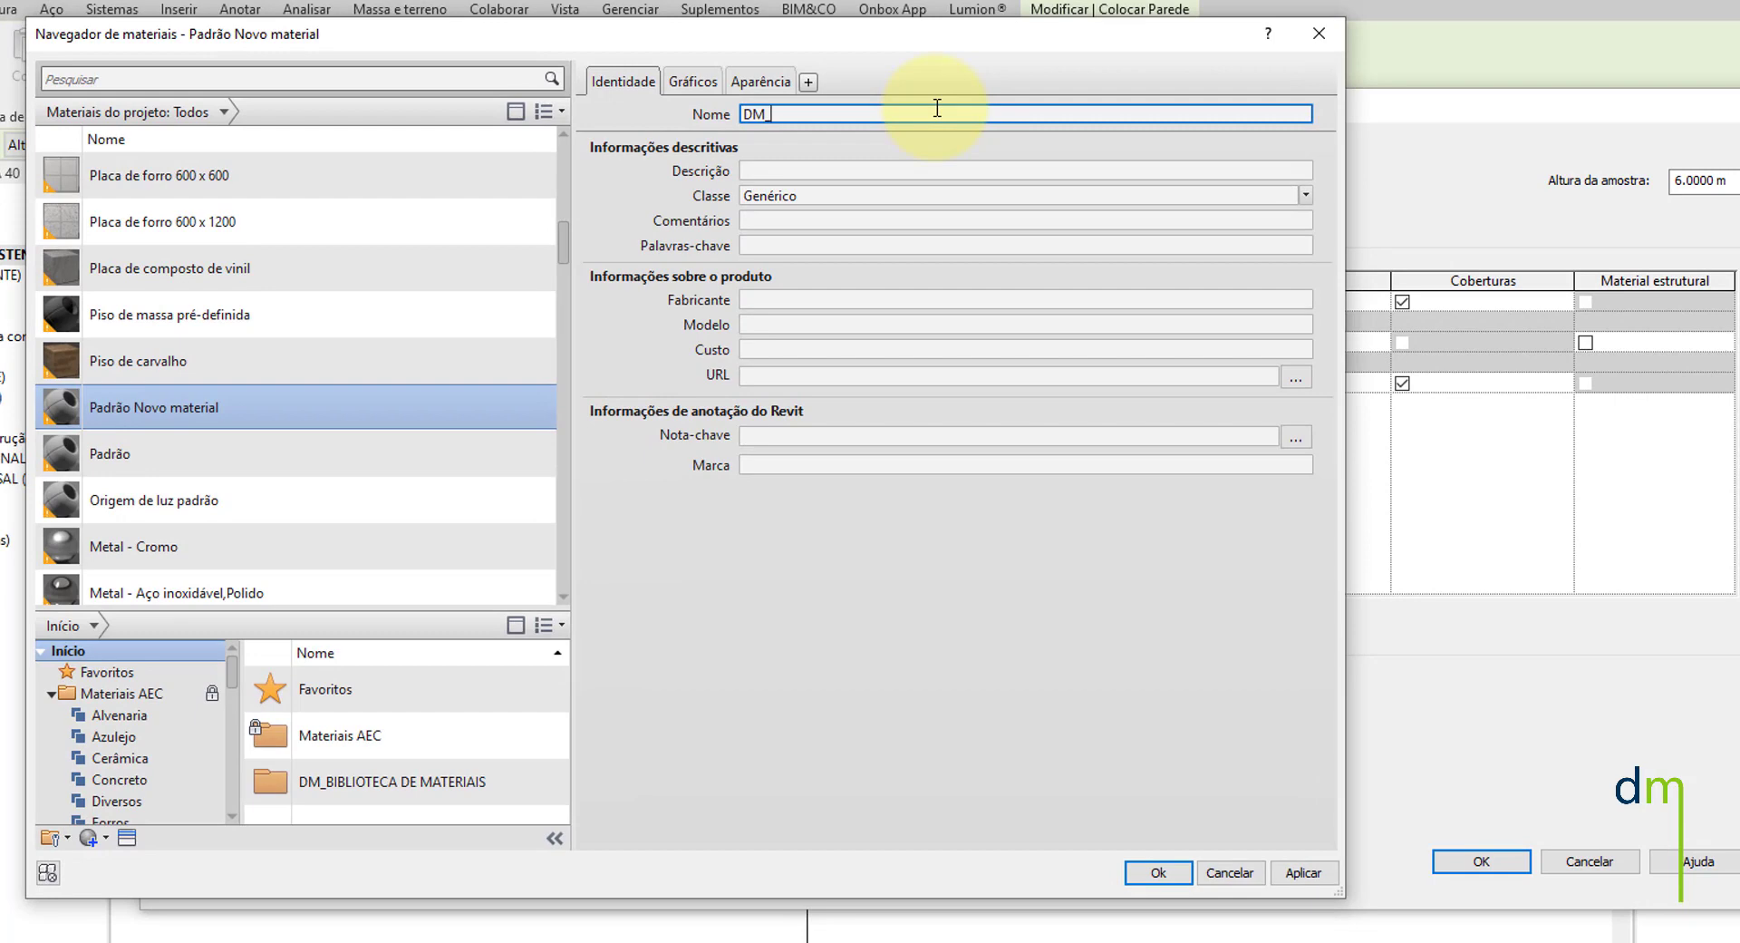
pyautogui.write('PINTURA BRANCA')
# - Set the class of the DM_PINTURA BRANCA material to DM_PINTURA
pyautogui.press('Tab')
pyautogui.press('Tab')
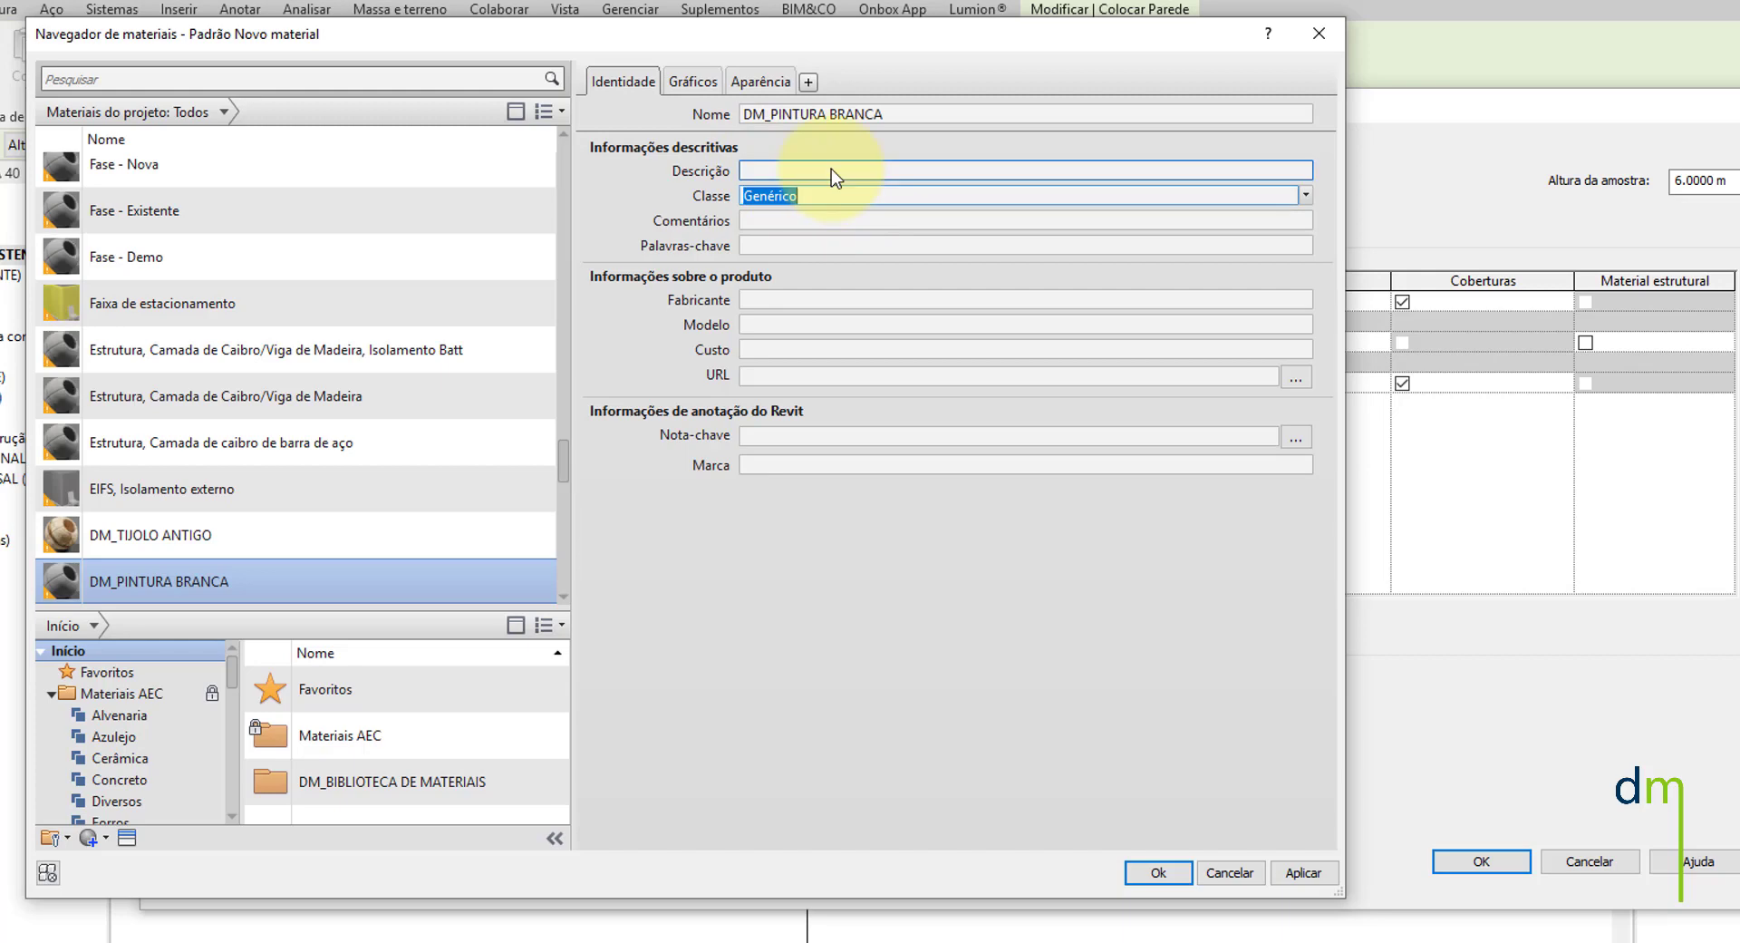
pyautogui.write('DM_PINTURA')
pyautogui.click(1306, 196)
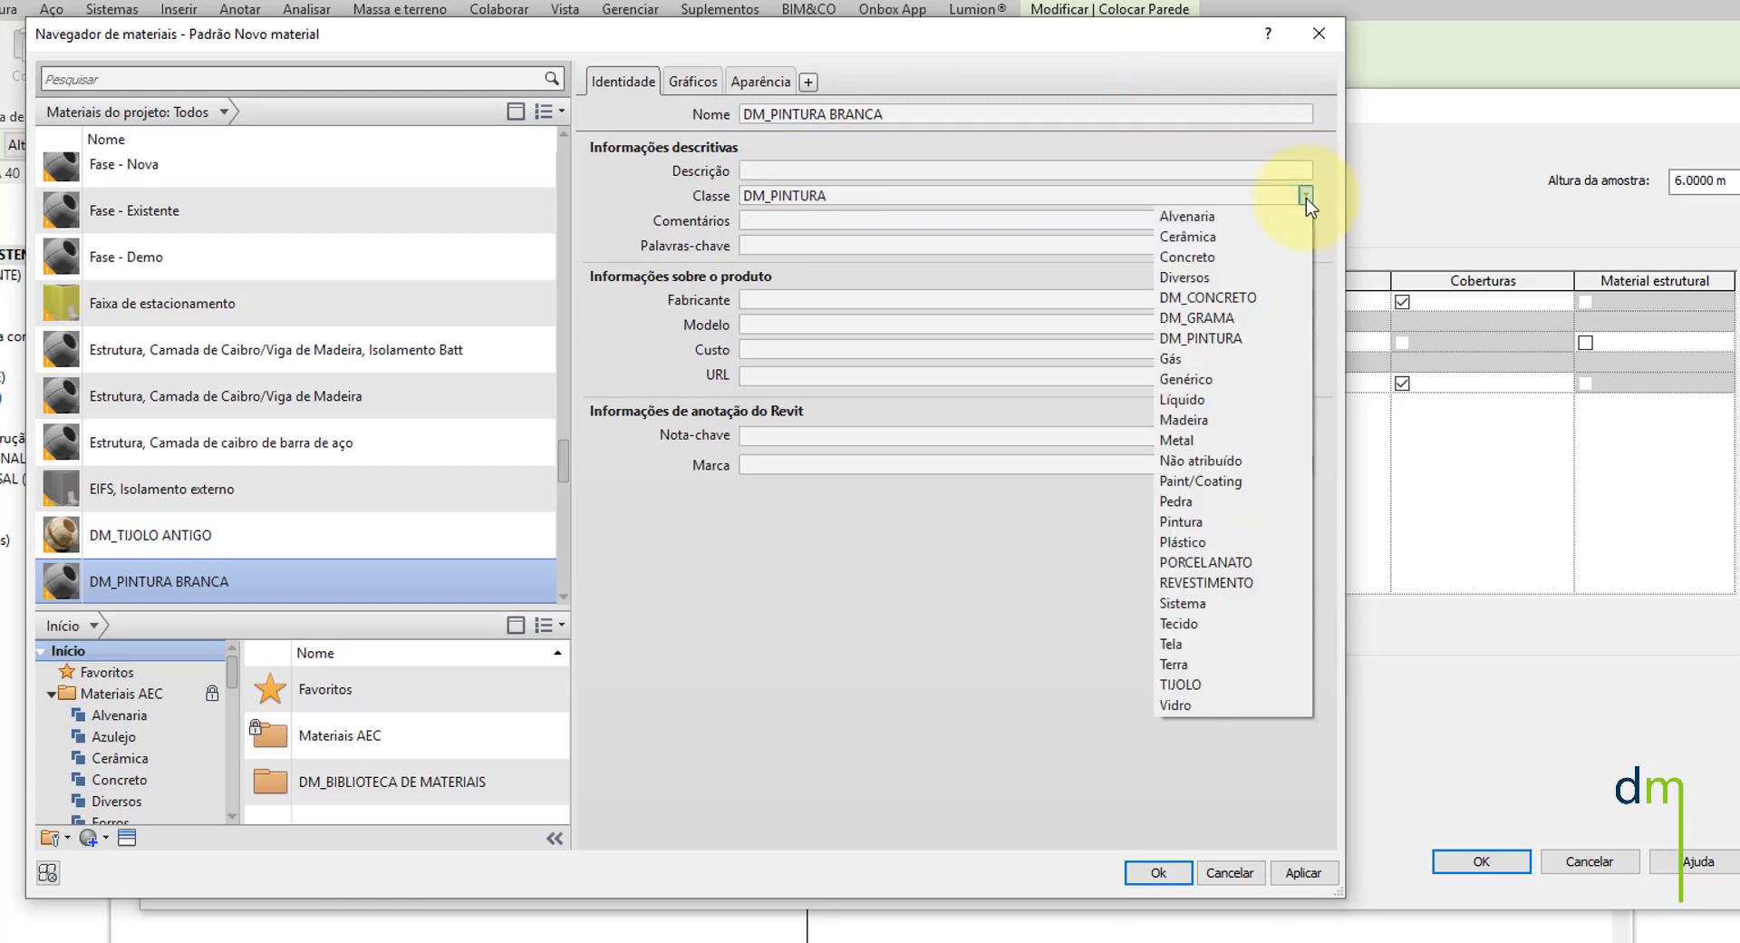
pyautogui.click(1218, 345)
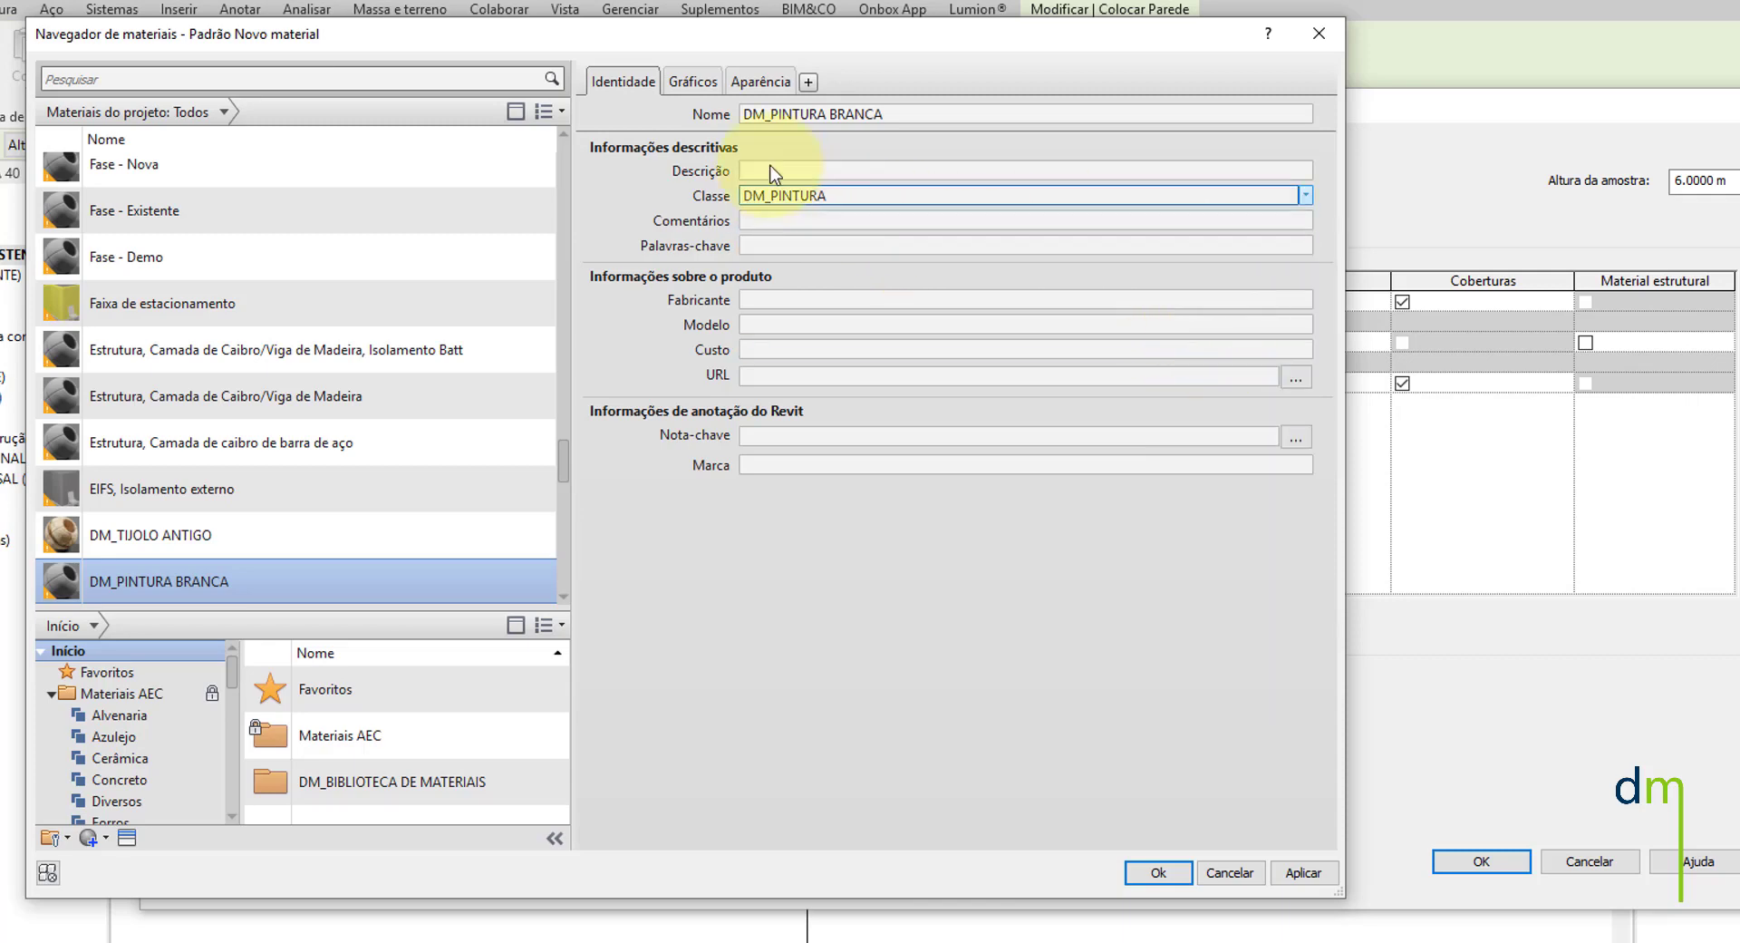
# - Make the white paint material's shading use the render appearance
pyautogui.click(691, 84)
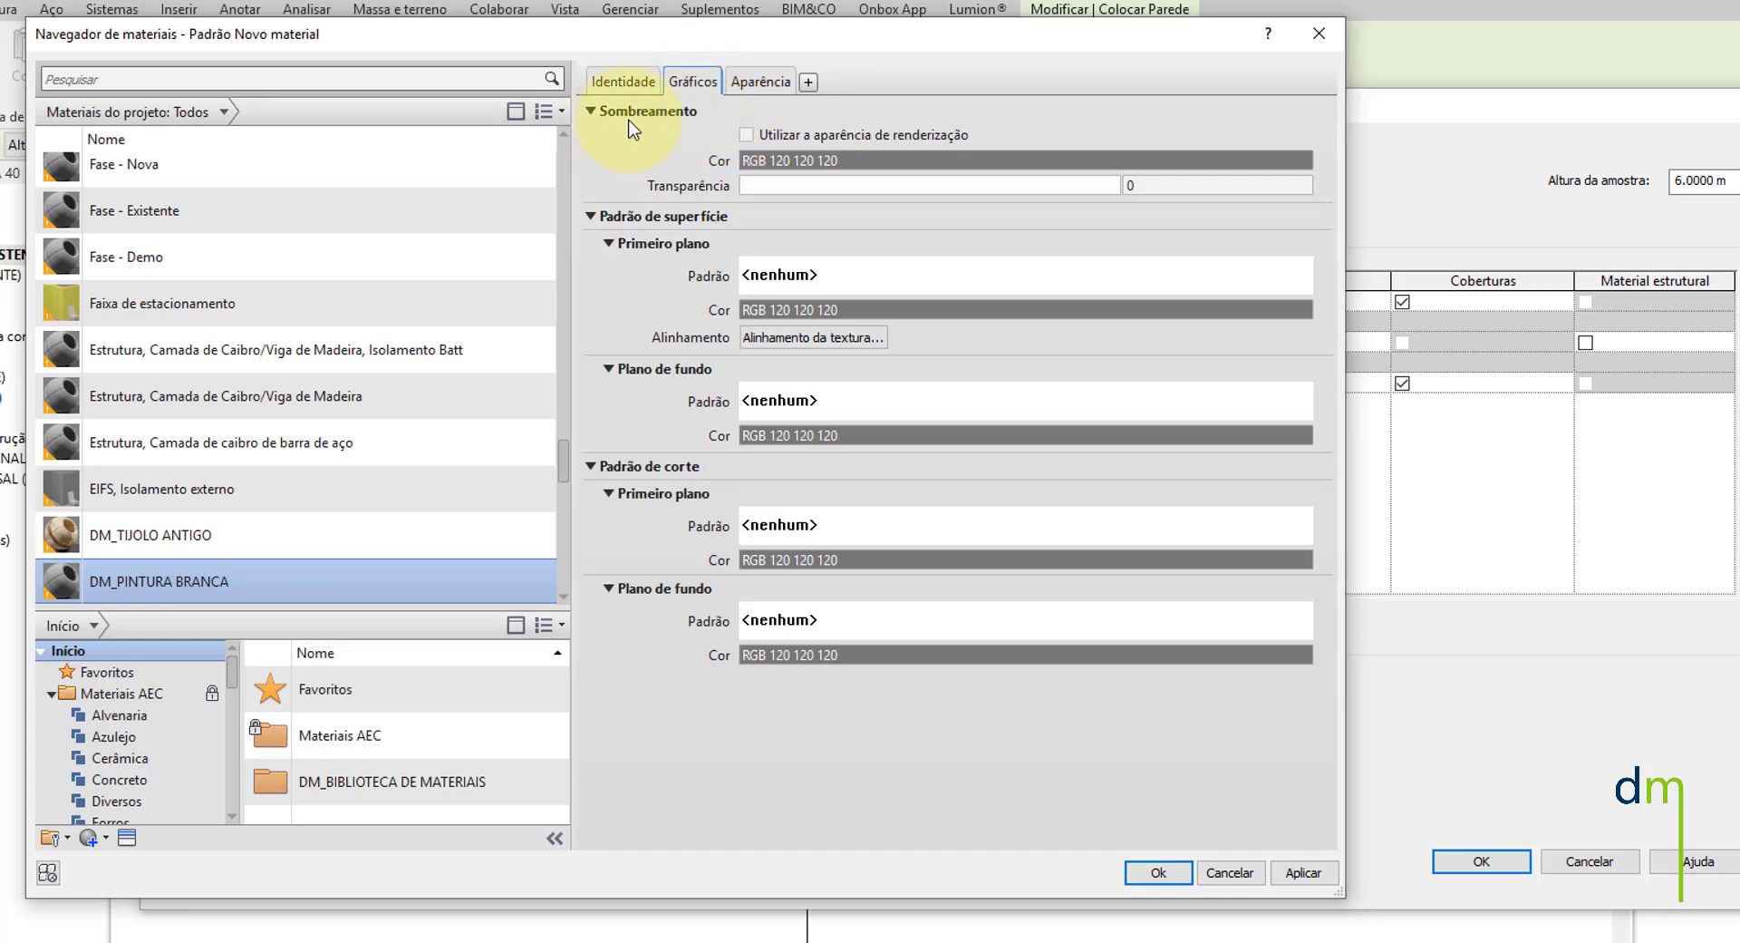
pyautogui.click(746, 136)
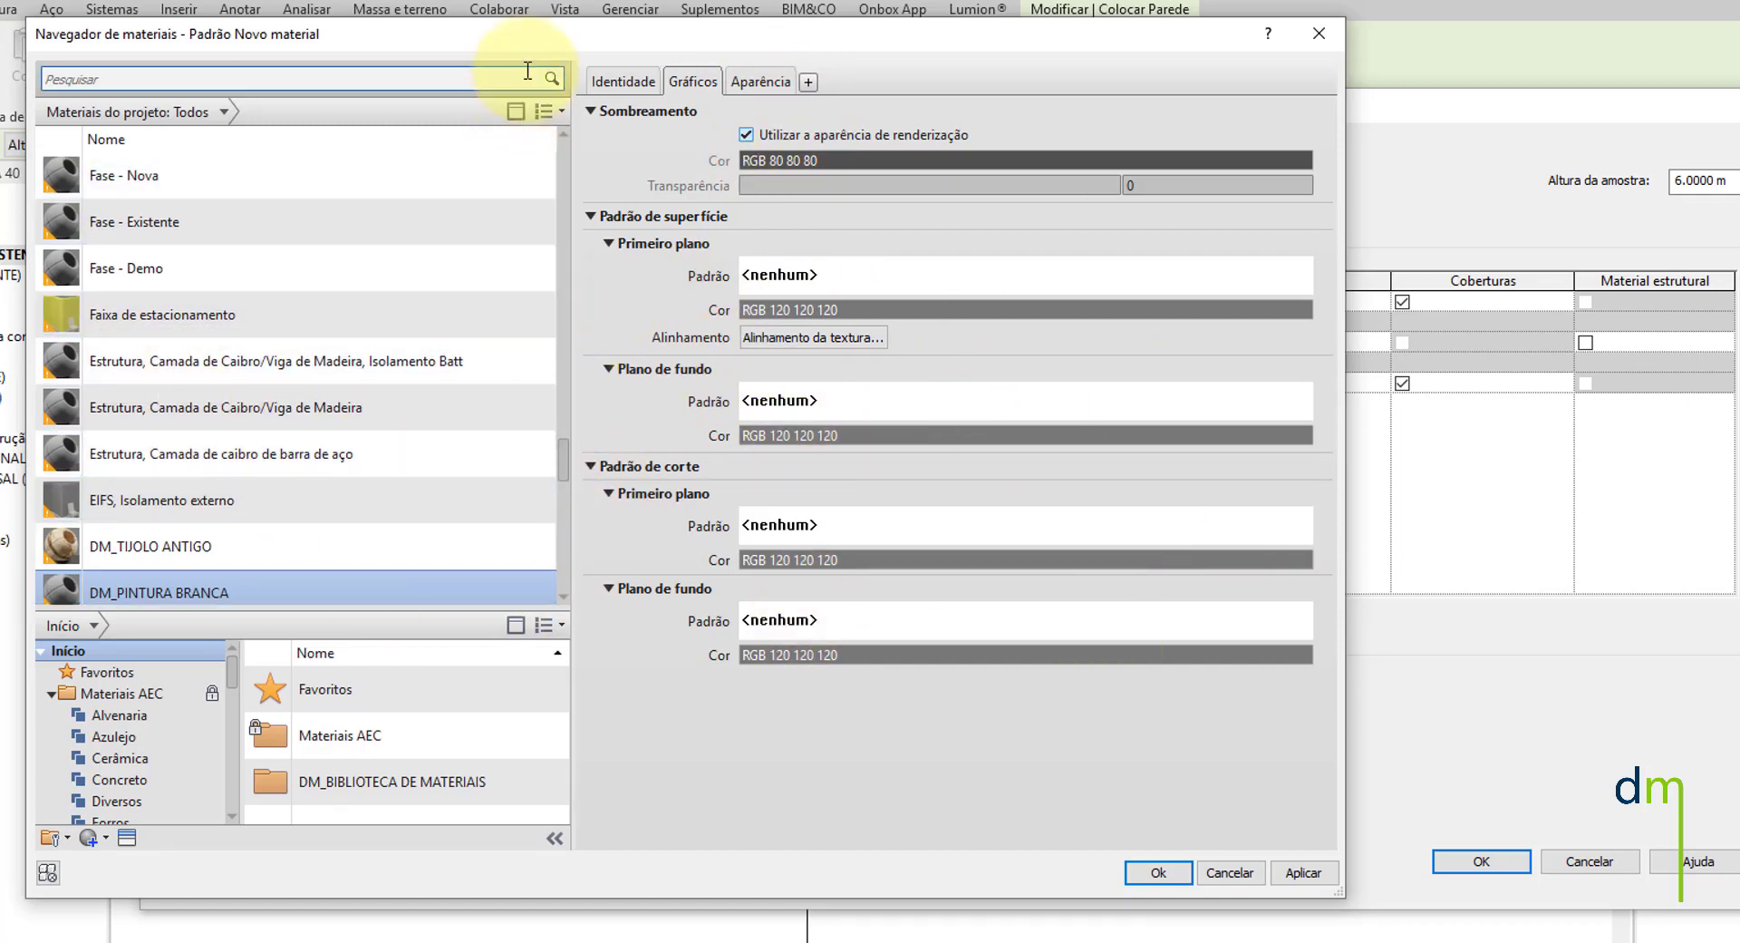
pyautogui.moveTo(571, 40); pyautogui.dragTo(548, 56)
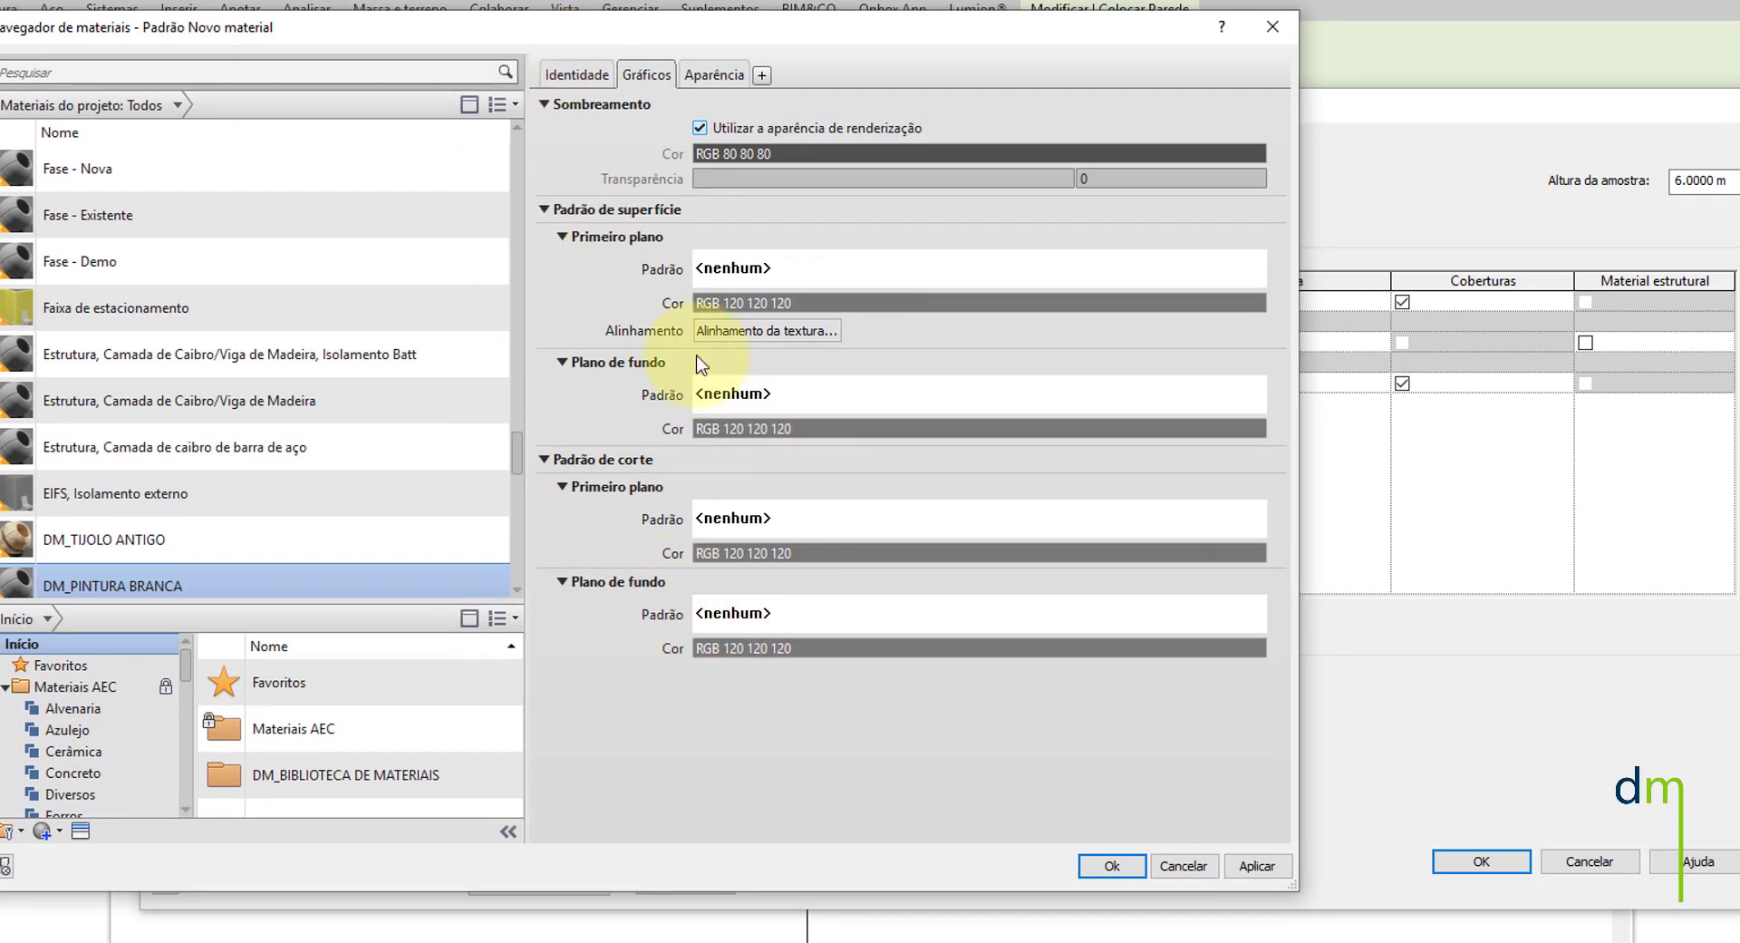
# - Search the appearance assets for "PINTURA" and replace the material's appearance with Branco from the appearance library's Pintura category
pyautogui.click(718, 76)
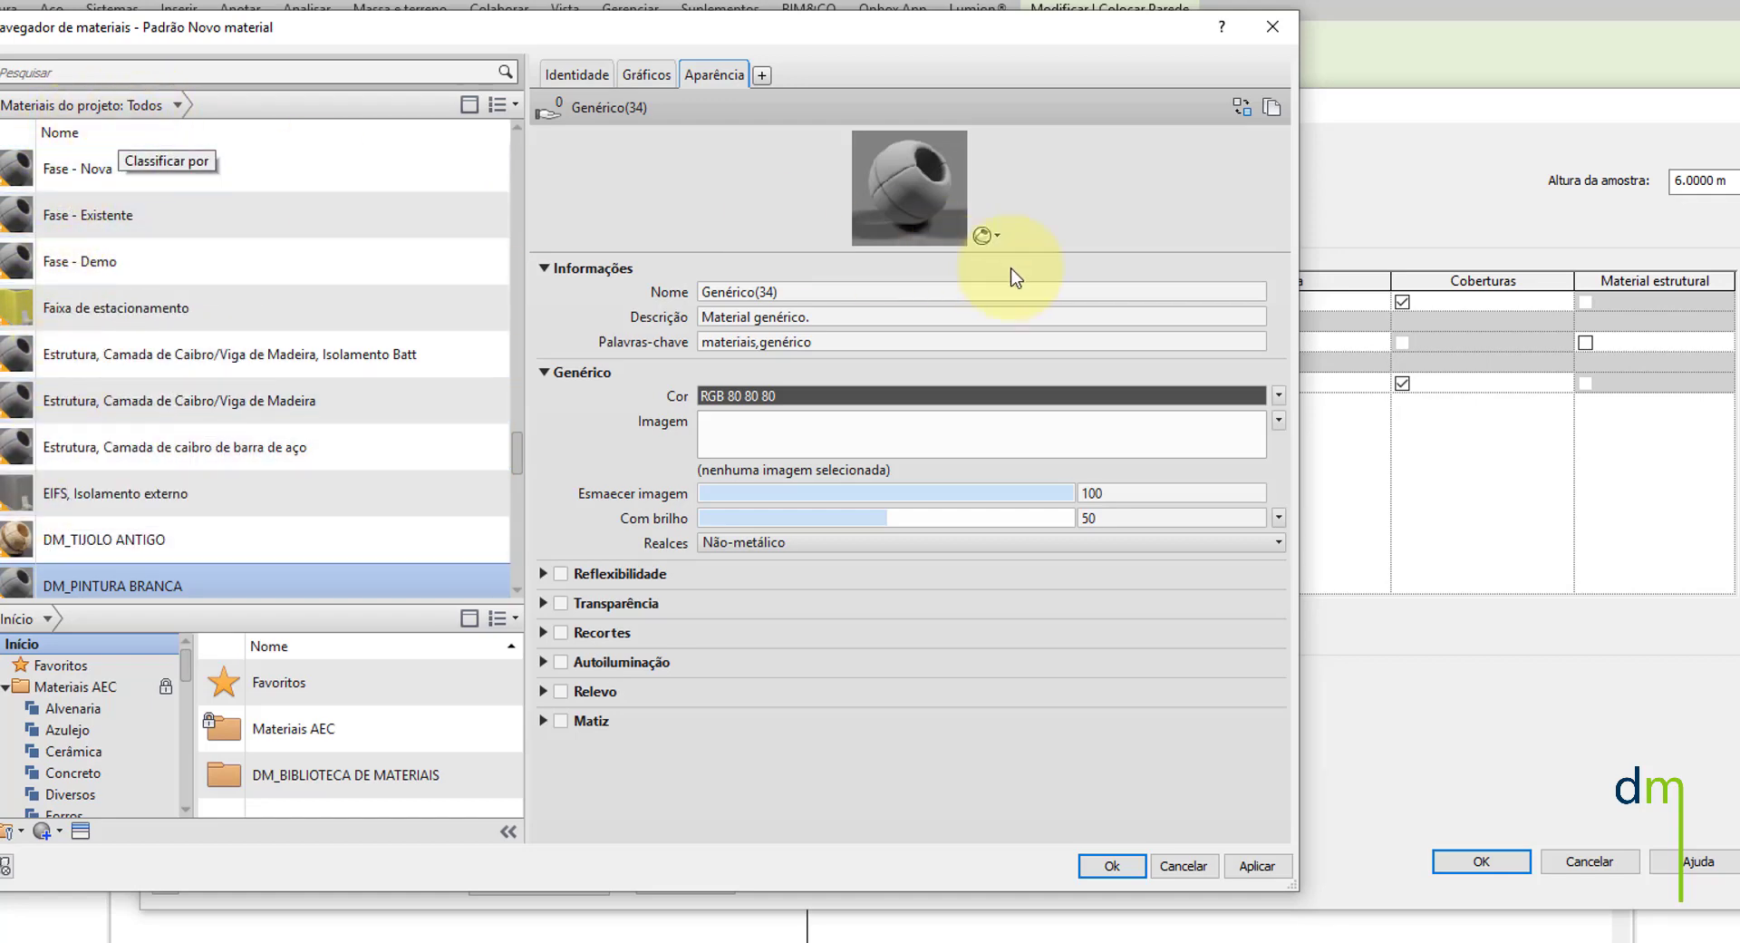
pyautogui.click(1240, 107)
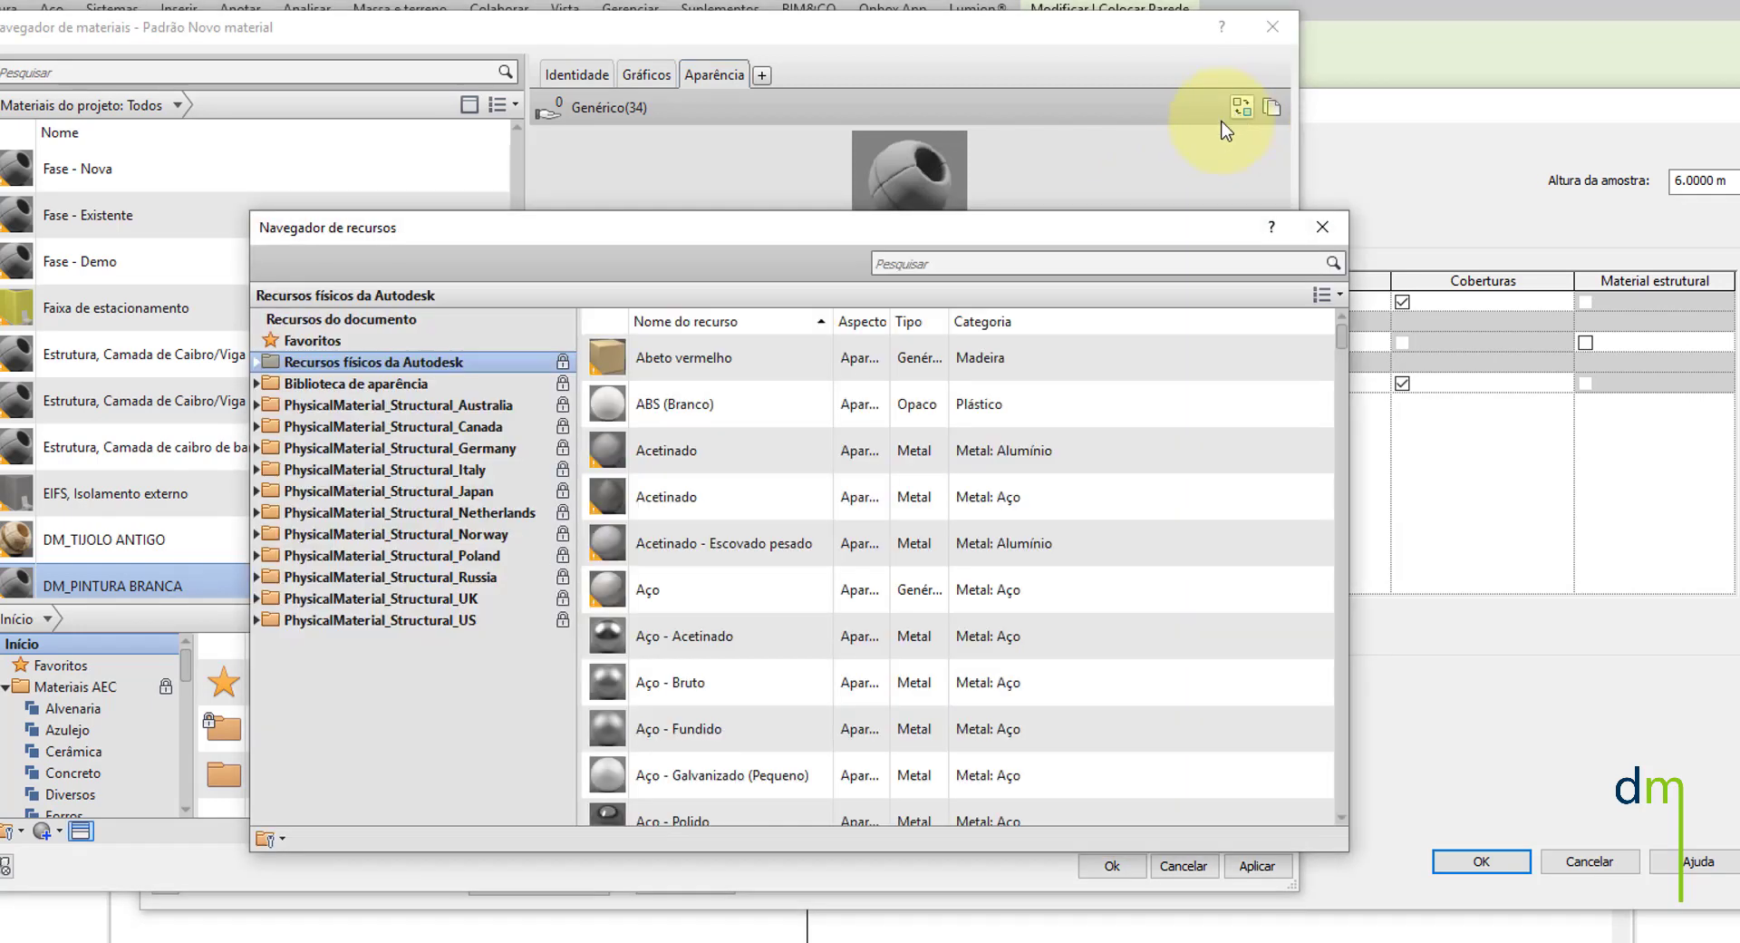
pyautogui.click(929, 263)
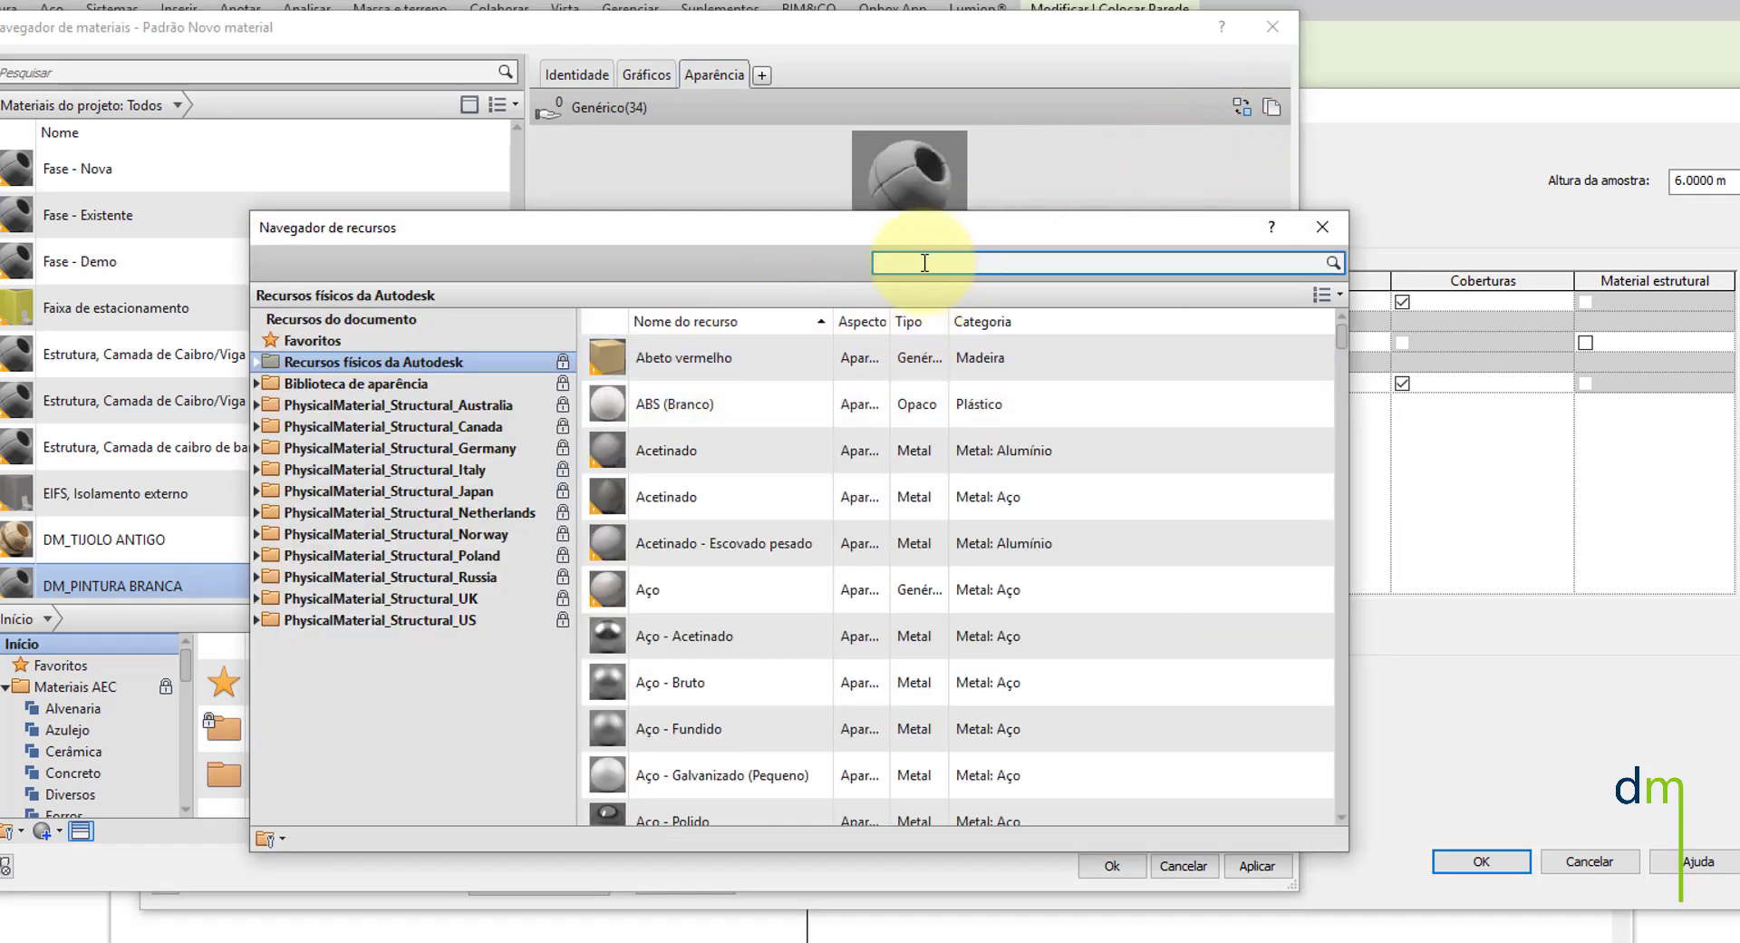
pyautogui.write('PINTURA')
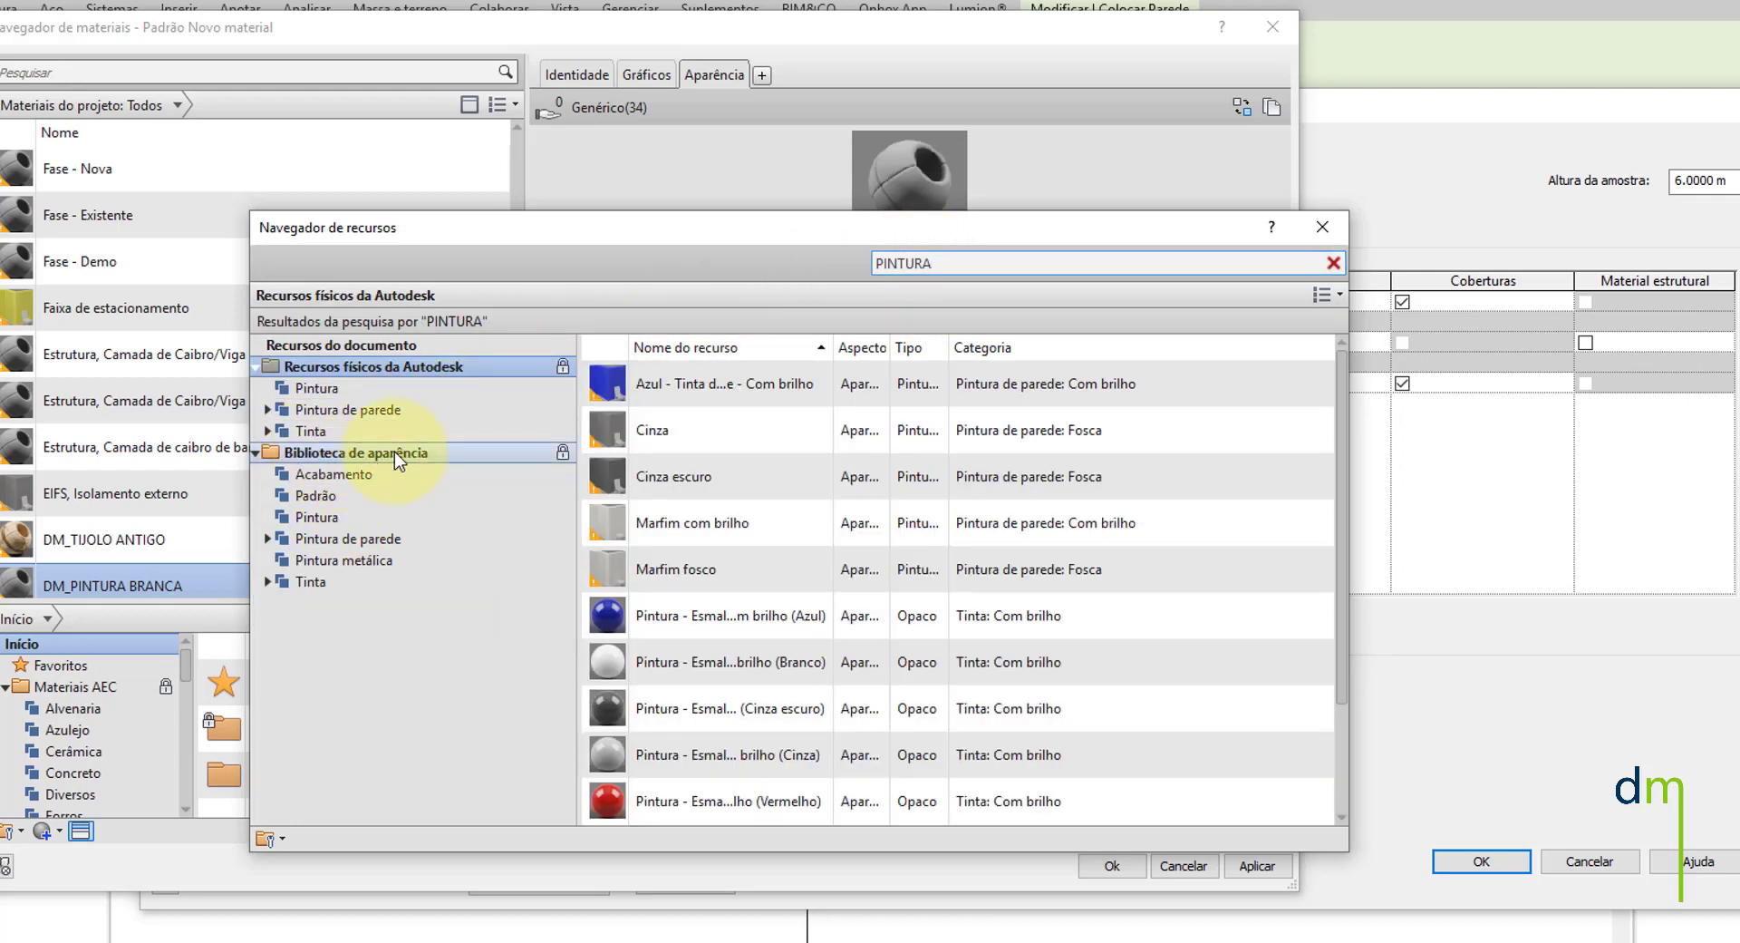
pyautogui.click(392, 519)
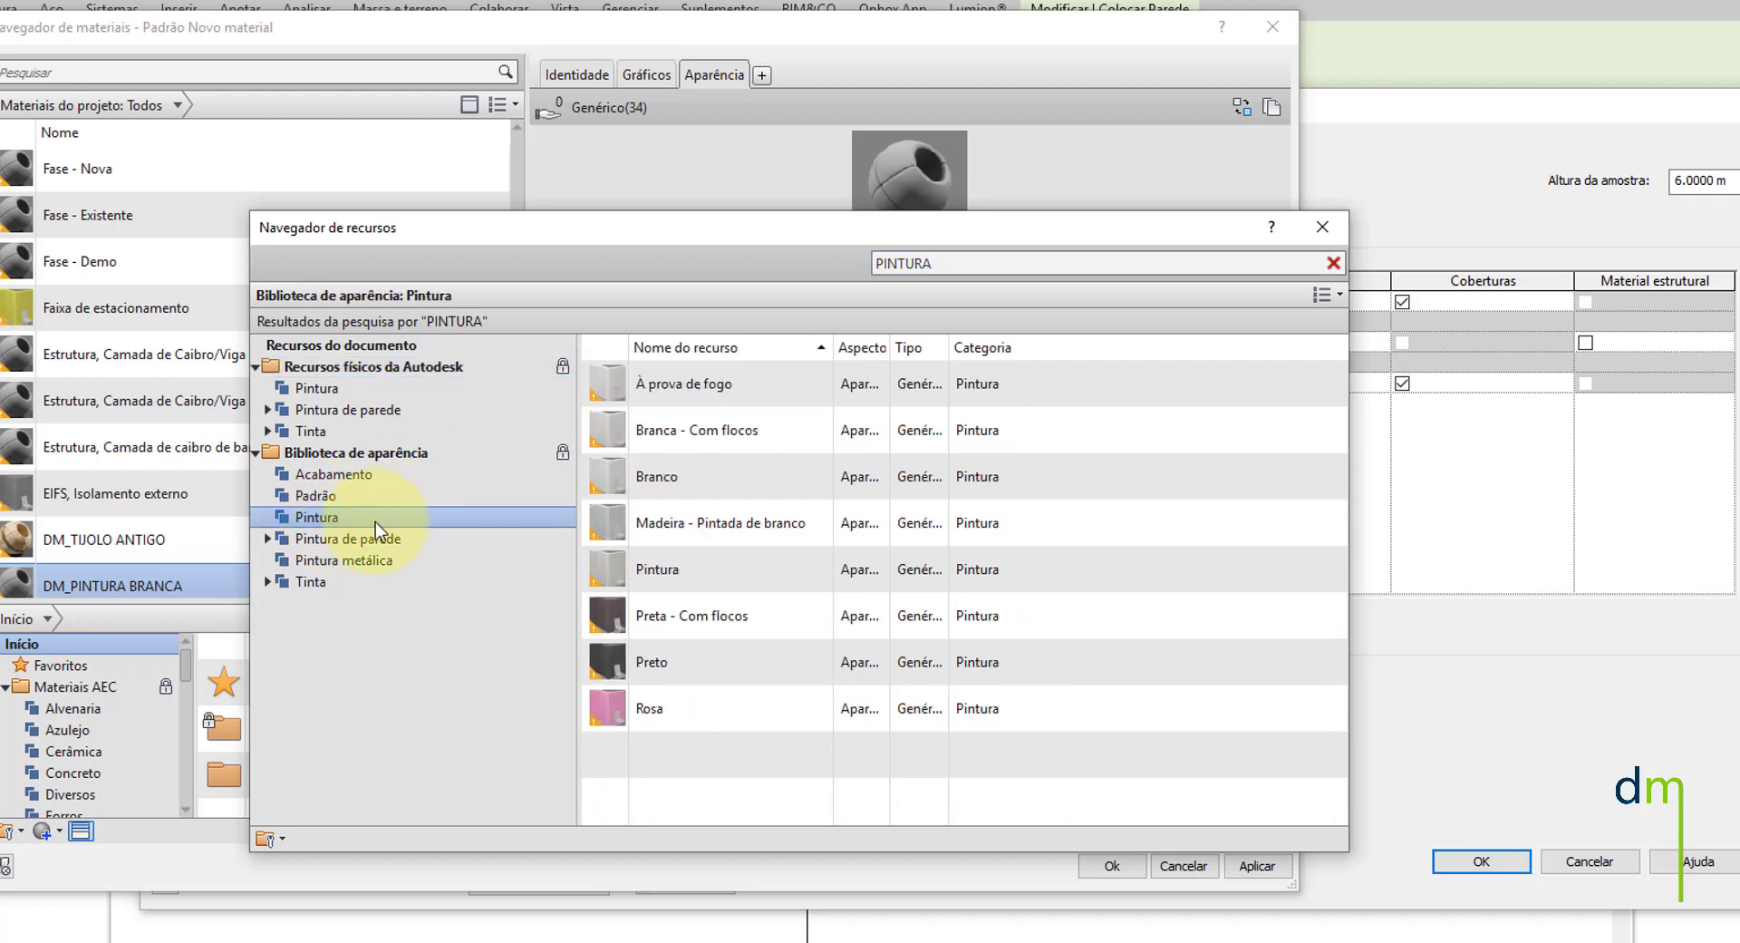
pyautogui.click(348, 534)
pyautogui.click(340, 518)
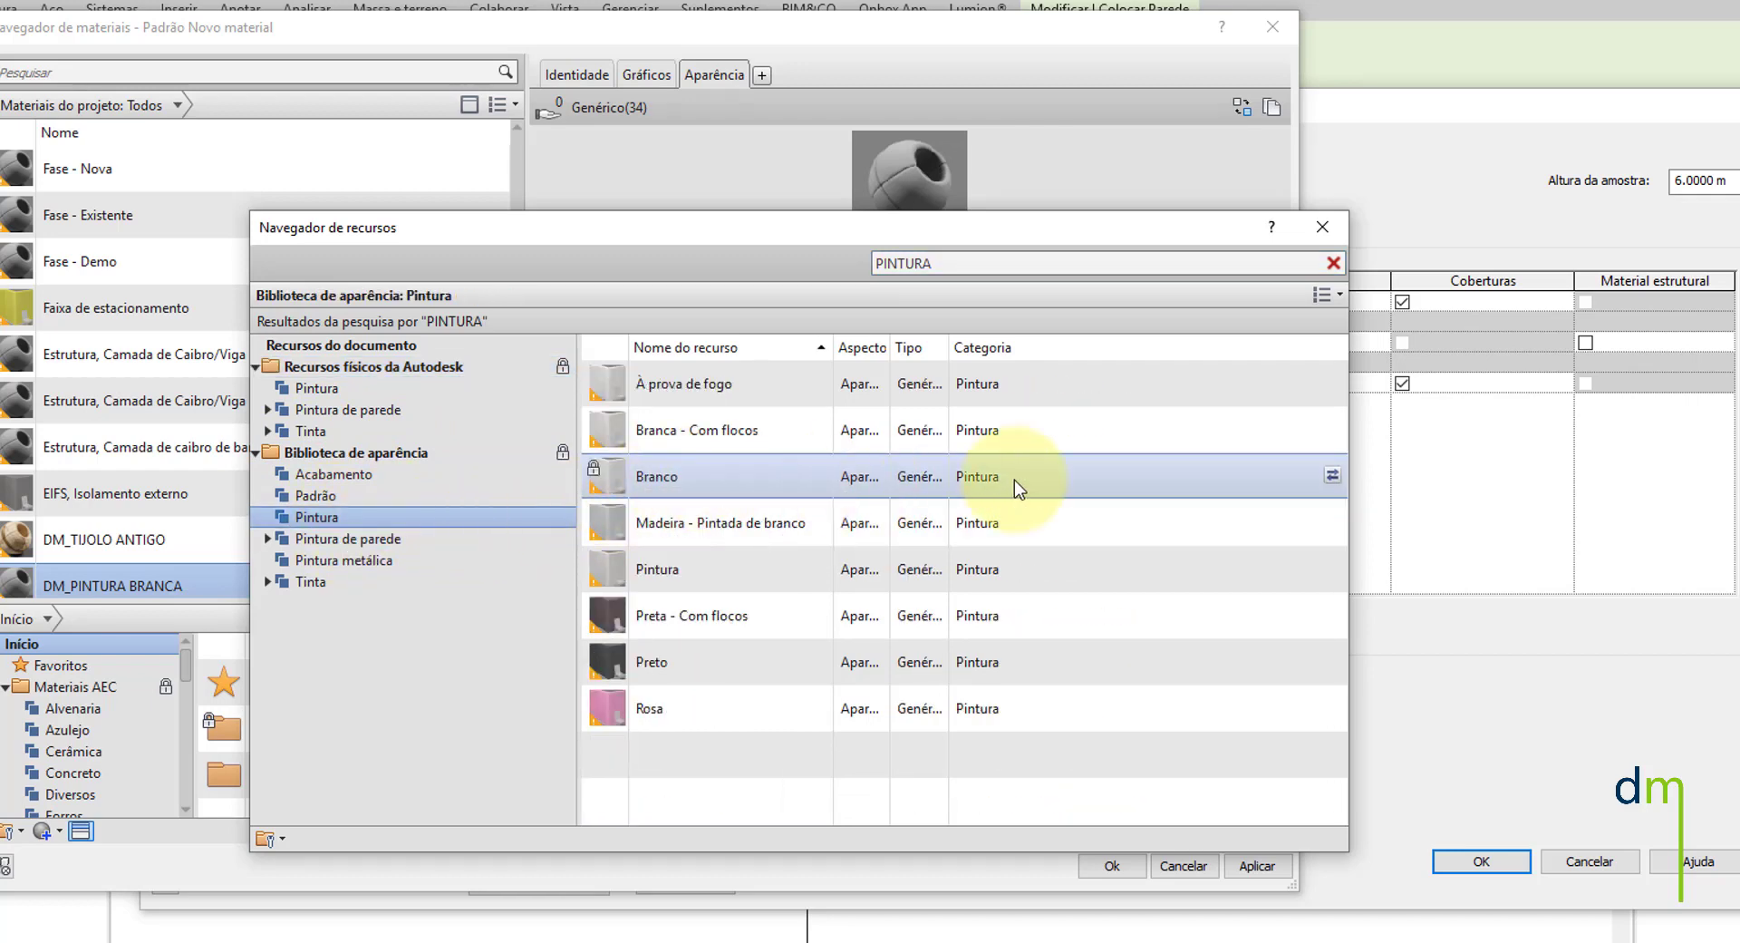
pyautogui.click(1332, 476)
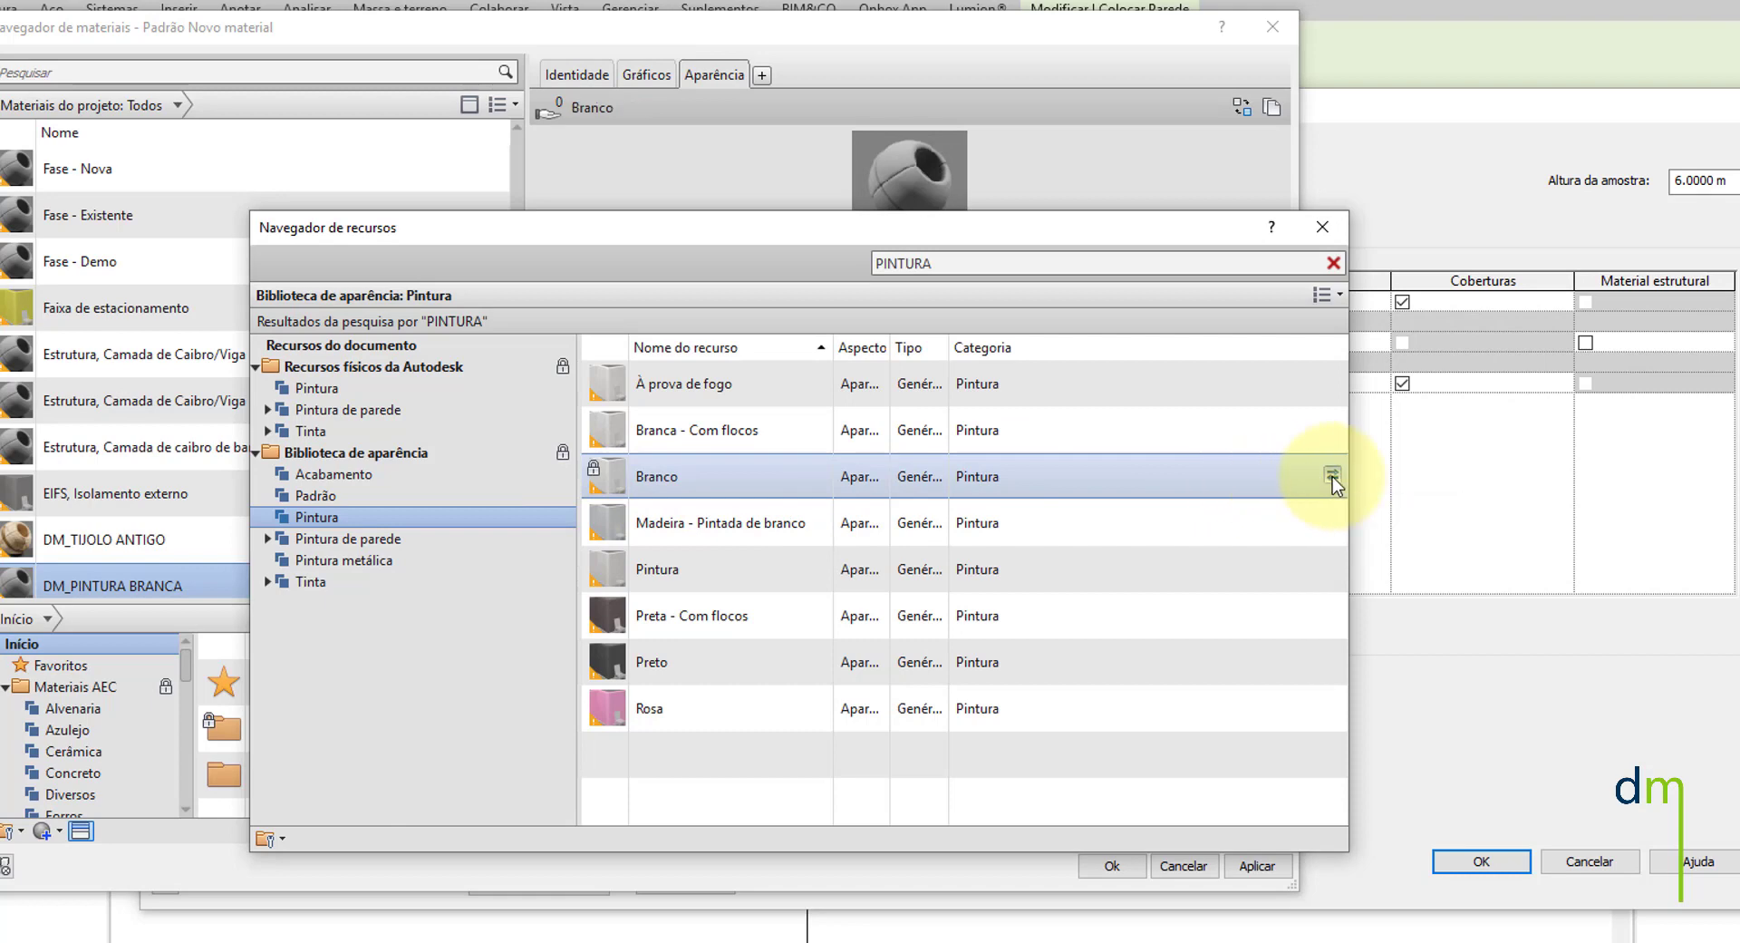
pyautogui.click(1322, 227)
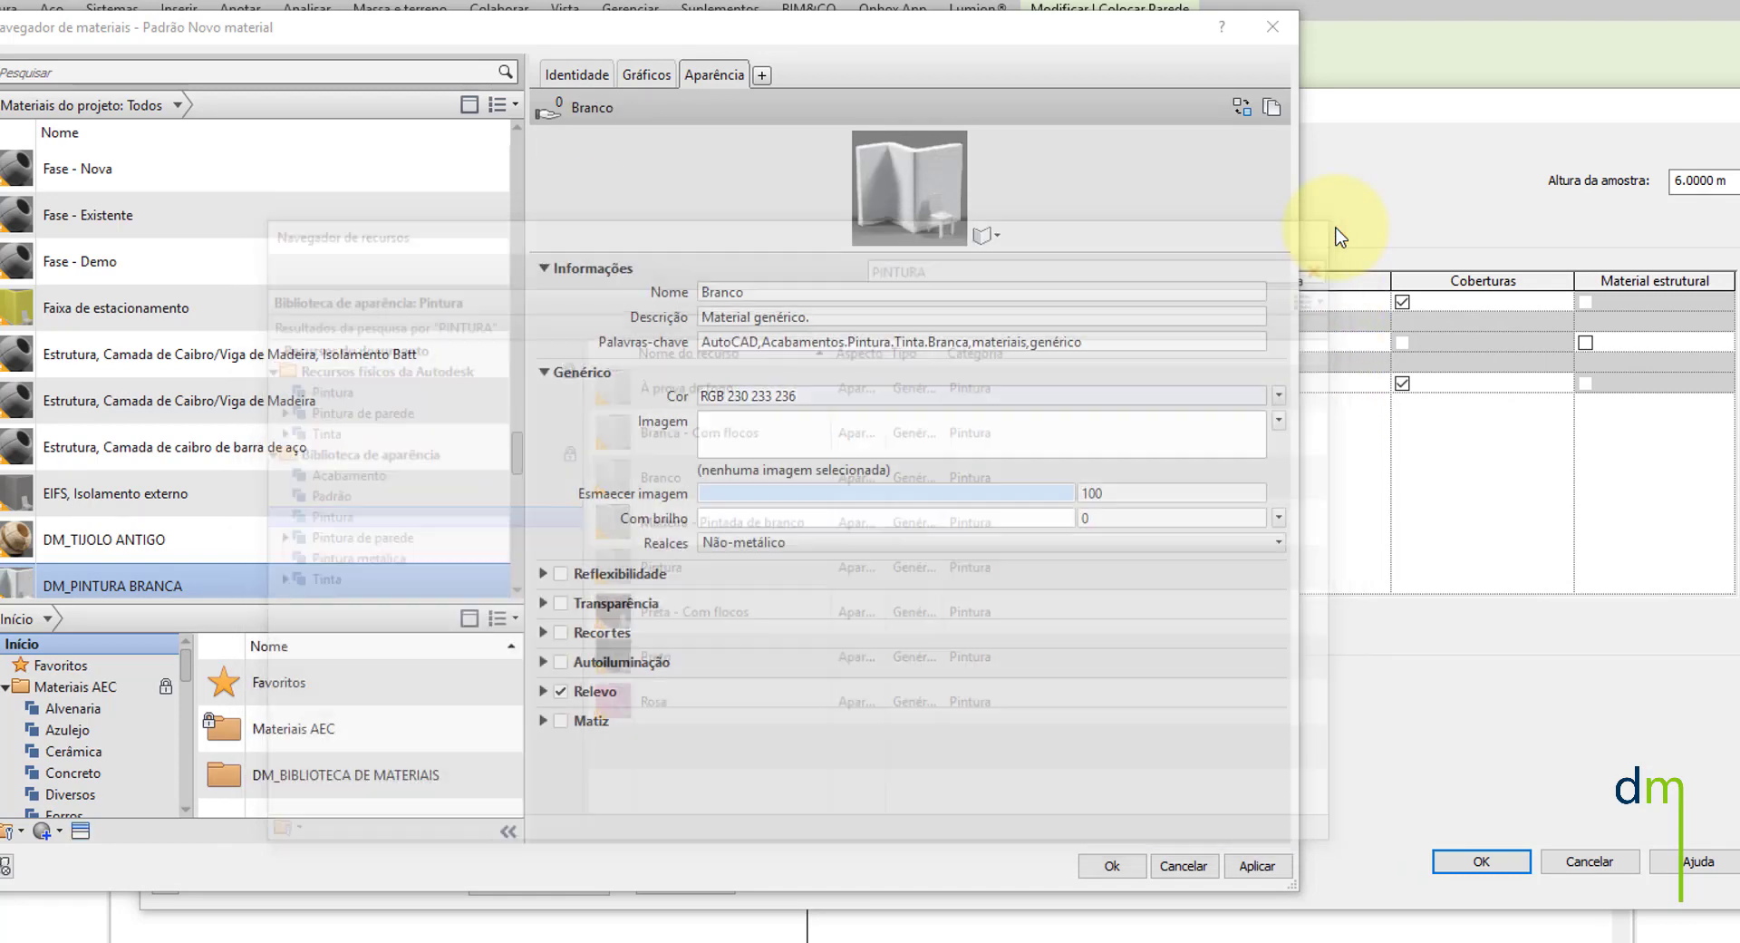
# - Rename the material's appearance asset DM_PINTURA BRANCA and apply the material changes
pyautogui.click(778, 292)
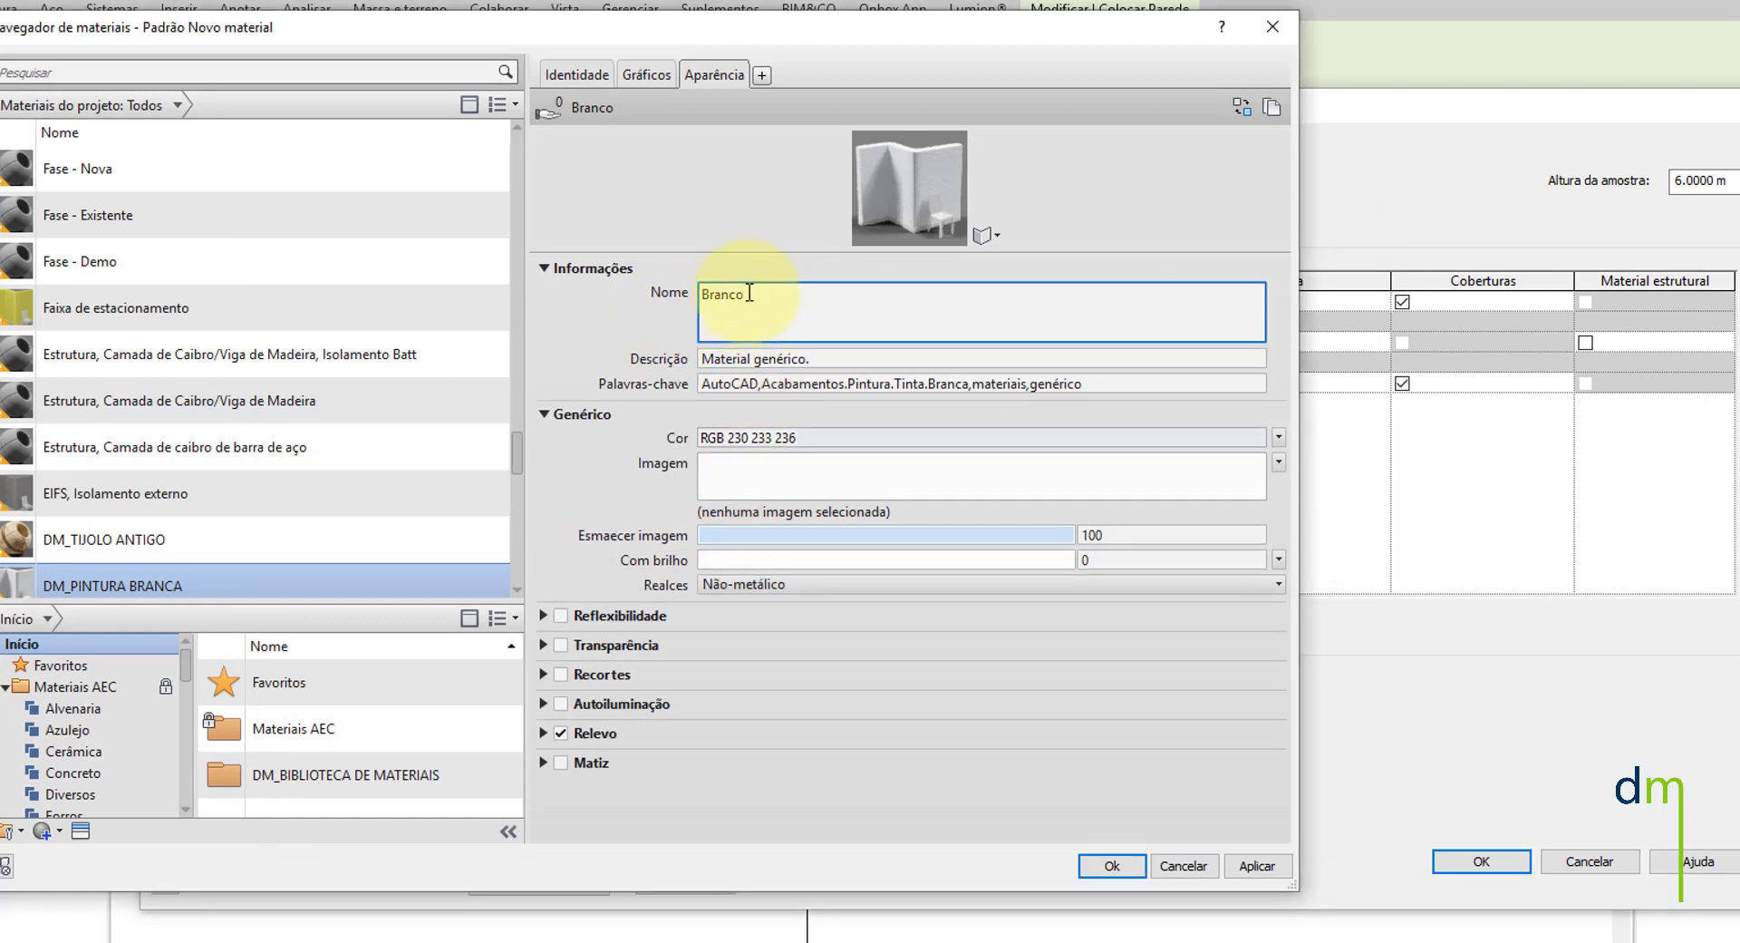
pyautogui.moveTo(750, 295); pyautogui.dragTo(682, 296)
pyautogui.write('DM')
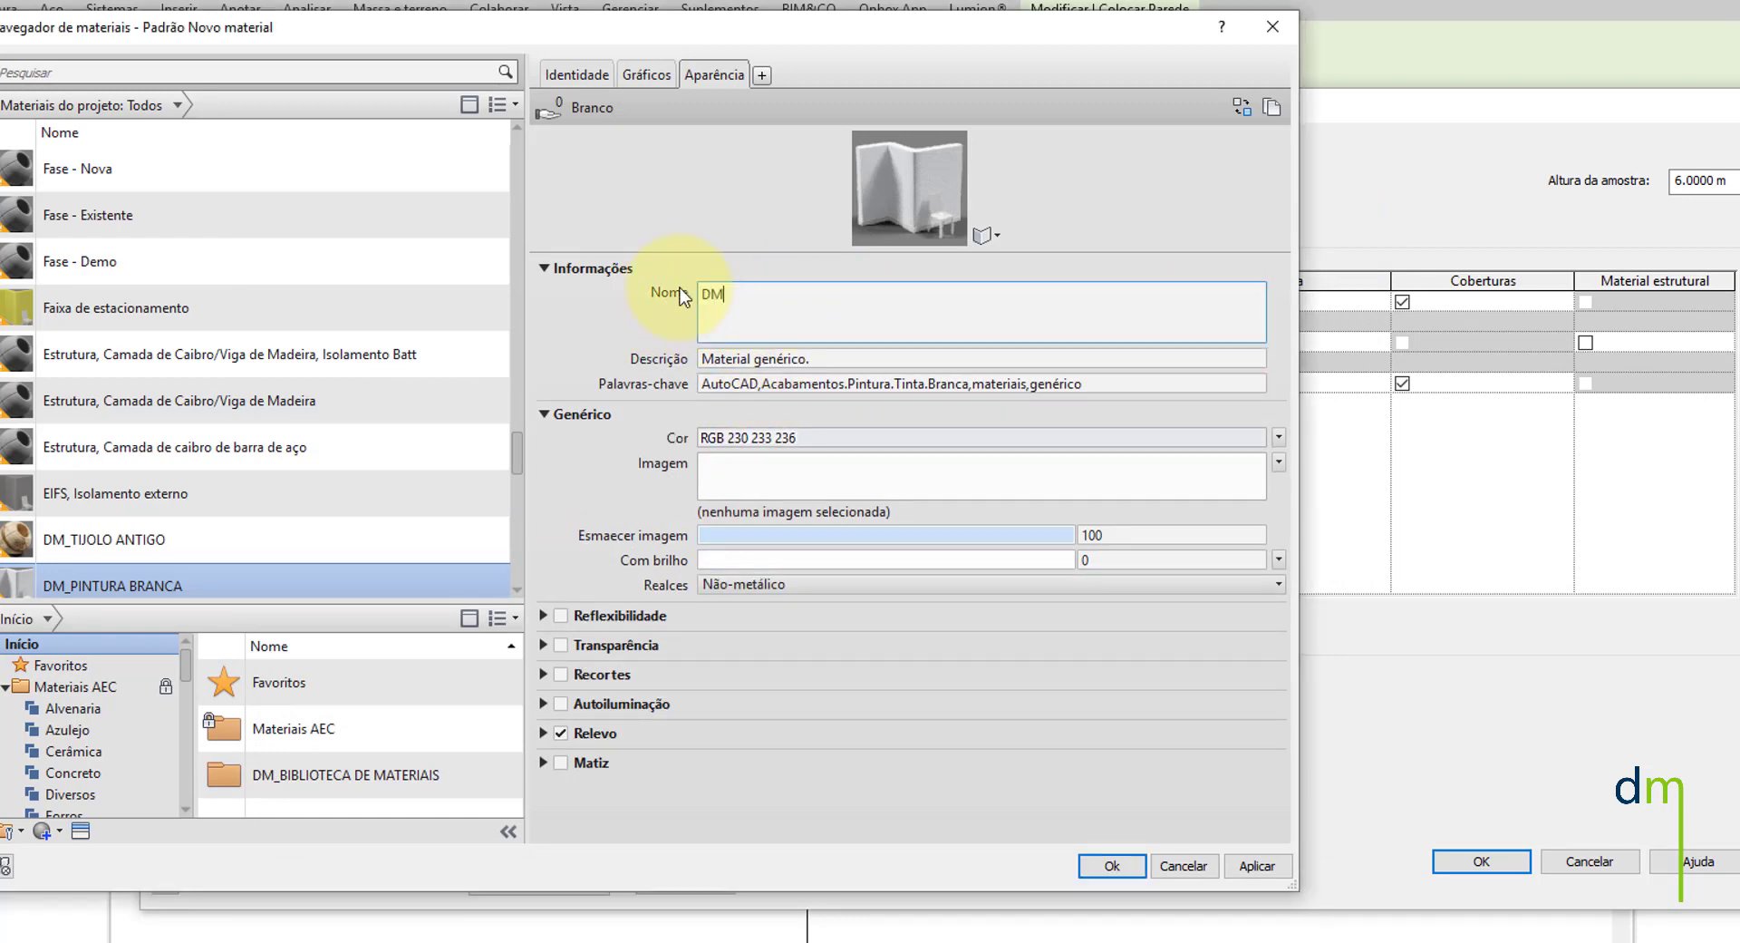
pyautogui.write('_PINTURA BRANCA')
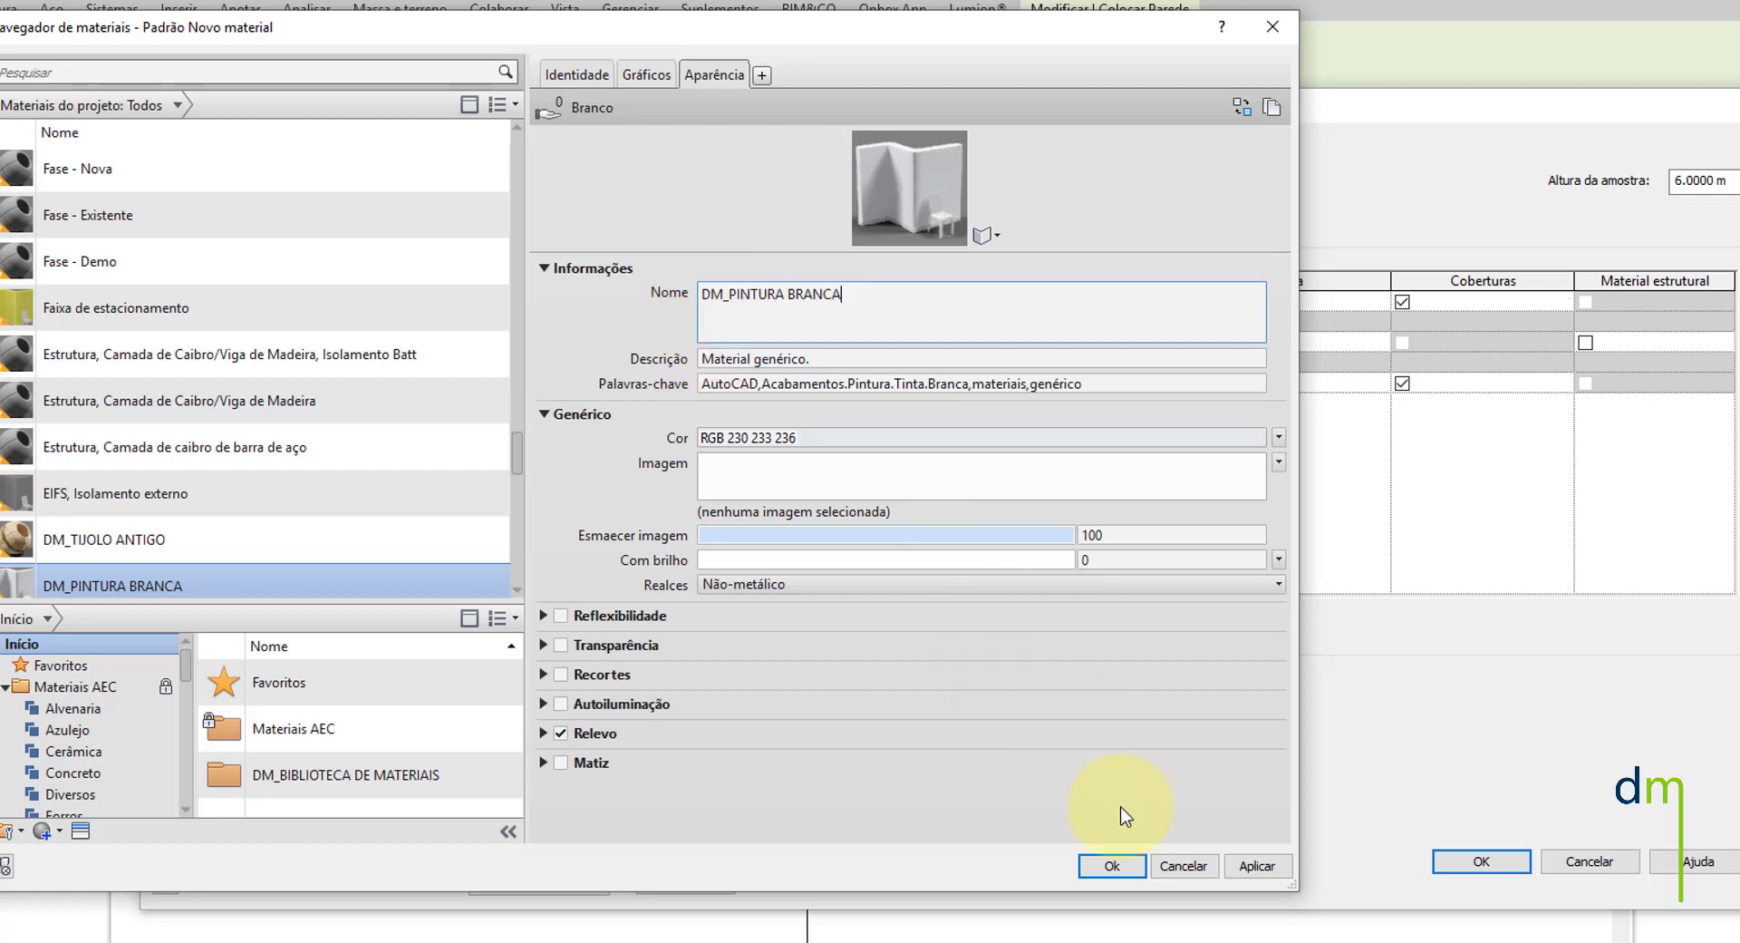
pyautogui.click(1255, 865)
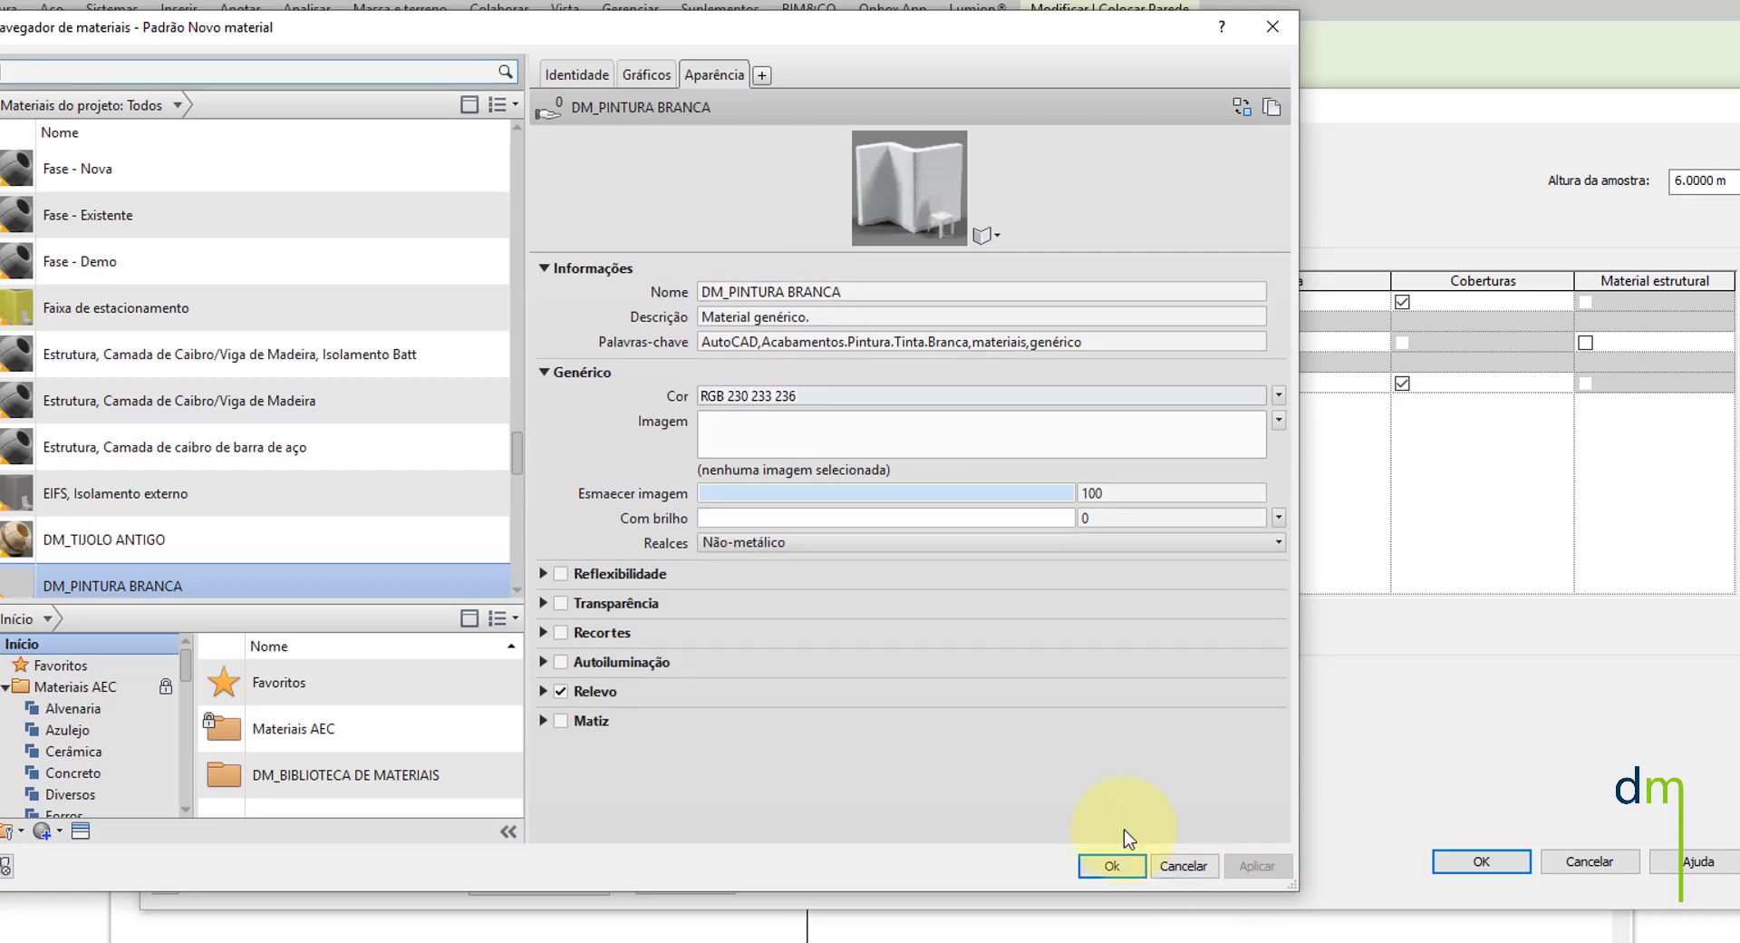
# - Add DM_PINTURA BRANCA to PINTURA in DM_BIBLIOTECA DE MATERIAIS, replacing the same-named material, and assign it to the exterior substrate layer
pyautogui.scroll(-2, 159, 528)
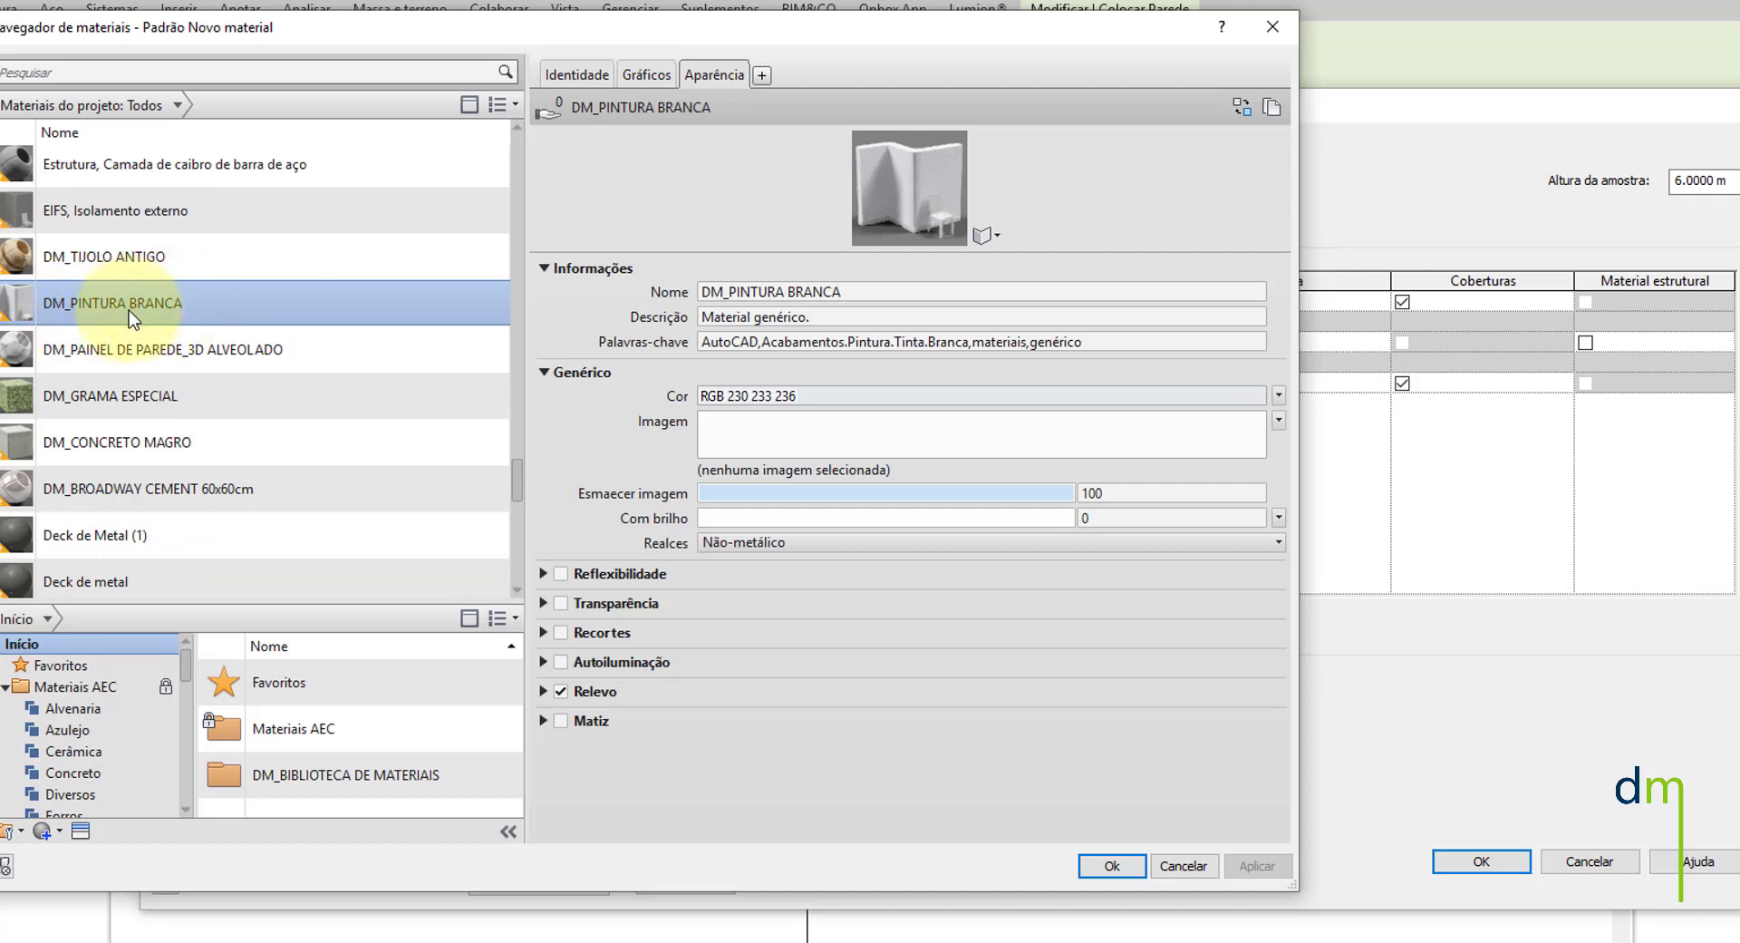
pyautogui.click(5, 688)
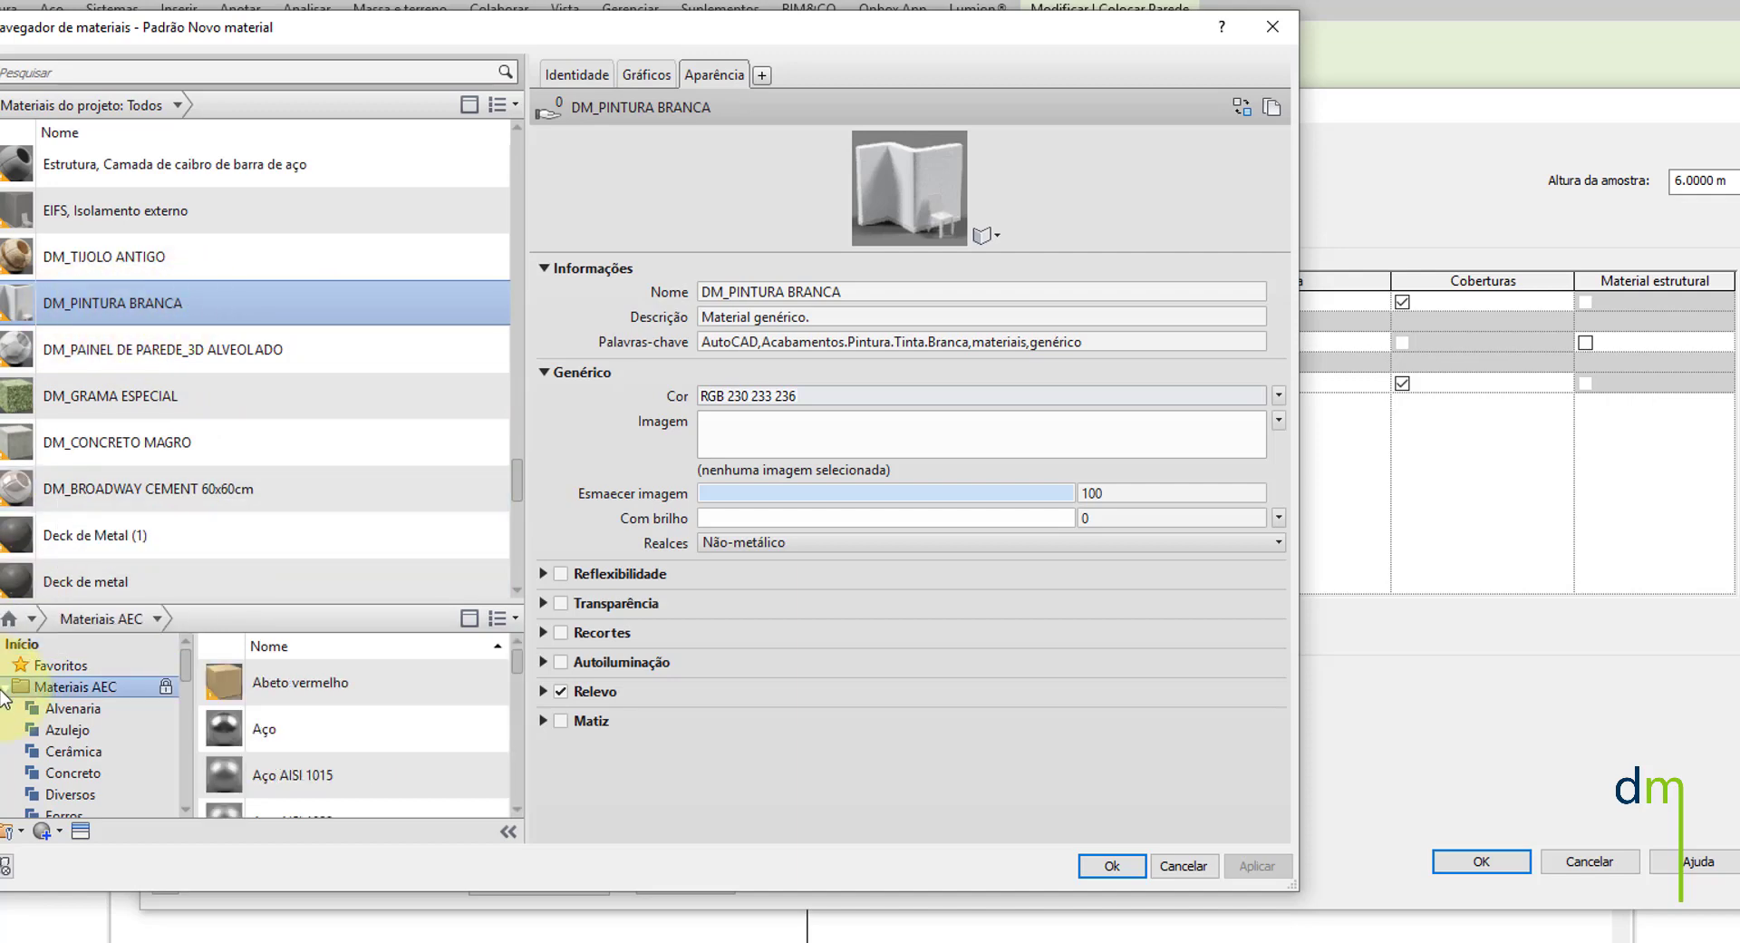
pyautogui.click(5, 688)
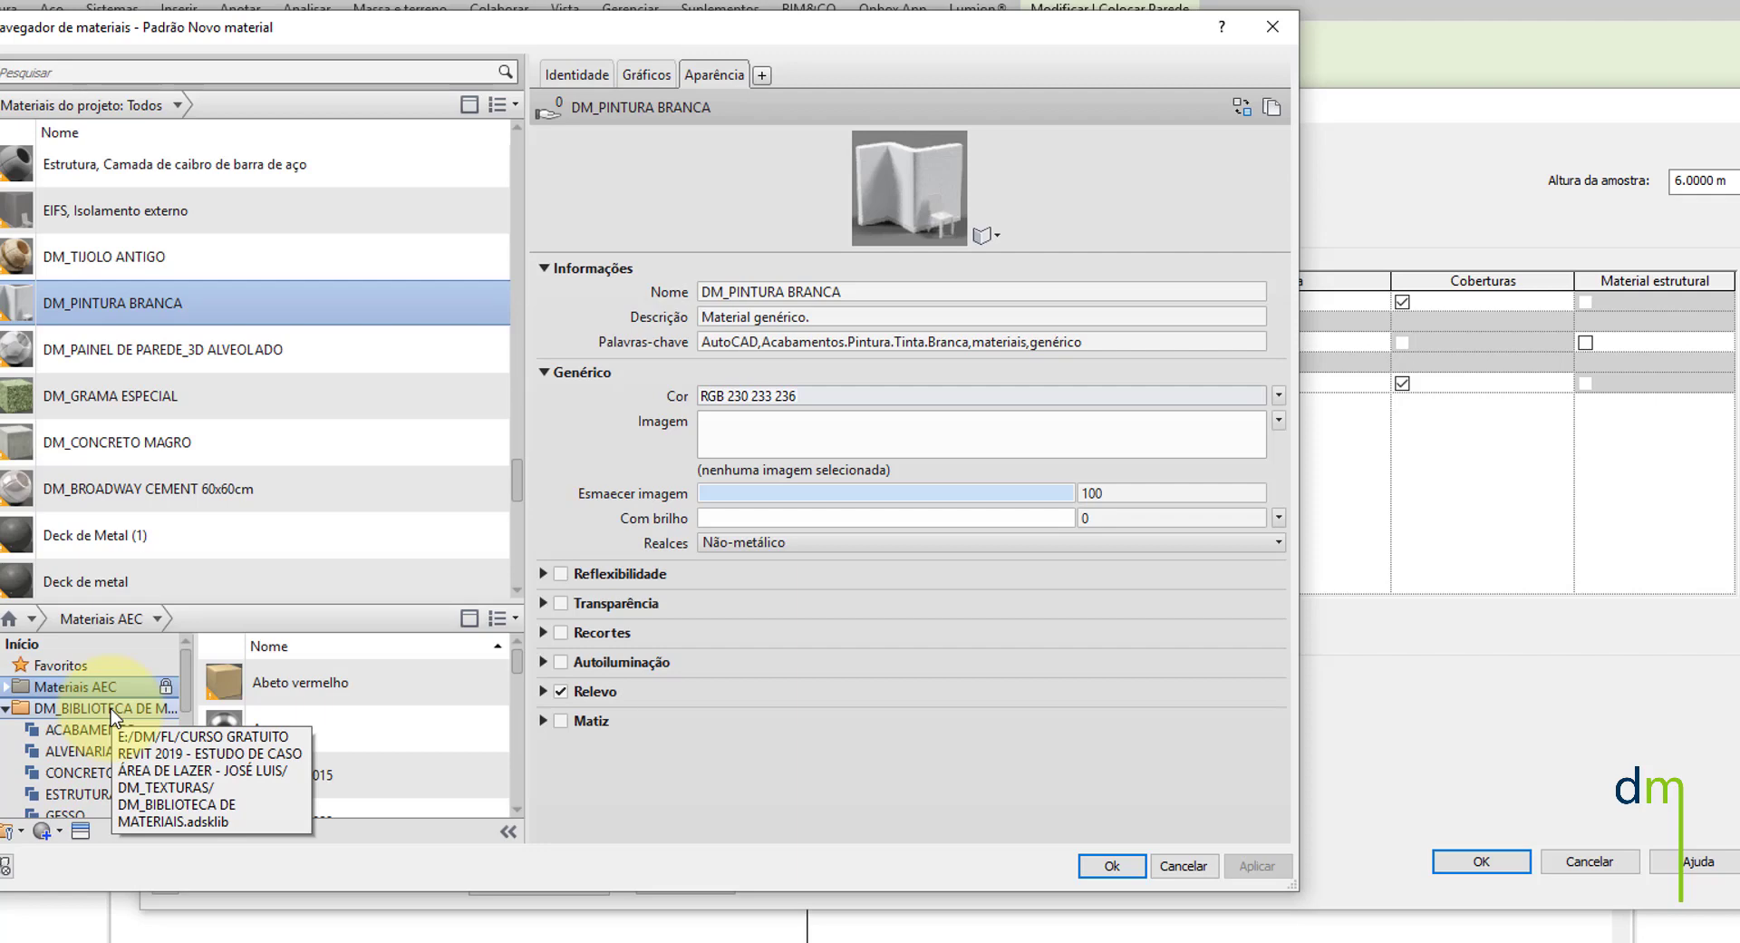
pyautogui.scroll(-2, 75, 752)
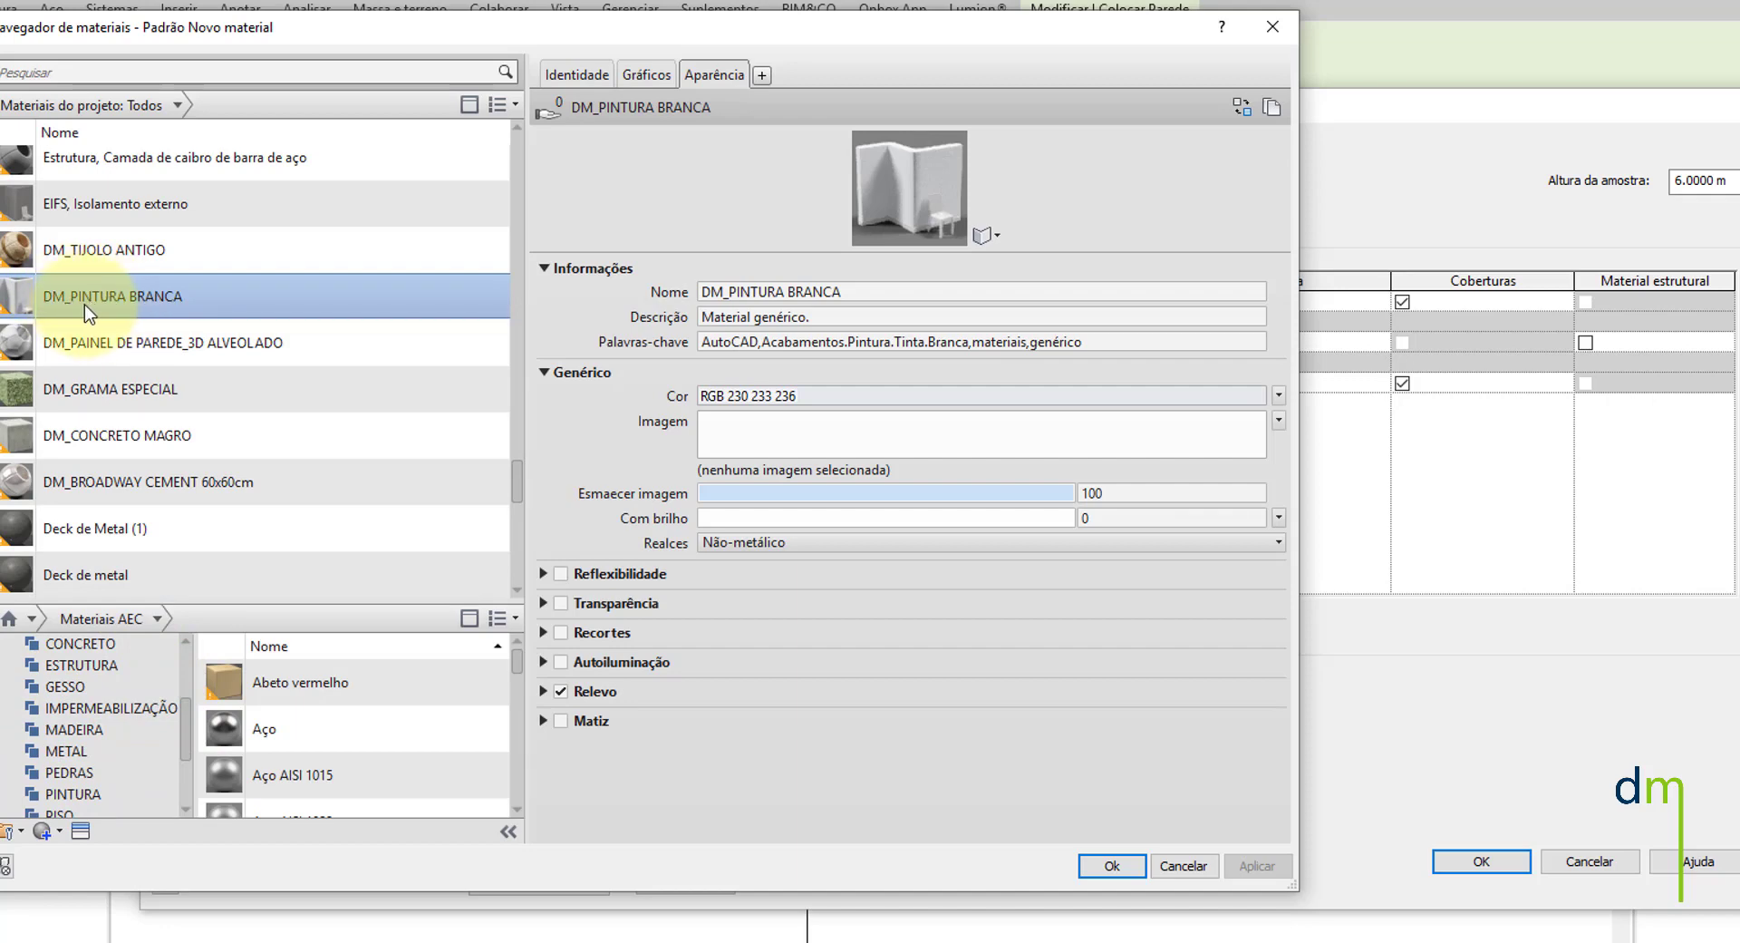
pyautogui.rightClick(152, 299)
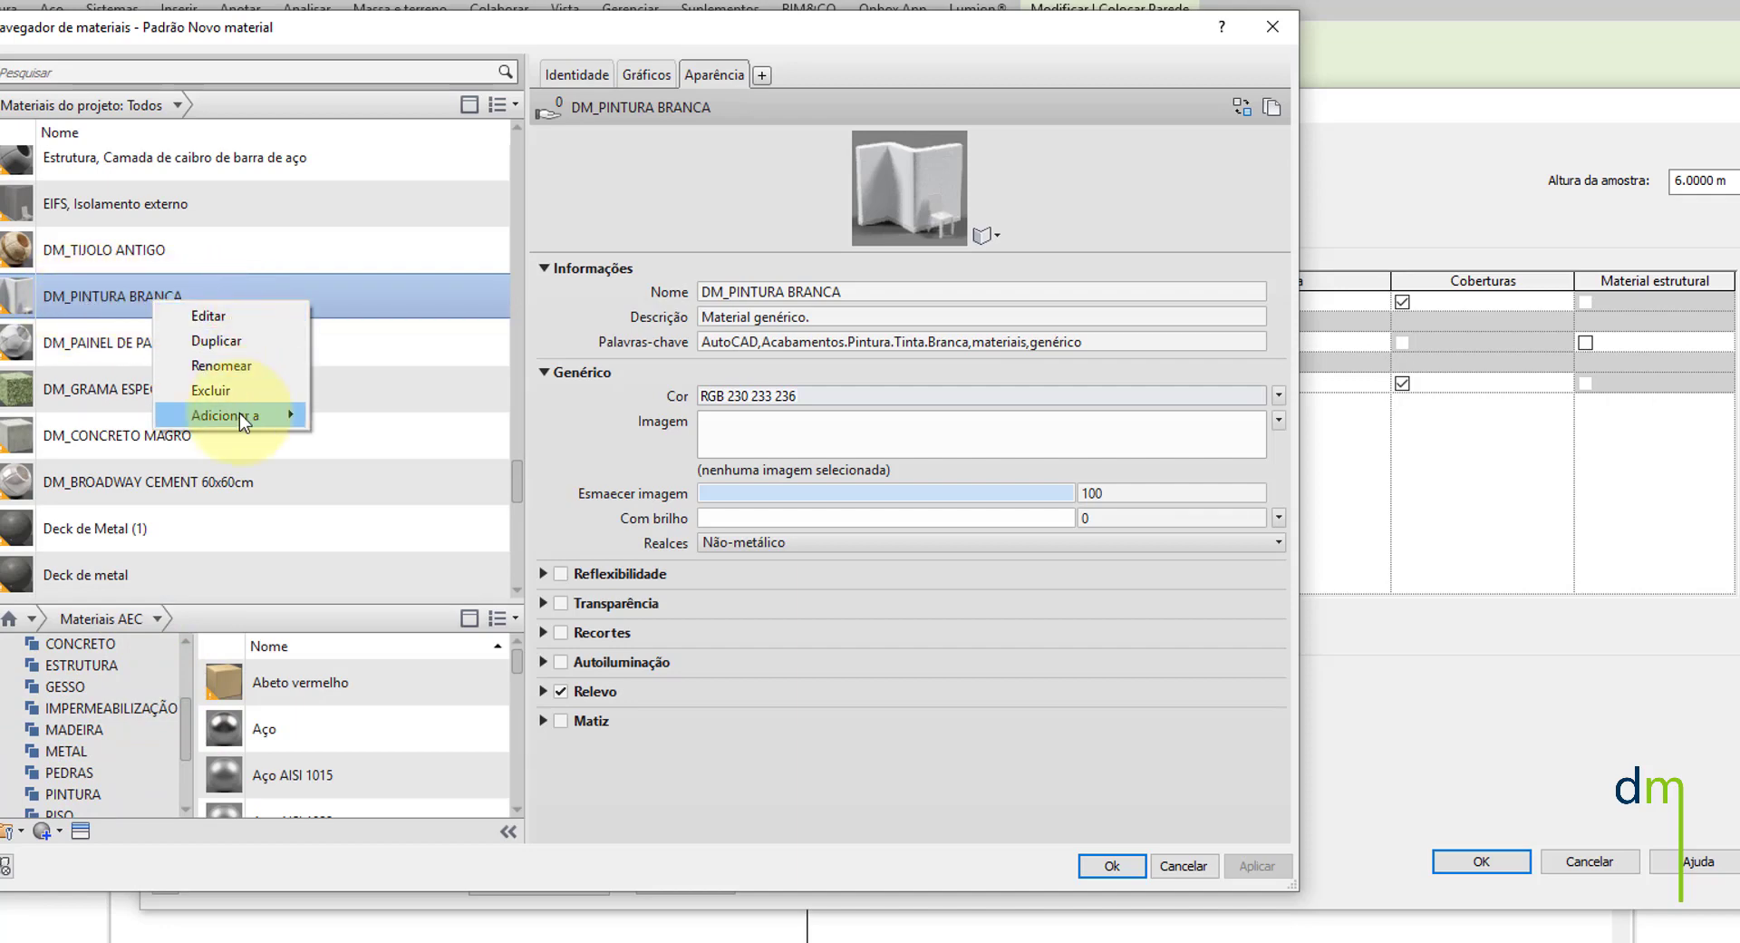
pyautogui.moveTo(237, 416)
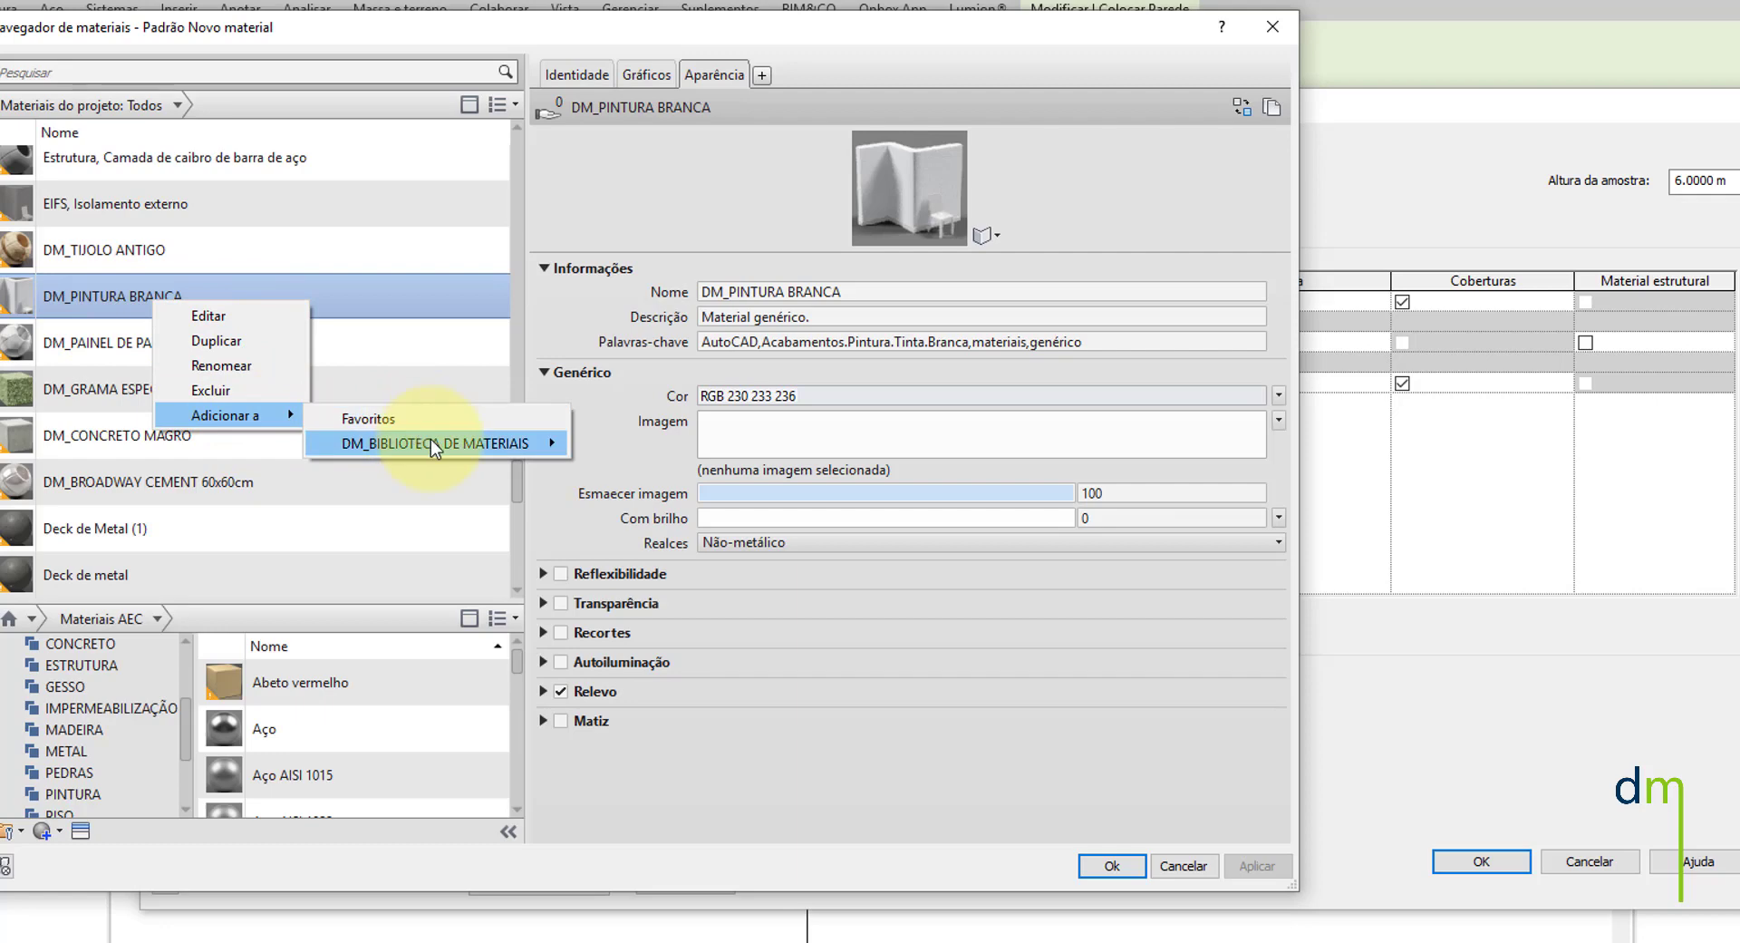
pyautogui.moveTo(431, 439)
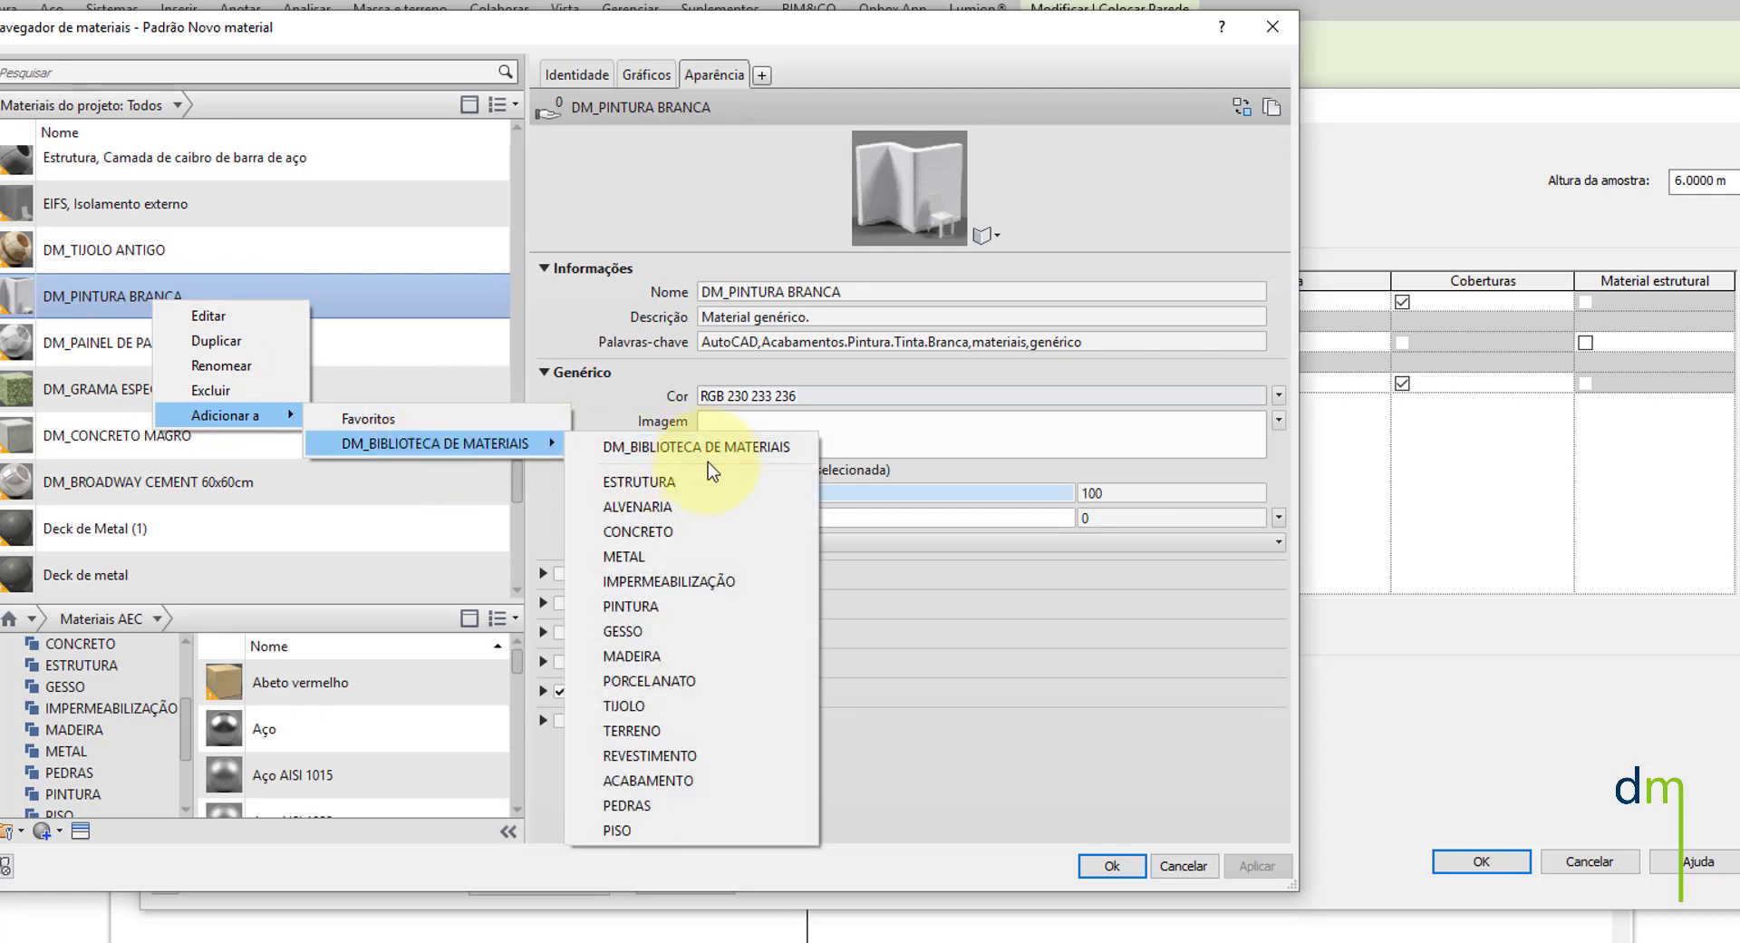
pyautogui.click(645, 606)
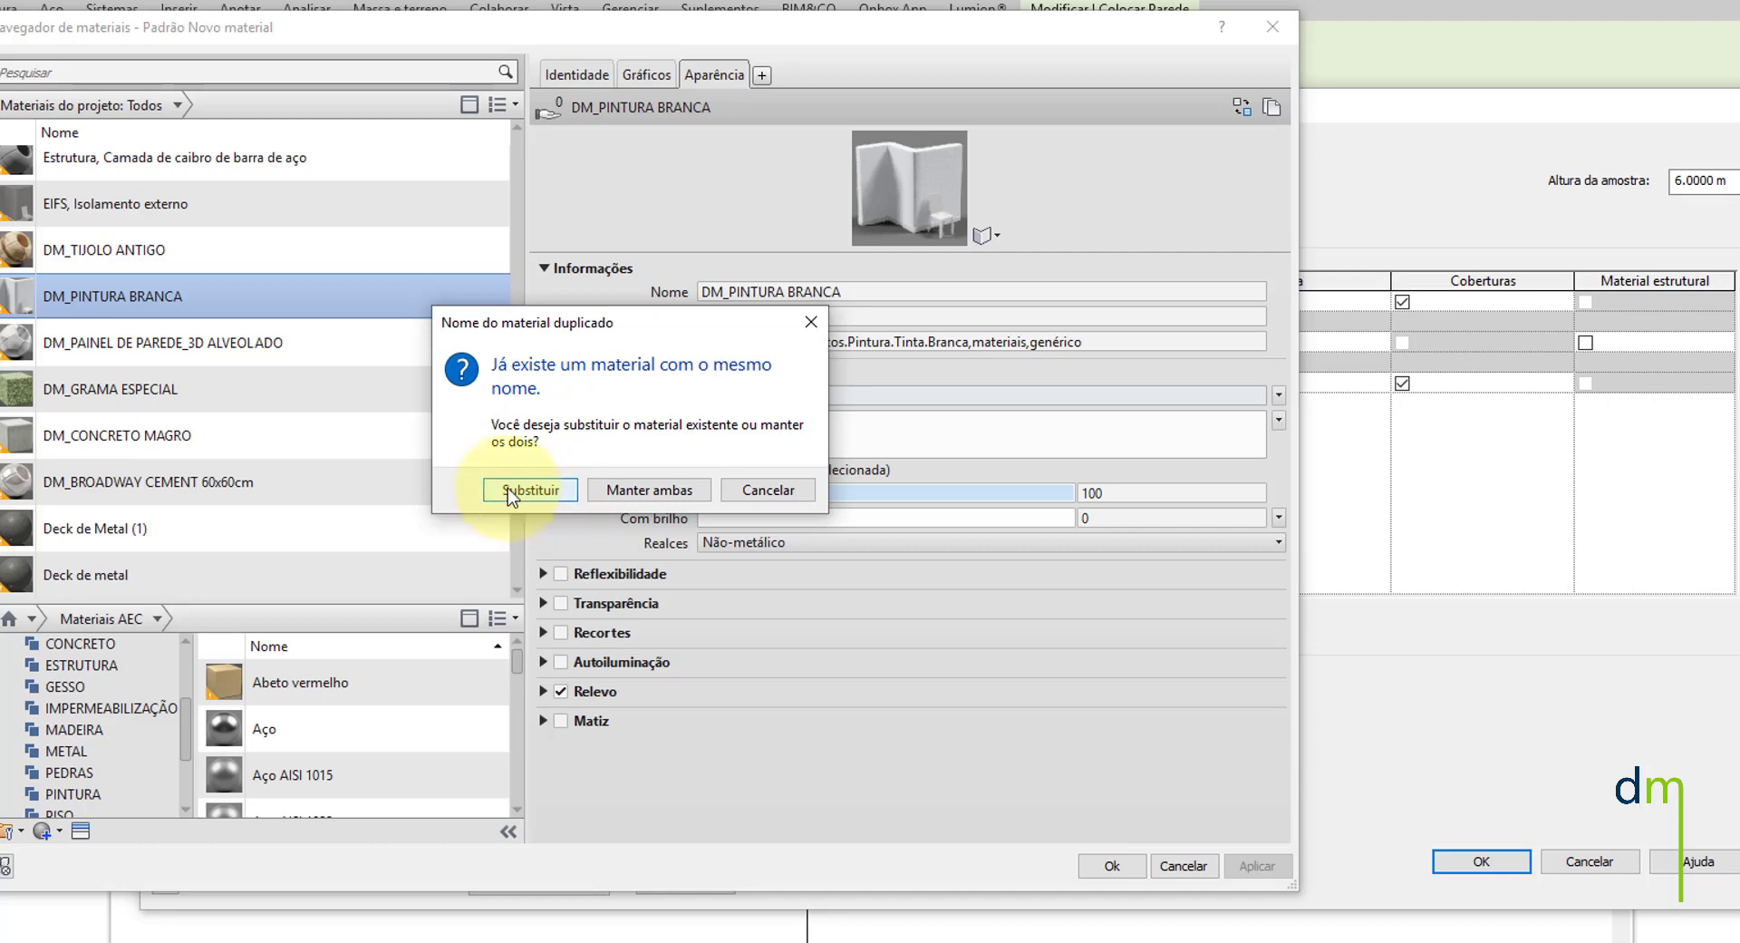
pyautogui.click(531, 489)
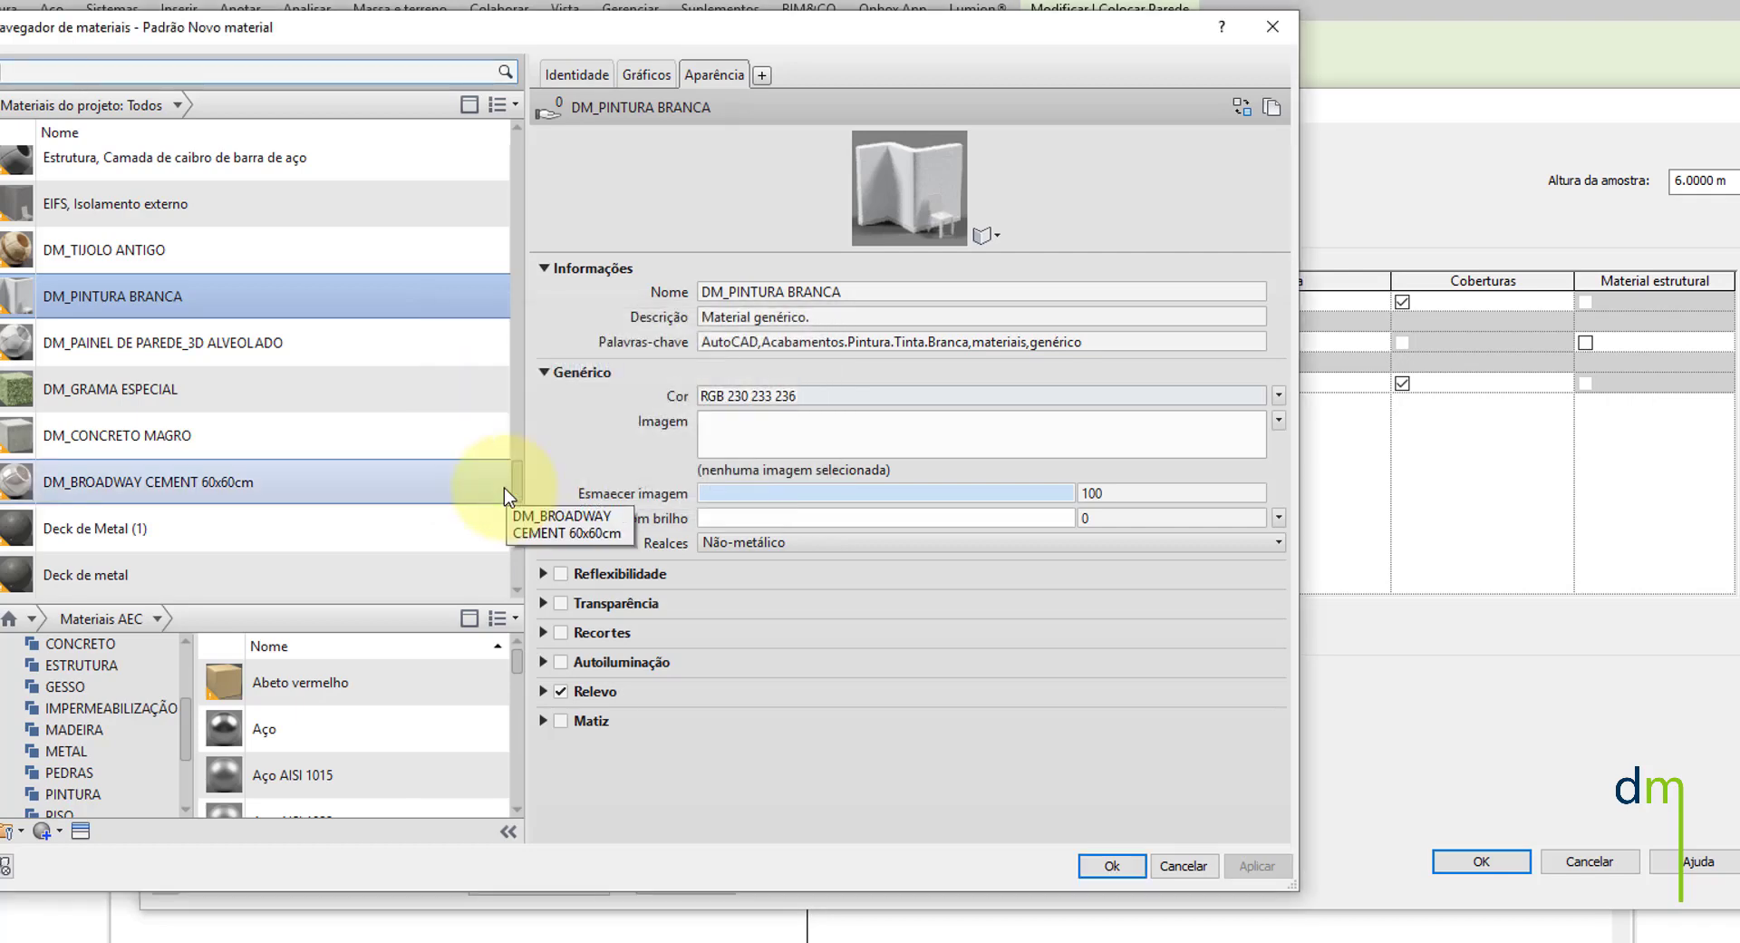
pyautogui.click(1113, 866)
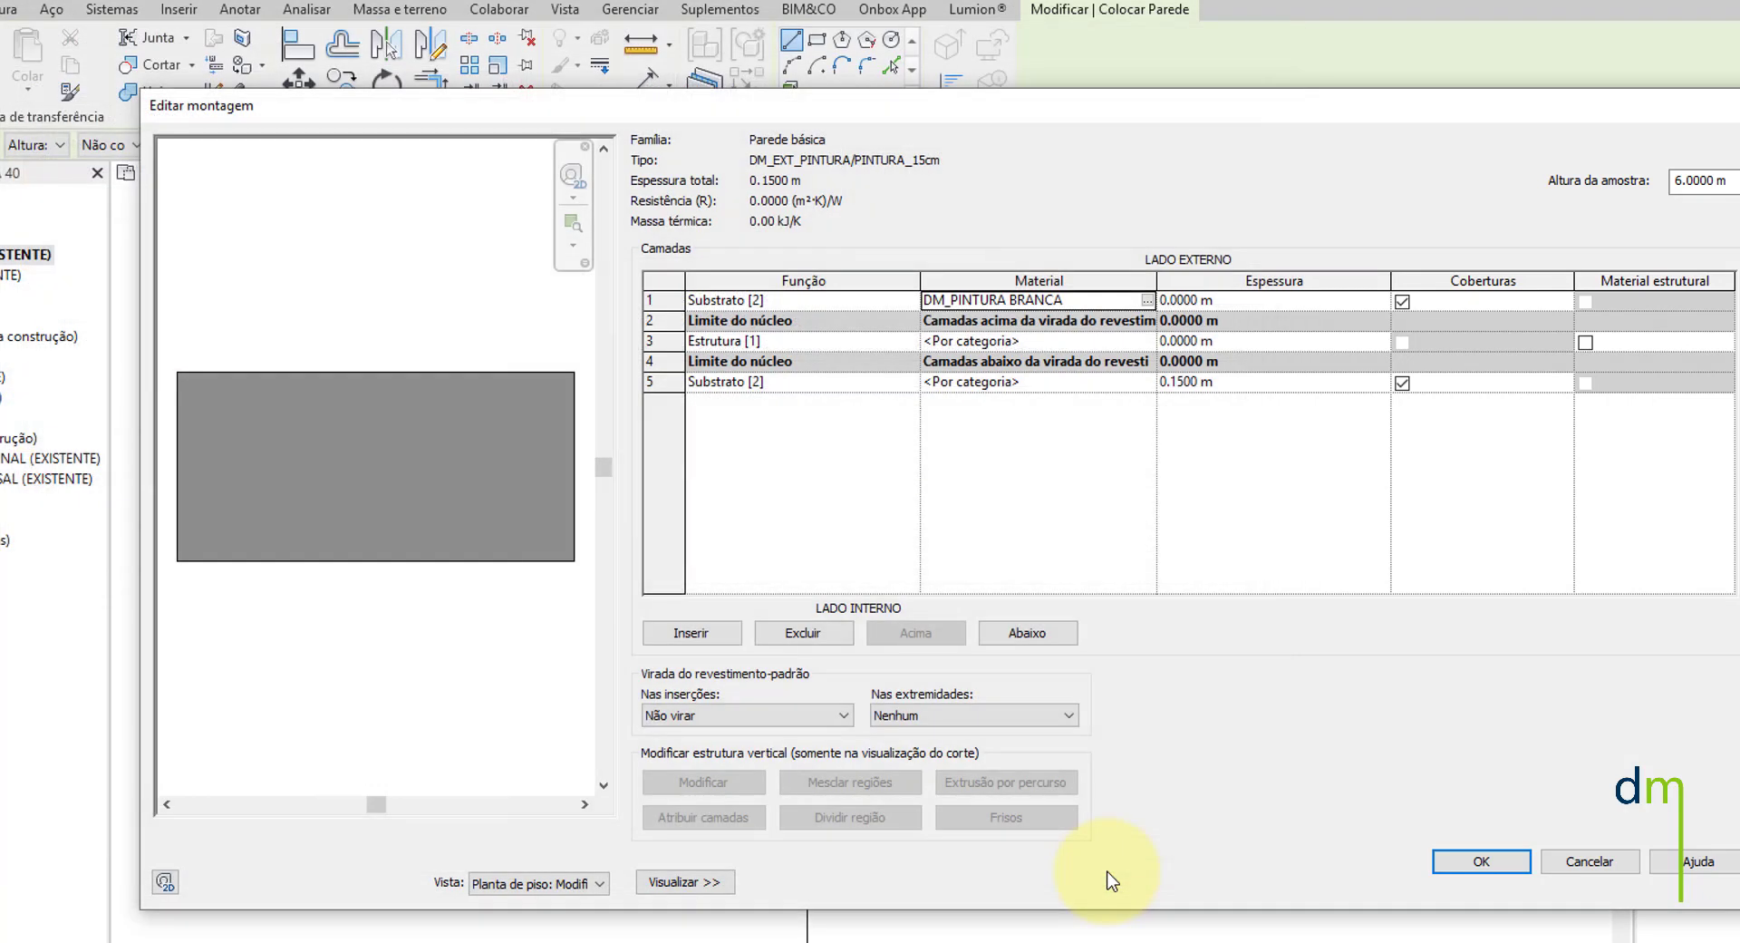
# - Assign the DM_PINTURA BRANCA material to the interior substrate layer, matching the exterior substrate
pyautogui.click(1097, 299)
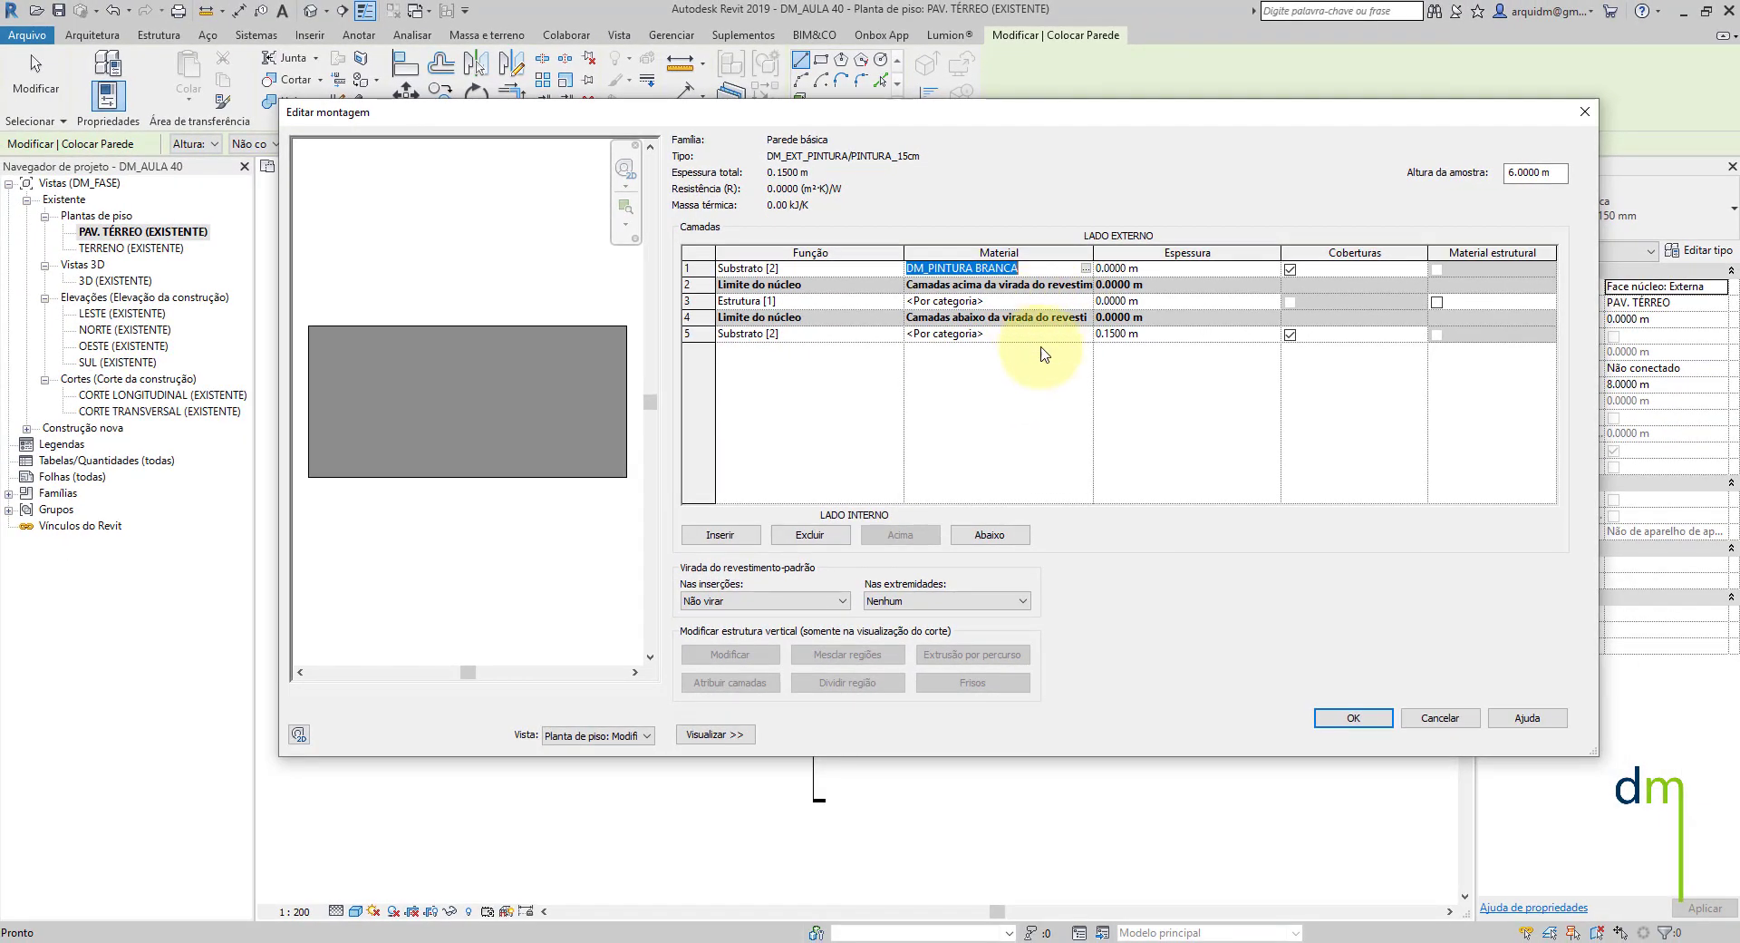
pyautogui.click(975, 337)
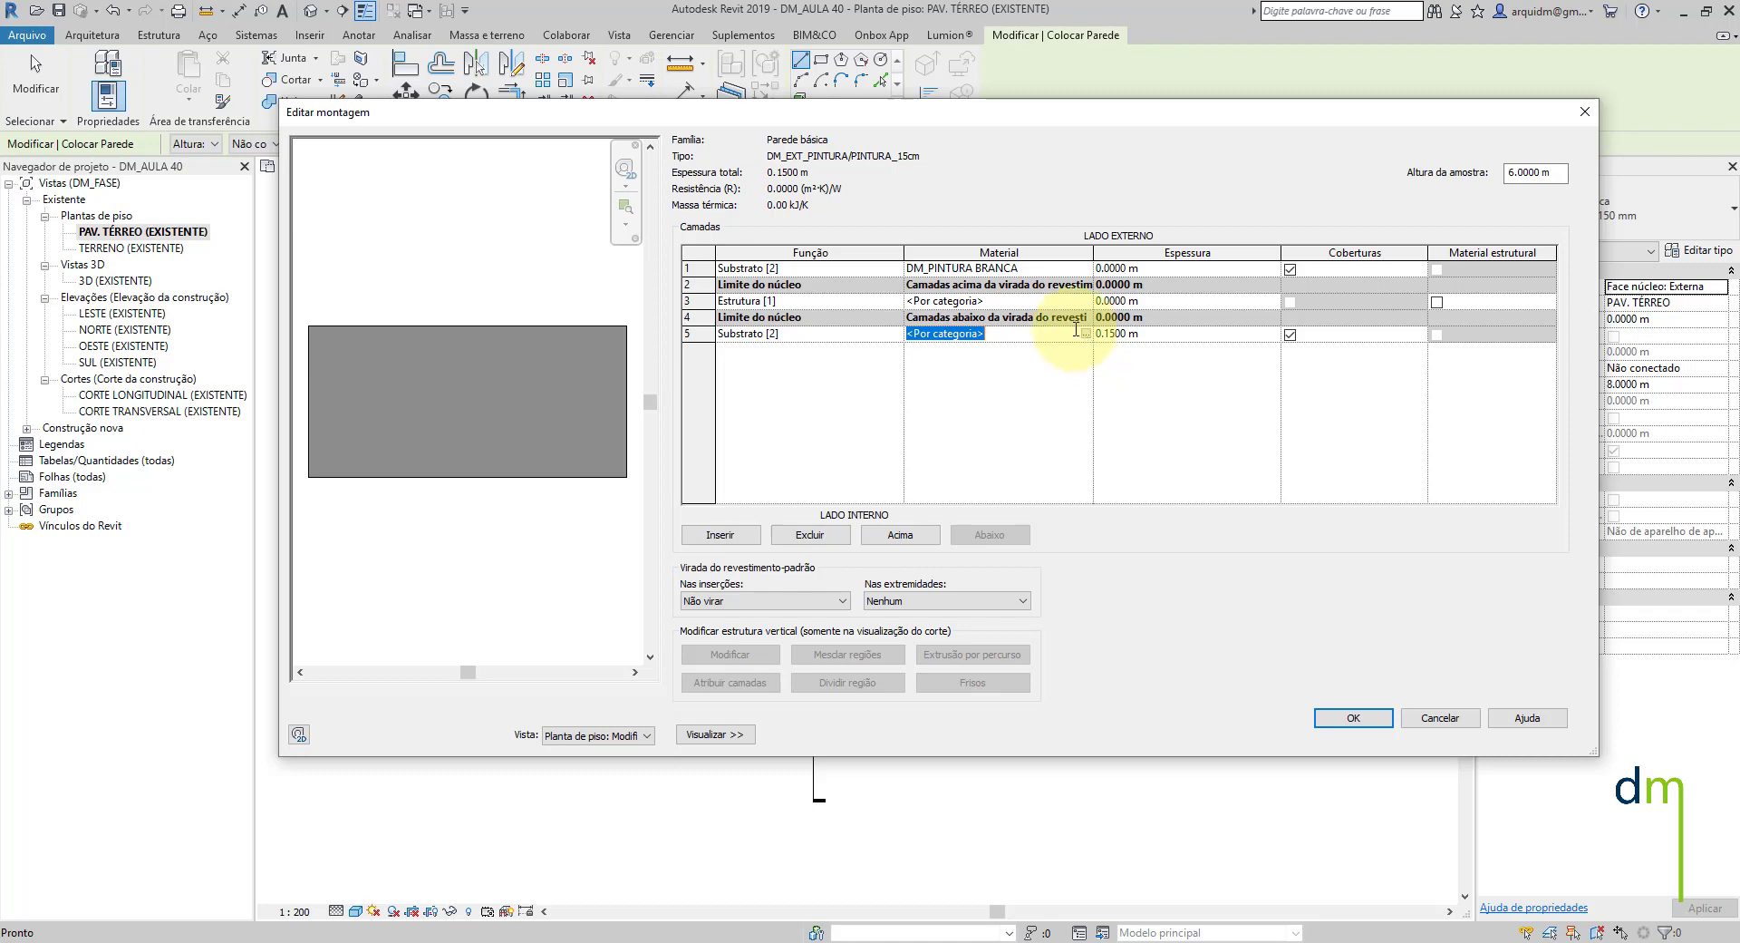
pyautogui.click(1040, 269)
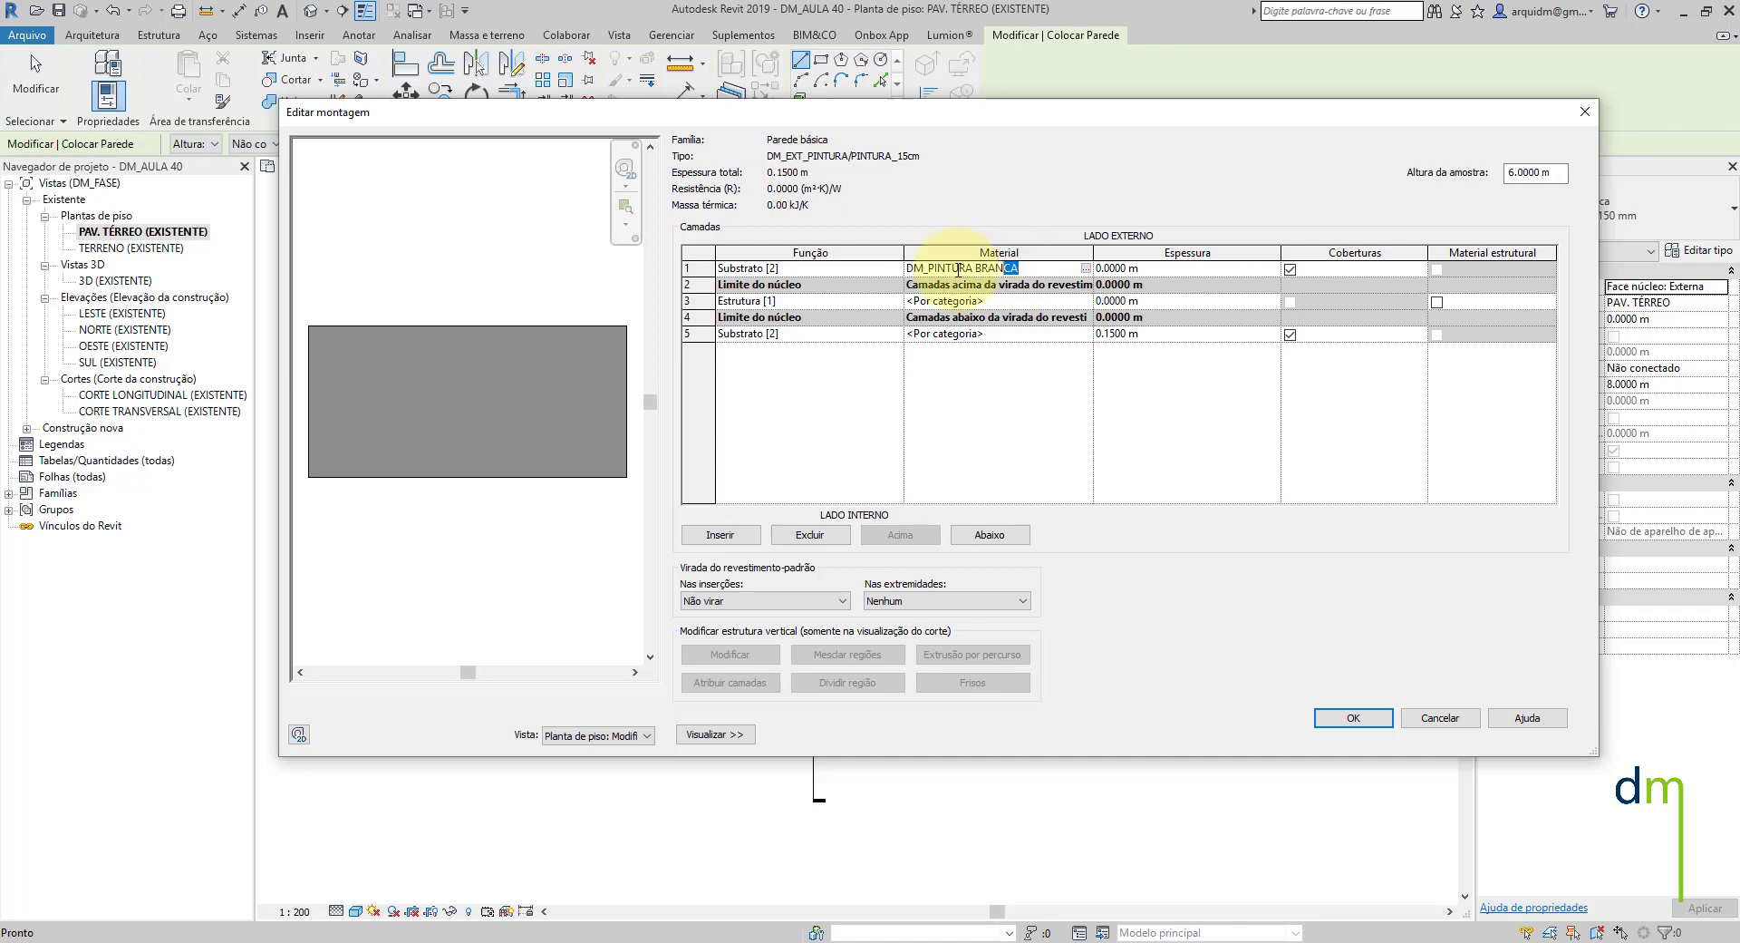
pyautogui.click(1006, 334)
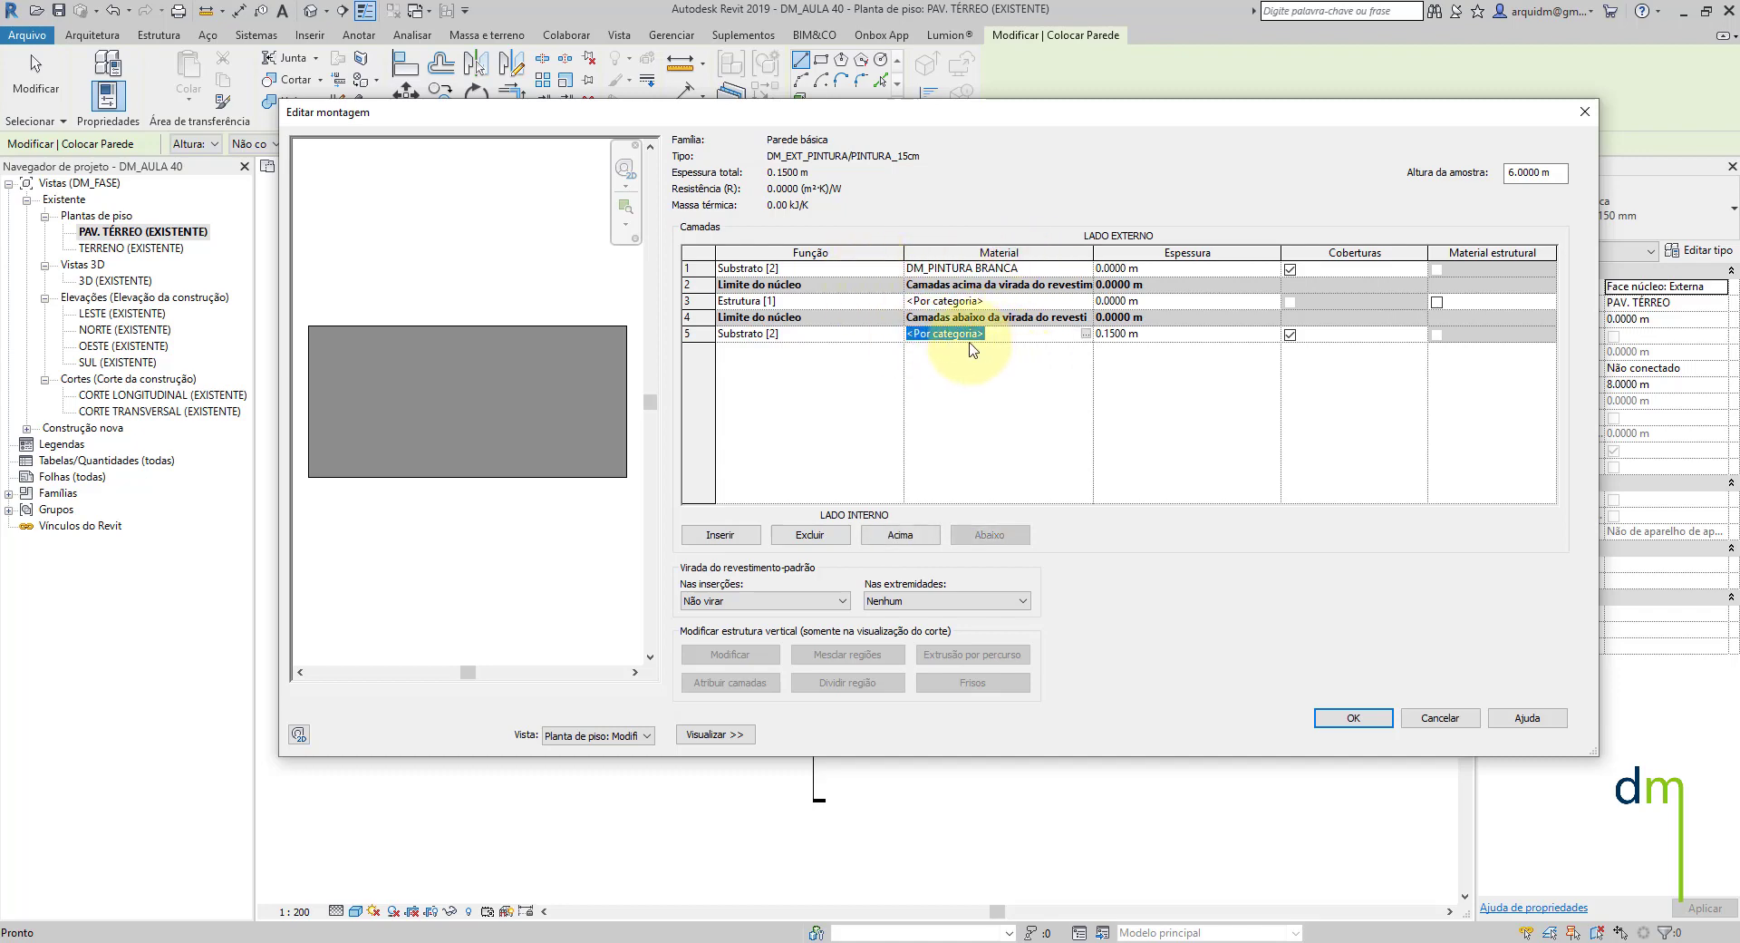
pyautogui.click(1036, 303)
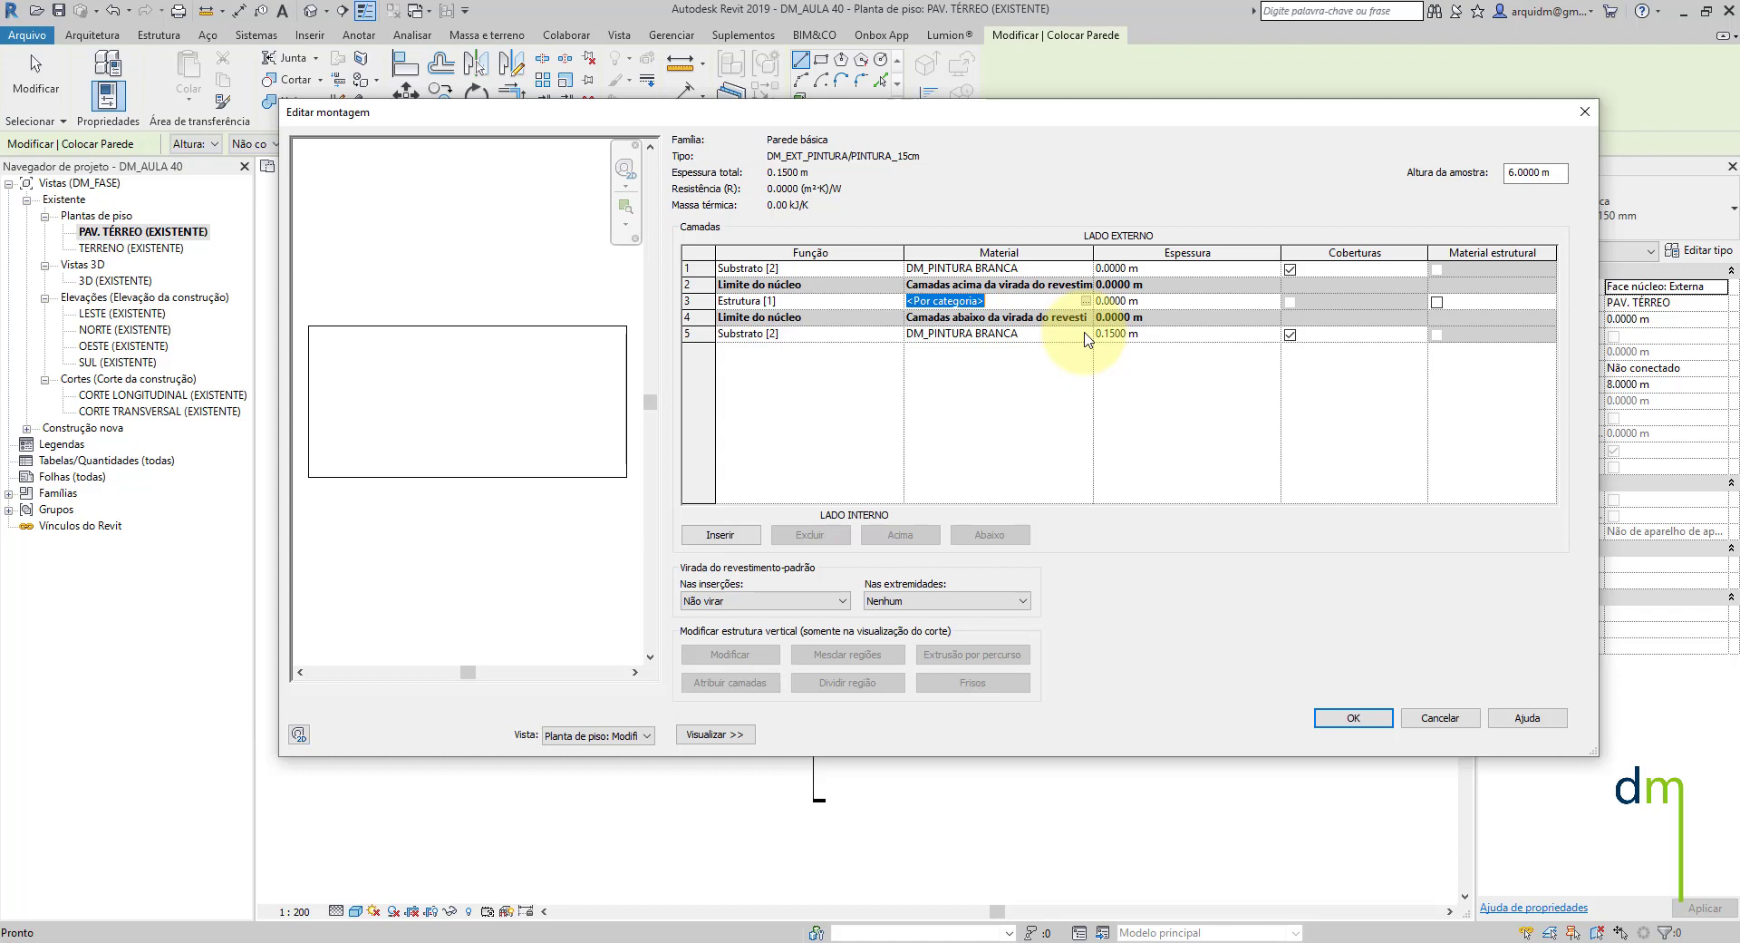
pyautogui.click(988, 268)
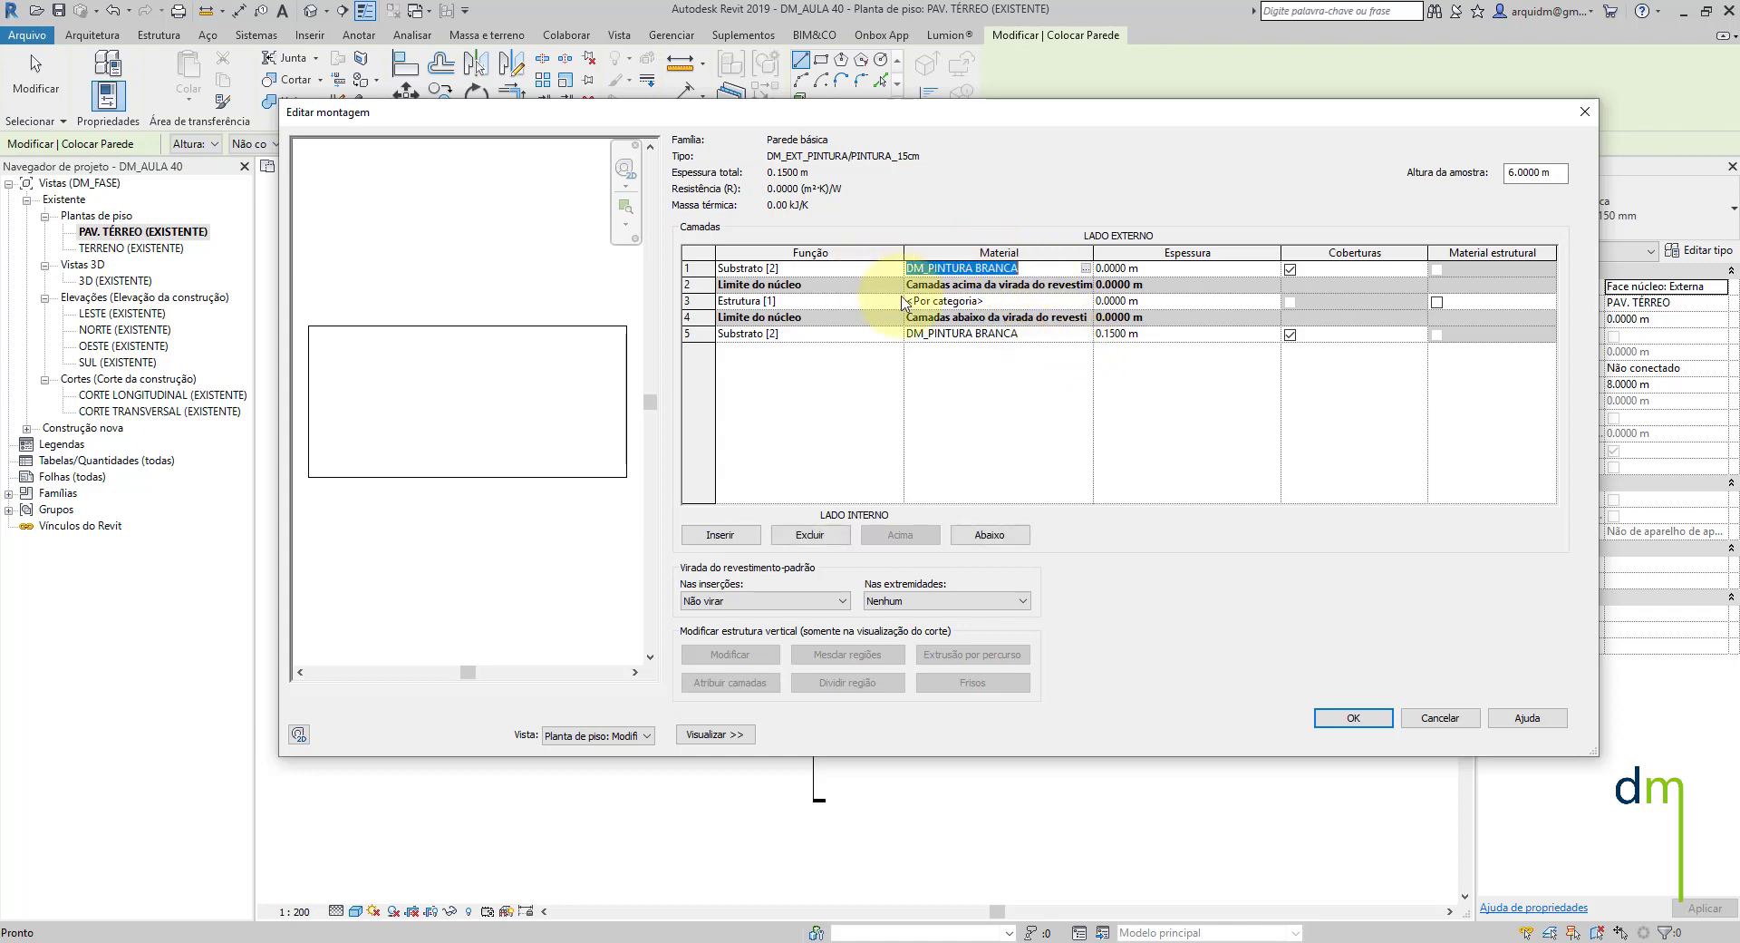
# - For the structure layer's material, search the project materials for "TIJOLO" and duplicate Tijolo, Comum
pyautogui.click(994, 303)
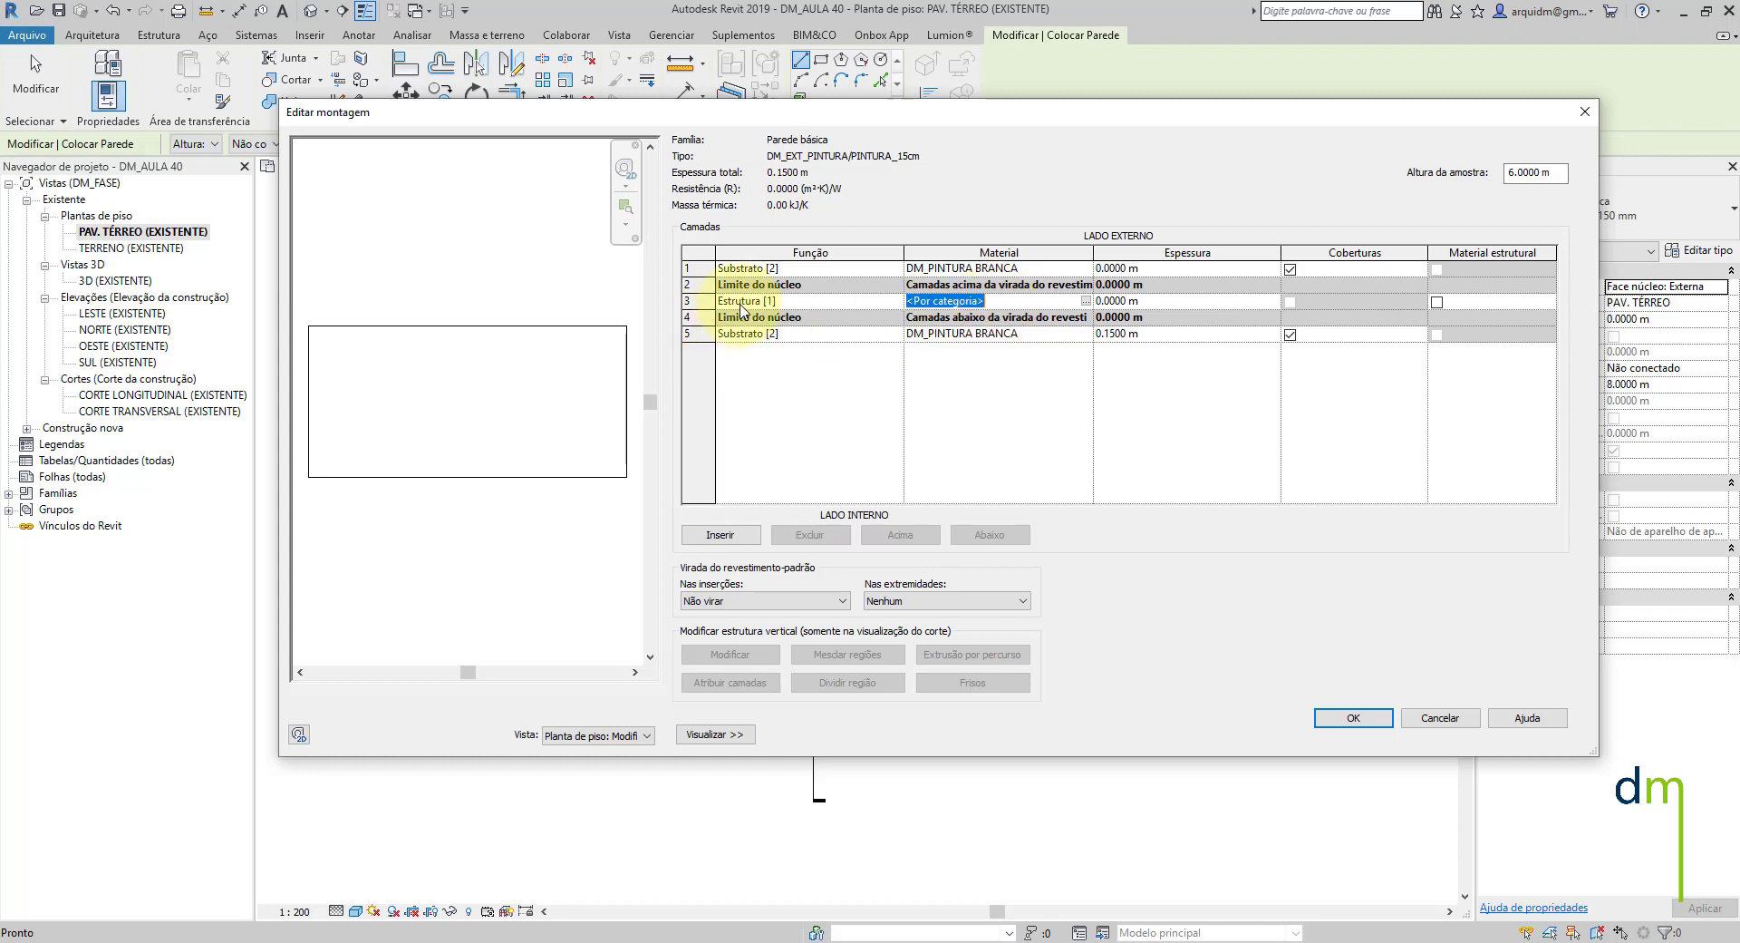
pyautogui.click(1086, 301)
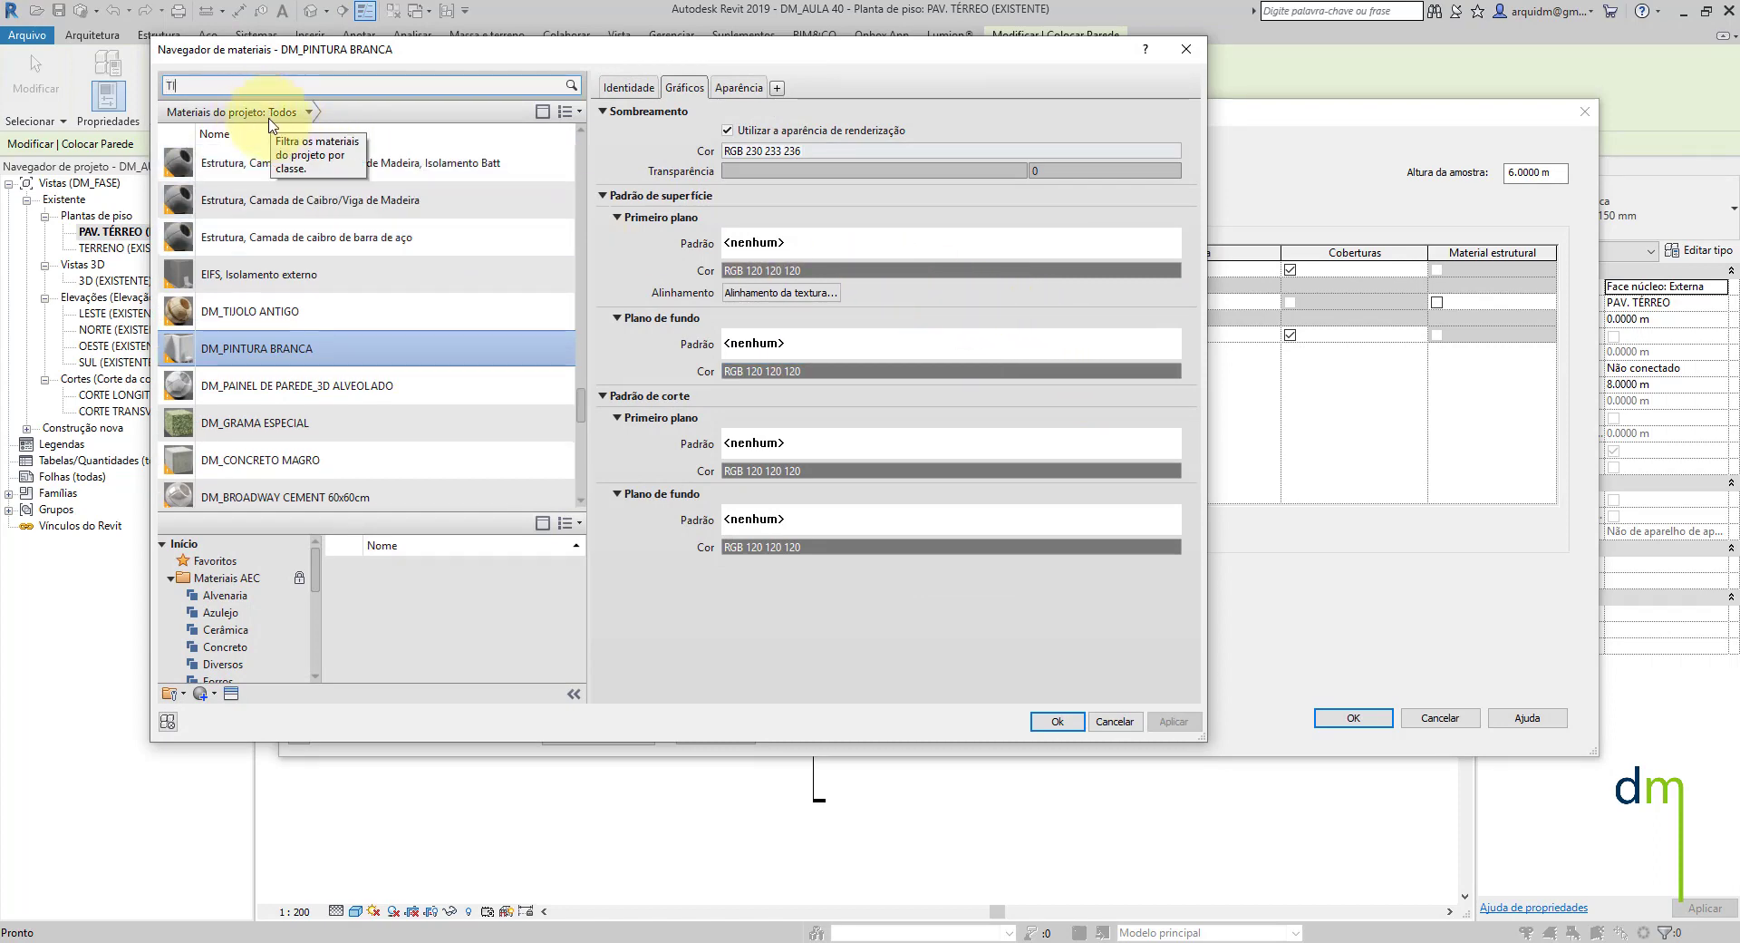
pyautogui.write('JOLO')
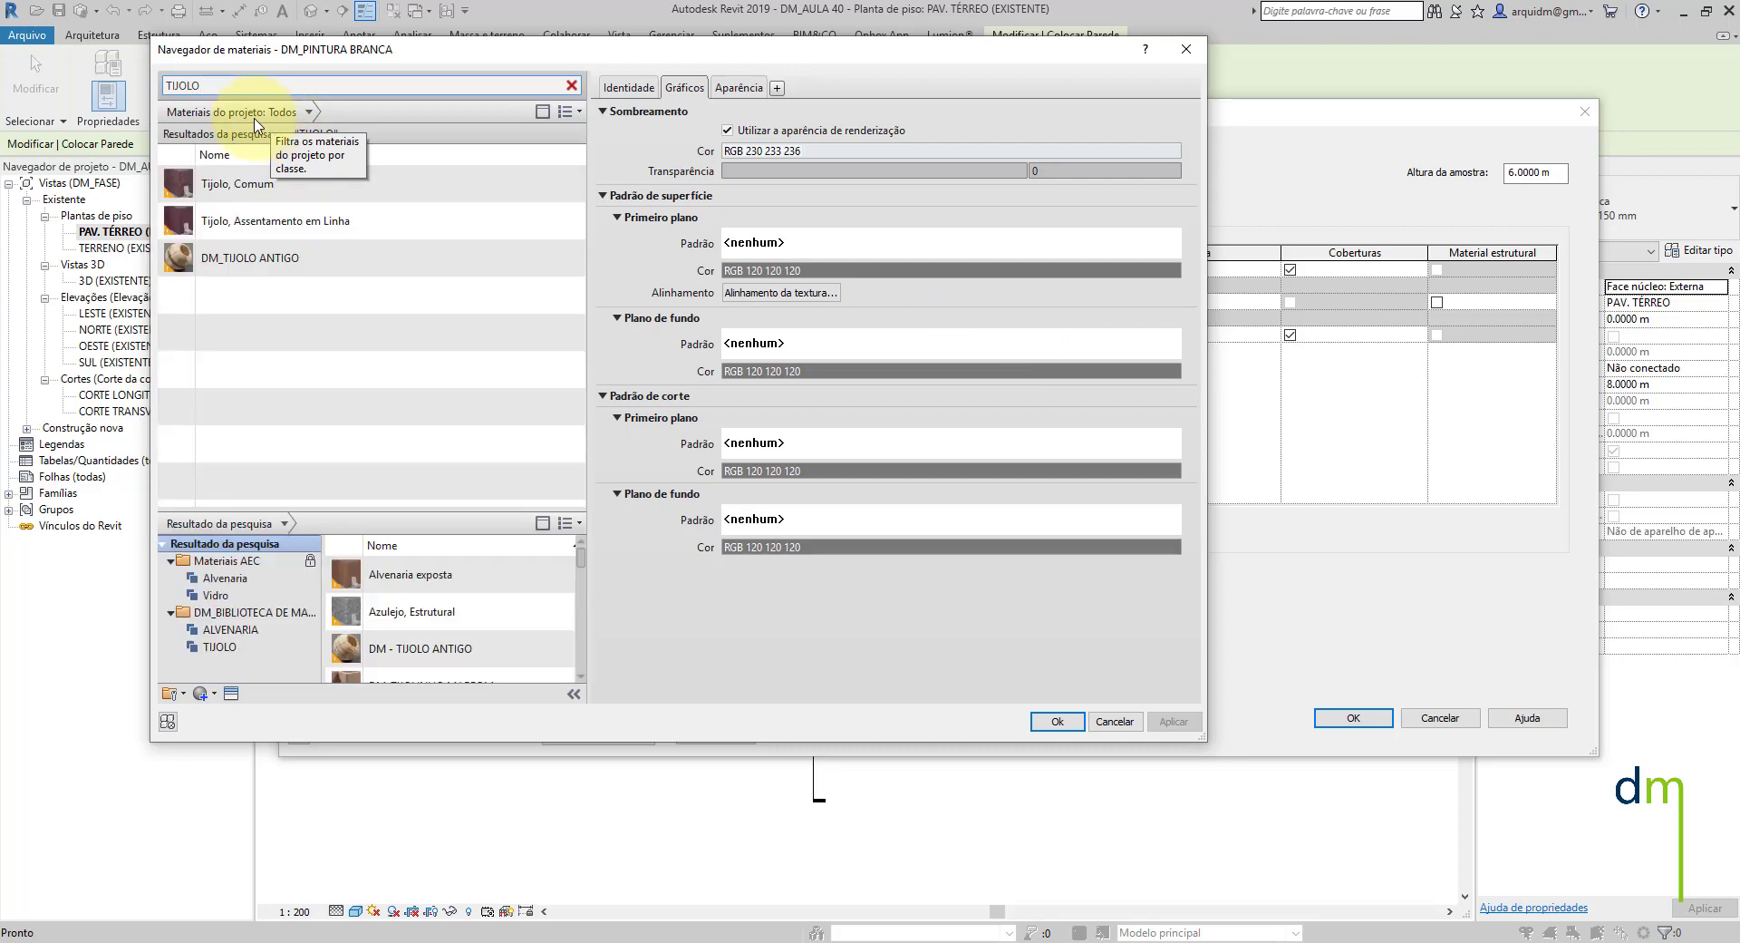
pyautogui.click(226, 189)
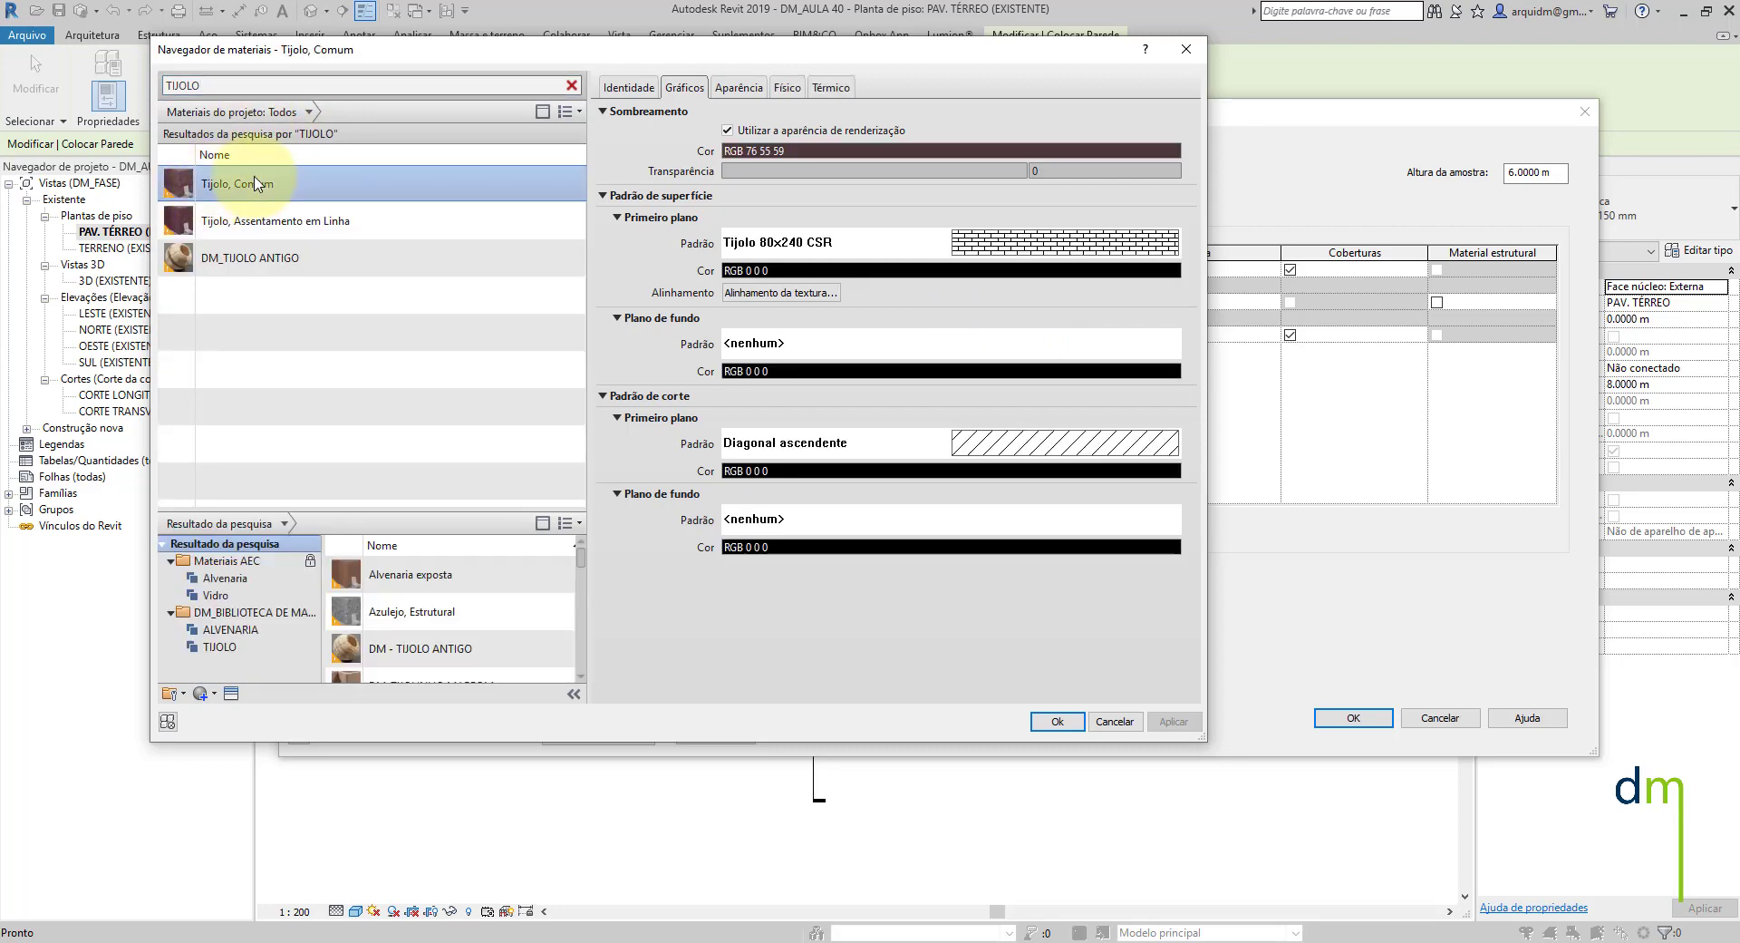
pyautogui.click(217, 695)
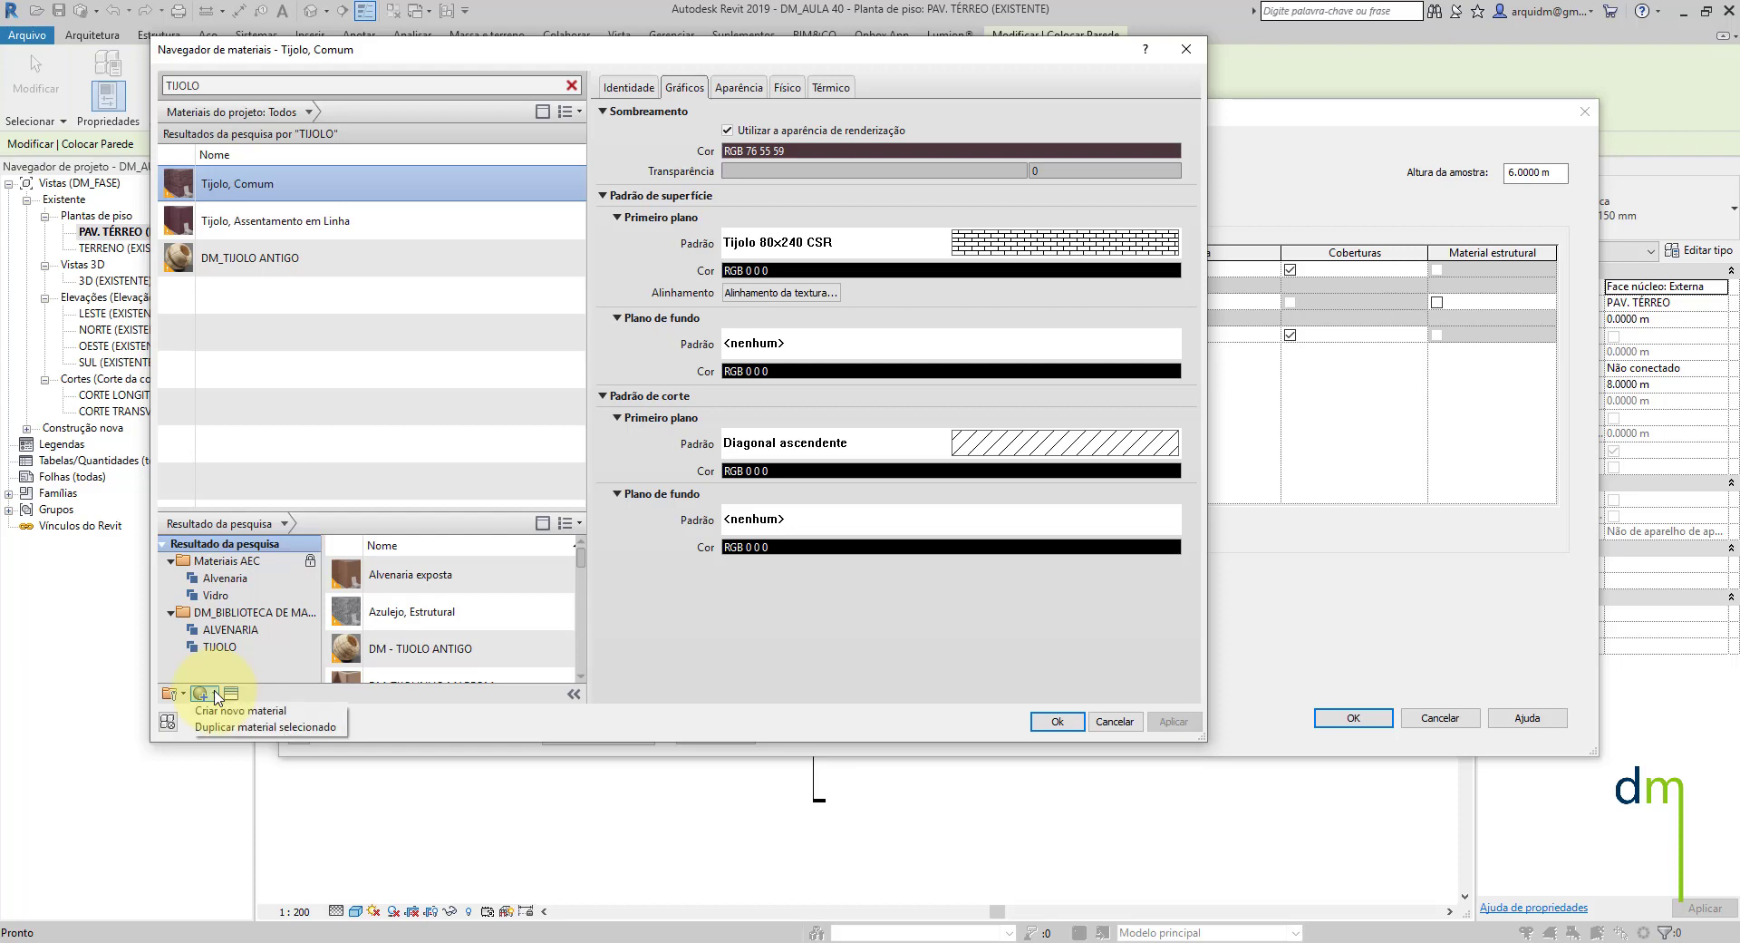
pyautogui.click(215, 727)
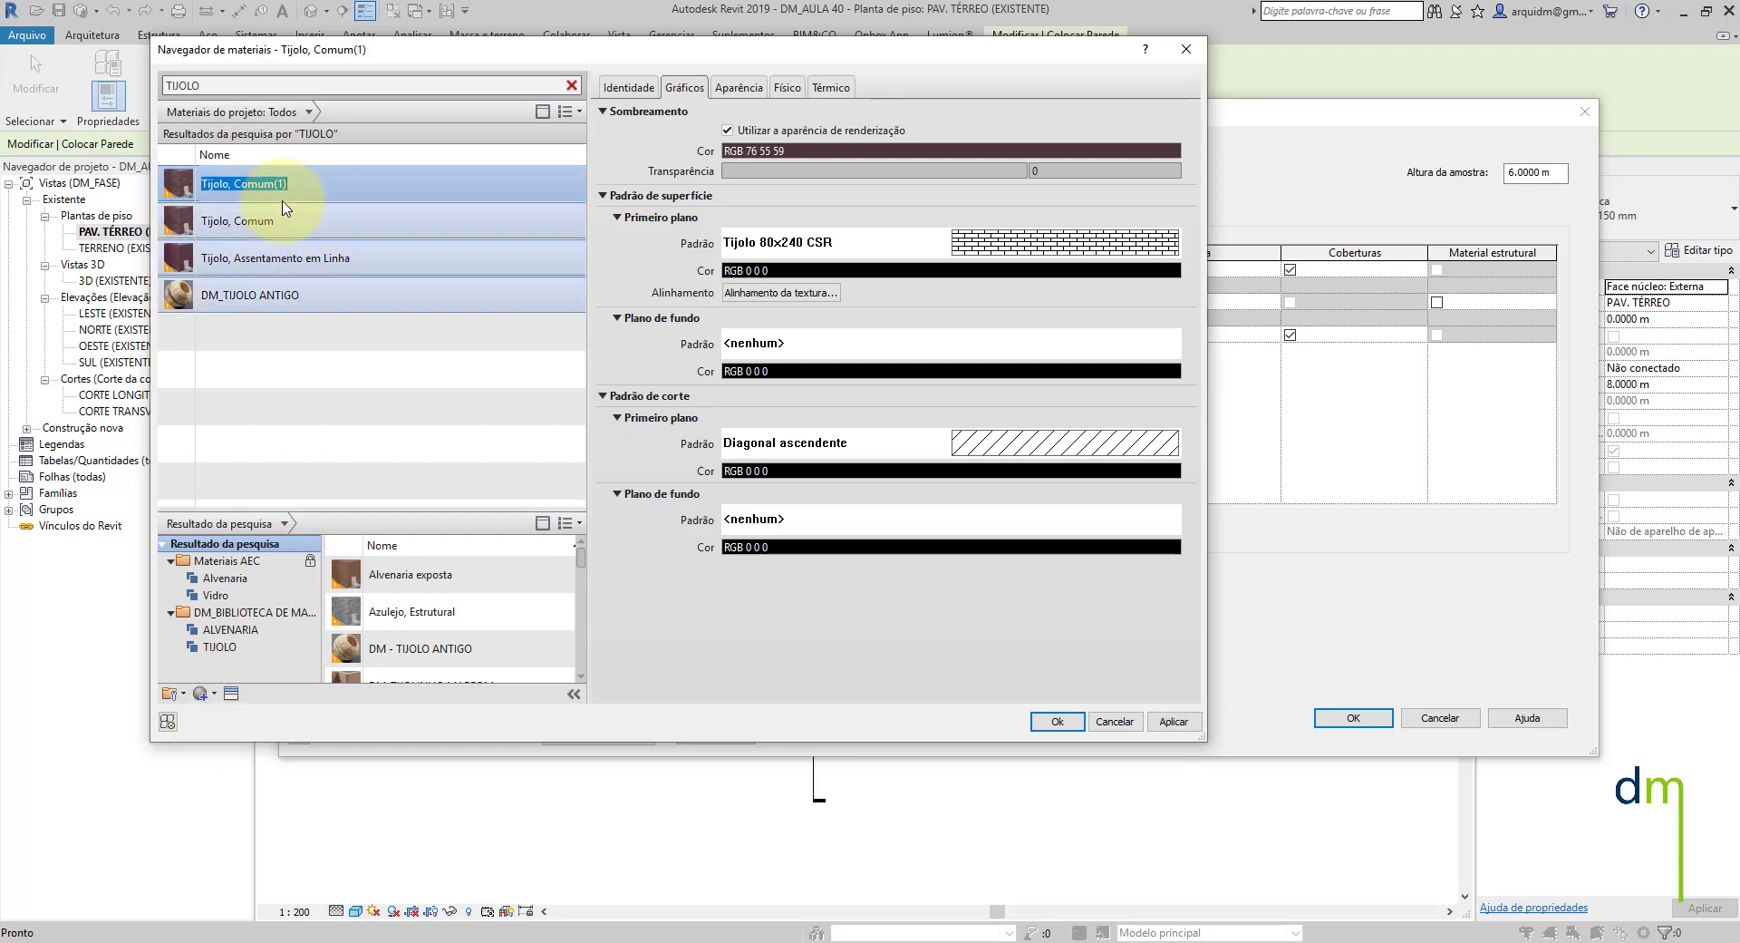
# - Name the duplicated brick material DM_TIJOLO and set its class to DM_ALVENARIA
pyautogui.click(629, 87)
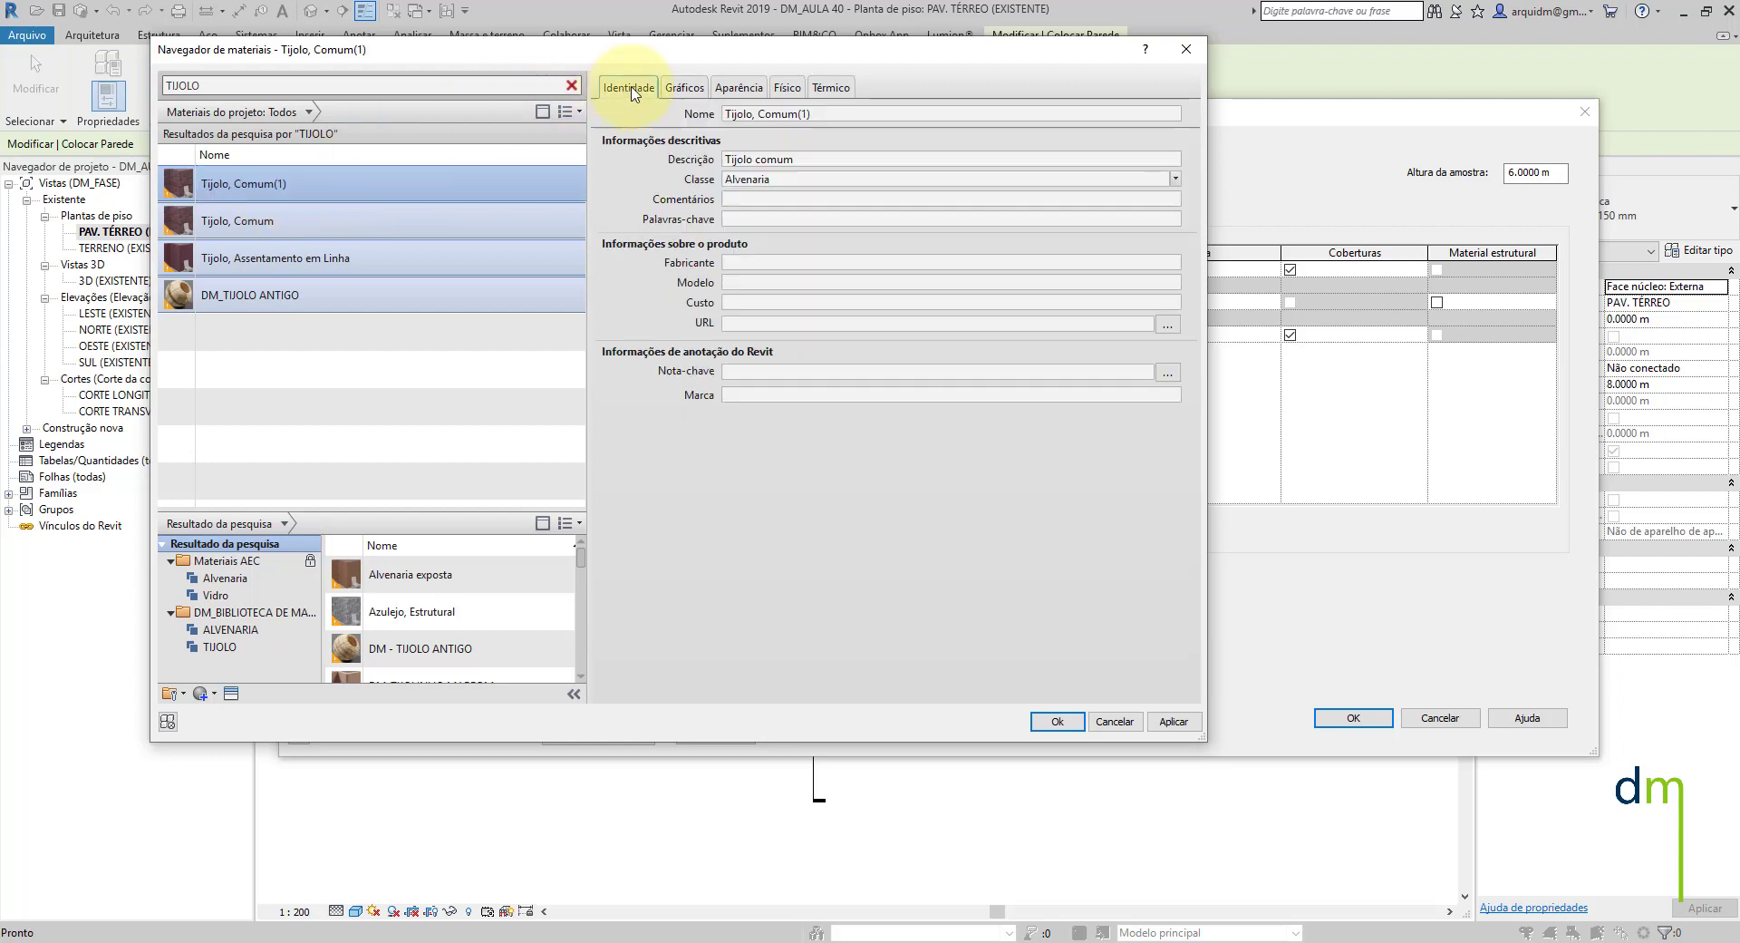
pyautogui.click(872, 118)
pyautogui.write('DM')
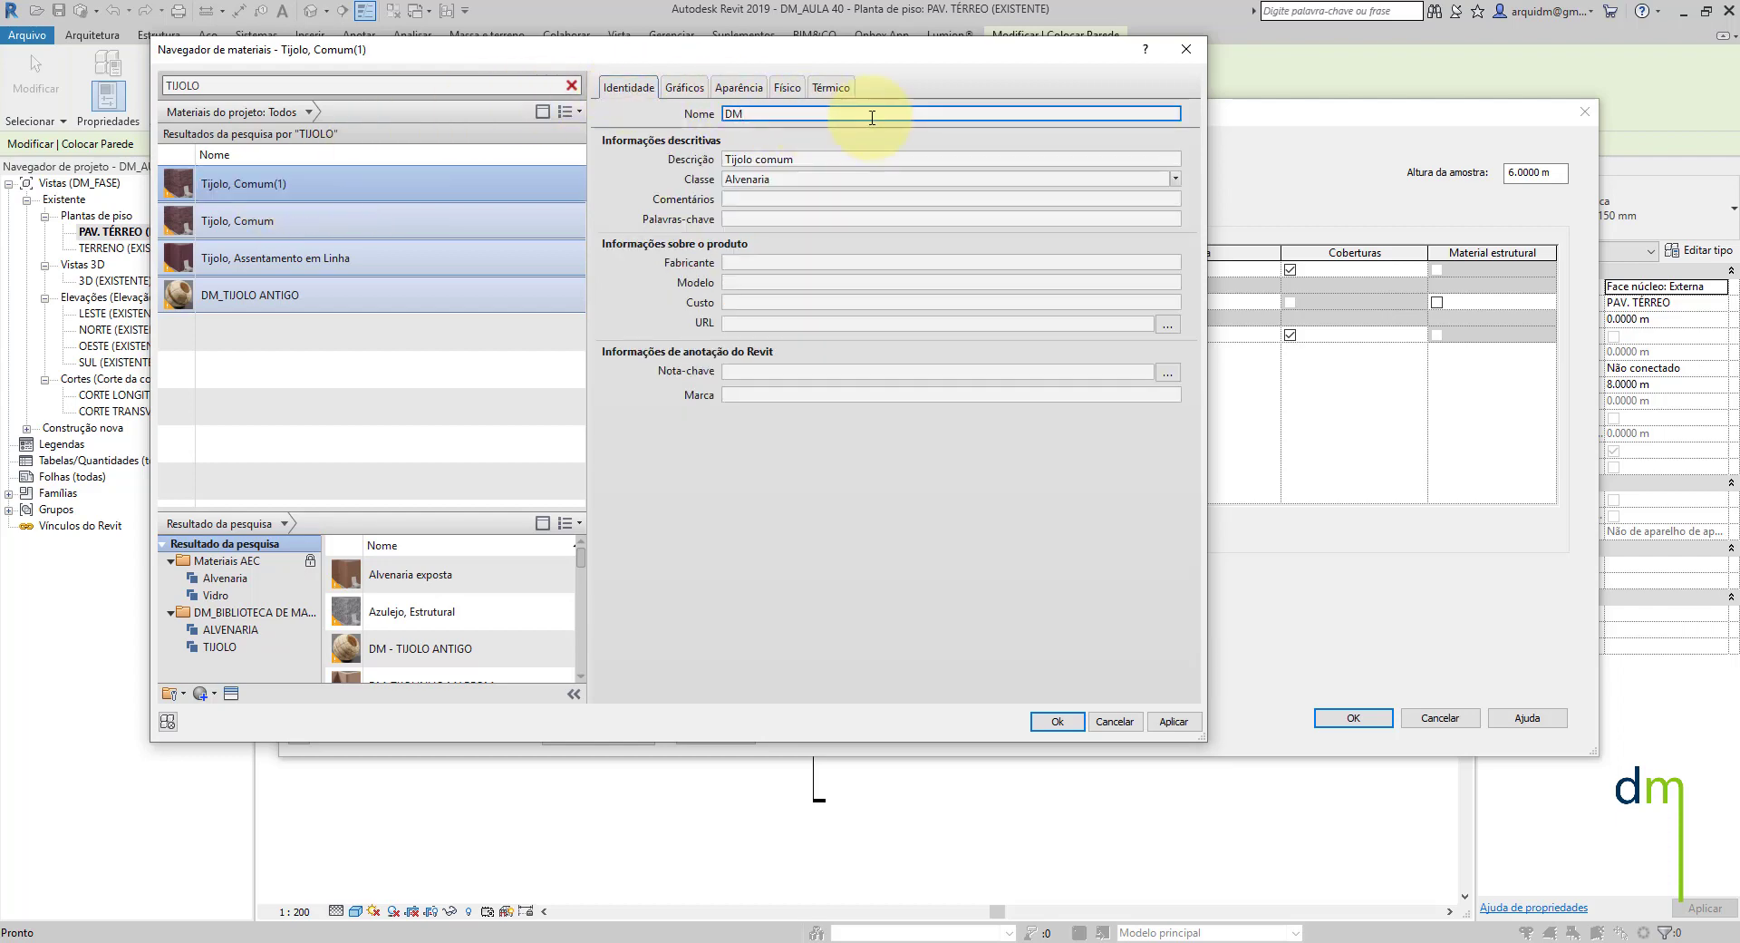
pyautogui.write('_TIJOLO')
pyautogui.click(816, 178)
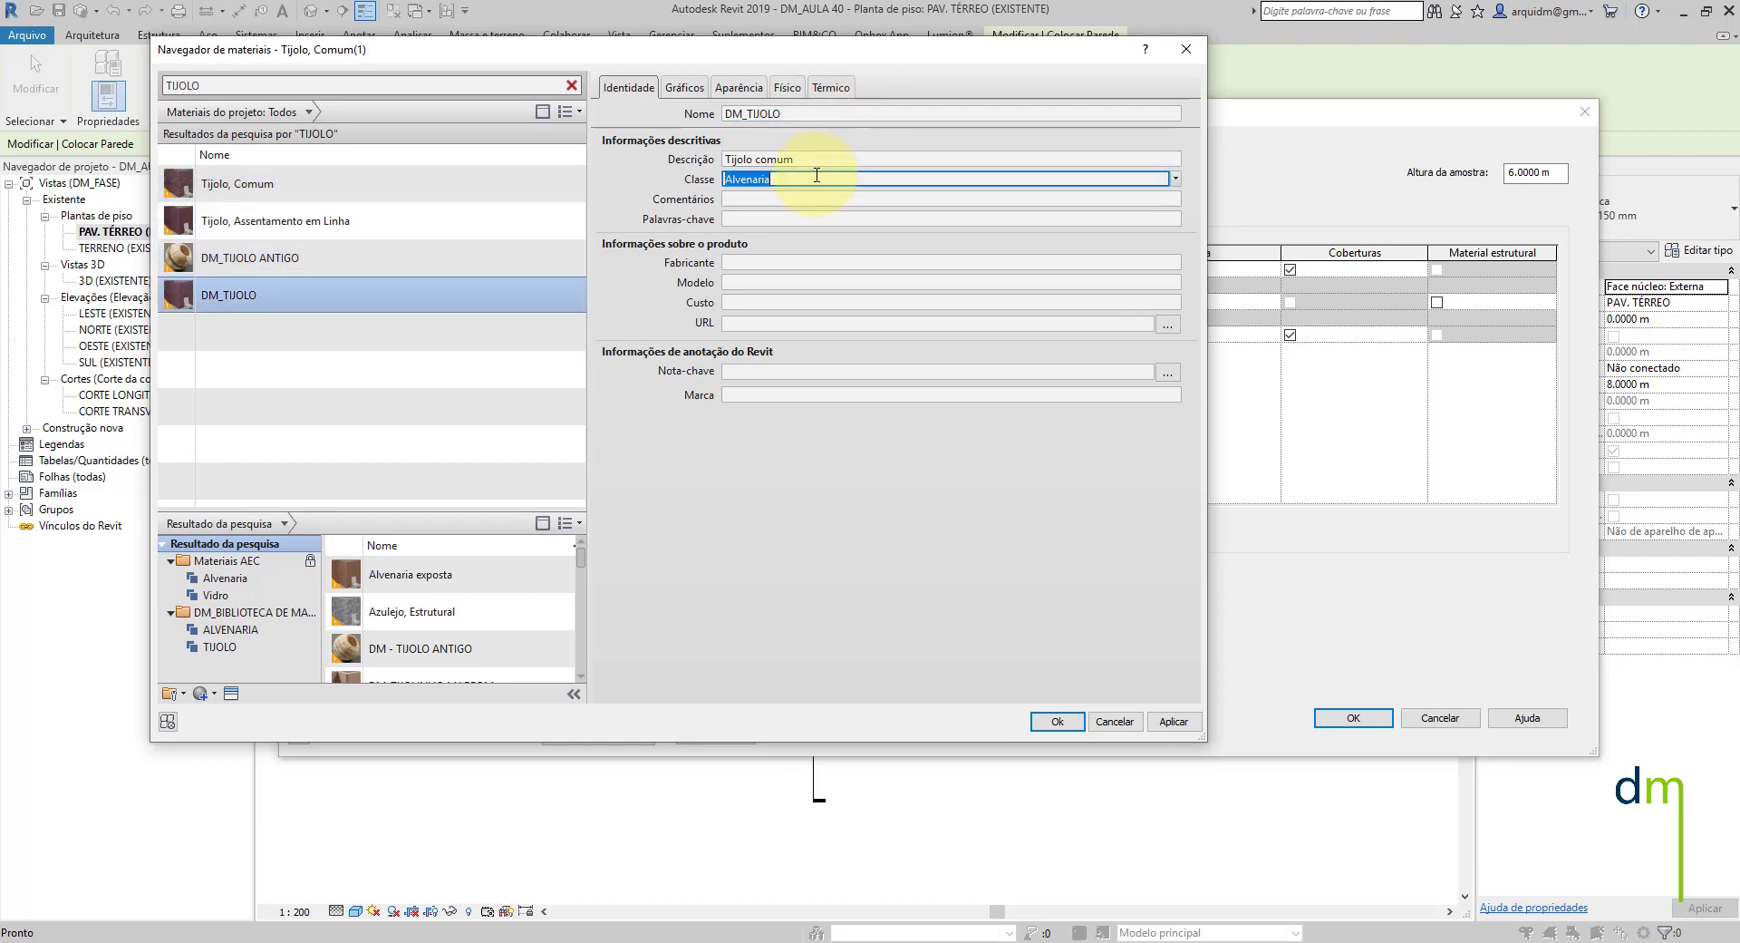
pyautogui.write('DM')
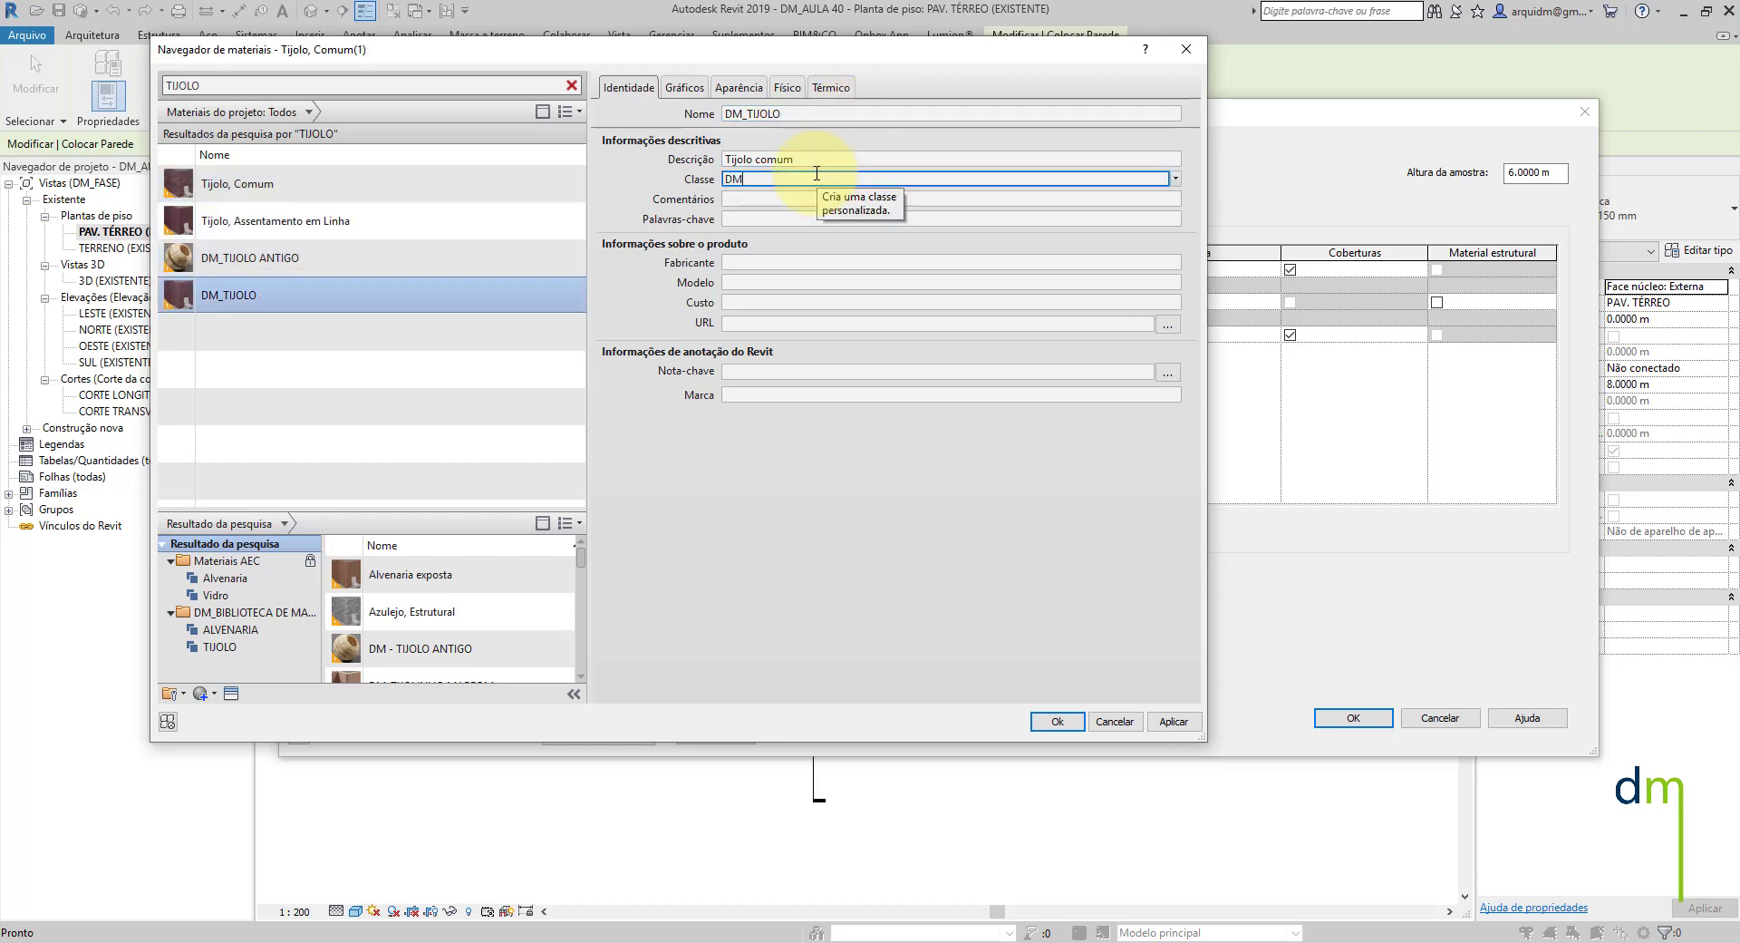
pyautogui.write('_ALVENARIA')
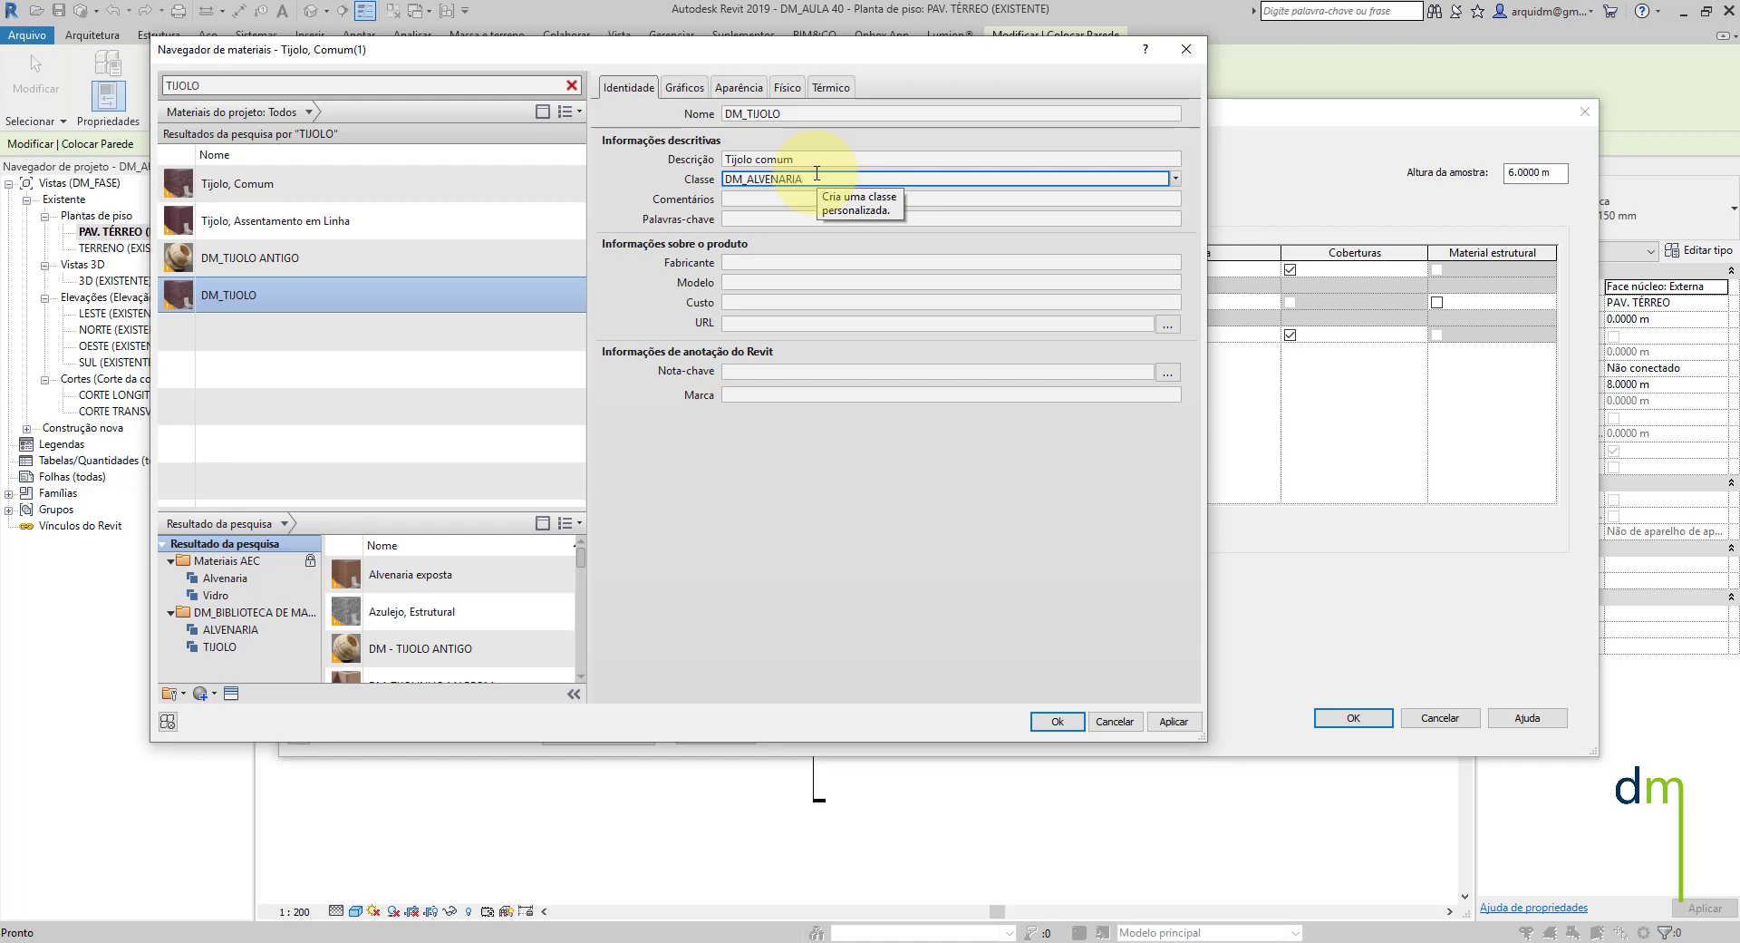
# - Duplicate the brick material's appearance asset, name the copy DM_TIJOLO, and apply the material changes
pyautogui.click(684, 87)
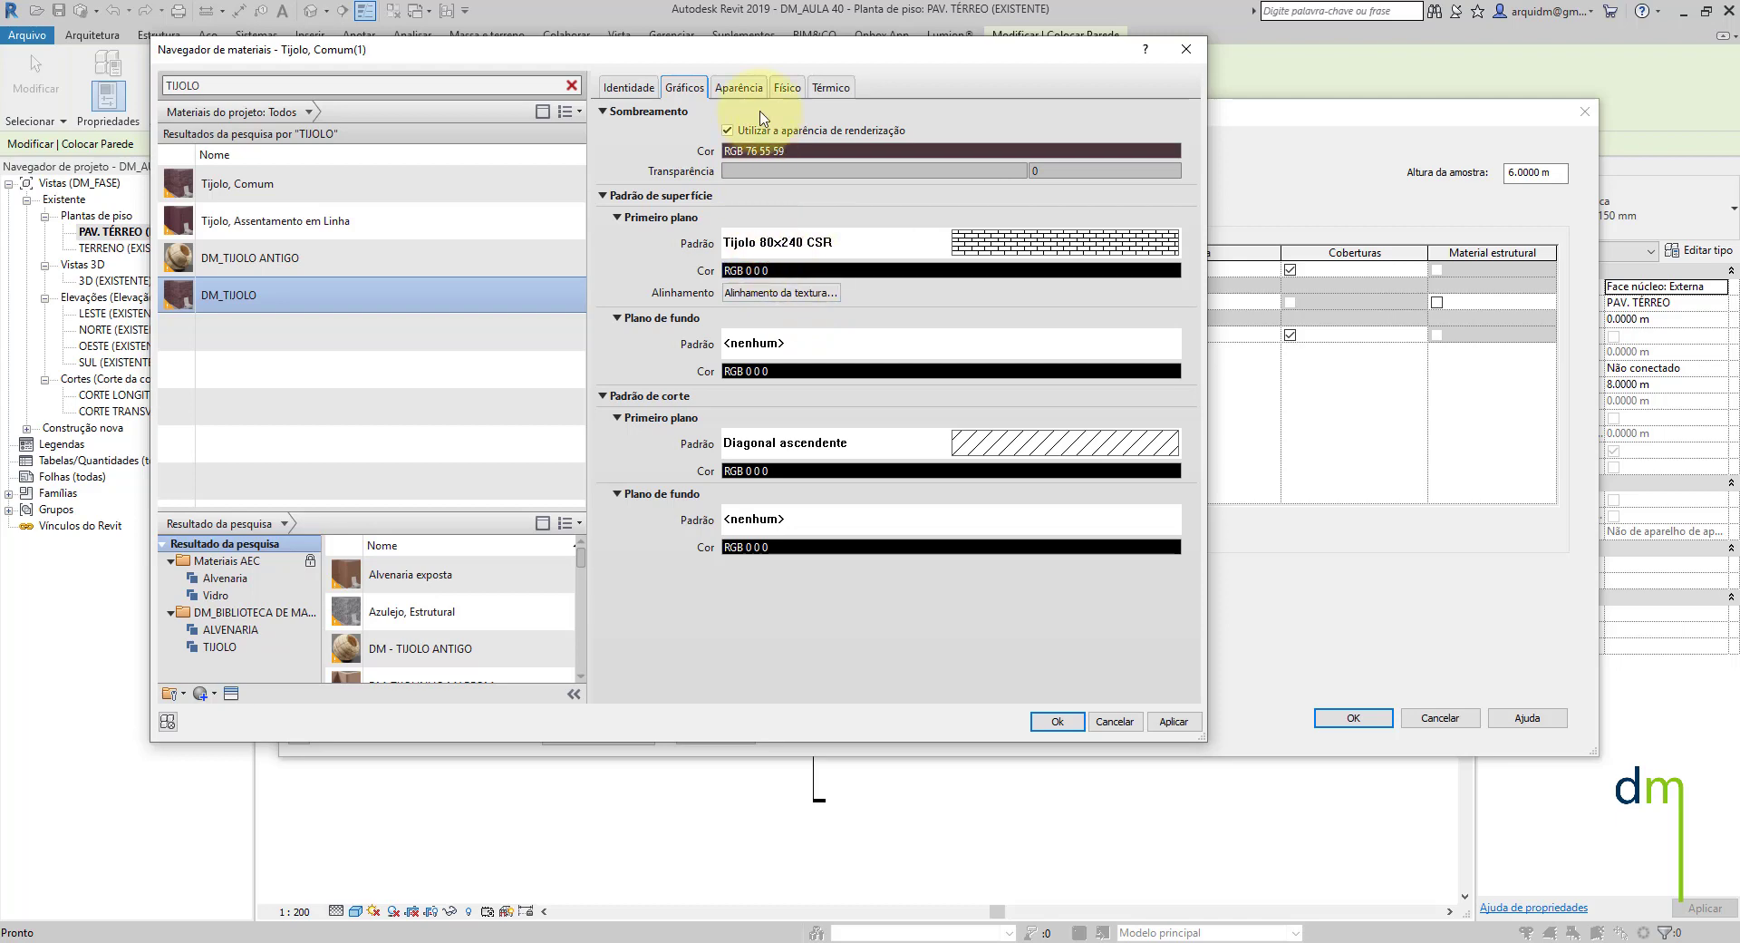
pyautogui.click(739, 87)
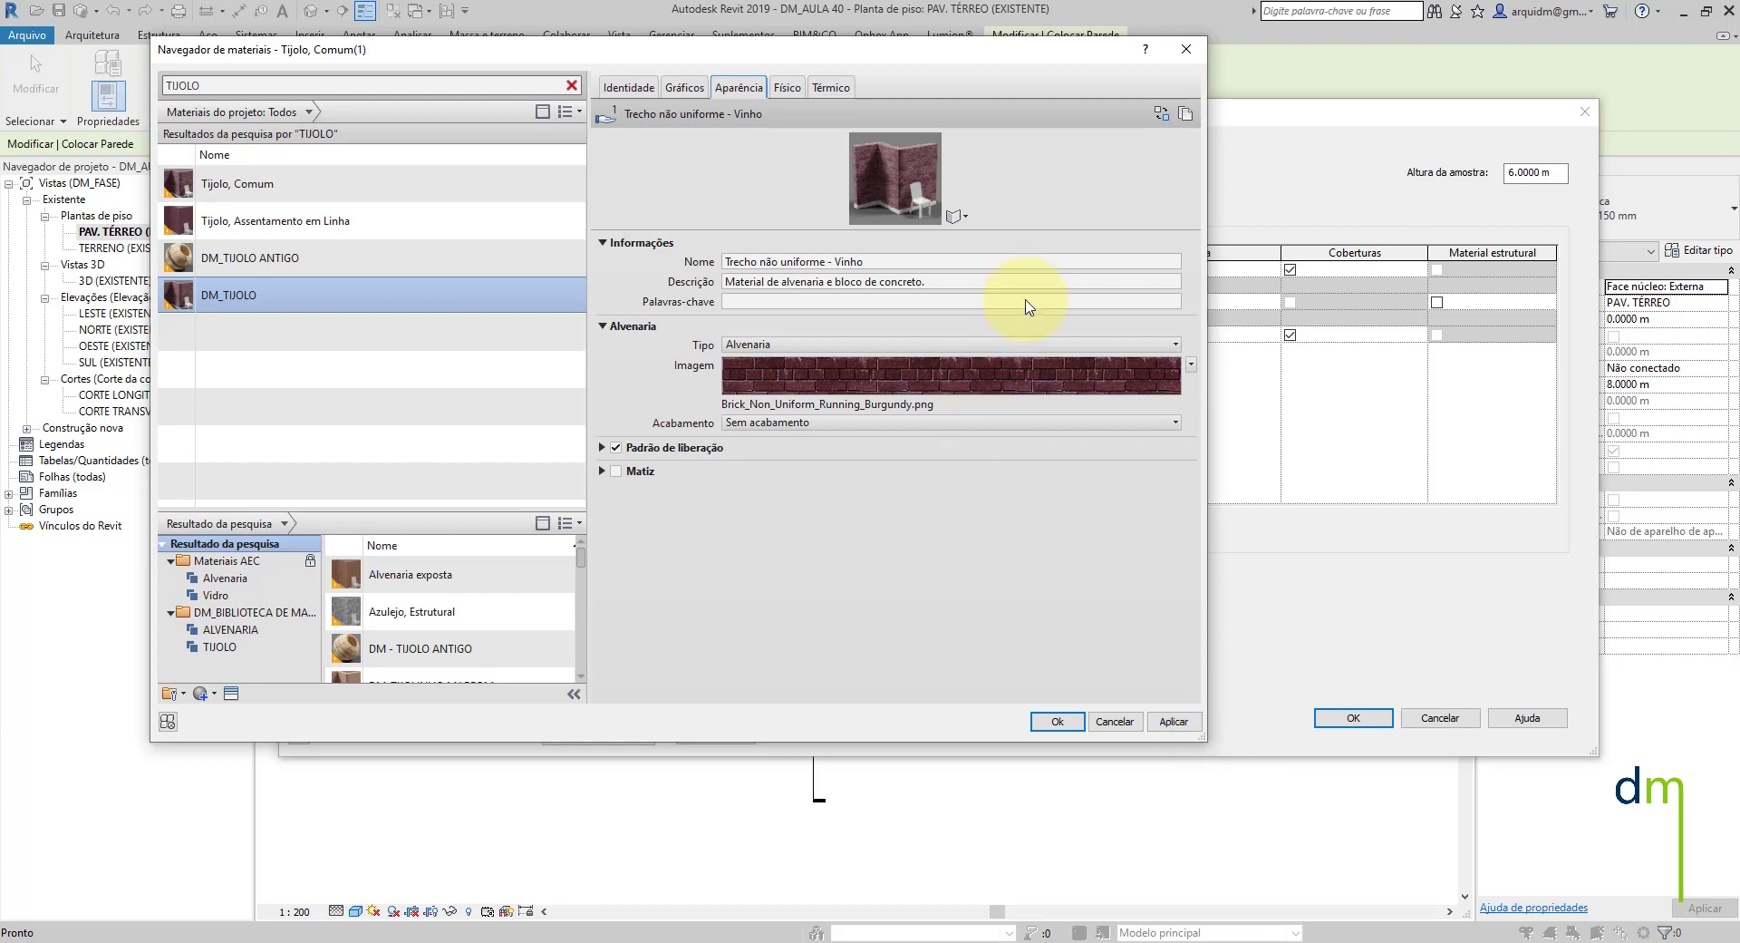
pyautogui.click(857, 263)
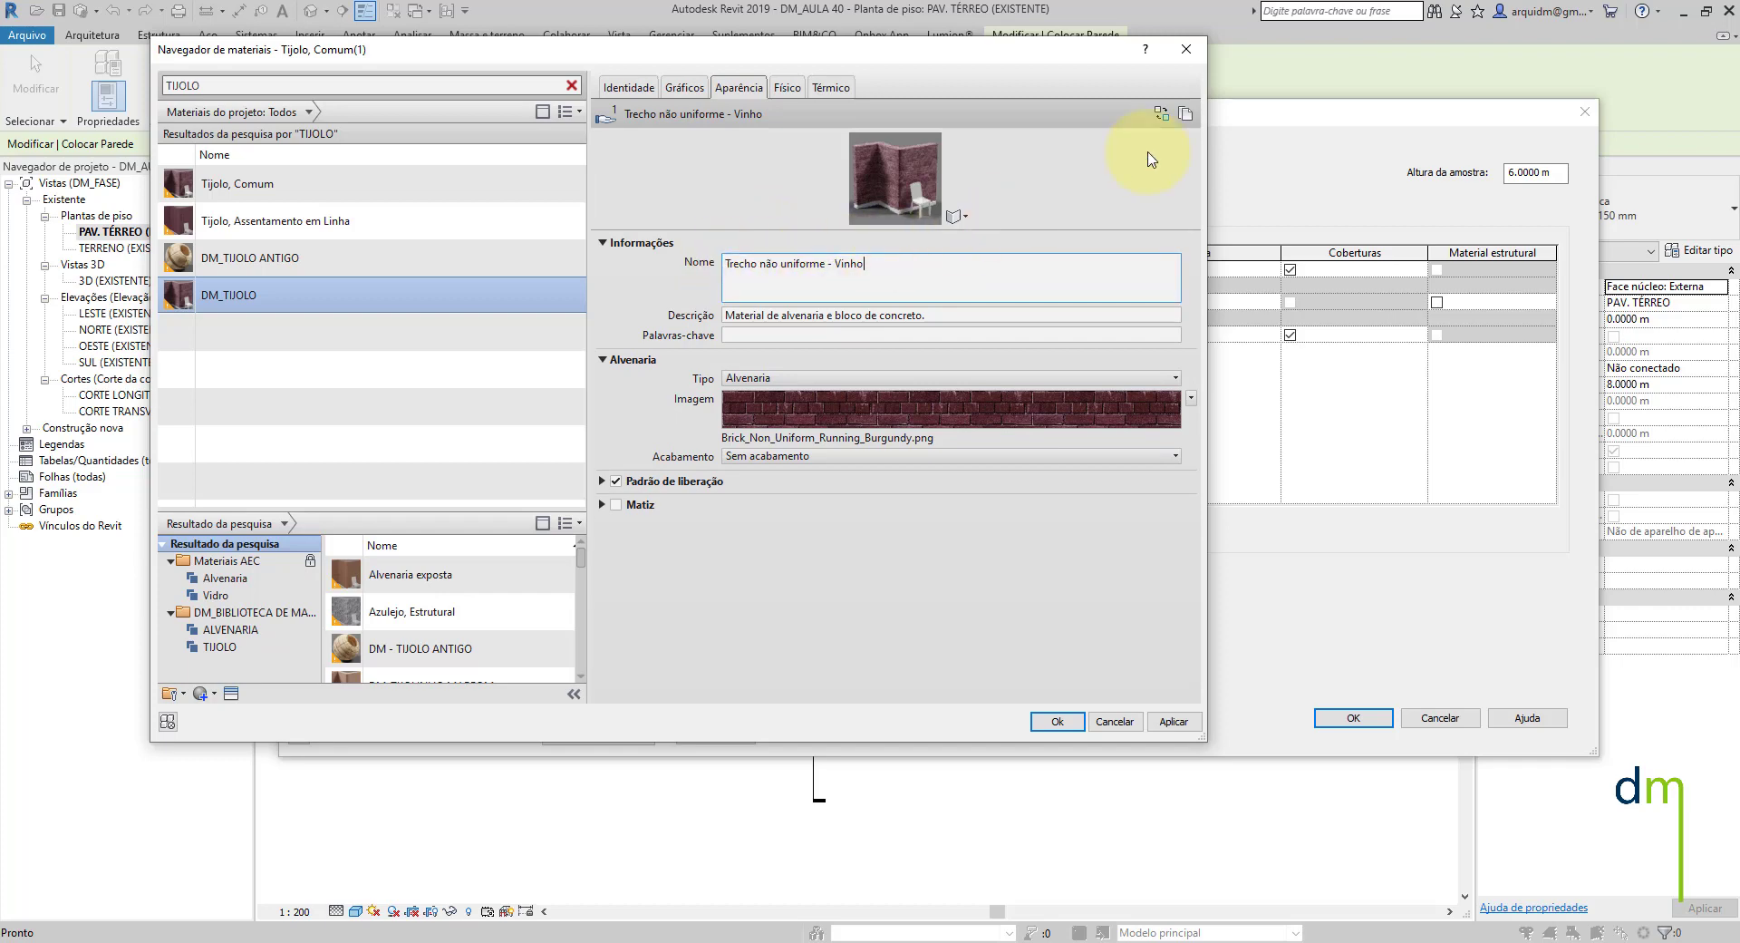
pyautogui.click(1186, 115)
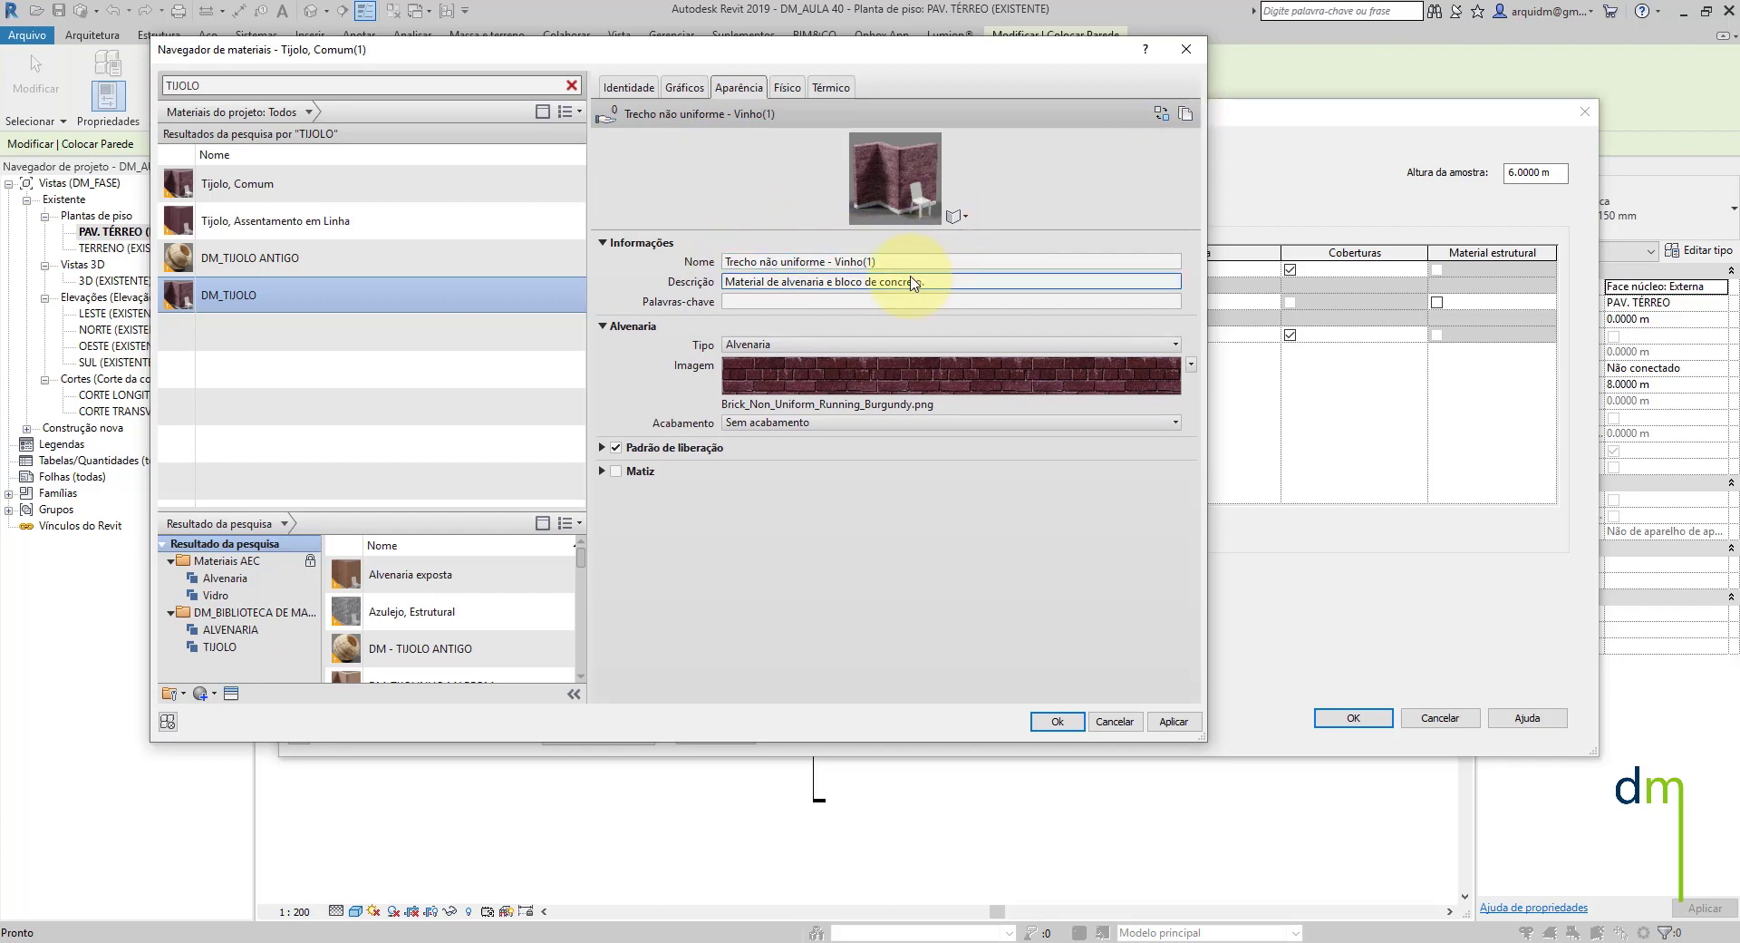
pyautogui.click(880, 263)
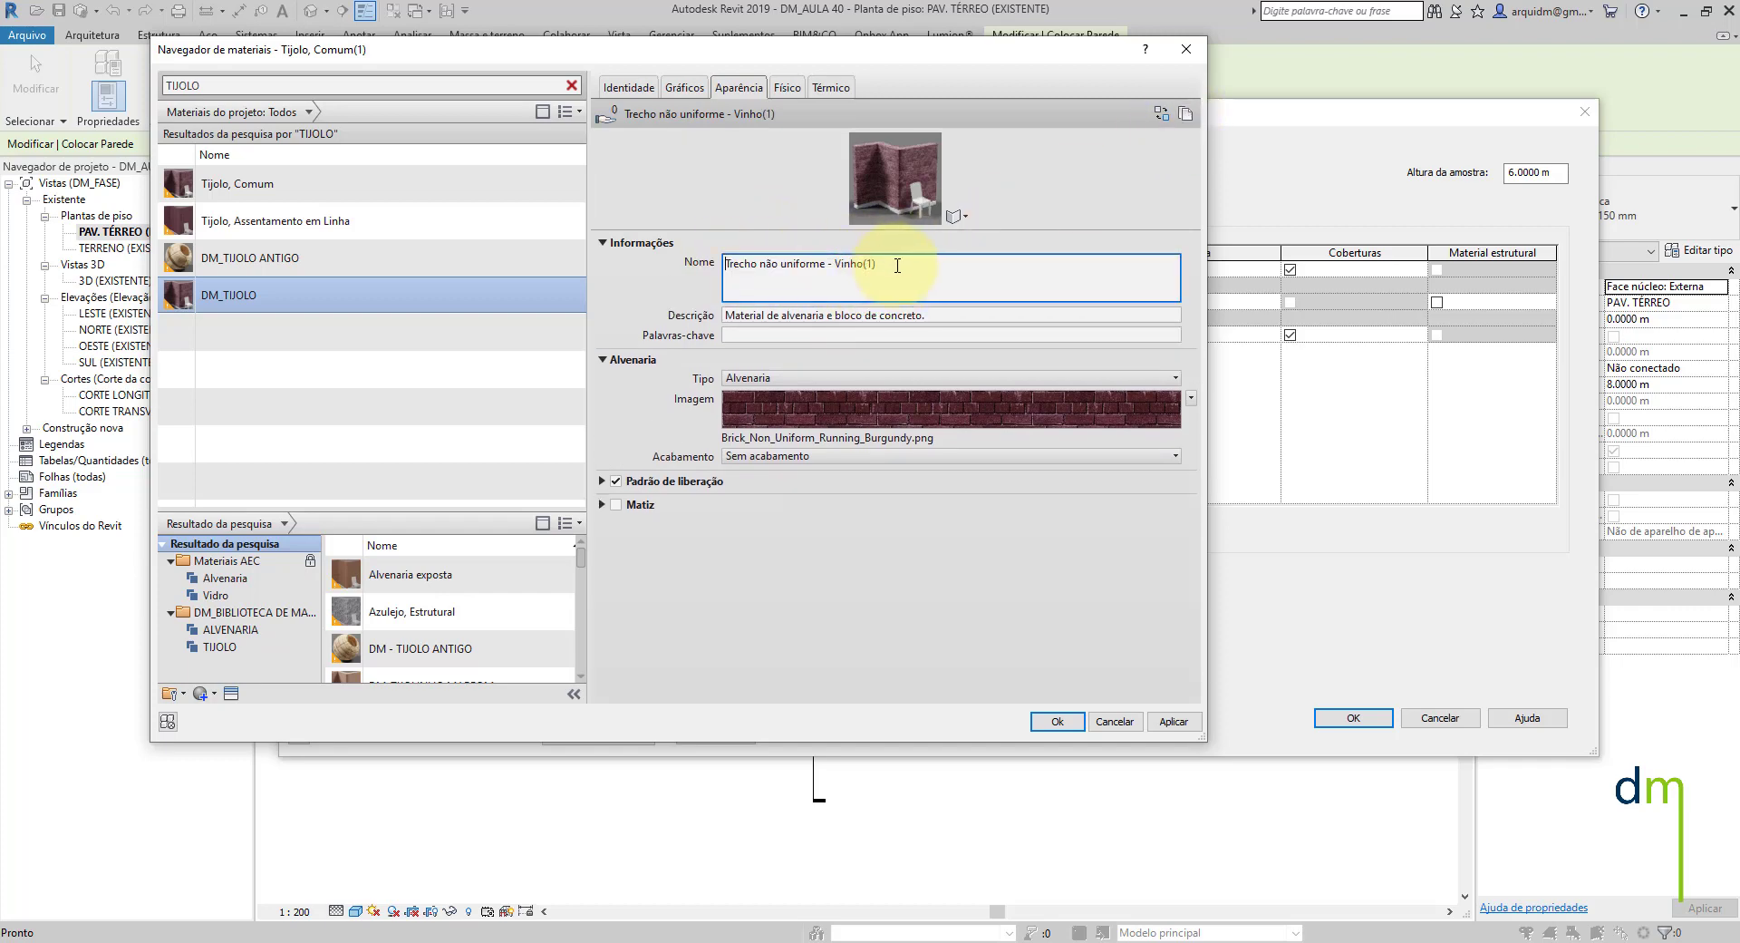
pyautogui.moveTo(879, 264); pyautogui.dragTo(716, 265)
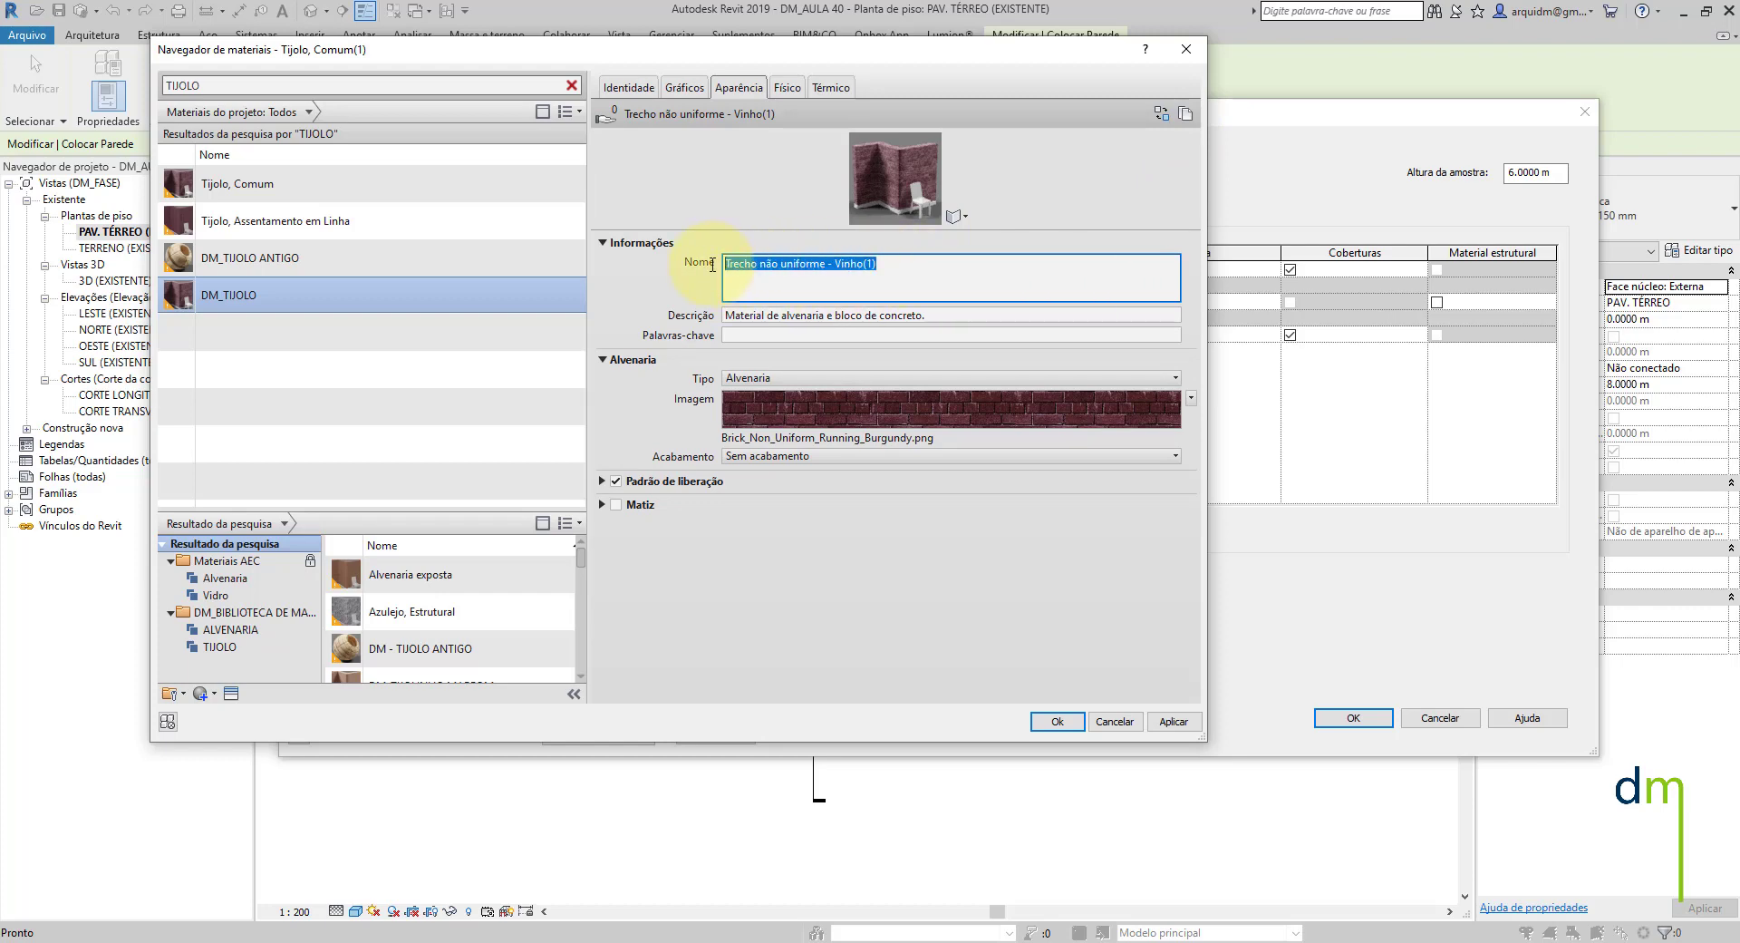
pyautogui.write('DM')
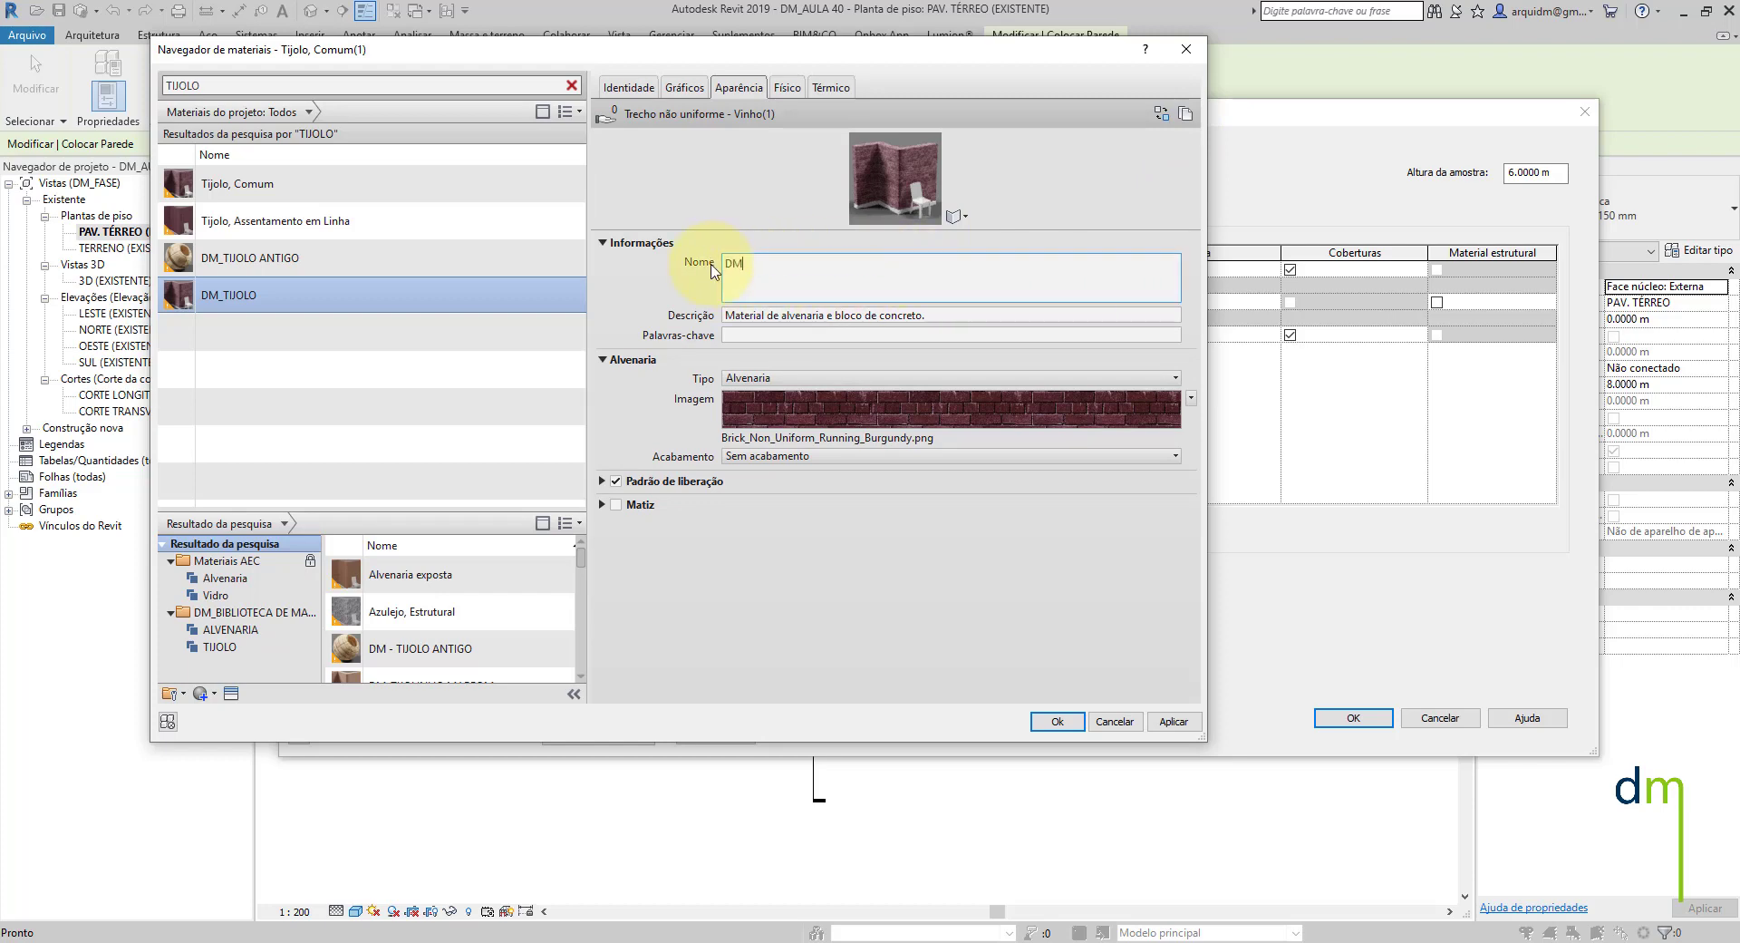
pyautogui.write('_TIJOLO')
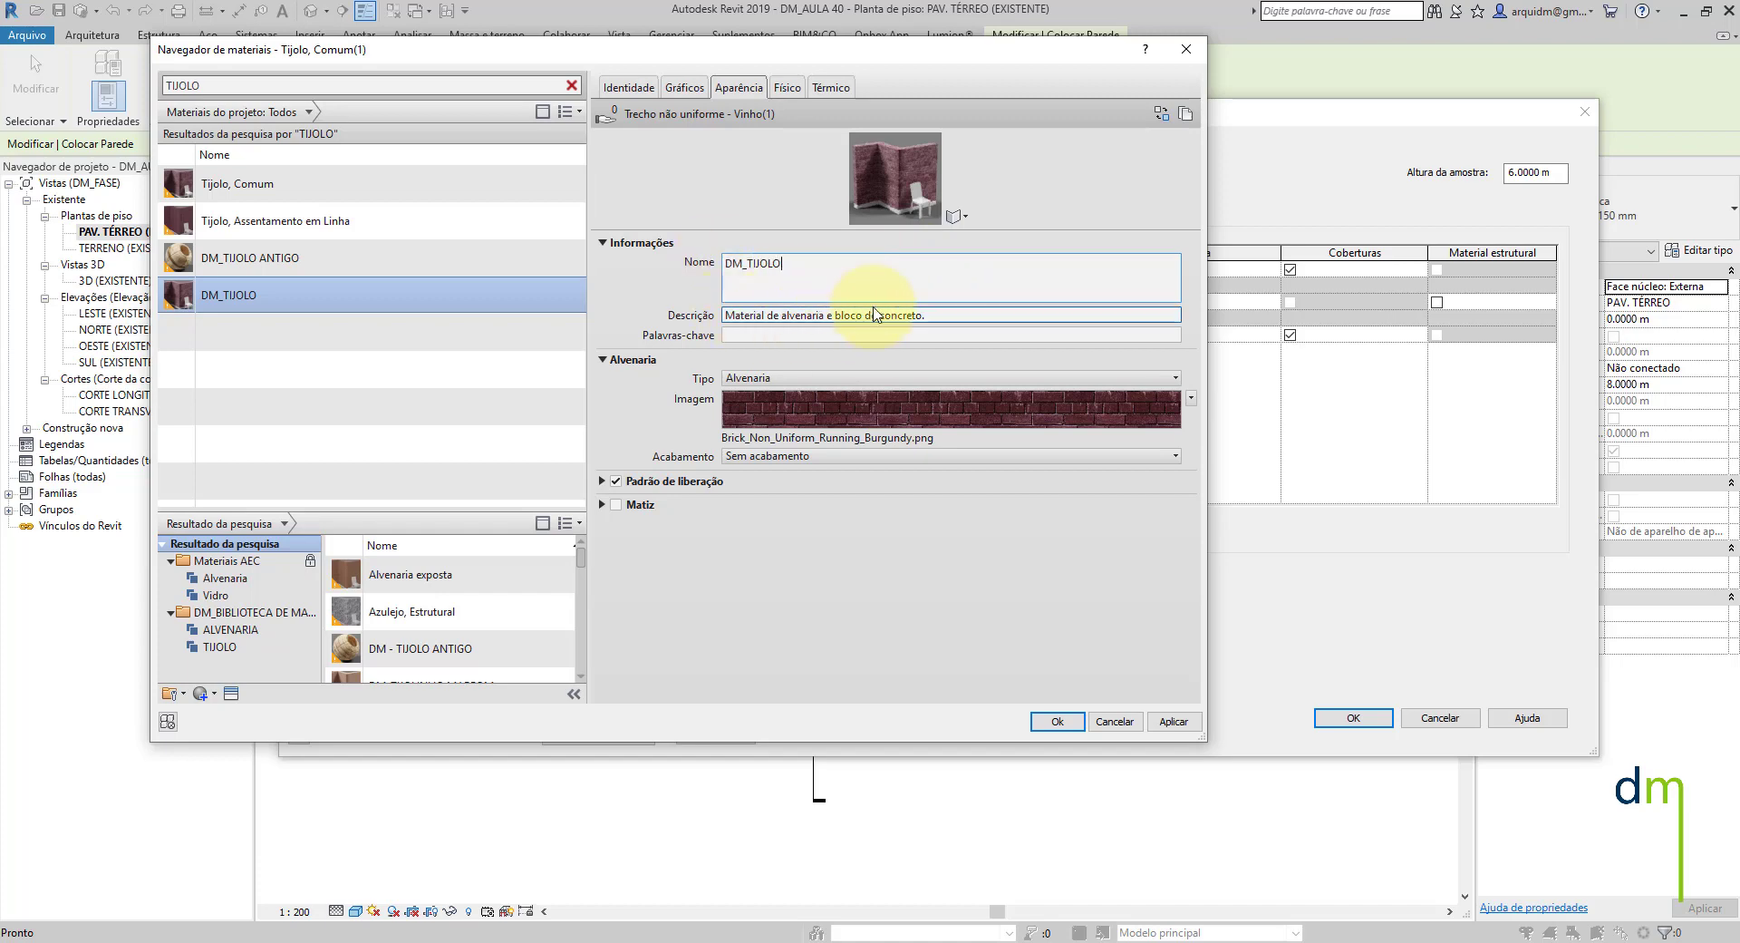
pyautogui.click(952, 314)
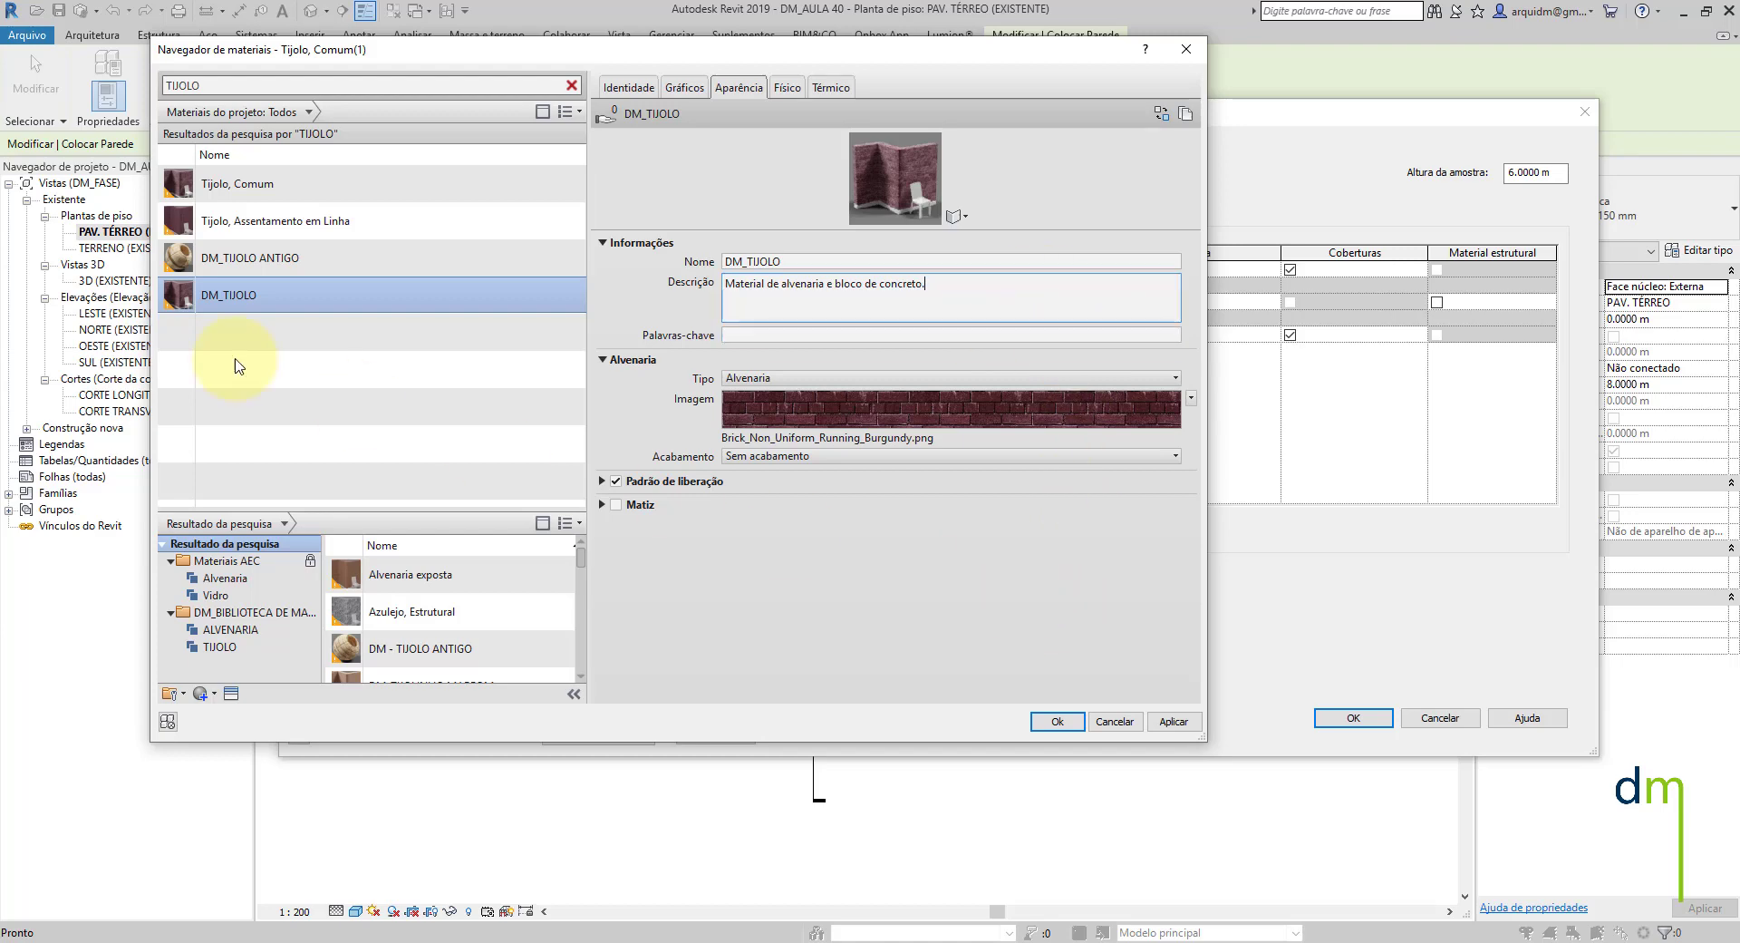
pyautogui.click(1169, 721)
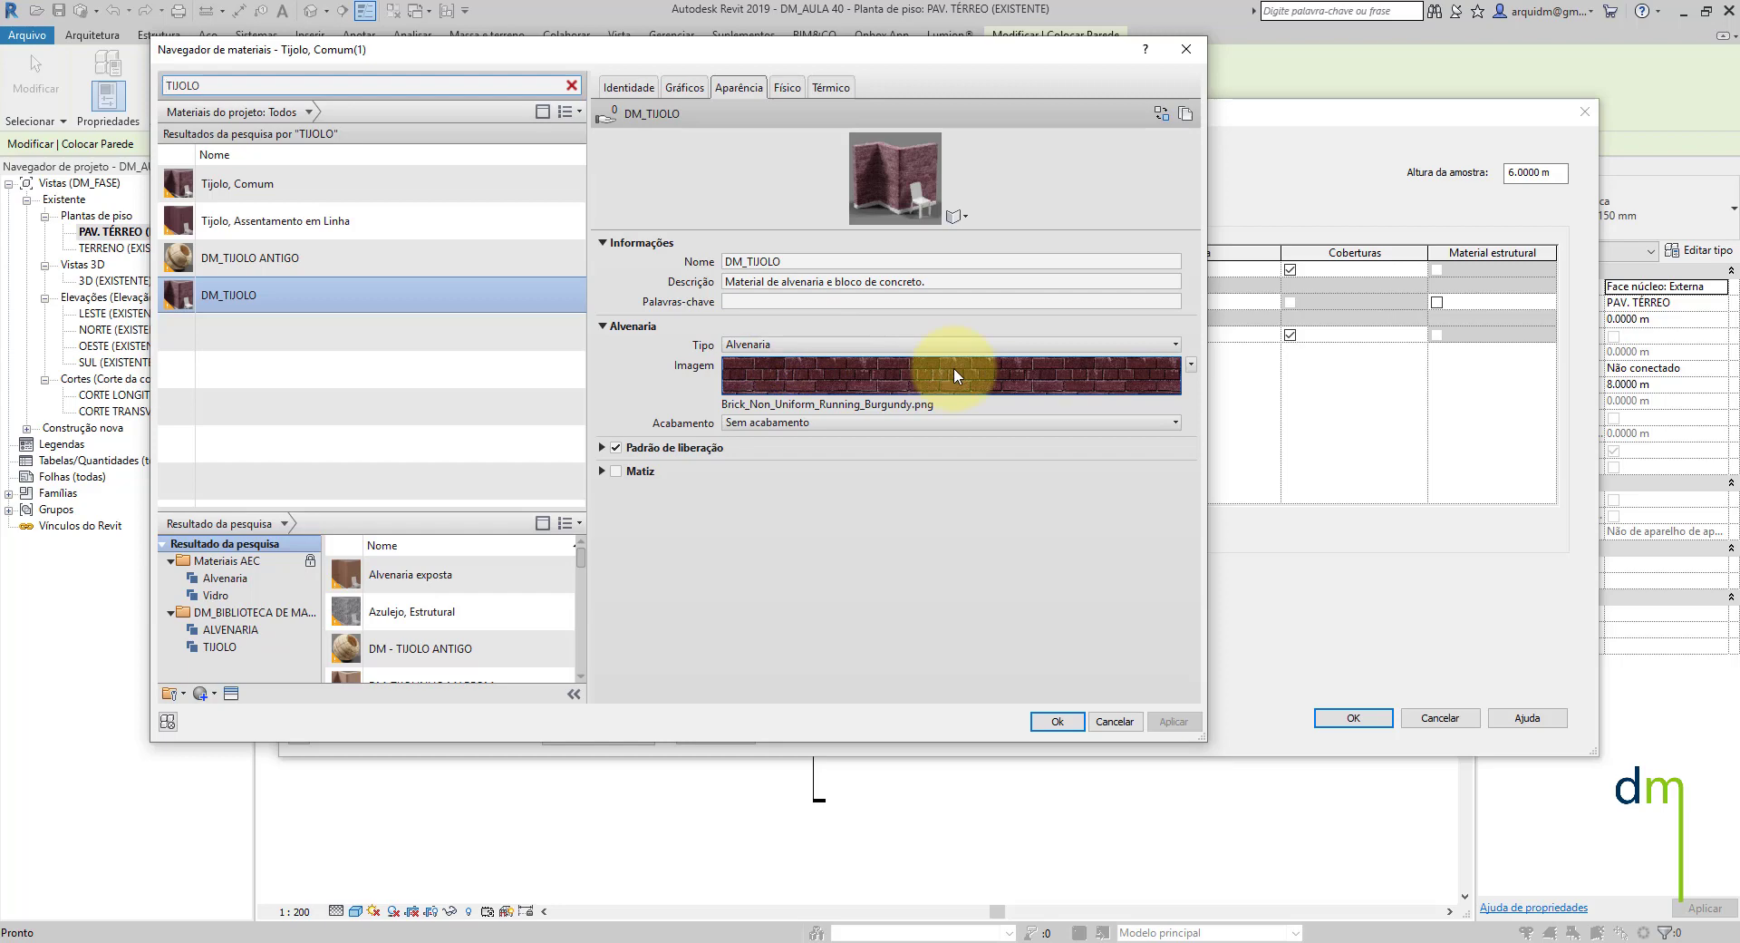
# - Add DM_TIJOLO to ALVENARIA in DM_BIBLIOTECA DE MATERIAIS, replacing the same-named material, and assign it to the structure layer
pyautogui.moveTo(954, 361)
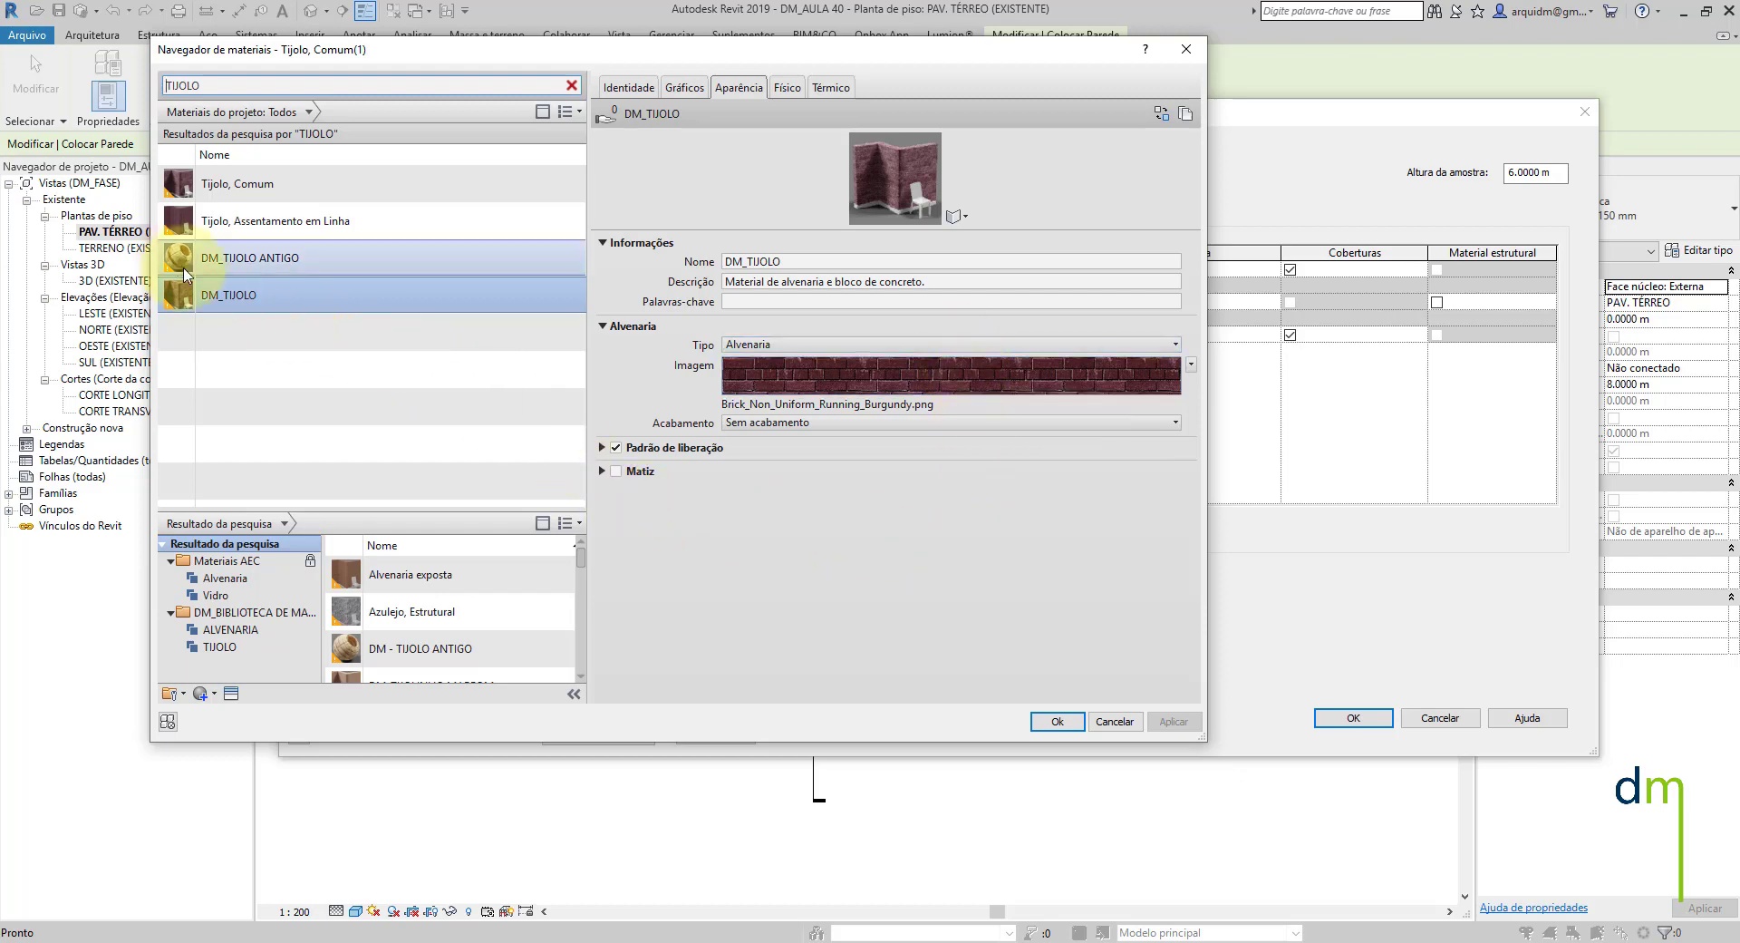
pyautogui.rightClick(264, 300)
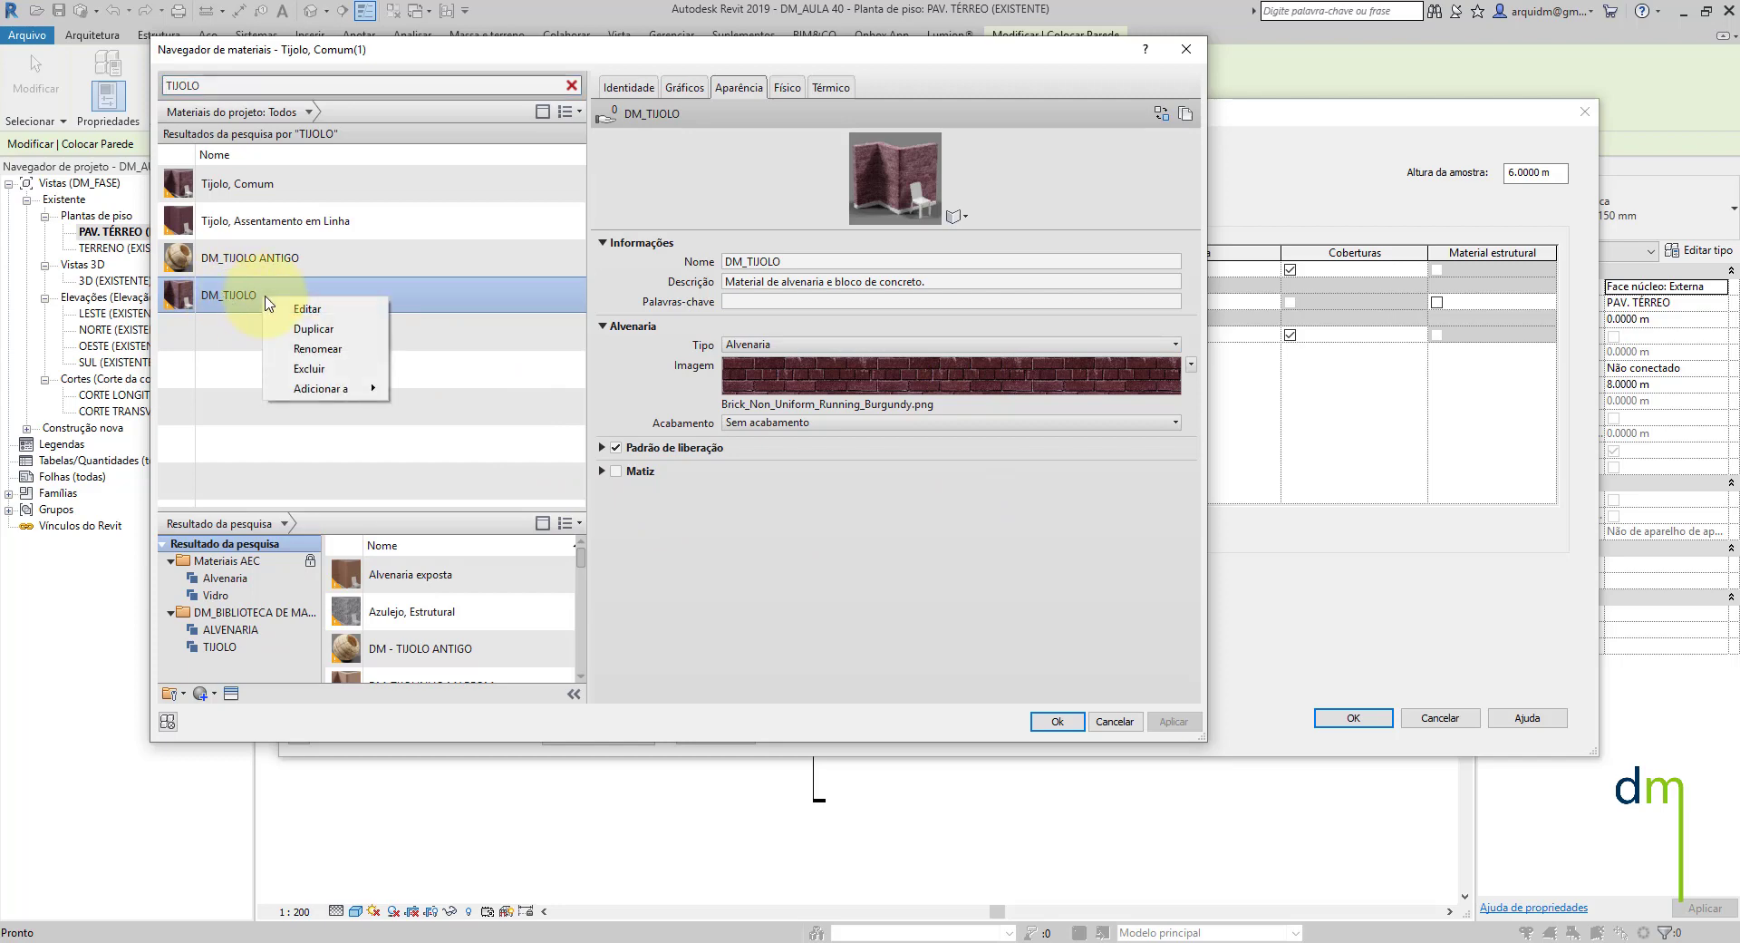
pyautogui.moveTo(330, 388)
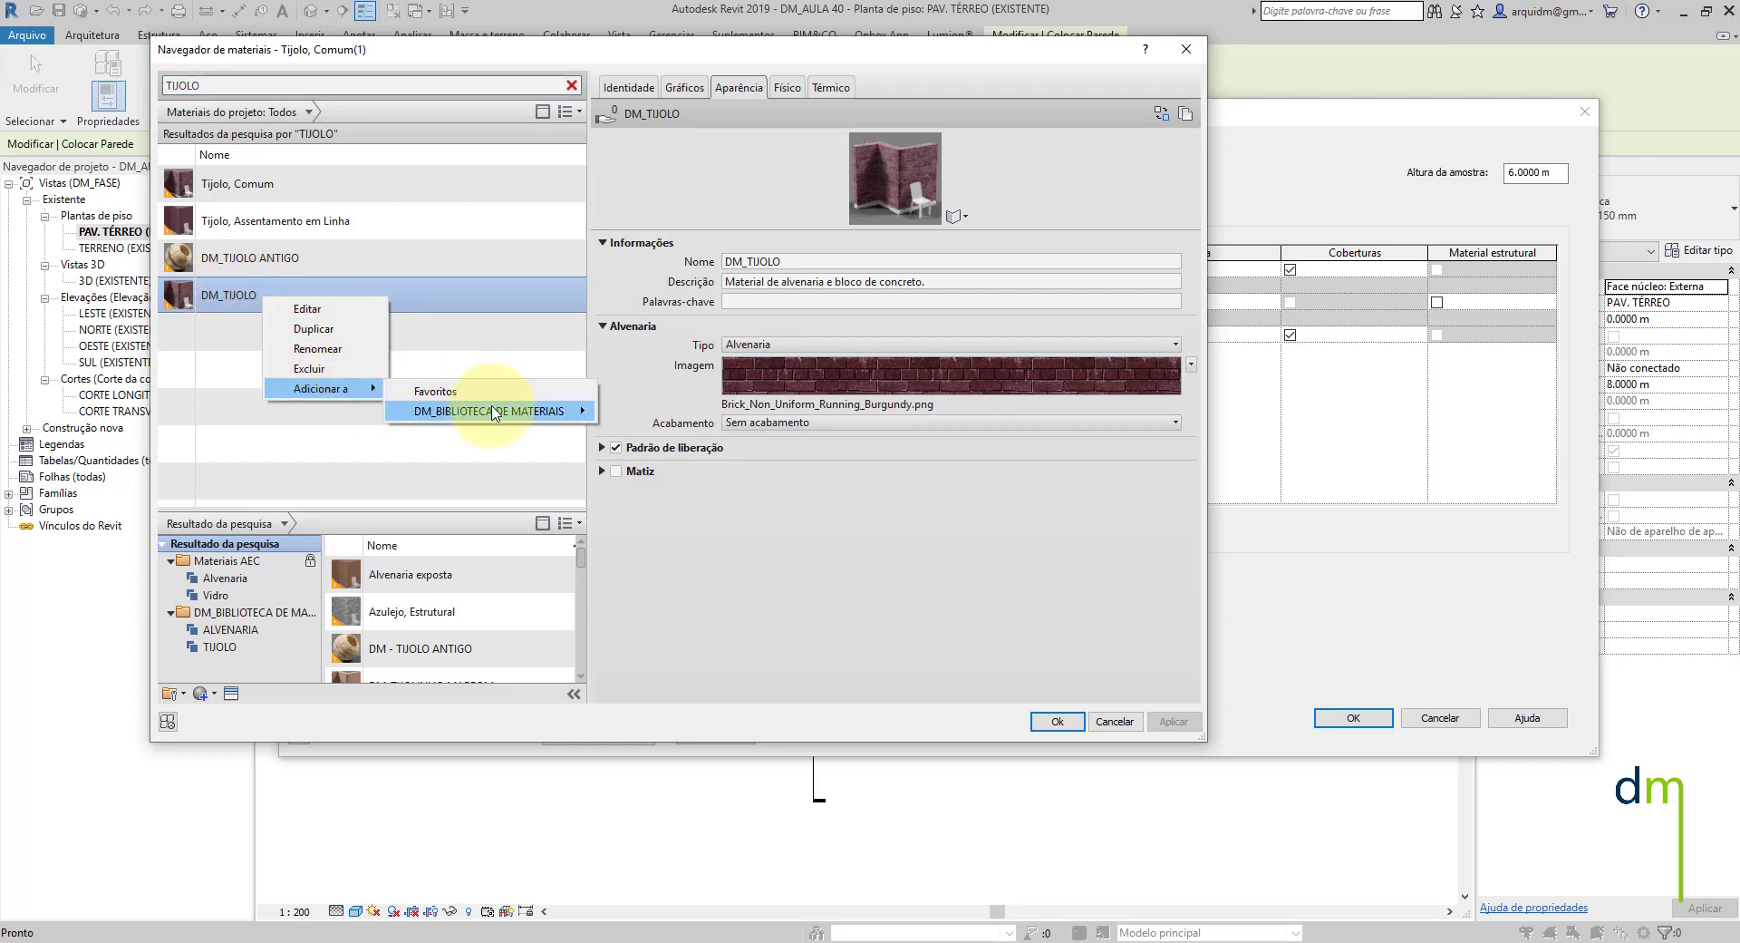
pyautogui.moveTo(493, 413)
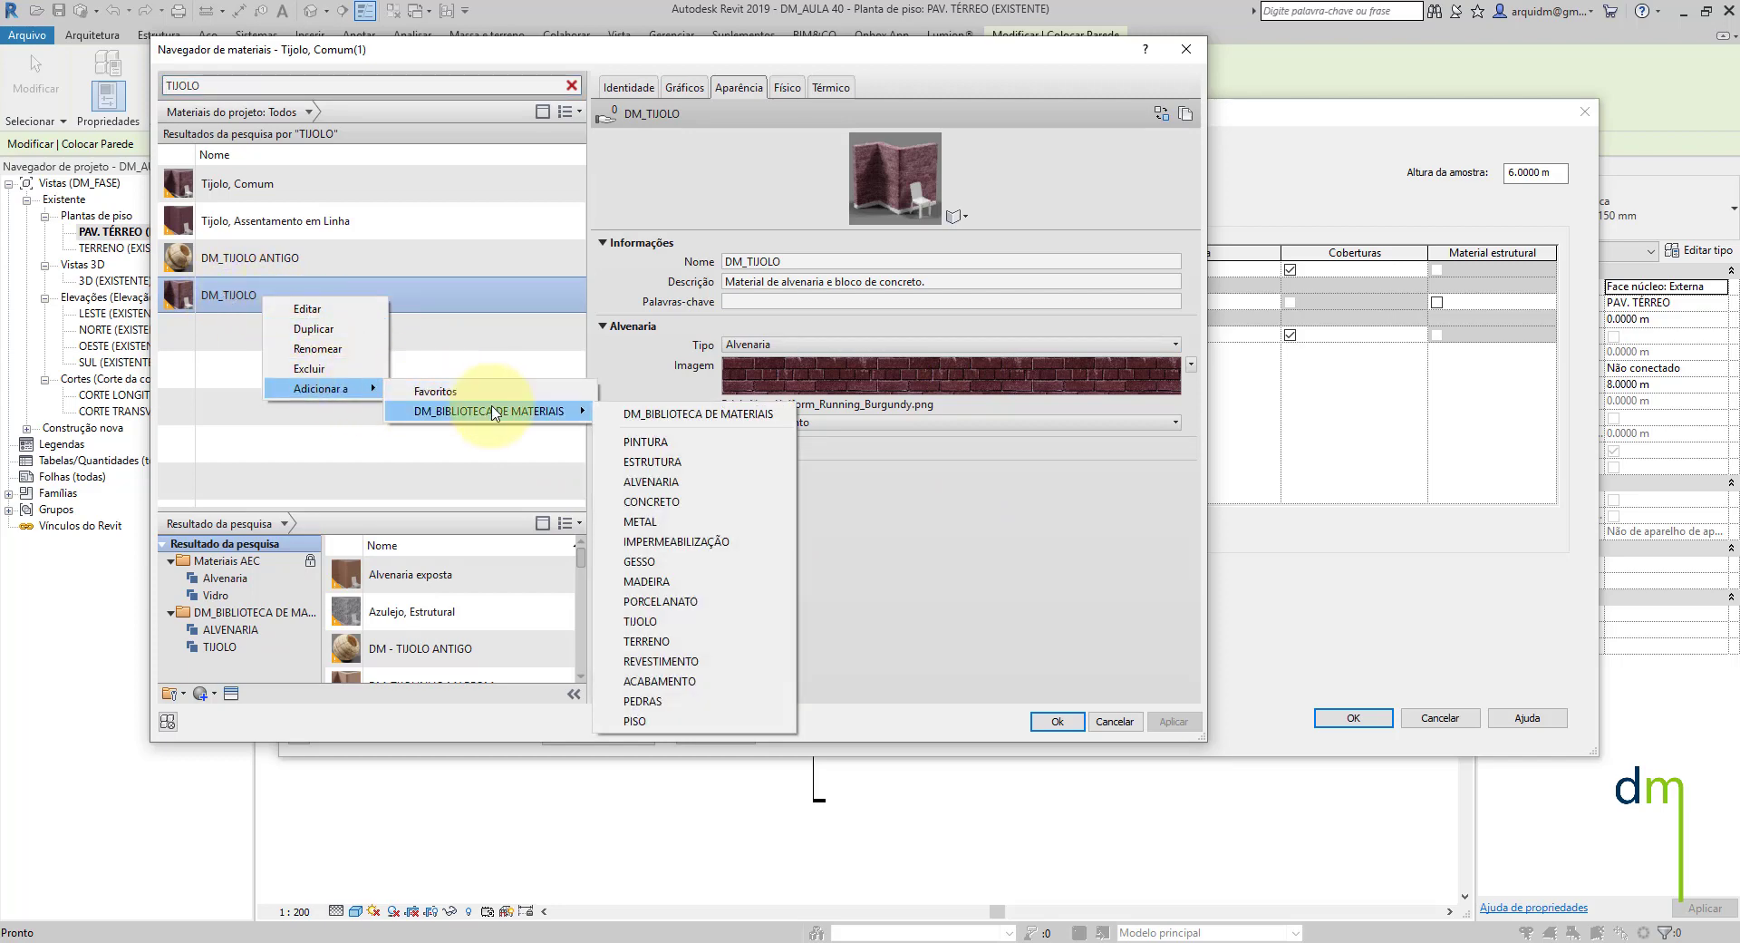
pyautogui.click(667, 481)
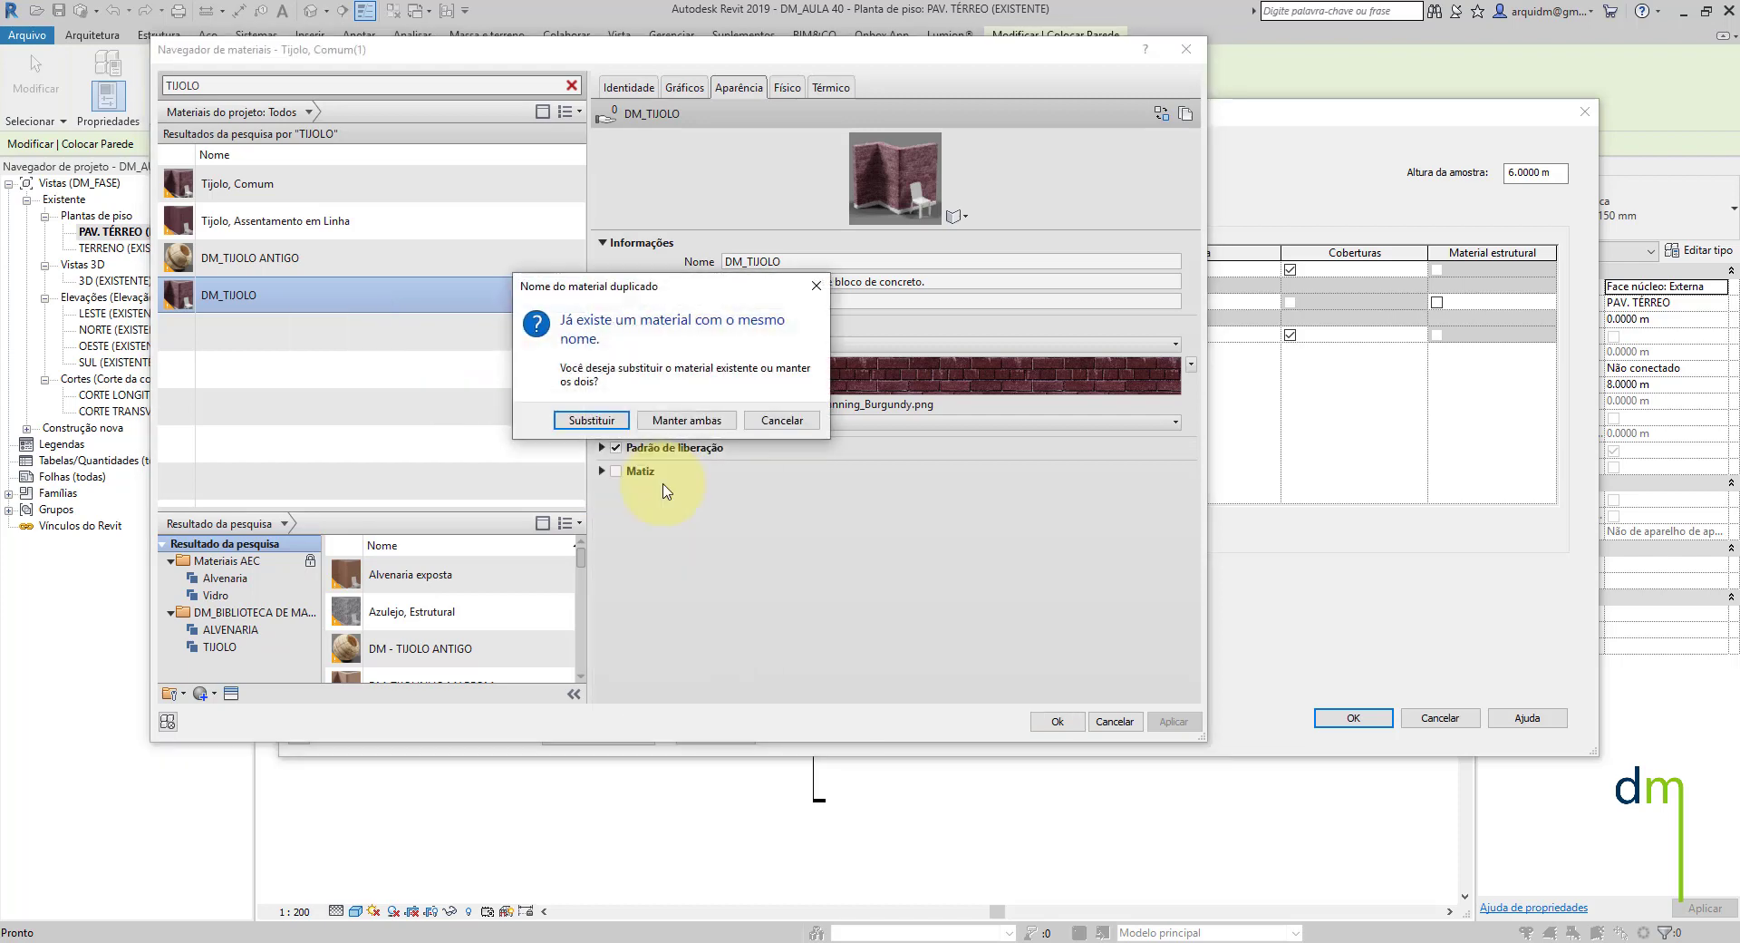
pyautogui.click(591, 421)
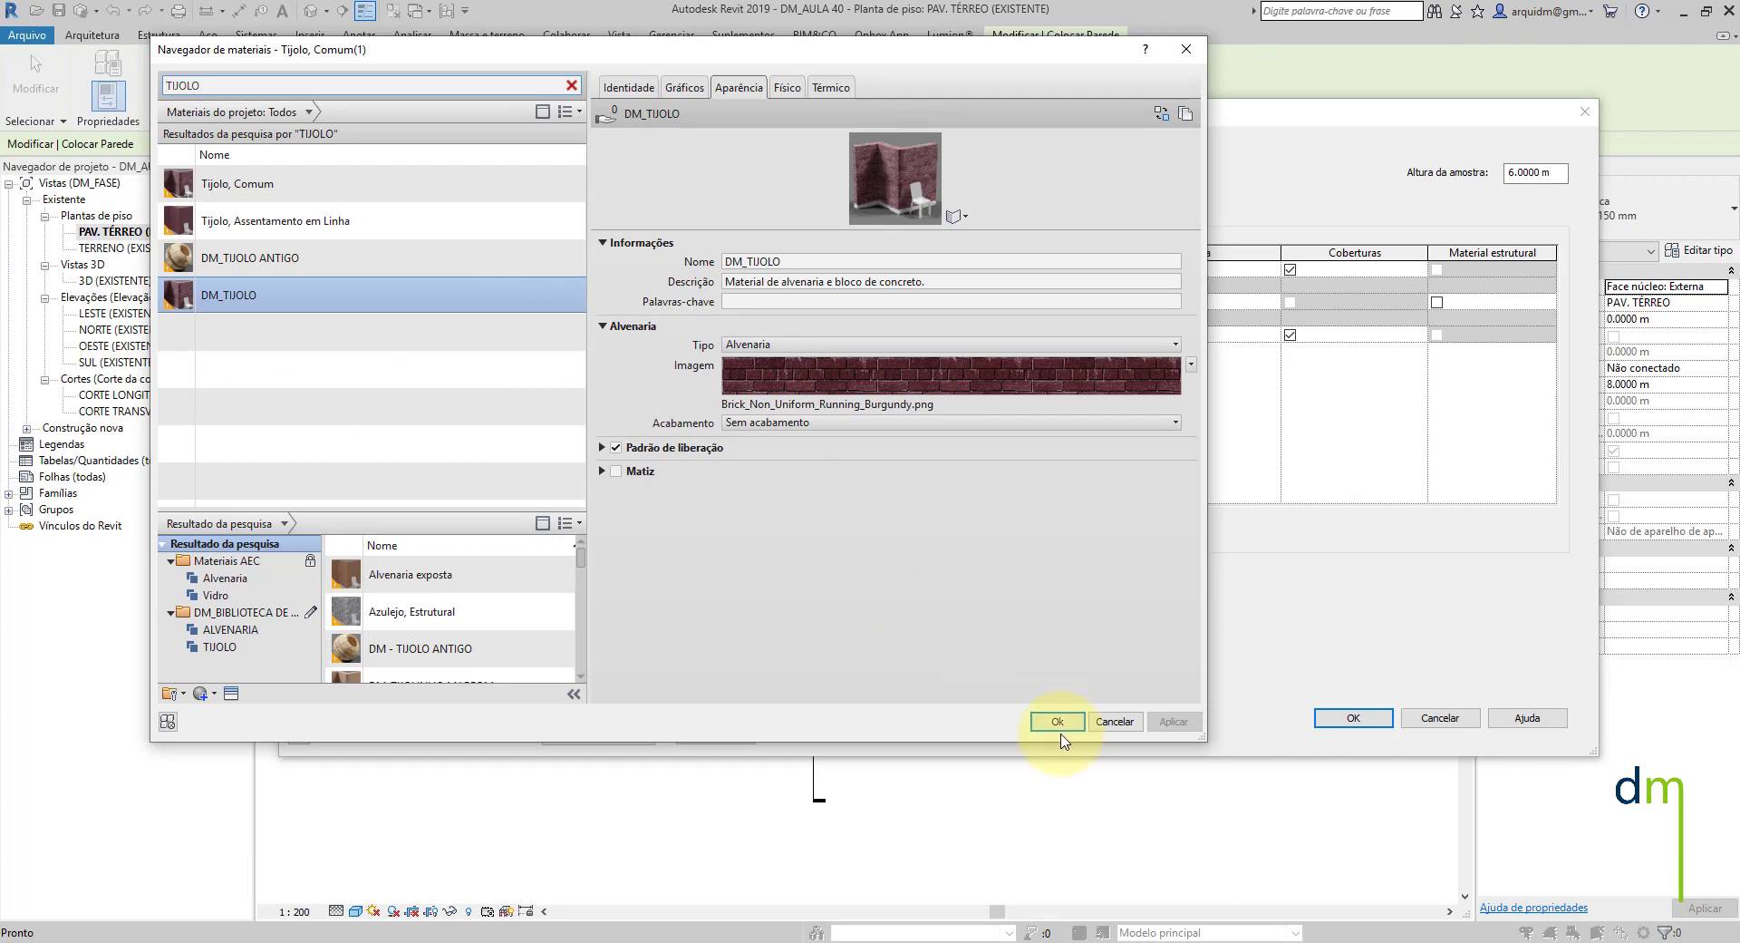
pyautogui.click(1056, 721)
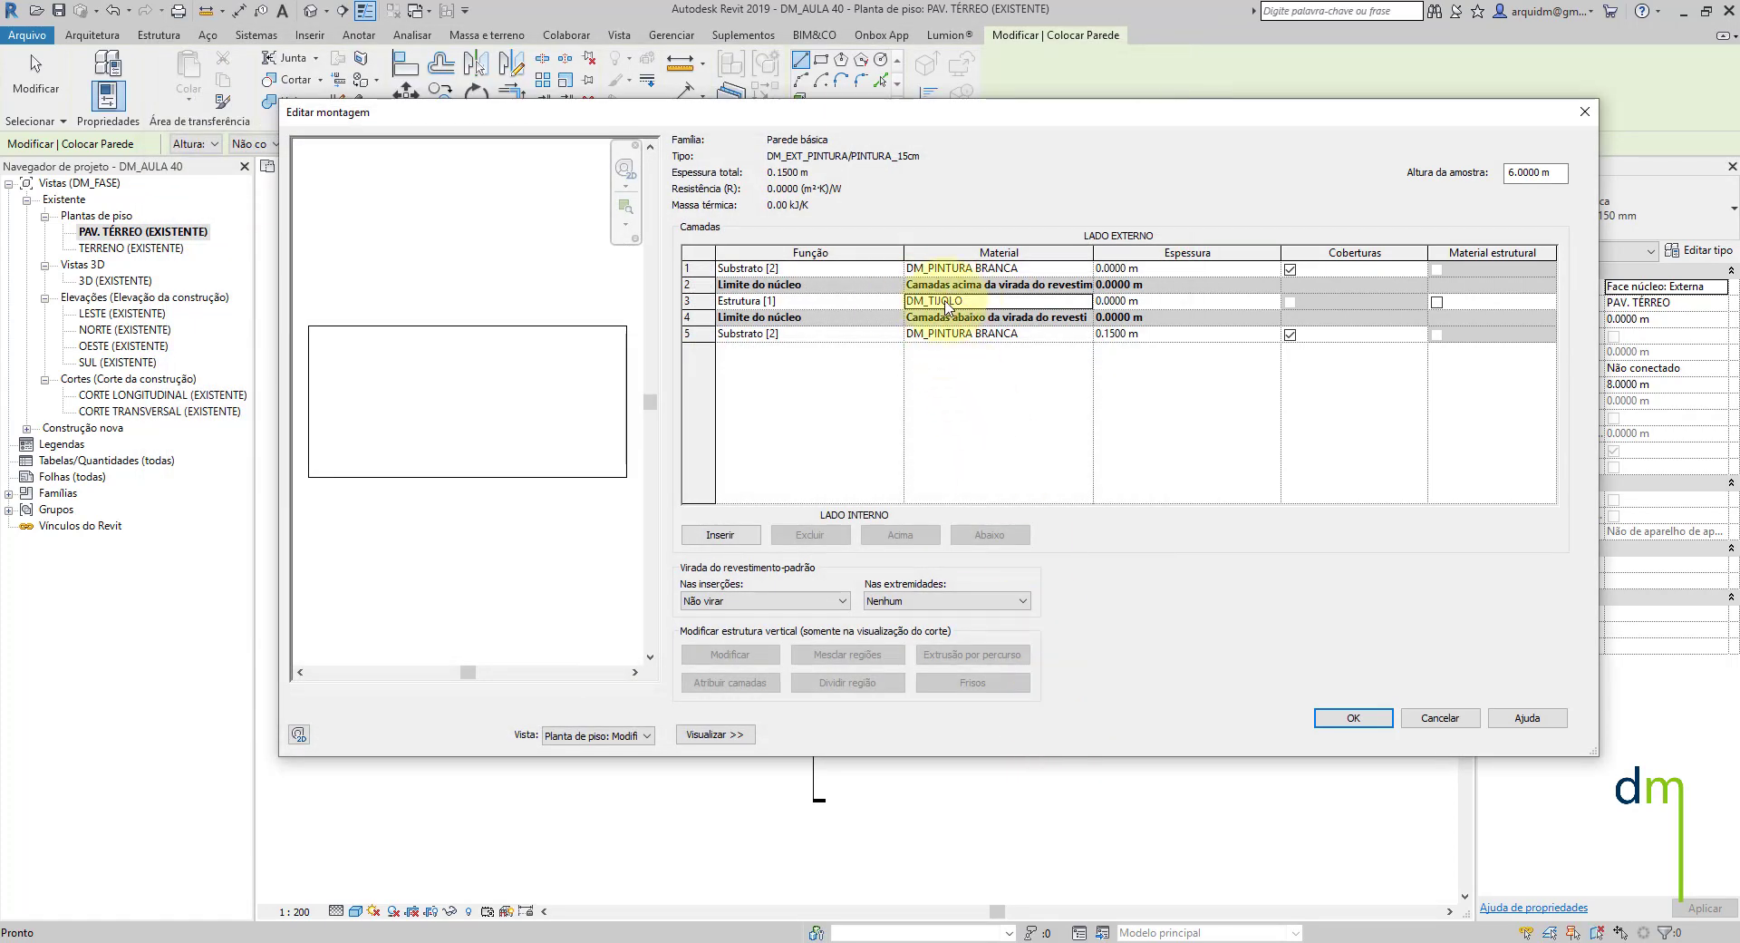
pyautogui.click(987, 307)
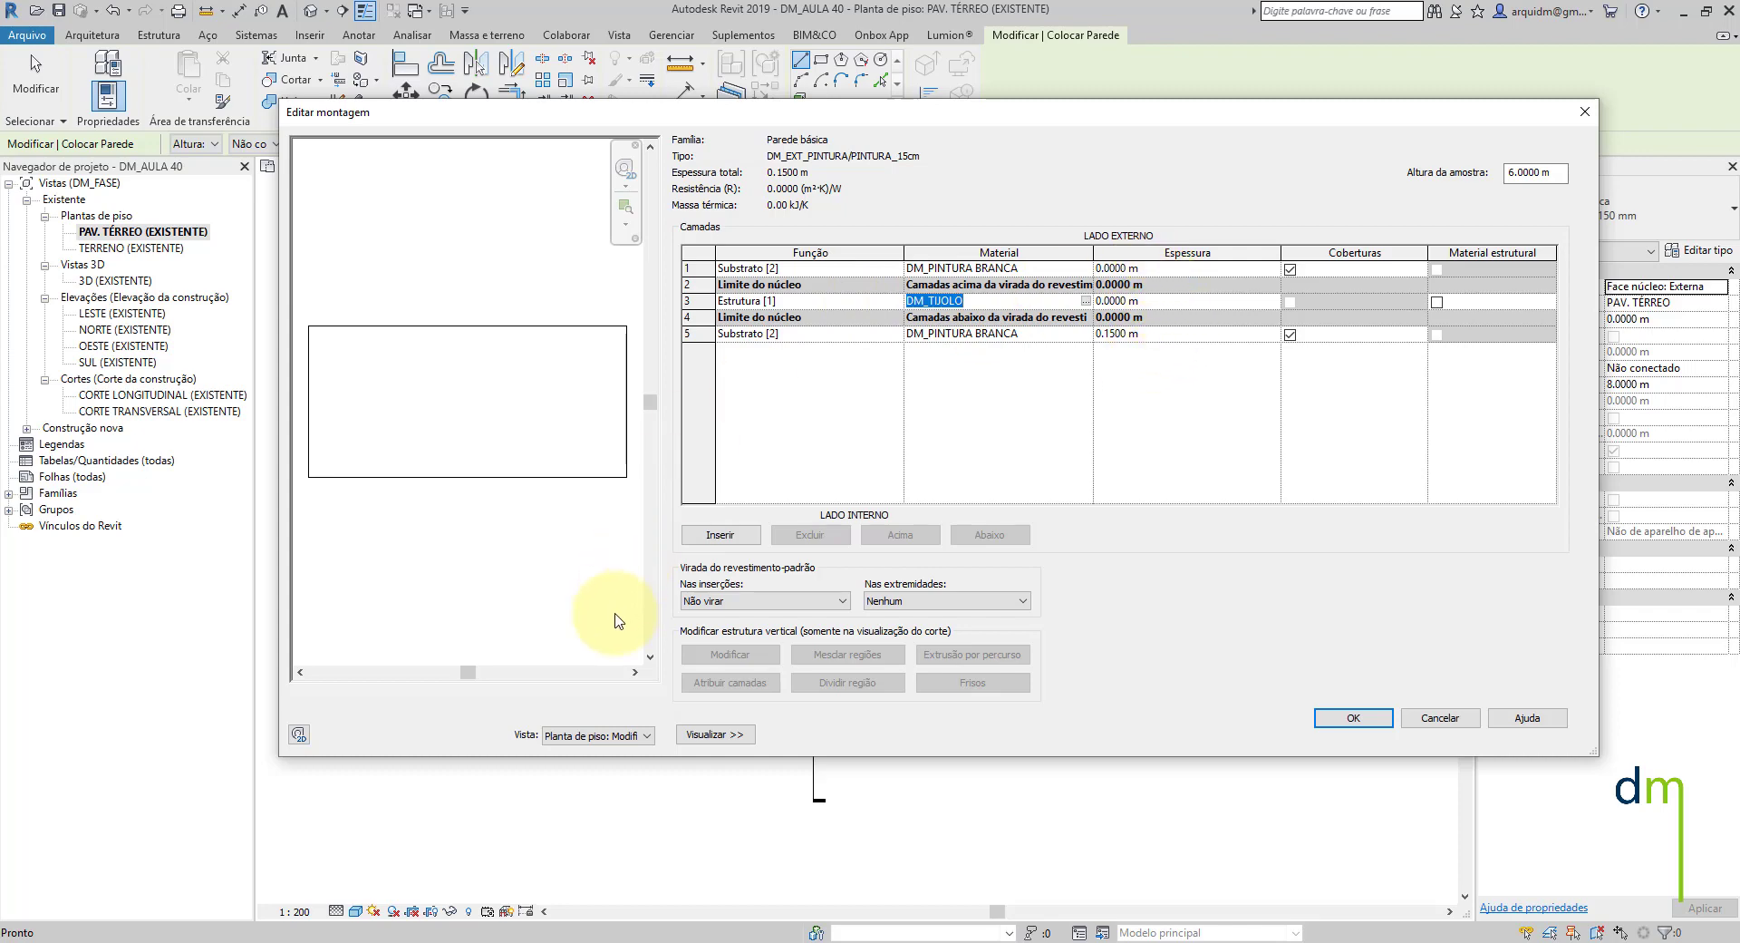
# - Hide the wall preview in the assembly editor and show it again
pyautogui.click(1163, 270)
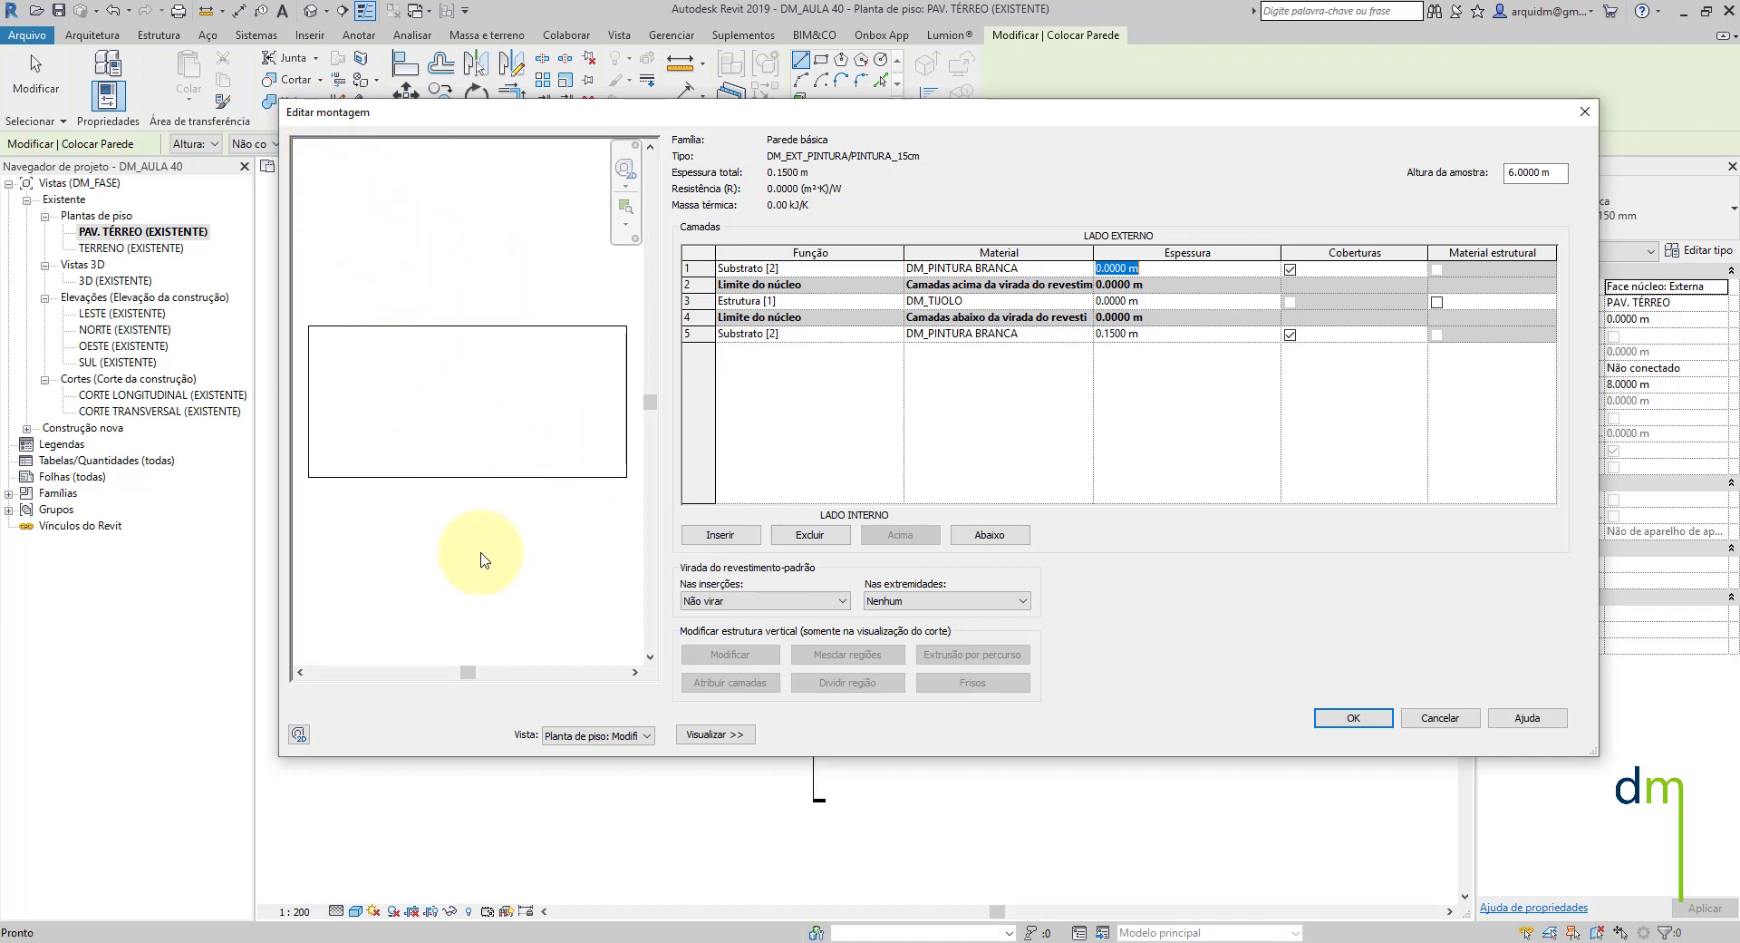
pyautogui.click(716, 734)
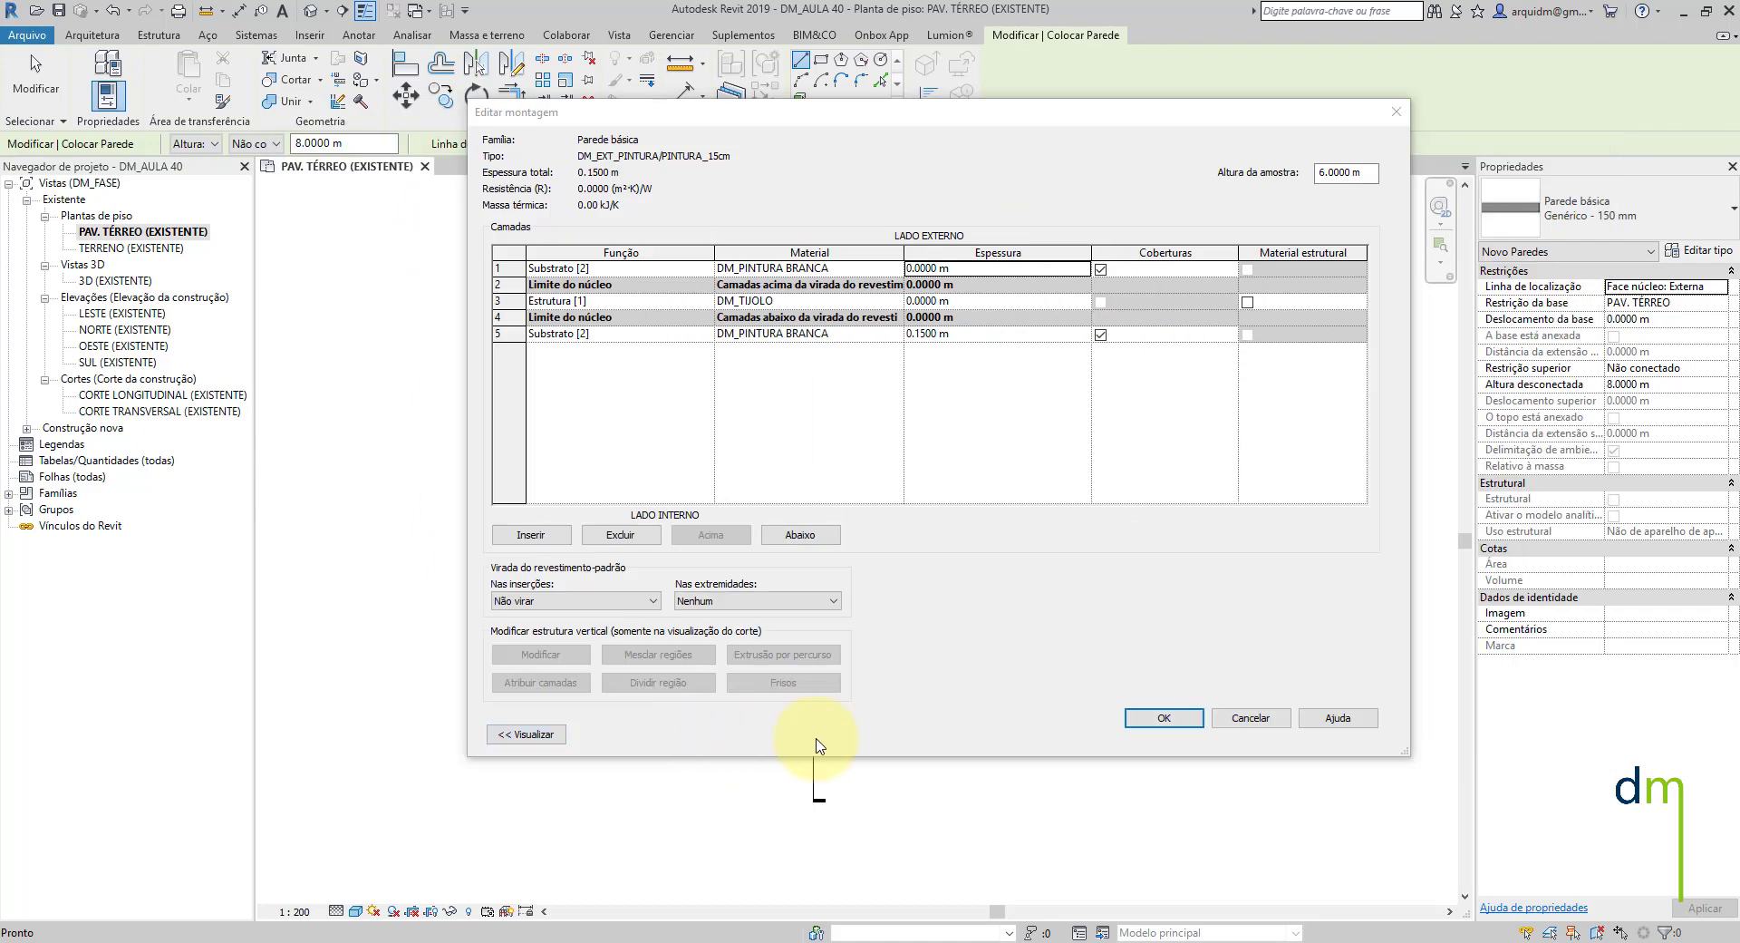
pyautogui.click(530, 734)
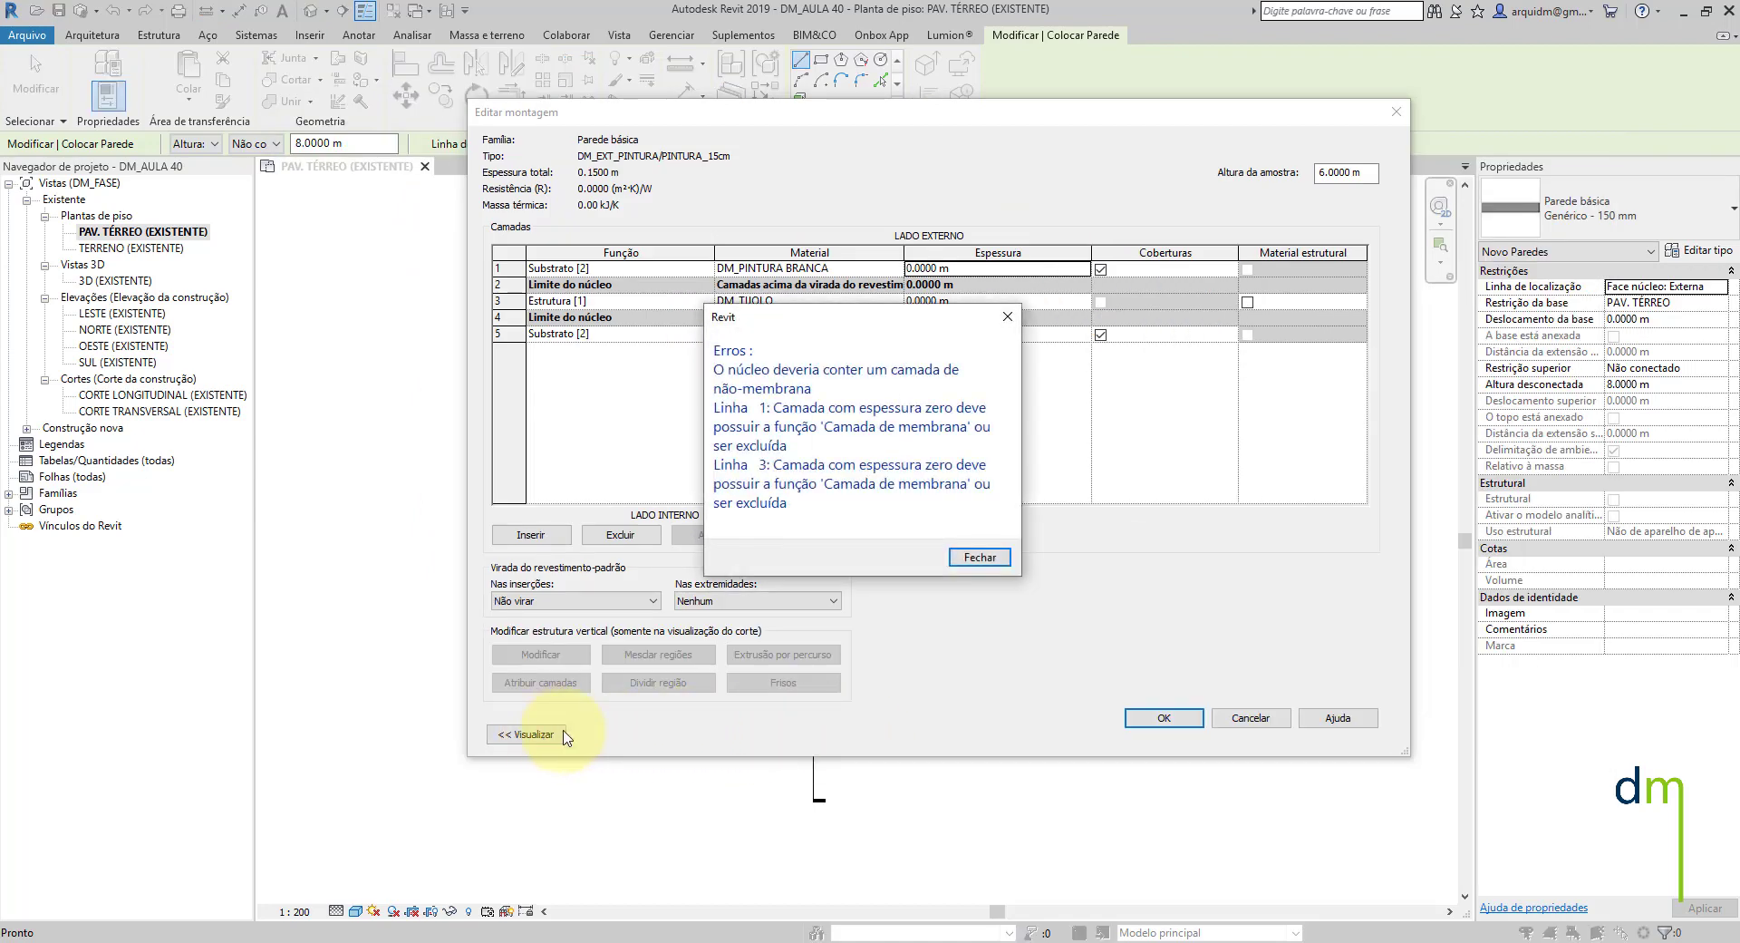
pyautogui.click(979, 557)
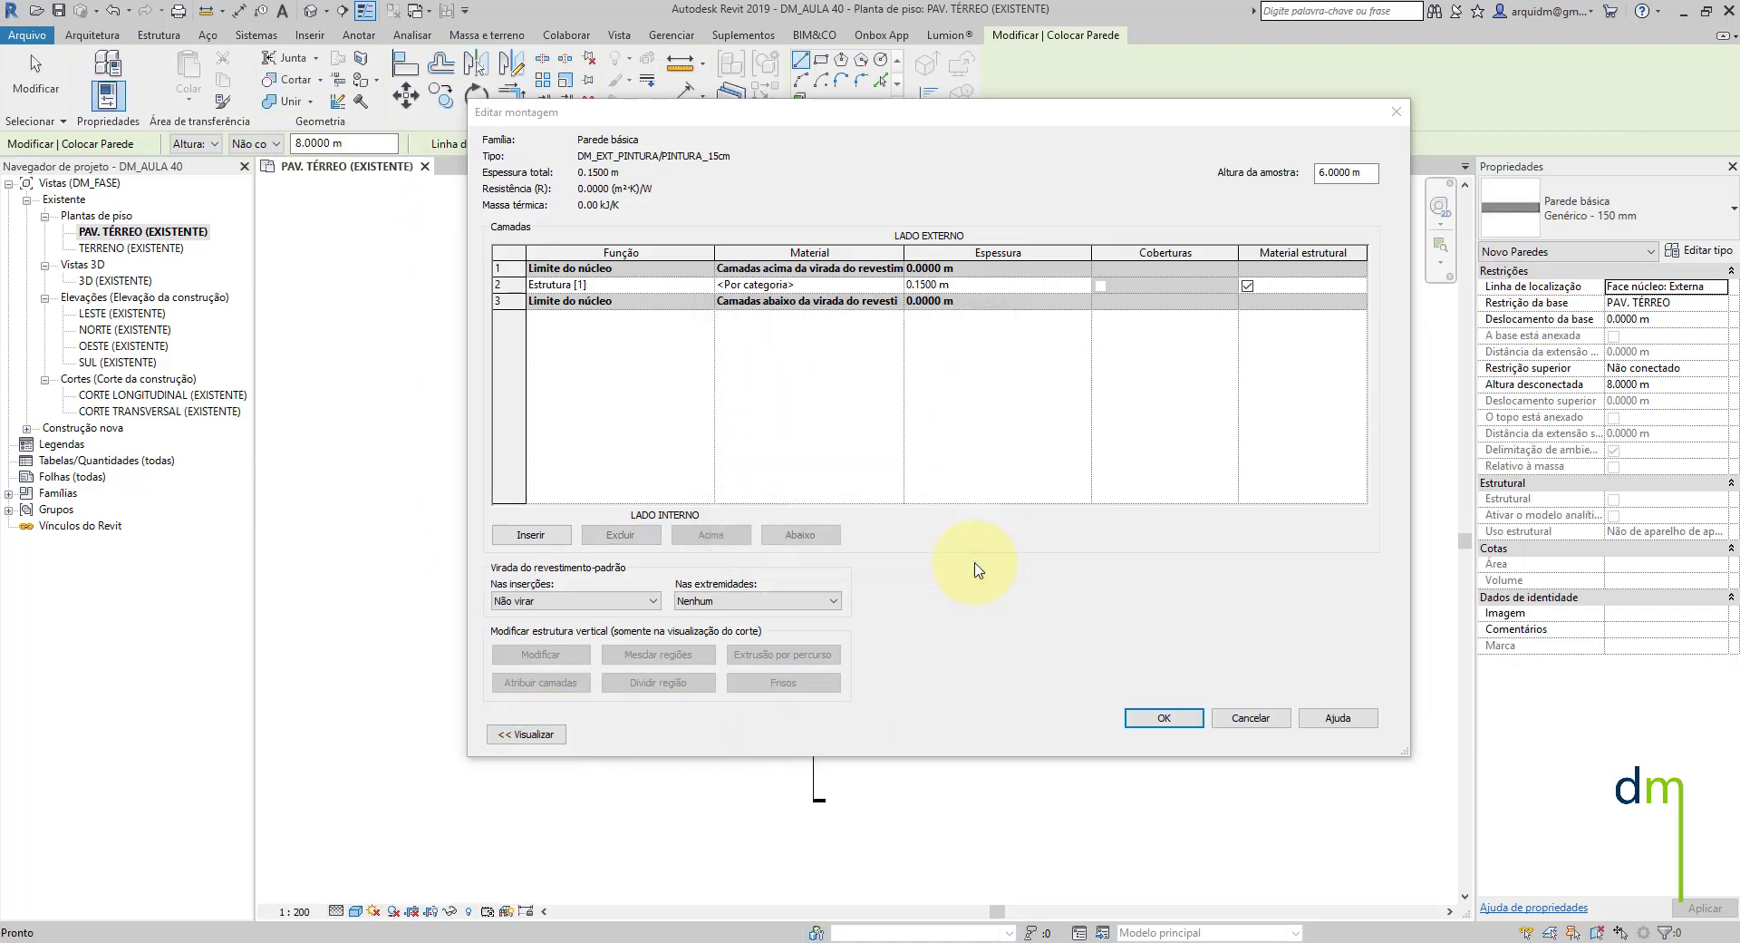
pyautogui.click(530, 735)
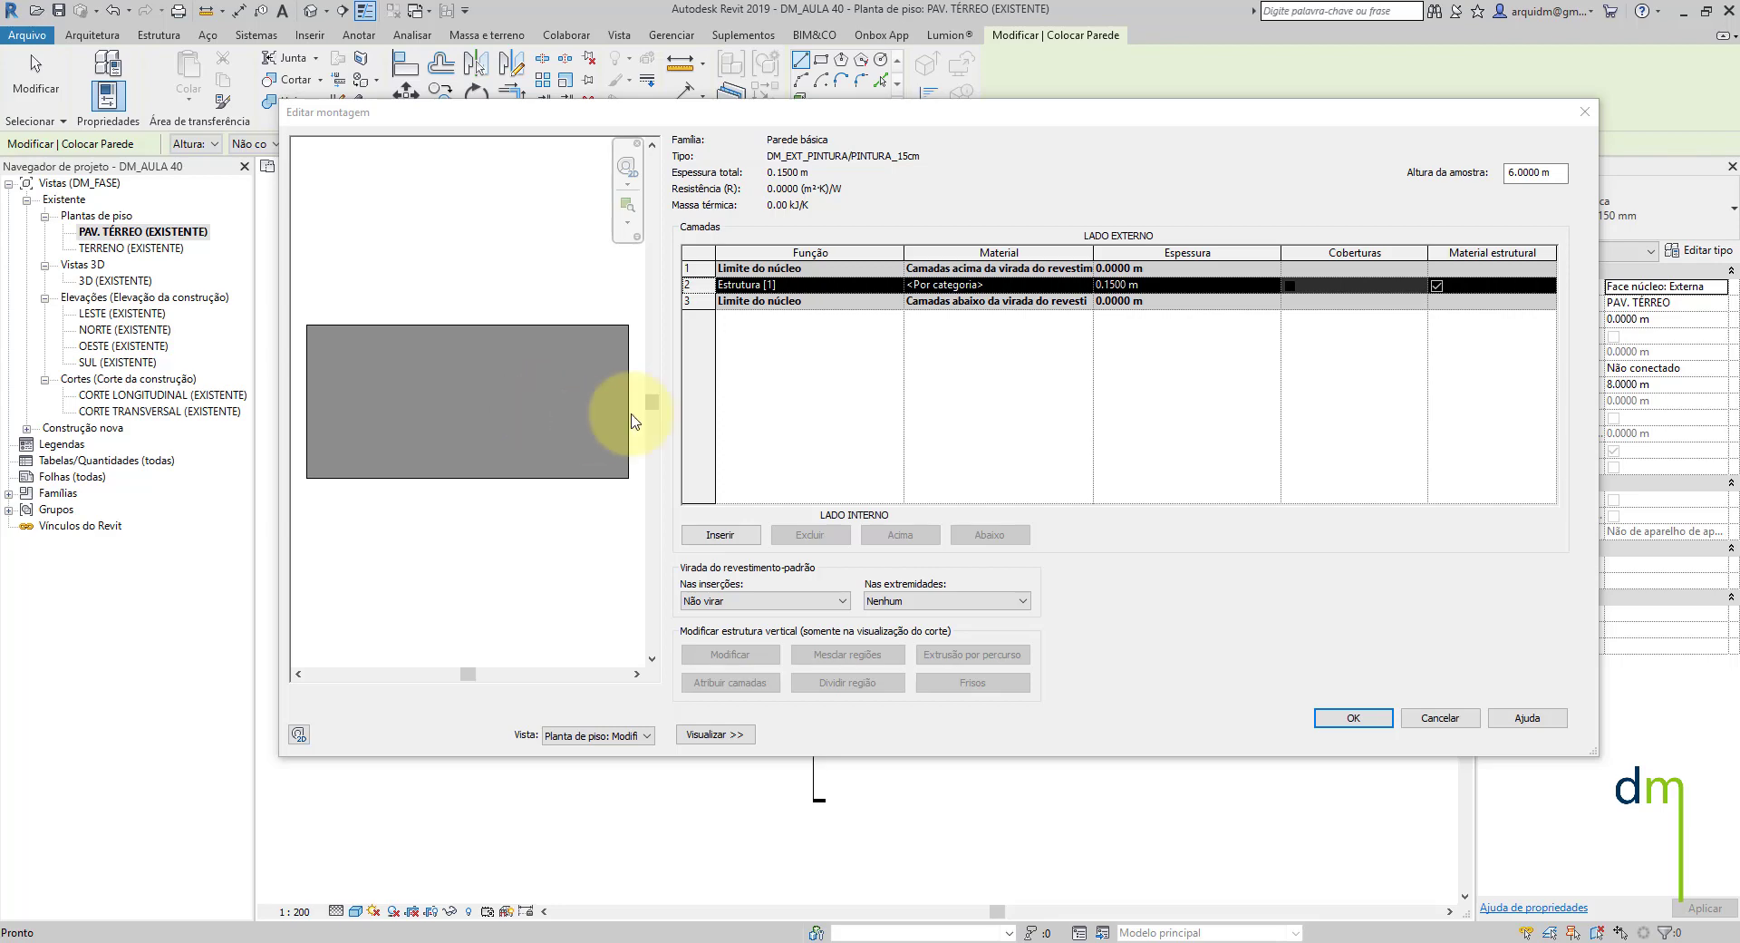
# - Insert two layers in the wall assembly, placing one above the exterior core boundary and the 0.15 m layer below the interior core boundary
pyautogui.click(719, 534)
pyautogui.click(720, 535)
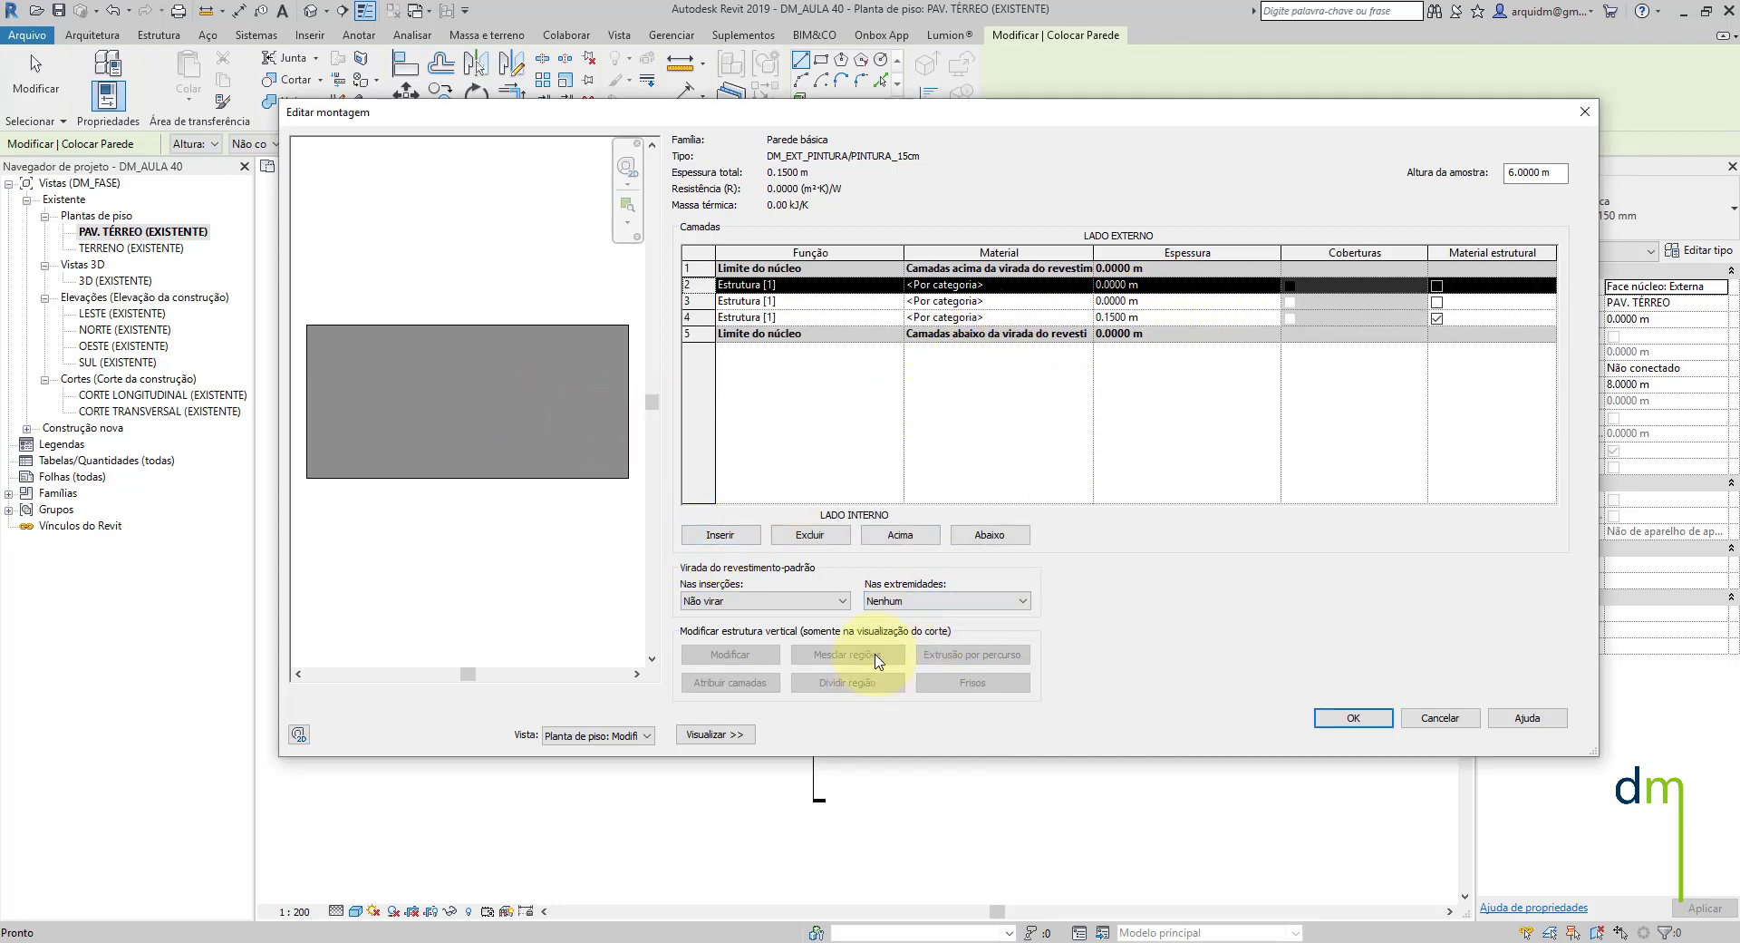
pyautogui.click(900, 535)
pyautogui.click(961, 317)
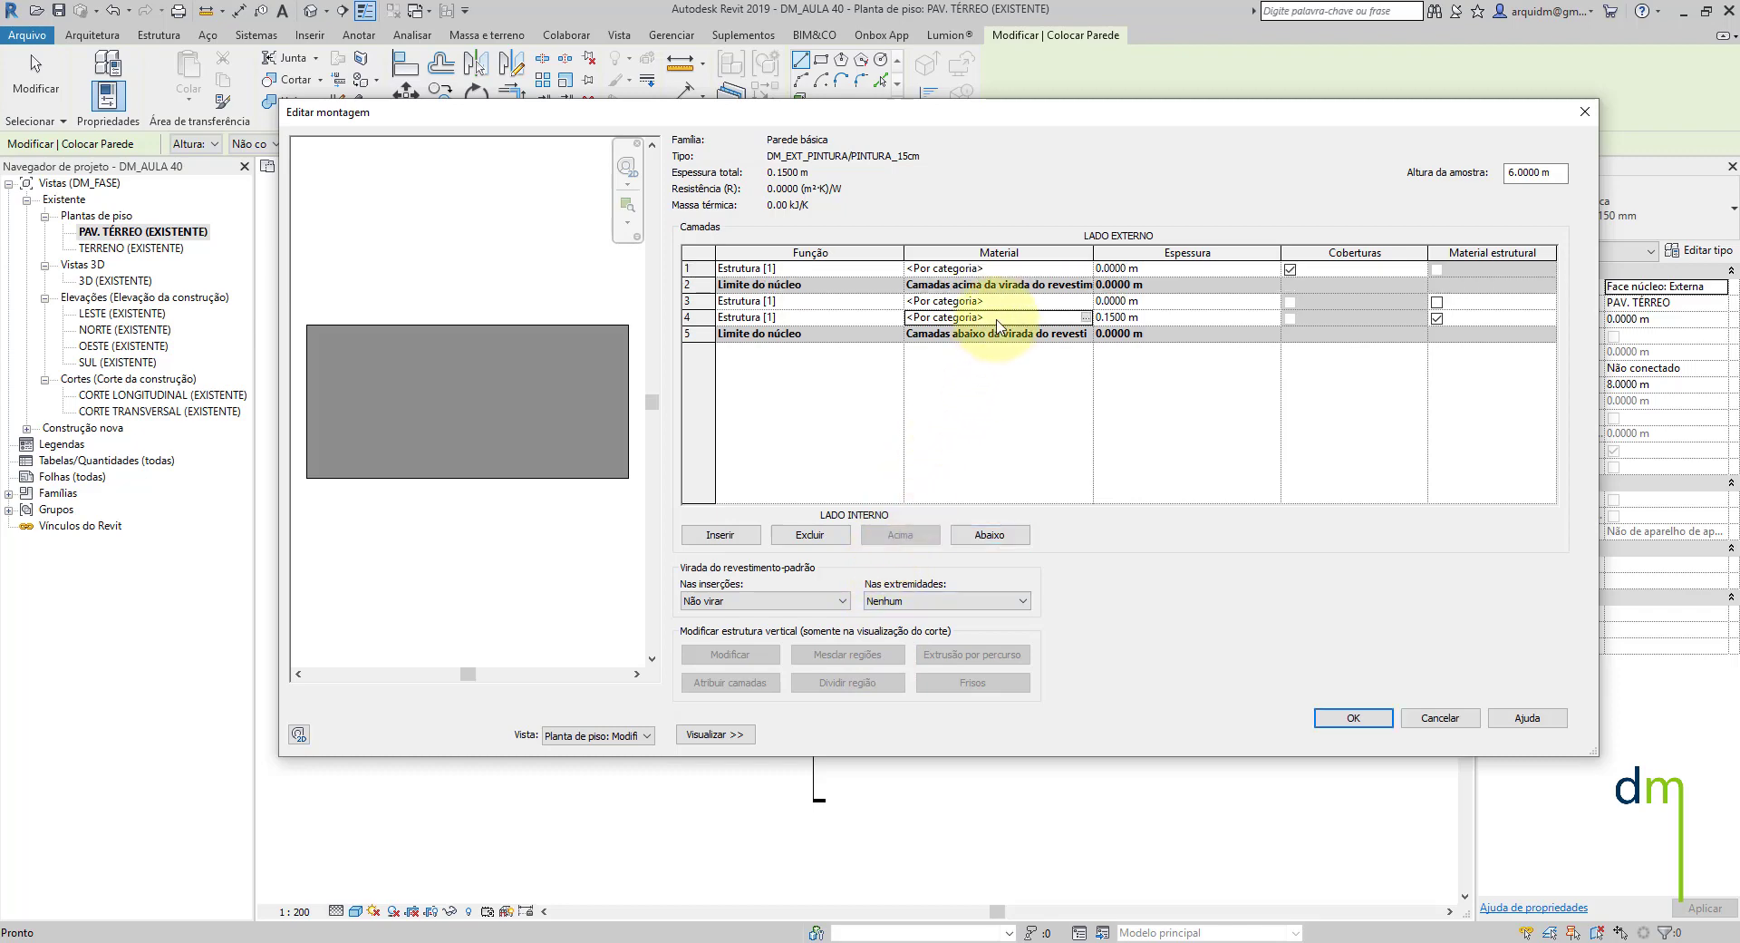
pyautogui.click(990, 535)
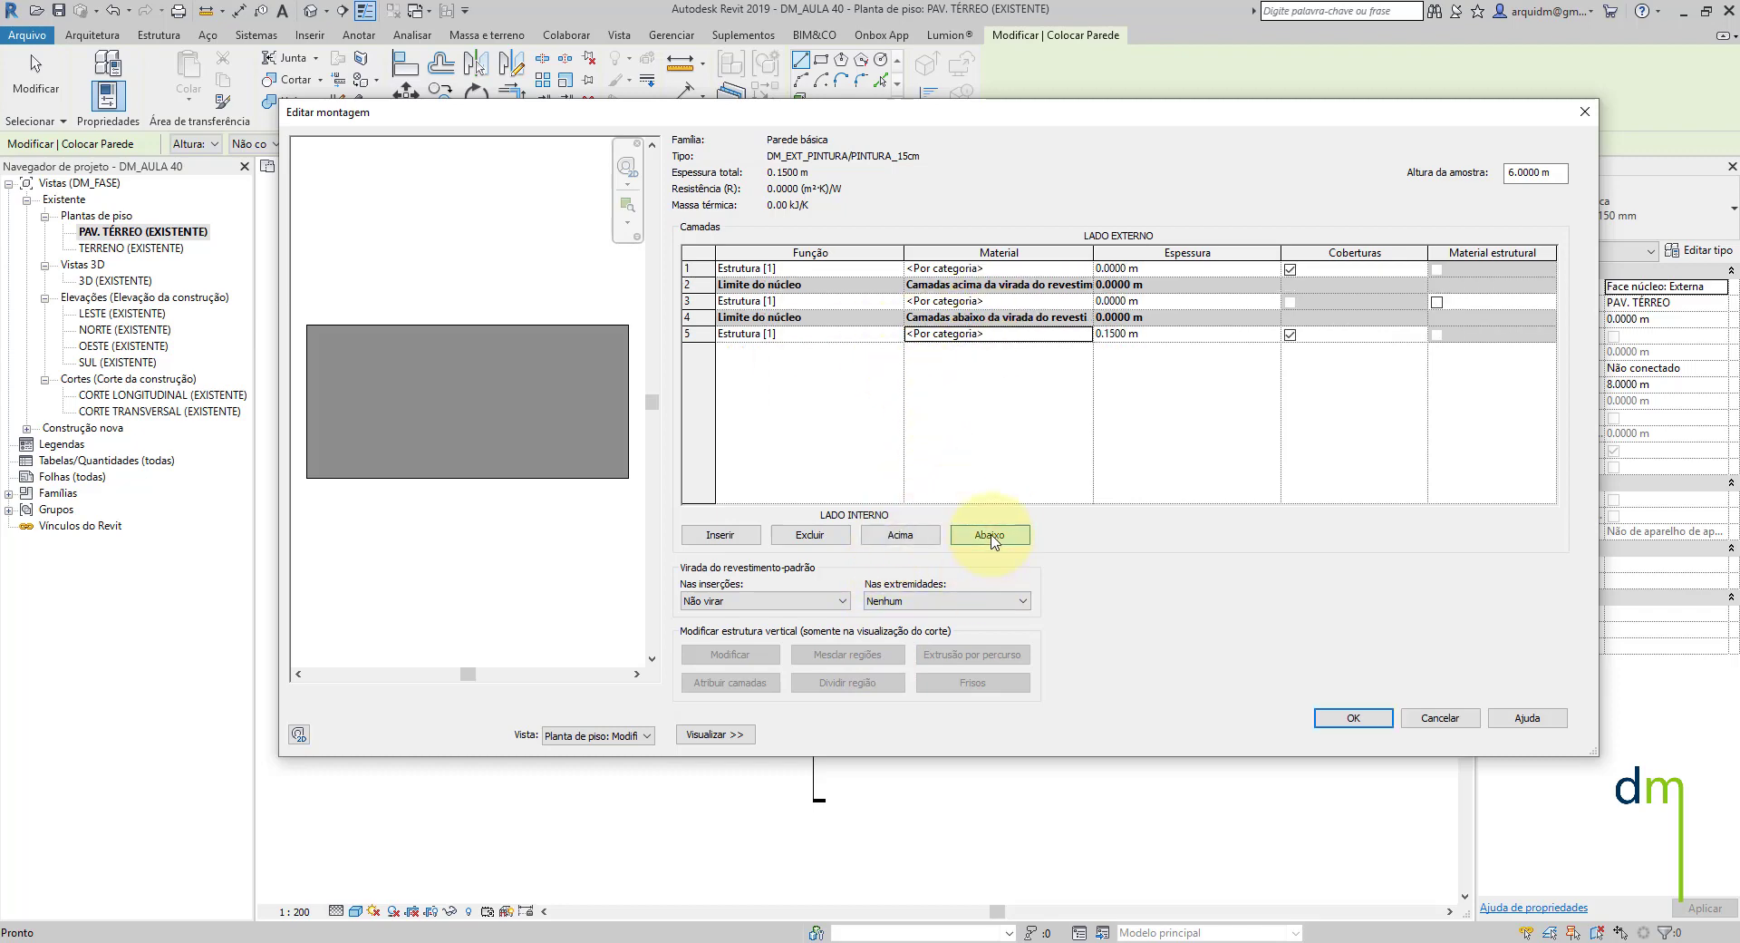
# - Set the function of the layers outside both core boundaries to Substrato [2], keeping the core layer as Estrutura [1]
pyautogui.click(815, 333)
pyautogui.click(895, 333)
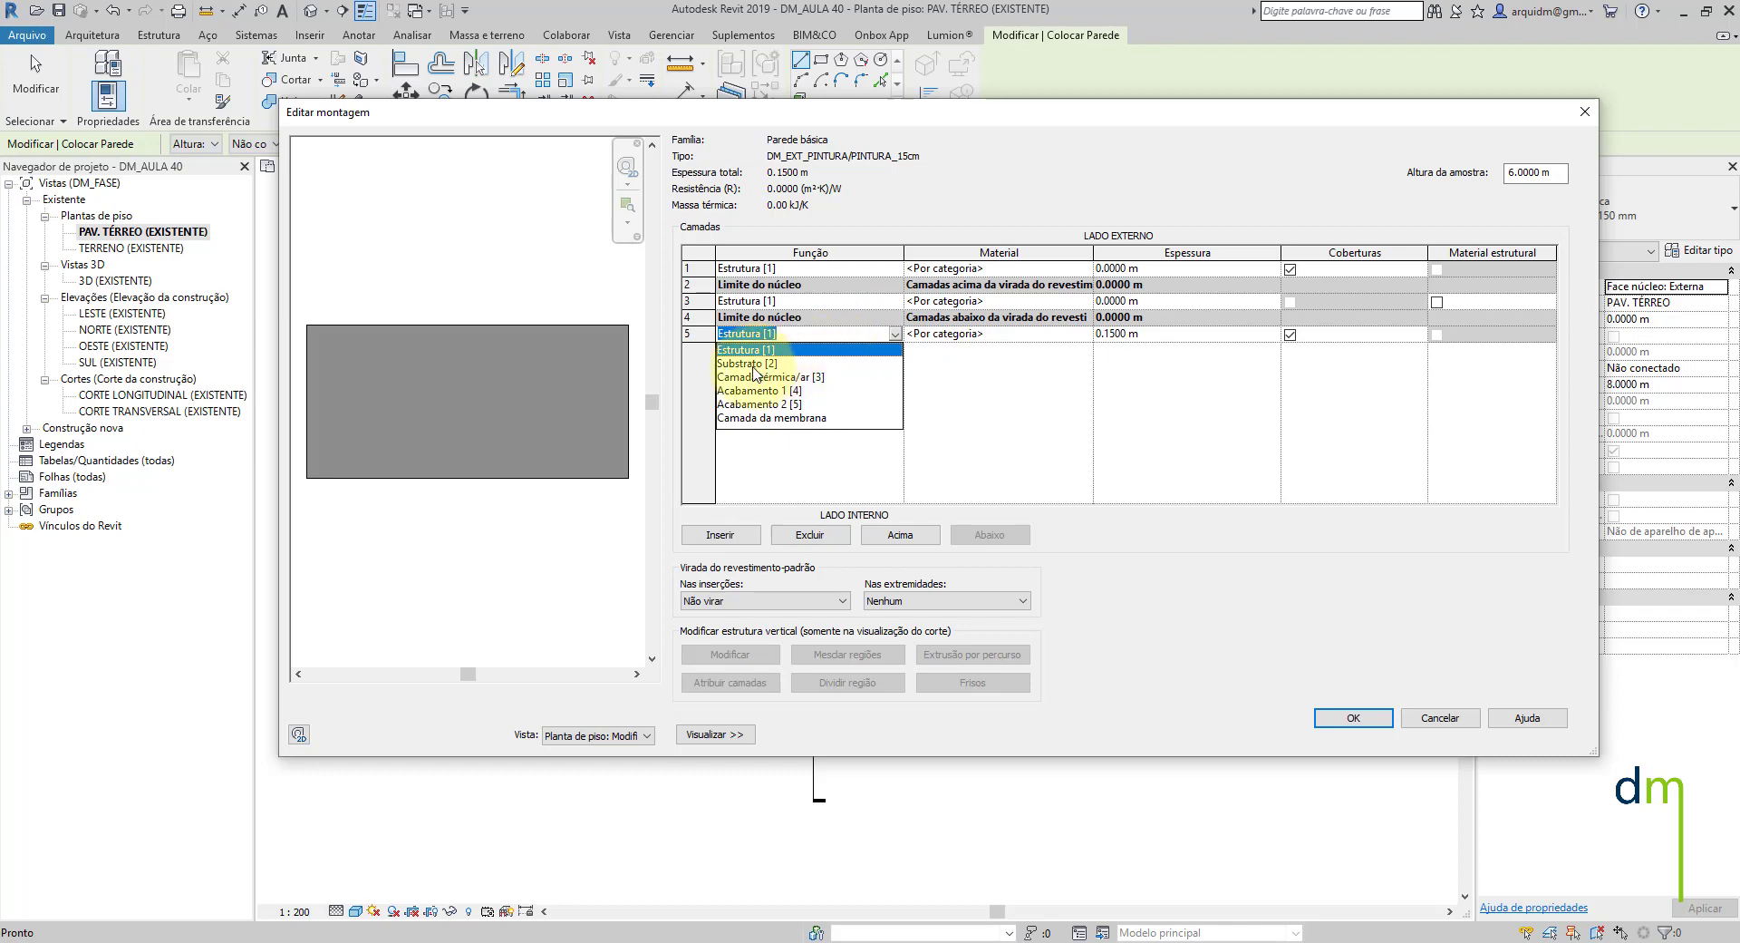
pyautogui.click(798, 363)
pyautogui.click(893, 270)
pyautogui.click(892, 271)
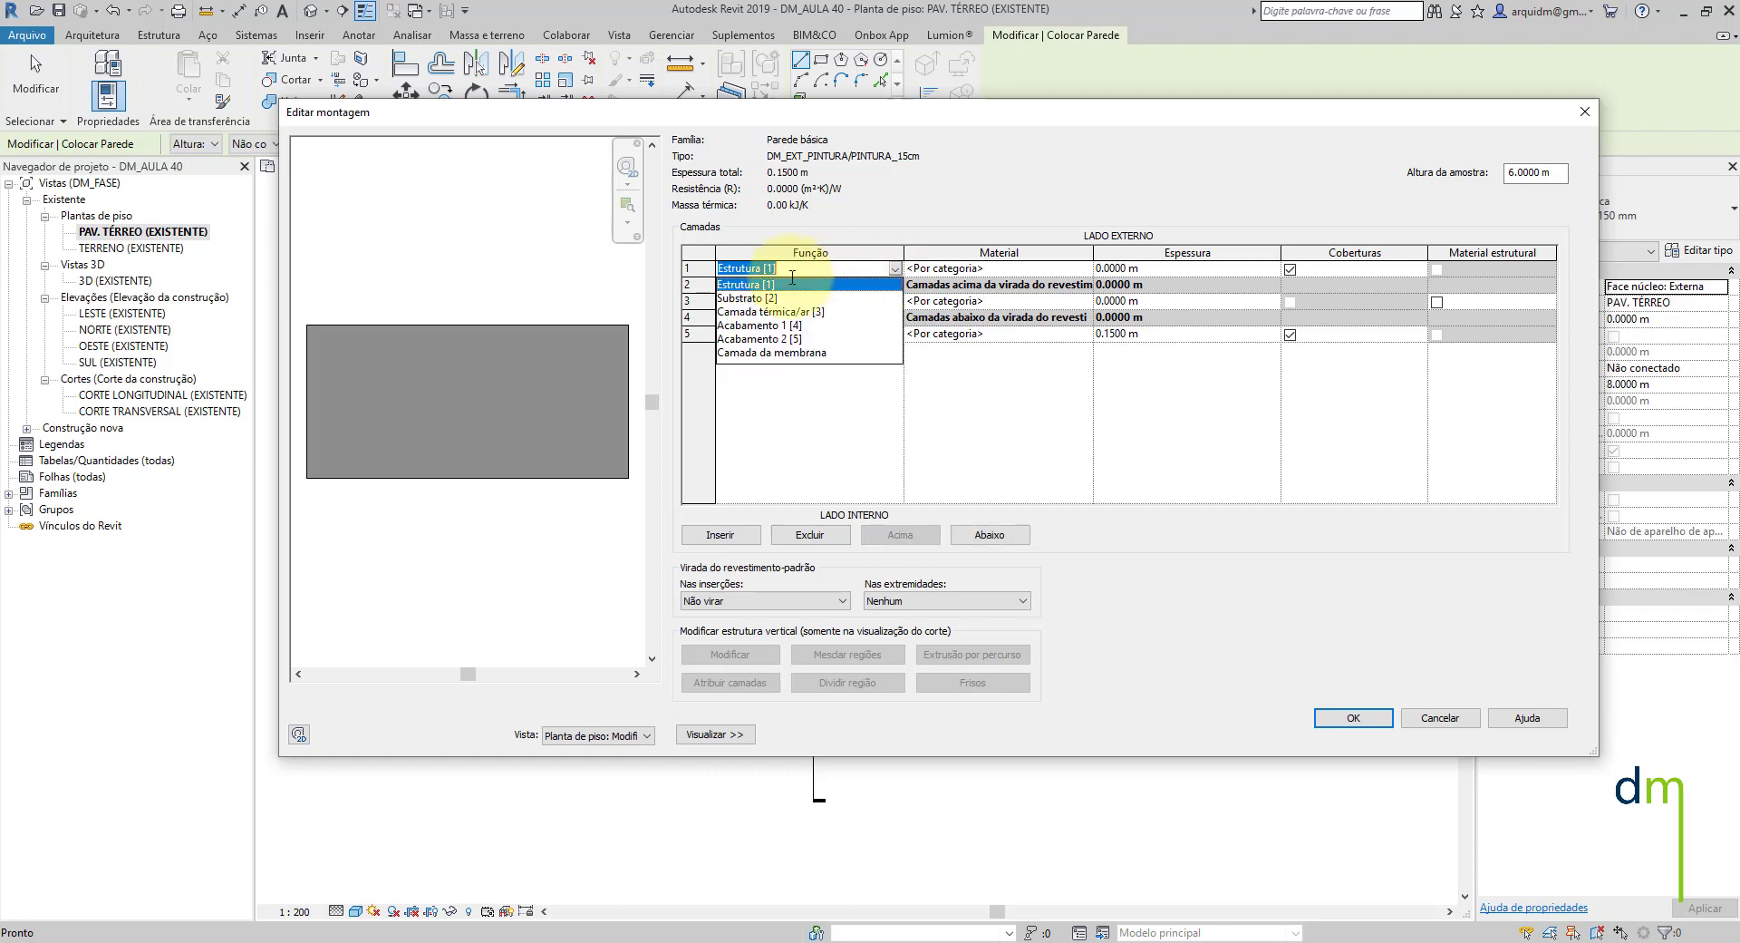
pyautogui.click(798, 297)
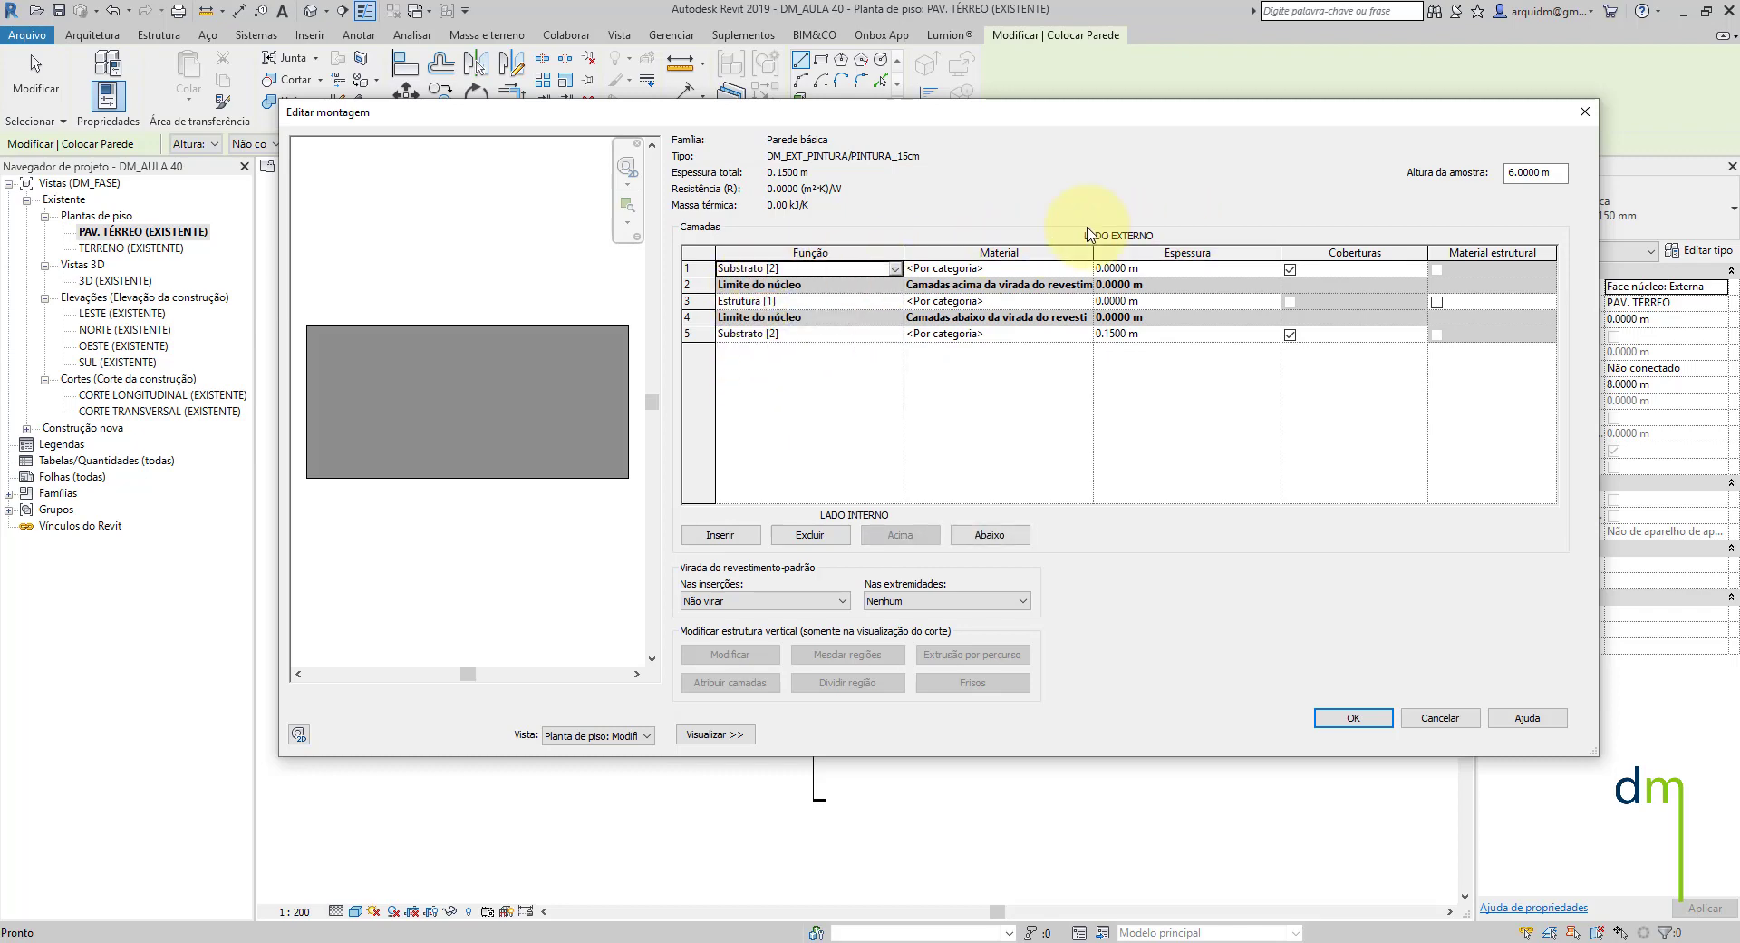
pyautogui.click(784, 333)
pyautogui.click(805, 302)
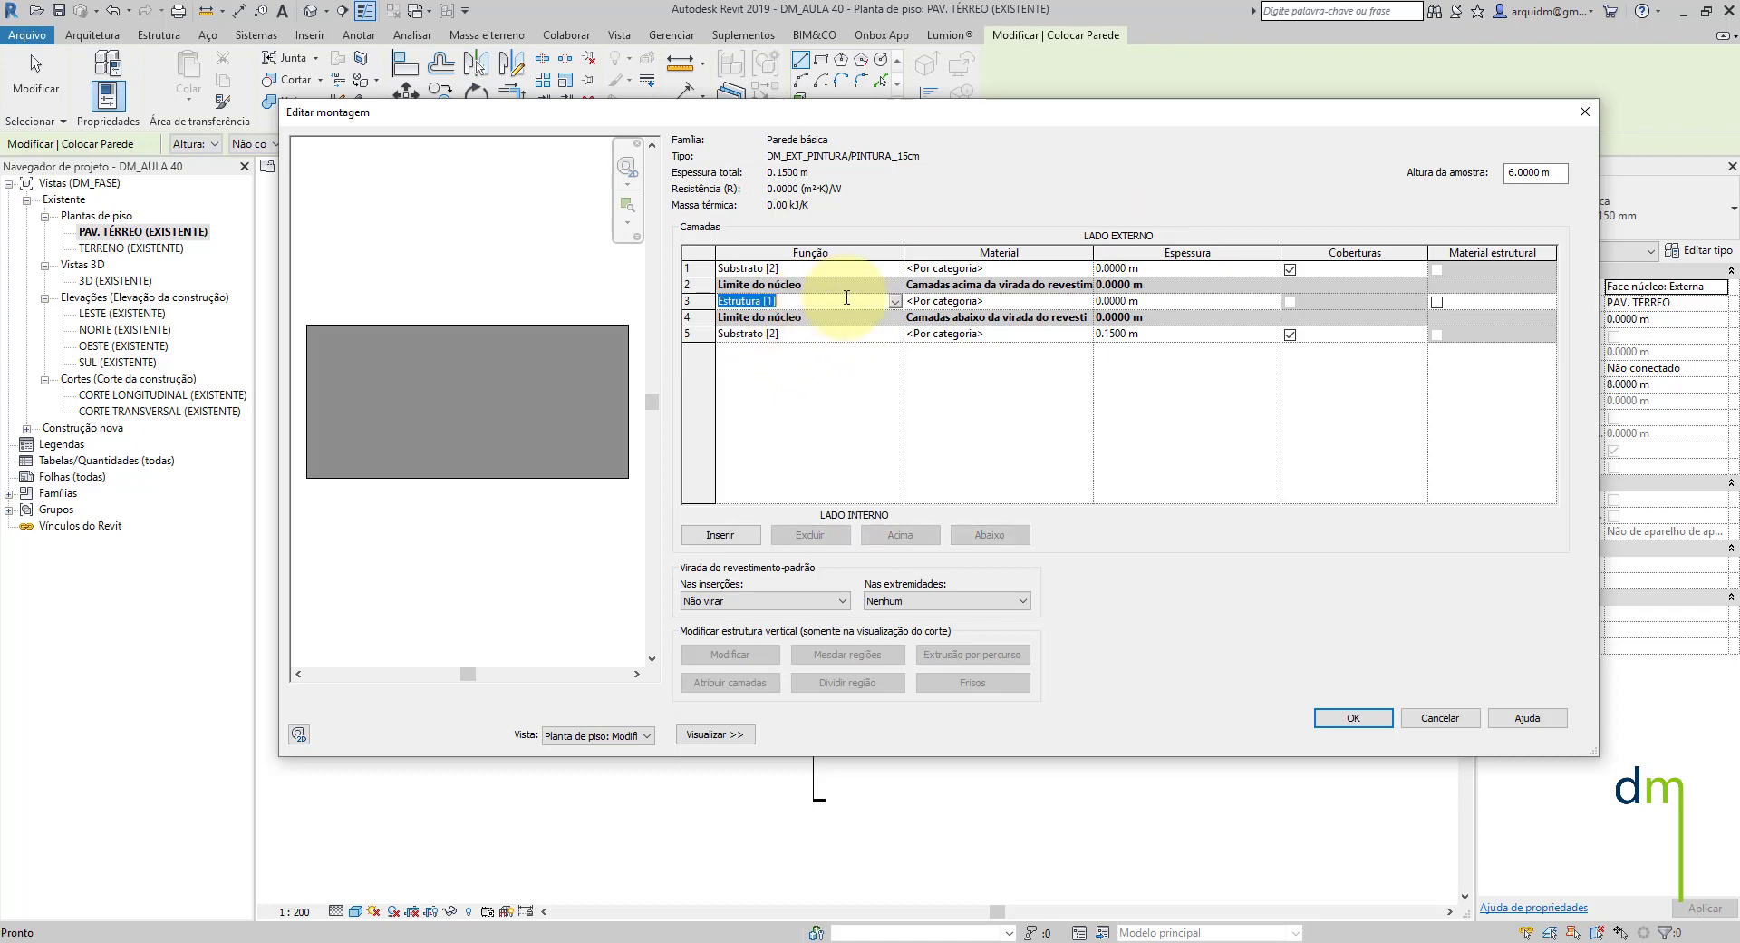
# - Assign DM_PINTURA BRANCA to the exterior substrate layer and copy that material to the interior substrate layer
pyautogui.click(1042, 269)
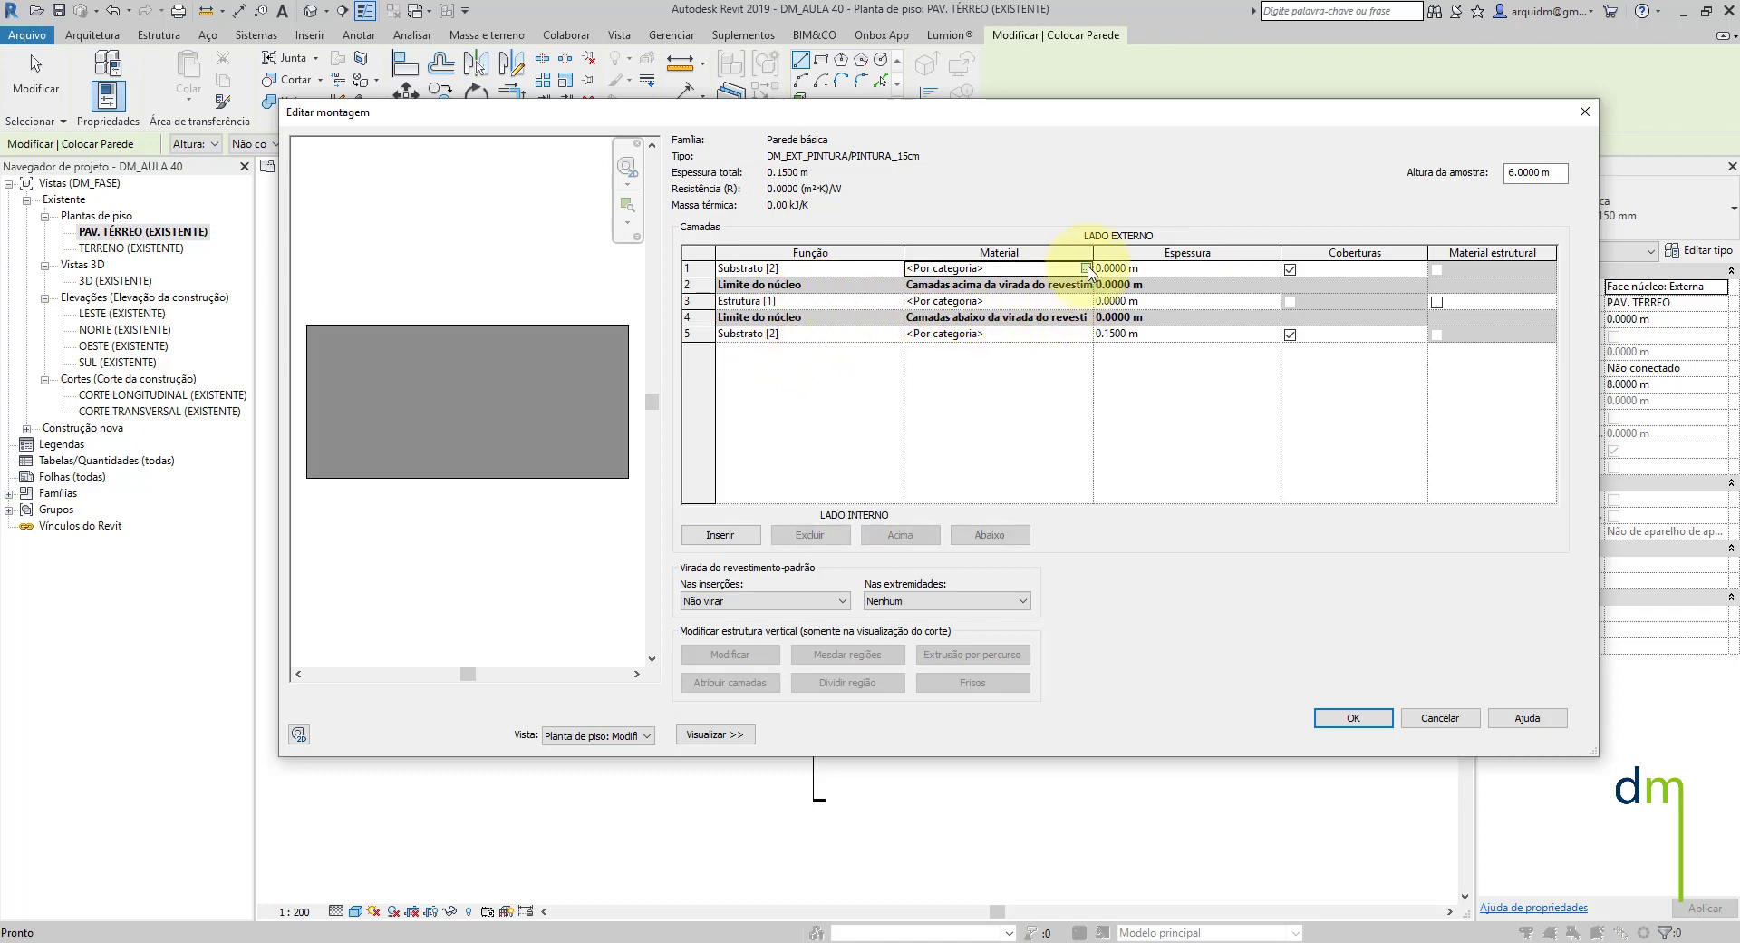
pyautogui.click(1086, 269)
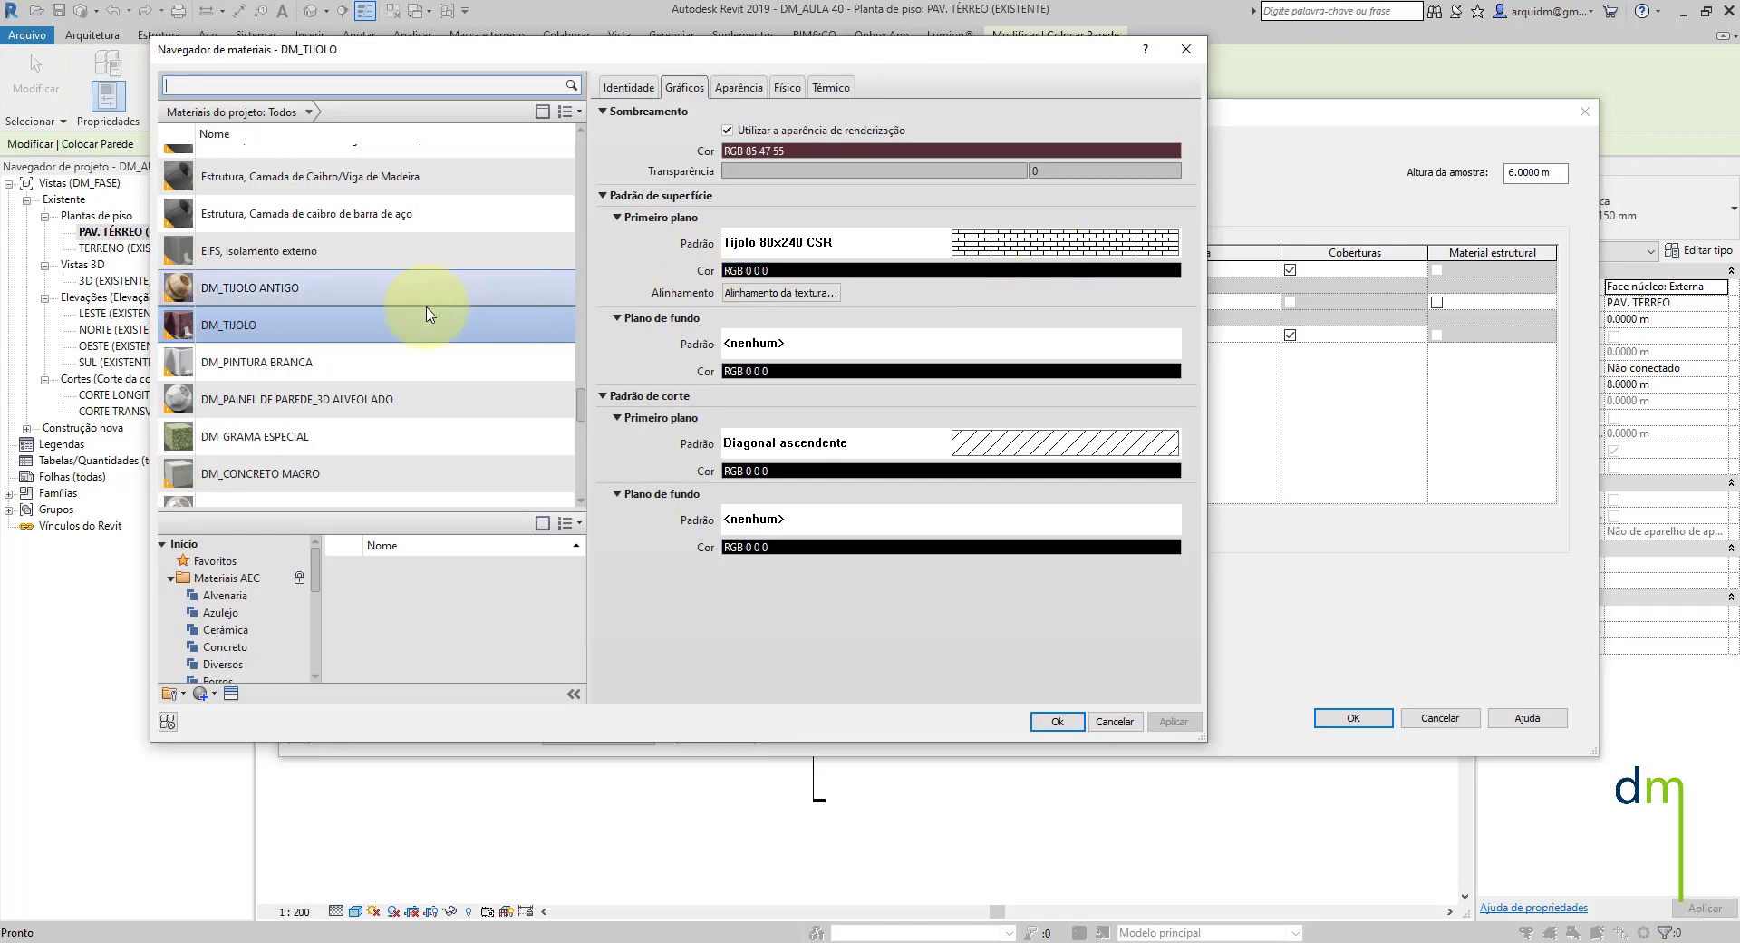
pyautogui.click(250, 367)
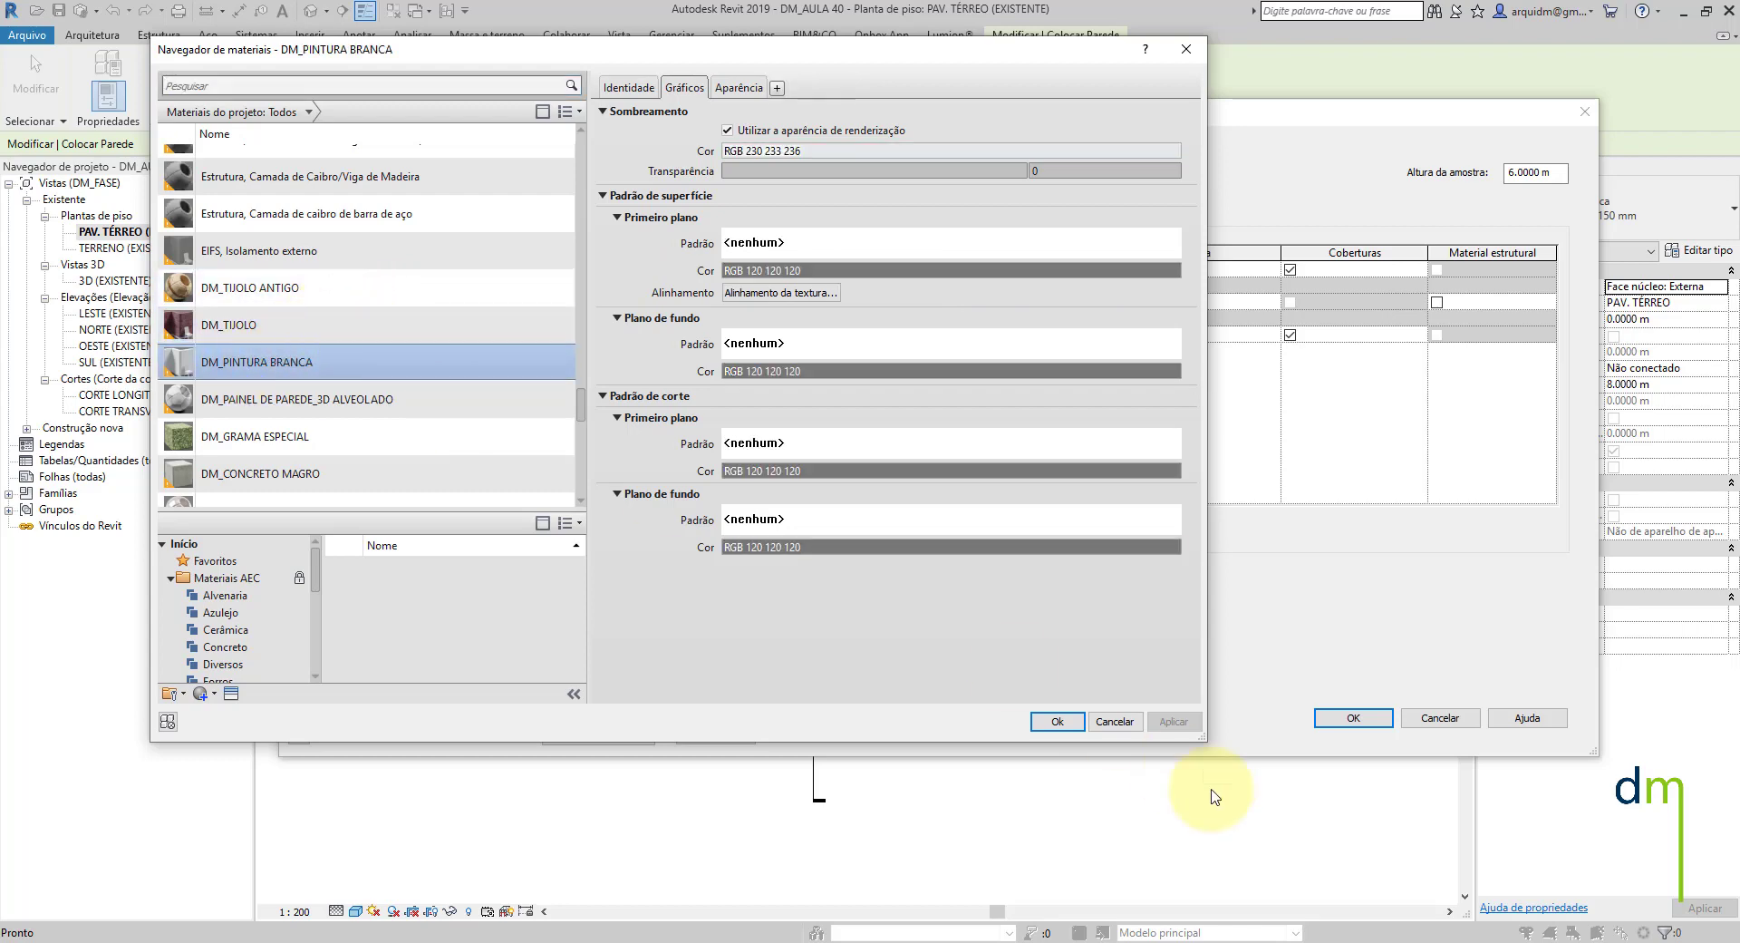
pyautogui.click(1057, 720)
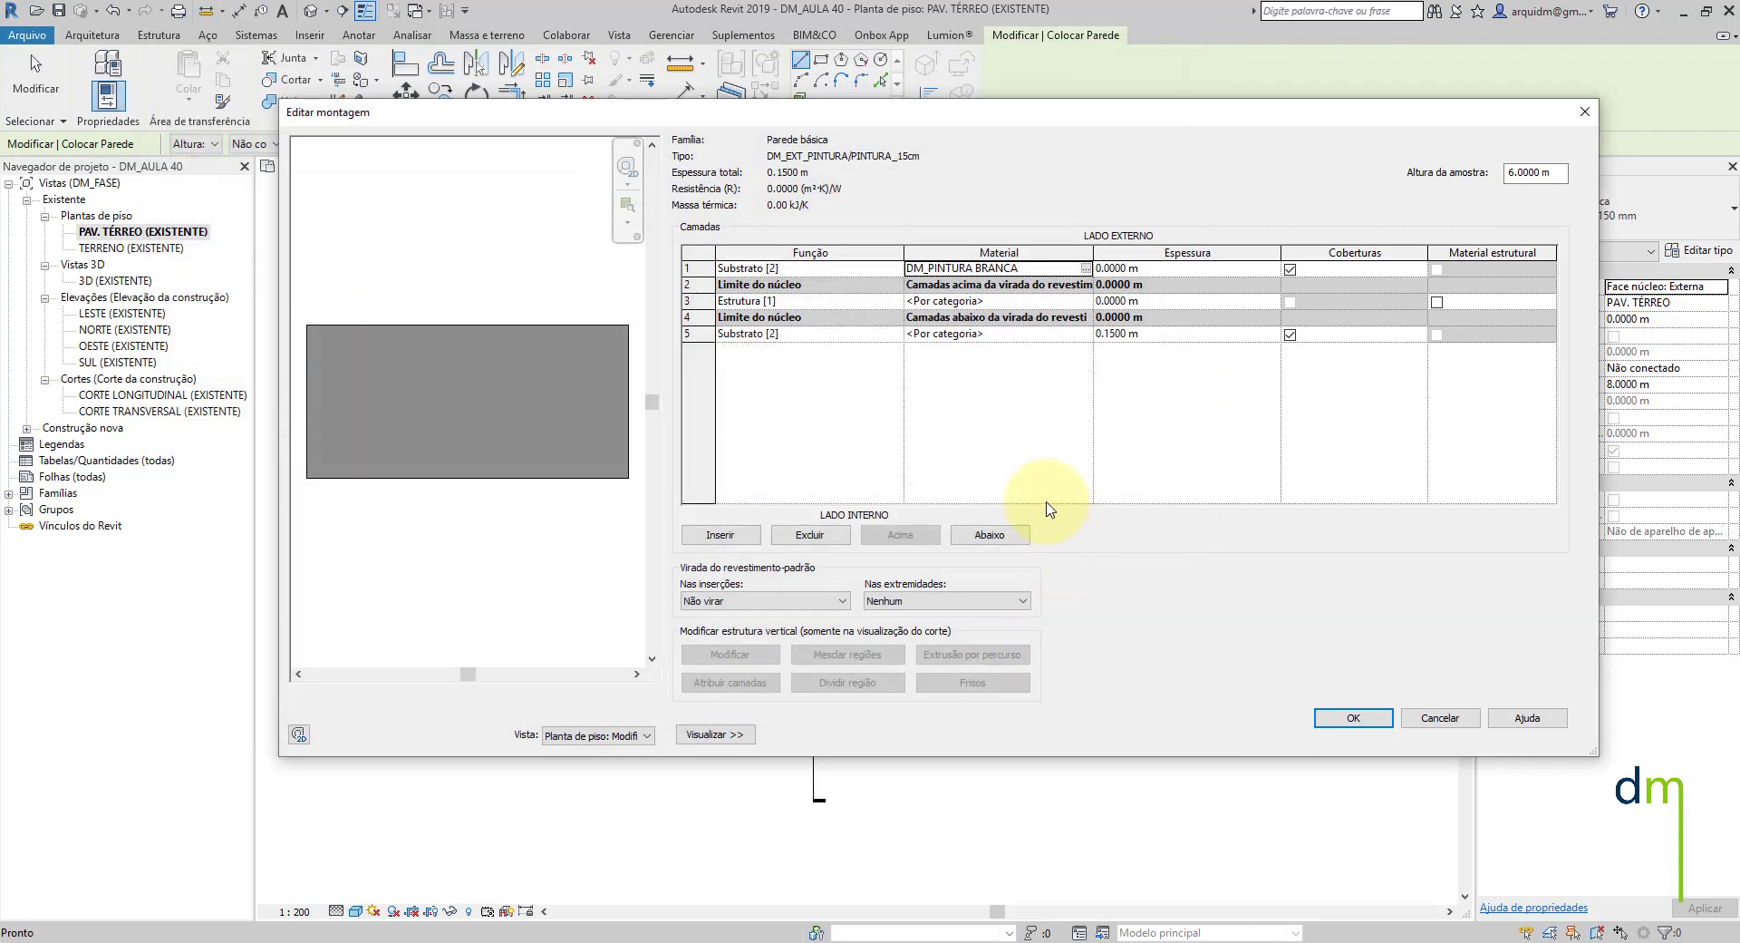
pyautogui.click(1042, 268)
pyautogui.hotkey('ctrl', 'c')
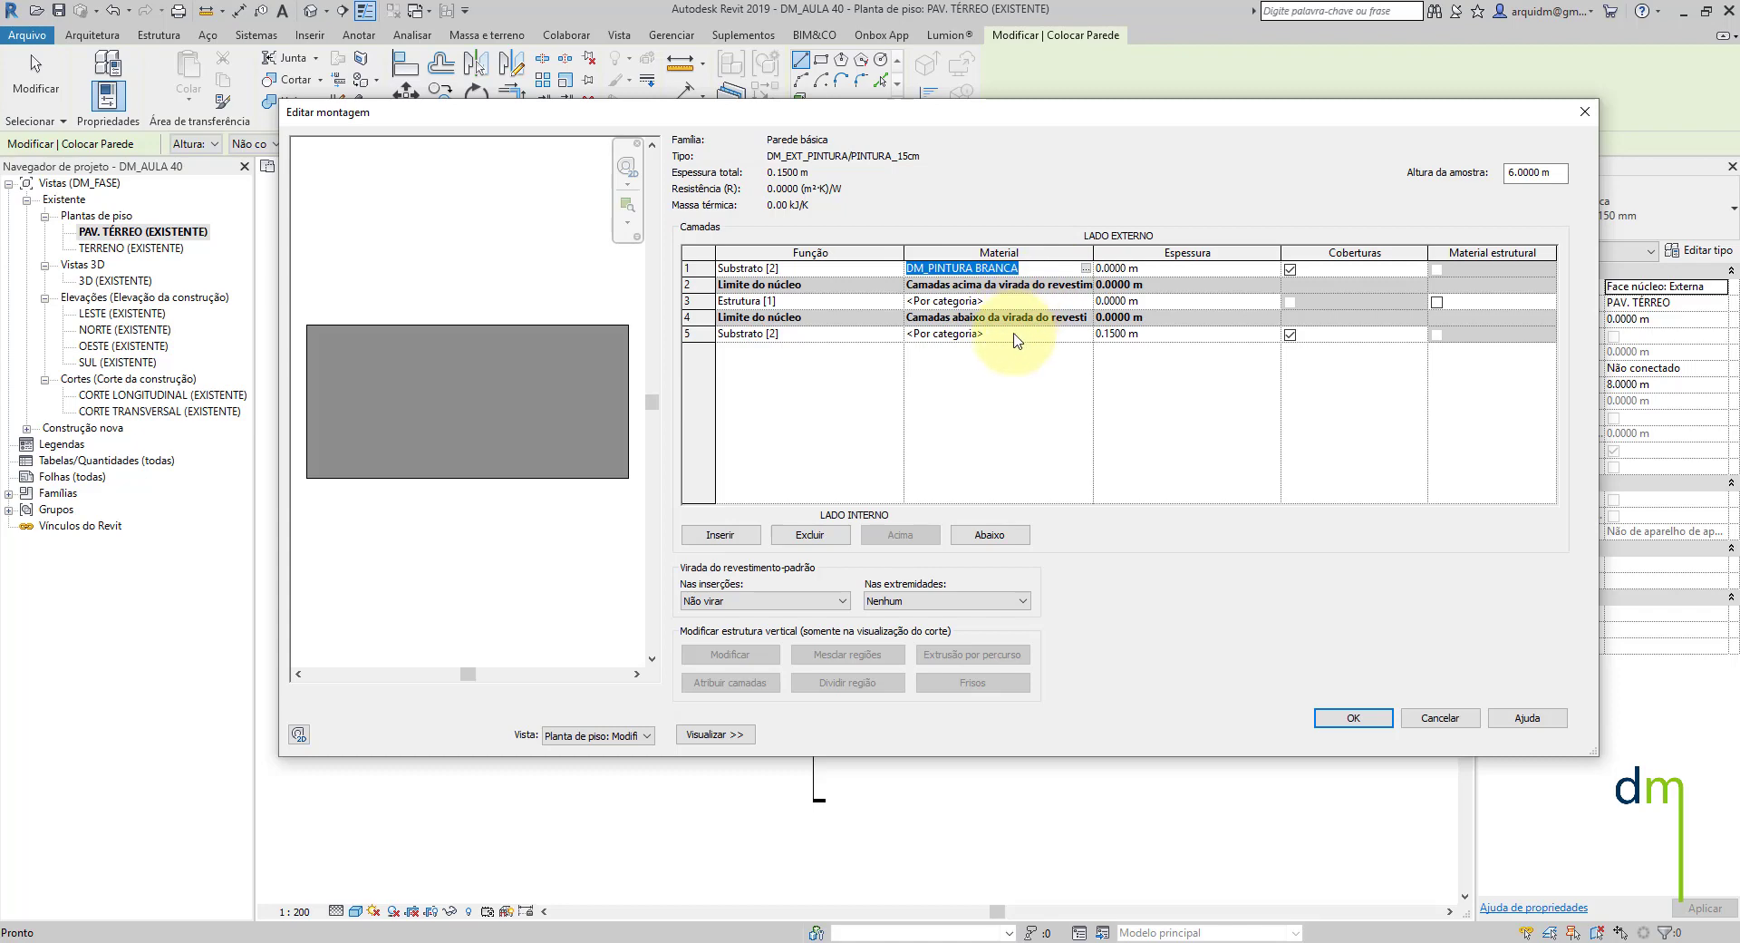
pyautogui.click(1002, 334)
pyautogui.hotkey('ctrl', 'v')
# - Assign the DM_TIJOLO material to the structure layer in the wall core
pyautogui.click(1002, 302)
pyautogui.click(1001, 304)
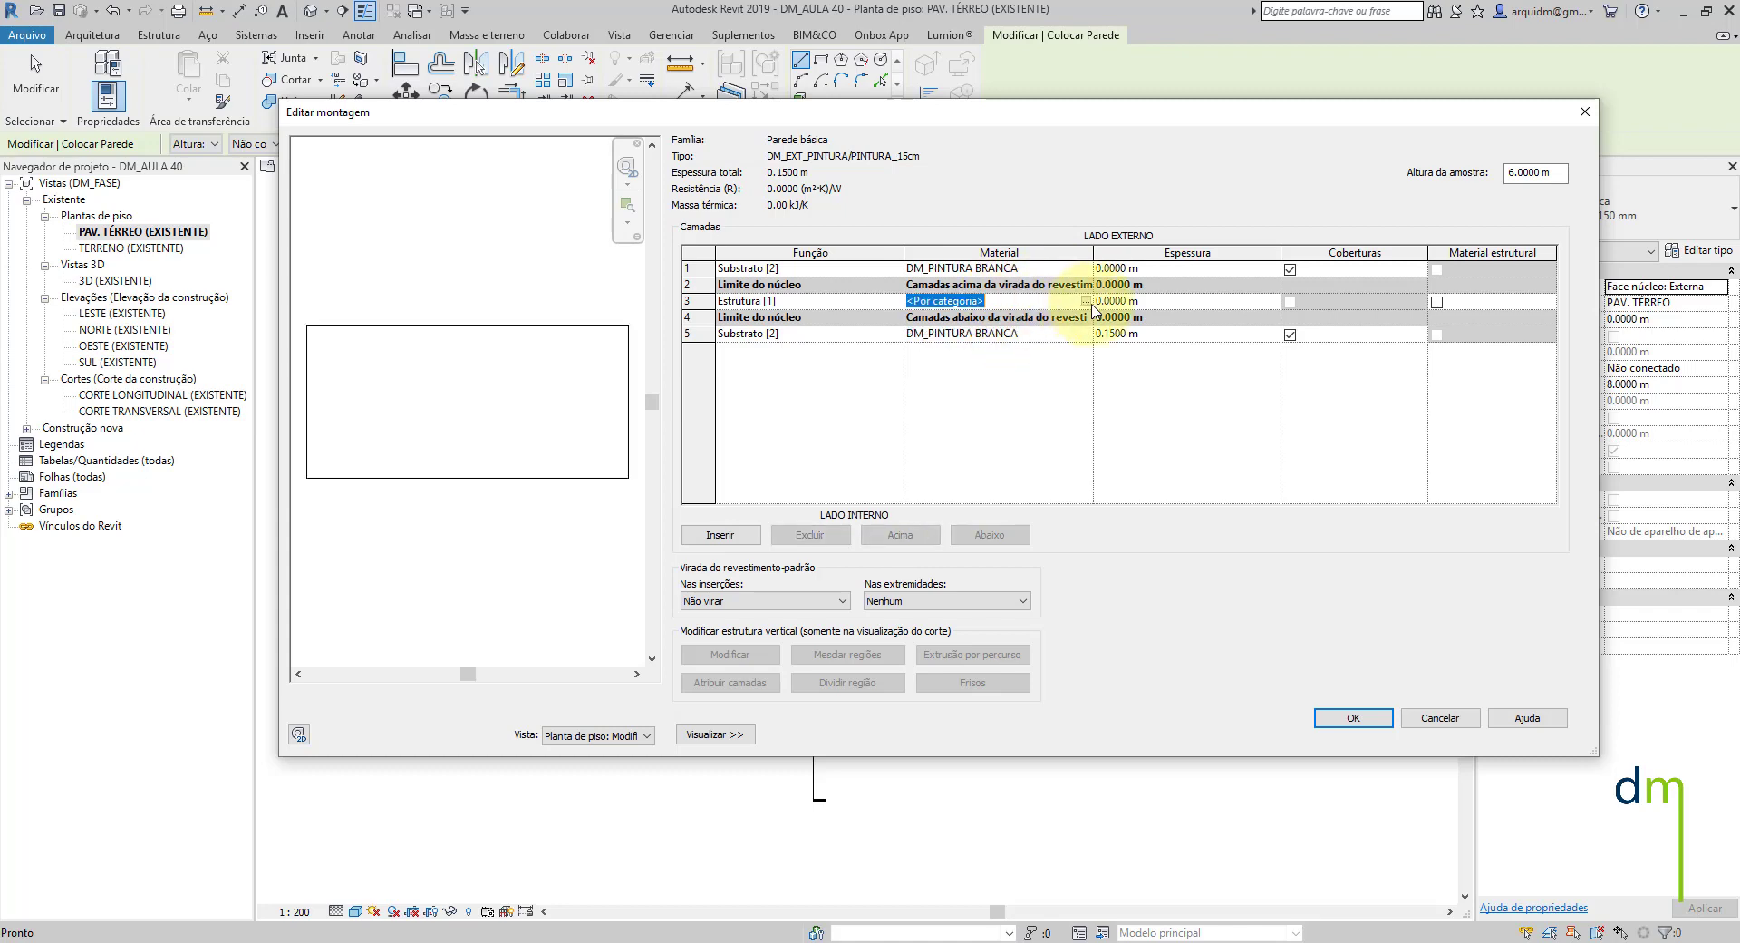
pyautogui.click(1086, 301)
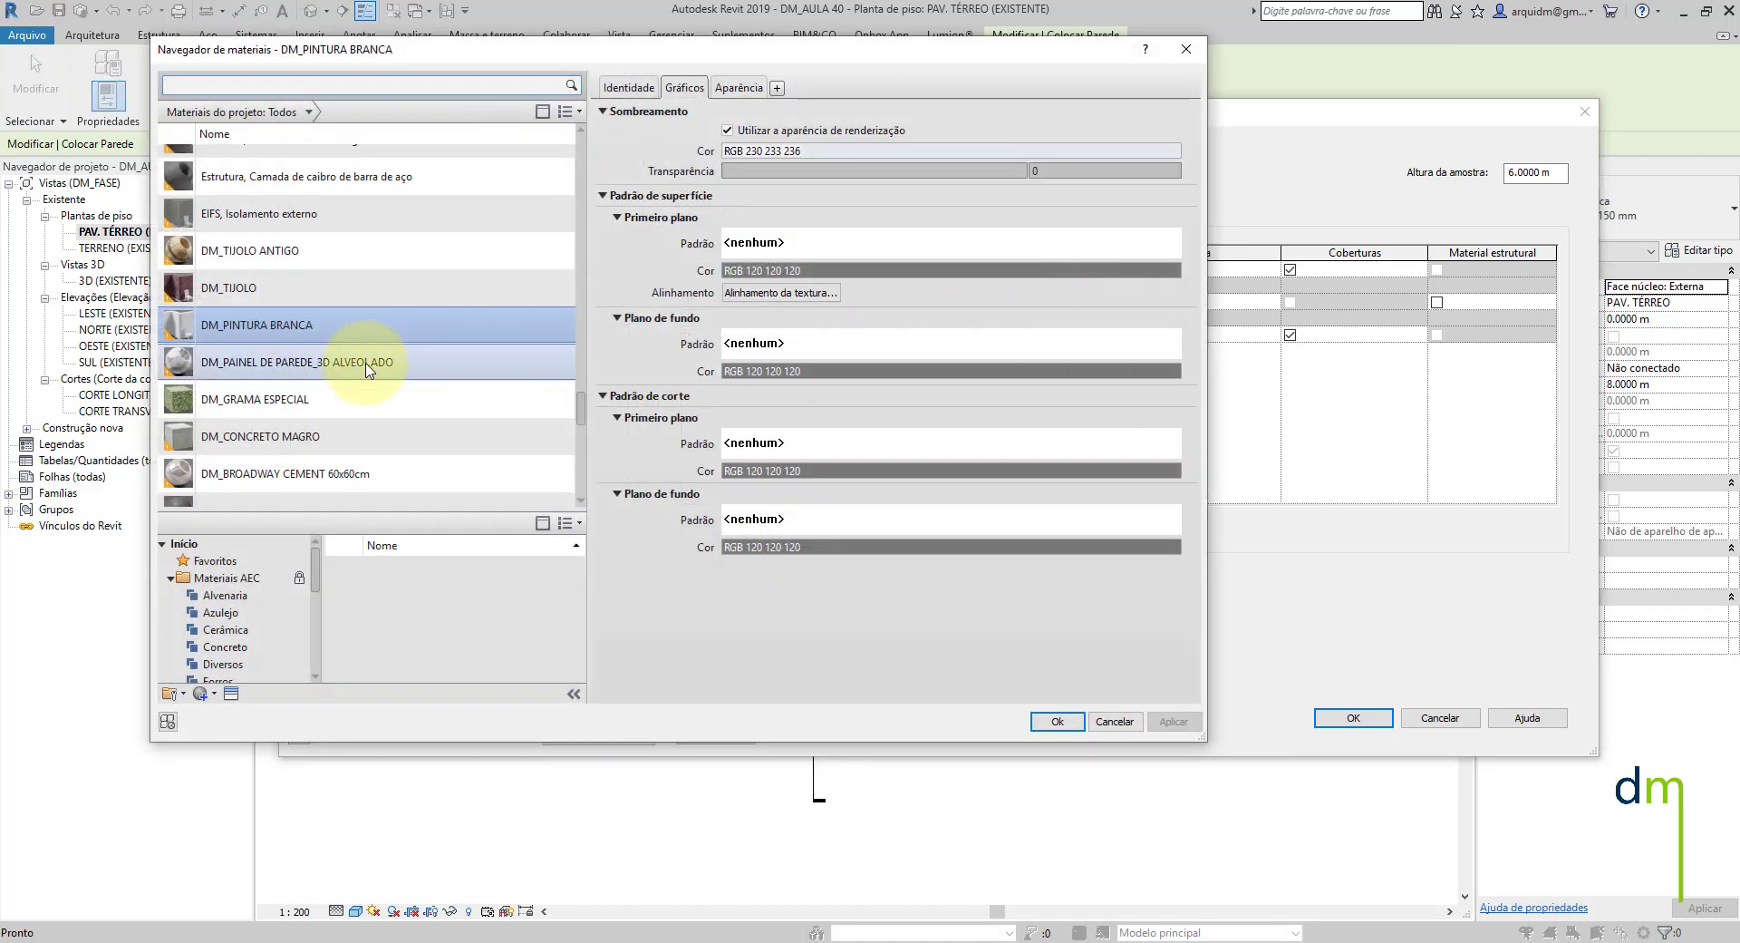
pyautogui.click(305, 281)
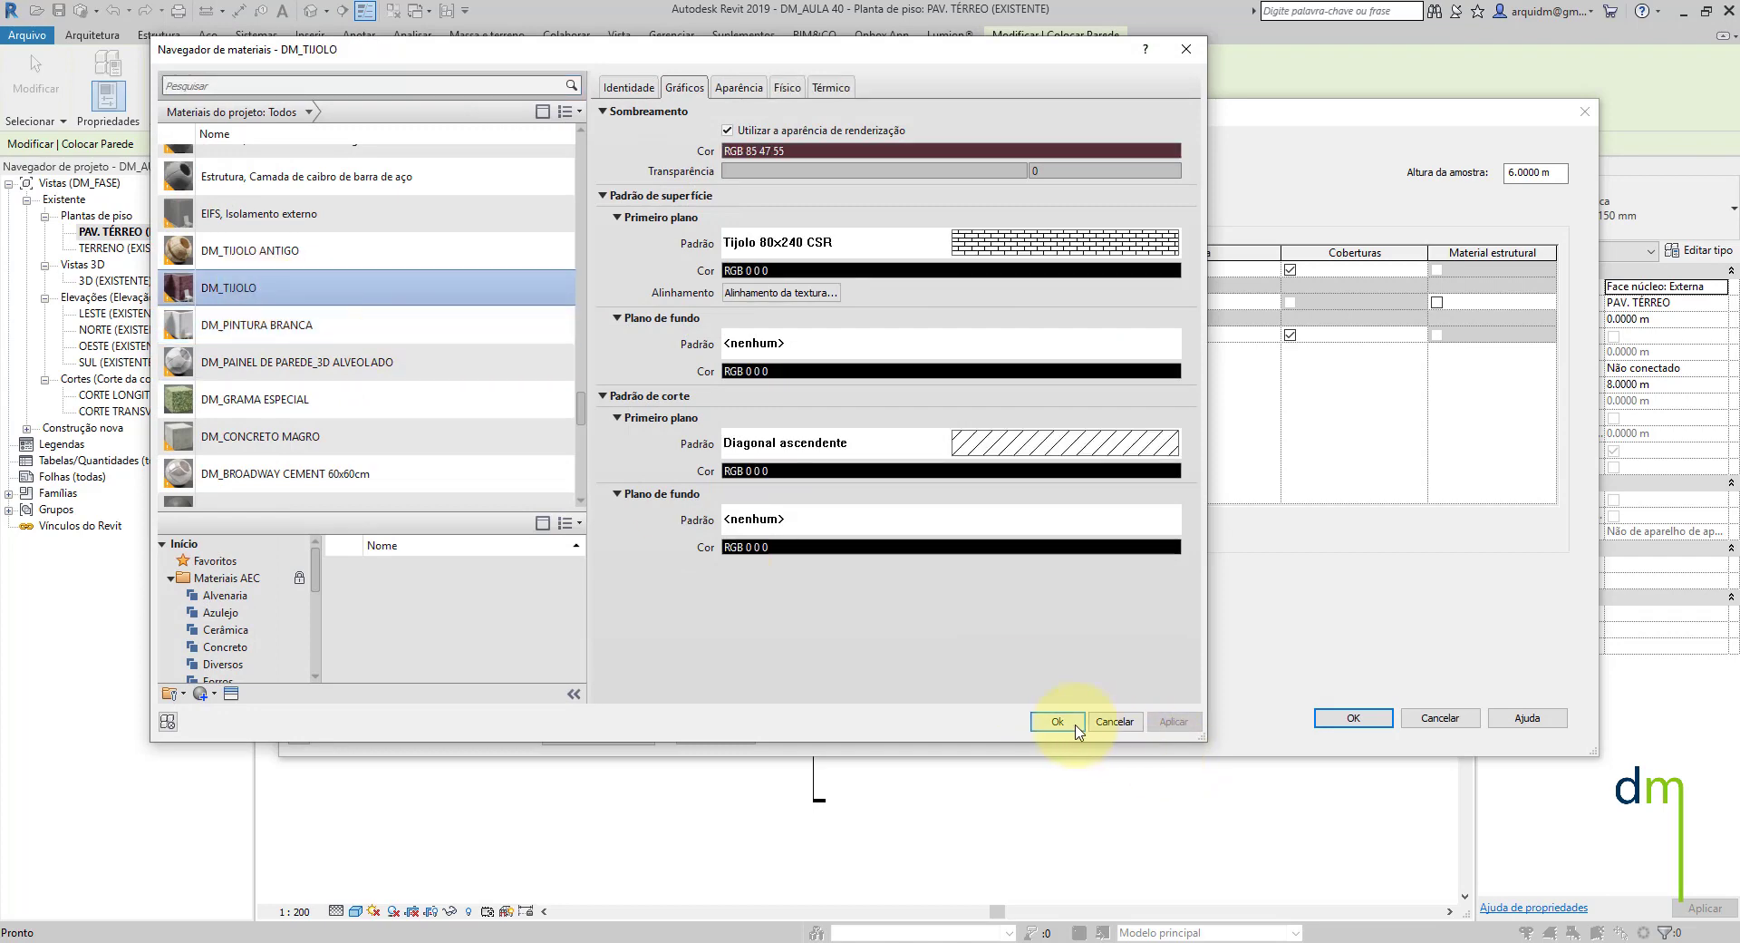
pyautogui.click(1053, 720)
# - Set both substrate layers to 0.03 m and the brick structure layer to 0.09 m thick, and accept the wall type
pyautogui.click(1151, 272)
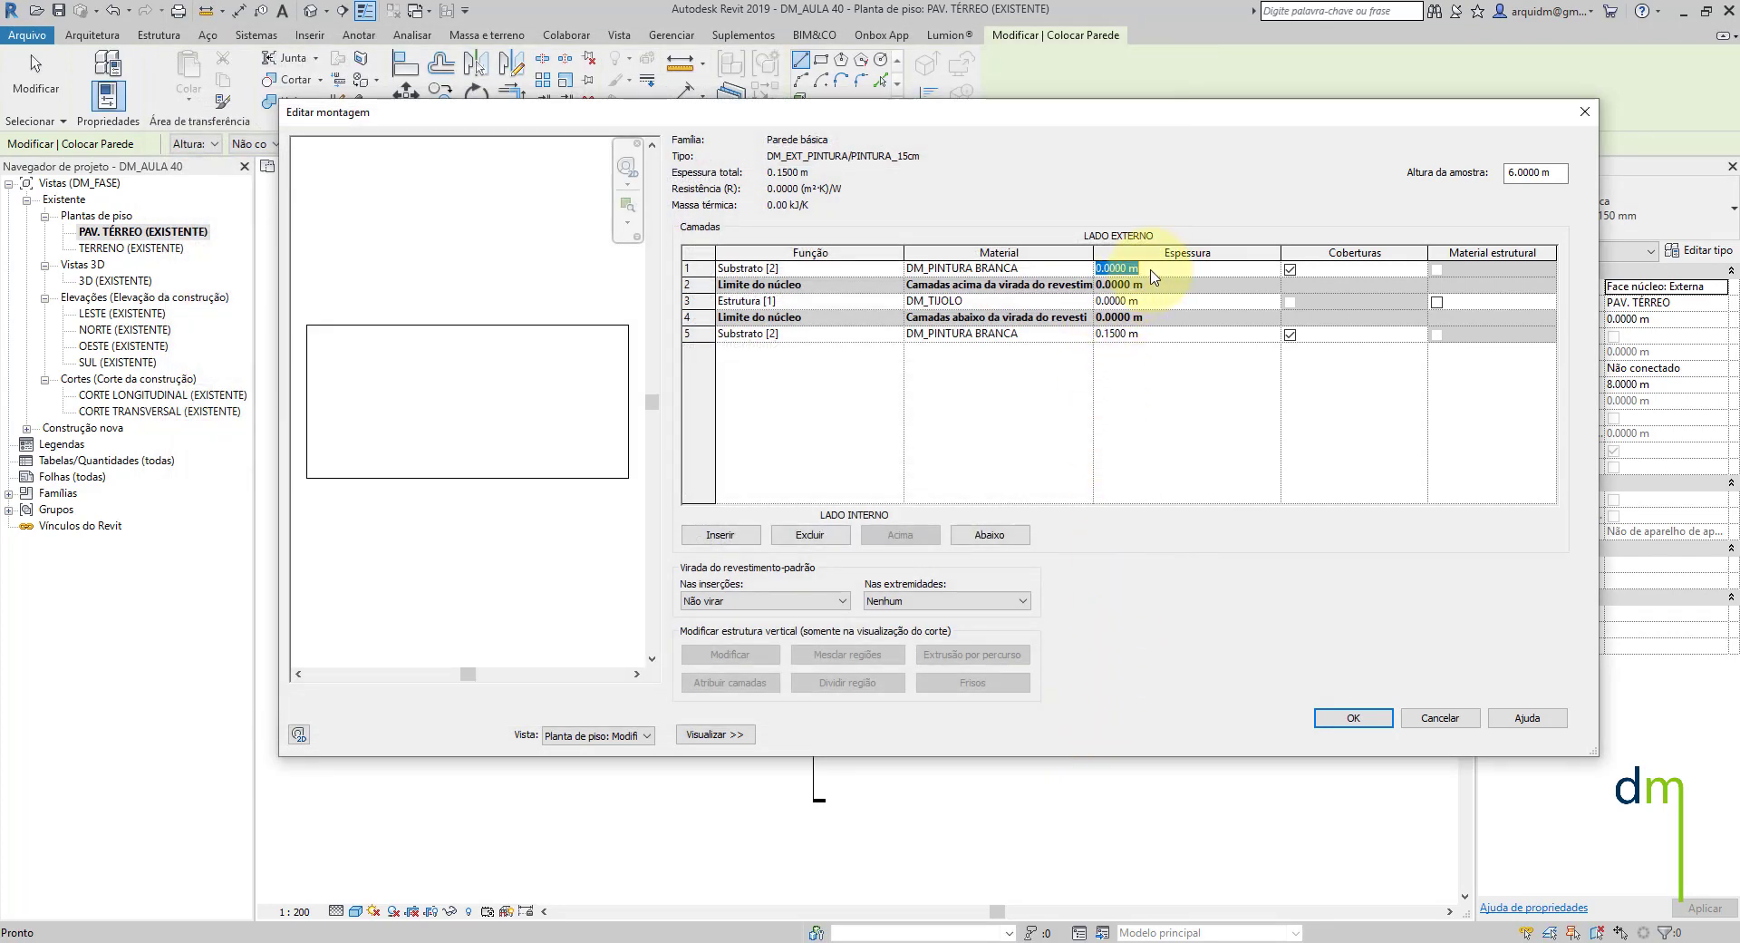
pyautogui.write('.03')
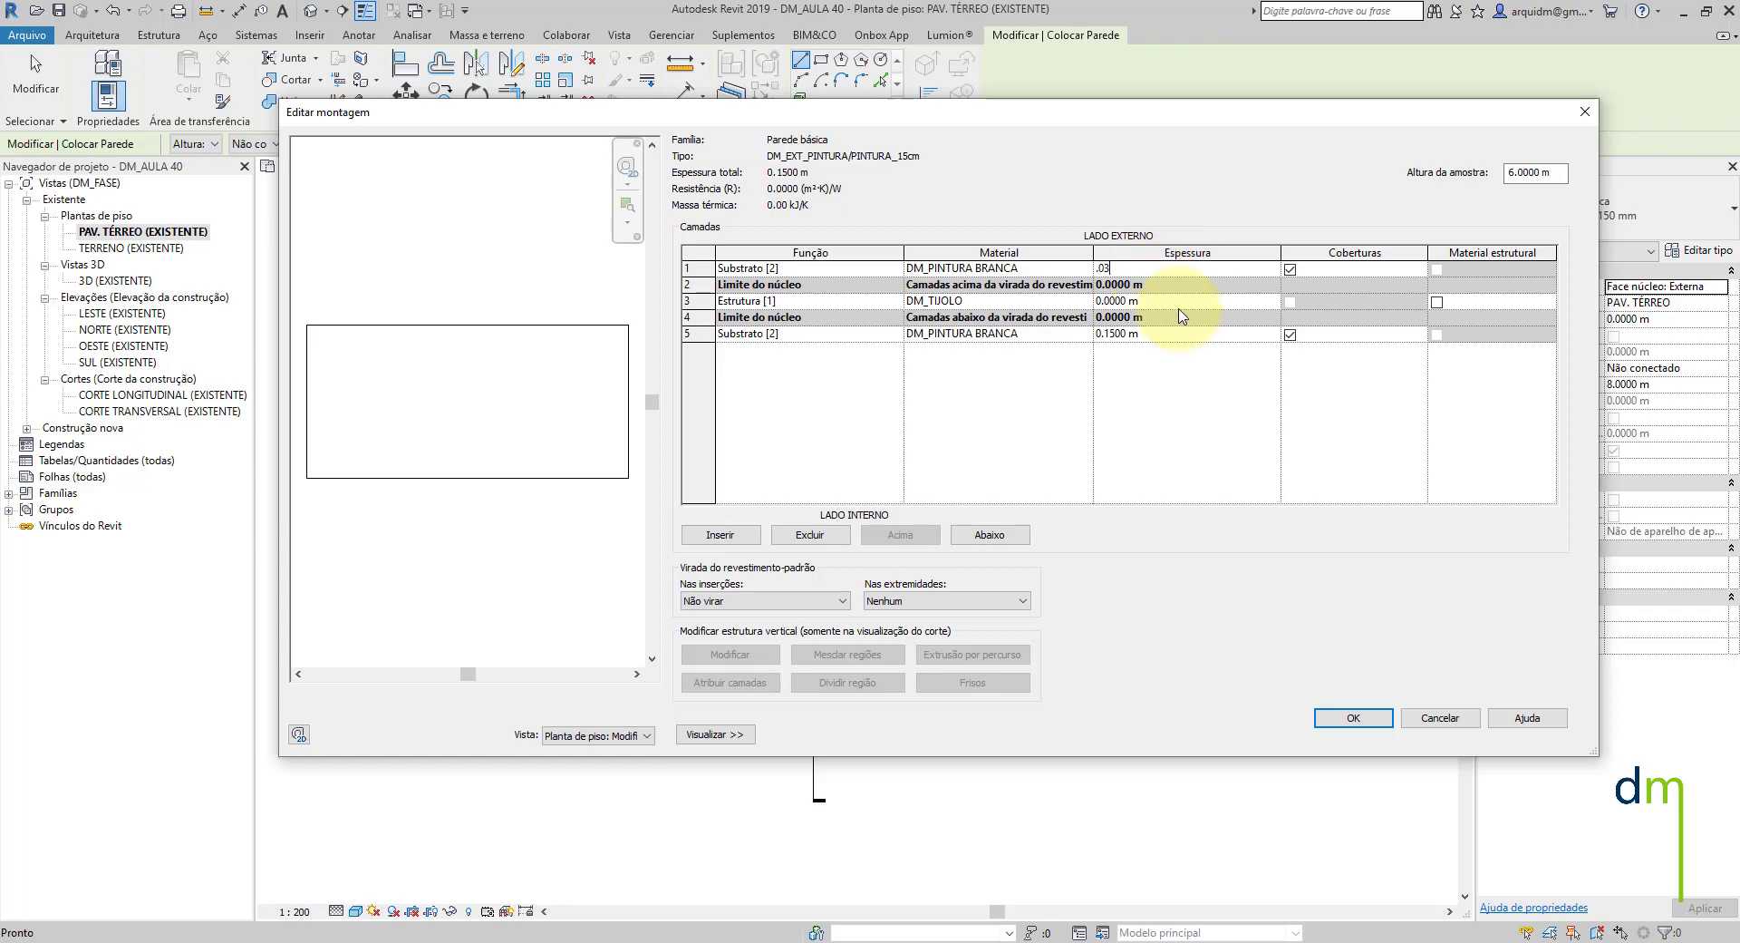
pyautogui.click(1180, 305)
pyautogui.write('.09')
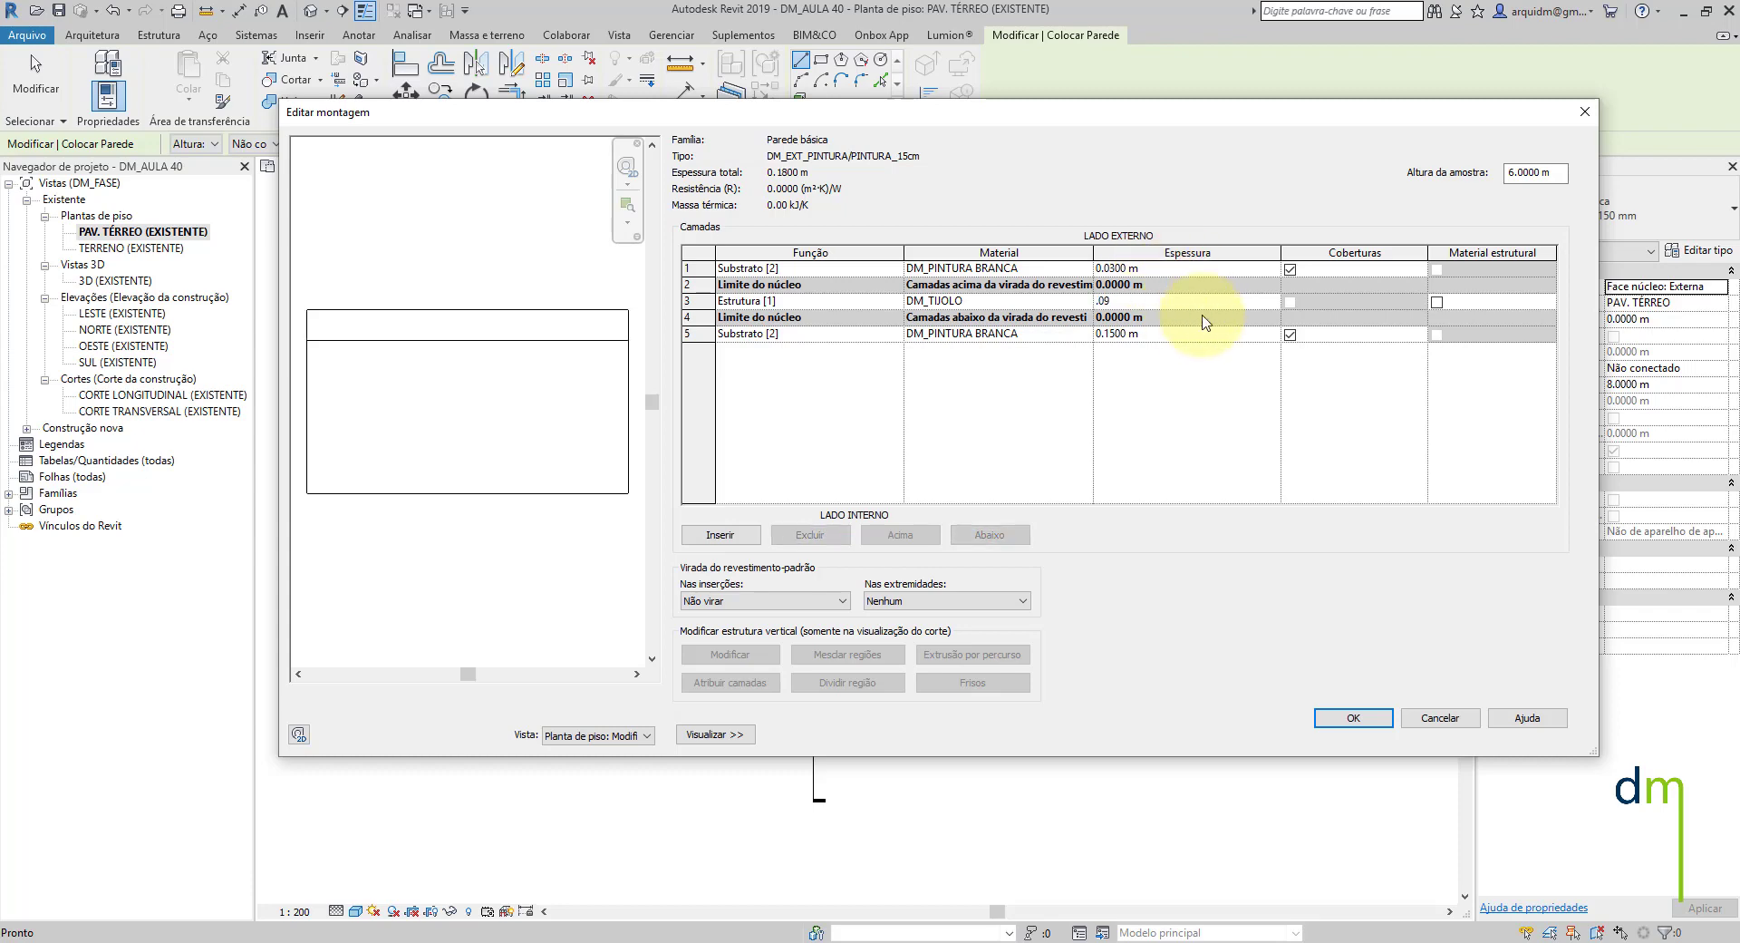
pyautogui.click(1186, 335)
pyautogui.write('.03')
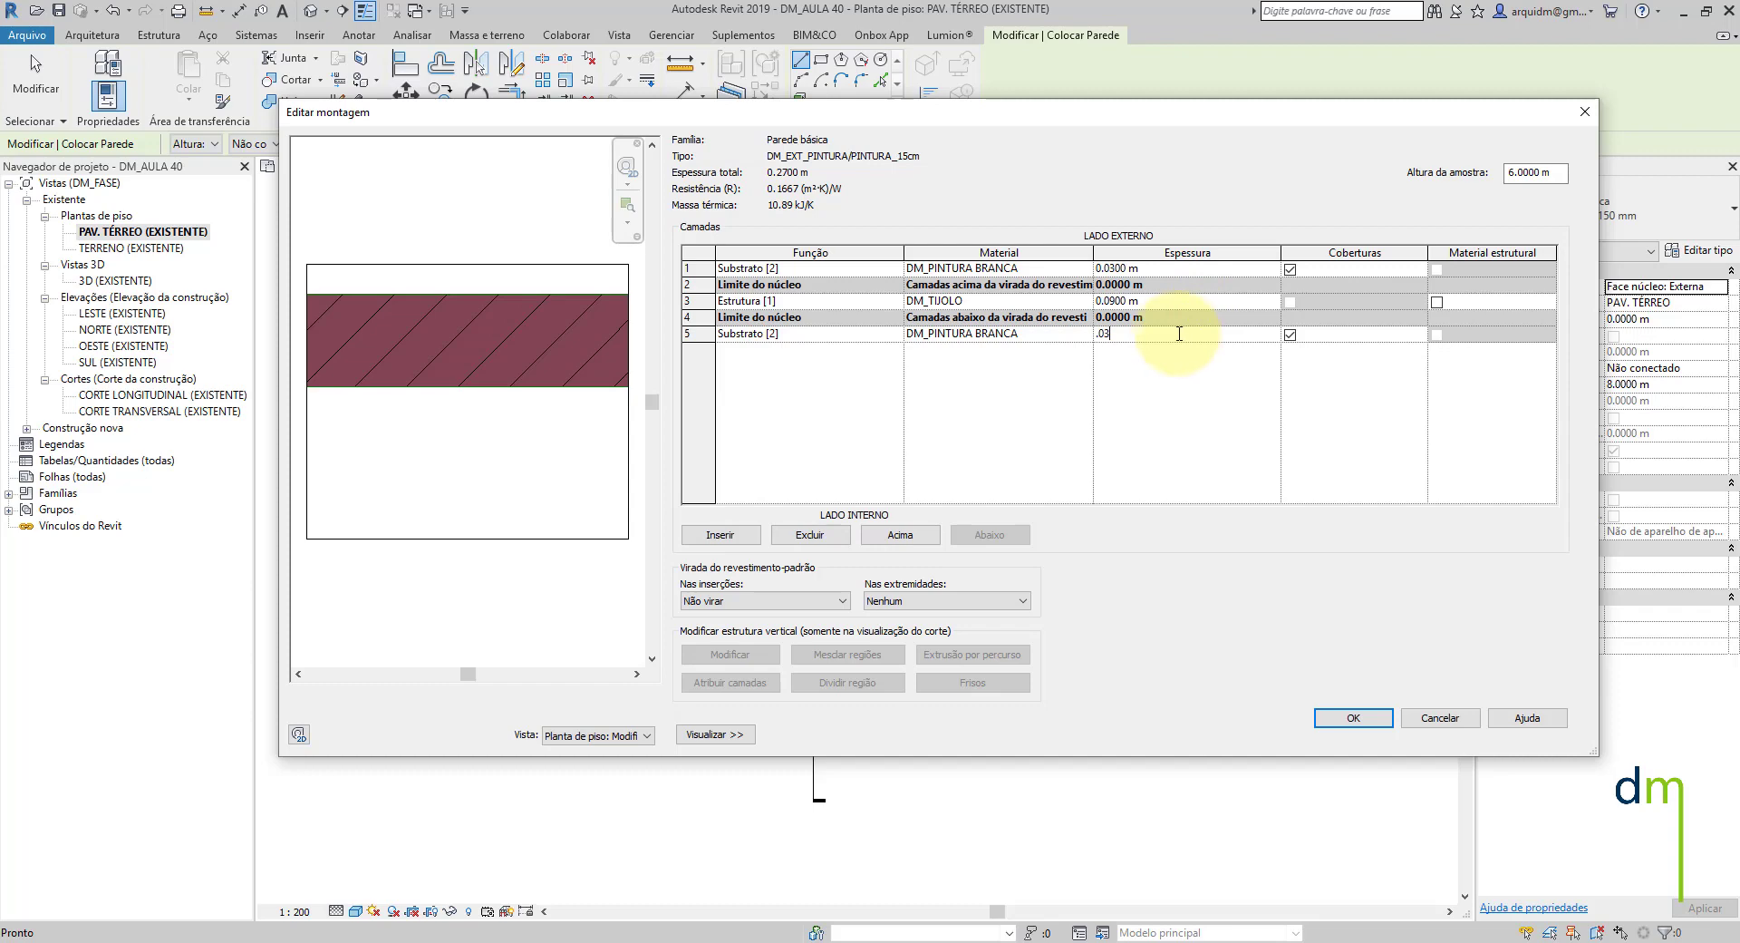
pyautogui.click(1165, 306)
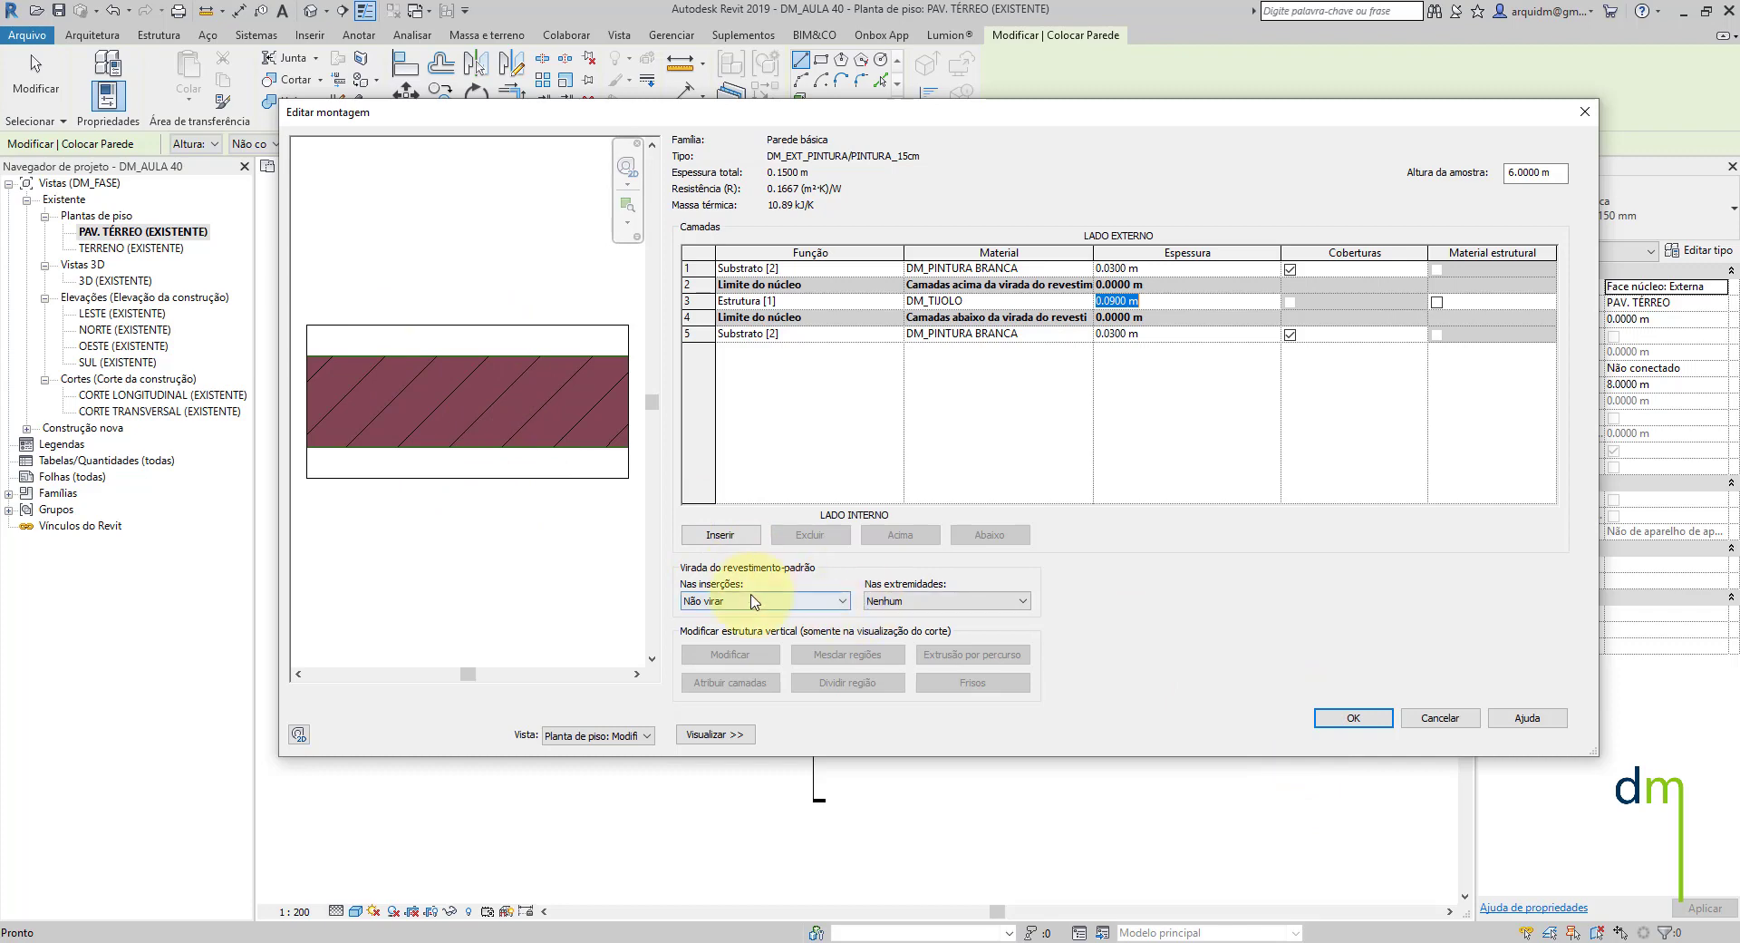
pyautogui.click(1365, 722)
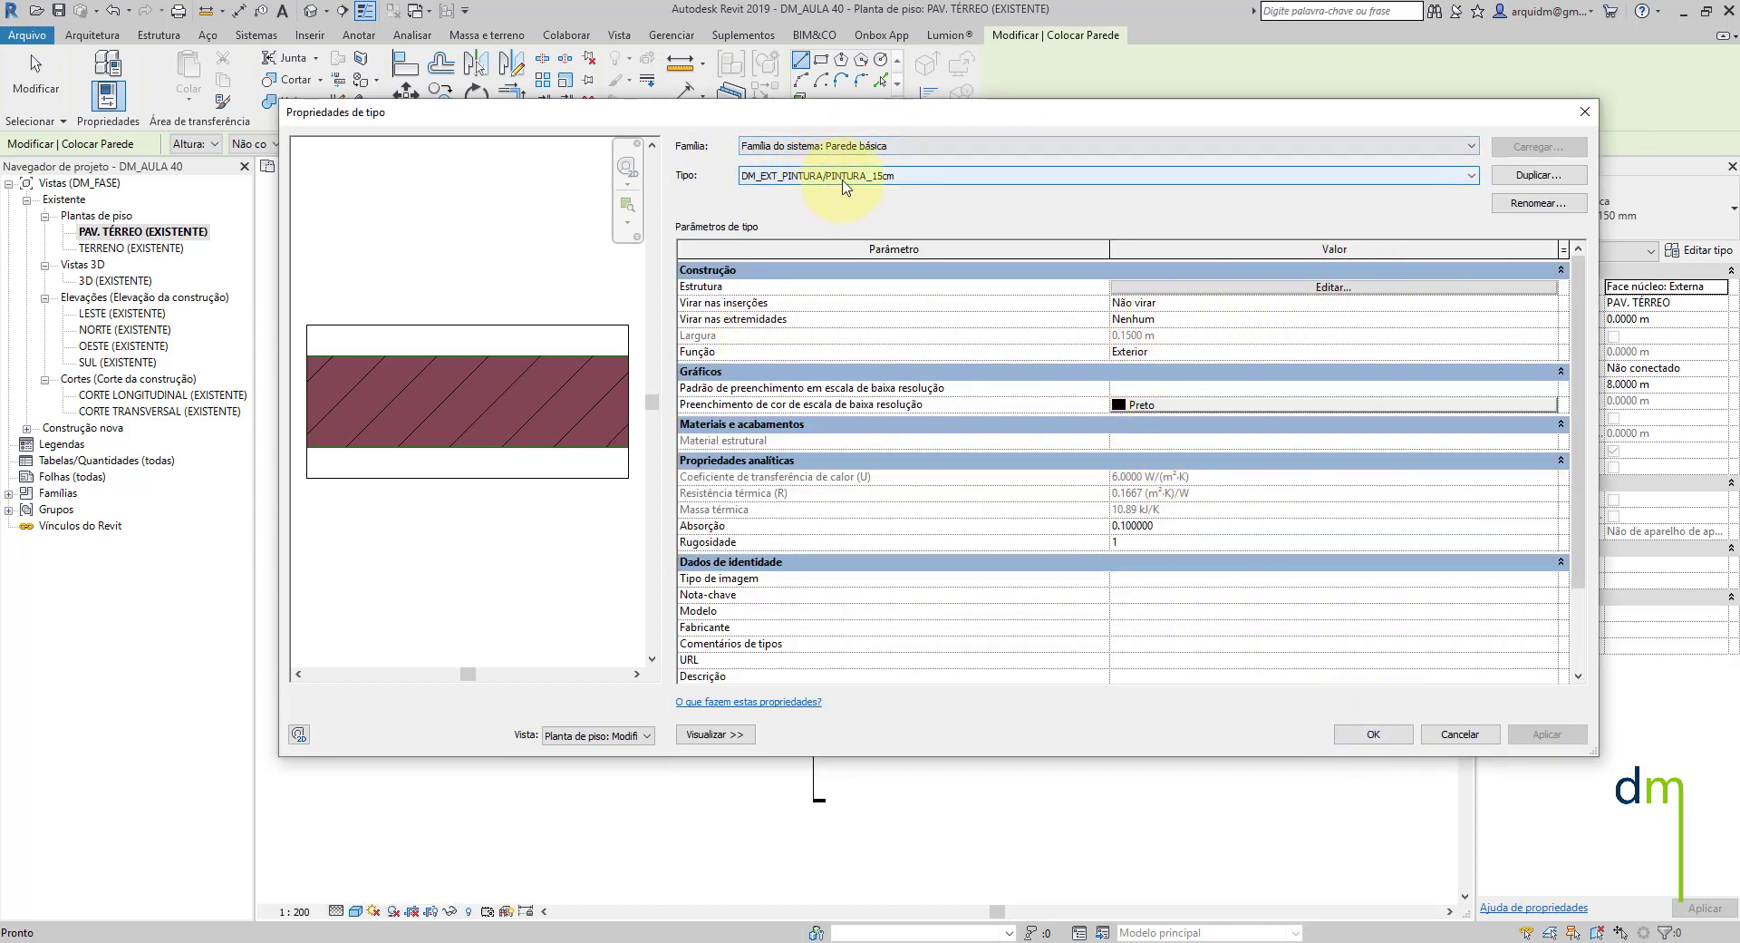
pyautogui.click(1369, 733)
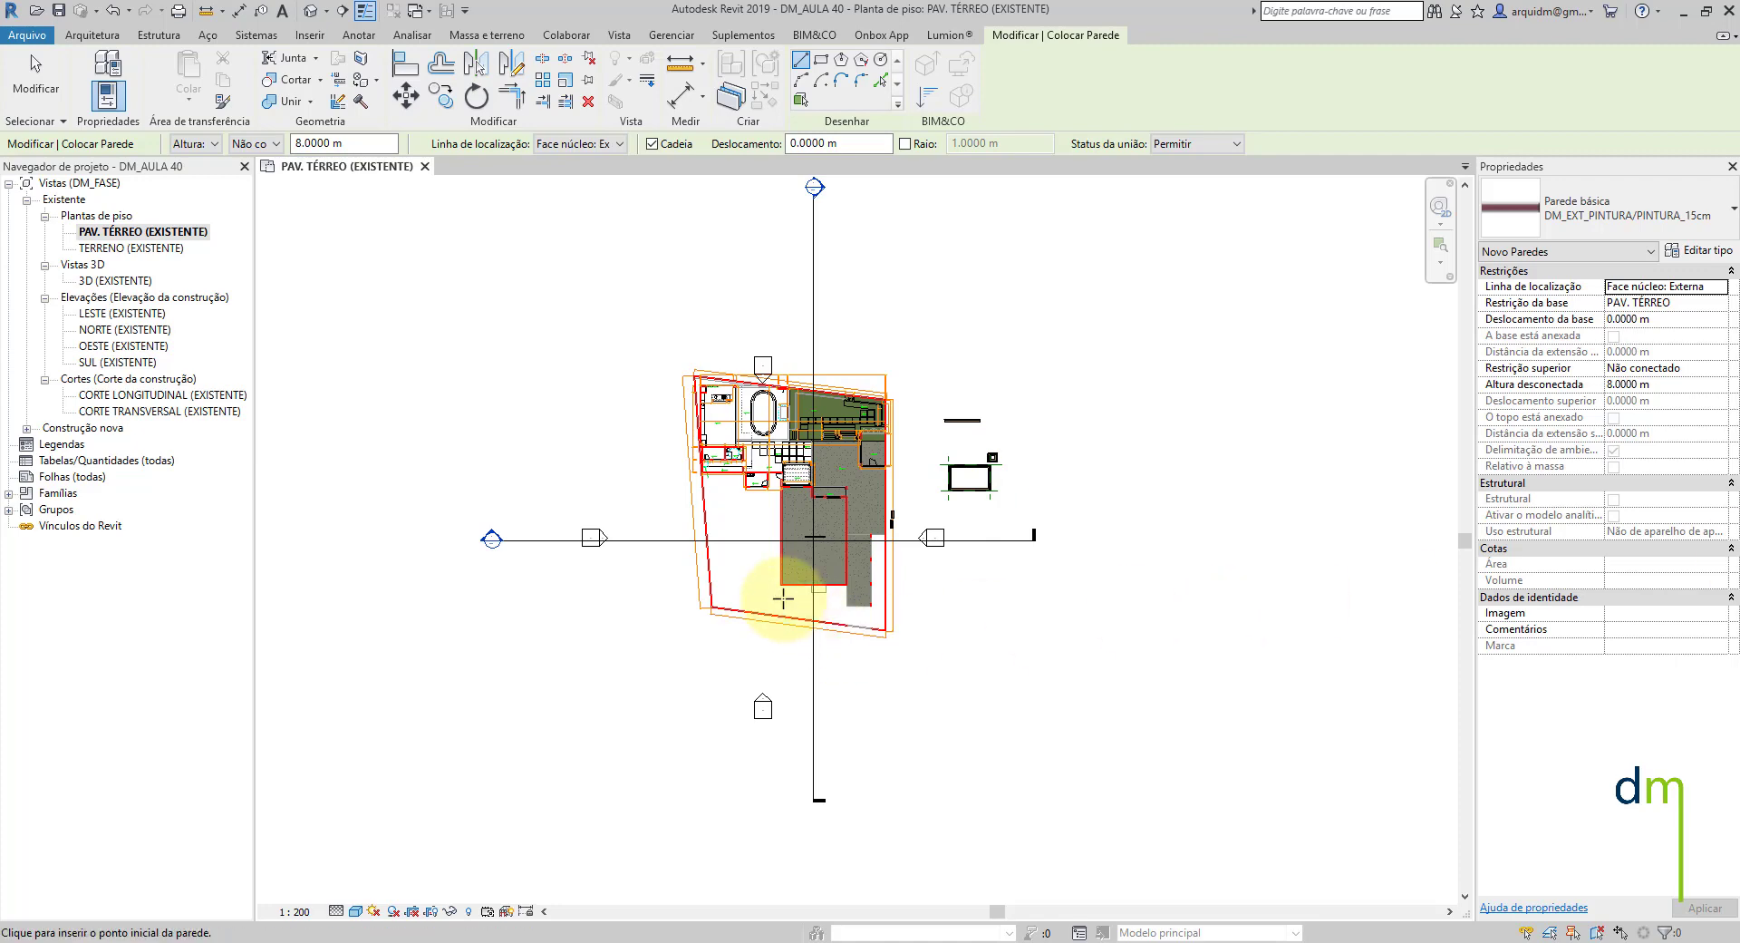
# - Set the new wall's height to extend up to the COB. CHURRASQUEIRA level
pyautogui.scroll(3, 893, 549)
pyautogui.moveTo(880, 554); pyautogui.dragTo(854, 563, button='middle')
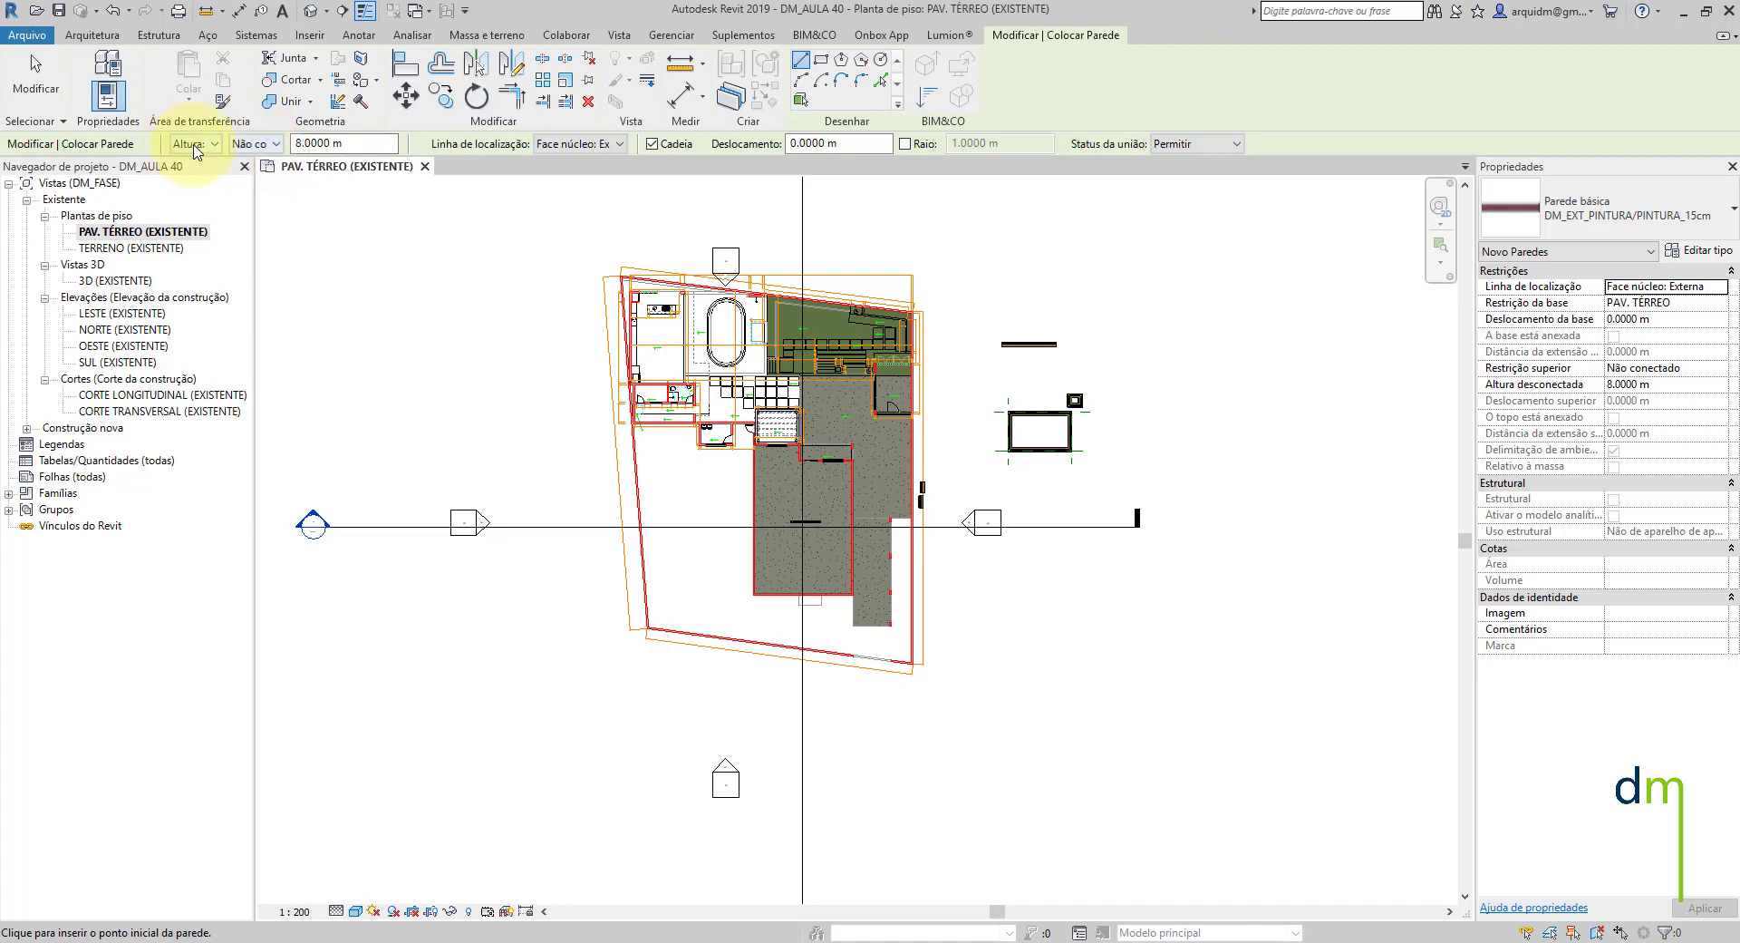
pyautogui.click(241, 145)
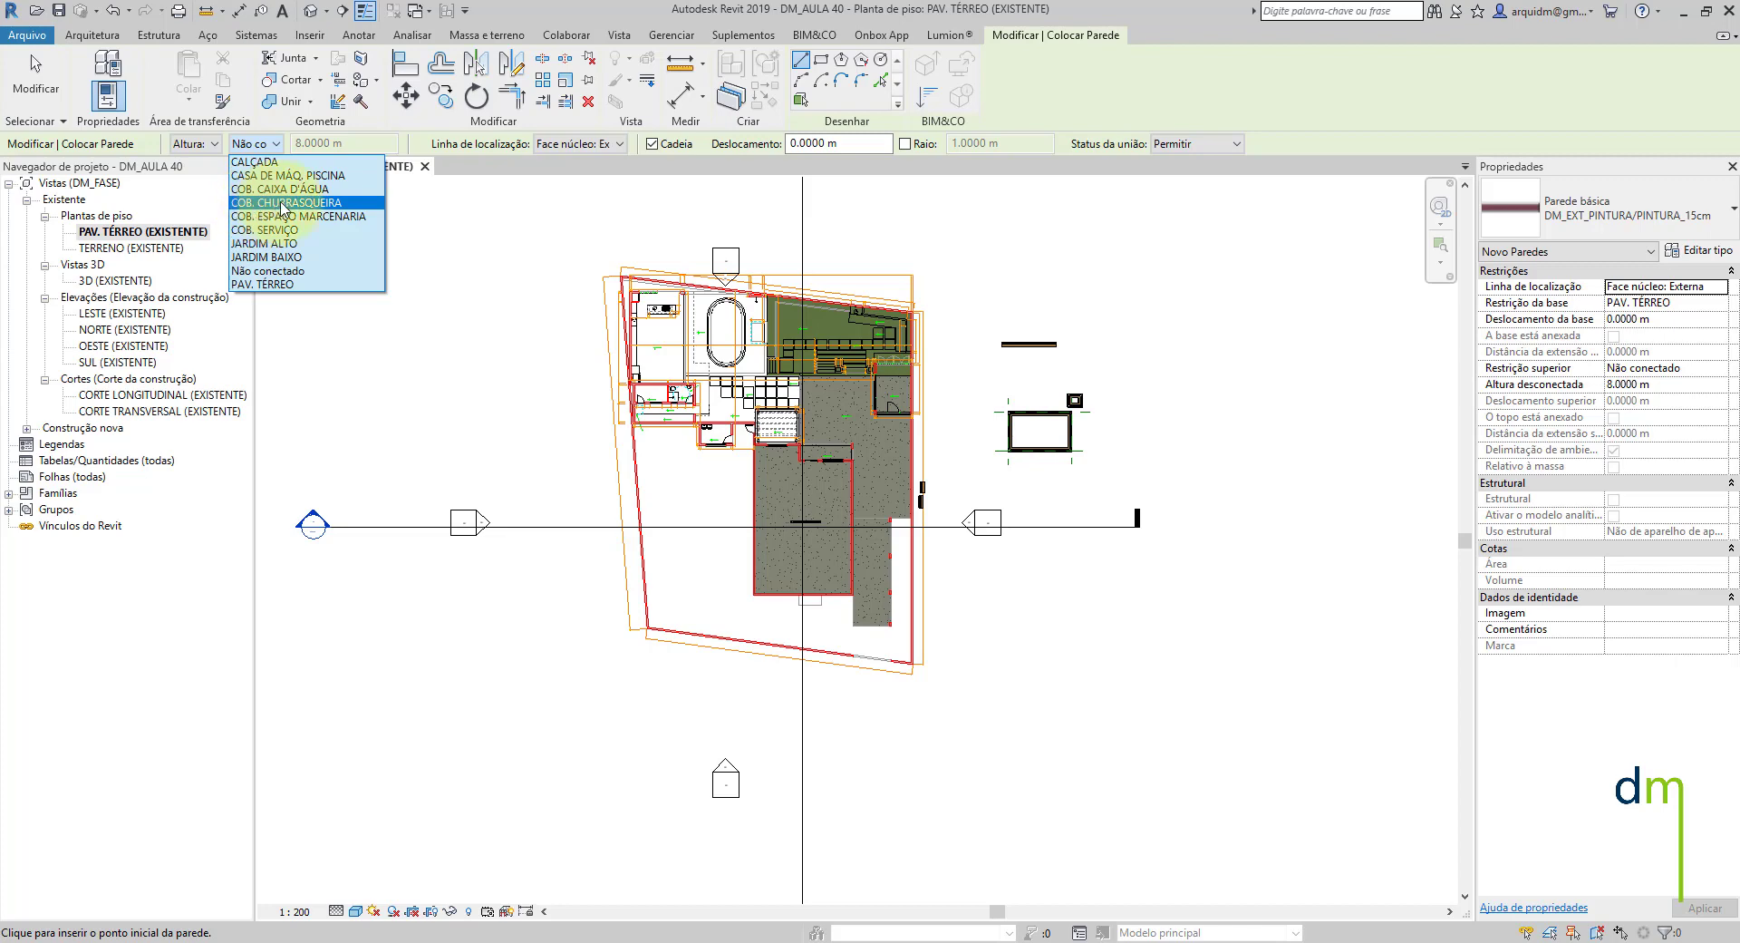
pyautogui.click(246, 203)
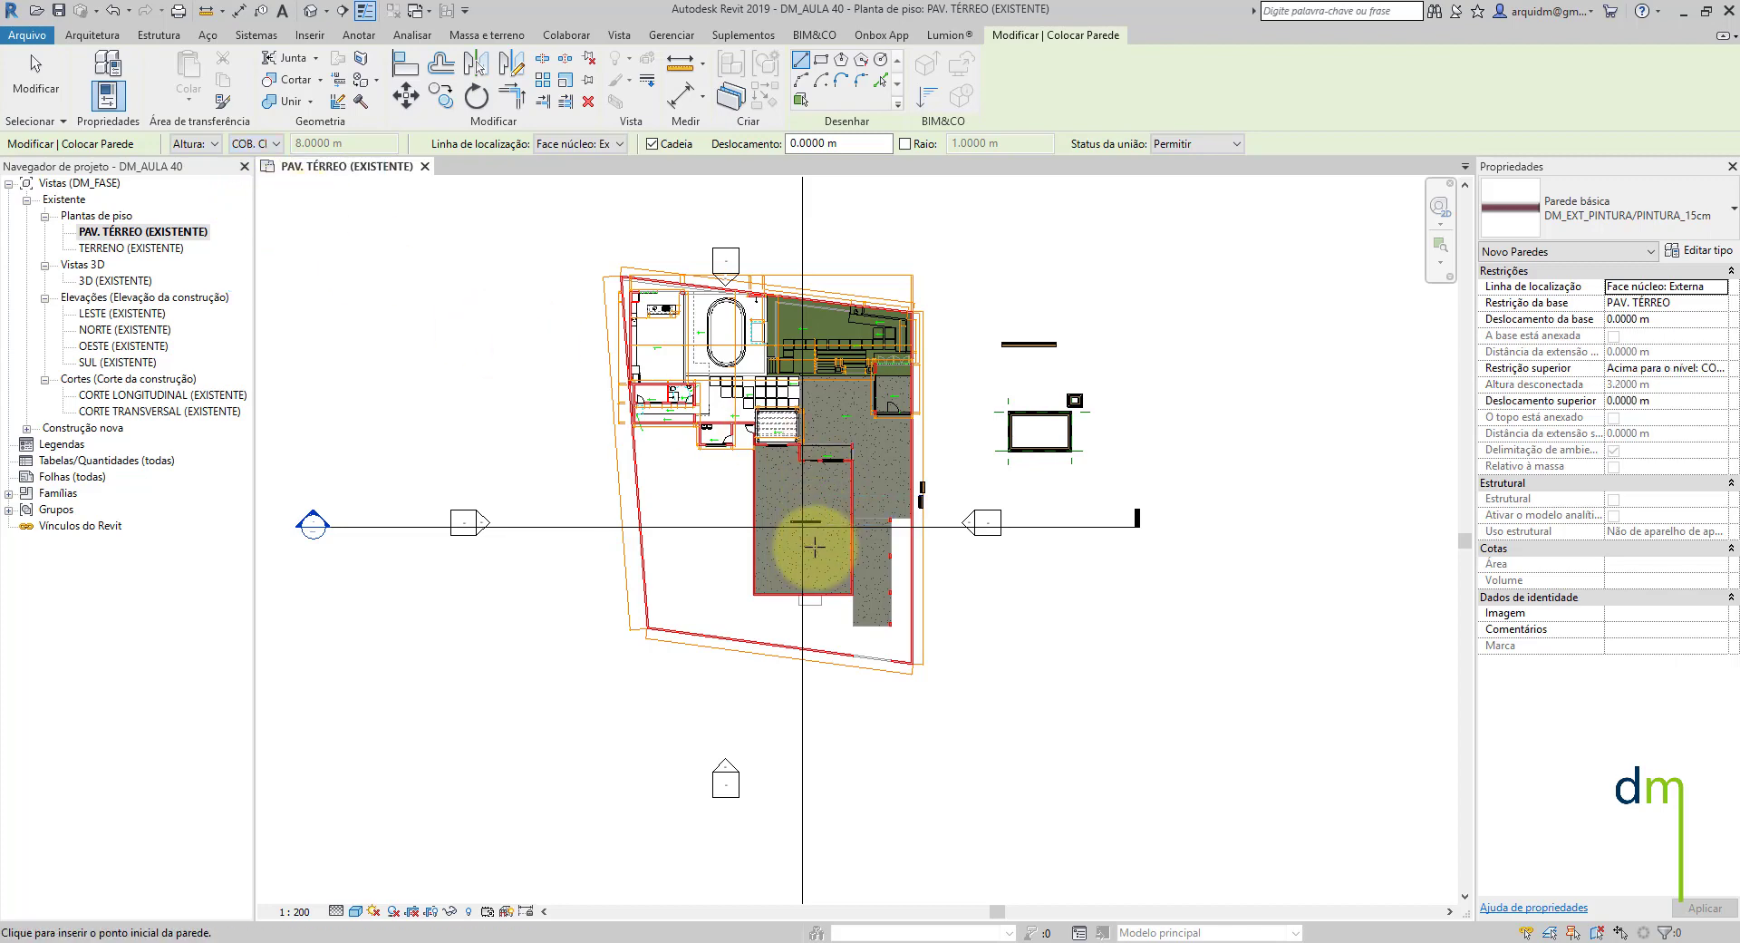
# - Set the wall's location line to Face de acabamento: Externa and switch its drawing method to picking existing lines
pyautogui.scroll(1, 819, 531)
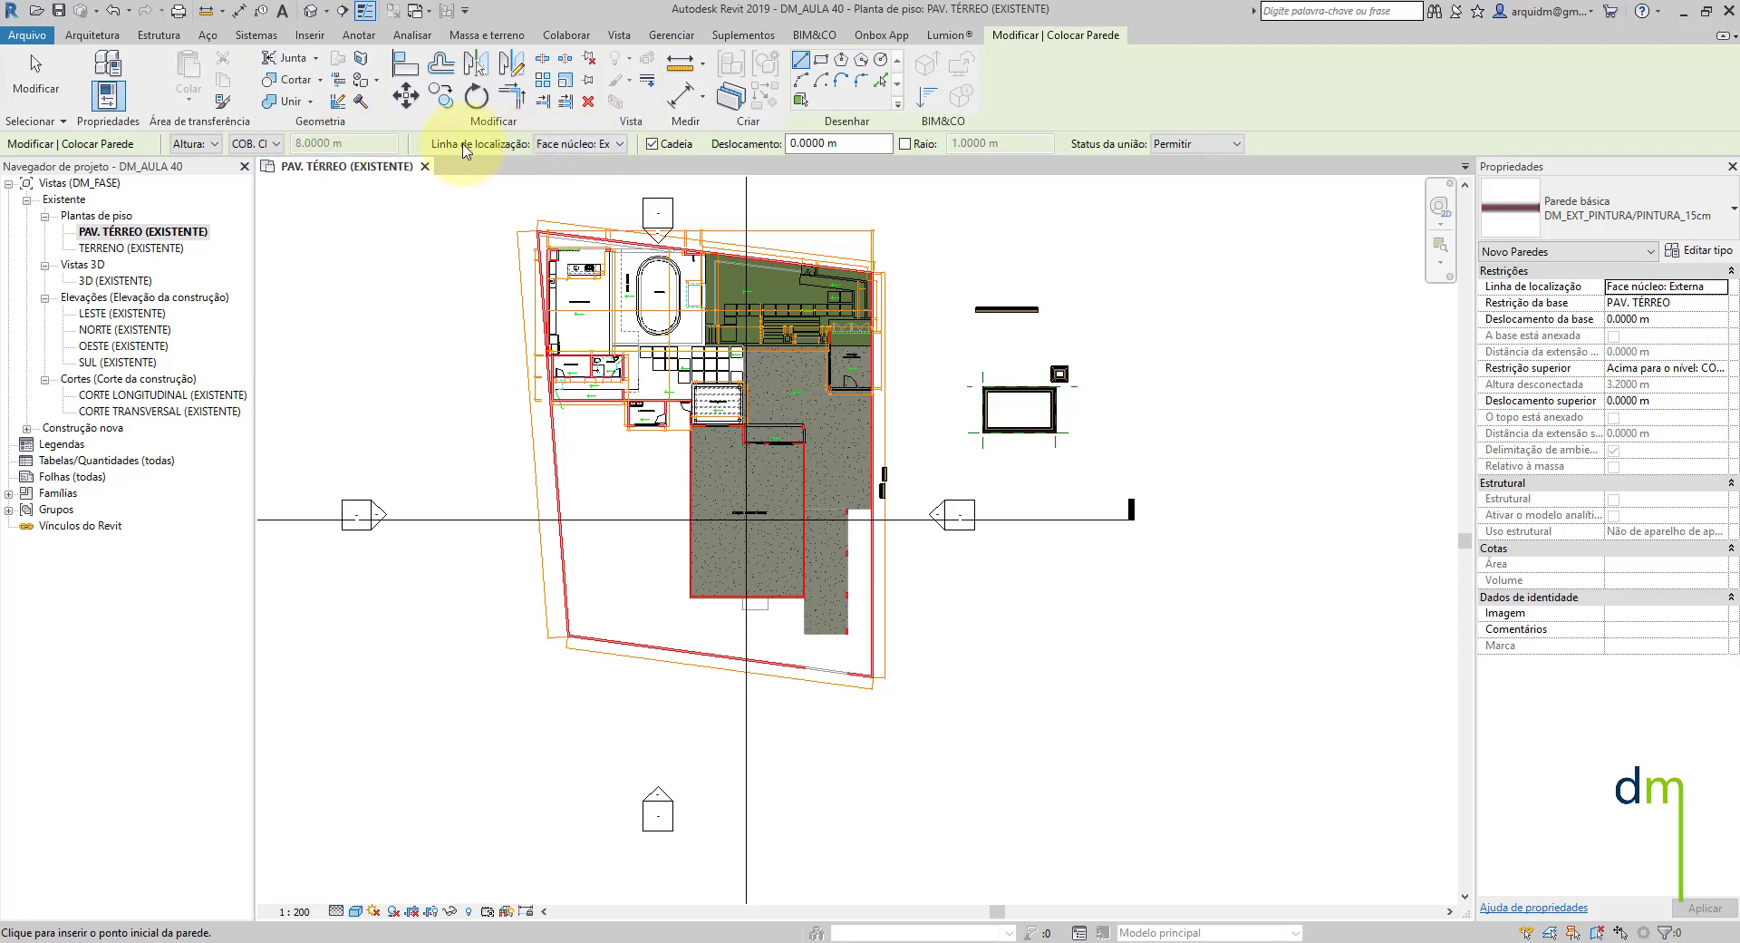
pyautogui.click(590, 147)
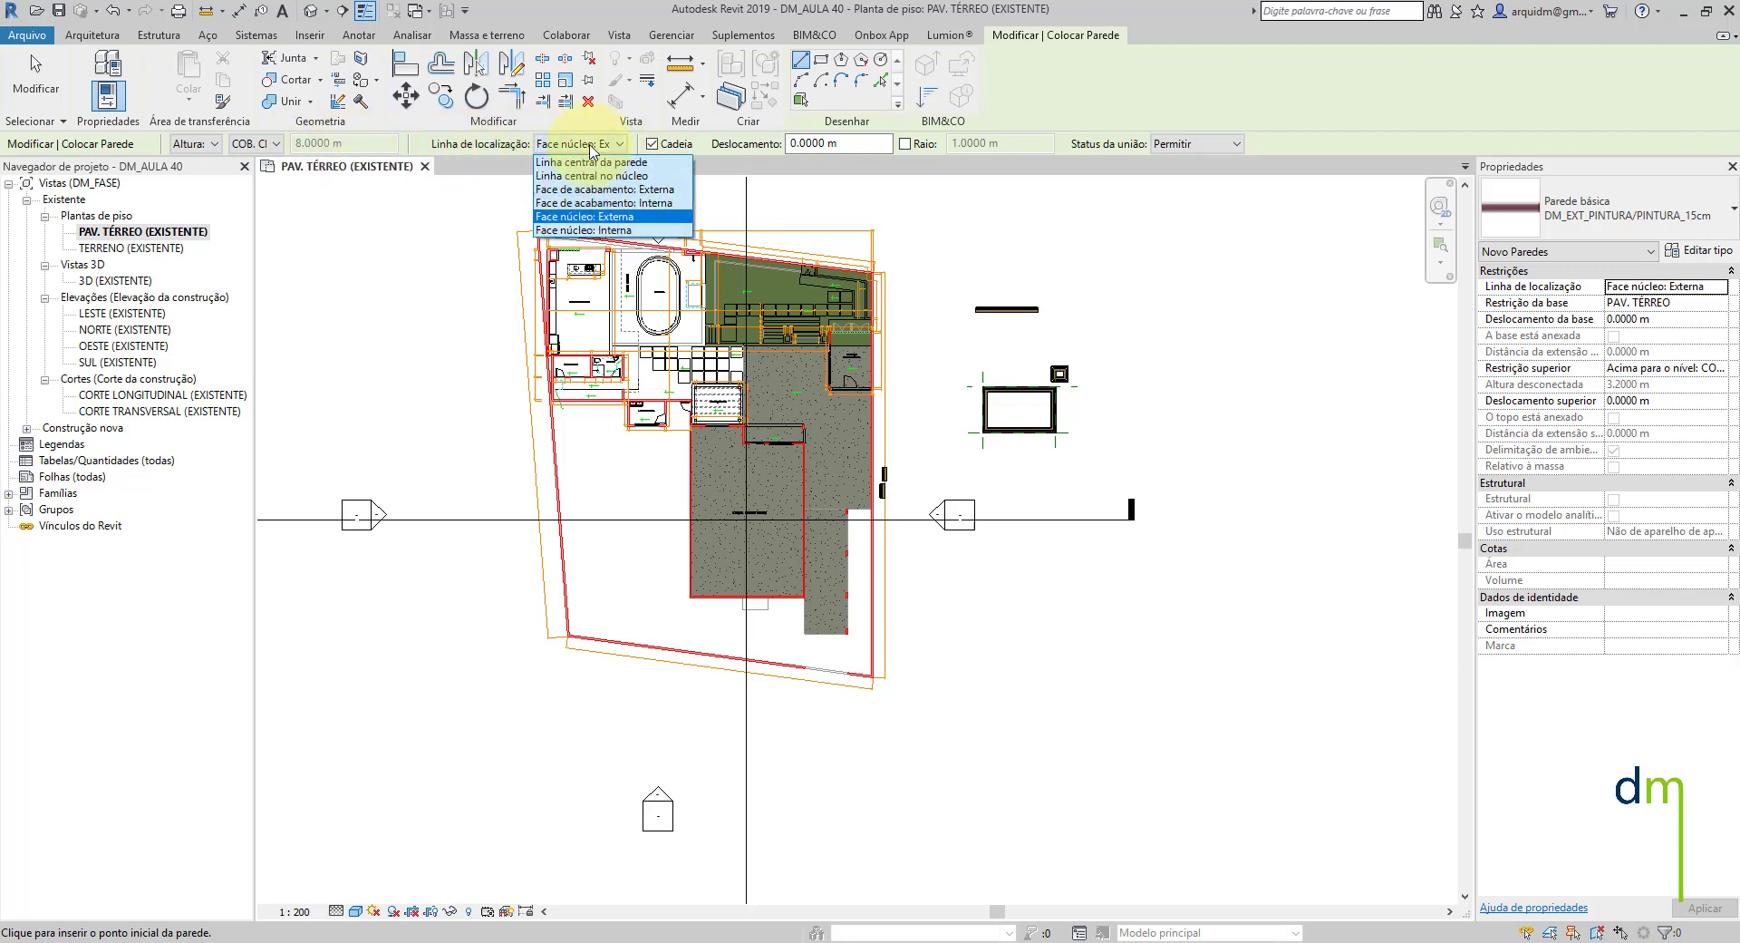
pyautogui.scroll(5, 997, 403)
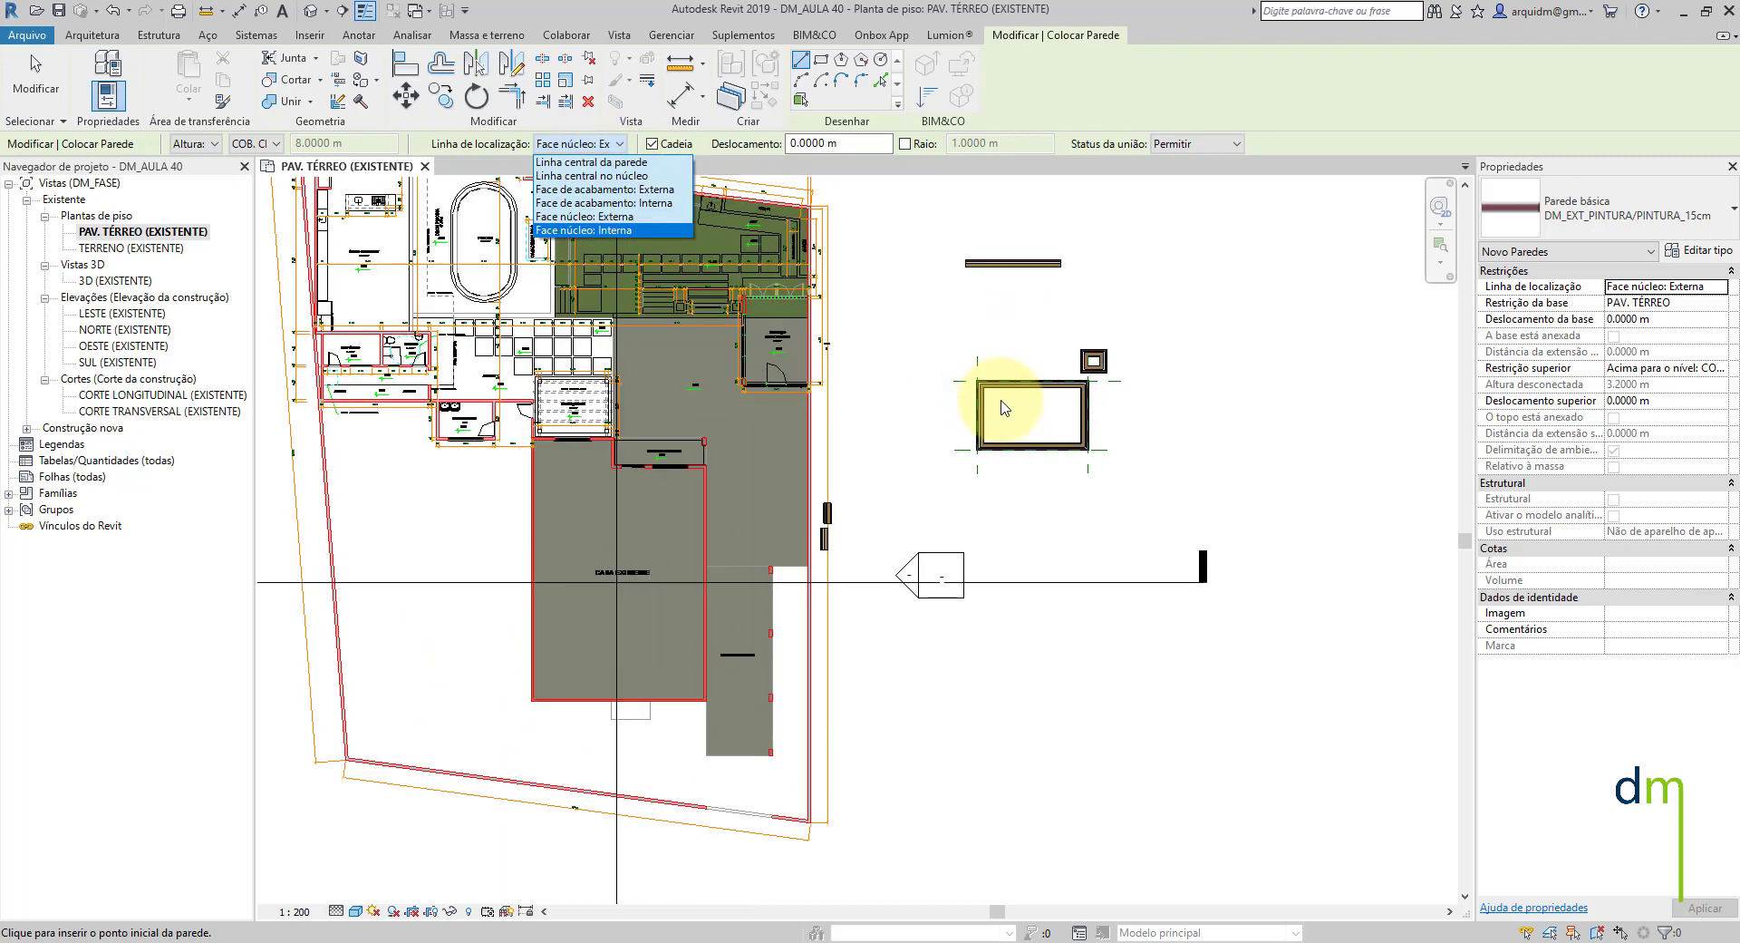
pyautogui.scroll(4, 951, 362)
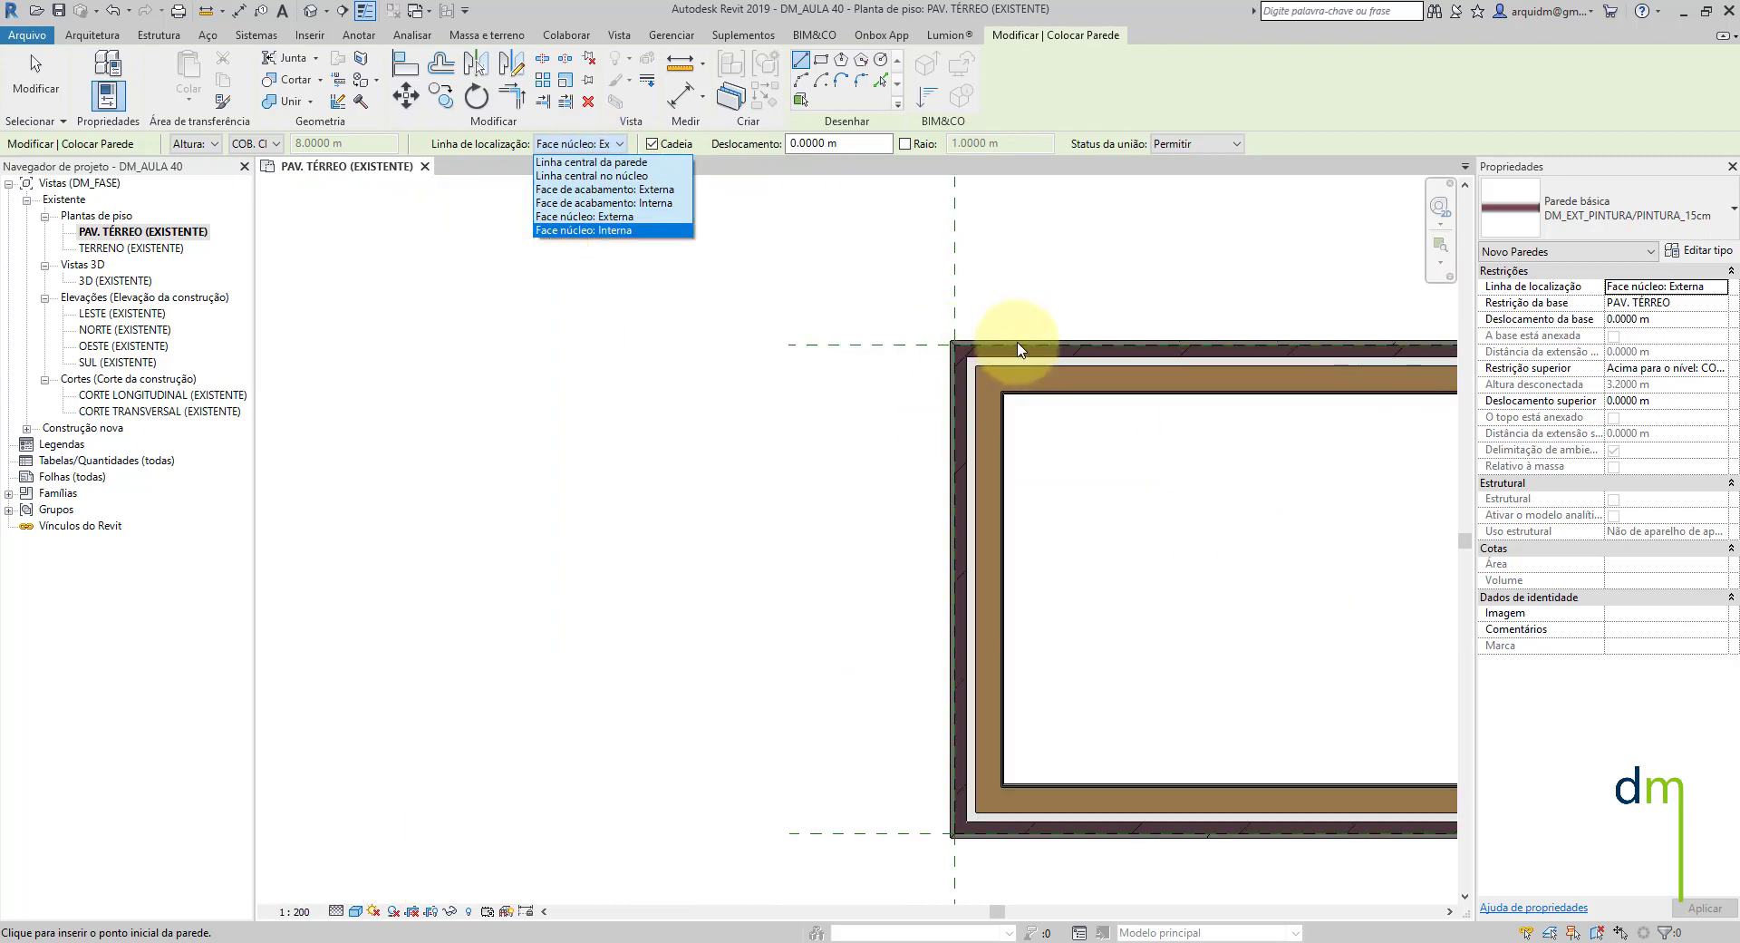
pyautogui.scroll(-2, 1019, 358)
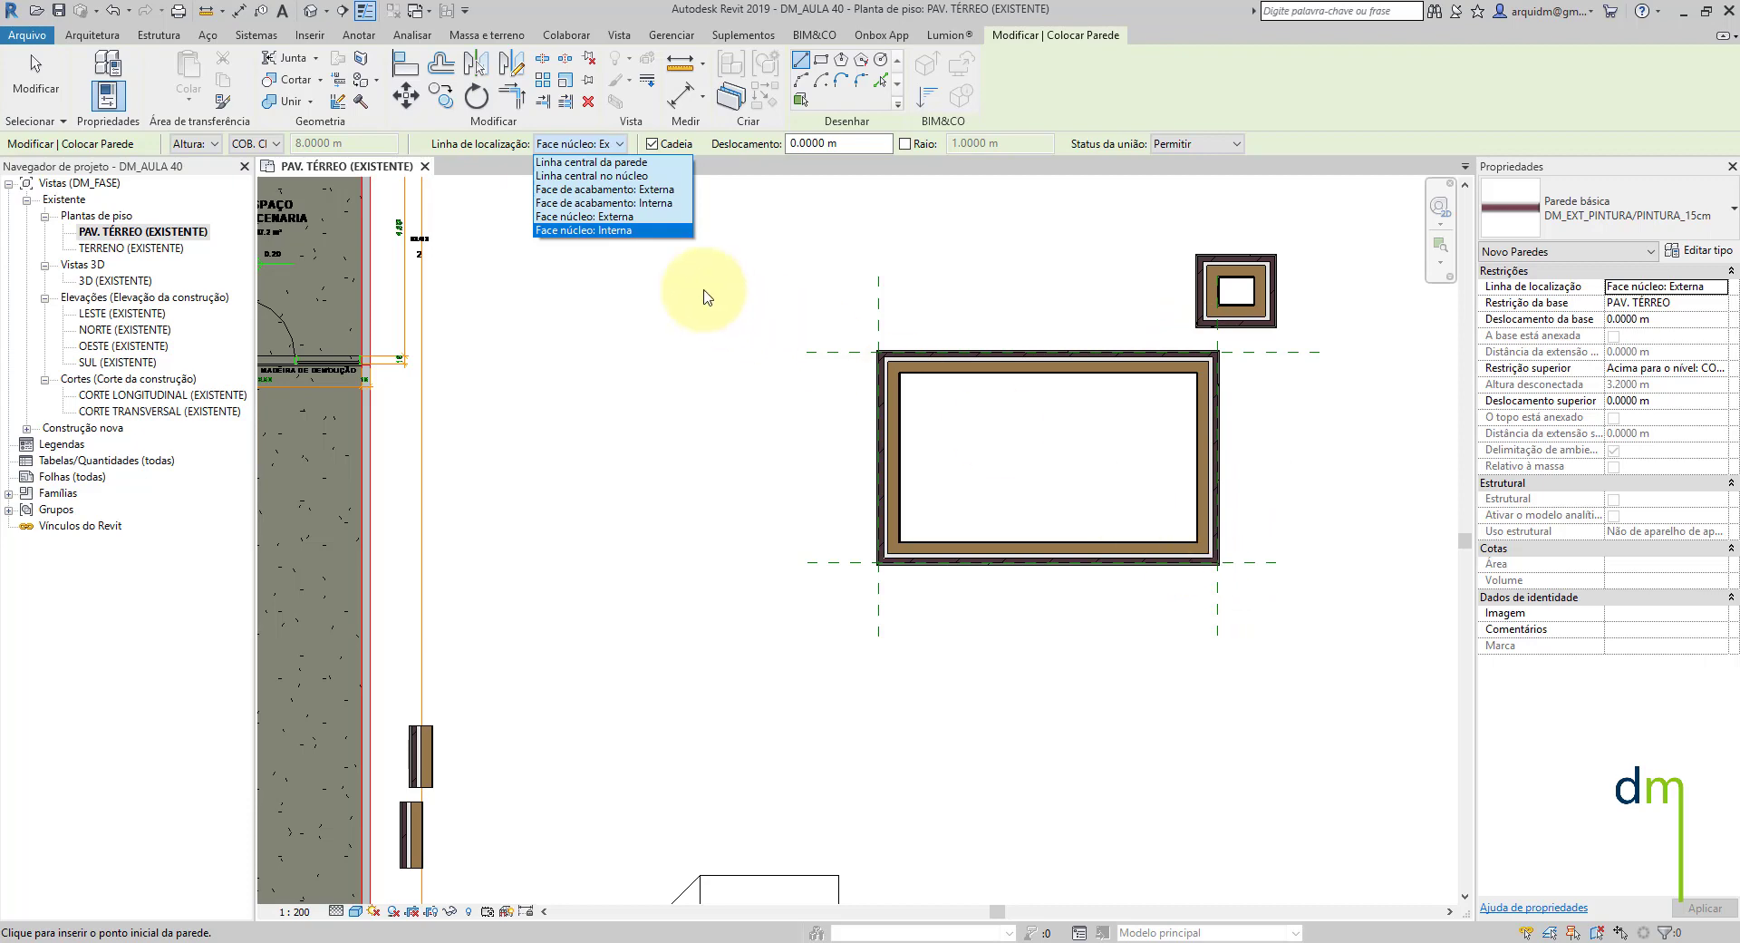
pyautogui.click(588, 189)
pyautogui.scroll(-3, 1032, 343)
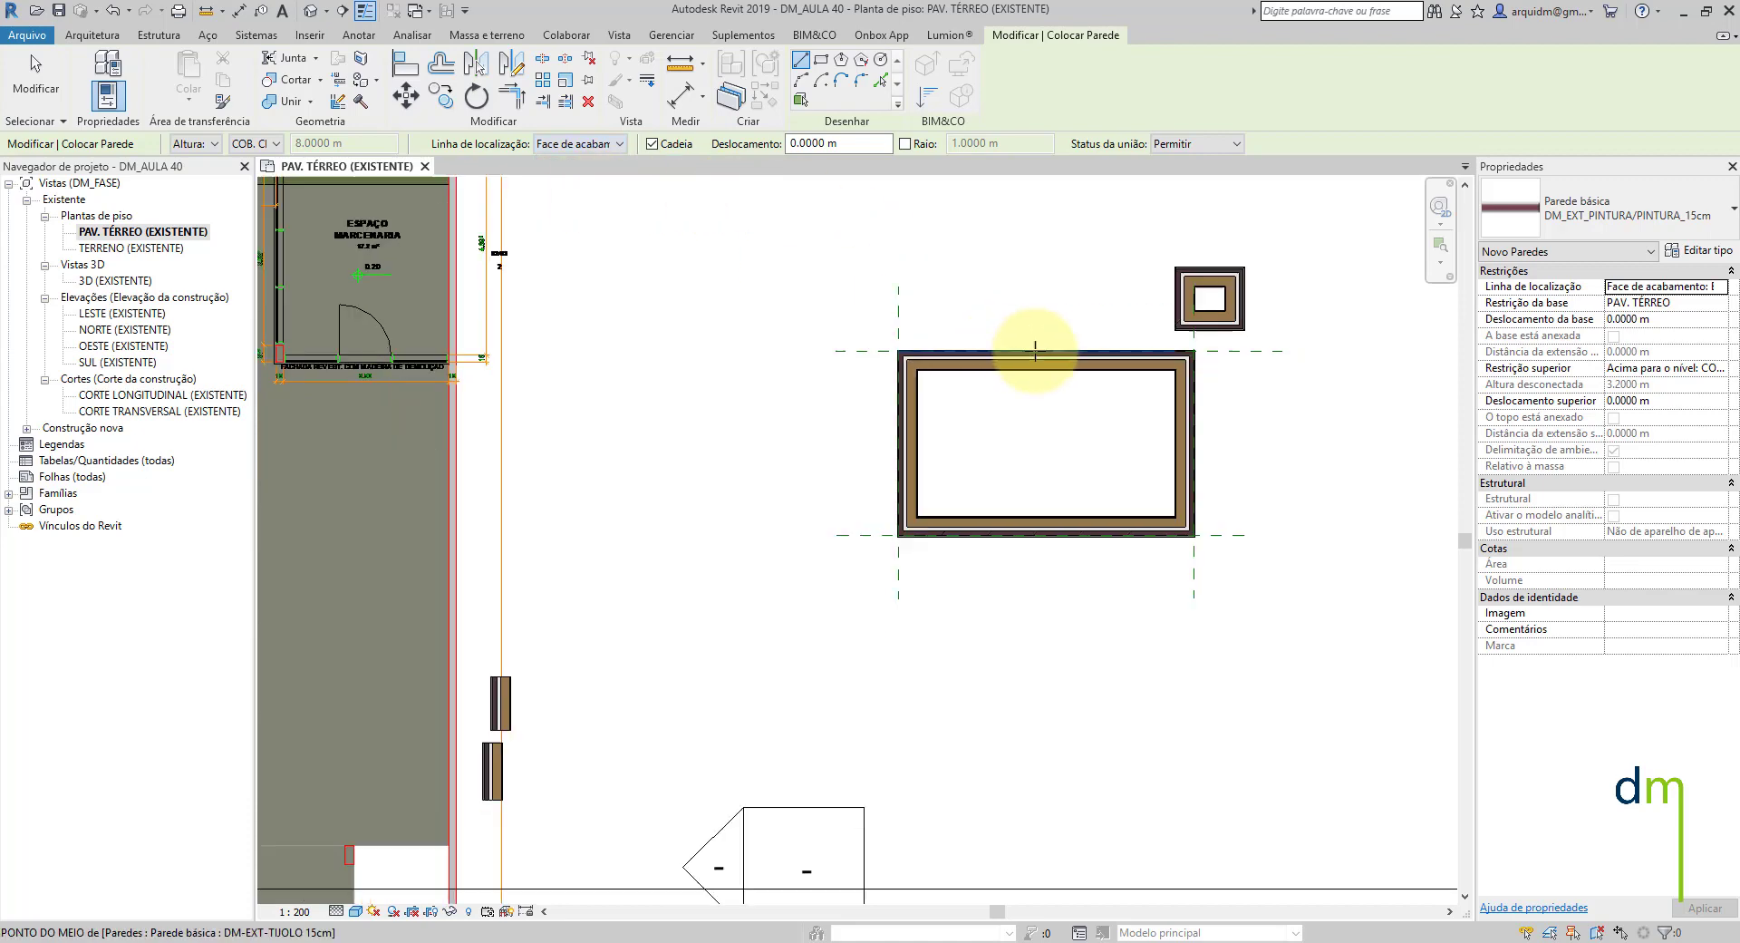
pyautogui.scroll(-2, 1032, 342)
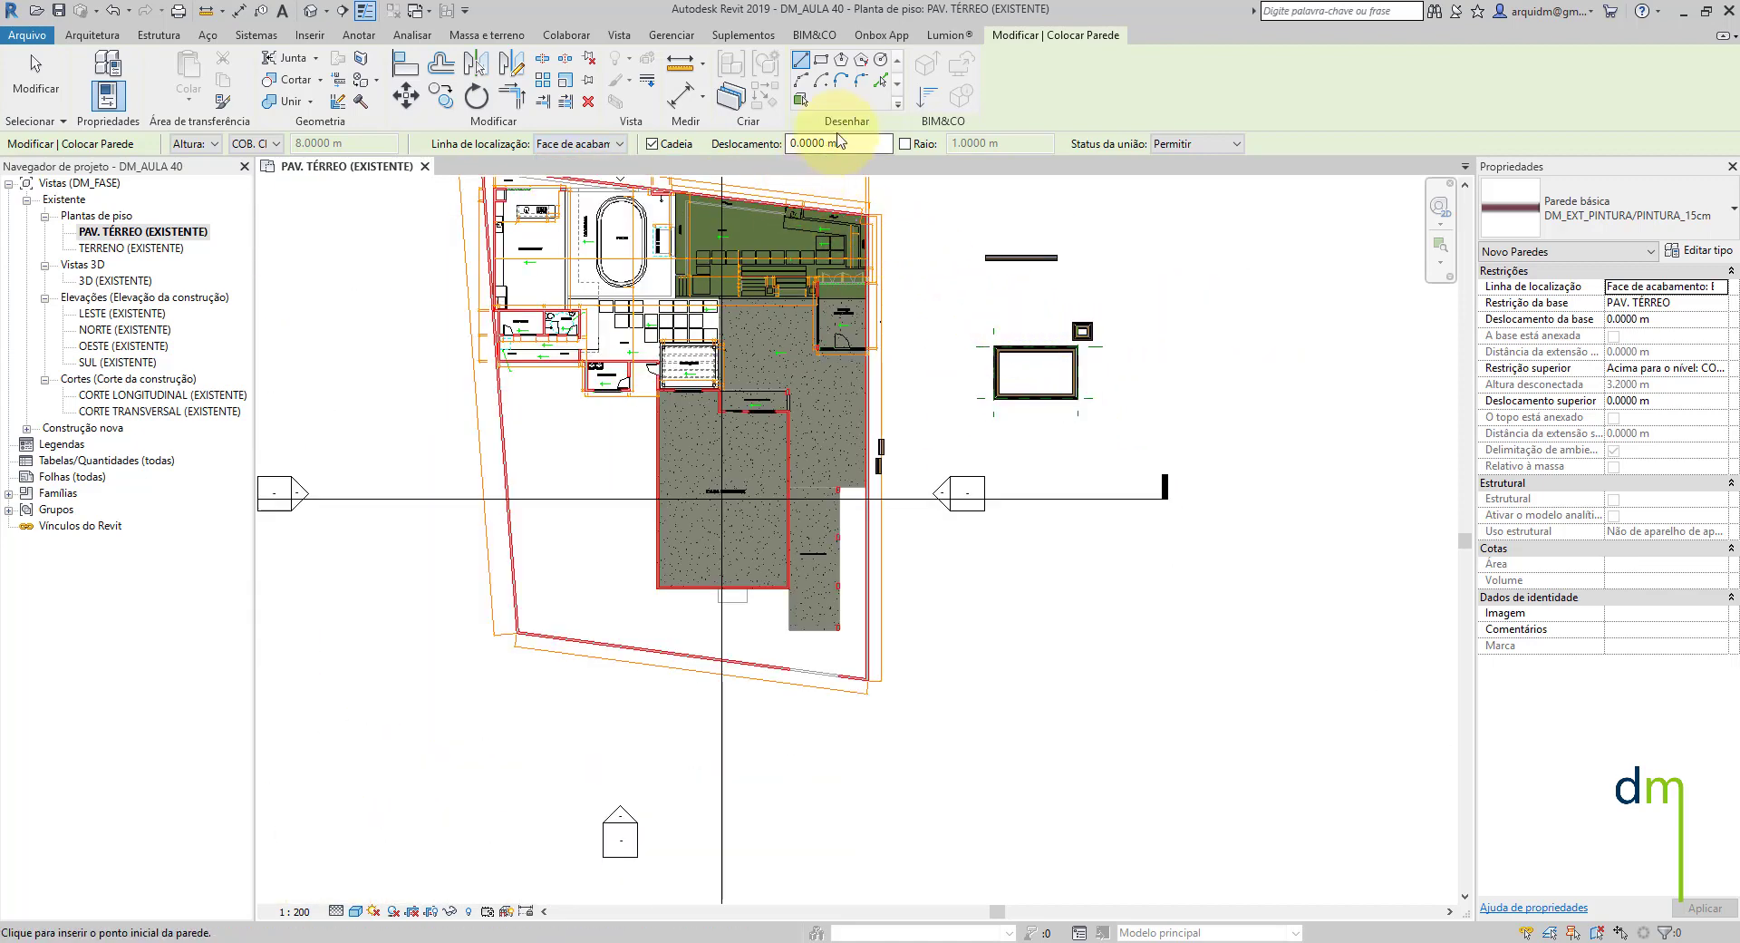
pyautogui.click(882, 83)
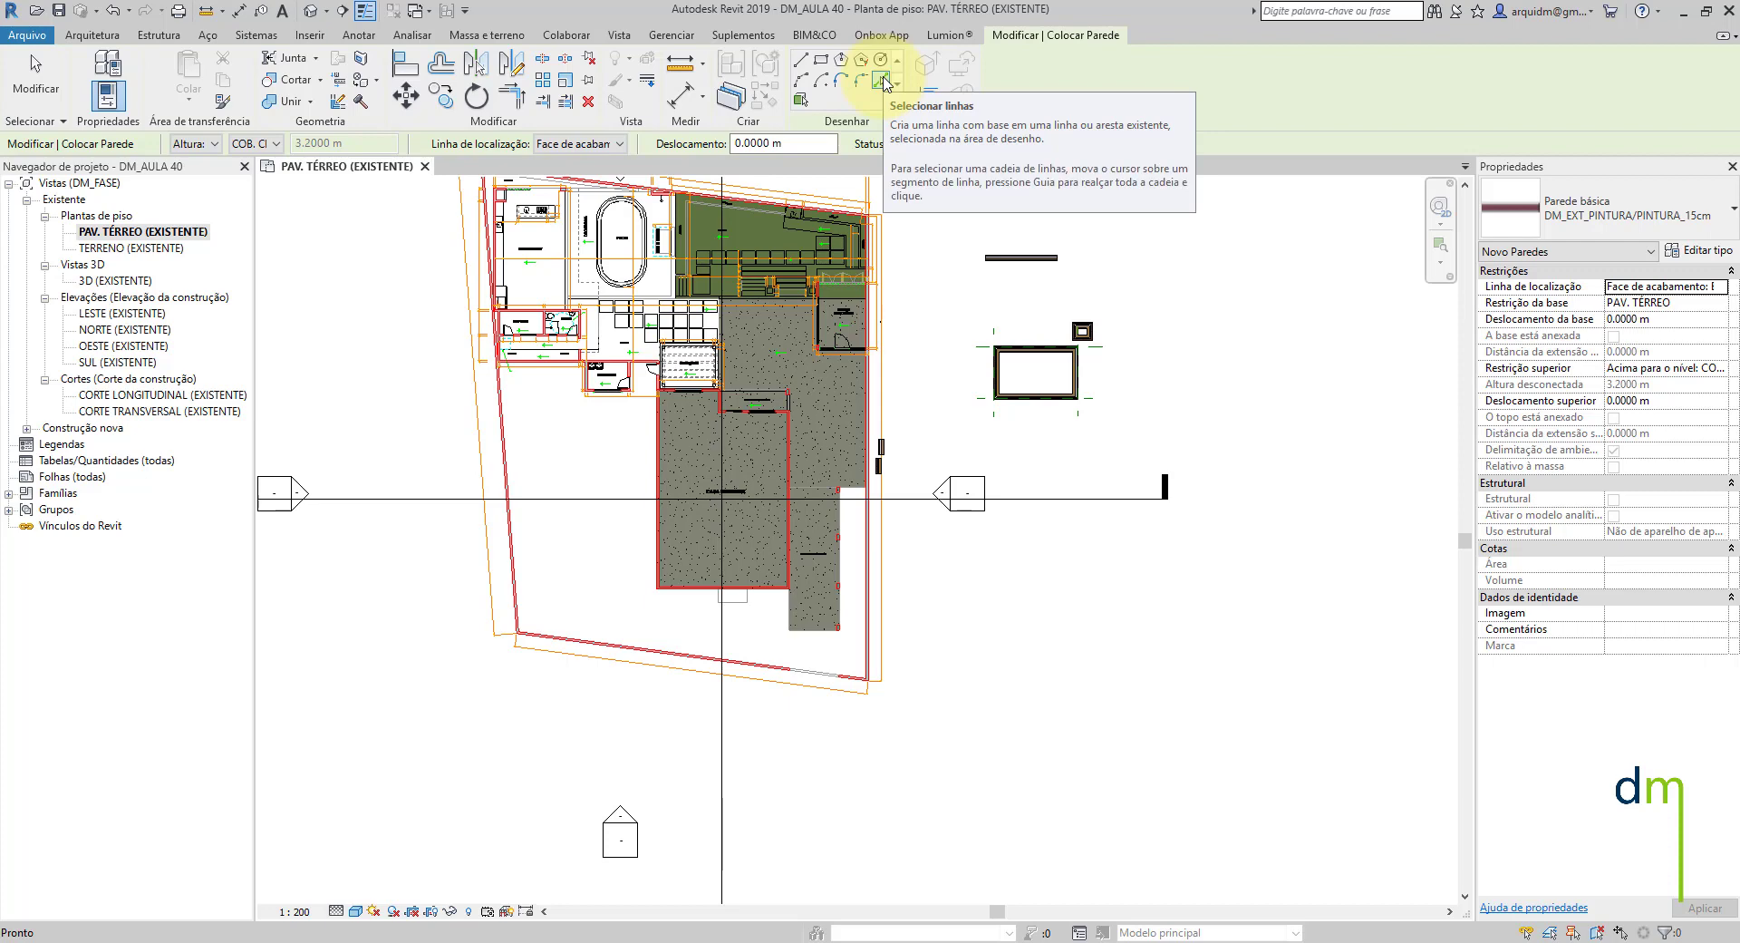
pyautogui.moveTo(867, 414); pyautogui.dragTo(835, 368, button='middle')
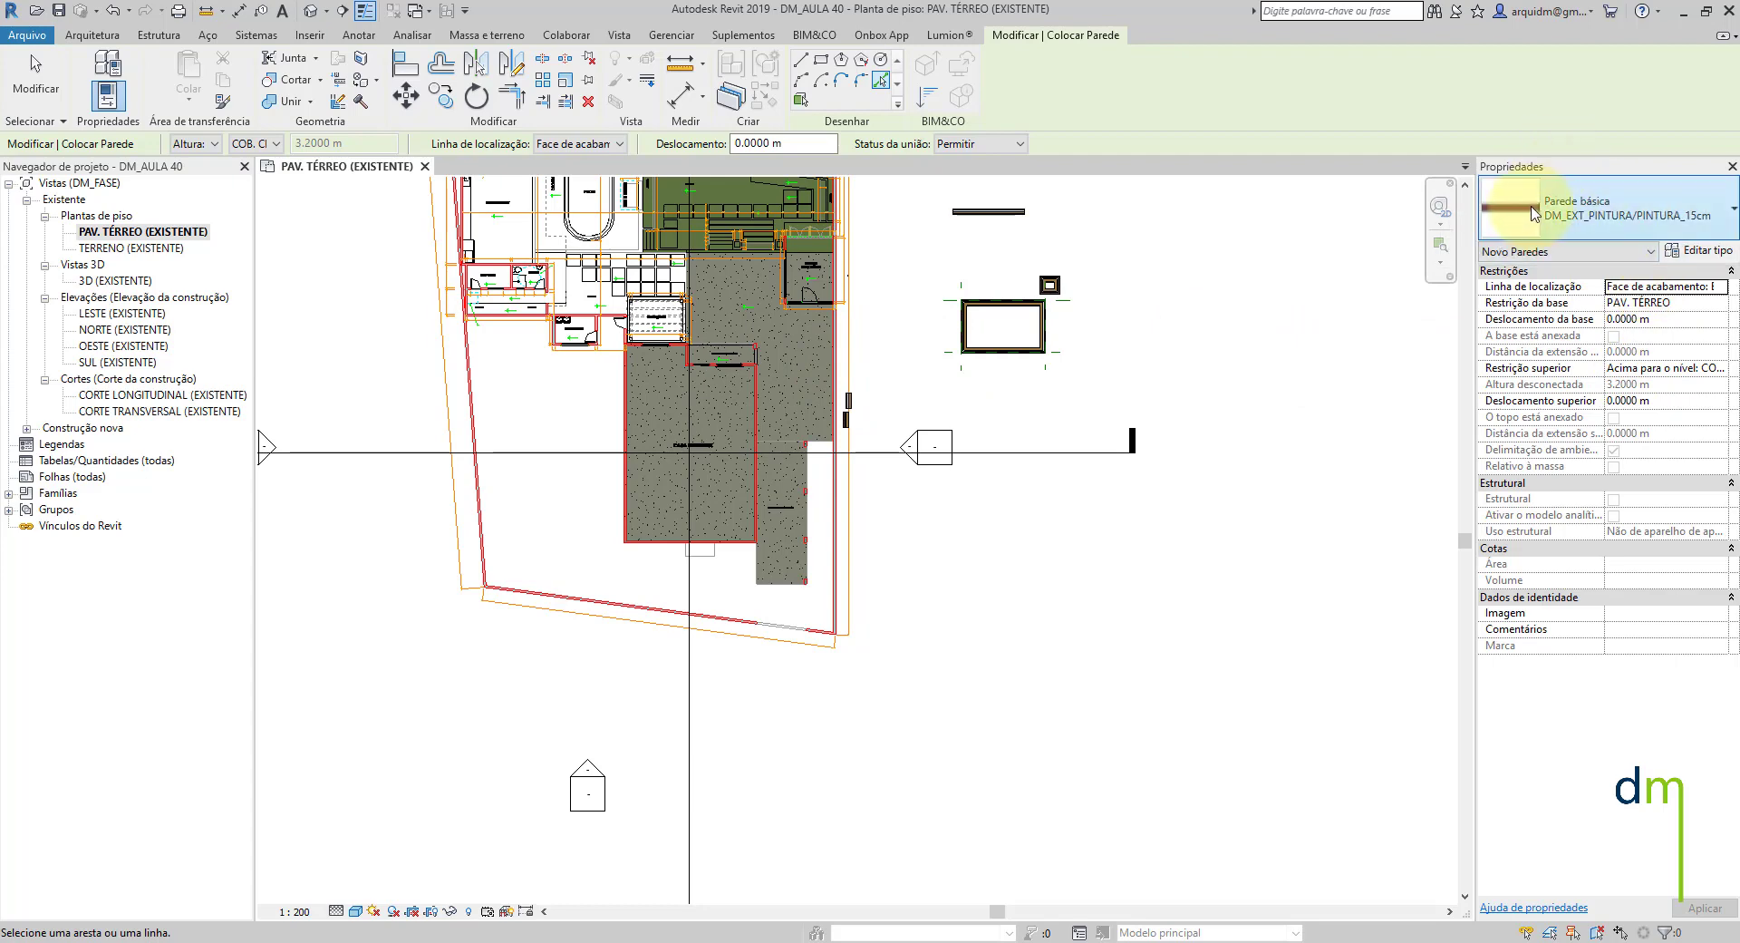
pyautogui.moveTo(803, 325); pyautogui.dragTo(815, 402, button='middle')
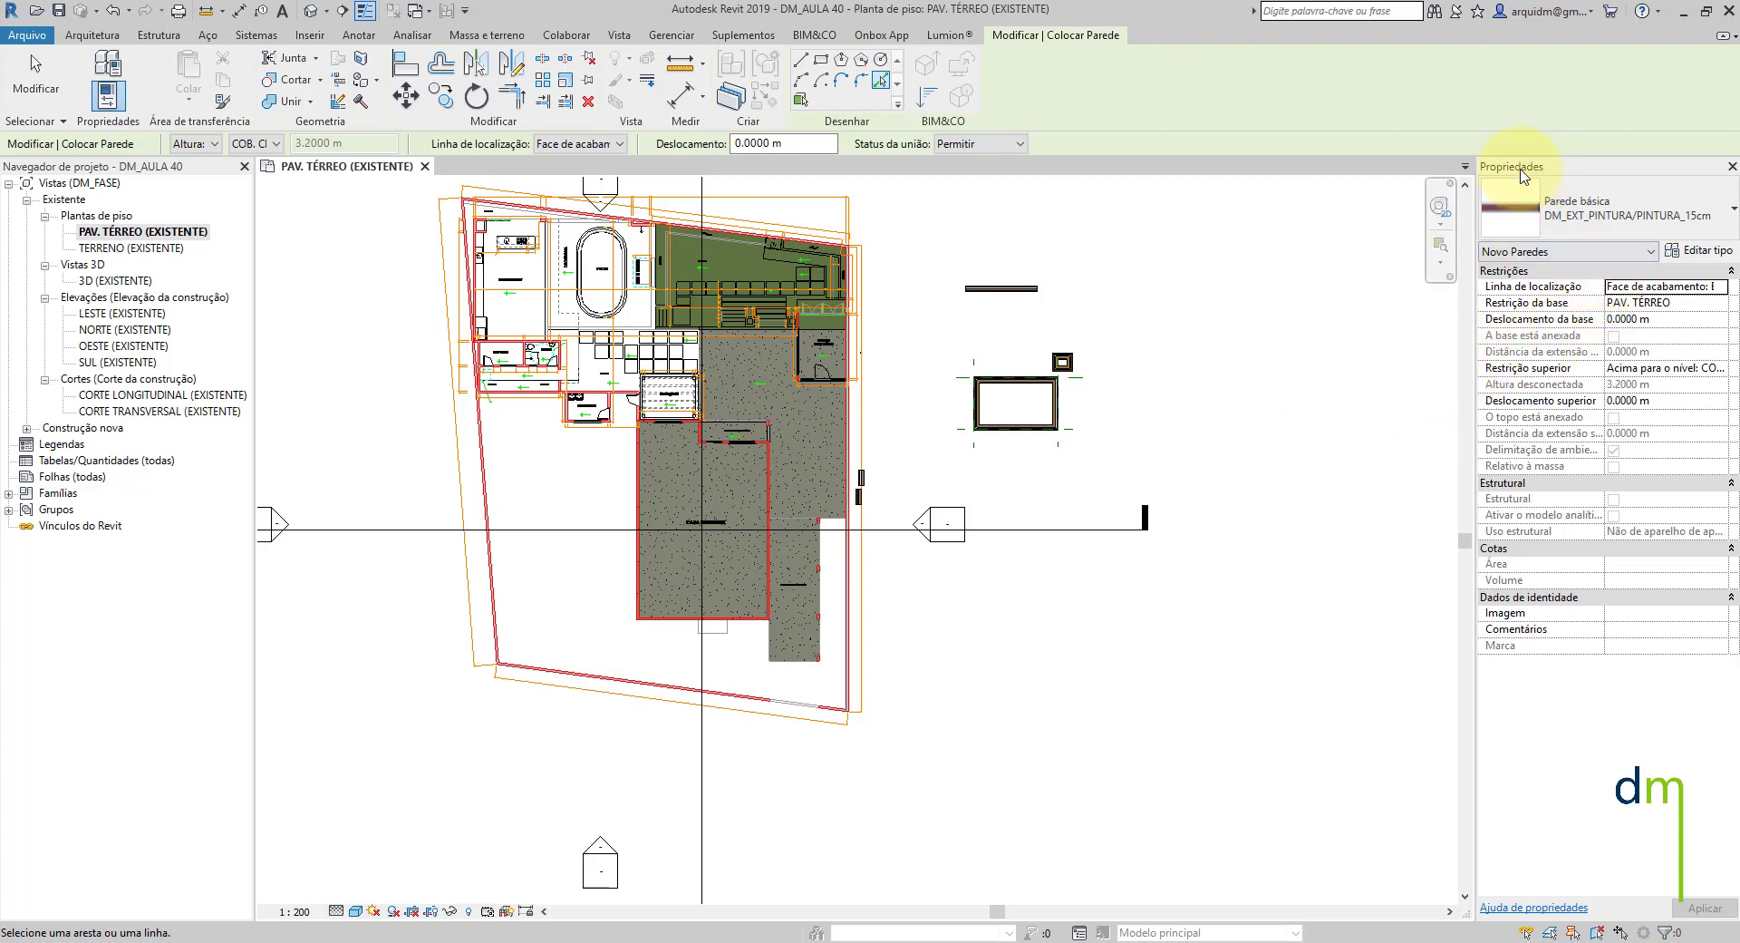
# - Set the new wall's base offset and top offset each to -0.05 m and apply the changes
pyautogui.click(1679, 326)
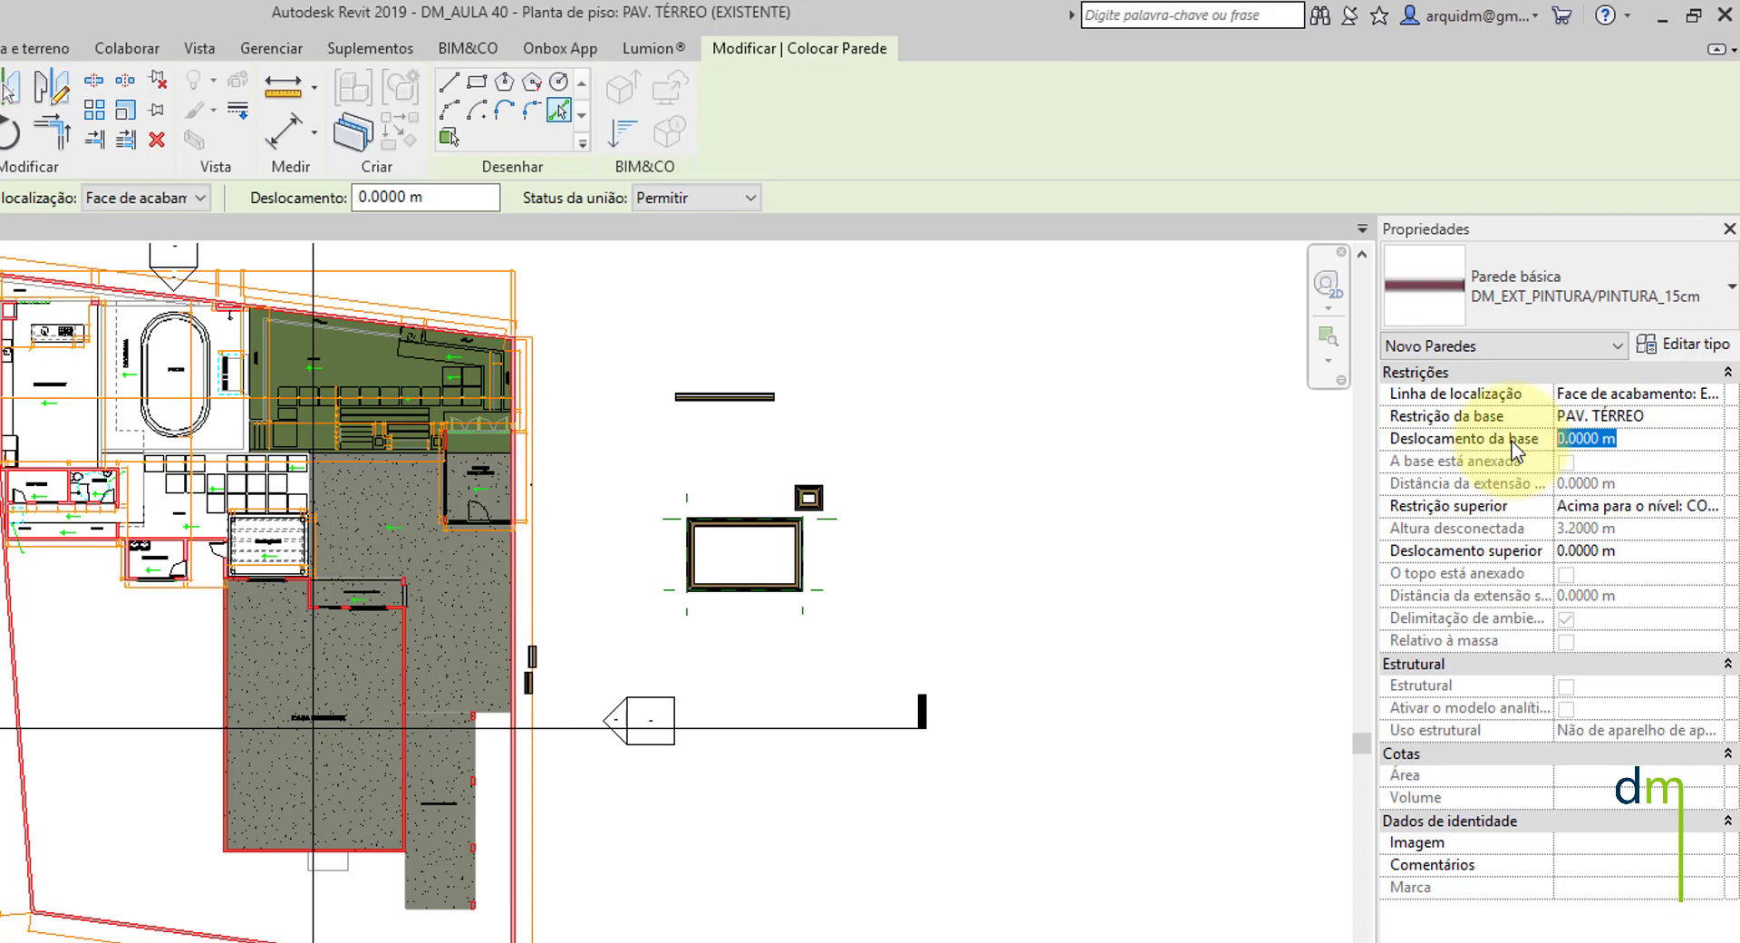
pyautogui.write('-0.05')
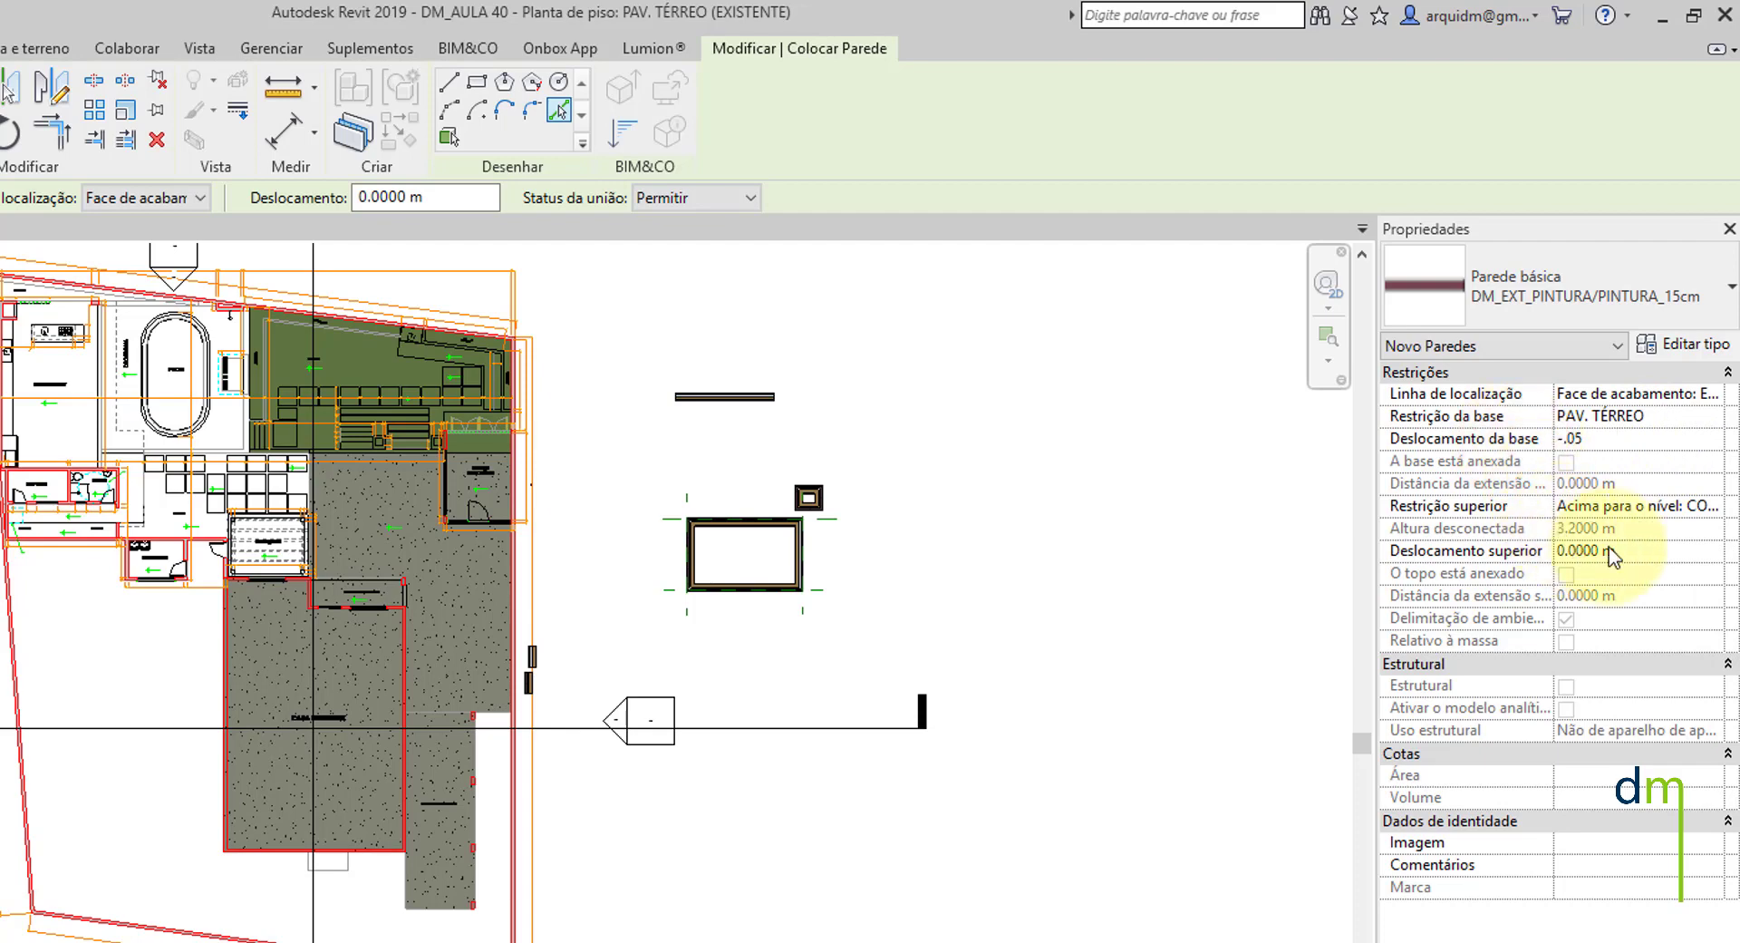
pyautogui.click(1647, 548)
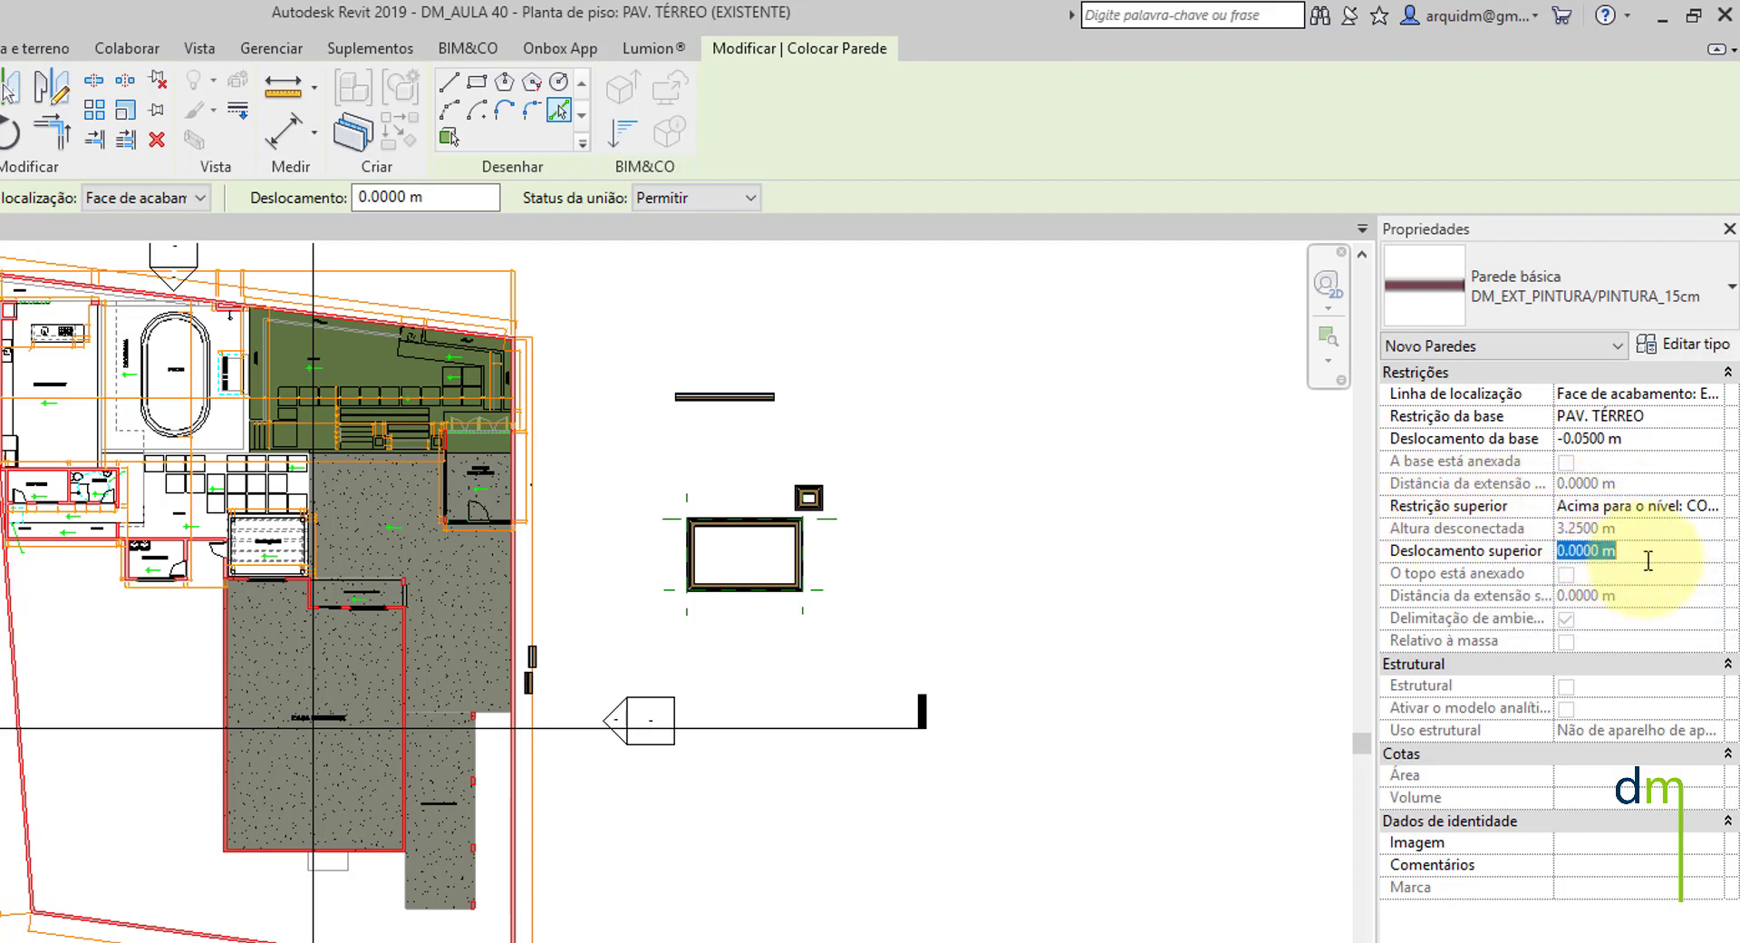
pyautogui.click(1648, 555)
pyautogui.moveTo(1648, 555); pyautogui.dragTo(1545, 556)
pyautogui.write('-.')
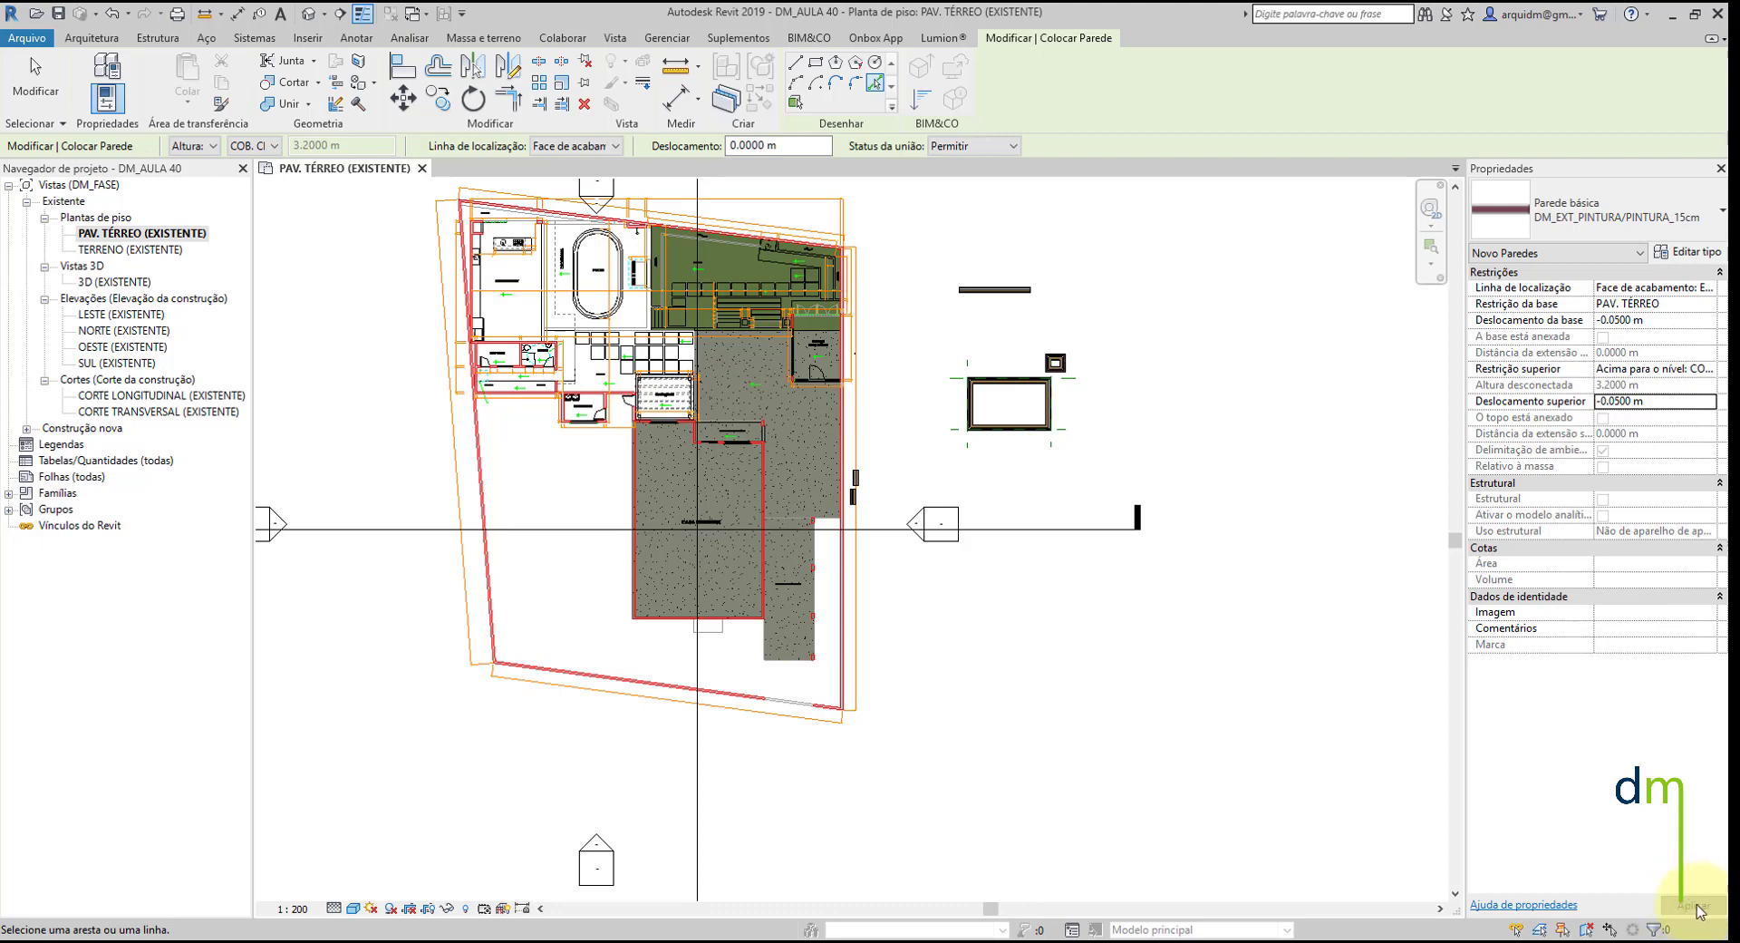
# - Place the exterior wall along the concrete platform's right edge, between CASA EXISTENTE and the existing garage
pyautogui.moveTo(879, 439); pyautogui.dragTo(938, 445, button='middle')
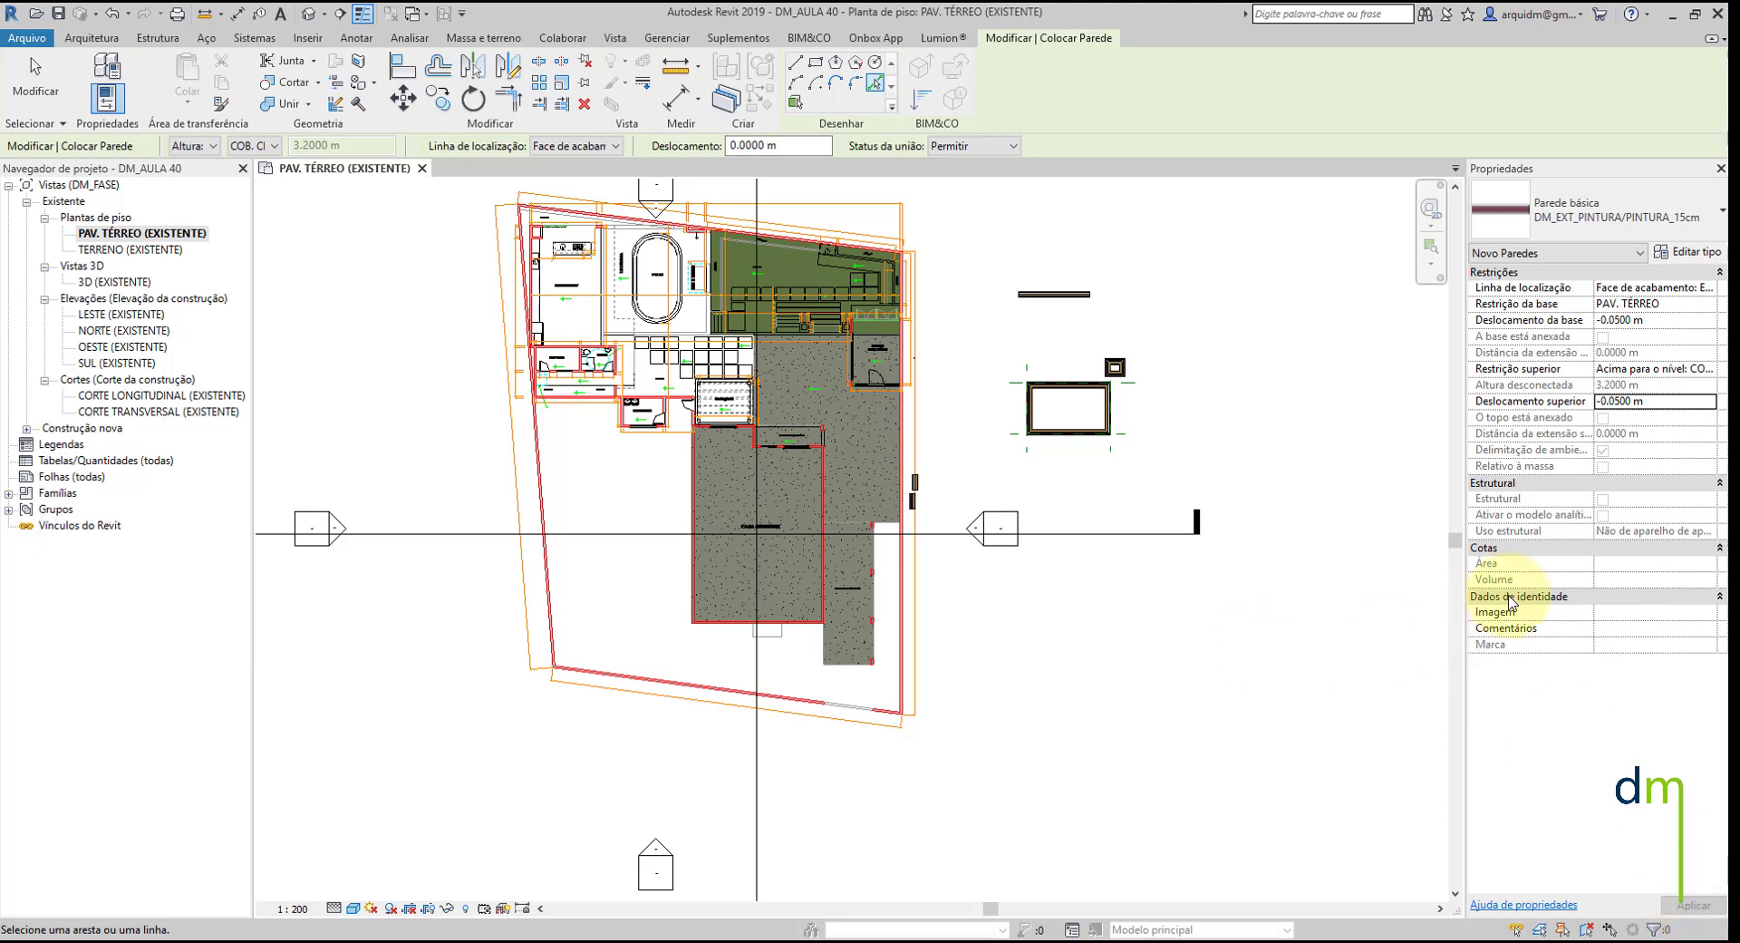
pyautogui.moveTo(841, 434); pyautogui.dragTo(847, 399, button='middle')
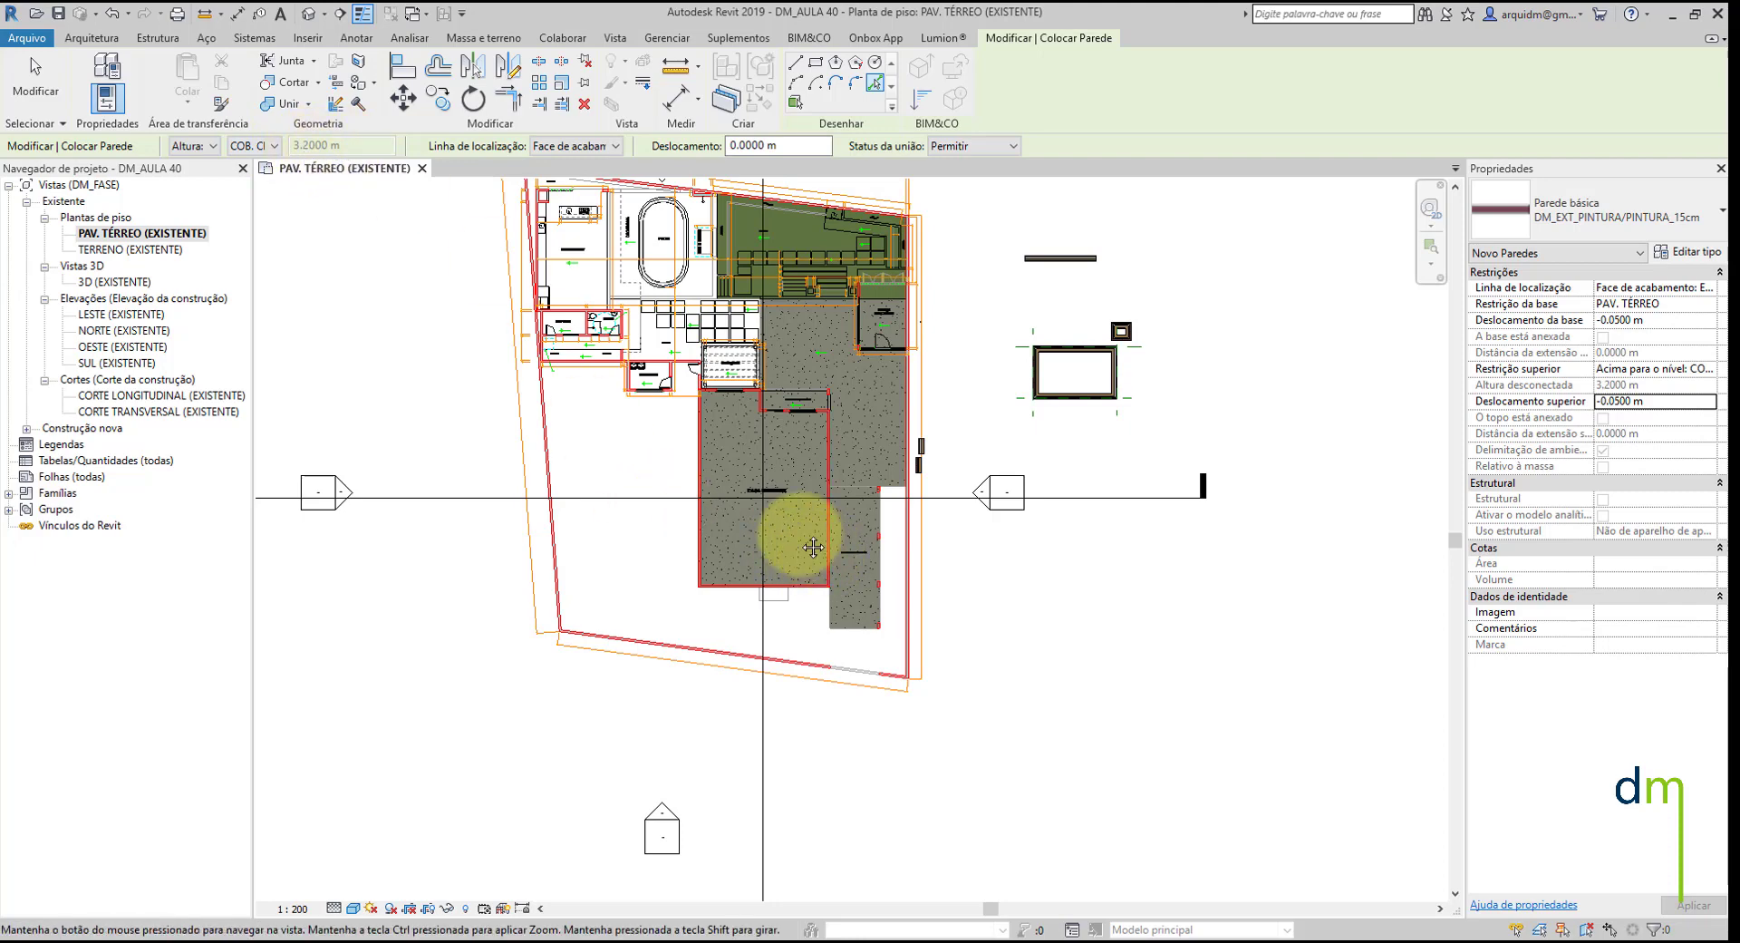
pyautogui.moveTo(802, 548); pyautogui.dragTo(767, 538, button='middle')
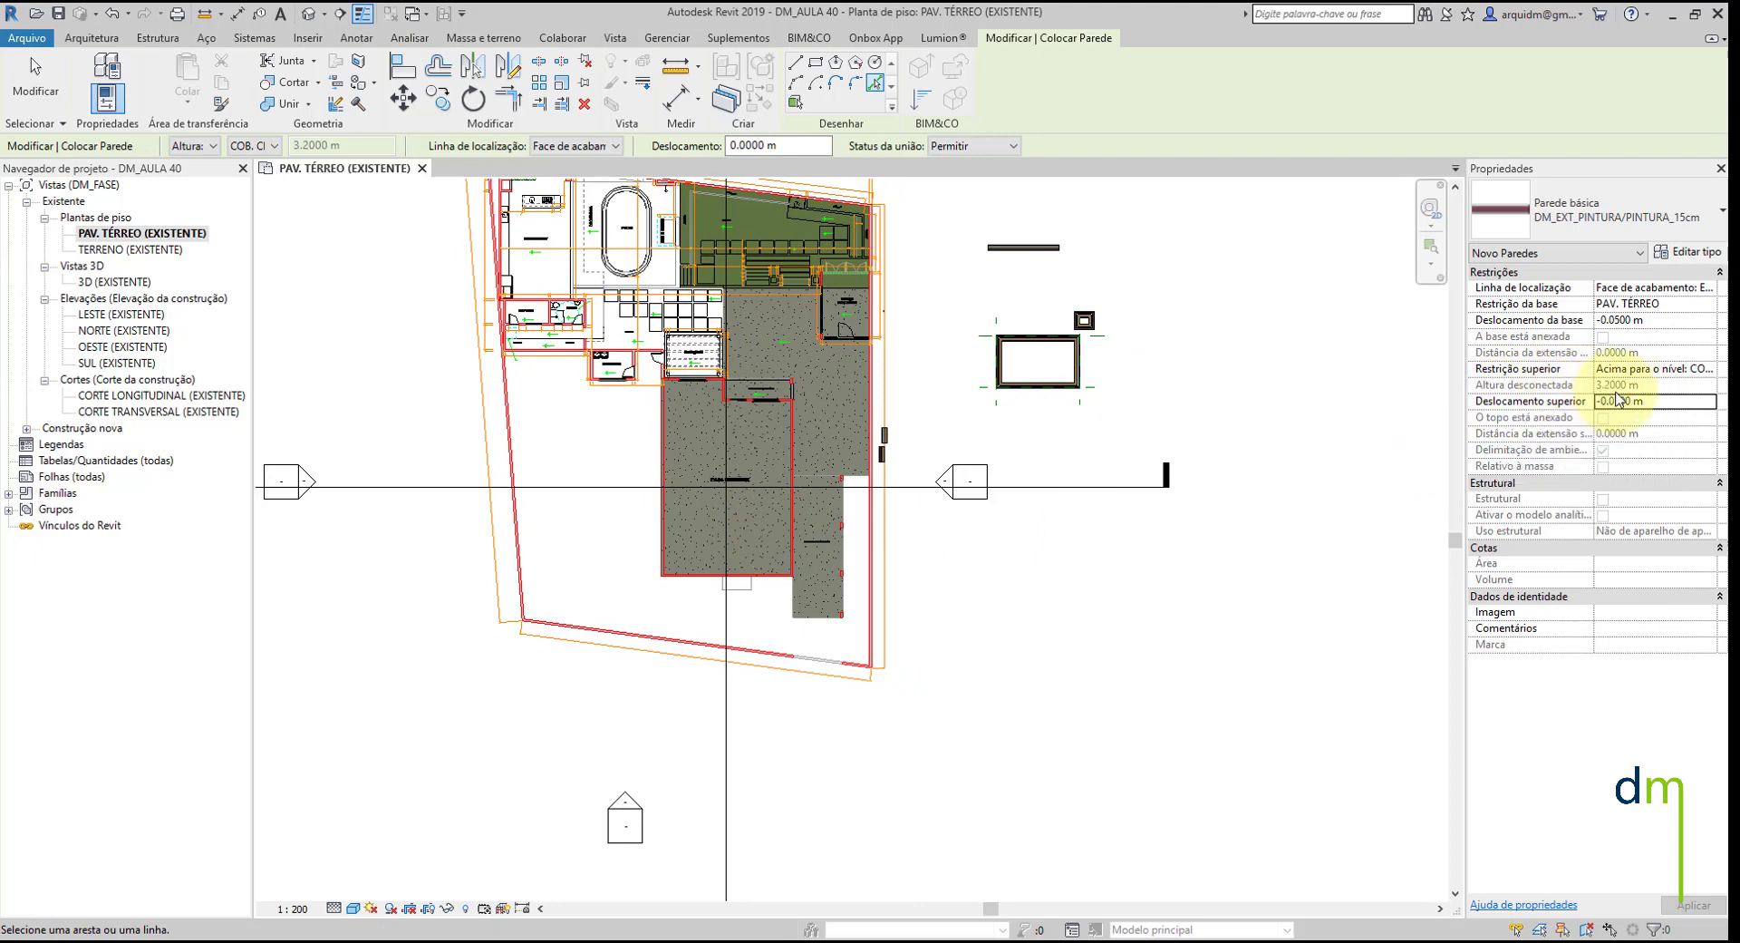
pyautogui.scroll(4, 808, 504)
pyautogui.scroll(6, 922, 478)
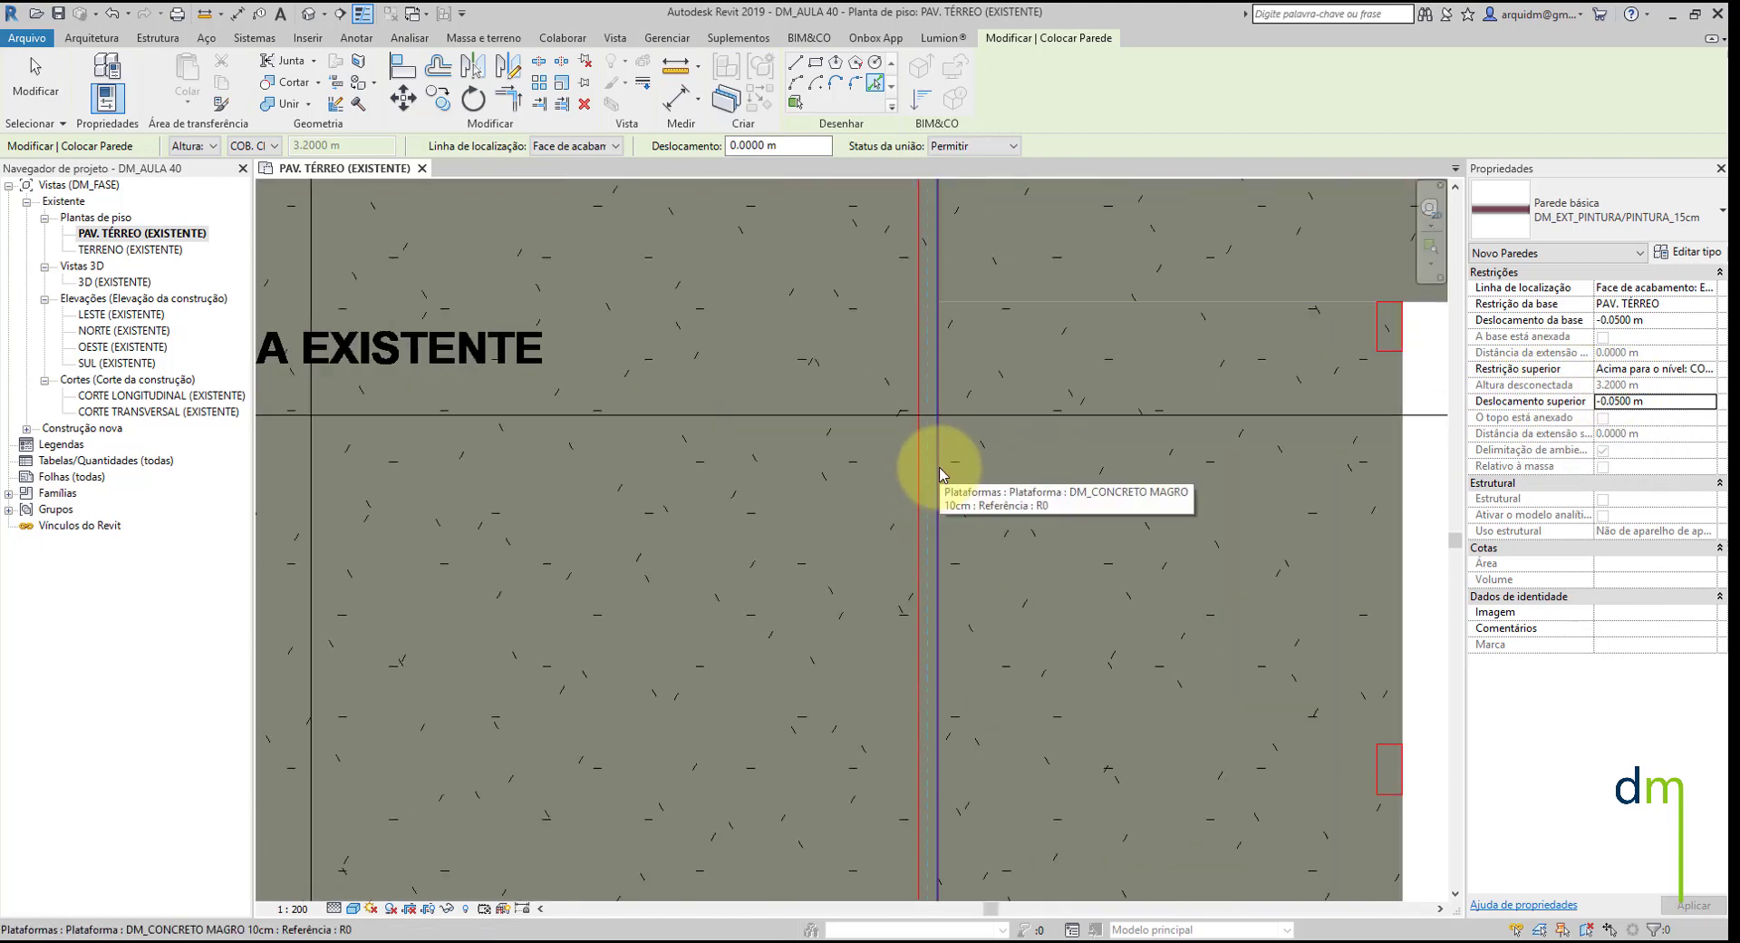
pyautogui.scroll(-8, 939, 473)
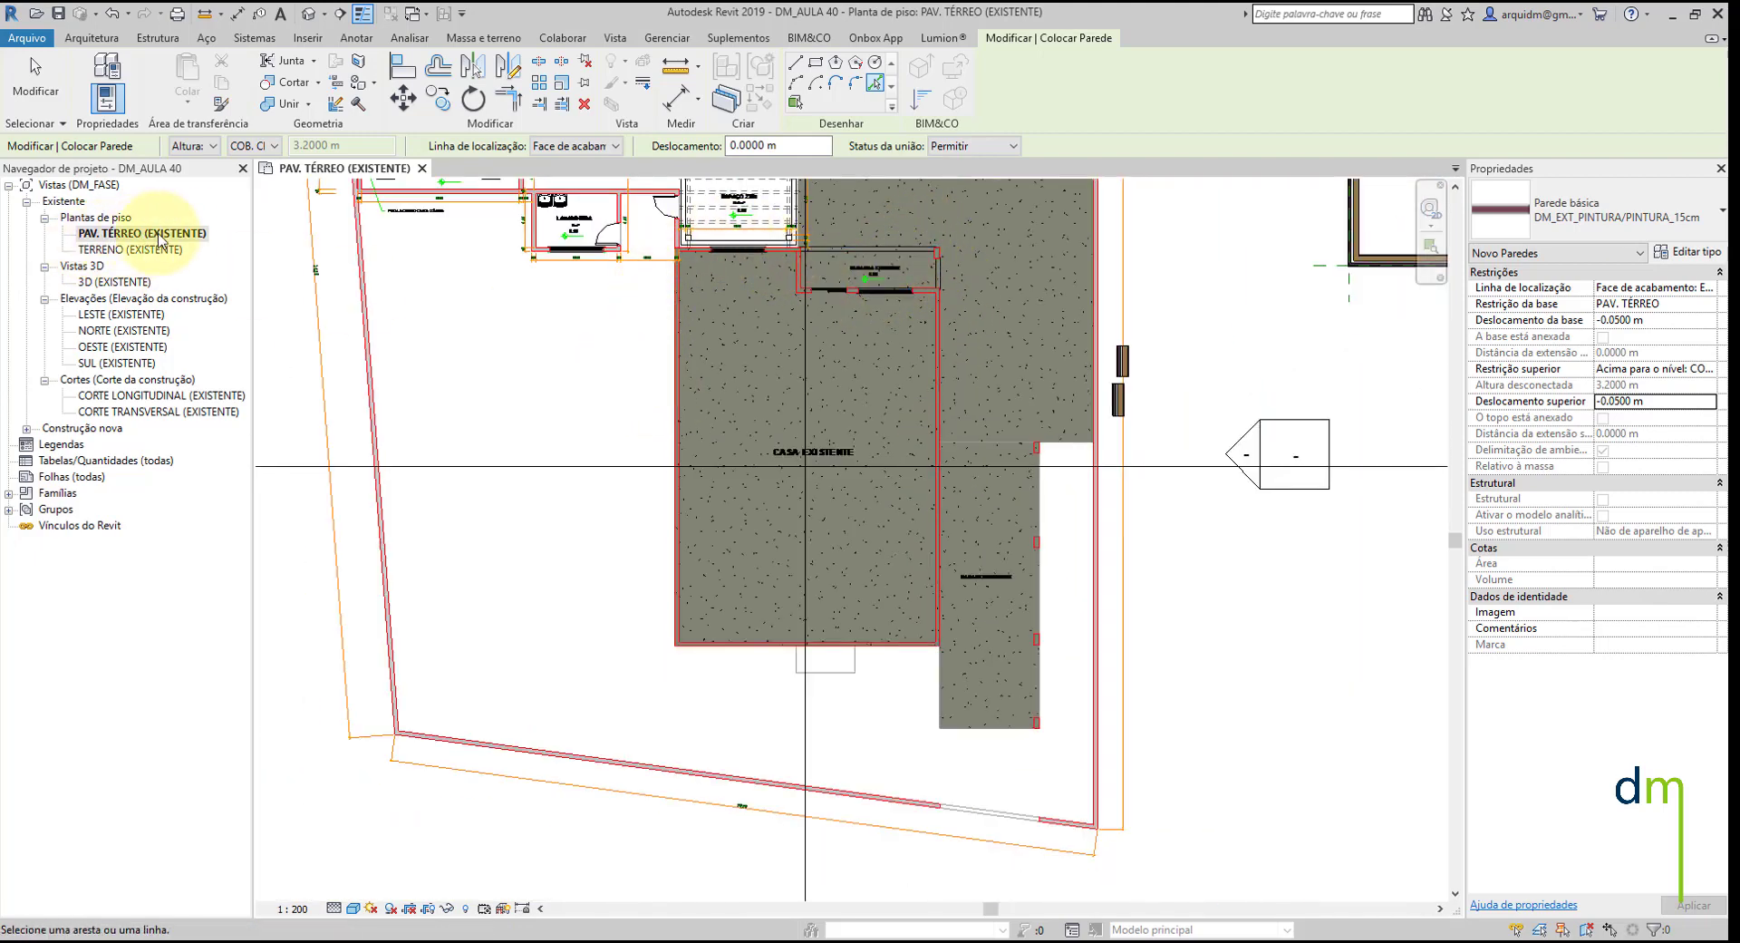
pyautogui.moveTo(943, 416); pyautogui.dragTo(929, 469, button='middle')
pyautogui.scroll(10, 929, 469)
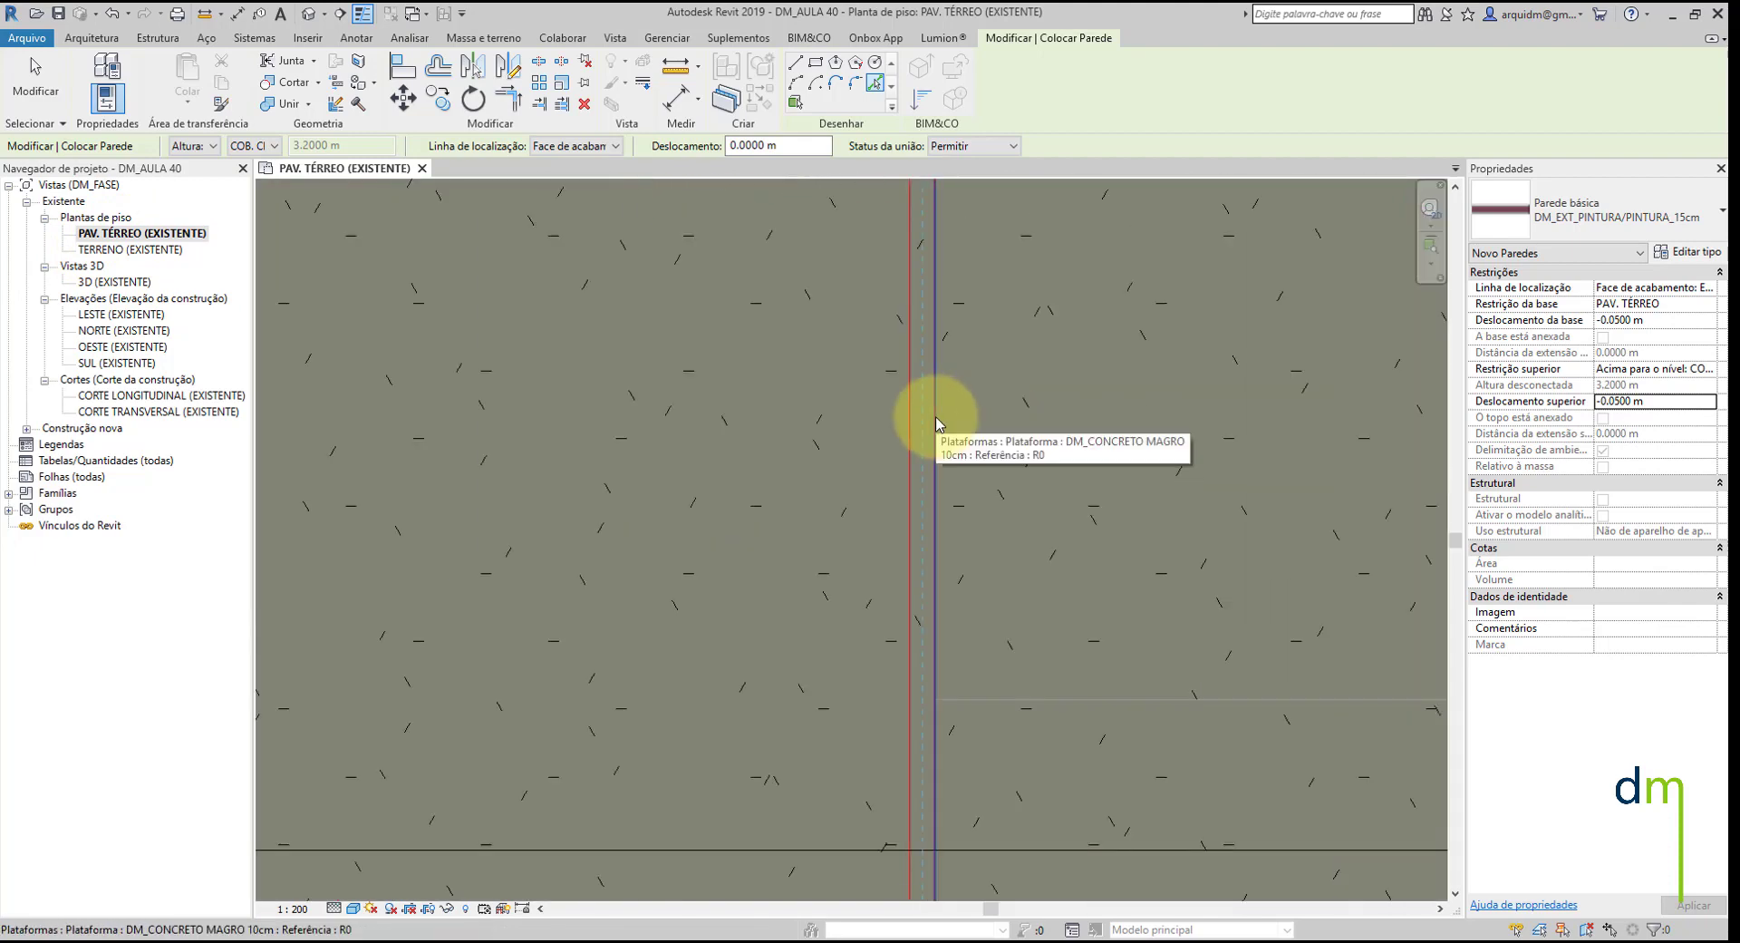
pyautogui.click(936, 422)
pyautogui.scroll(-3, 940, 425)
pyautogui.scroll(5, 947, 589)
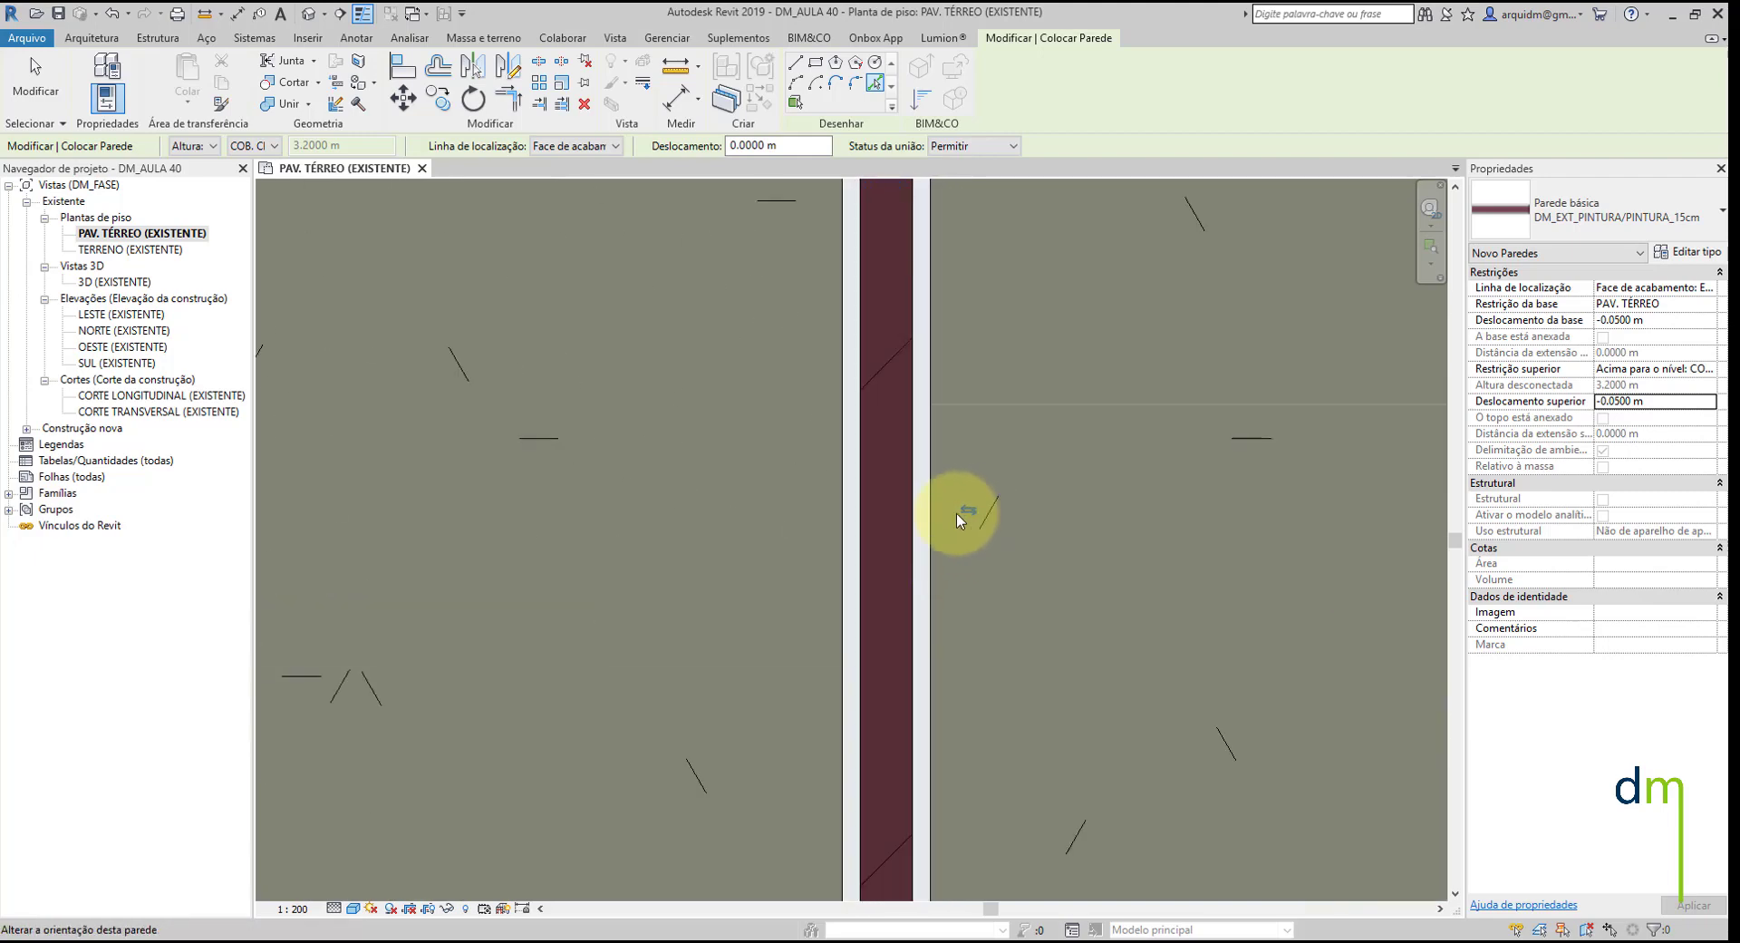
pyautogui.scroll(-2, 901, 698)
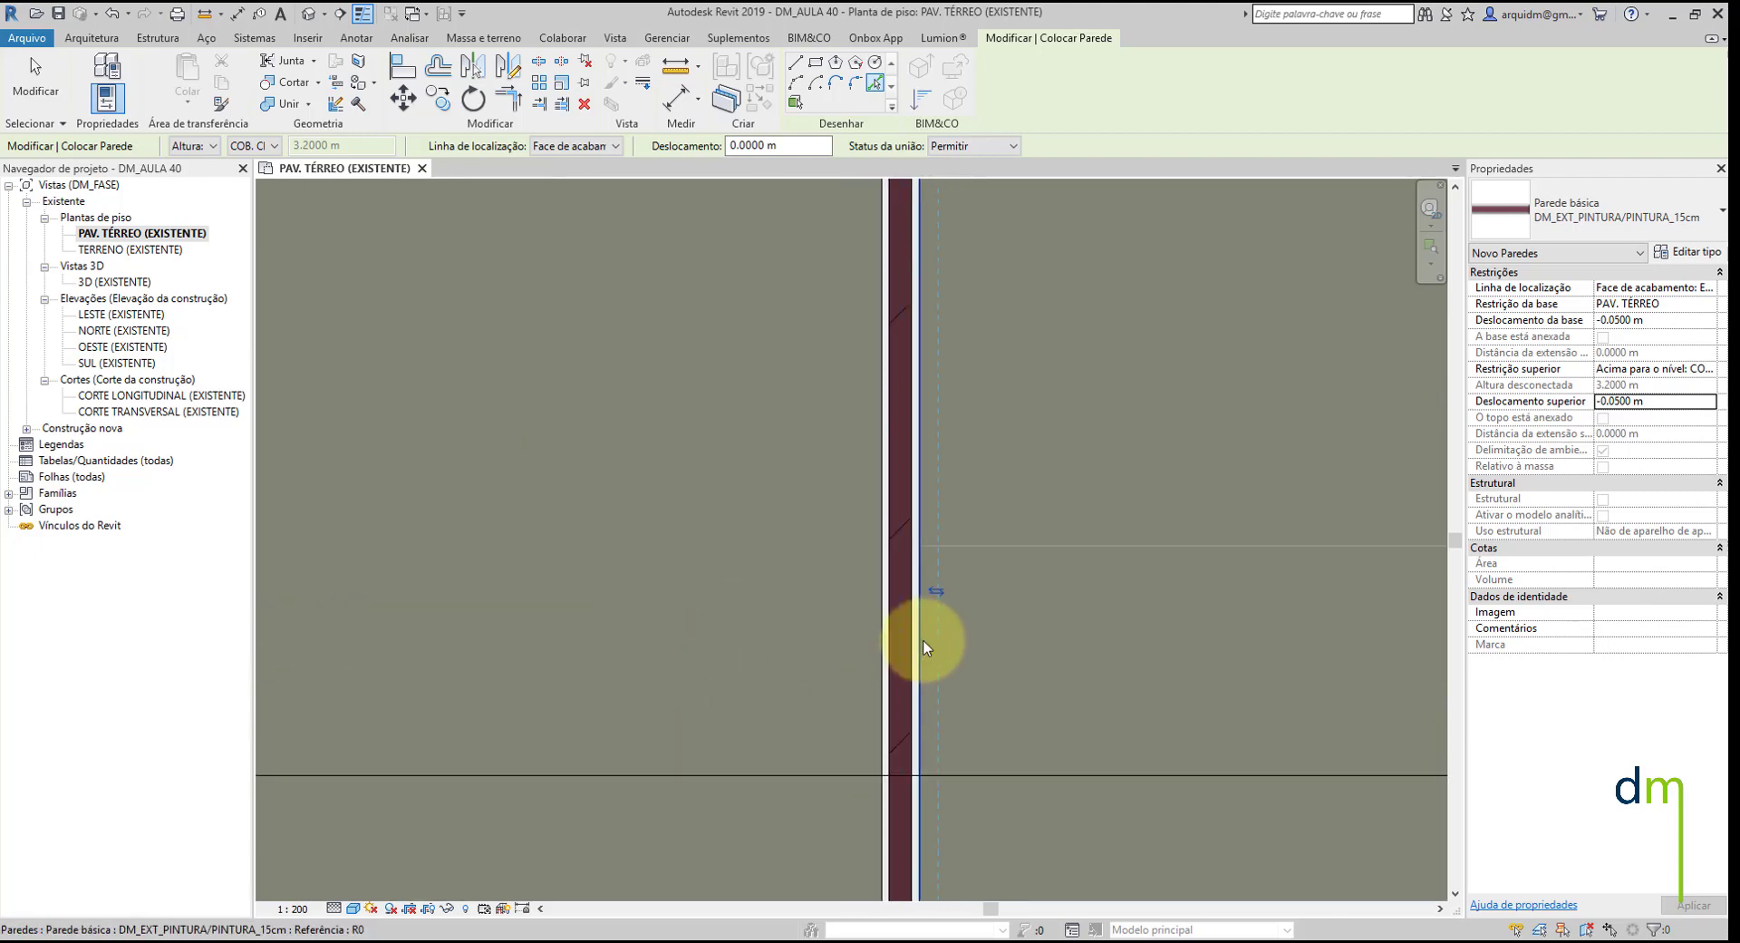
pyautogui.scroll(-5, 924, 647)
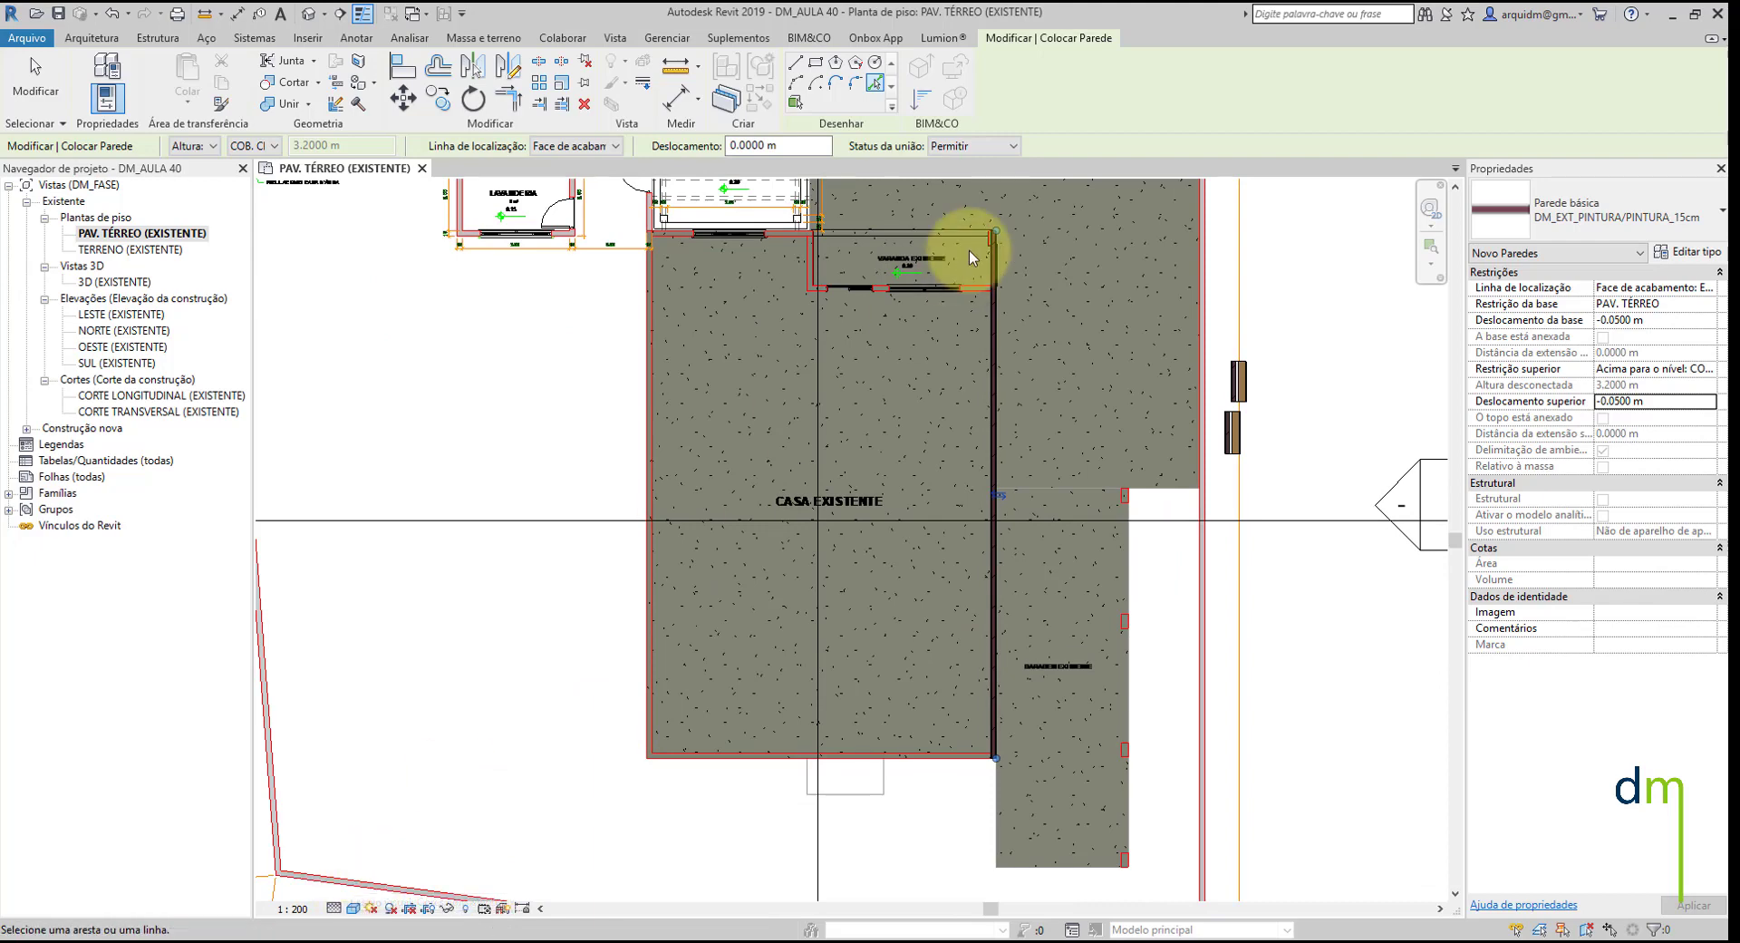
# - Place a wall on the plan line of the short segment beside the sliding opening, between CASA EXISTENTE and VARANDA EXISTENTE
pyautogui.scroll(3, 1100, 387)
pyautogui.scroll(-2, 1088, 388)
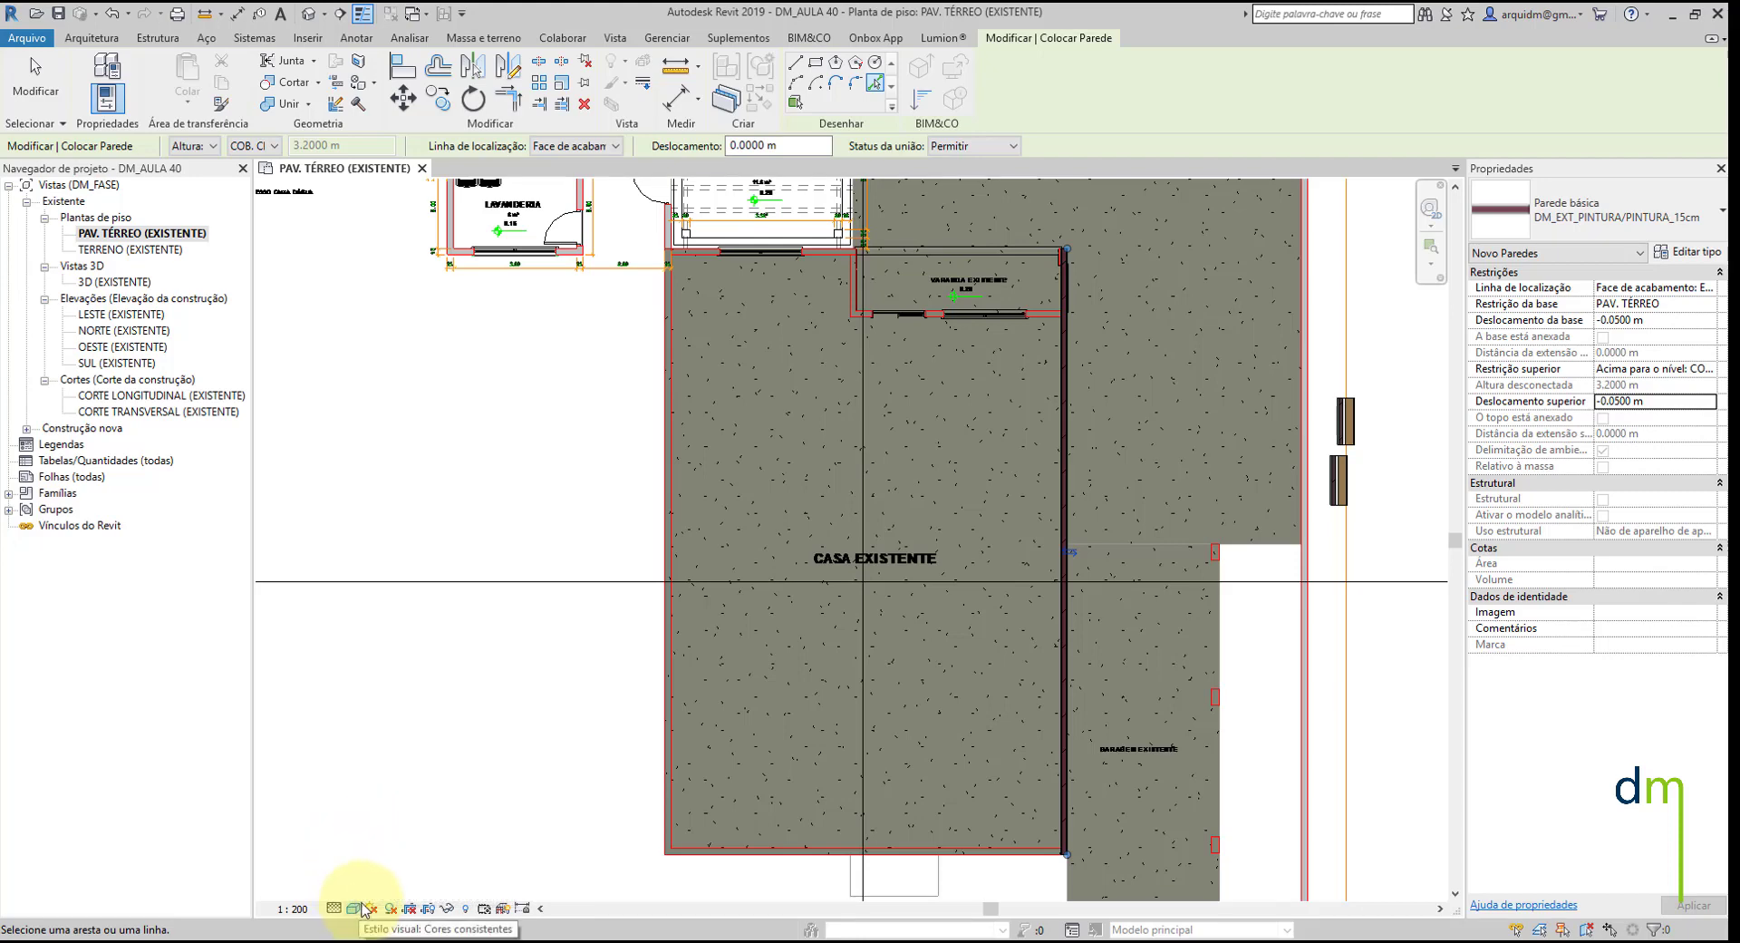
pyautogui.scroll(5, 1236, 400)
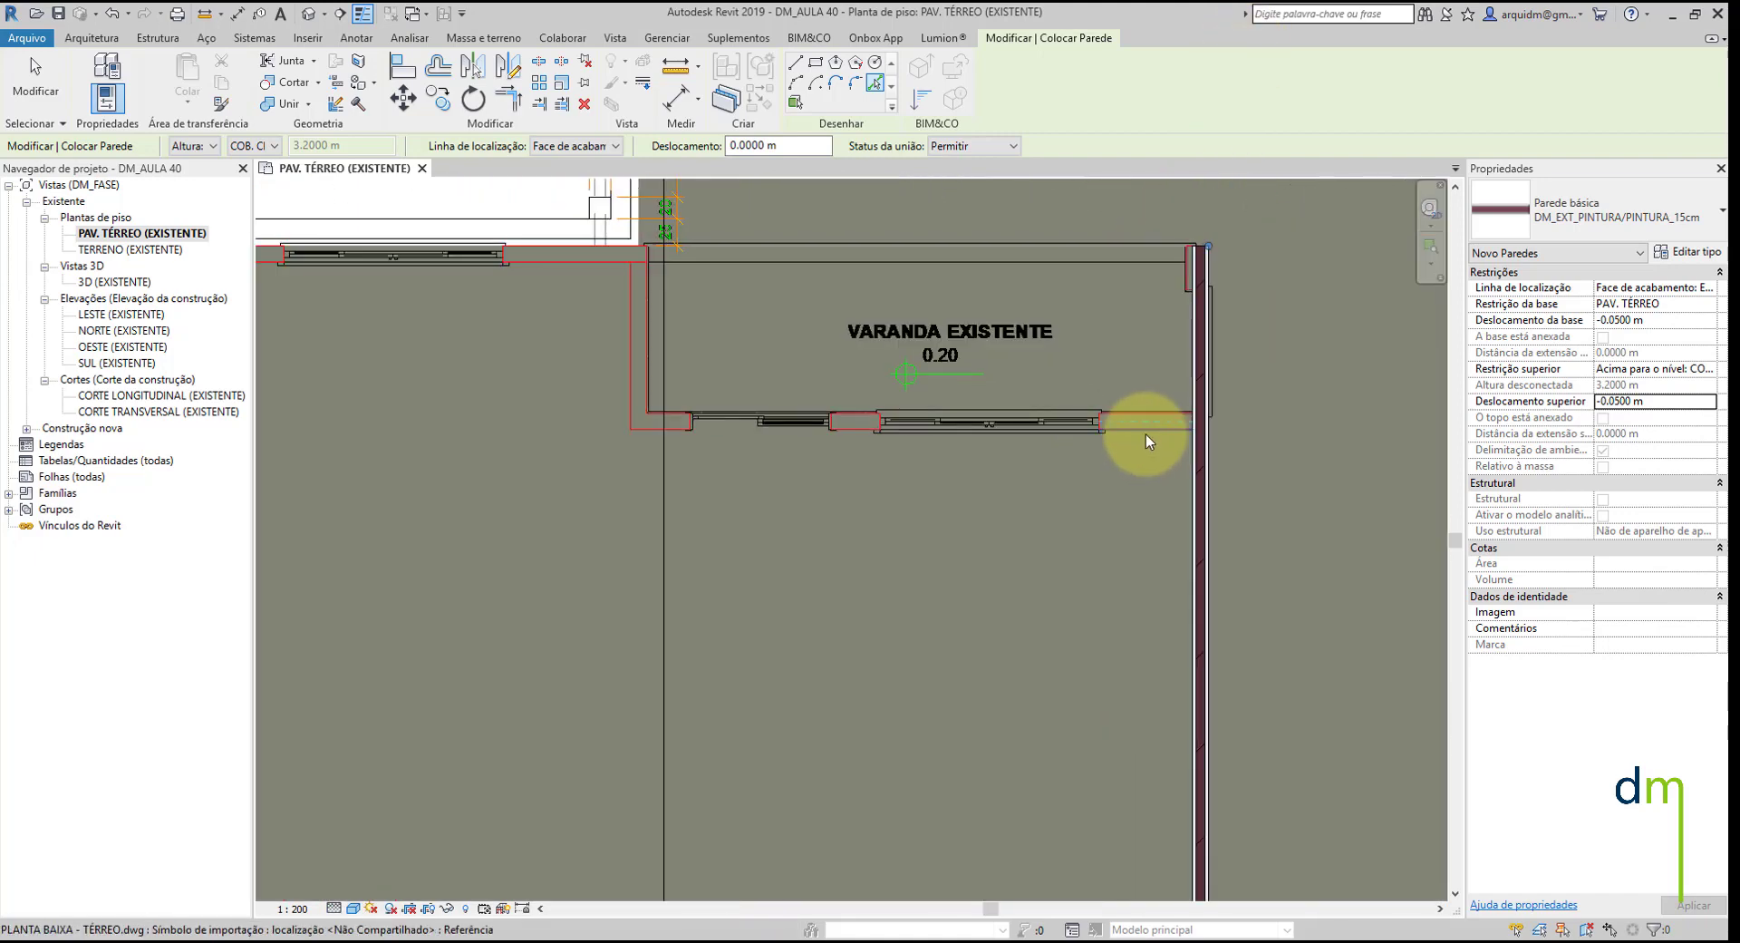
pyautogui.scroll(6, 1138, 399)
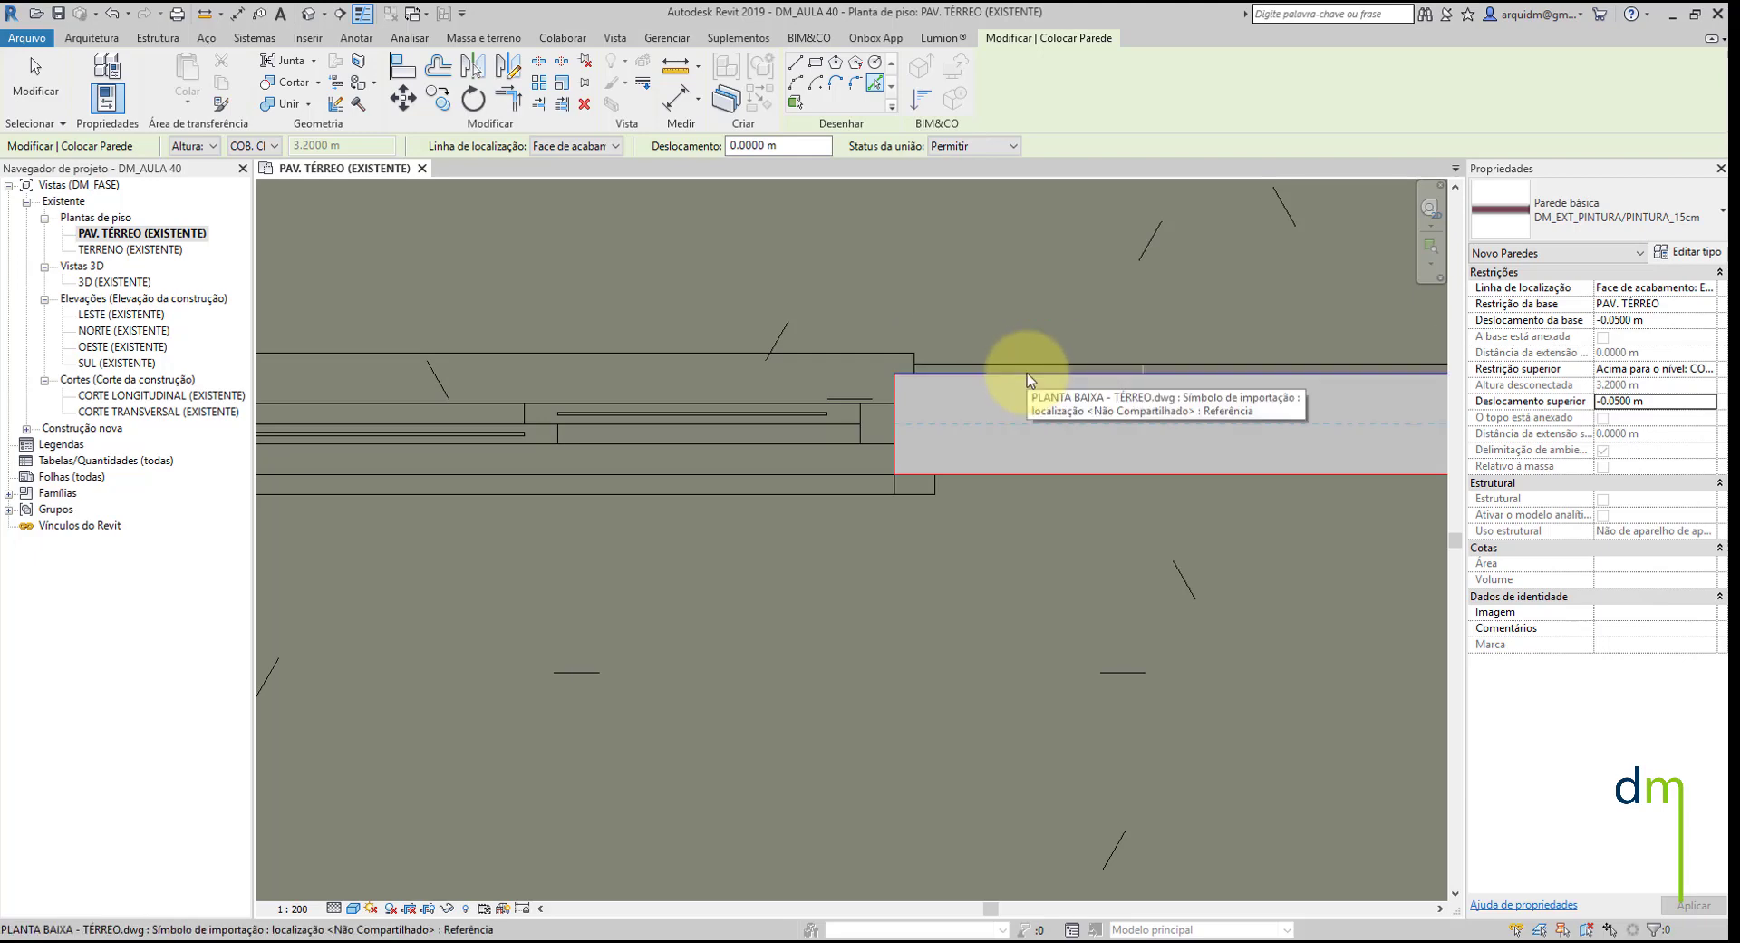
pyautogui.click(1029, 378)
# - Place walls along the left side of VARANDA EXISTENTE and the platform's upper edge below ESPAÇO ZEN
pyautogui.scroll(-10, 1033, 399)
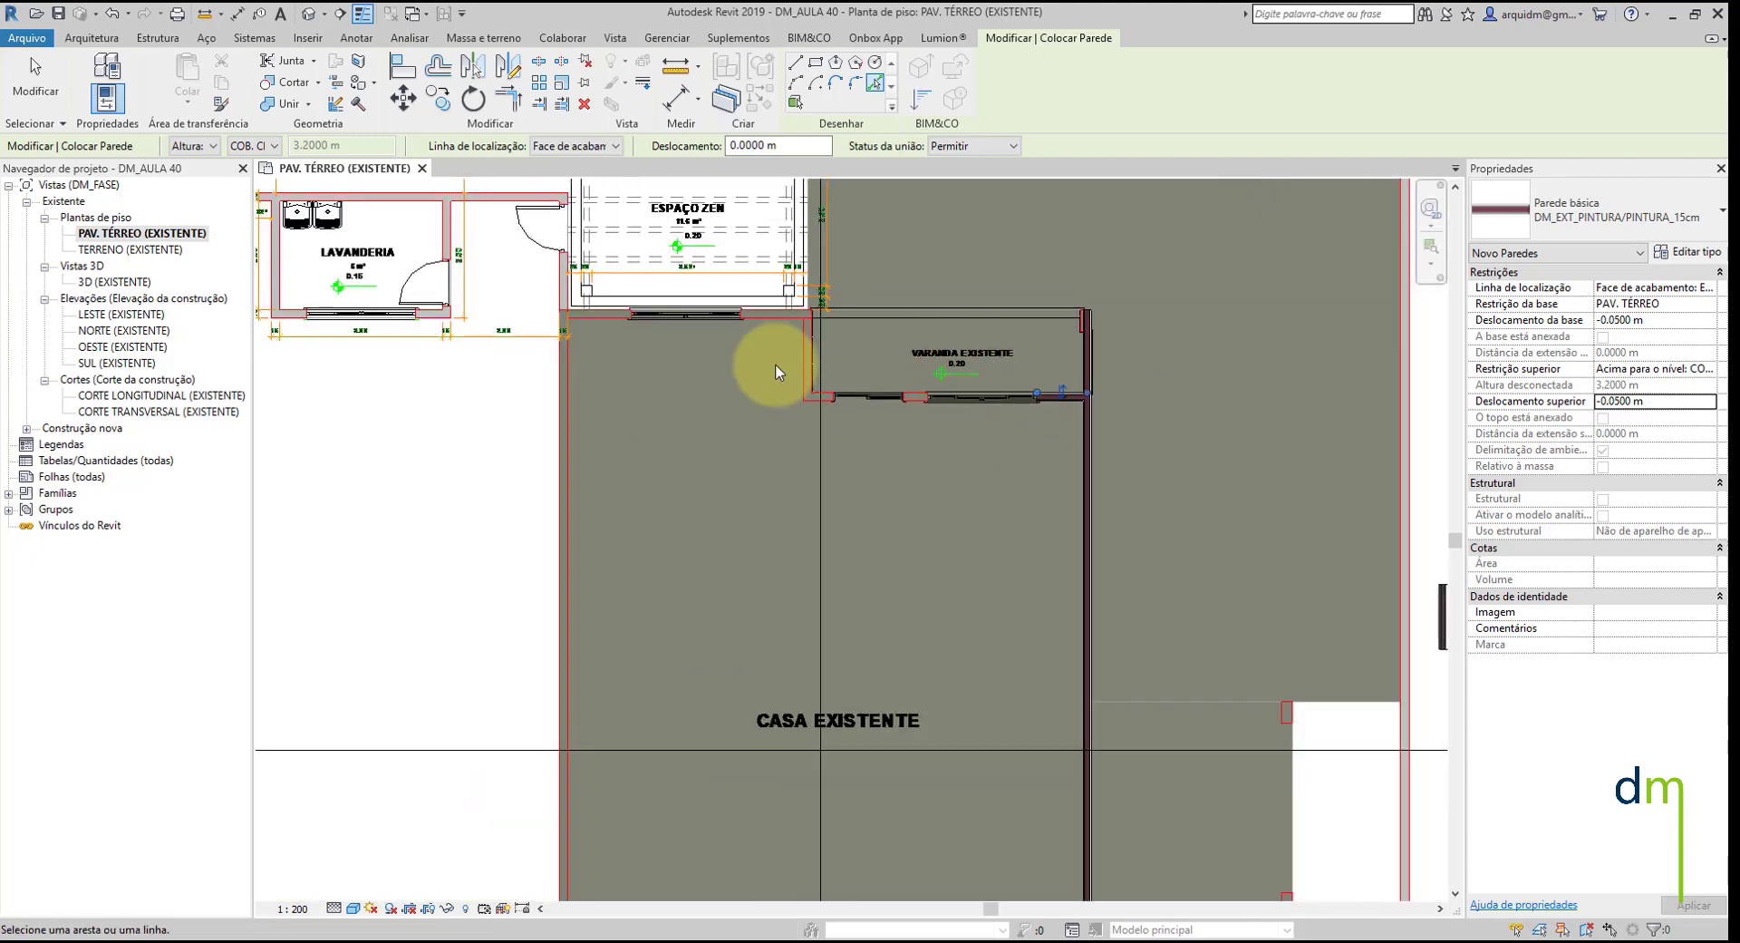
pyautogui.scroll(8, 776, 371)
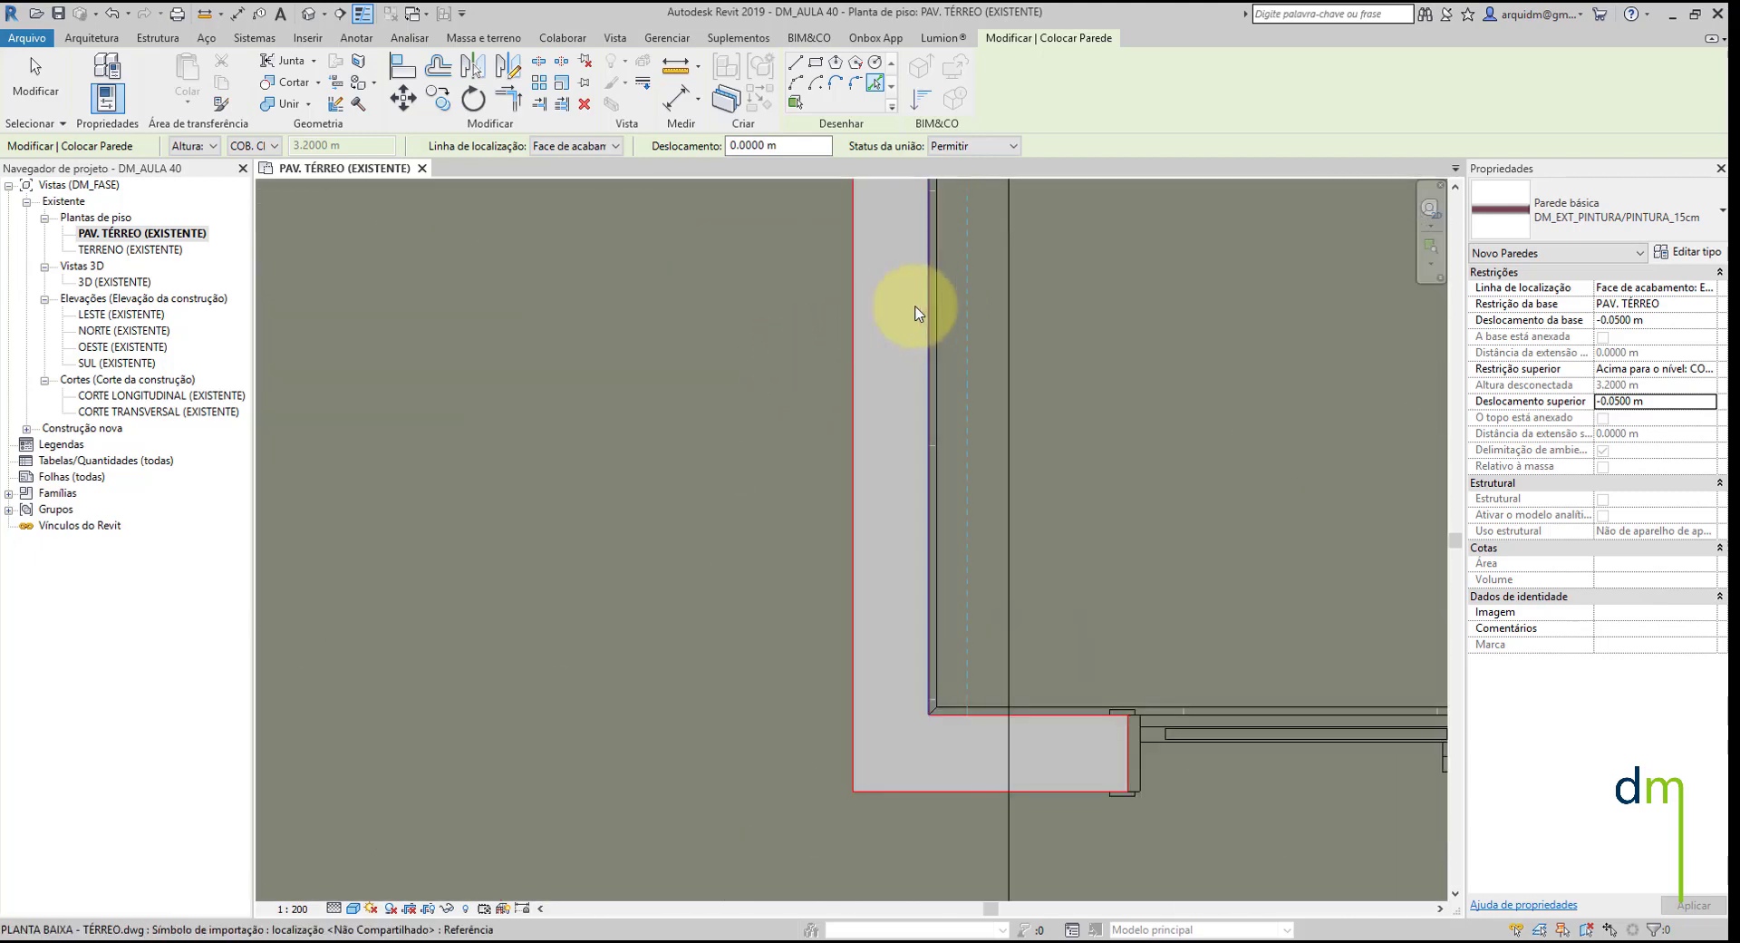
pyautogui.scroll(3, 915, 313)
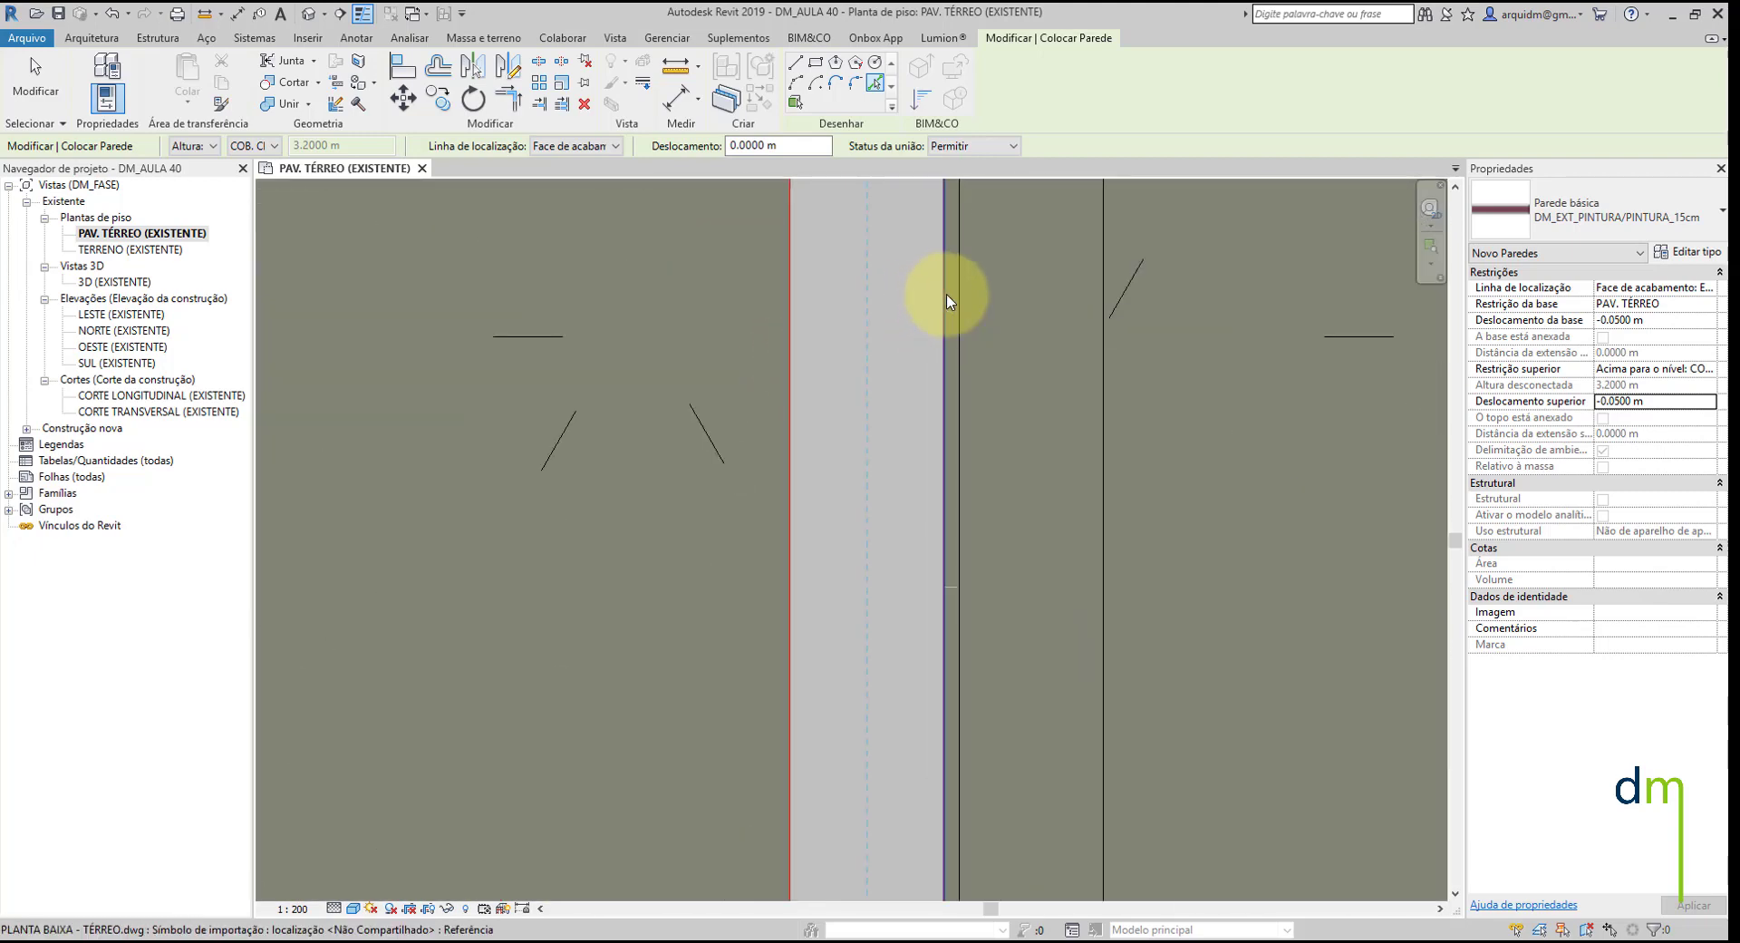
pyautogui.scroll(-8, 938, 299)
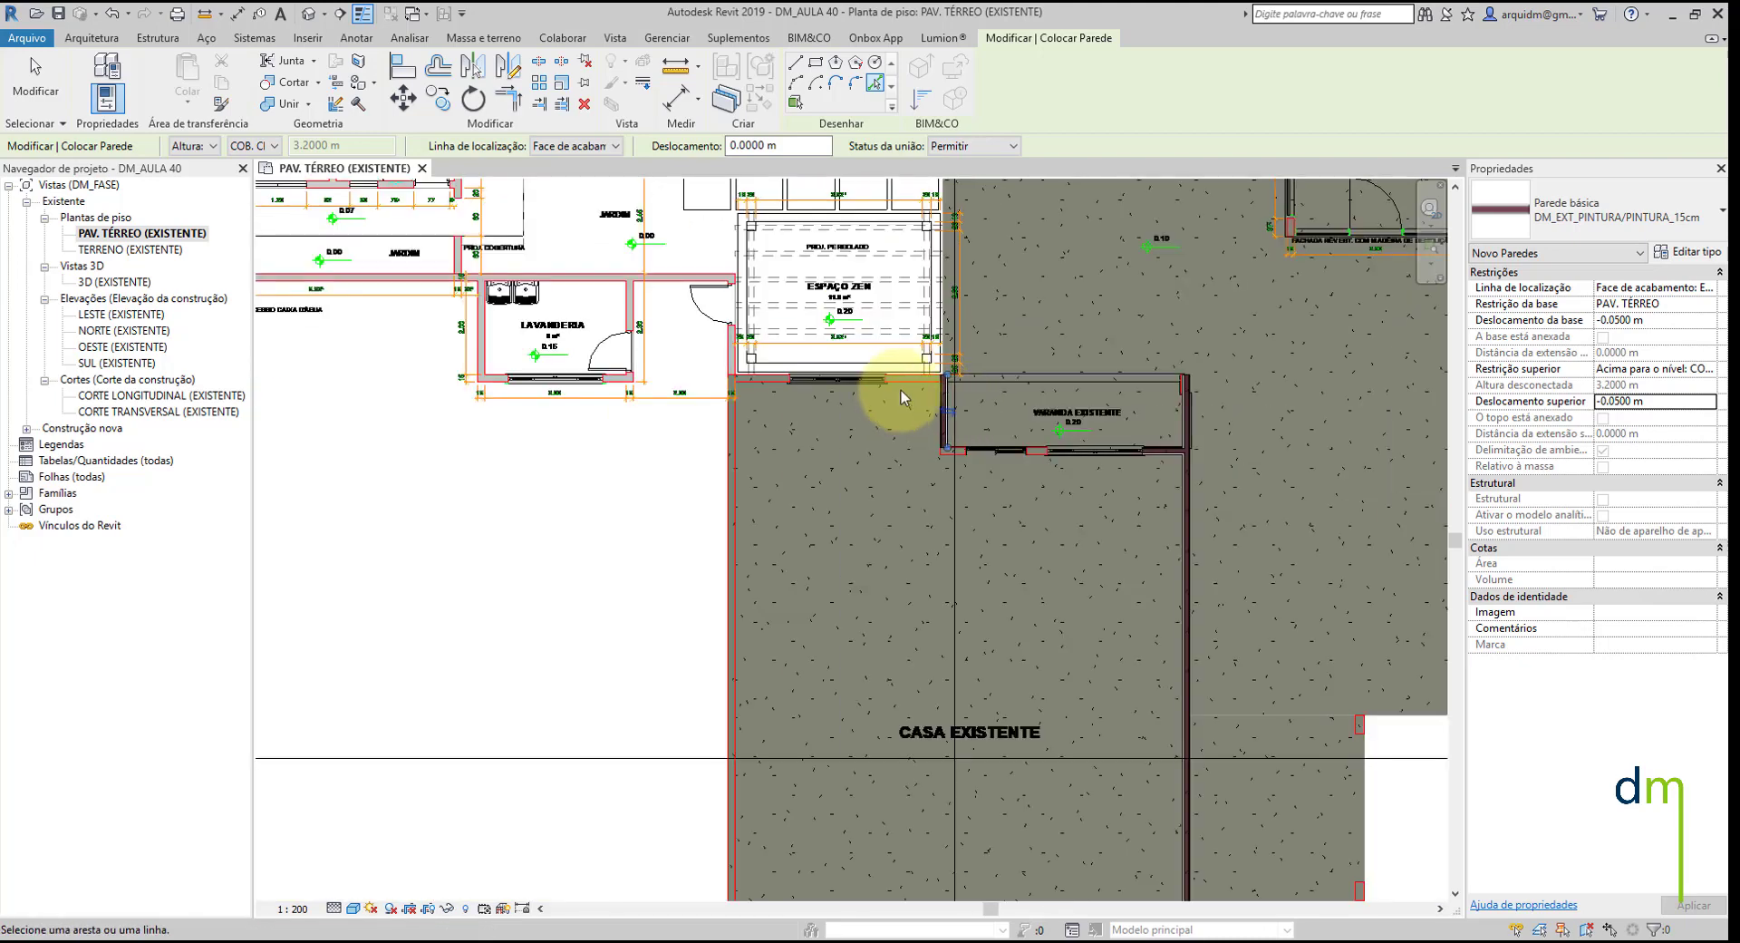
pyautogui.scroll(6, 900, 390)
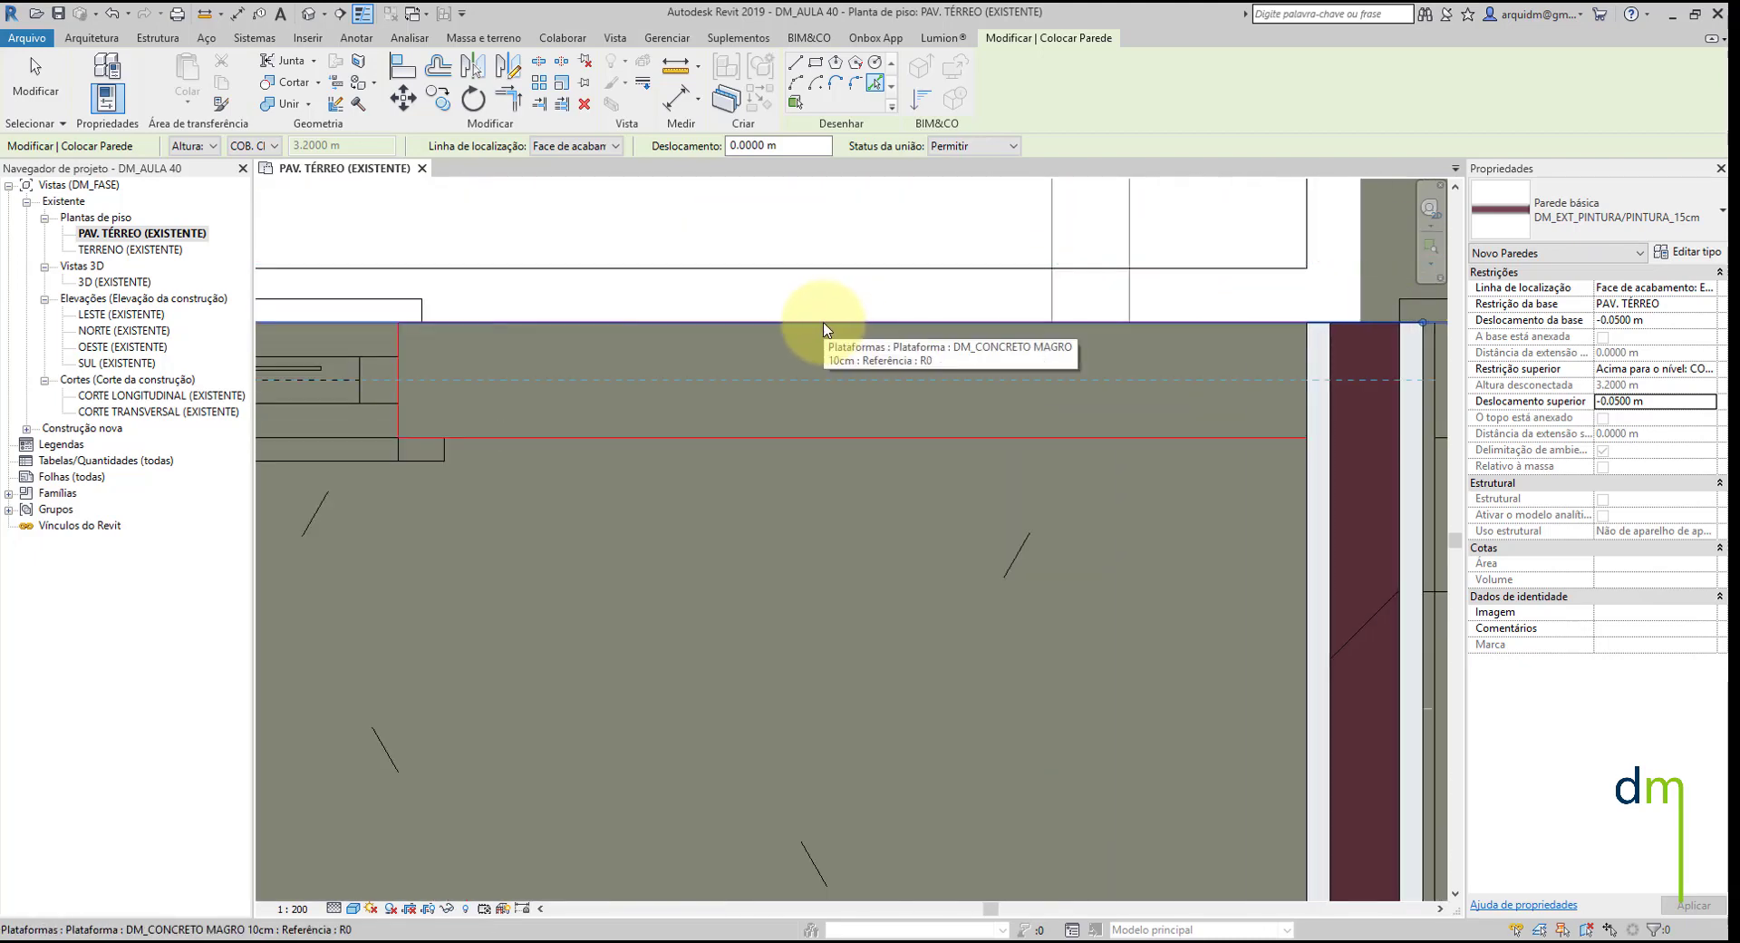
pyautogui.scroll(-6, 824, 329)
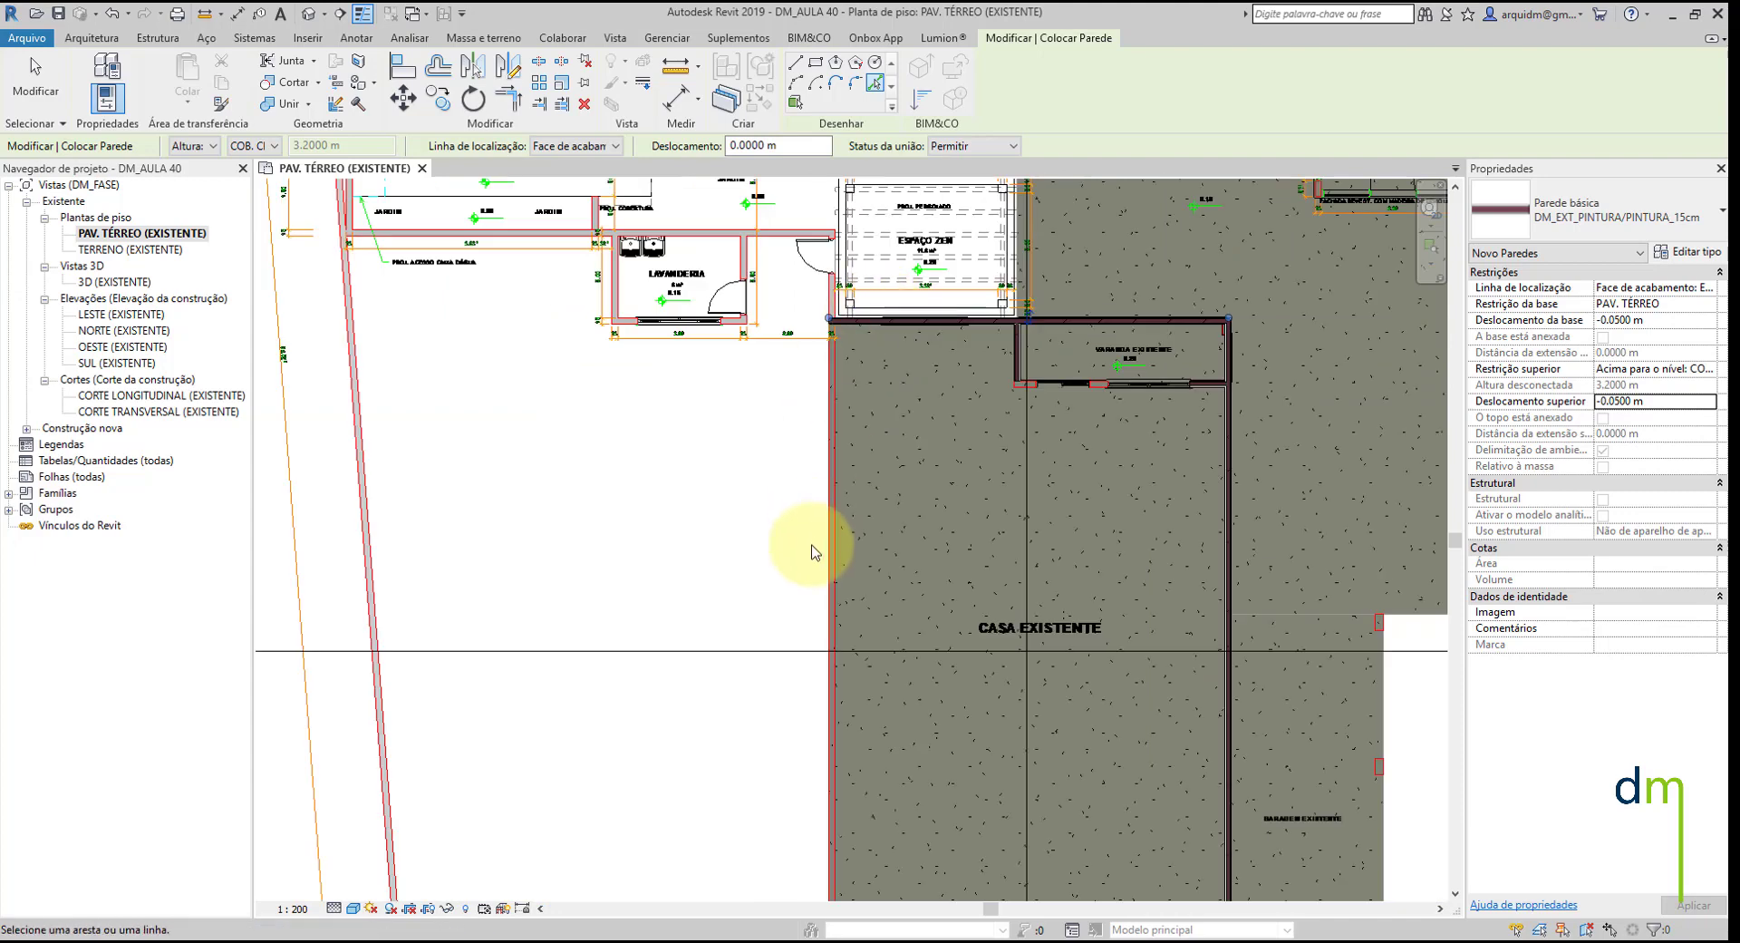
# - Place the exterior wall along the platform's left edge beside CASA EXISTENTE and flip it so it sits inside the platform
pyautogui.scroll(6, 873, 408)
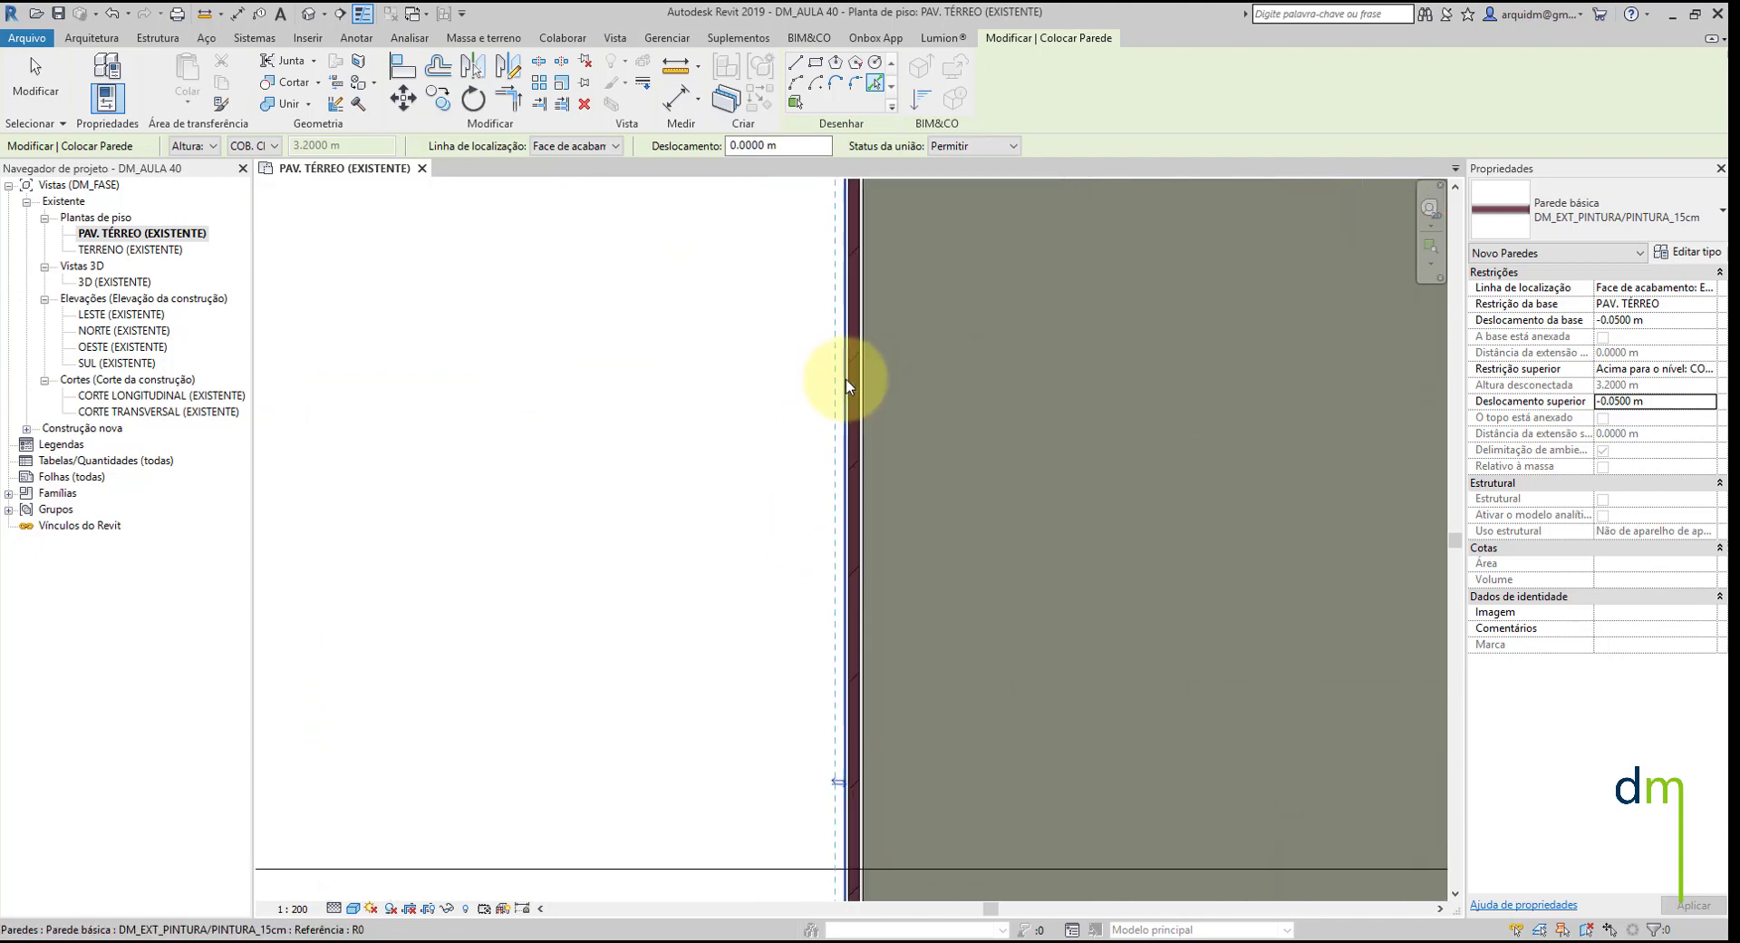
pyautogui.scroll(-4, 843, 417)
pyautogui.scroll(5, 847, 571)
pyautogui.click(884, 502)
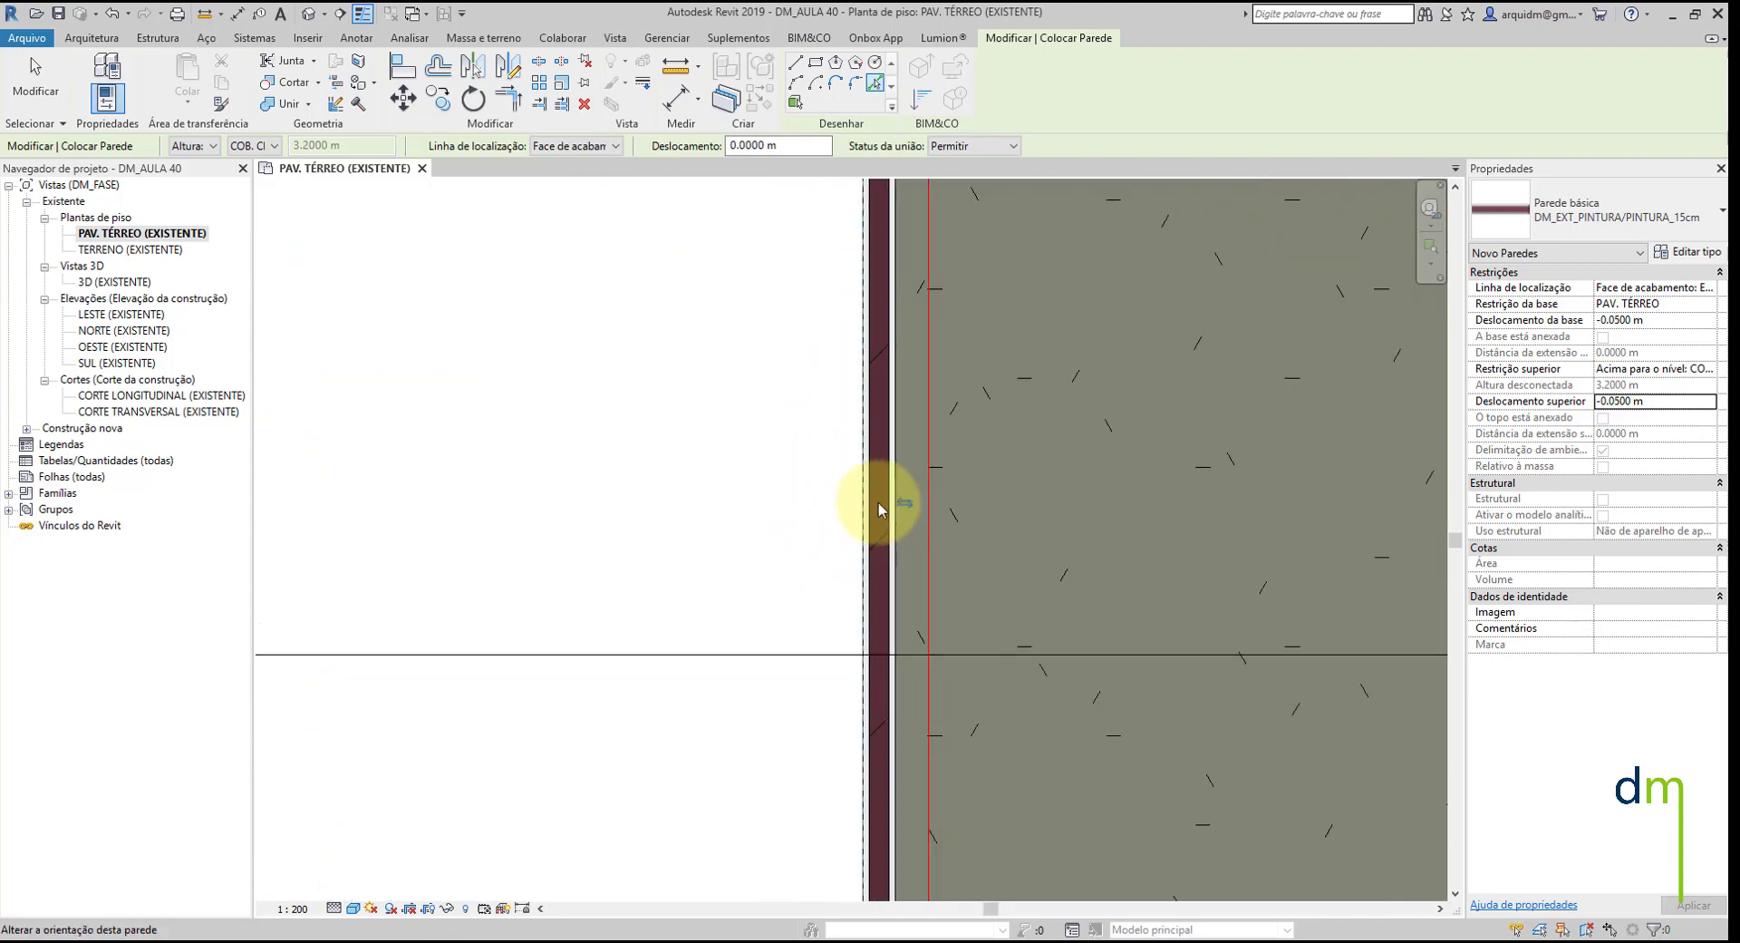
pyautogui.scroll(4, 893, 513)
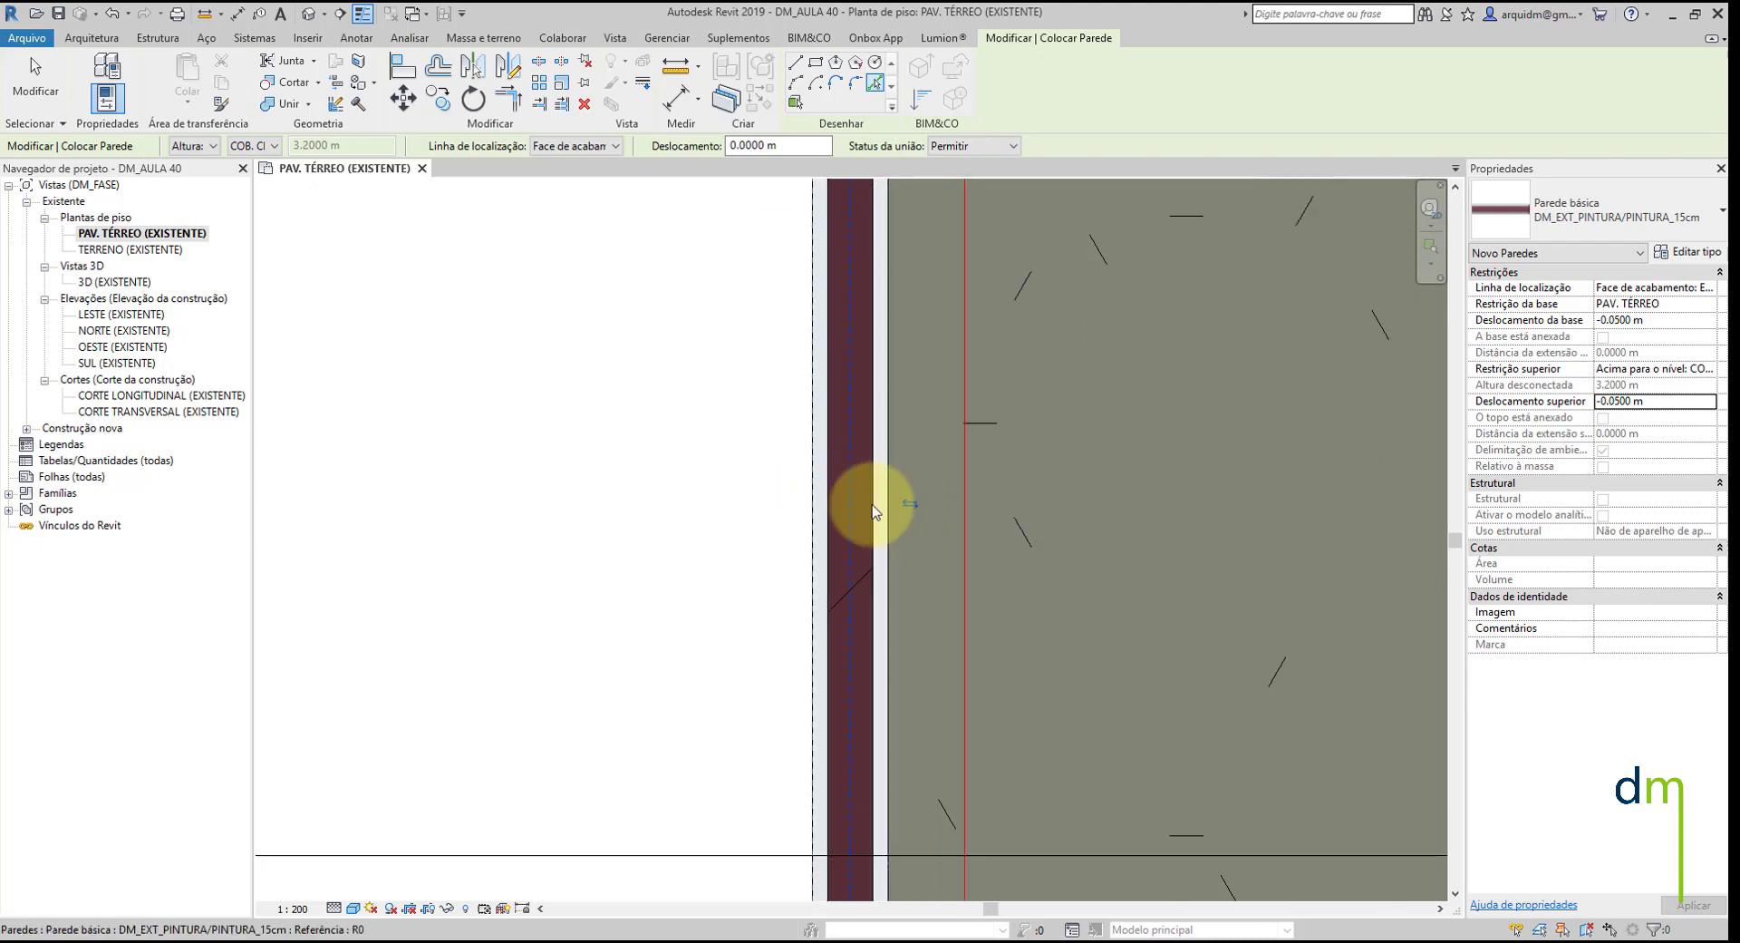
pyautogui.click(910, 506)
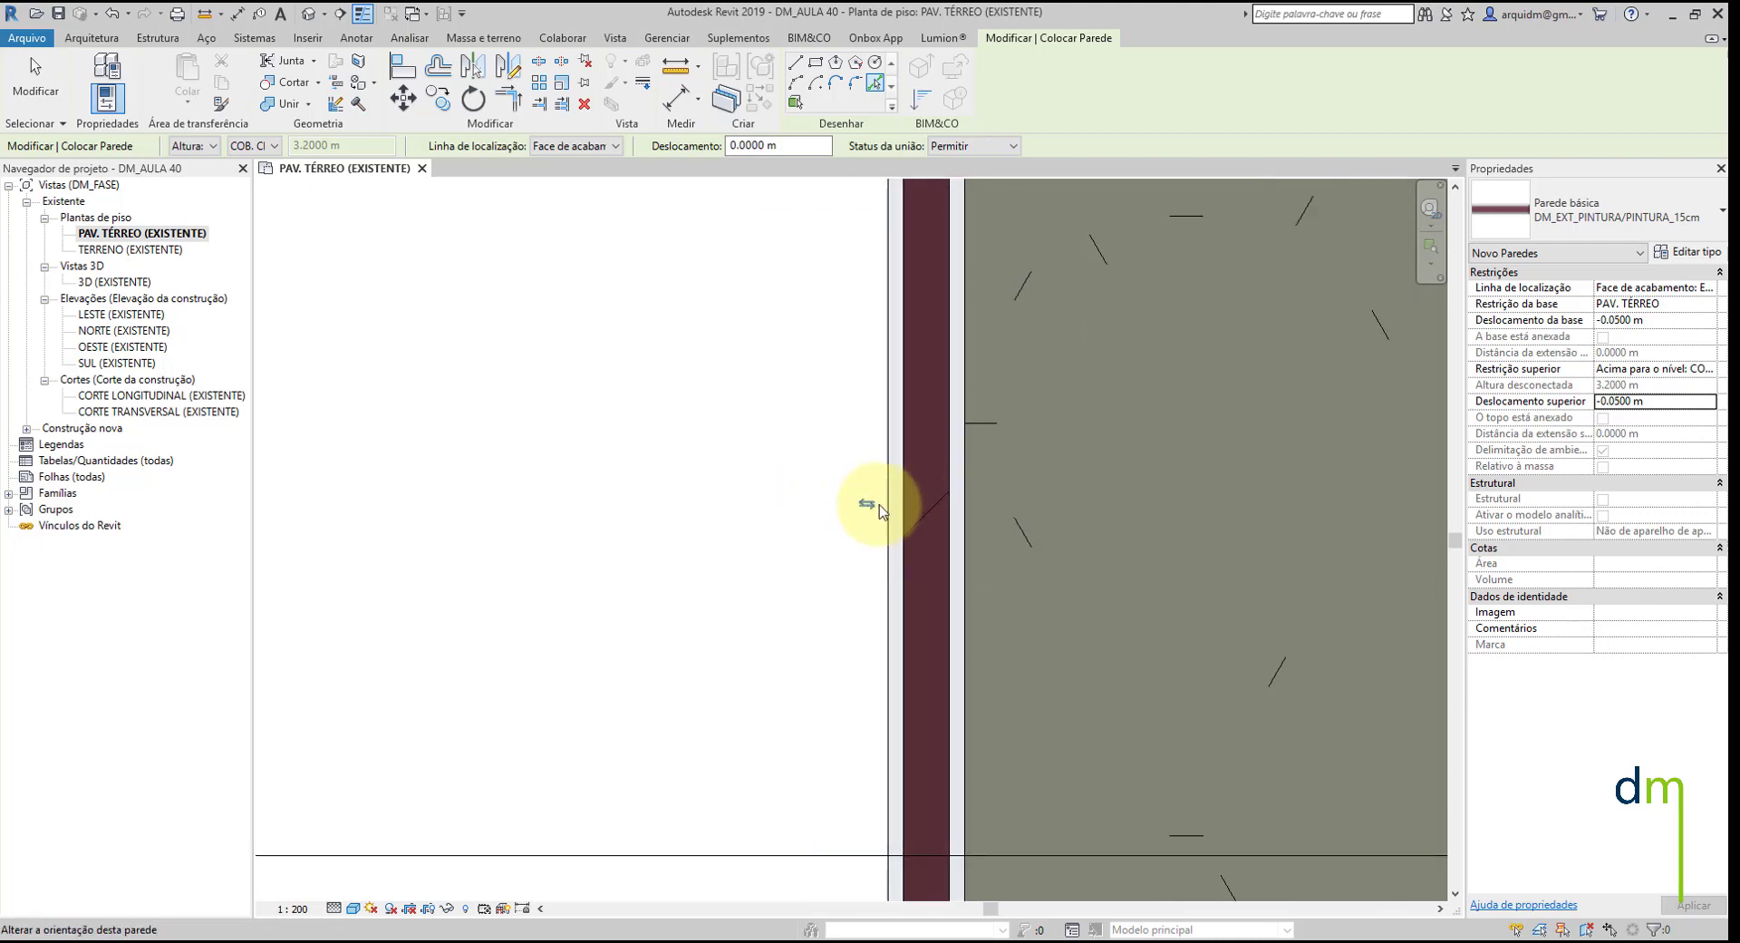
pyautogui.scroll(-3, 943, 518)
pyautogui.scroll(-5, 933, 507)
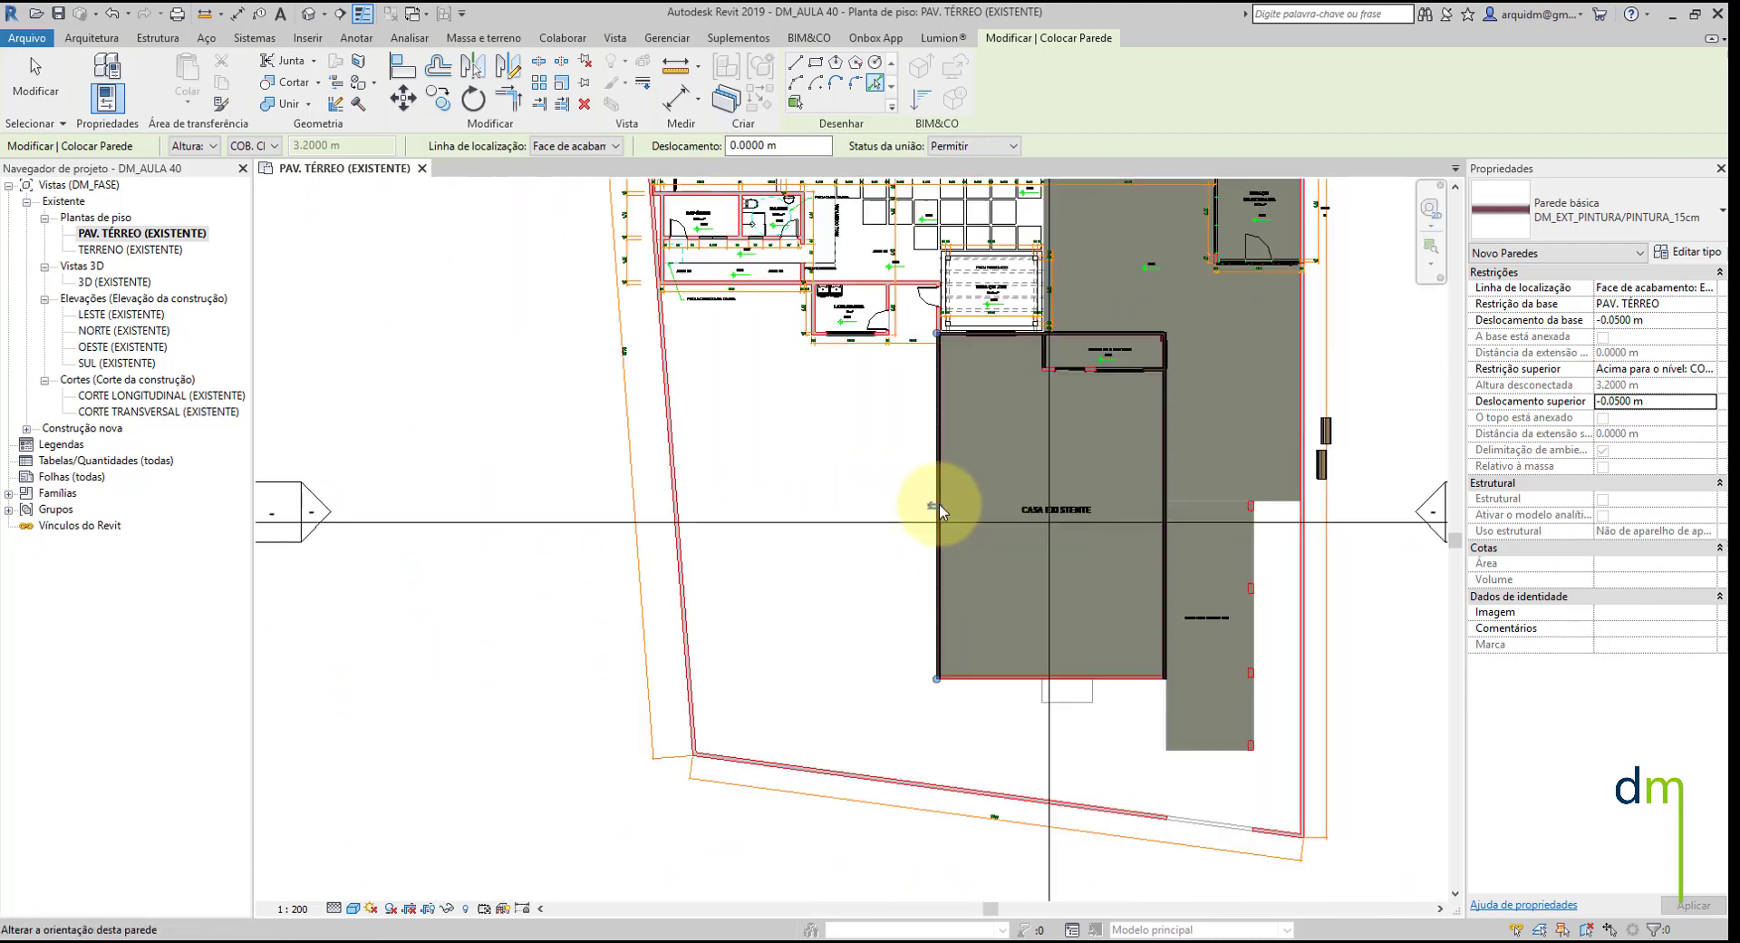
# - Place the exterior wall along the platform's lower edge, closing the bottom of CASA EXISTENTE
pyautogui.scroll(3, 997, 716)
pyautogui.scroll(6, 1006, 671)
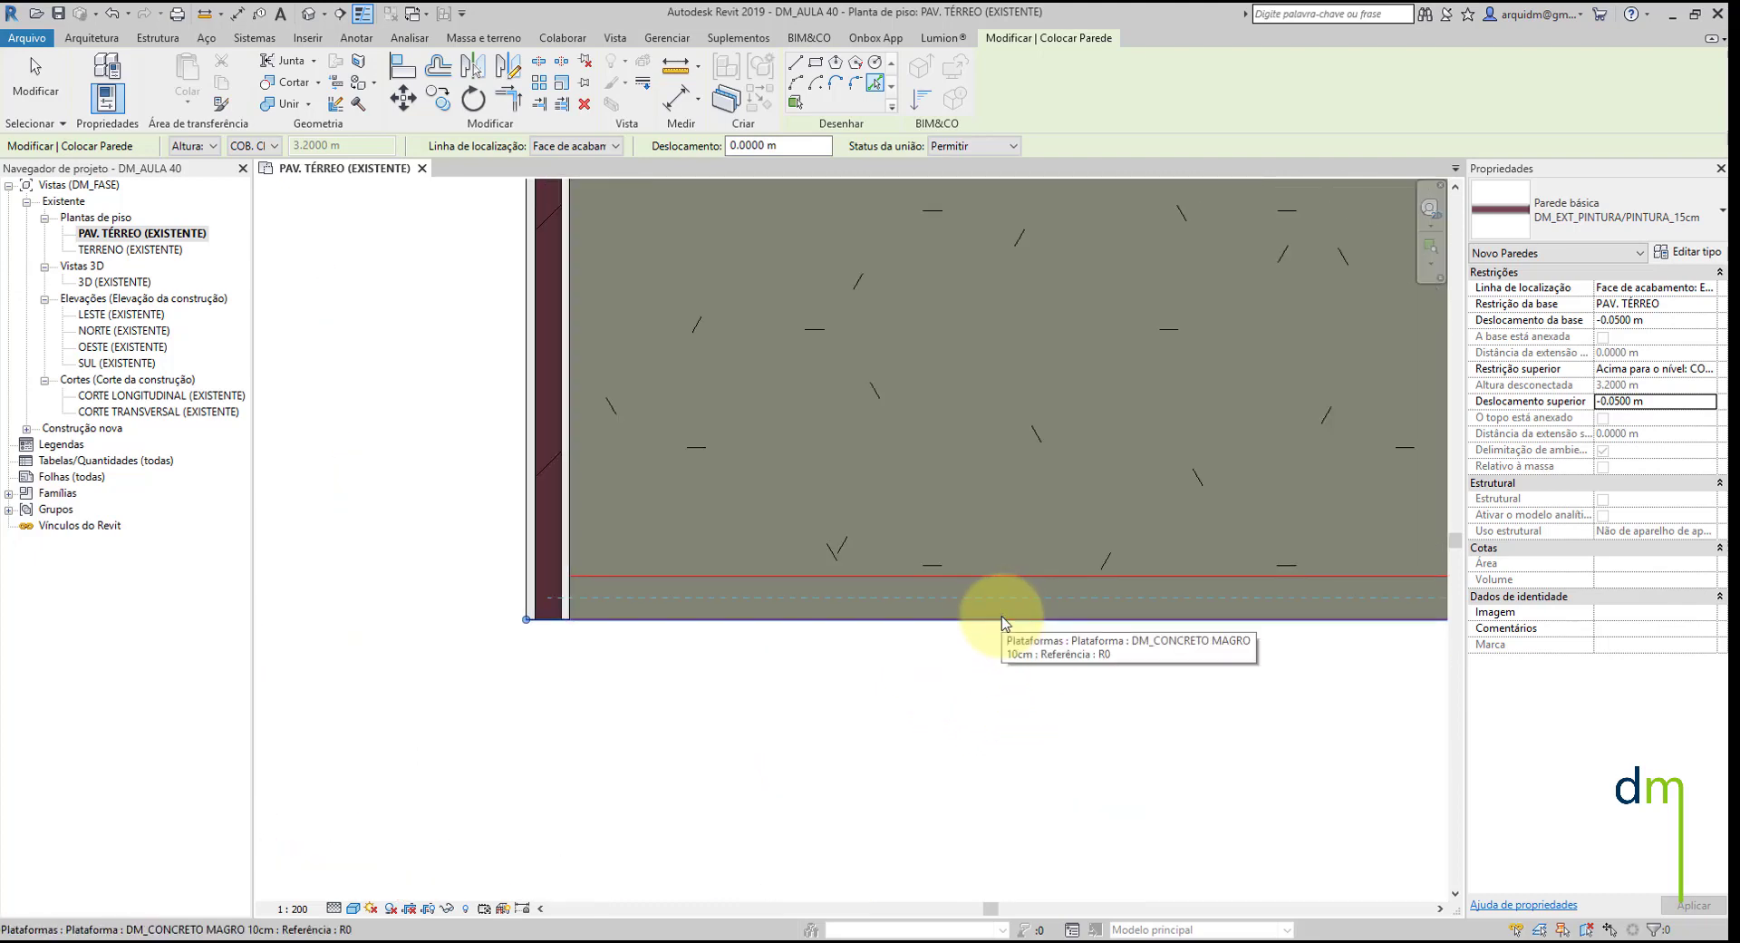
pyautogui.click(1002, 623)
pyautogui.scroll(-2, 937, 661)
pyautogui.scroll(-3, 938, 661)
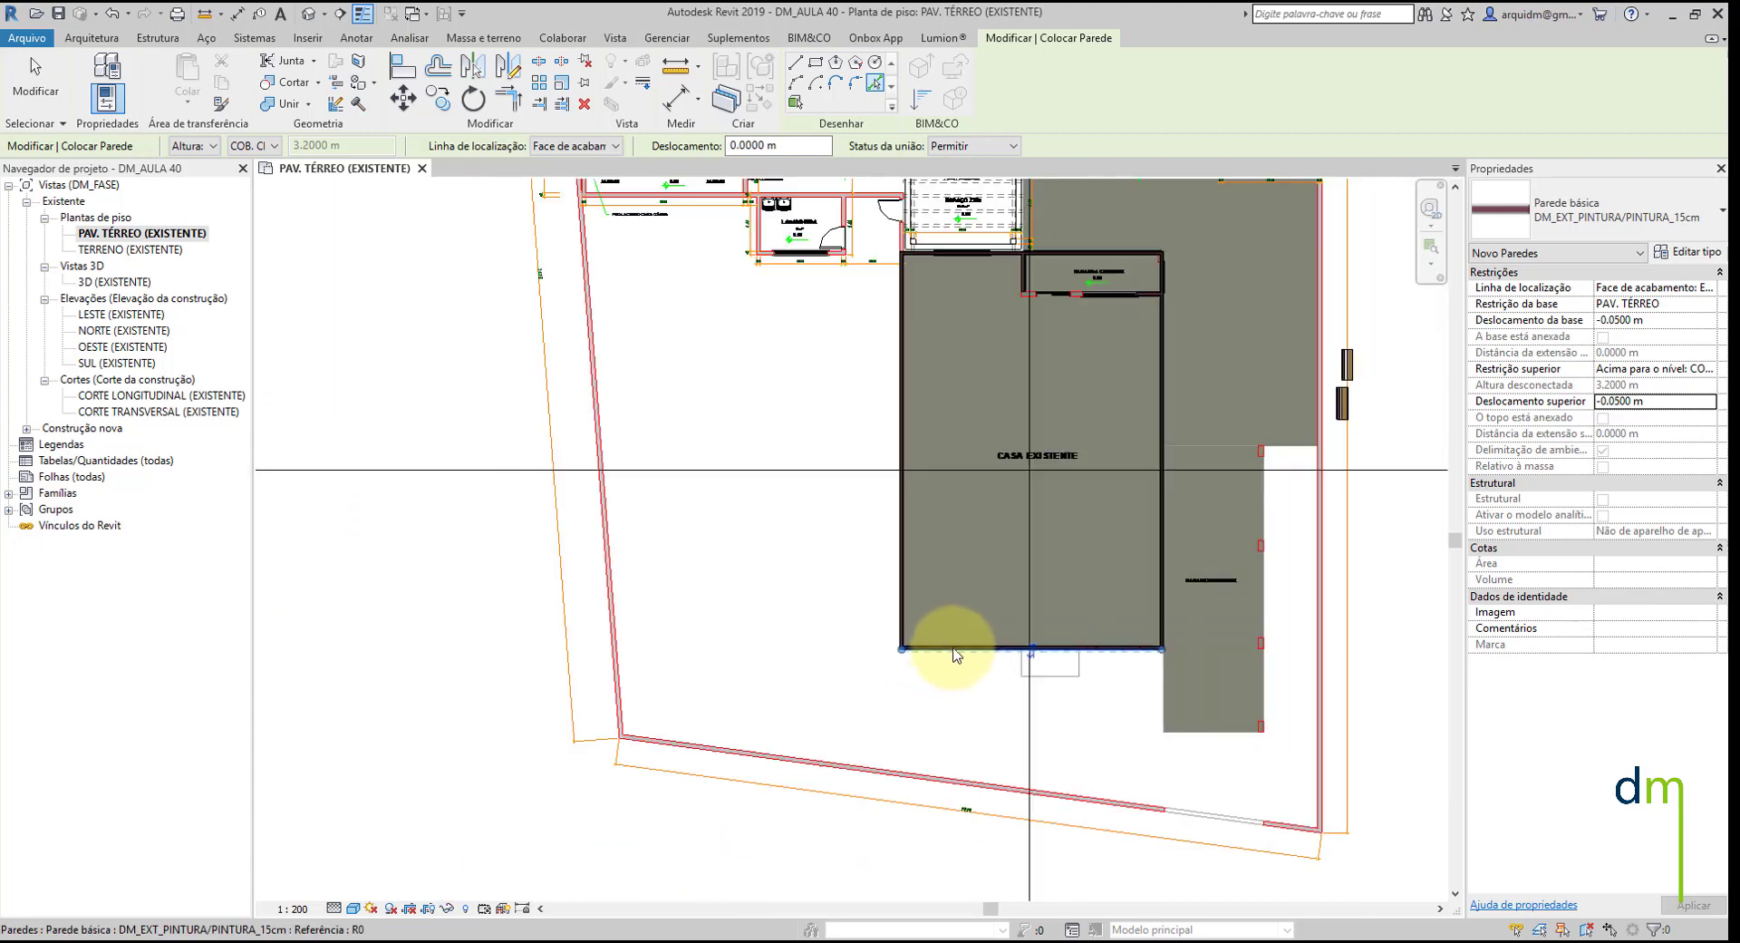
# - Trim the upper wall below ESPAÇO ZEN and the left wall of VARANDA EXISTENTE to a corner, removing the stretch above the veranda
pyautogui.scroll(4, 1124, 380)
pyautogui.scroll(2, 1127, 376)
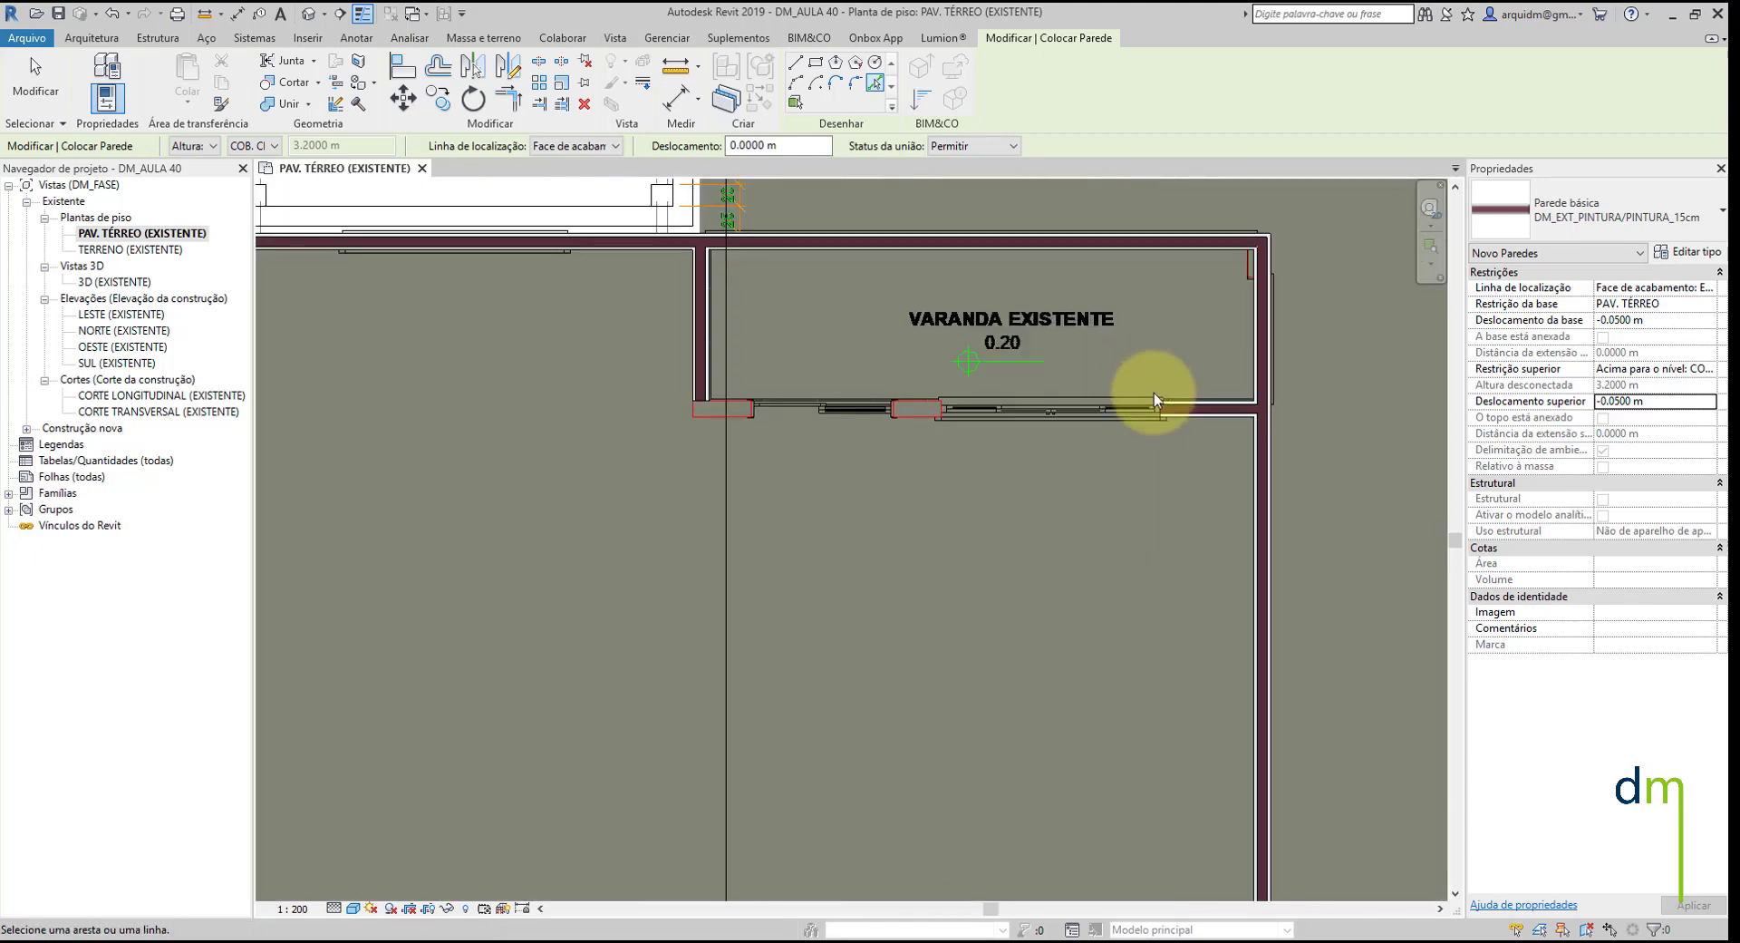
pyautogui.scroll(-2, 1069, 444)
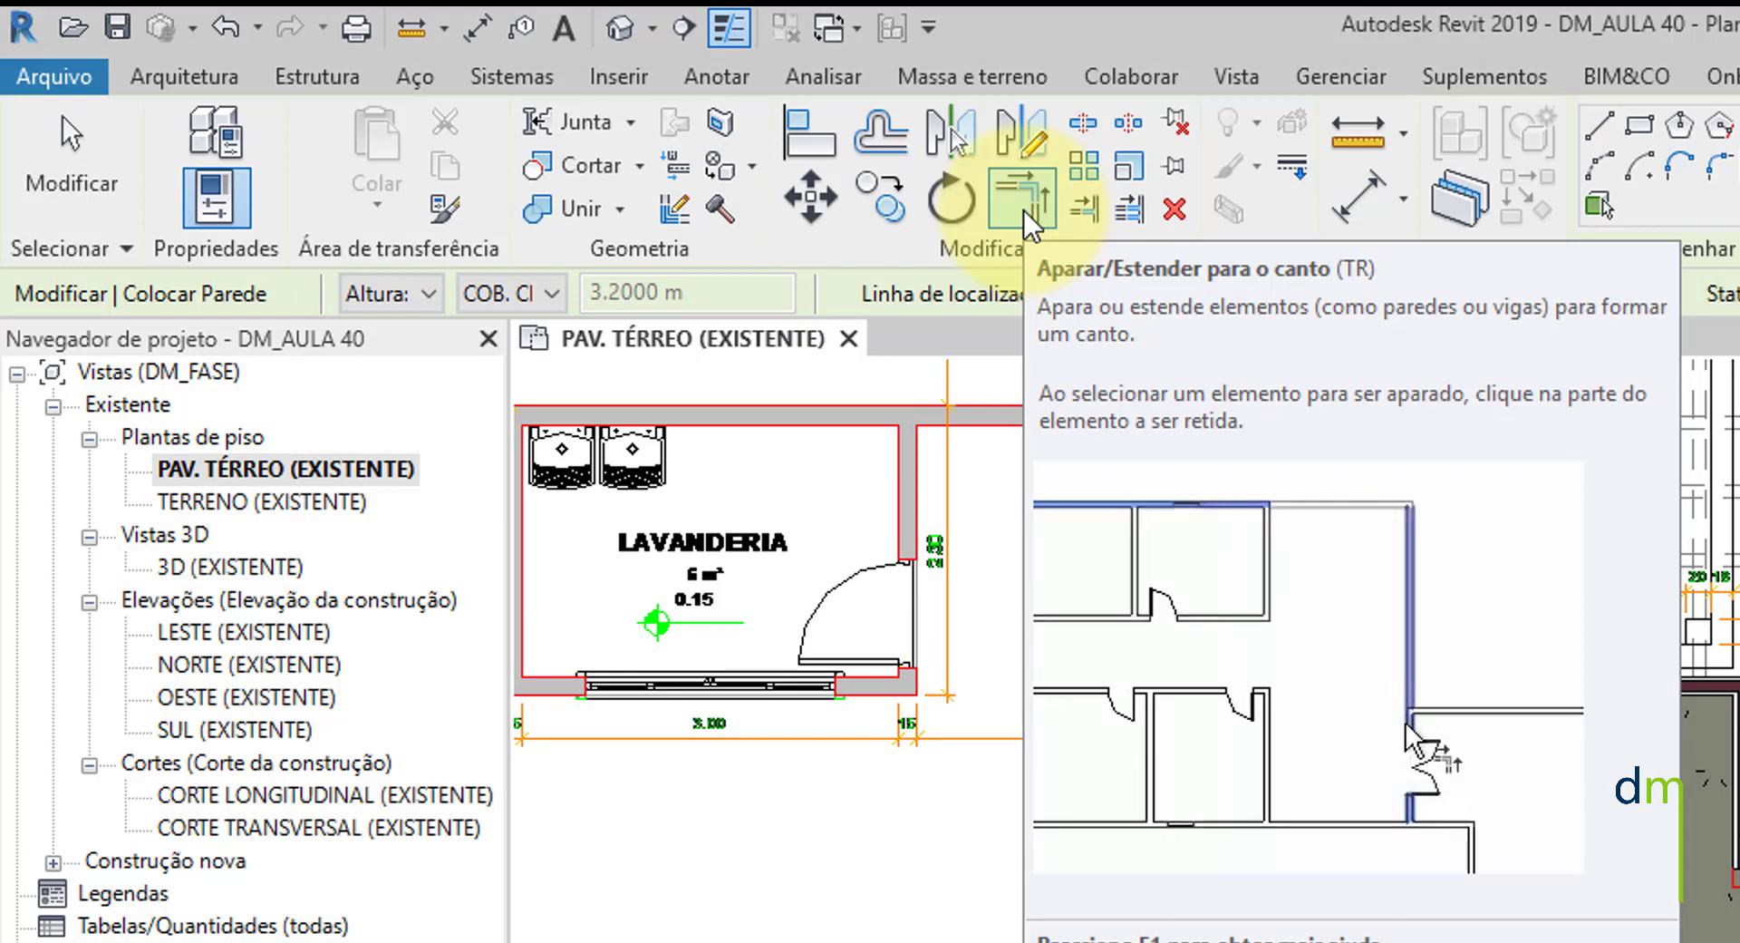
pyautogui.click(1024, 210)
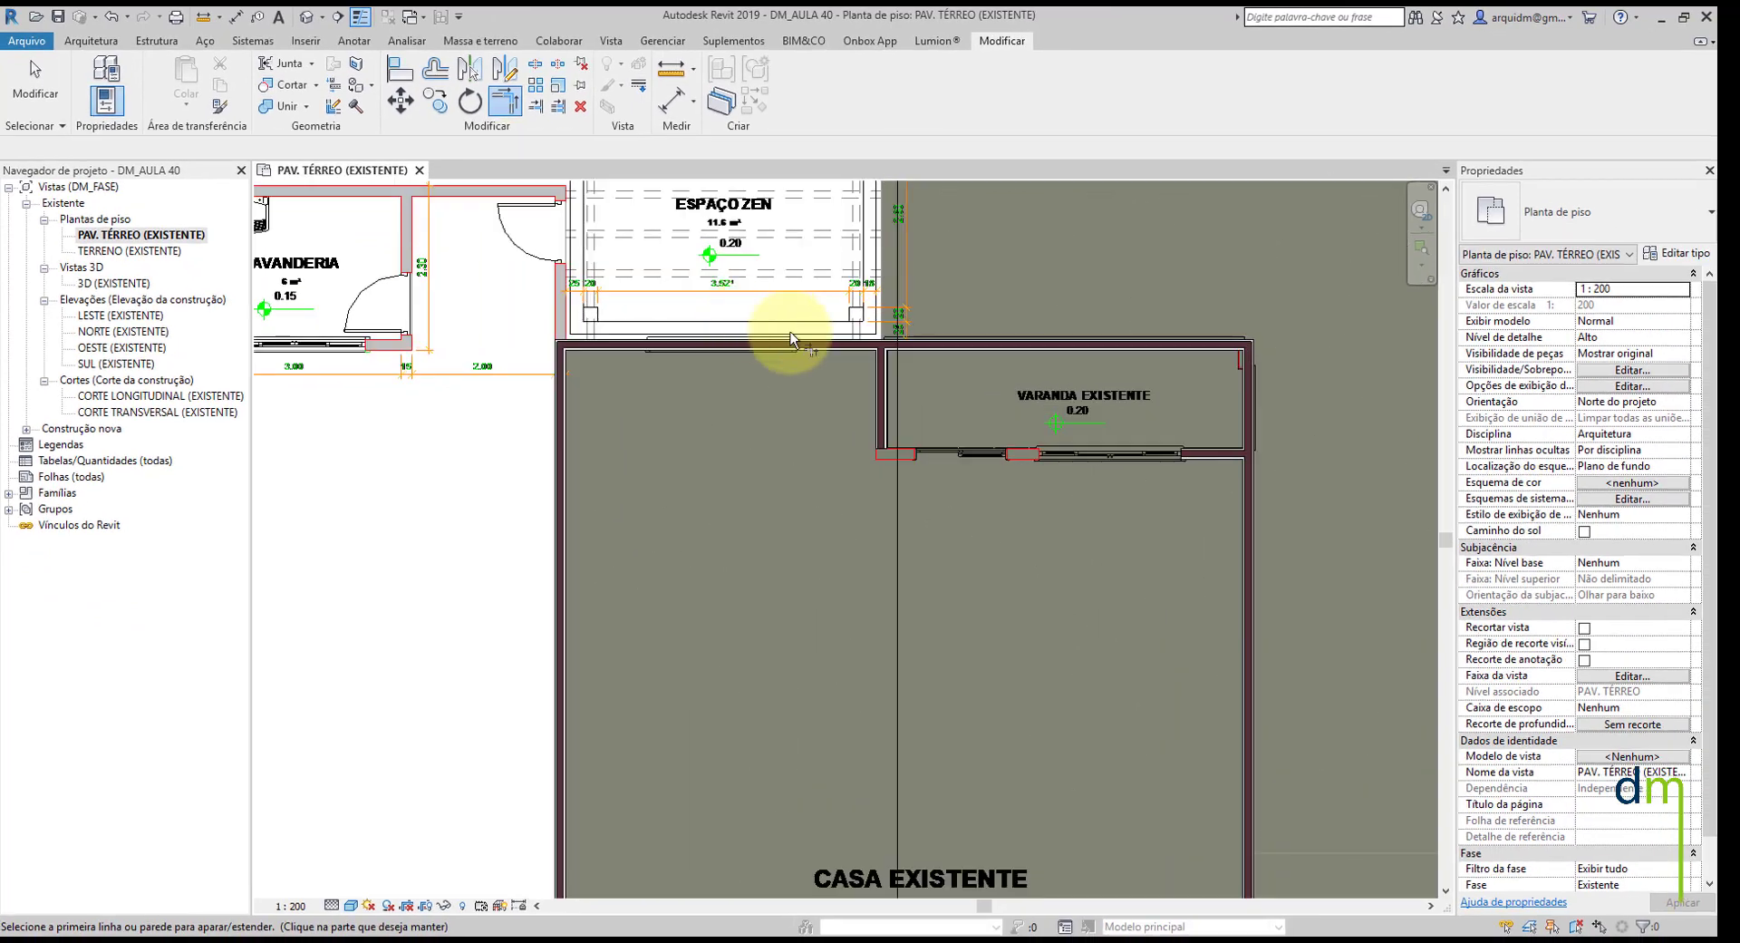
pyautogui.scroll(5, 950, 475)
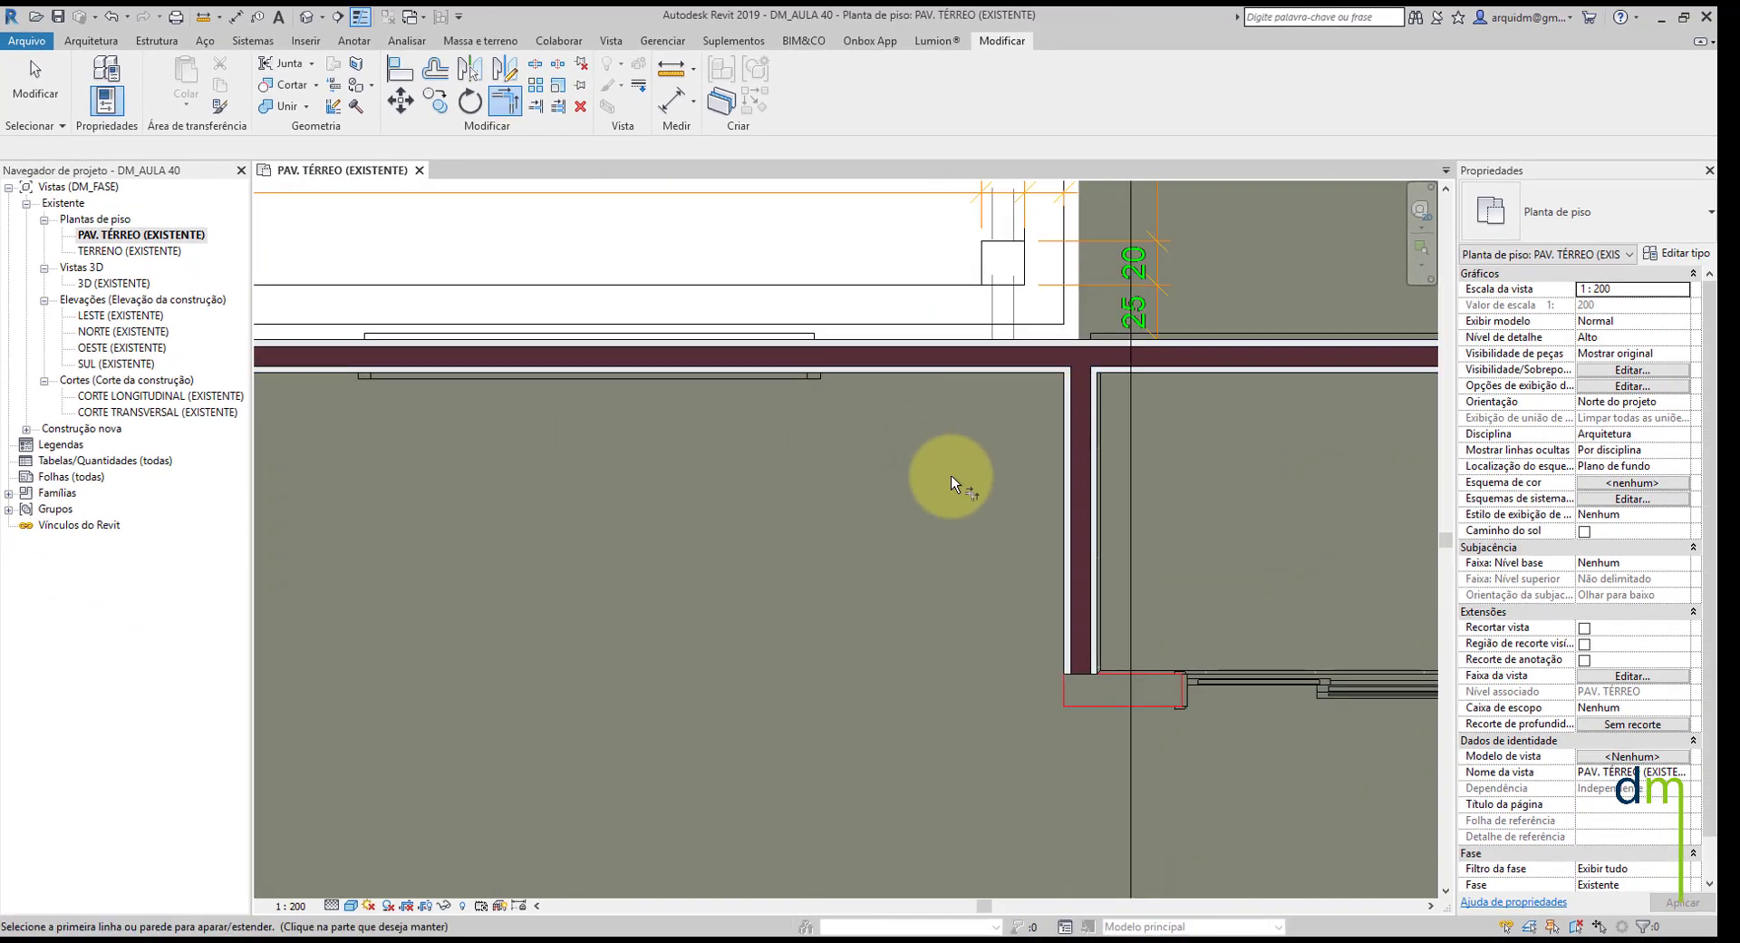
pyautogui.click(1066, 430)
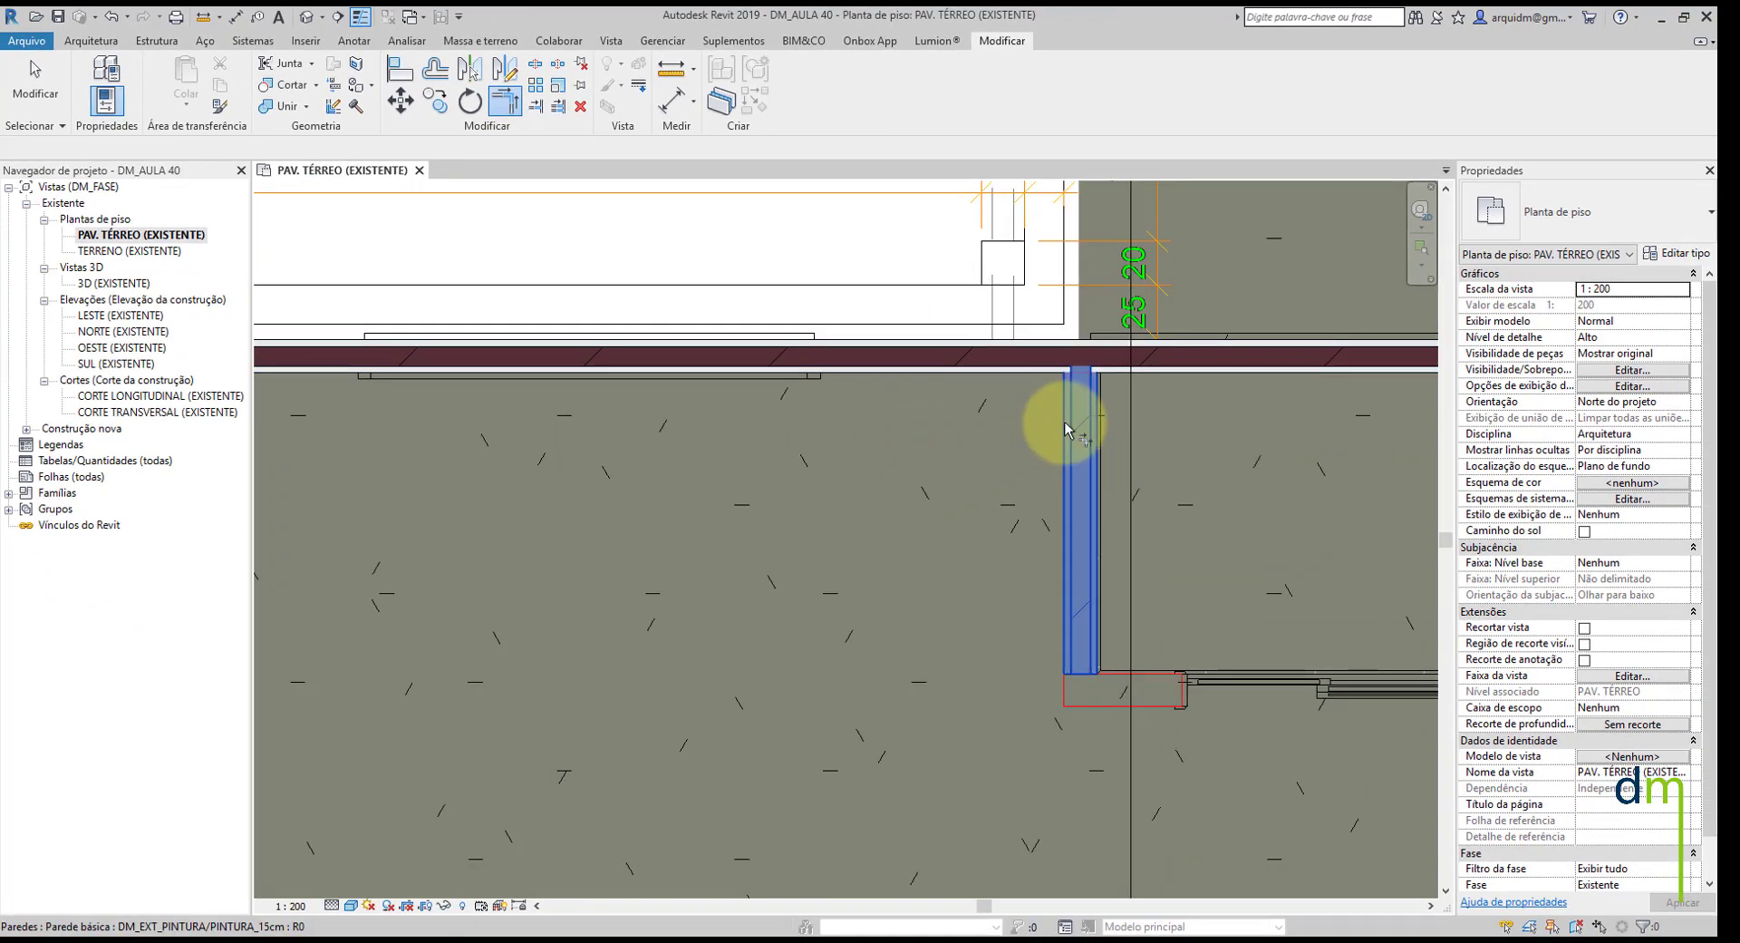
pyautogui.click(979, 370)
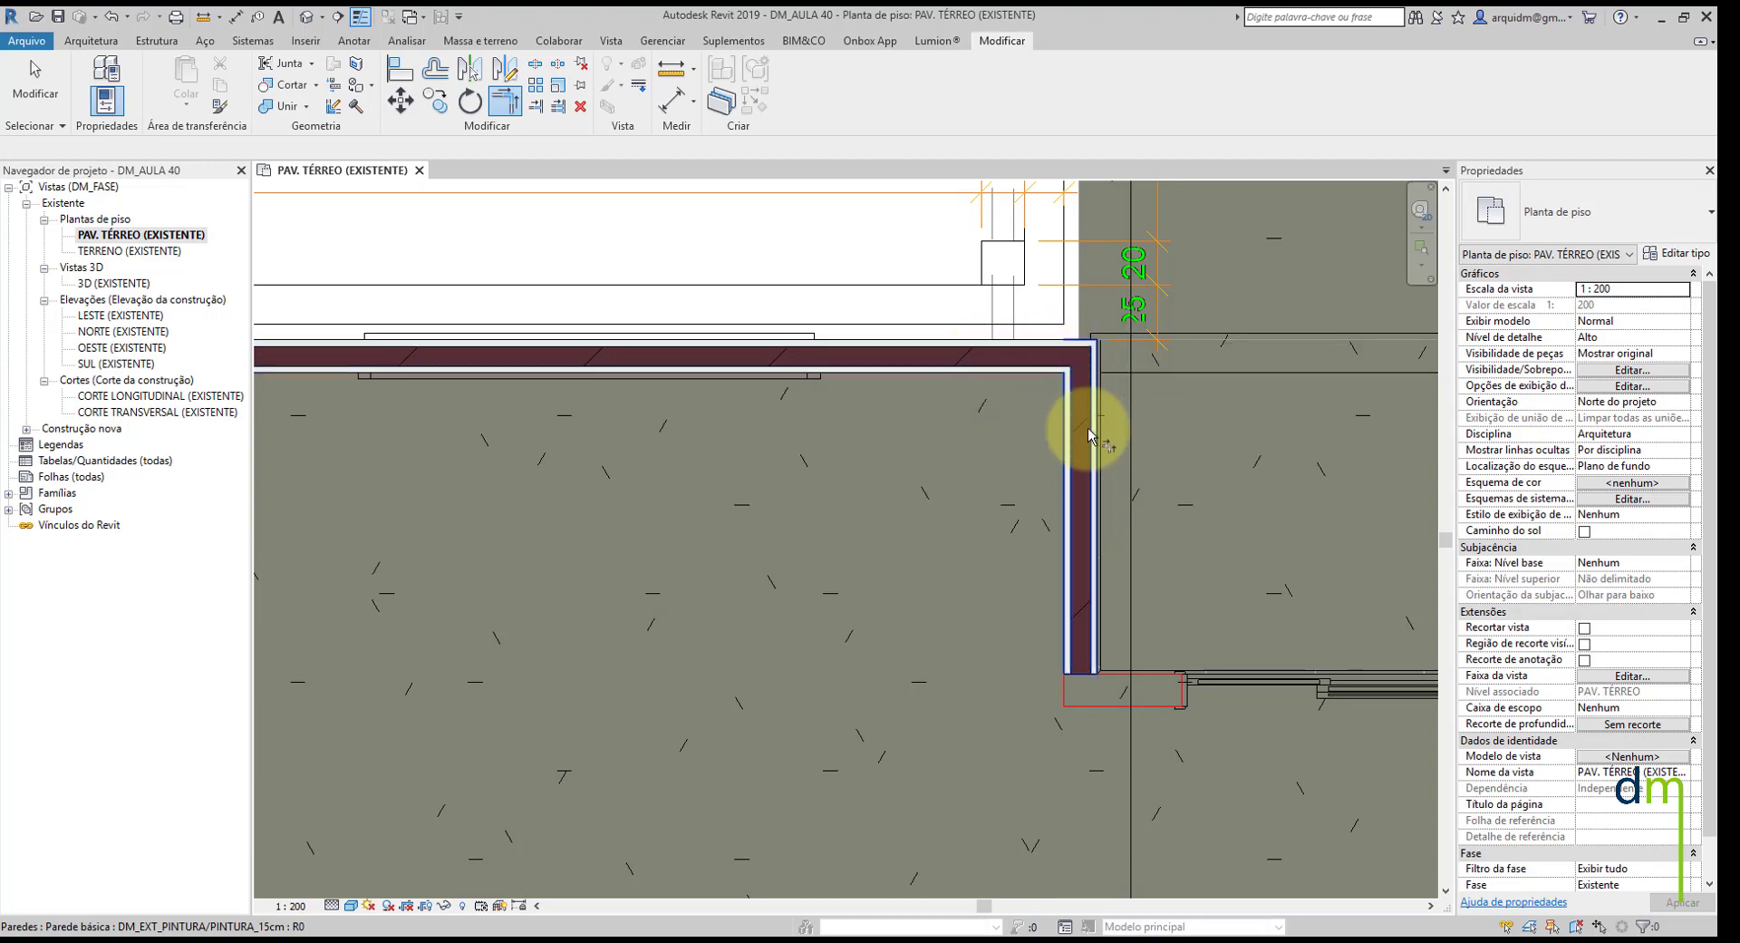
# - Extend the short wall below VARANDA EXISTENTE to form a corner with the veranda's left wall, across the sliding openings
pyautogui.scroll(-3, 1061, 355)
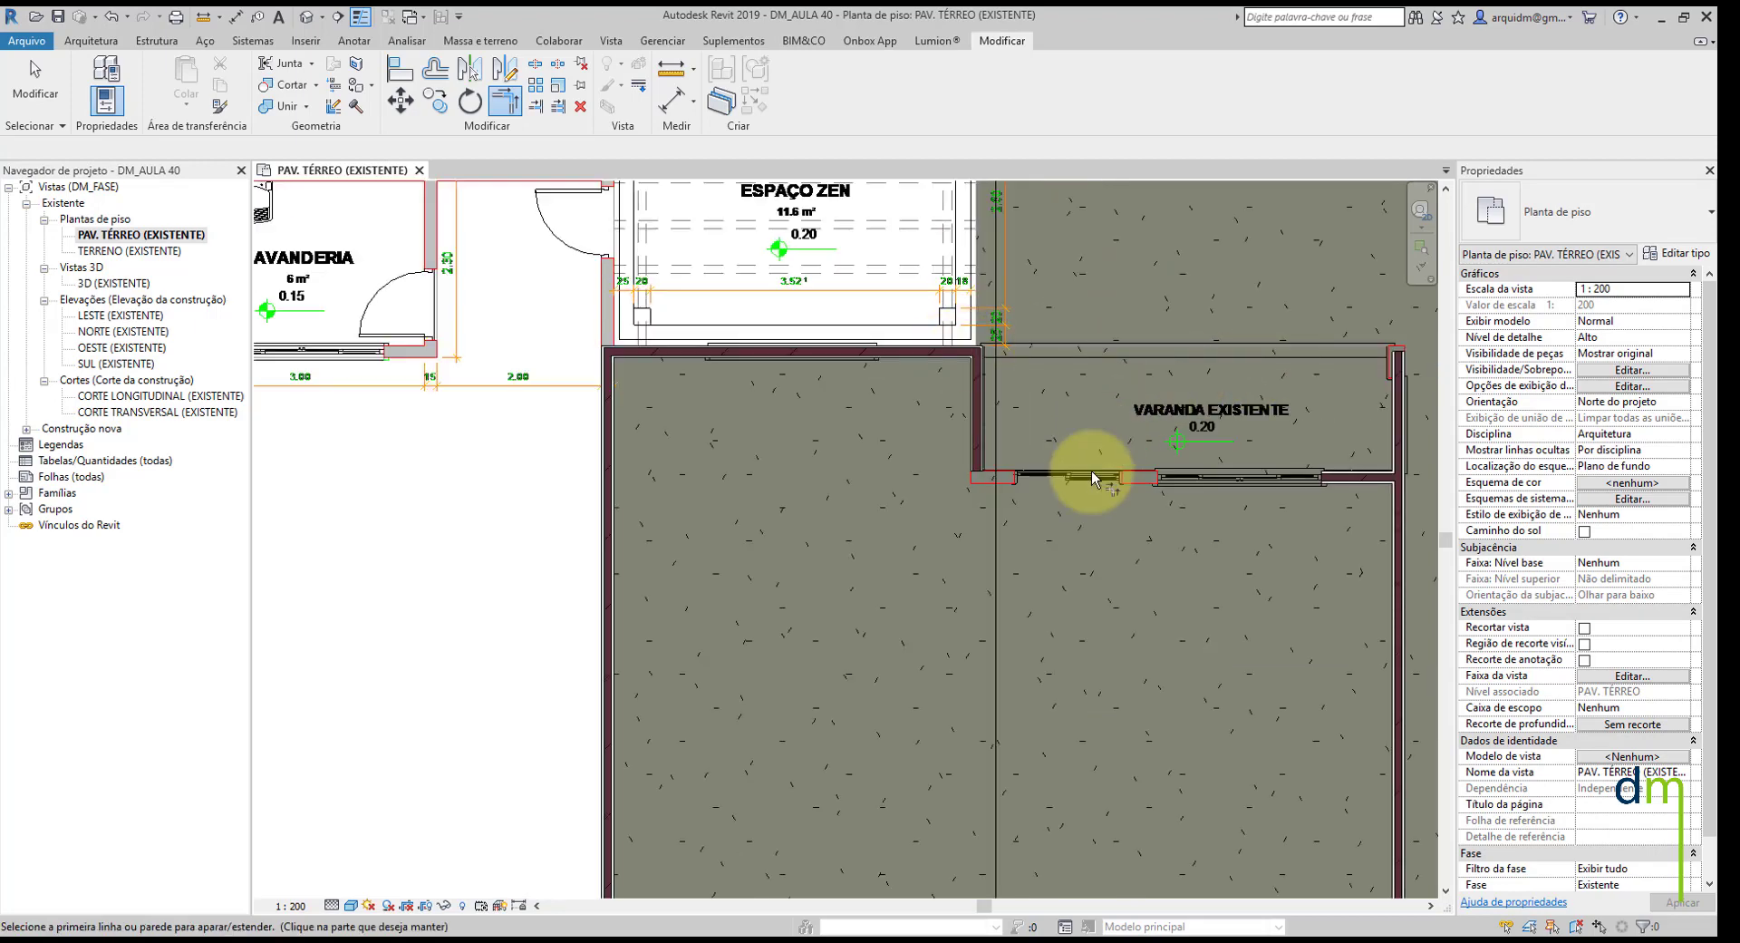
pyautogui.click(1356, 475)
pyautogui.click(981, 425)
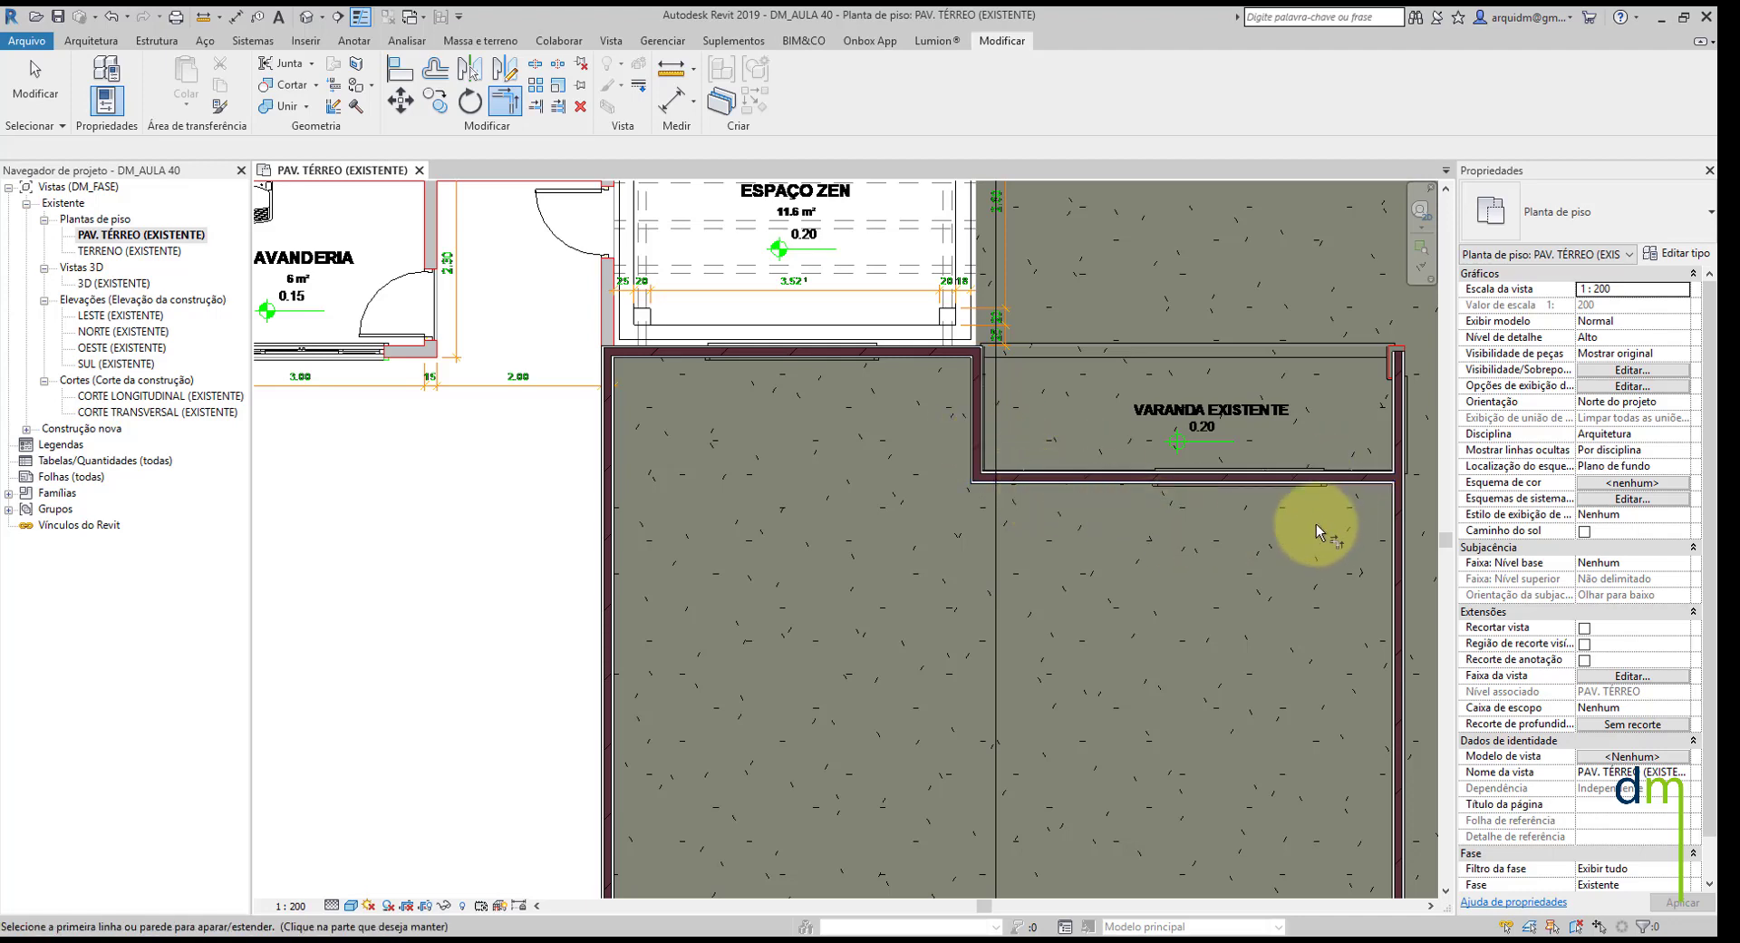
# - Trim the right exterior wall to a corner with the wall below VARANDA EXISTENTE and end the trim command
pyautogui.moveTo(1311, 511); pyautogui.dragTo(1275, 494, button='middle')
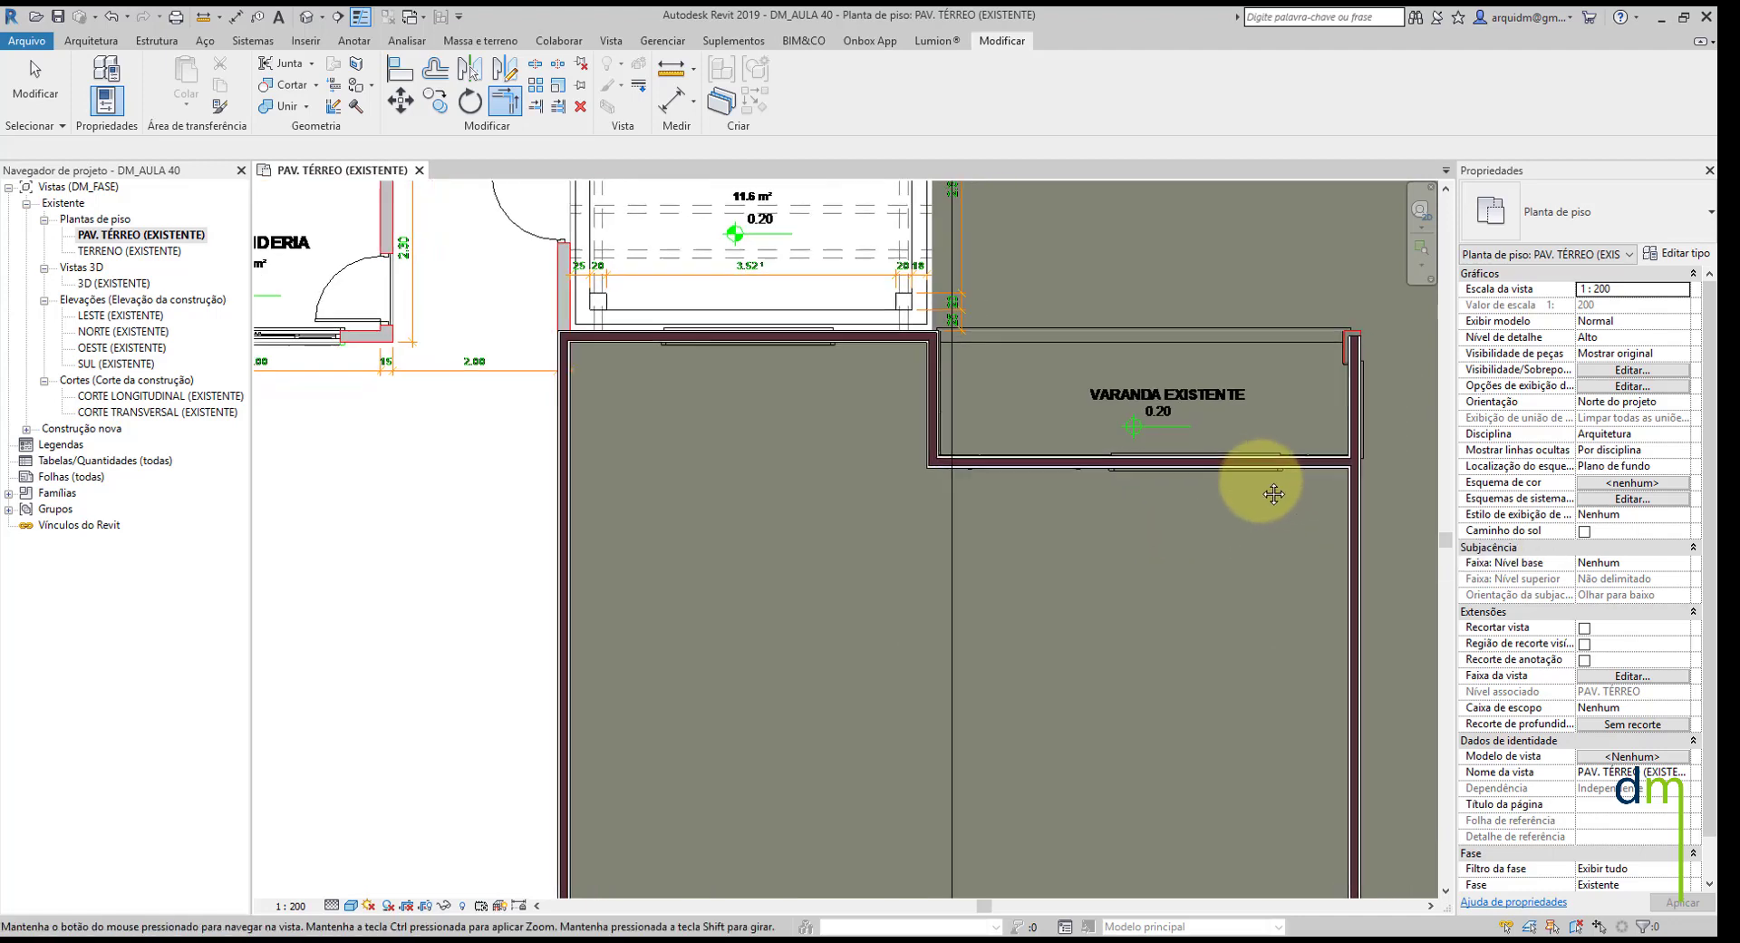
pyautogui.scroll(5, 1332, 462)
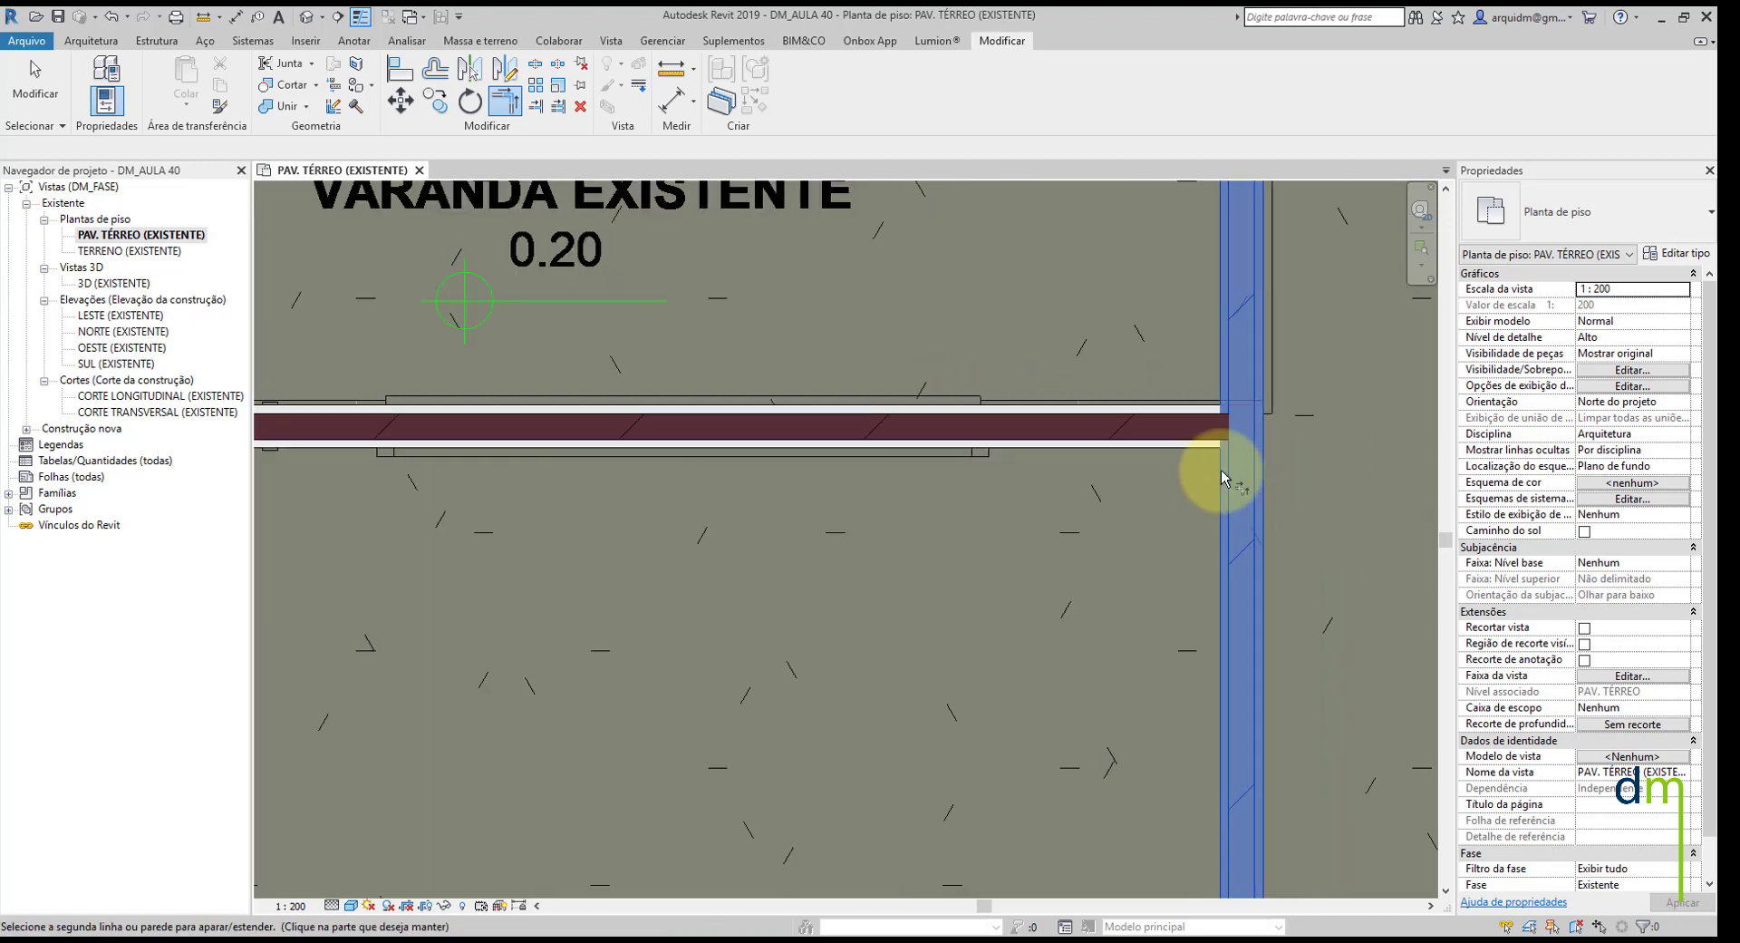
pyautogui.click(1224, 478)
pyautogui.scroll(-5, 1178, 482)
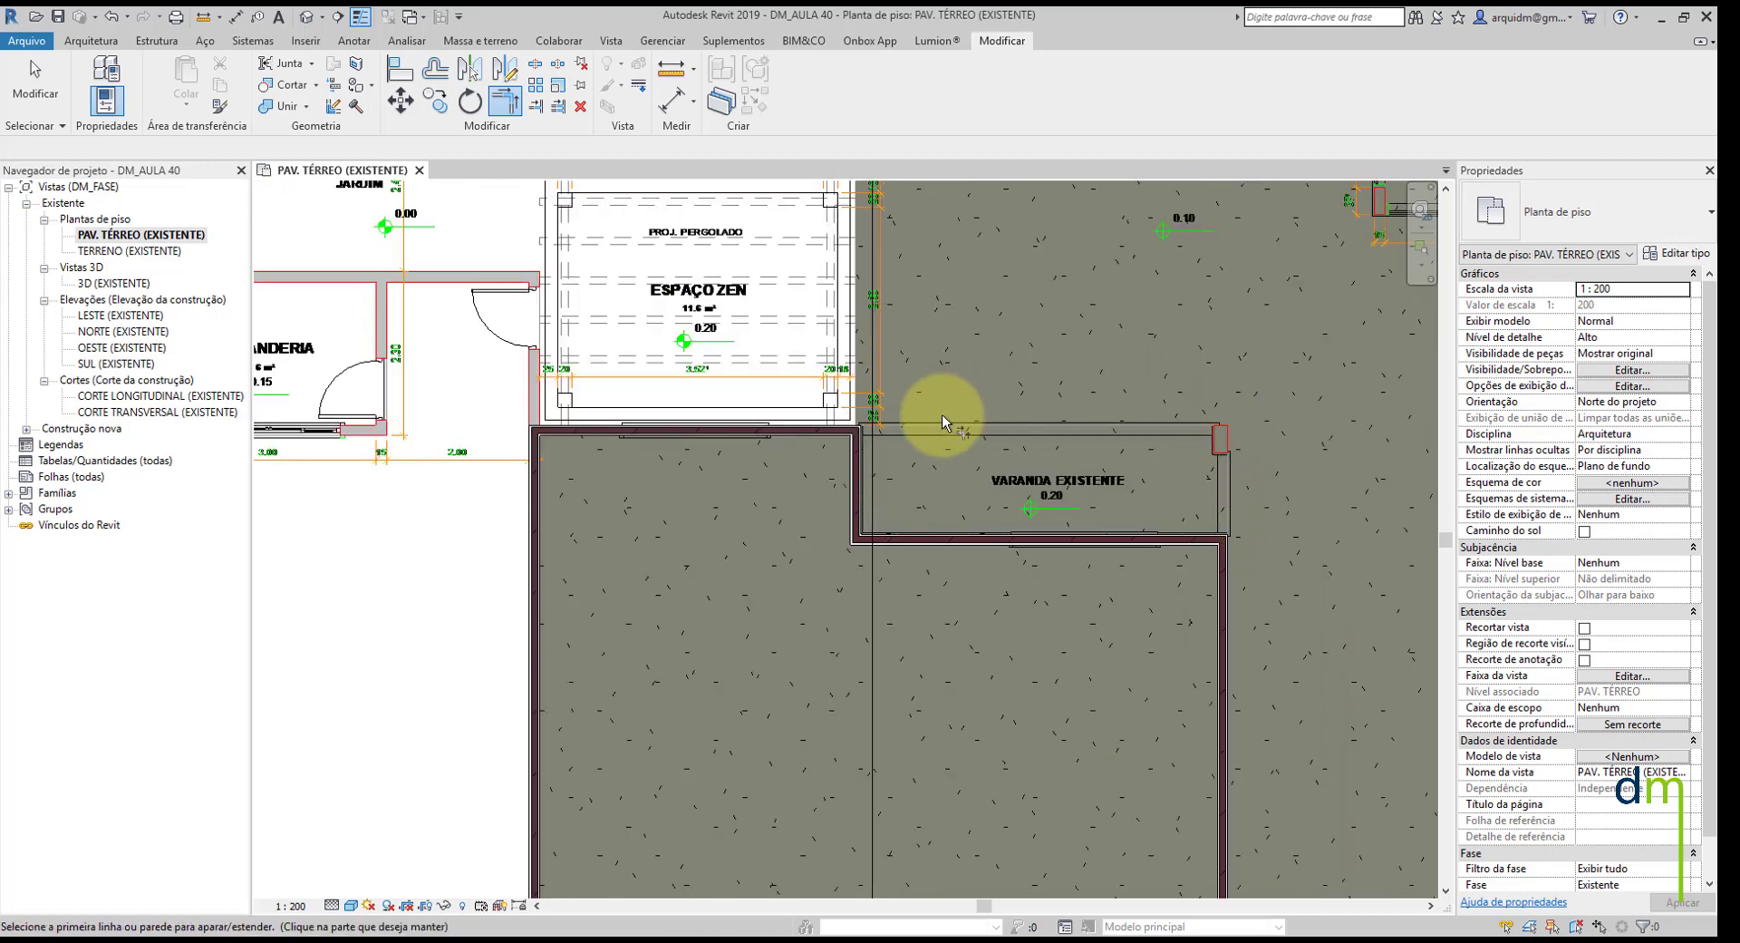
pyautogui.scroll(-1, 1214, 421)
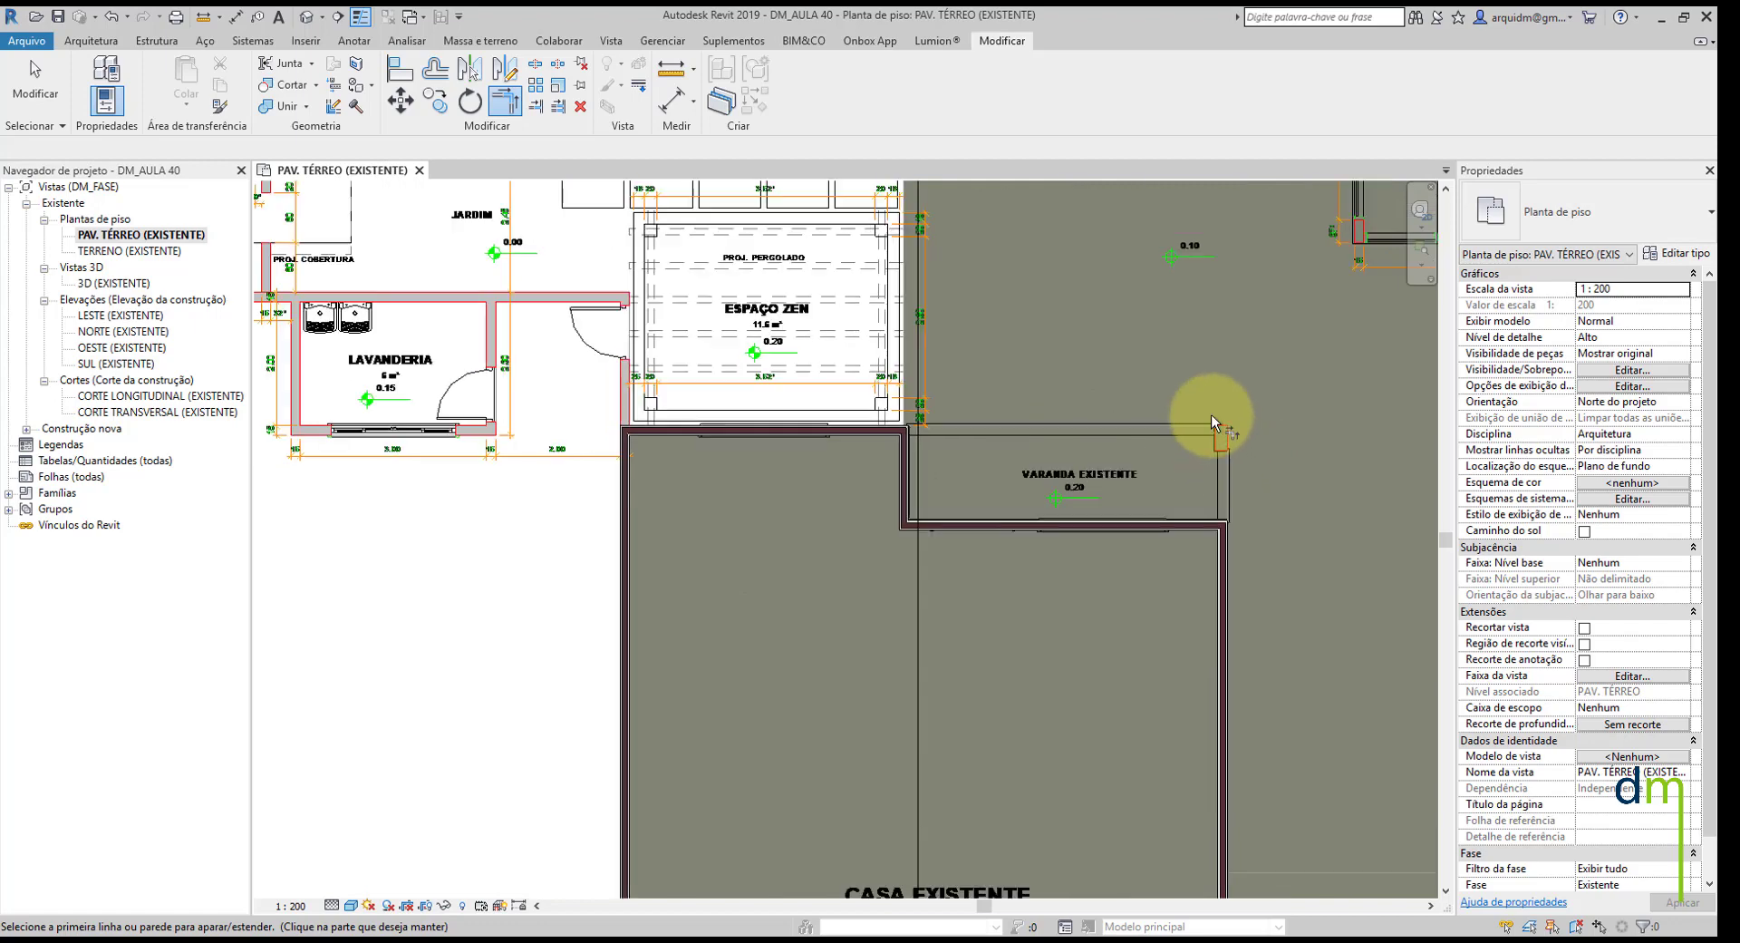
pyautogui.scroll(-4, 1215, 421)
pyautogui.scroll(3, 1033, 598)
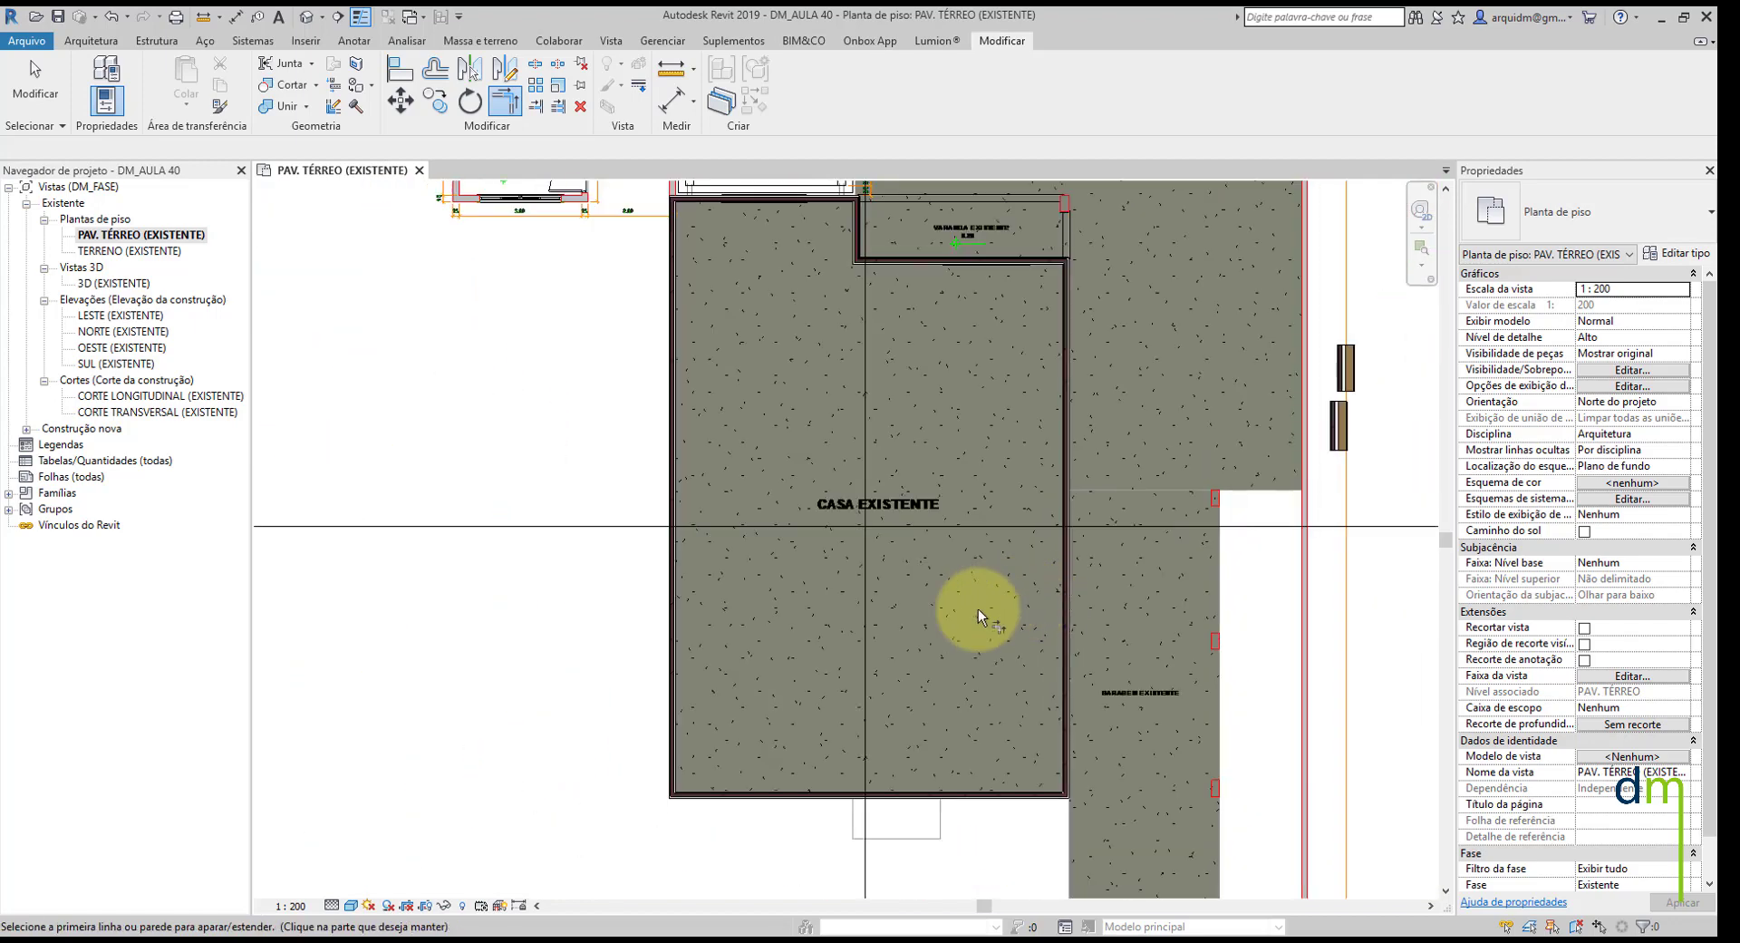
pyautogui.click(35, 93)
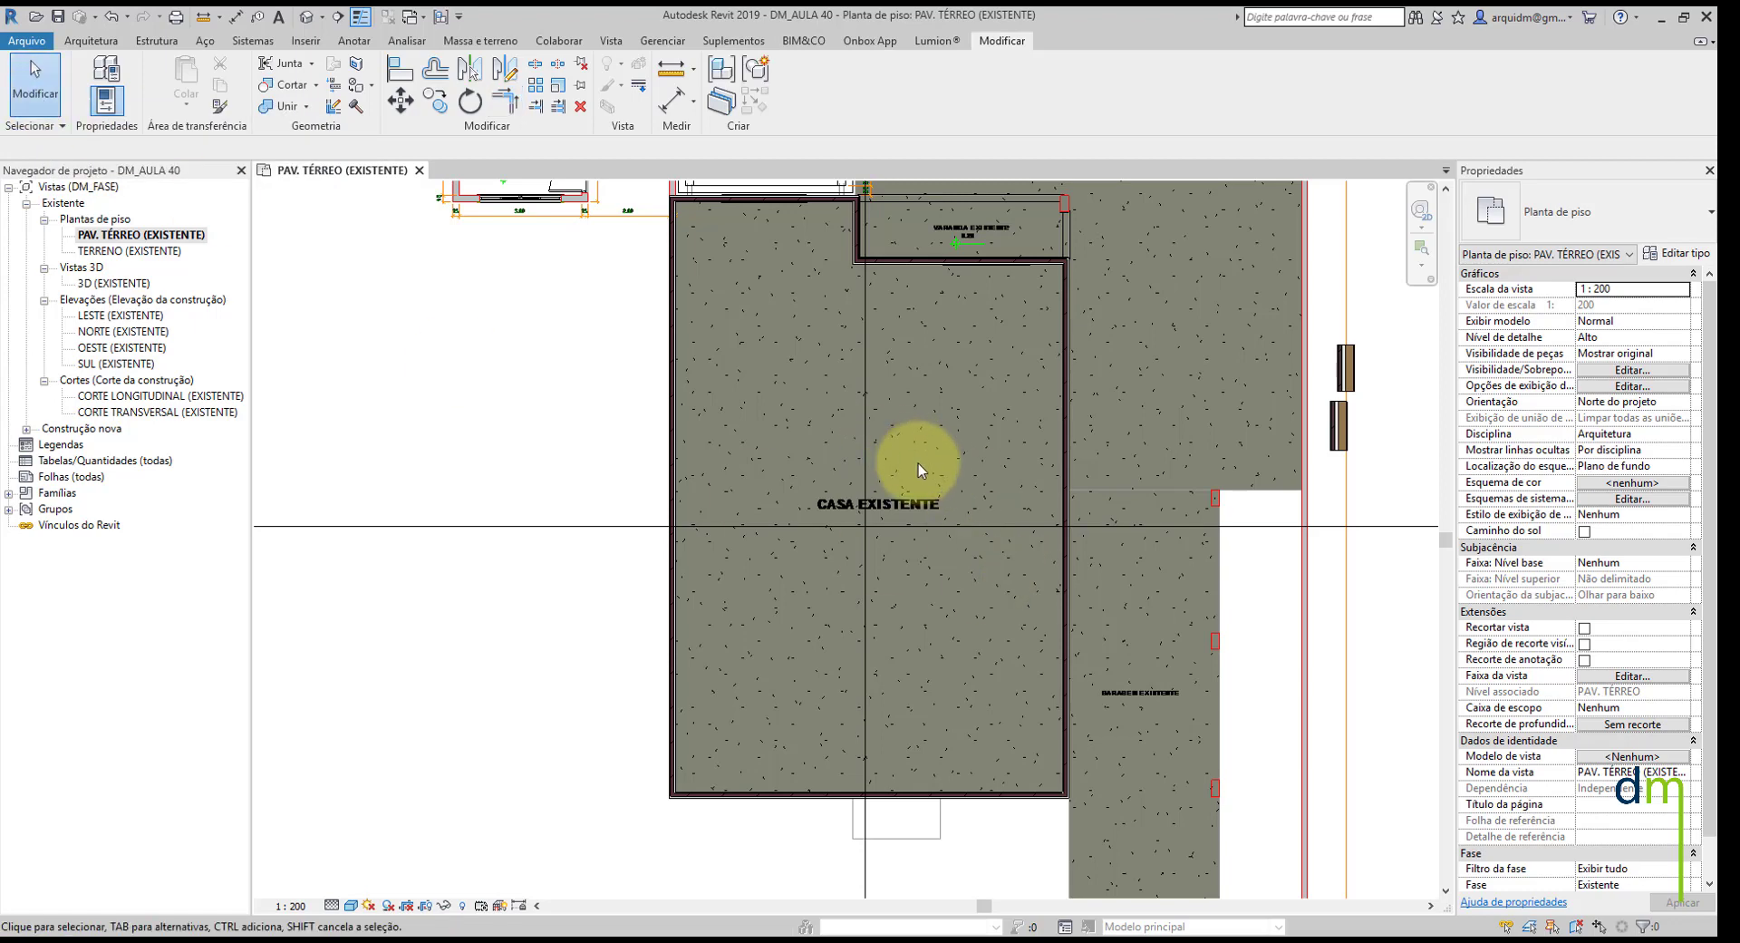
pyautogui.scroll(-2, 924, 490)
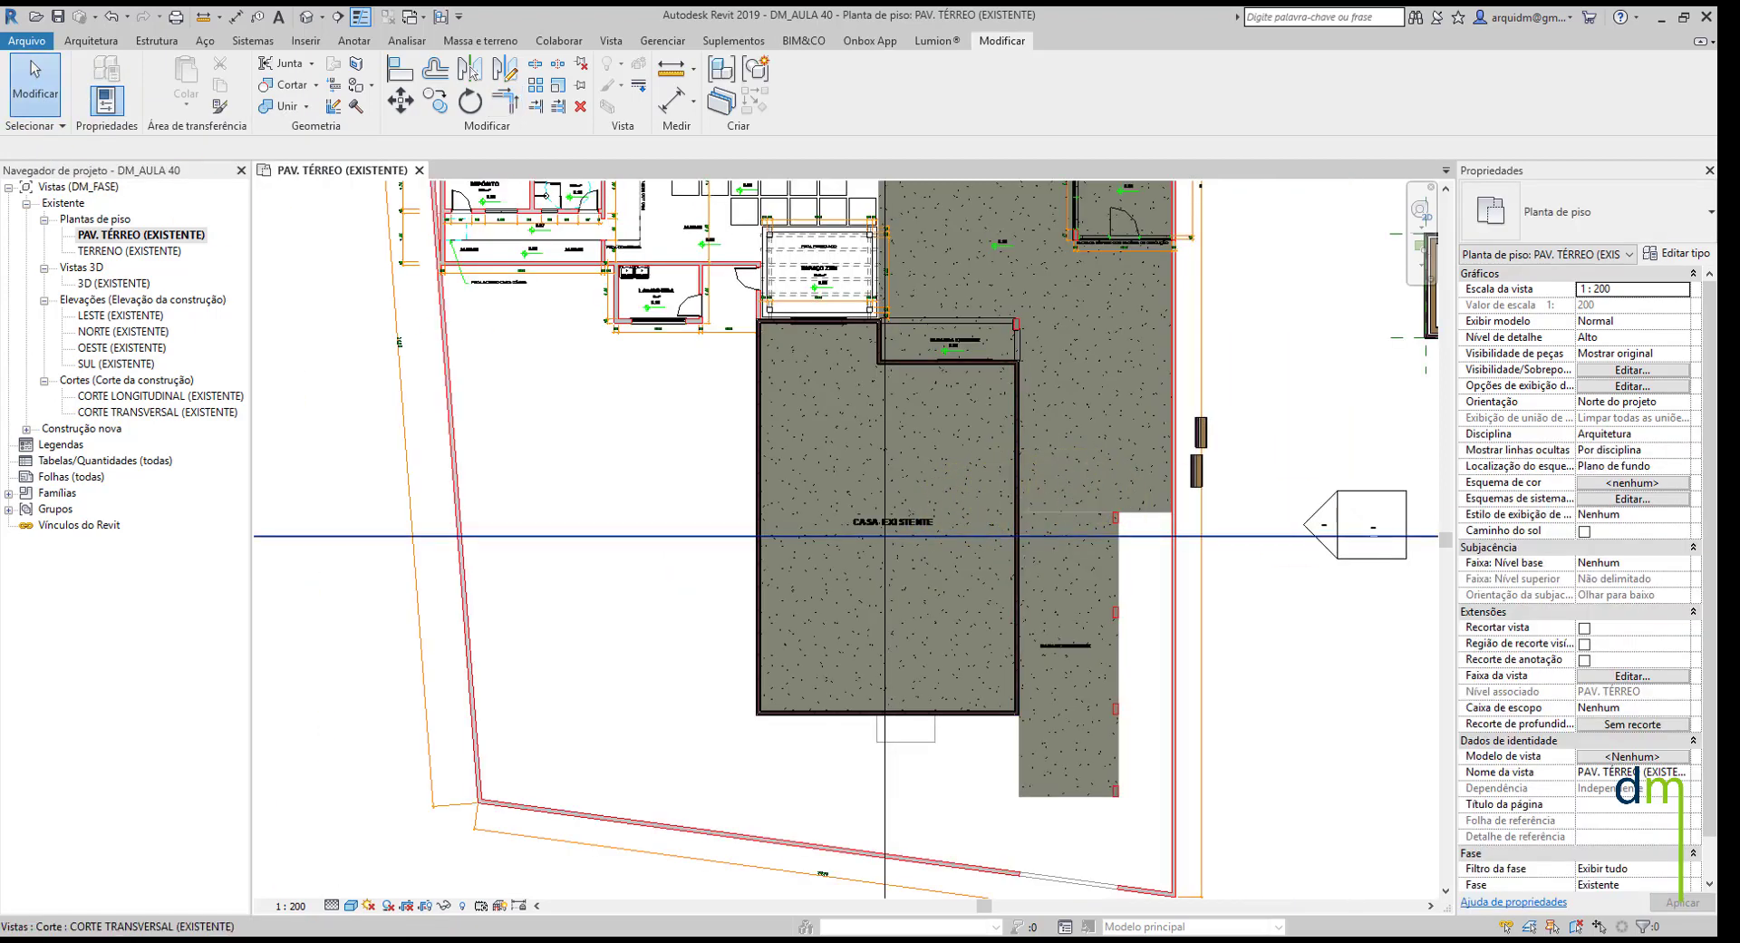
# - Open the 3D (EXISTENTE) view and set it to its home isometric orientation
pyautogui.doubleClick(106, 284)
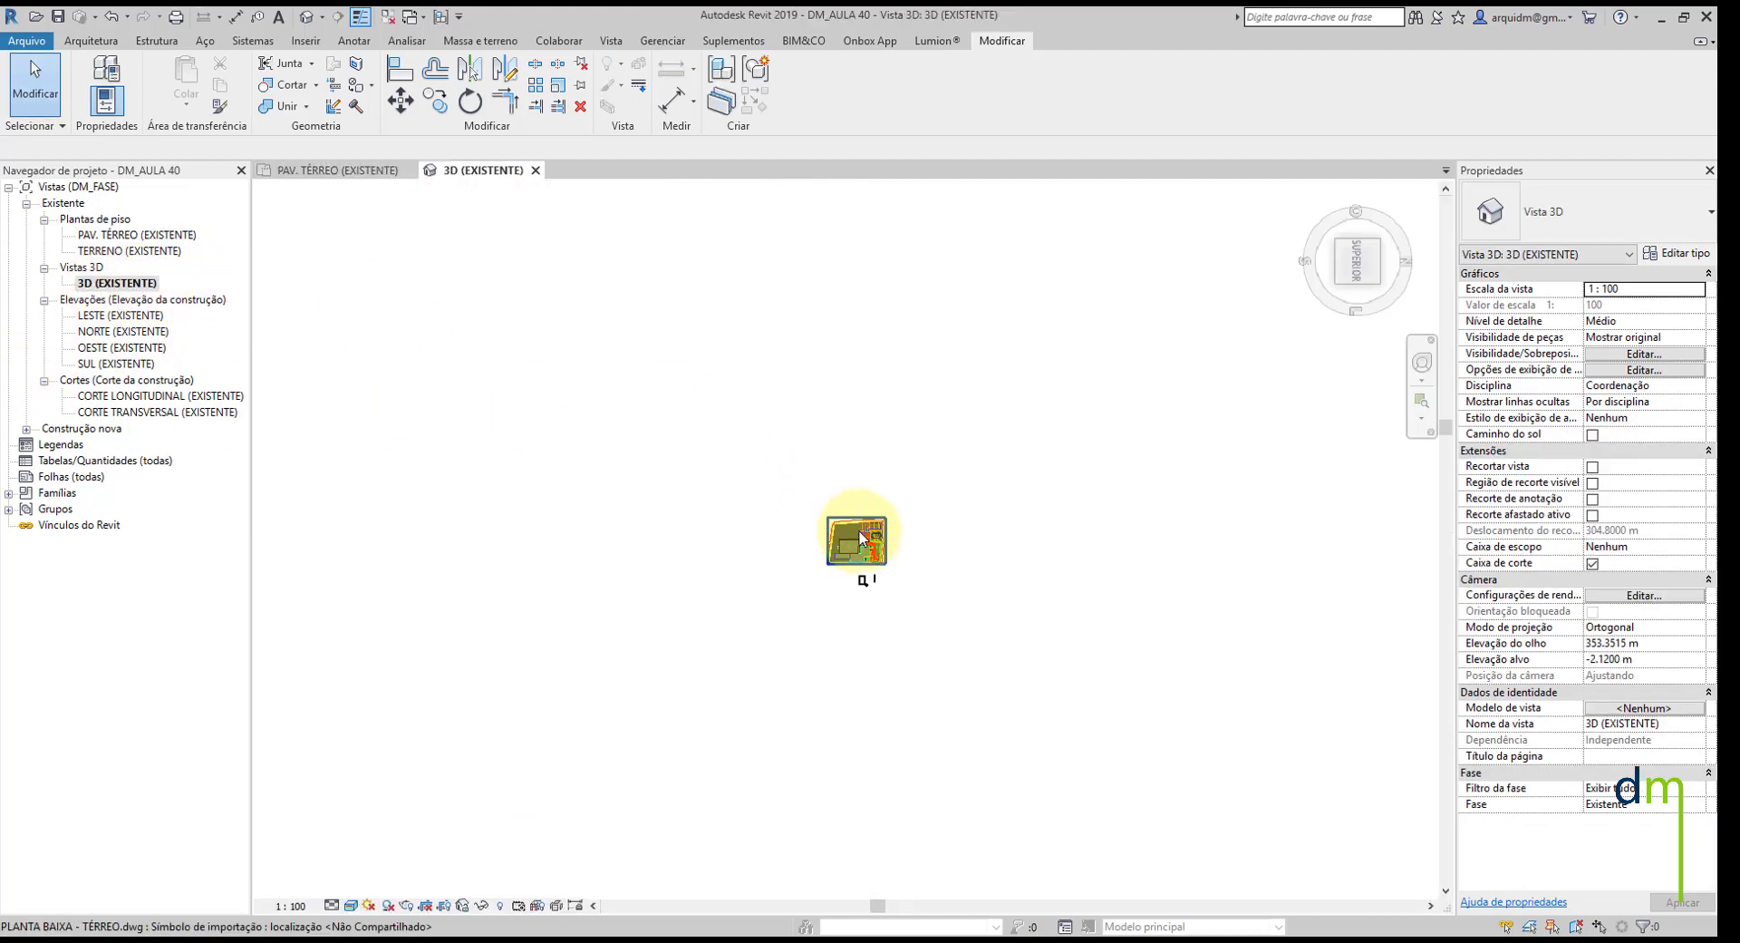
pyautogui.scroll(6, 832, 601)
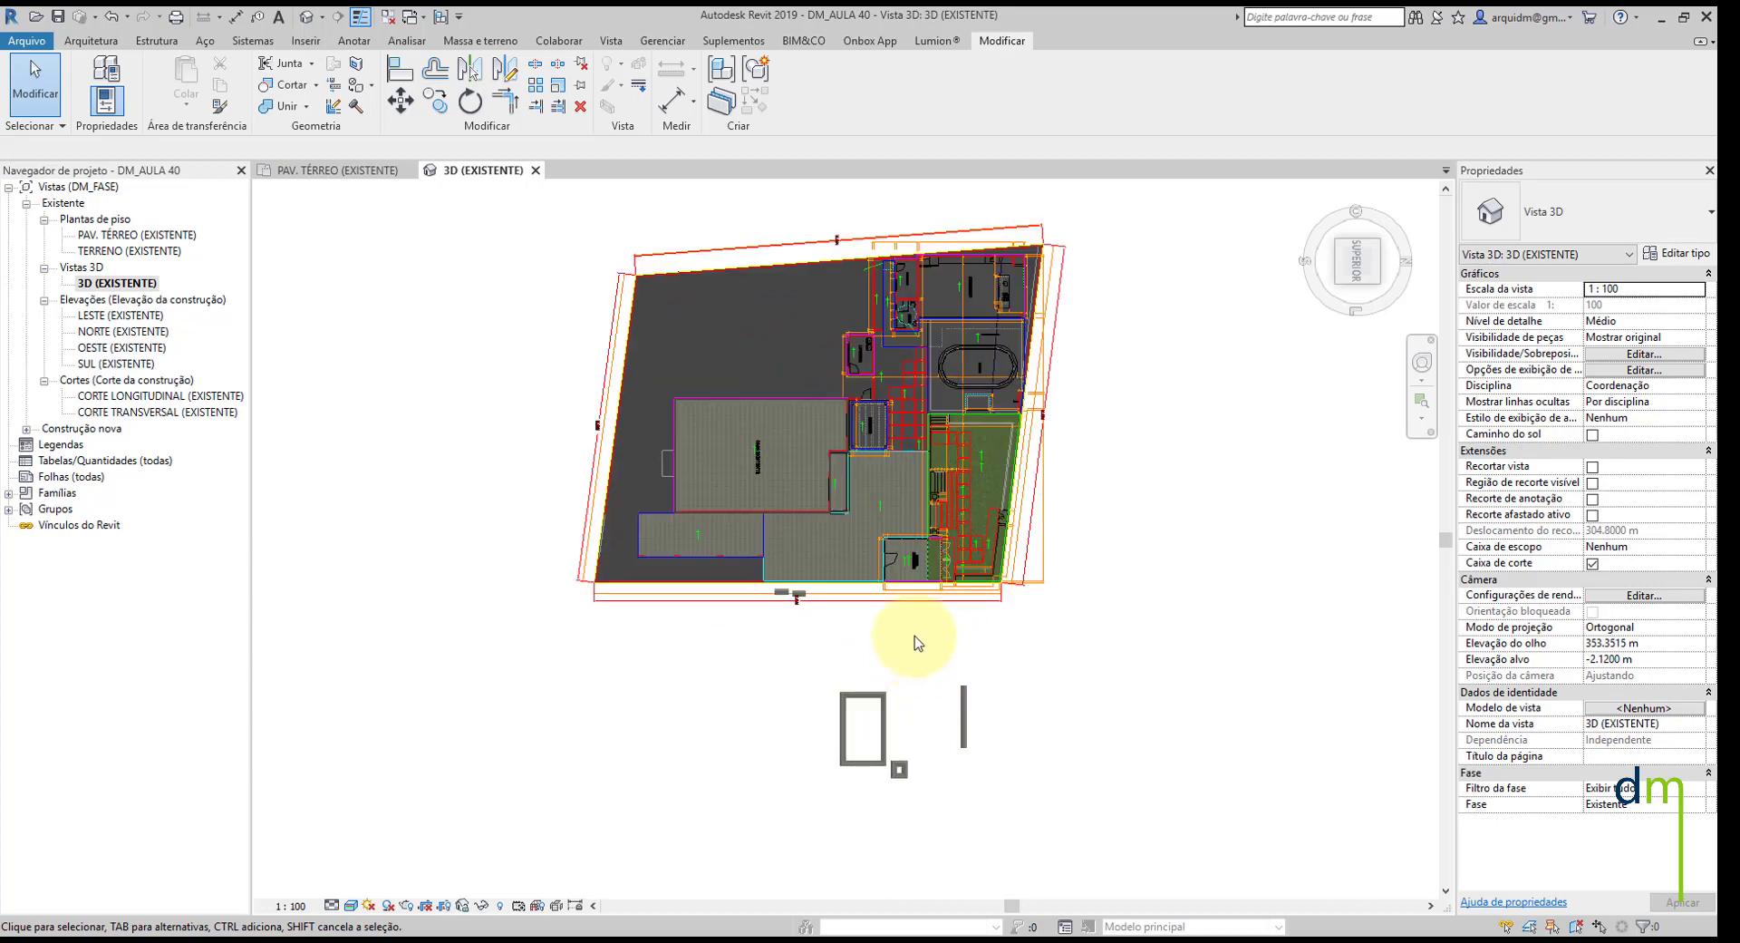
pyautogui.moveTo(873, 749); pyautogui.dragTo(874, 639, button='middle')
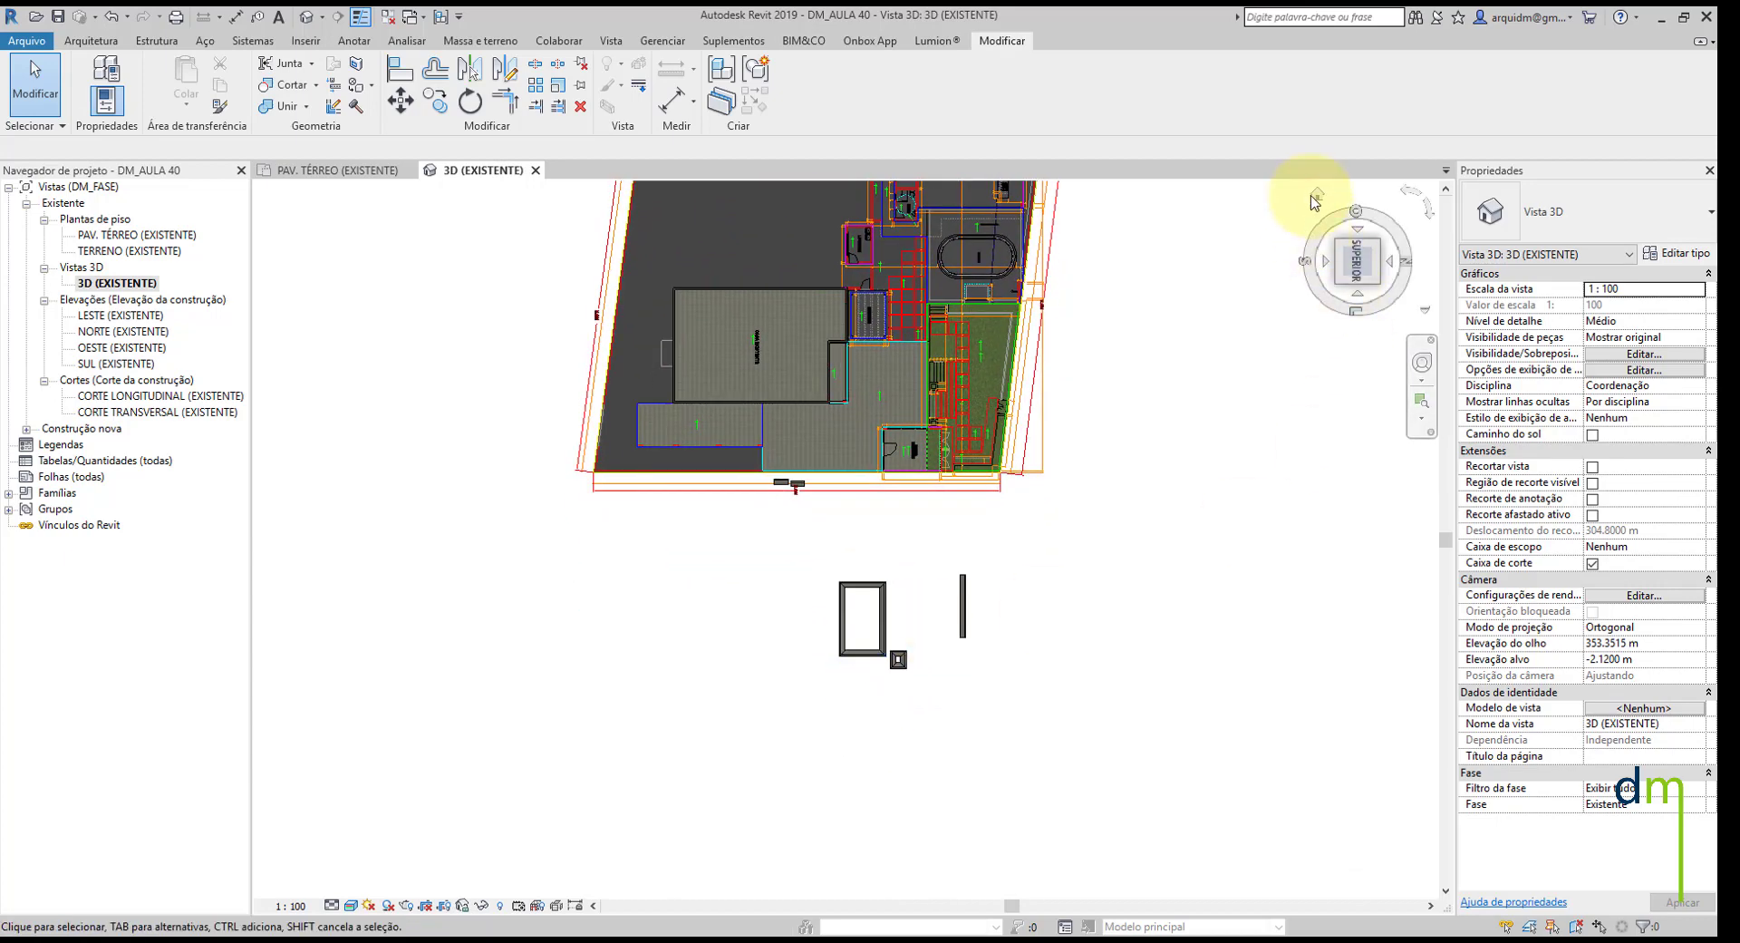
pyautogui.moveTo(1318, 201); pyautogui.dragTo(929, 578)
pyautogui.scroll(3, 906, 580)
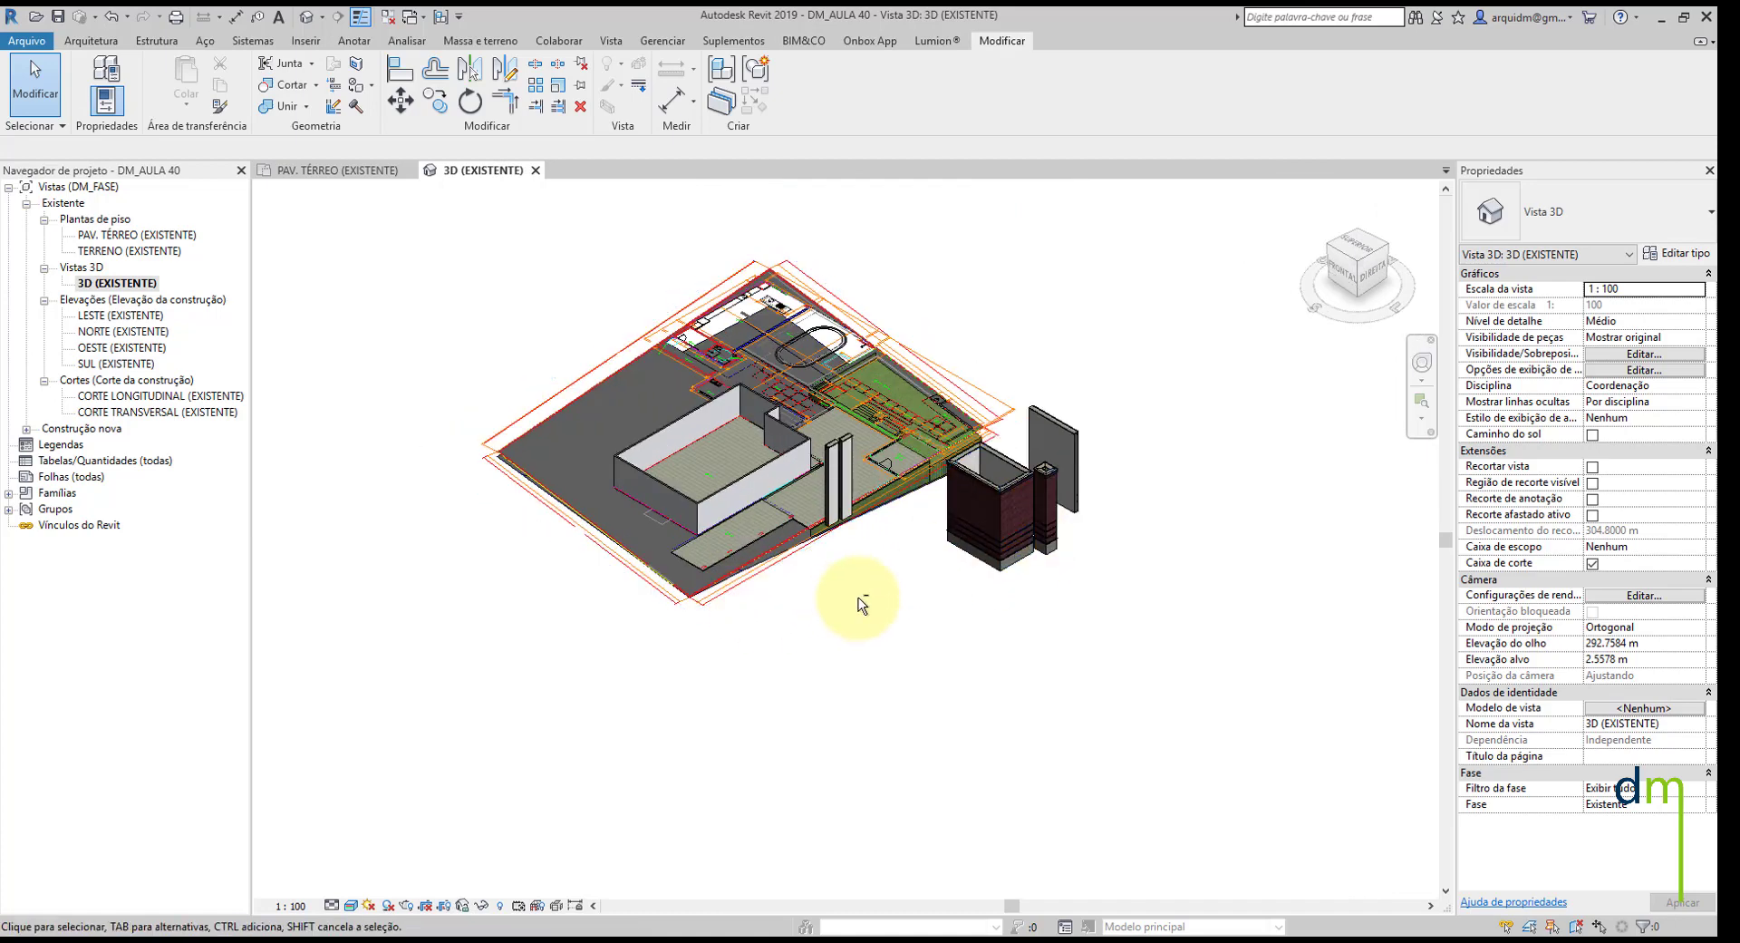
# - Delete the group of nine sample walls standing outside the lot, including the brick enclosure
pyautogui.keyDown('shift'); pyautogui.moveTo(862, 594); pyautogui.dragTo(979, 274, button='middle'); pyautogui.keyUp('shift')
pyautogui.moveTo(952, 239); pyautogui.dragTo(1136, 489)
pyautogui.scroll(3, 1019, 323)
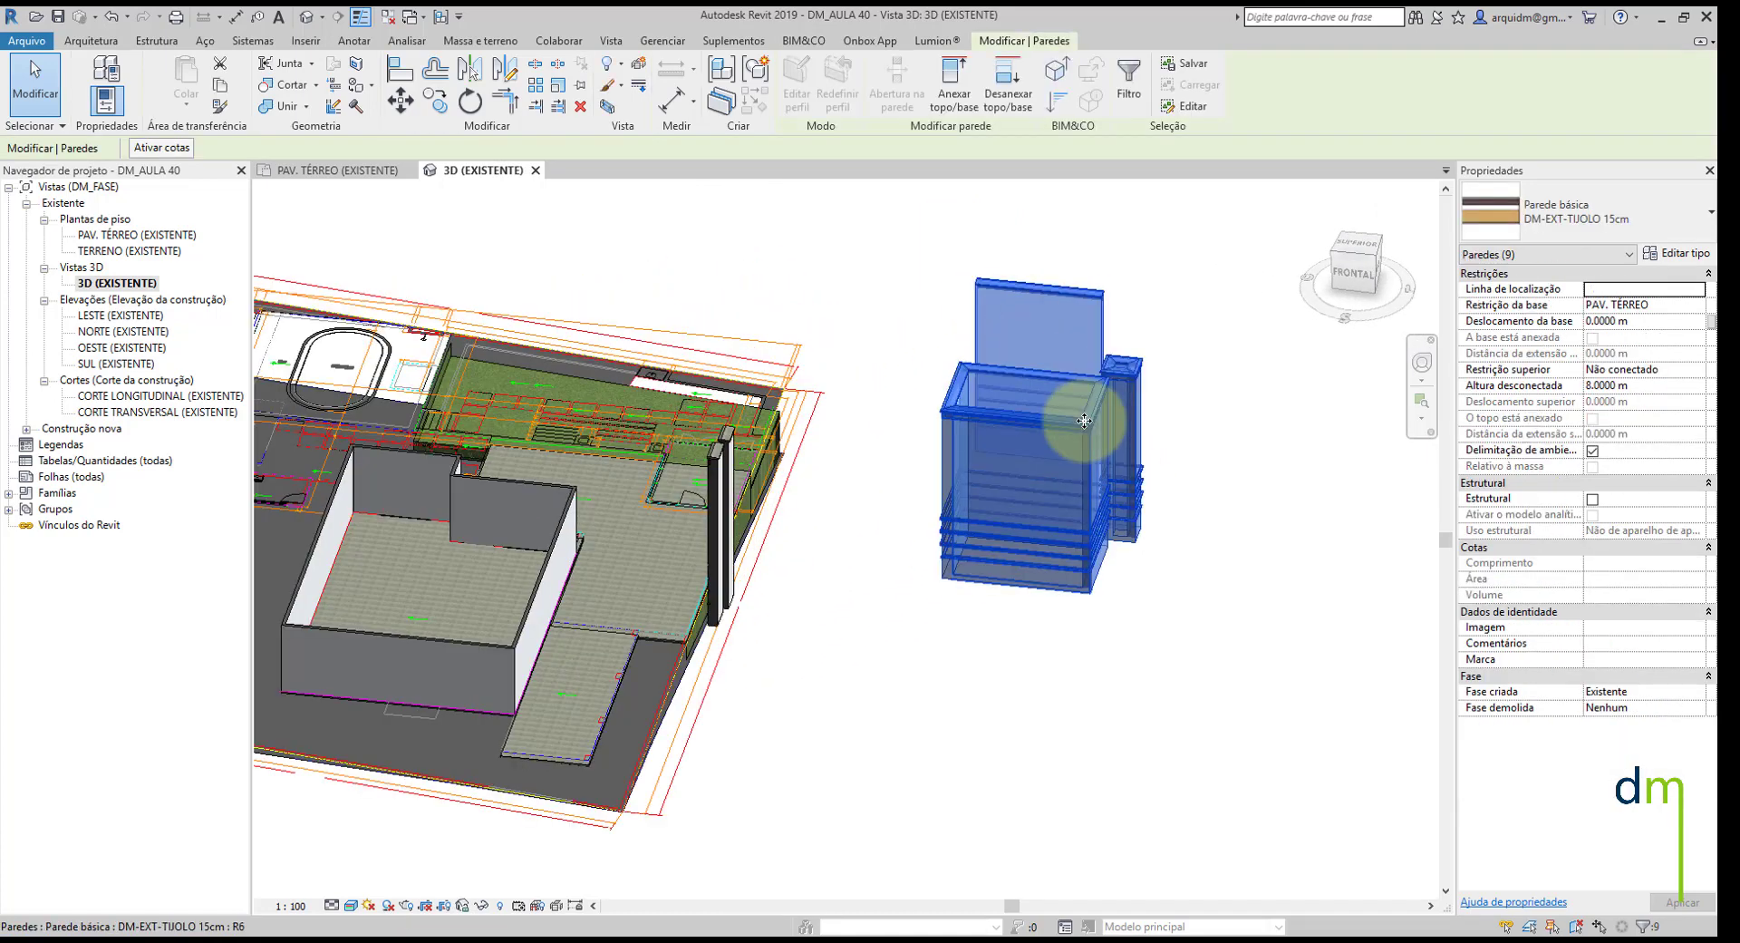
pyautogui.press('Delete')
# - Delete the two tall, narrow DM-EXT-TIJOLO 15cm walls standing at the lot's edge
pyautogui.scroll(3, 653, 586)
pyautogui.click(792, 398)
pyautogui.press('Delete')
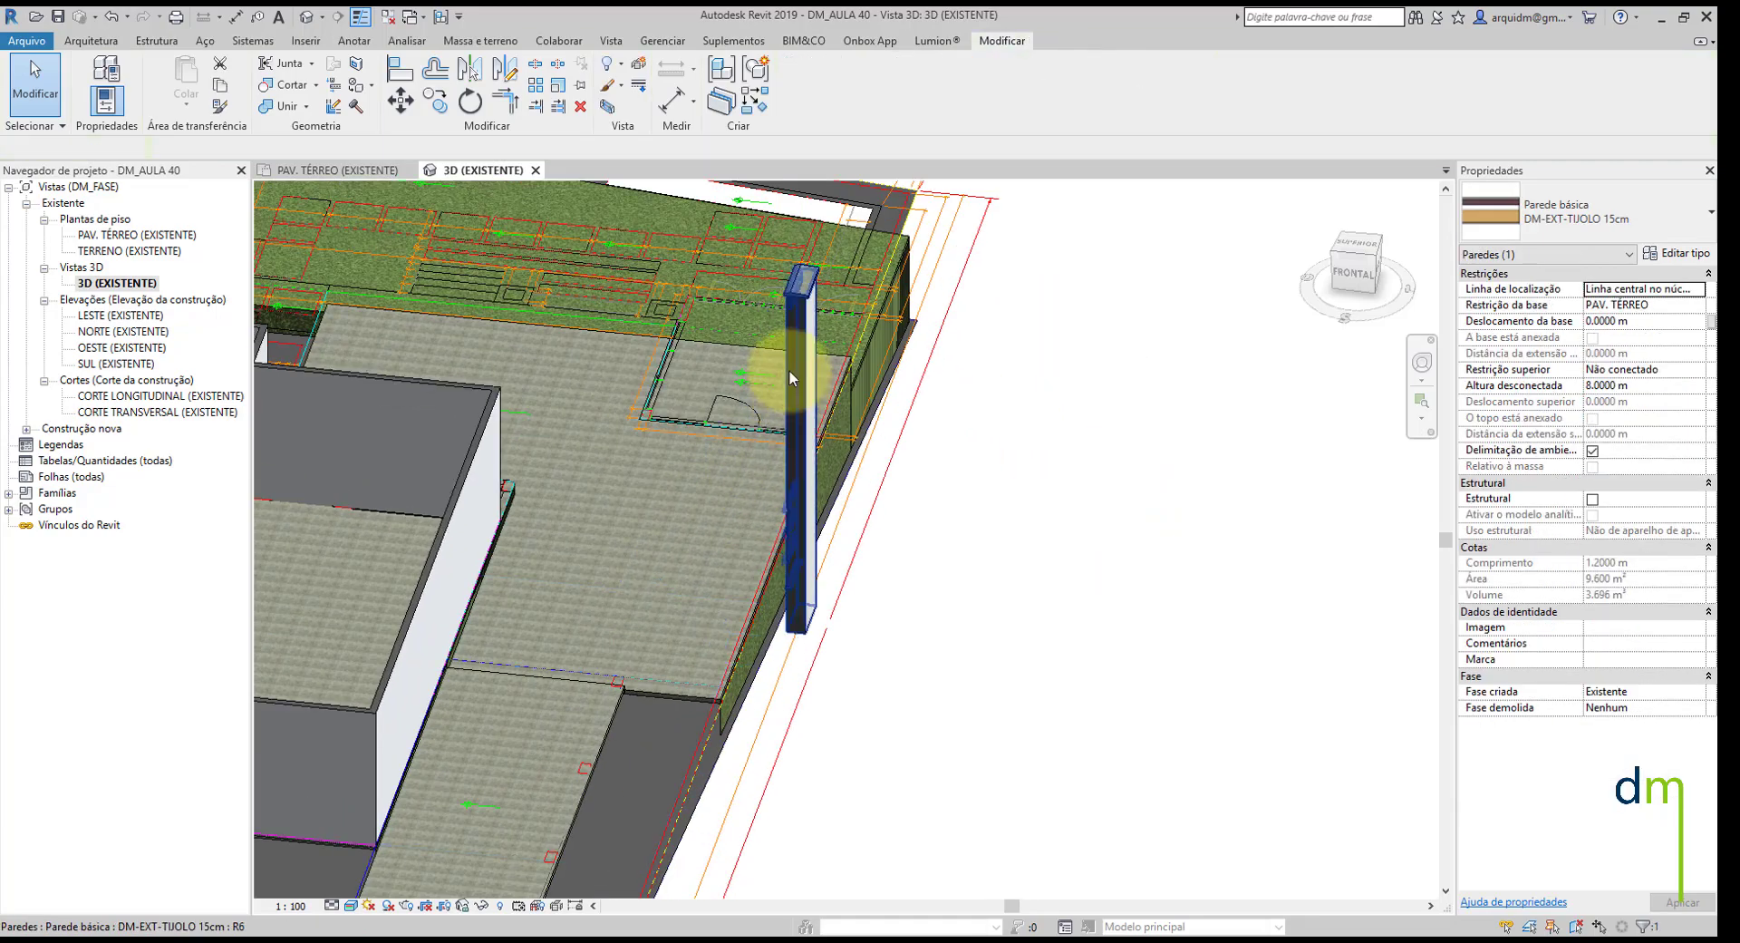
pyautogui.click(792, 357)
pyautogui.press('Delete')
pyautogui.scroll(-4, 1151, 438)
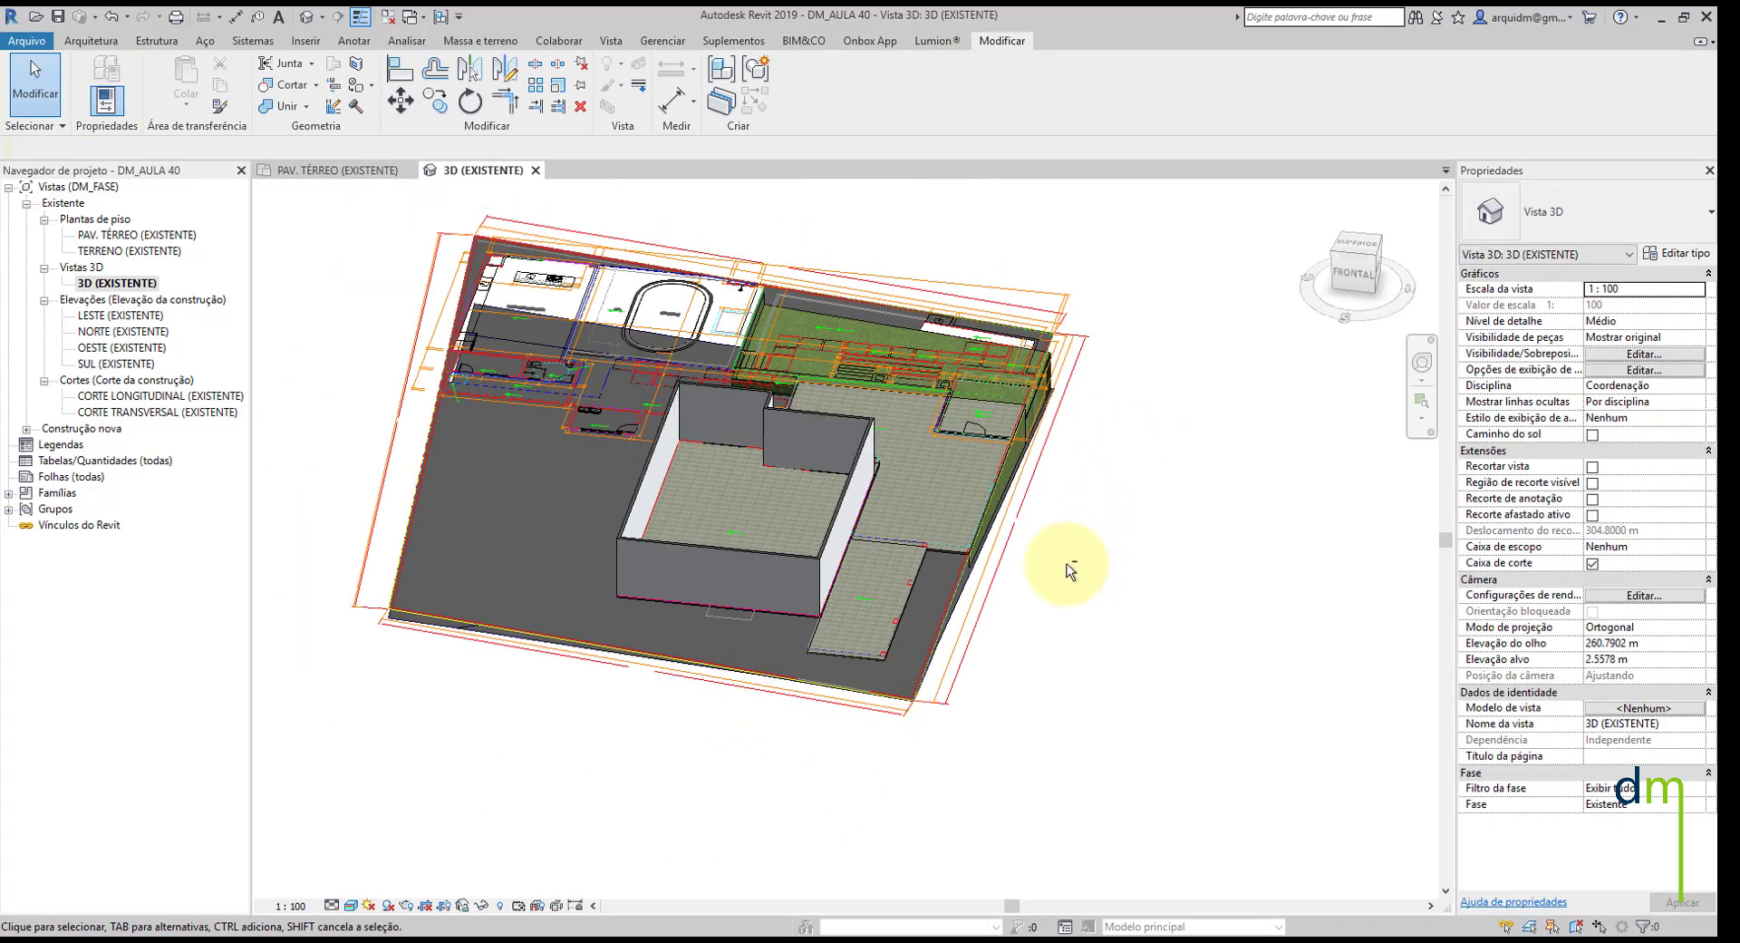
# - Hide the second DM_PLANTA BAIXA - TÉRREO import and PLANTA BAIXA - TÉRREO.dwg in the 3D view's imported category visibility settings
pyautogui.keyDown('shift'); pyautogui.moveTo(1068, 571); pyautogui.dragTo(897, 605, button='middle'); pyautogui.keyUp('shift')
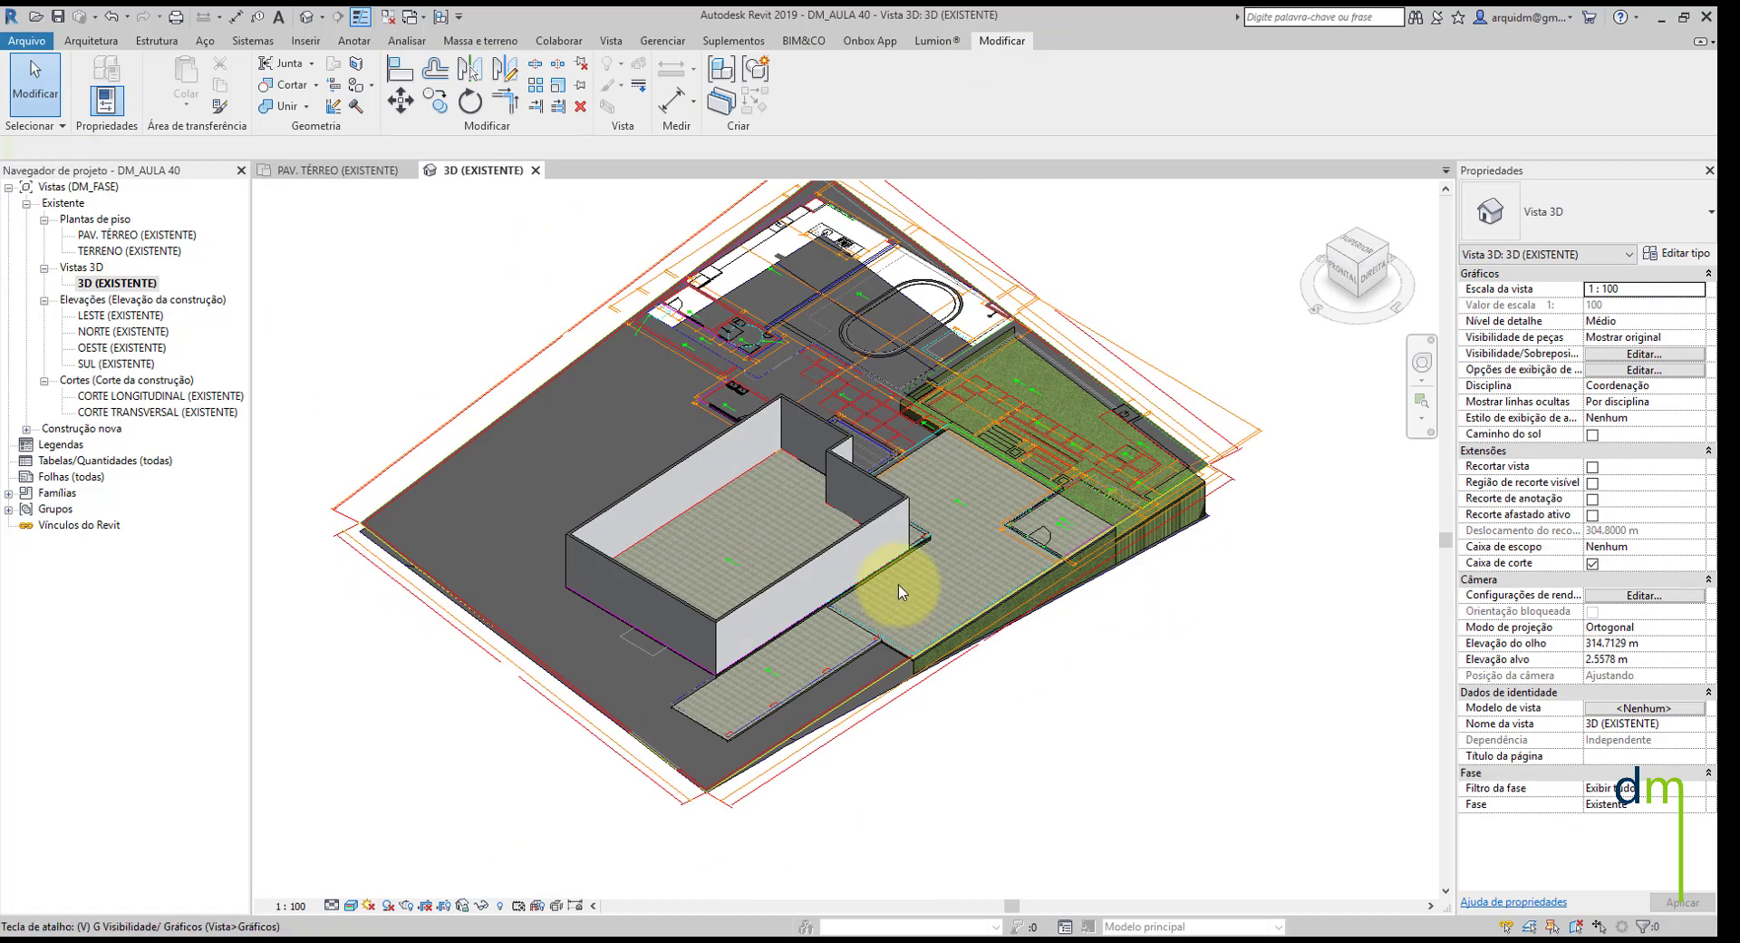
pyautogui.press('v')
pyautogui.press('g')
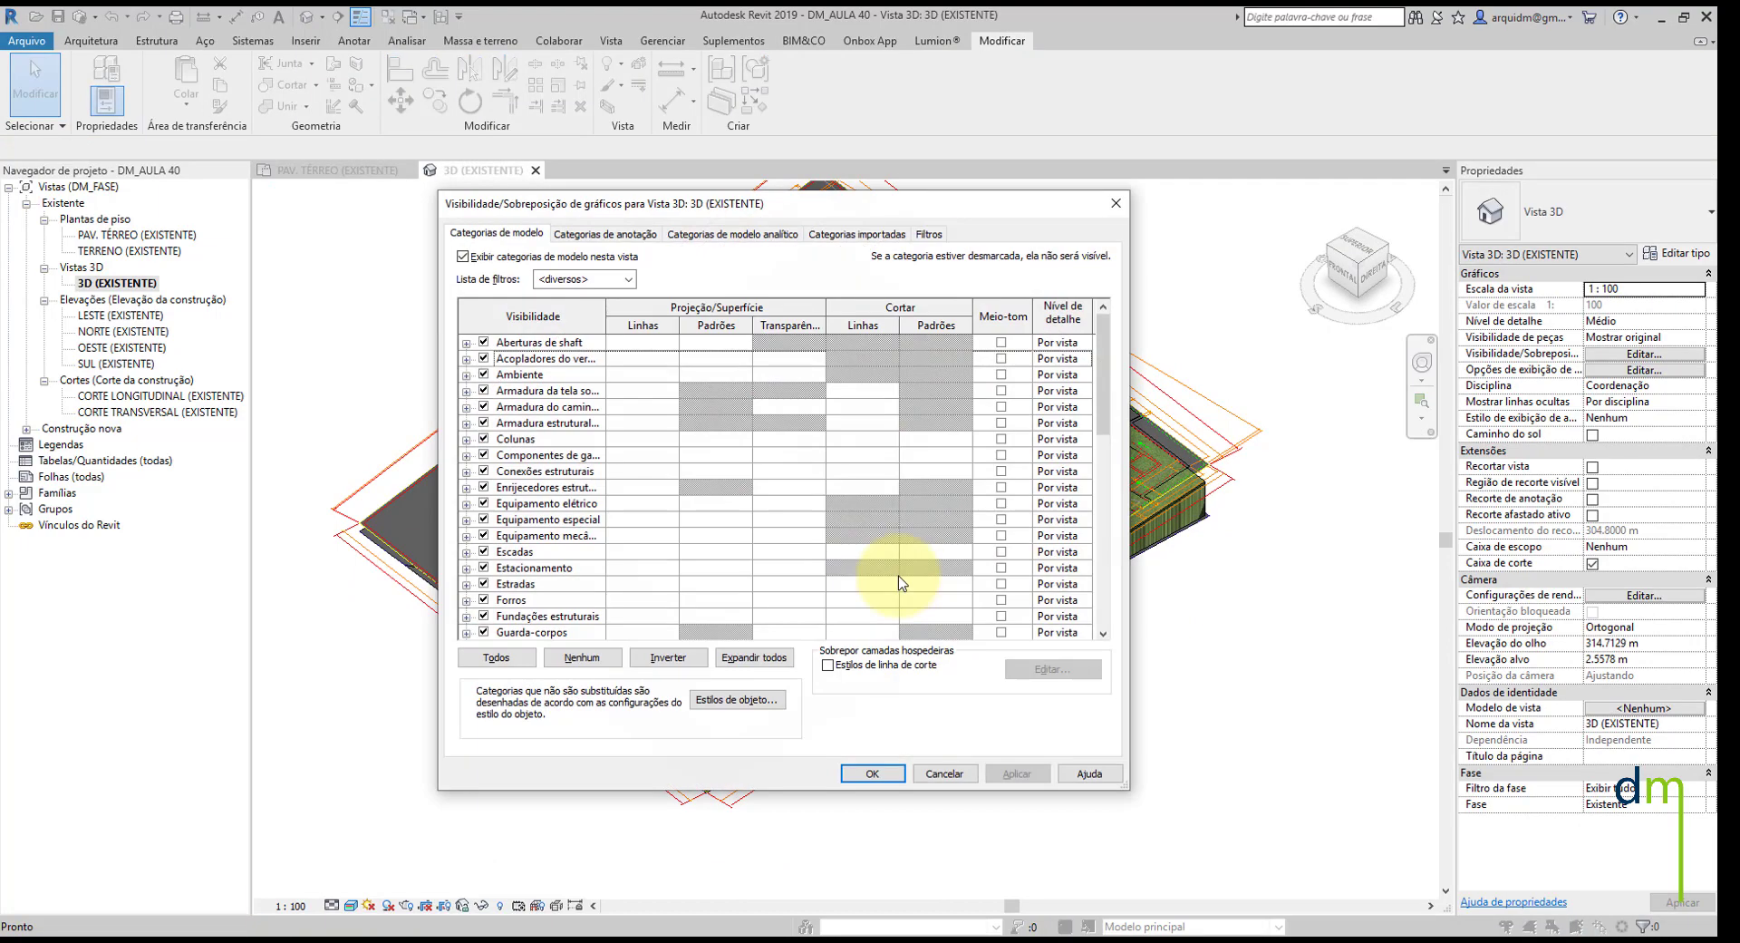
pyautogui.click(842, 237)
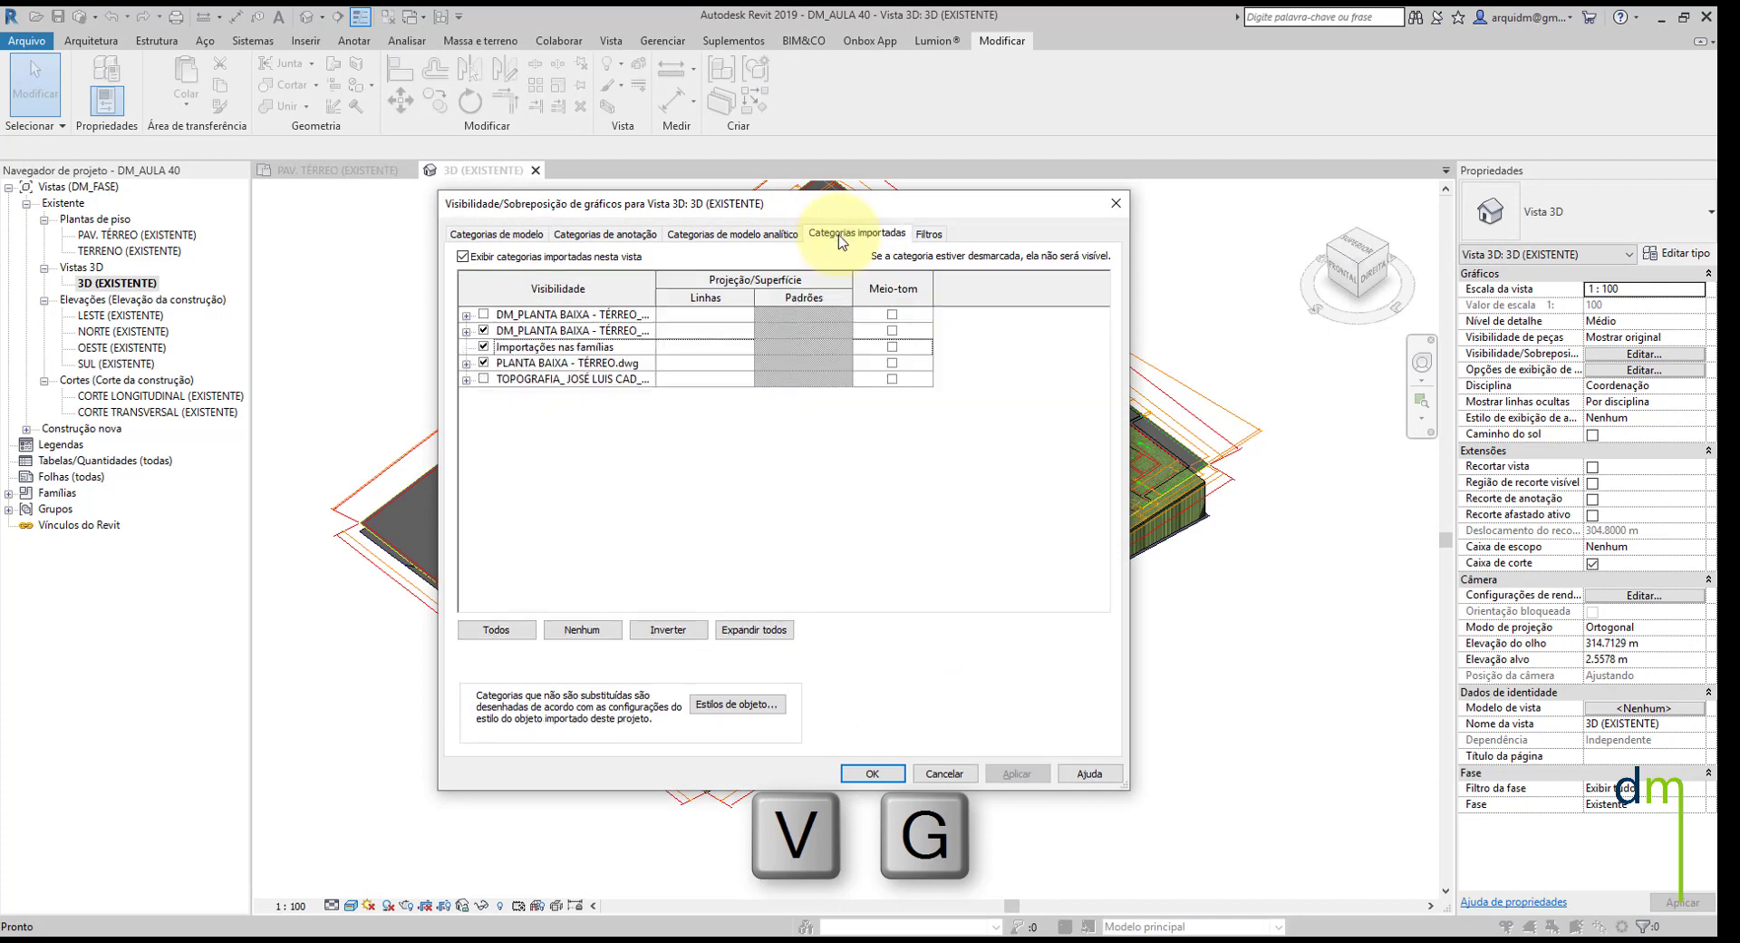
pyautogui.click(484, 331)
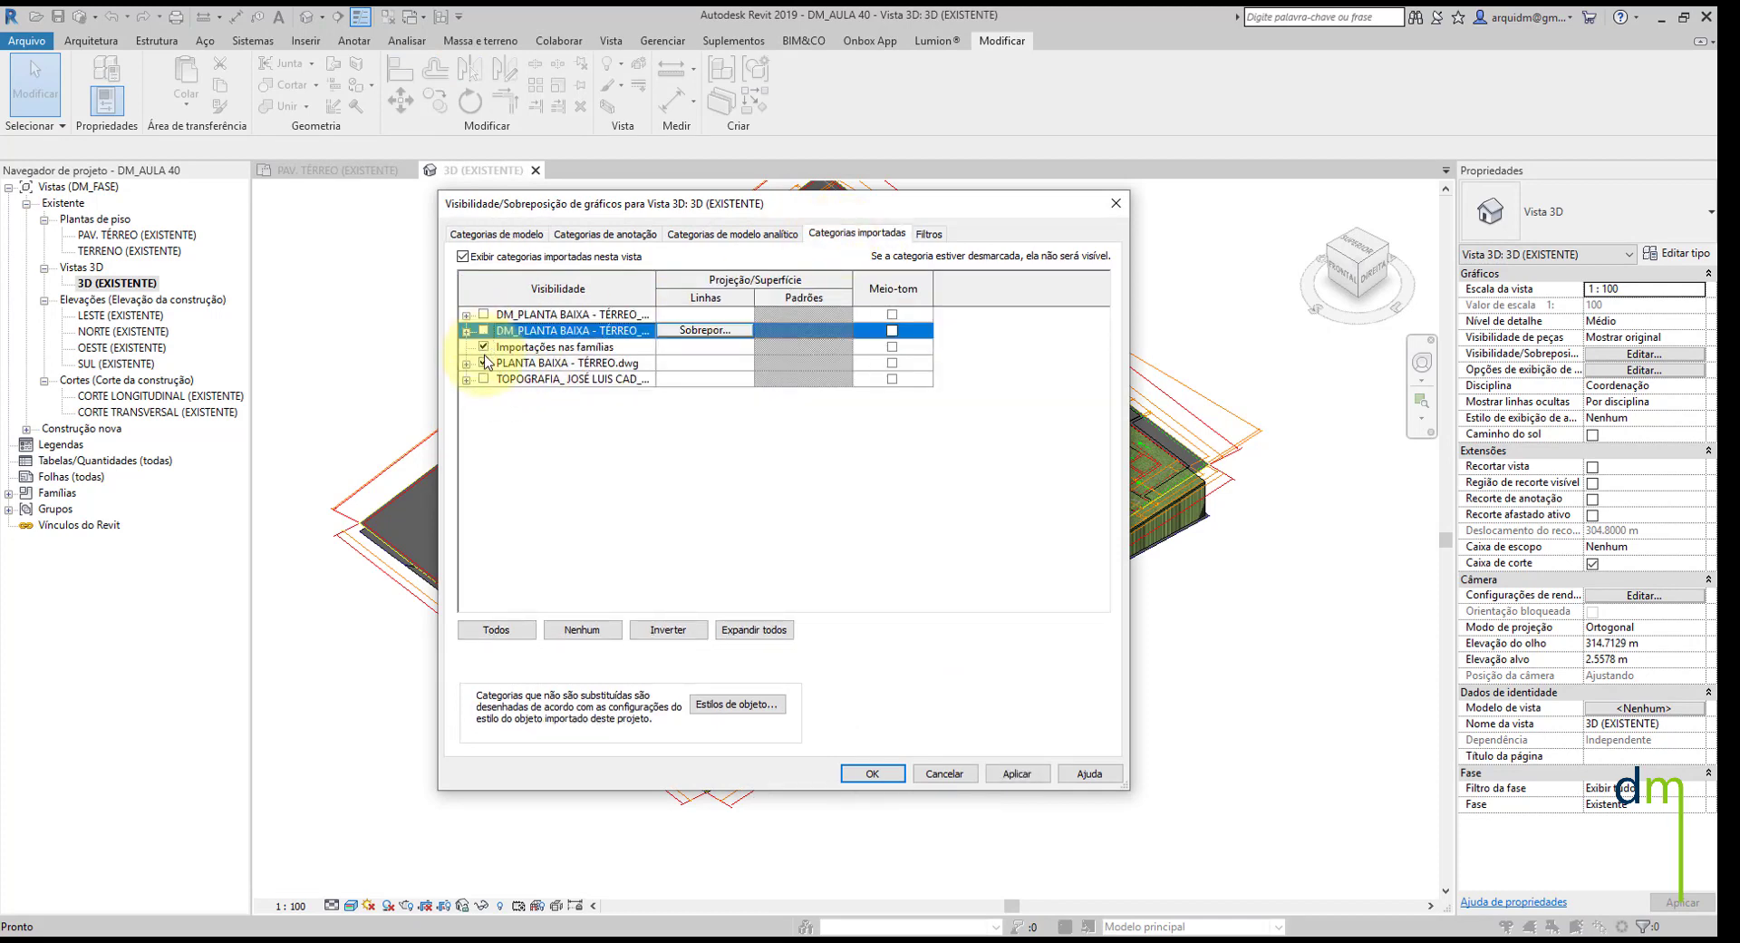
pyautogui.click(484, 363)
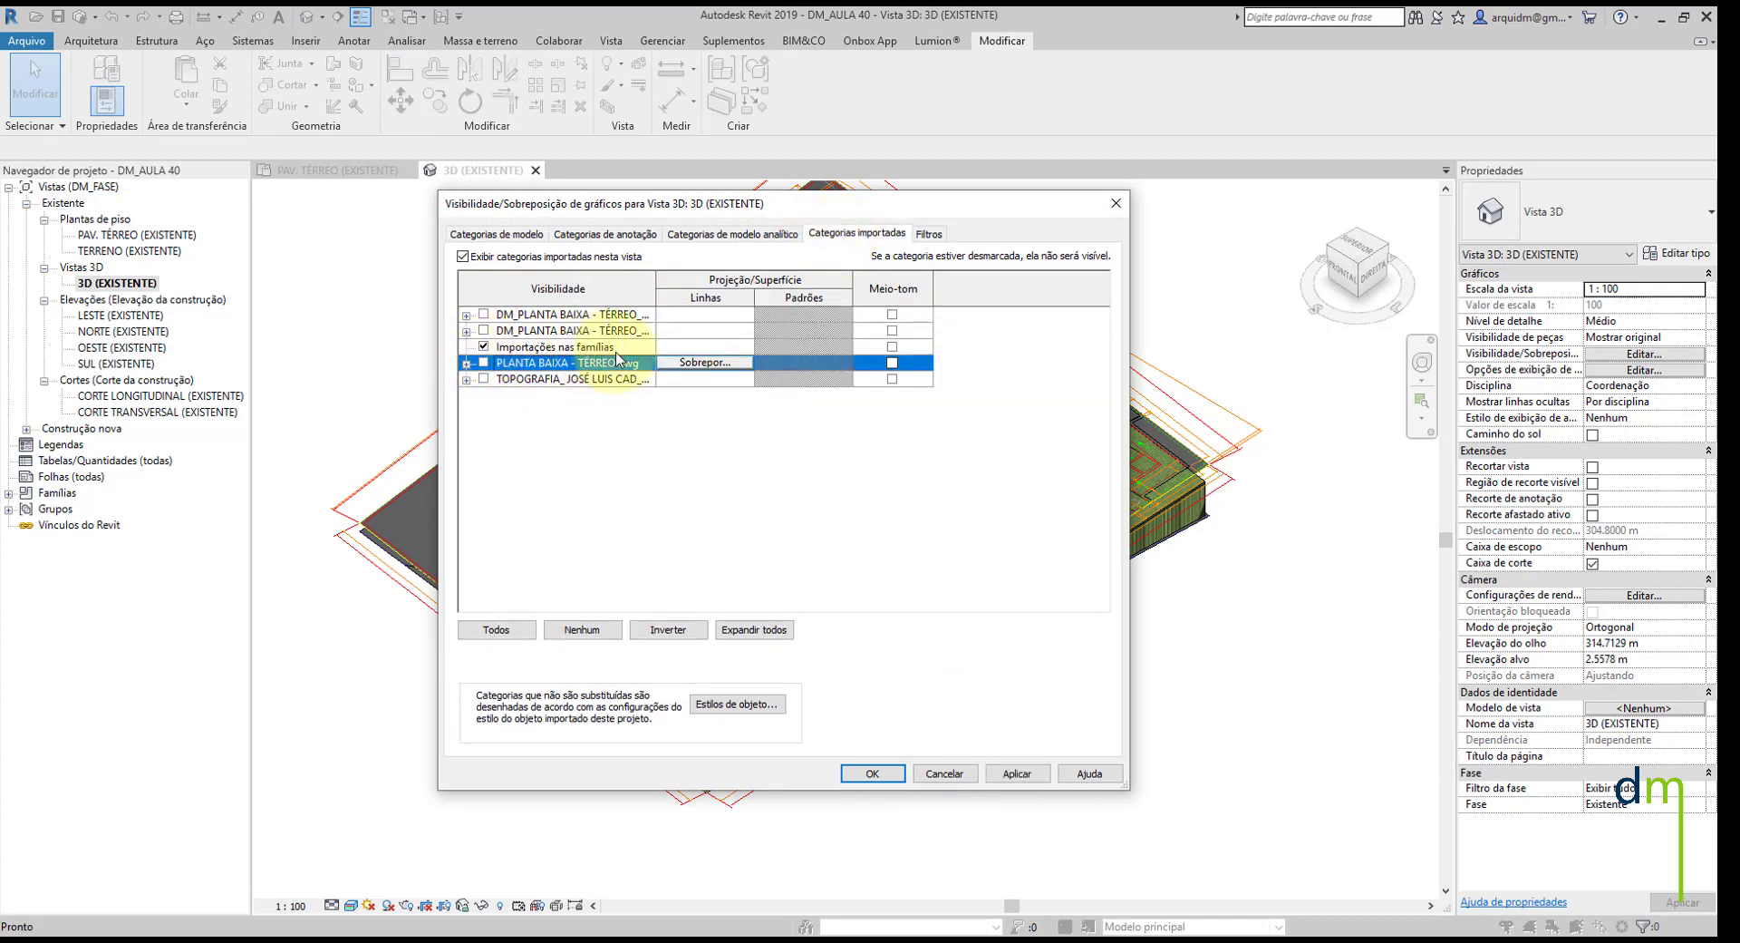
pyautogui.click(873, 776)
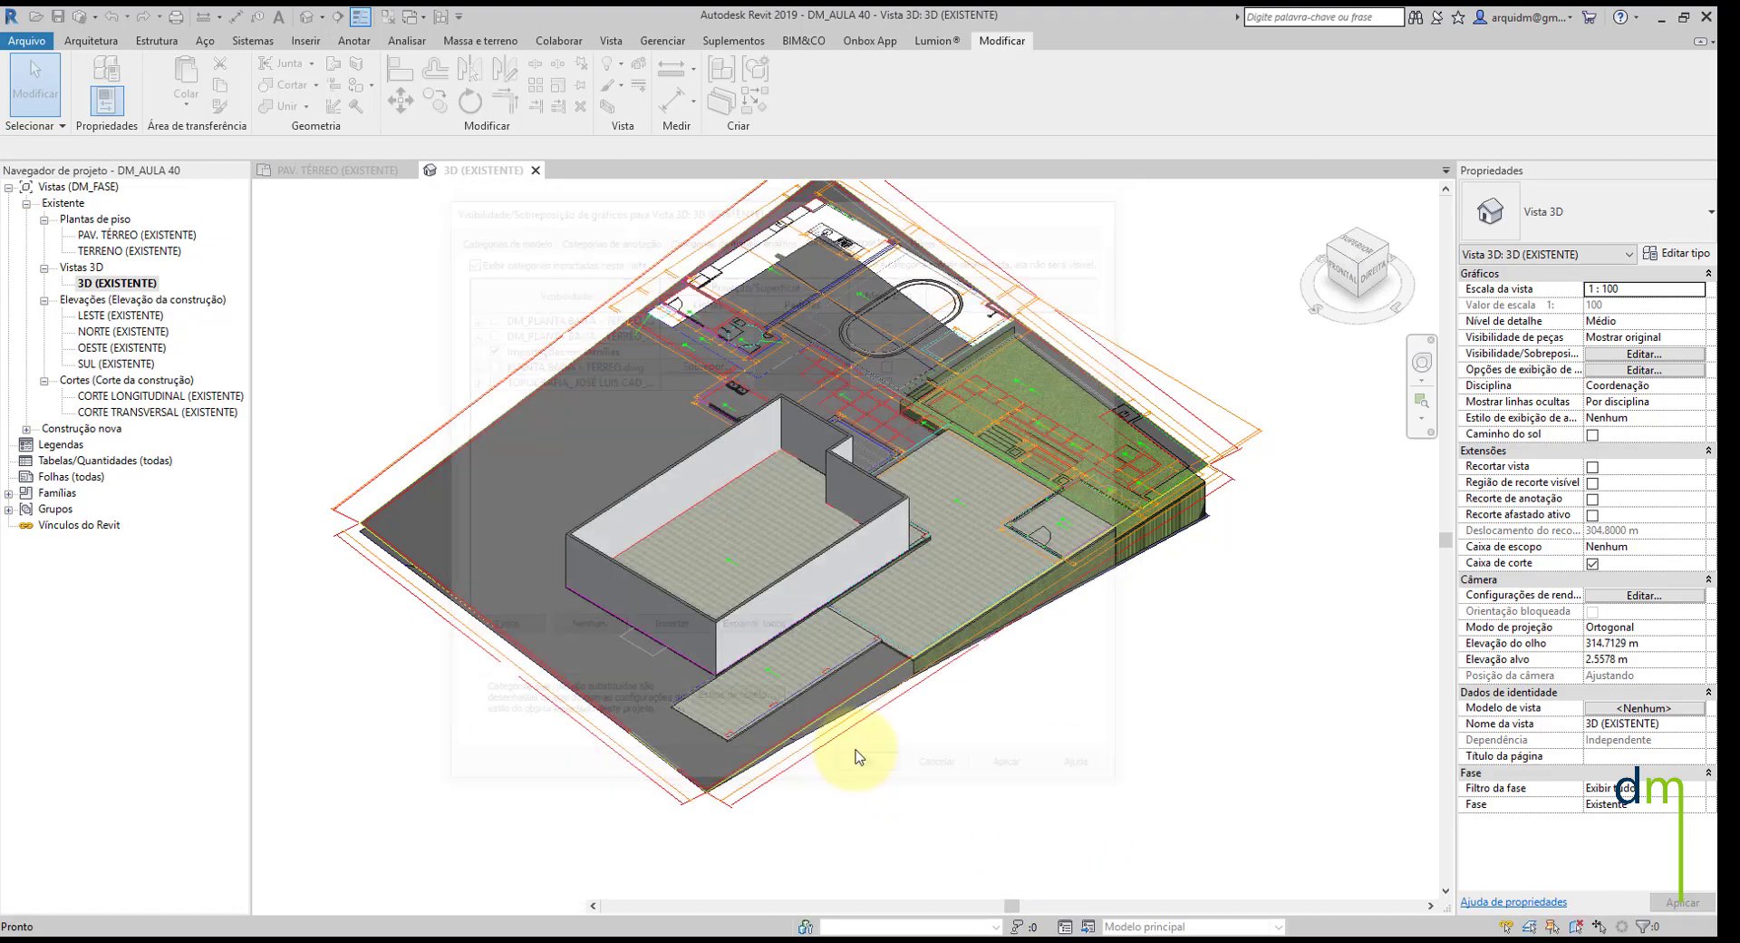
# - Open the 3D (NOVA) view of the new construction phase and examine the house walls and the lot there
pyautogui.moveTo(797, 519)
pyautogui.keyDown('shift'); pyautogui.mouseDown(button='middle')
pyautogui.moveTo(916, 582)
pyautogui.moveTo(622, 581)
pyautogui.moveTo(400, 543)
pyautogui.moveTo(920, 524)
pyautogui.moveTo(807, 466)
pyautogui.moveTo(792, 508)
pyautogui.mouseUp(button='middle'); pyautogui.keyUp('shift')
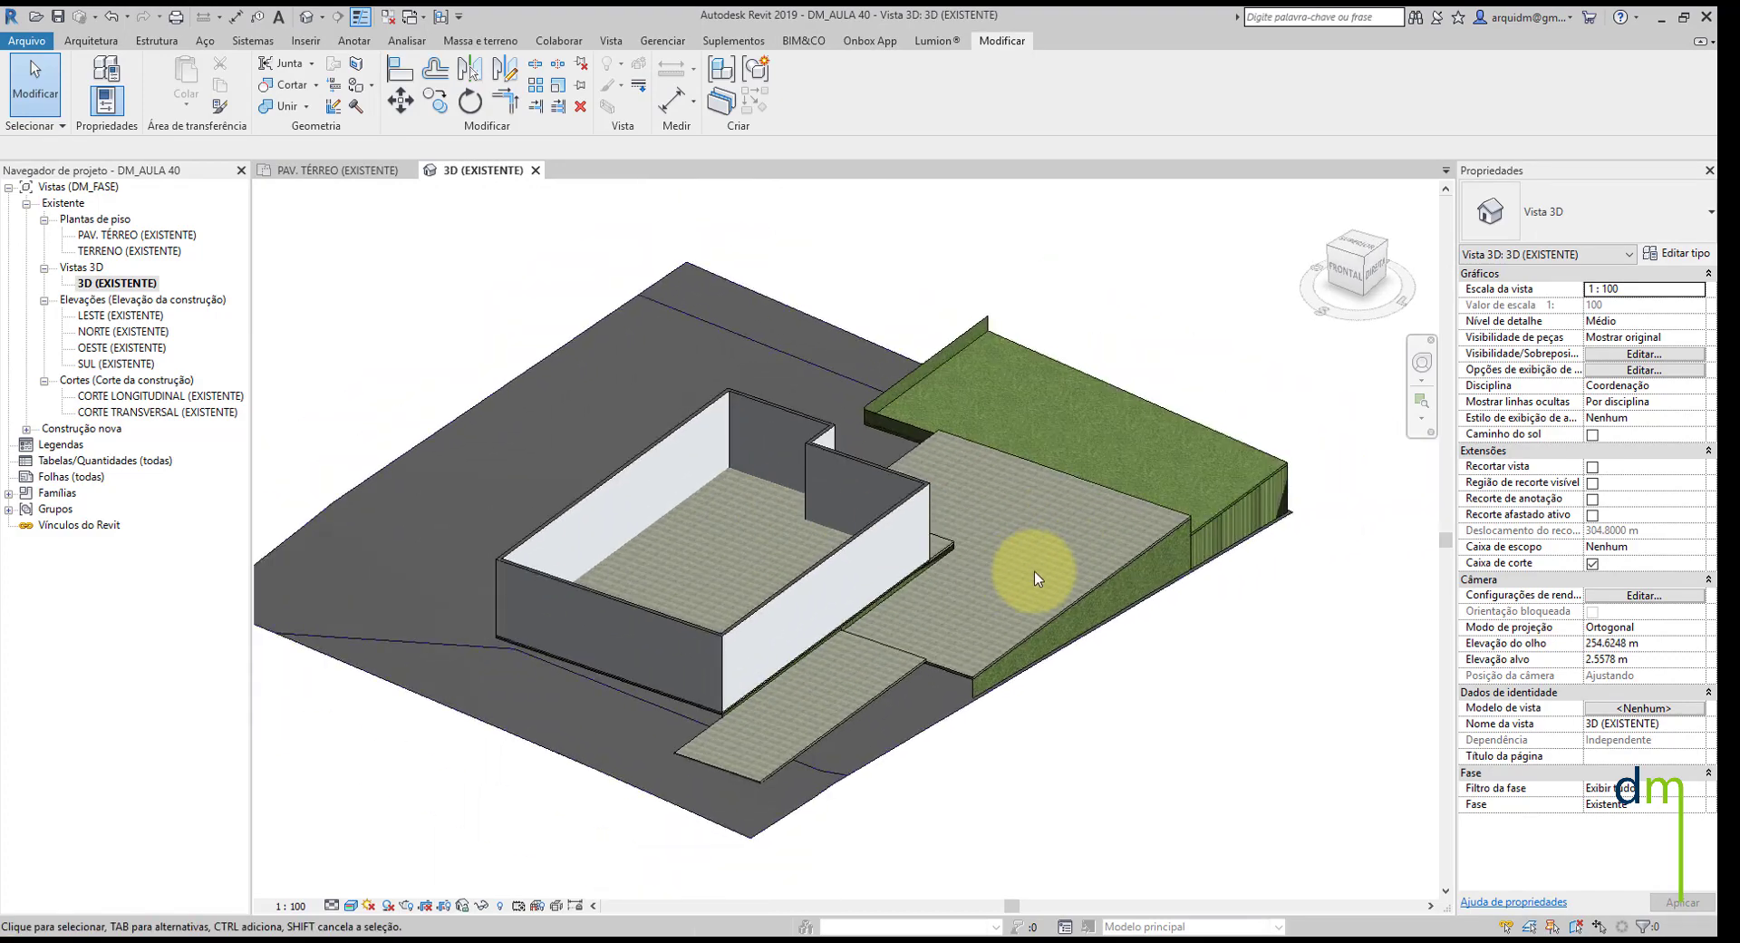
pyautogui.keyDown('shift'); pyautogui.moveTo(1046, 581); pyautogui.dragTo(819, 624, button='middle'); pyautogui.keyUp('shift')
pyautogui.click(26, 429)
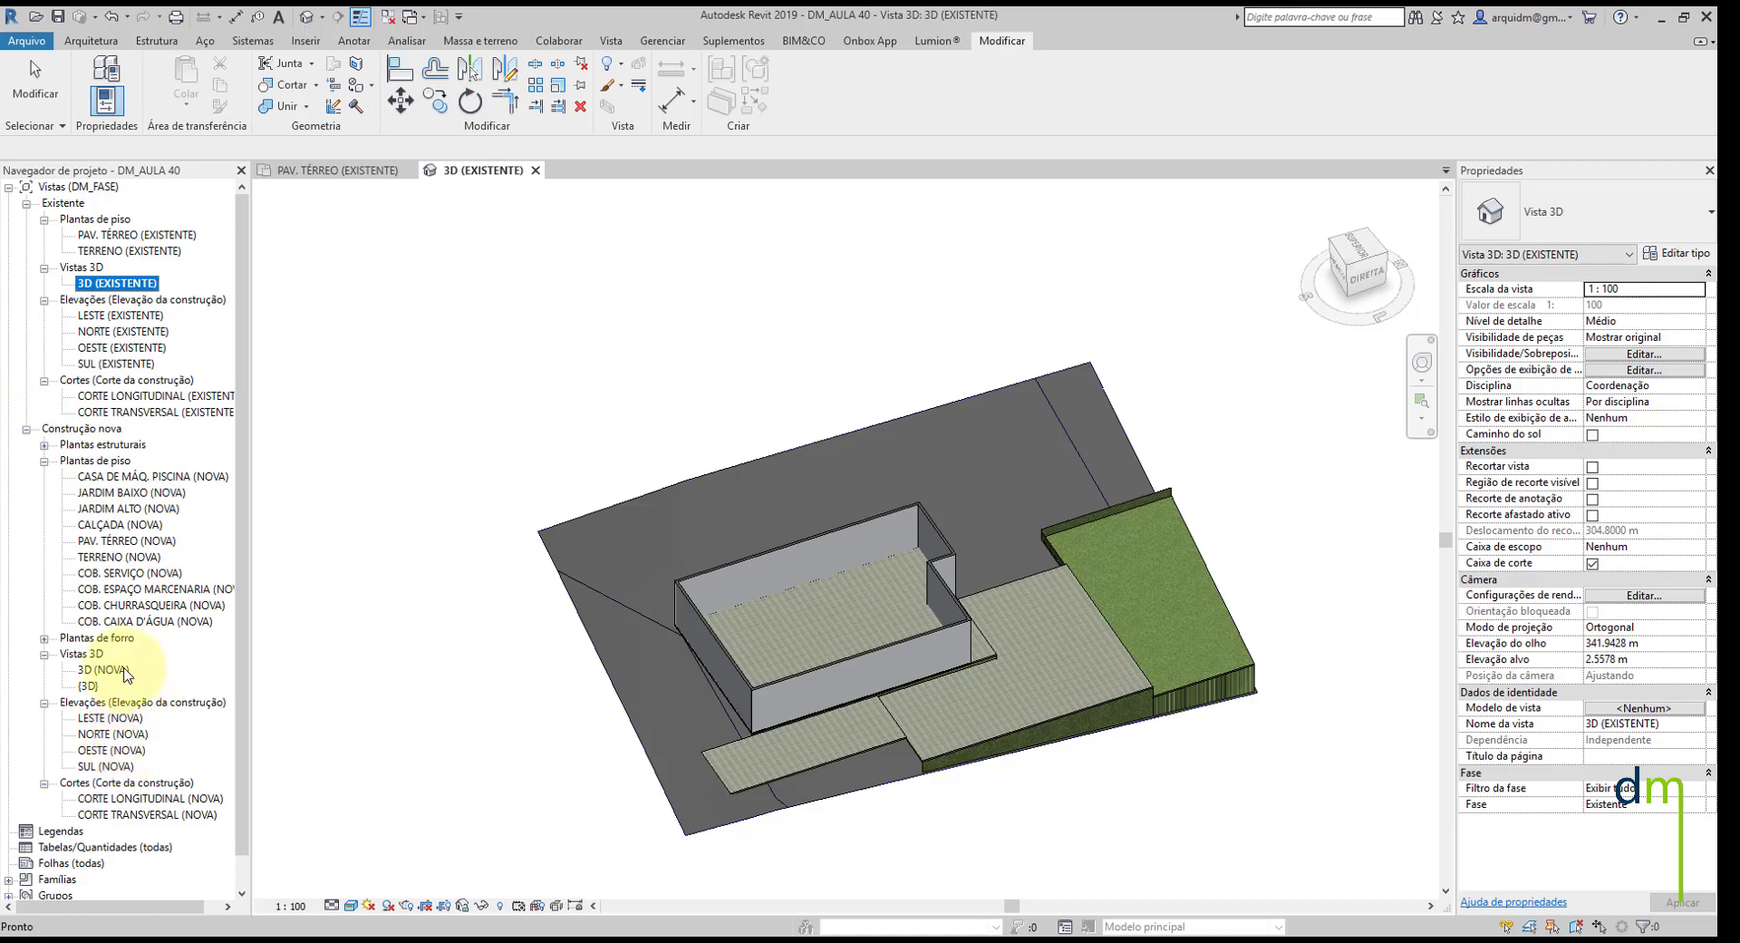
pyautogui.doubleClick(110, 675)
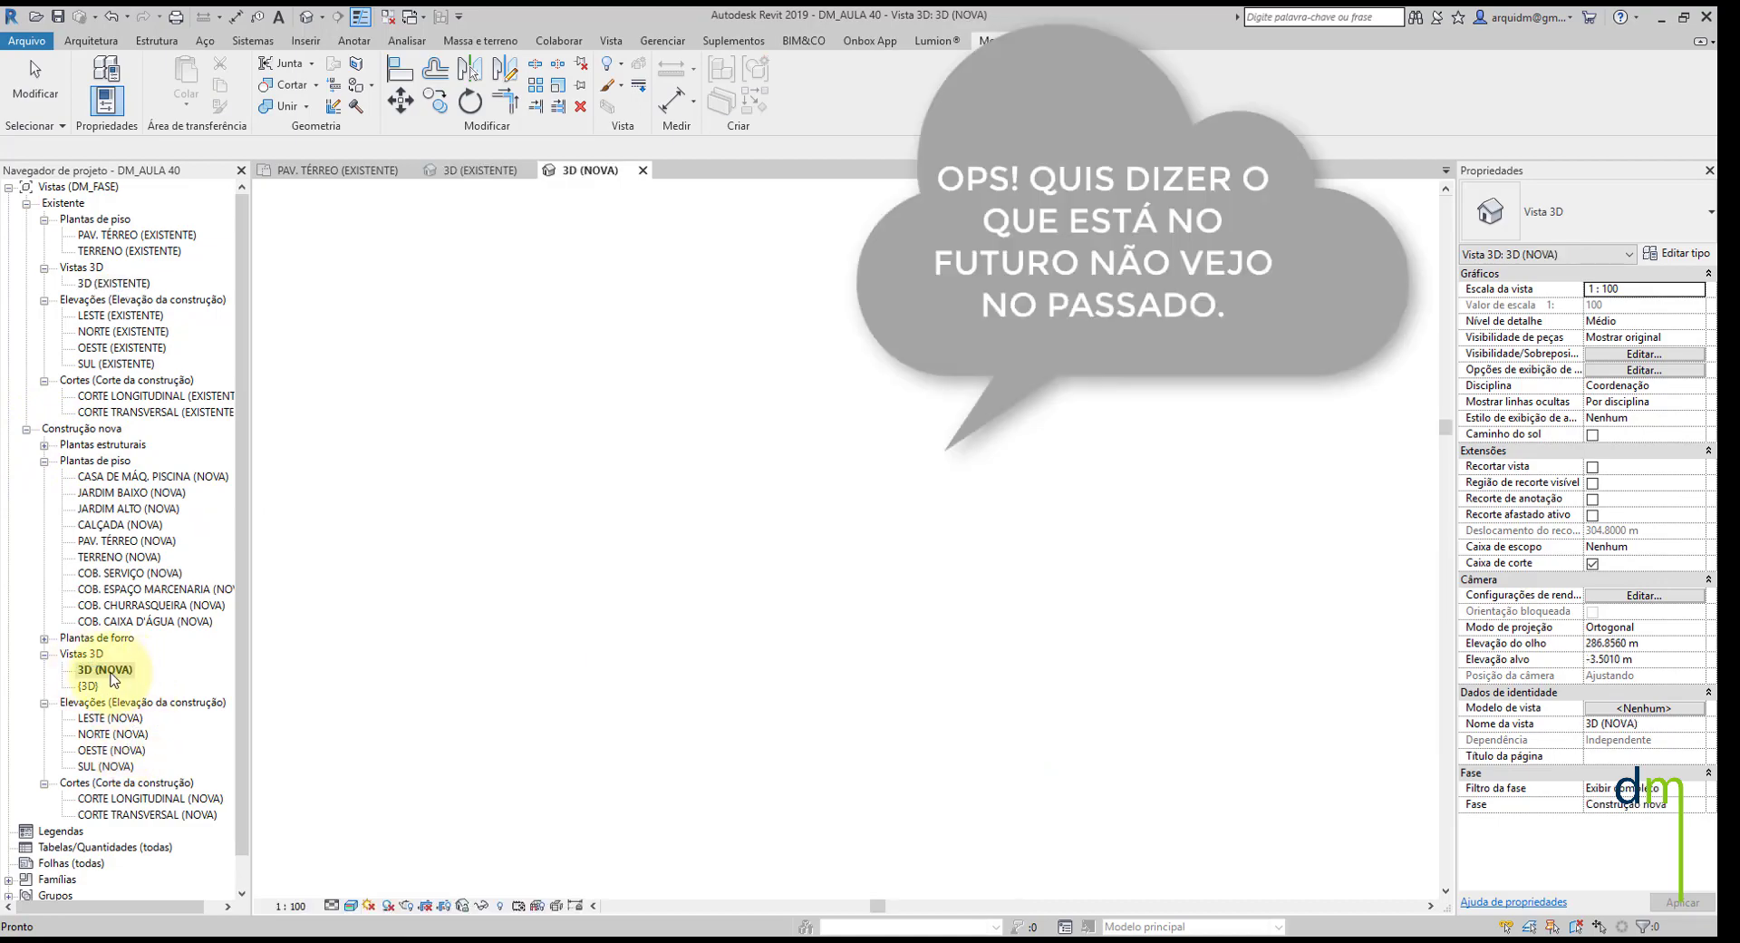
pyautogui.scroll(10, 828, 542)
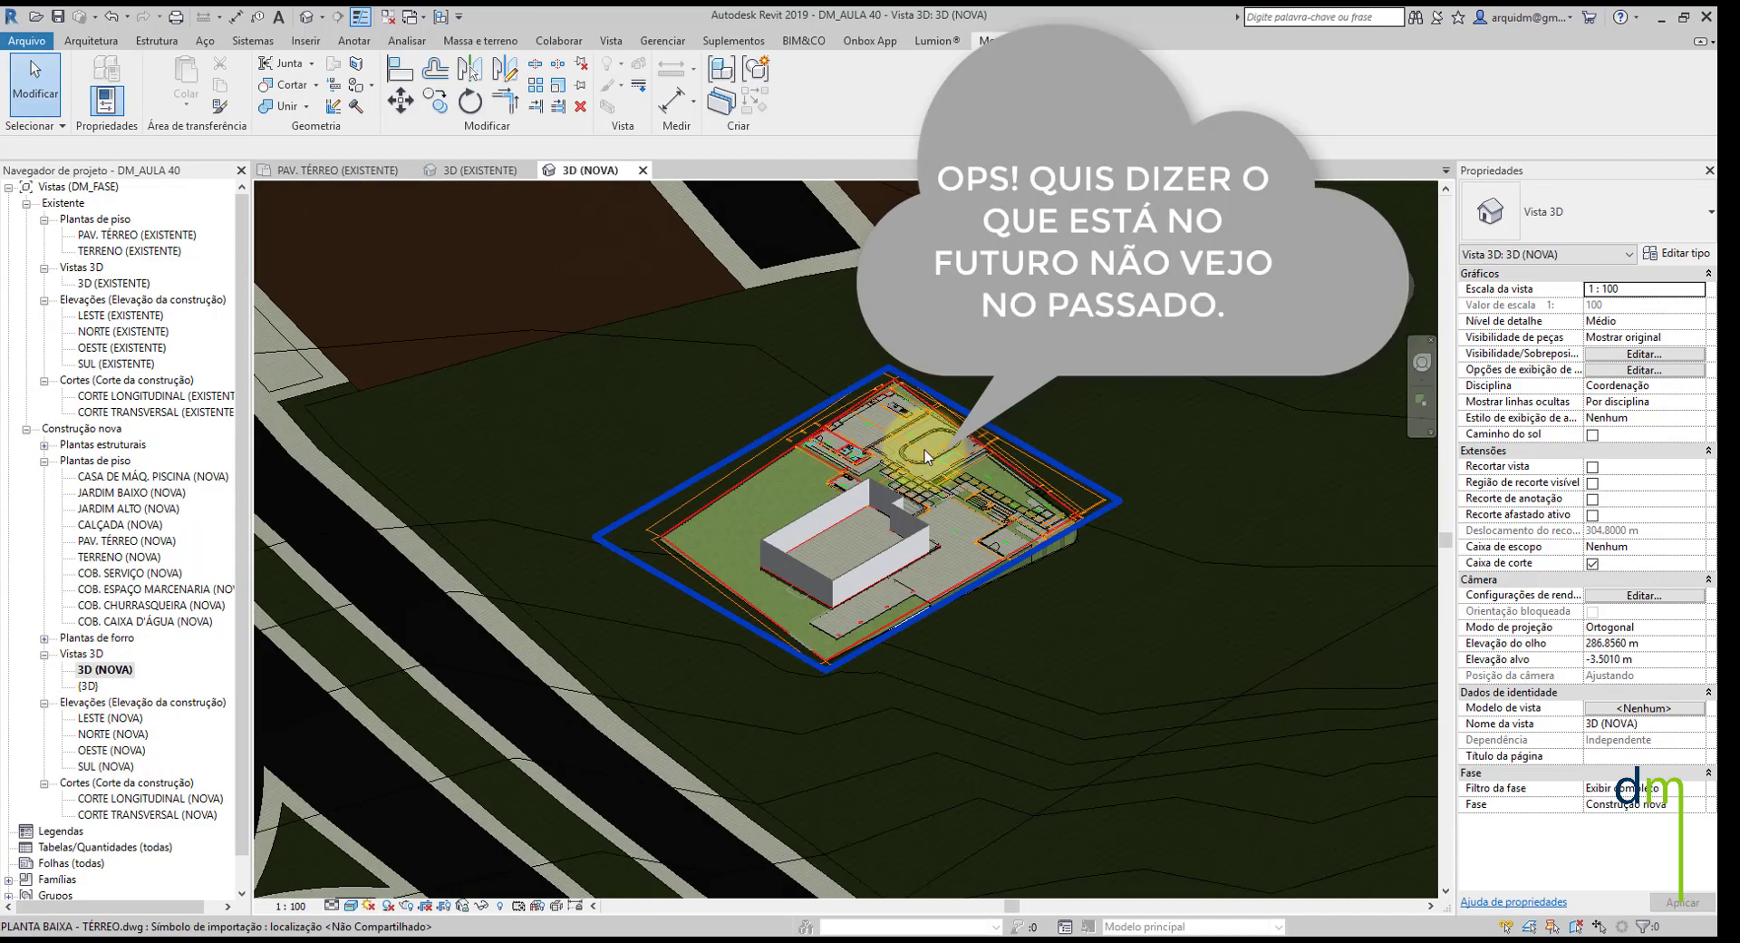
pyautogui.scroll(-5, 924, 449)
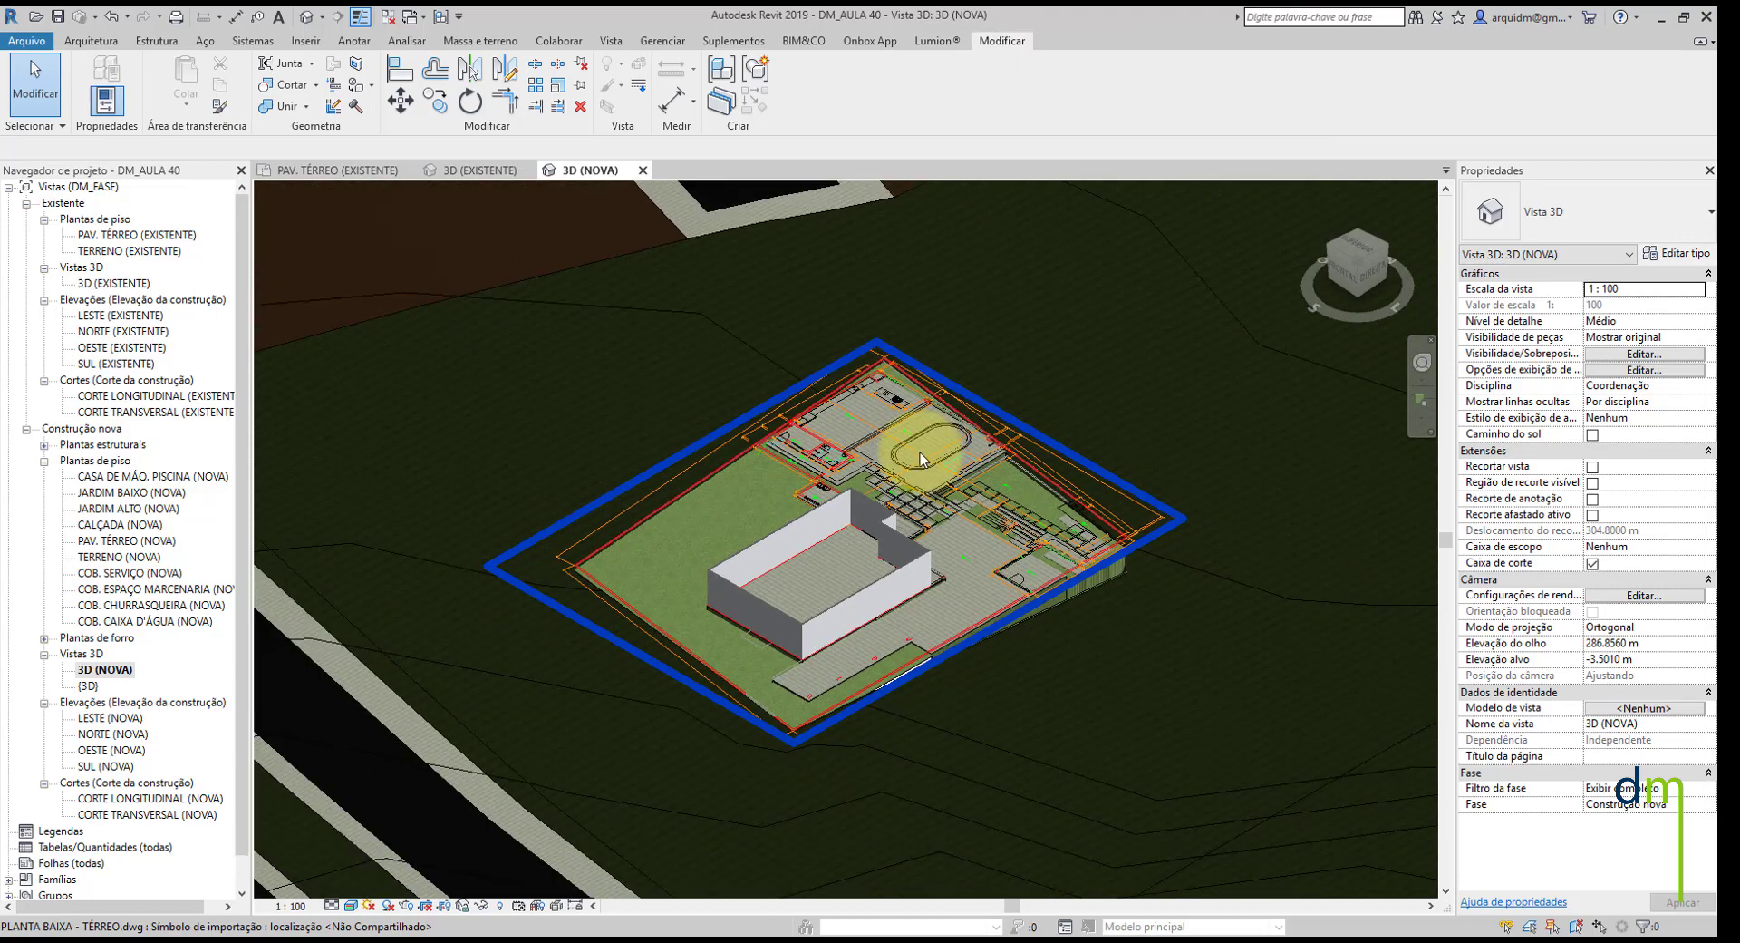
# - Return to the 3D (EXISTENTE) view and examine the existing house's exterior walls from the front corner
pyautogui.doubleClick(128, 282)
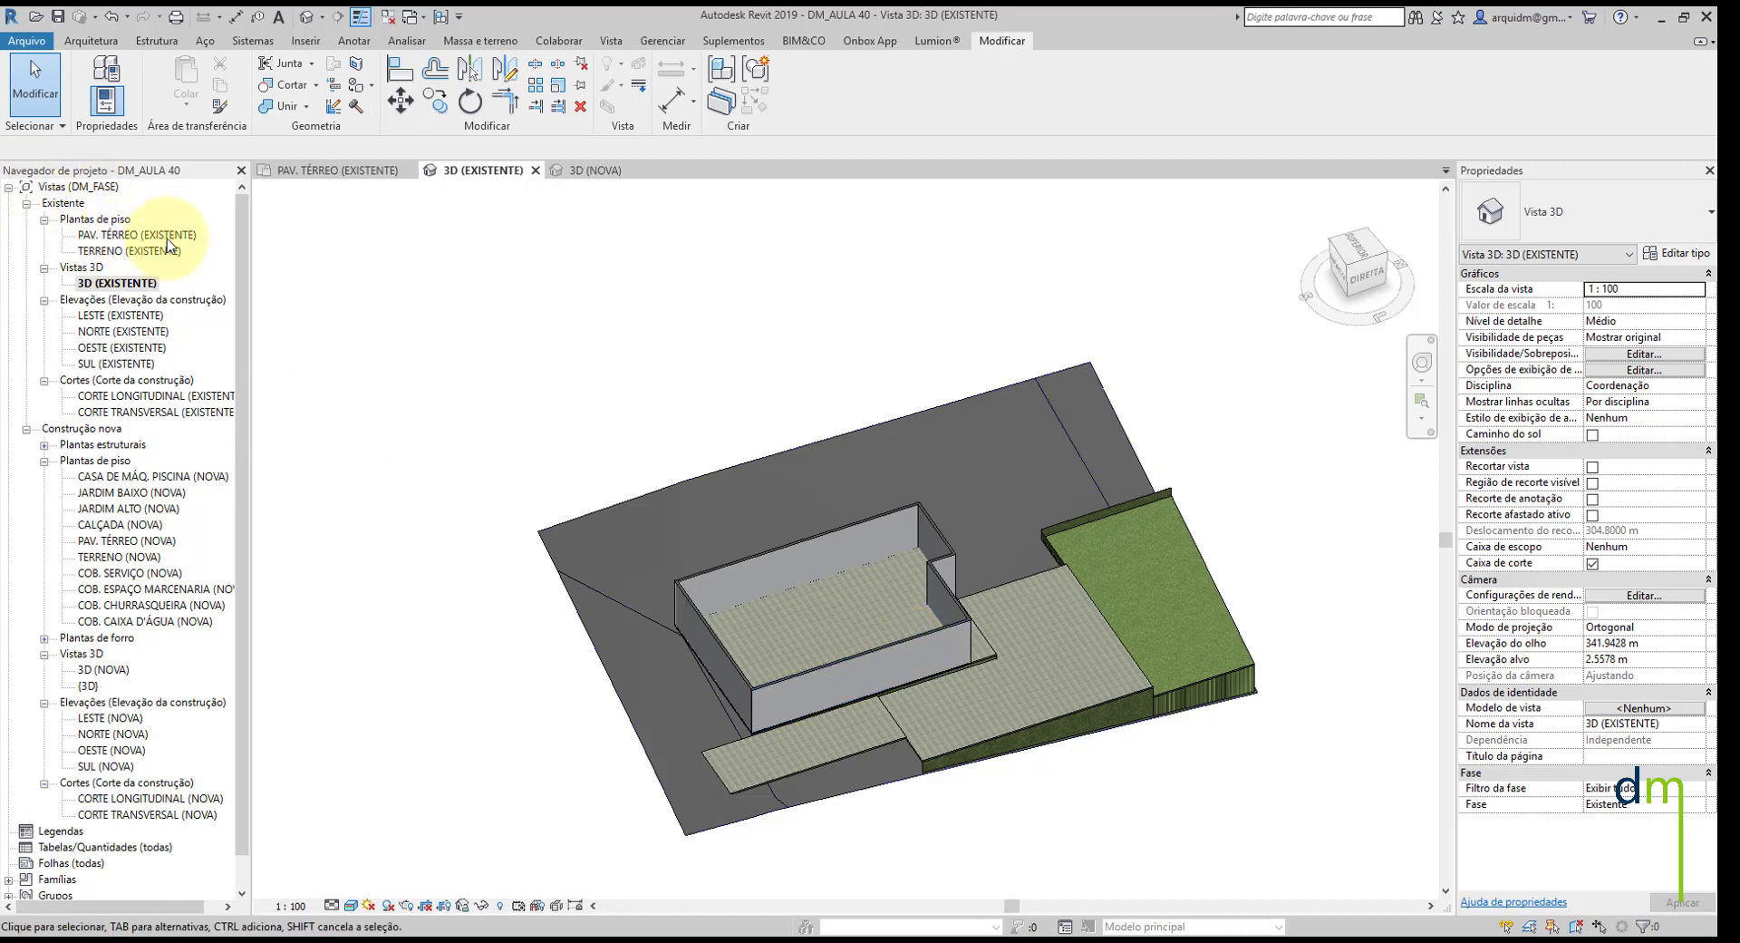
pyautogui.rightClick(195, 252)
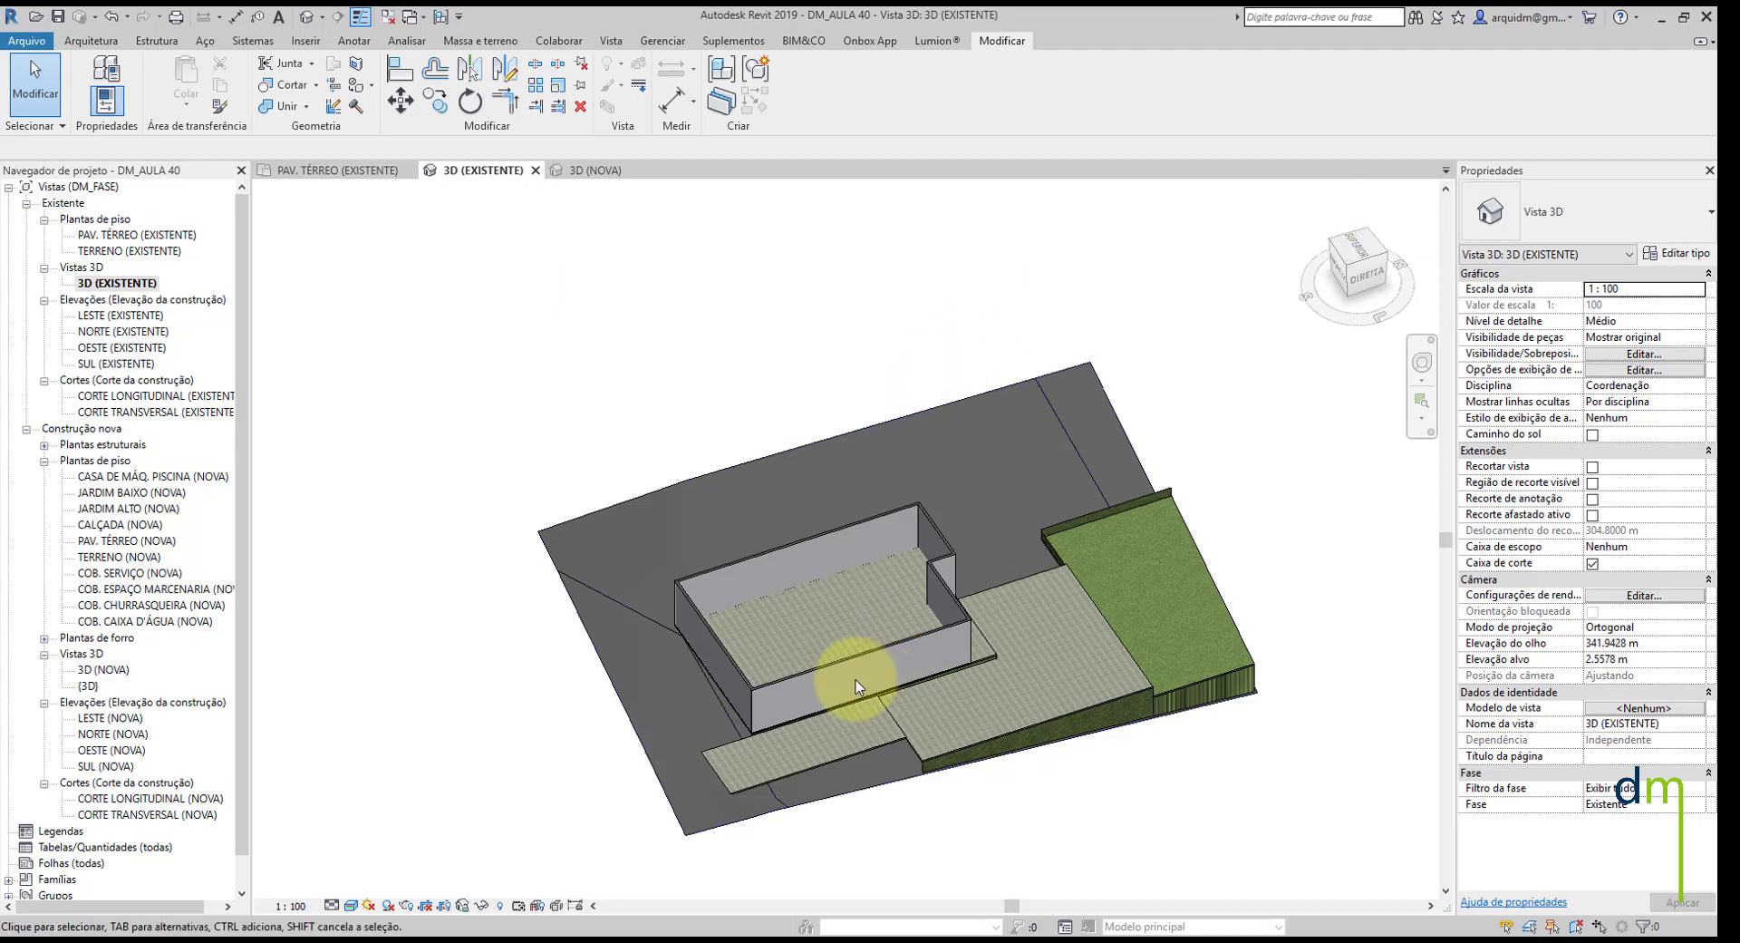
pyautogui.scroll(2, 859, 675)
pyautogui.keyDown('shift'); pyautogui.moveTo(849, 691); pyautogui.dragTo(928, 611, button='middle'); pyautogui.keyUp('shift')
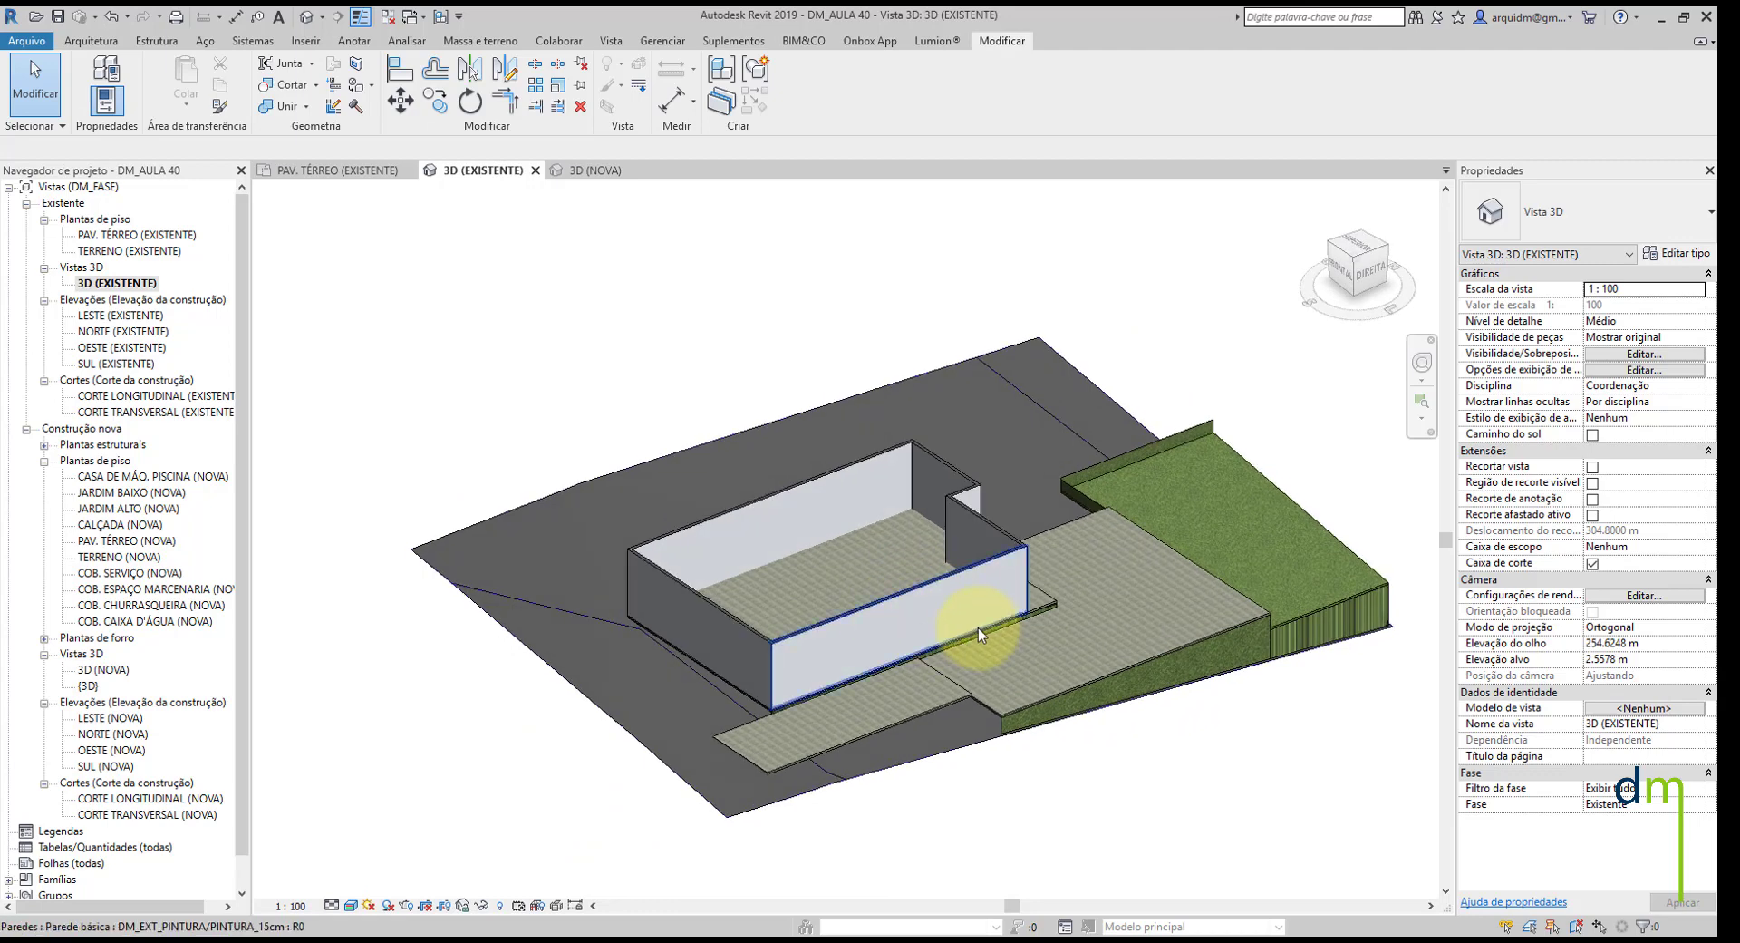
pyautogui.scroll(2, 959, 634)
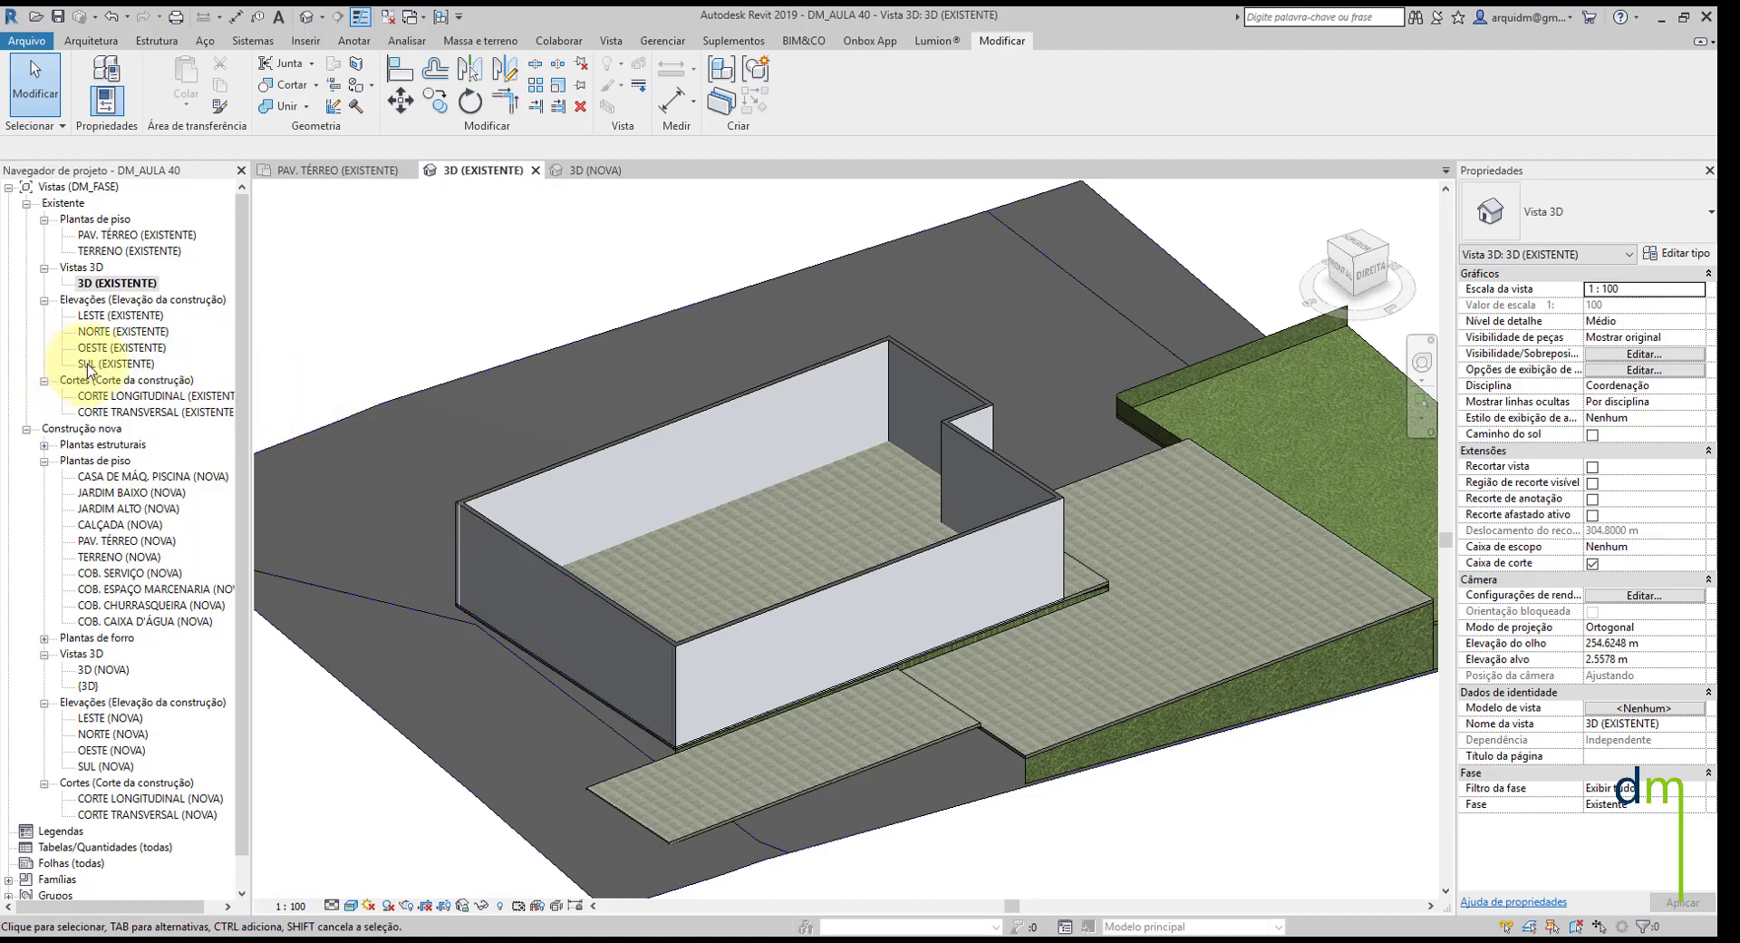
# - Open the SUL (EXISTENTE) elevation view of the existing house
pyautogui.click(114, 364)
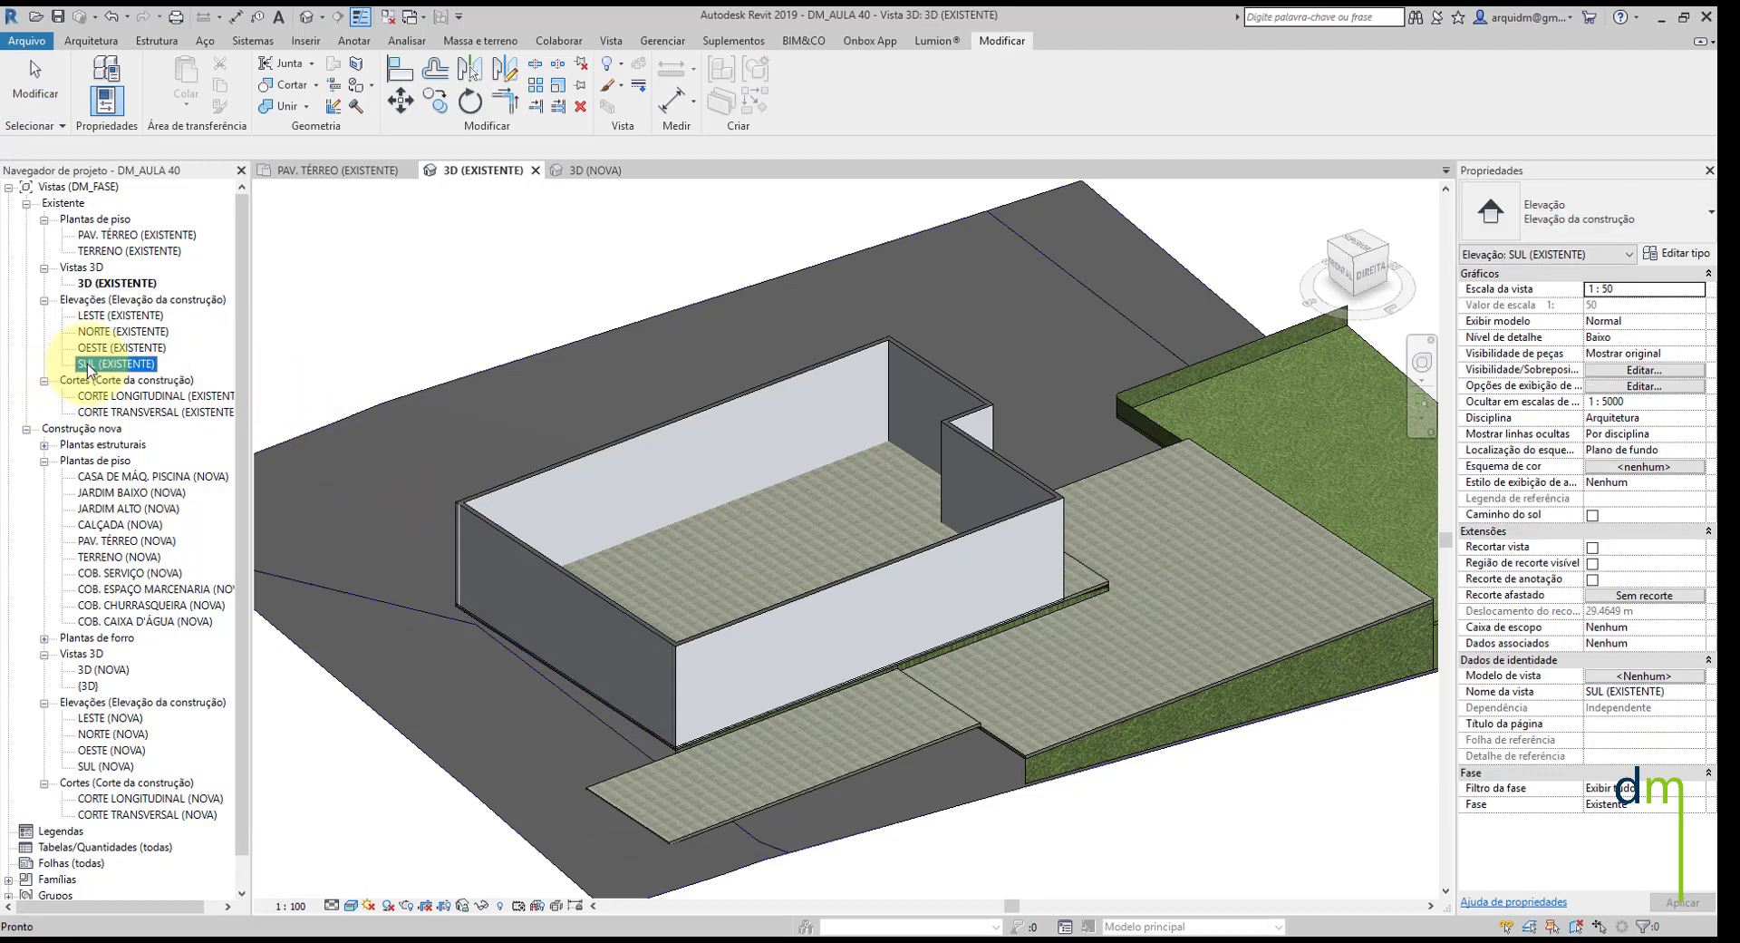
pyautogui.doubleClick(99, 365)
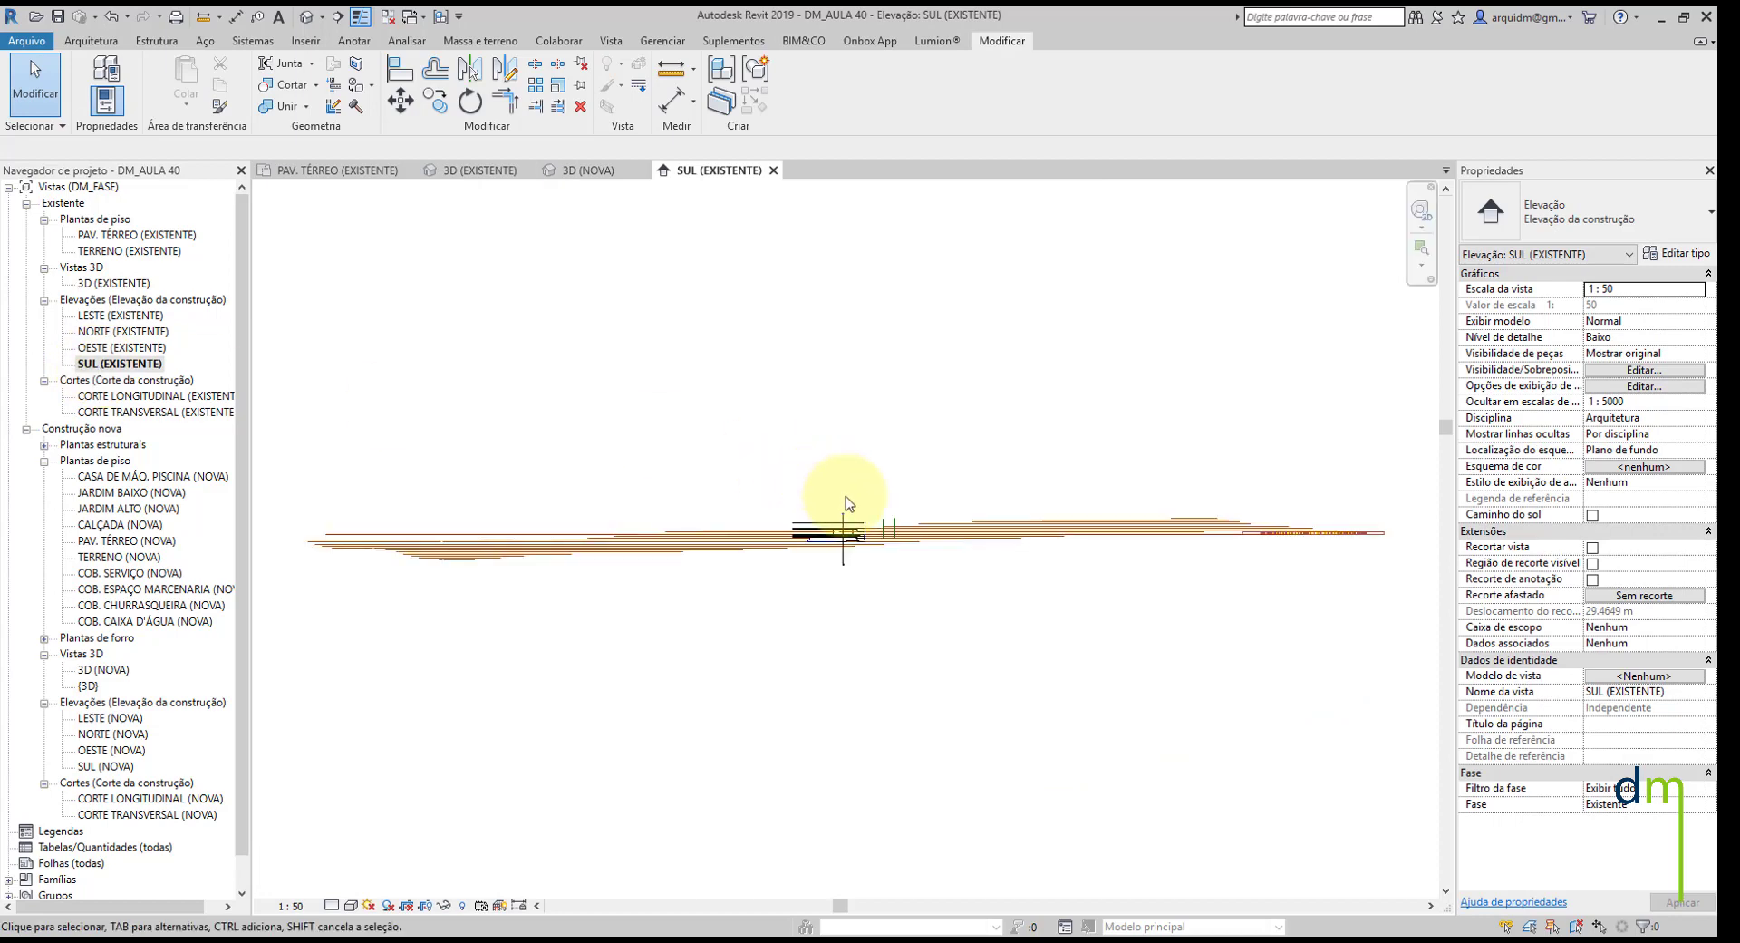
pyautogui.scroll(3, 824, 497)
pyautogui.scroll(4, 979, 489)
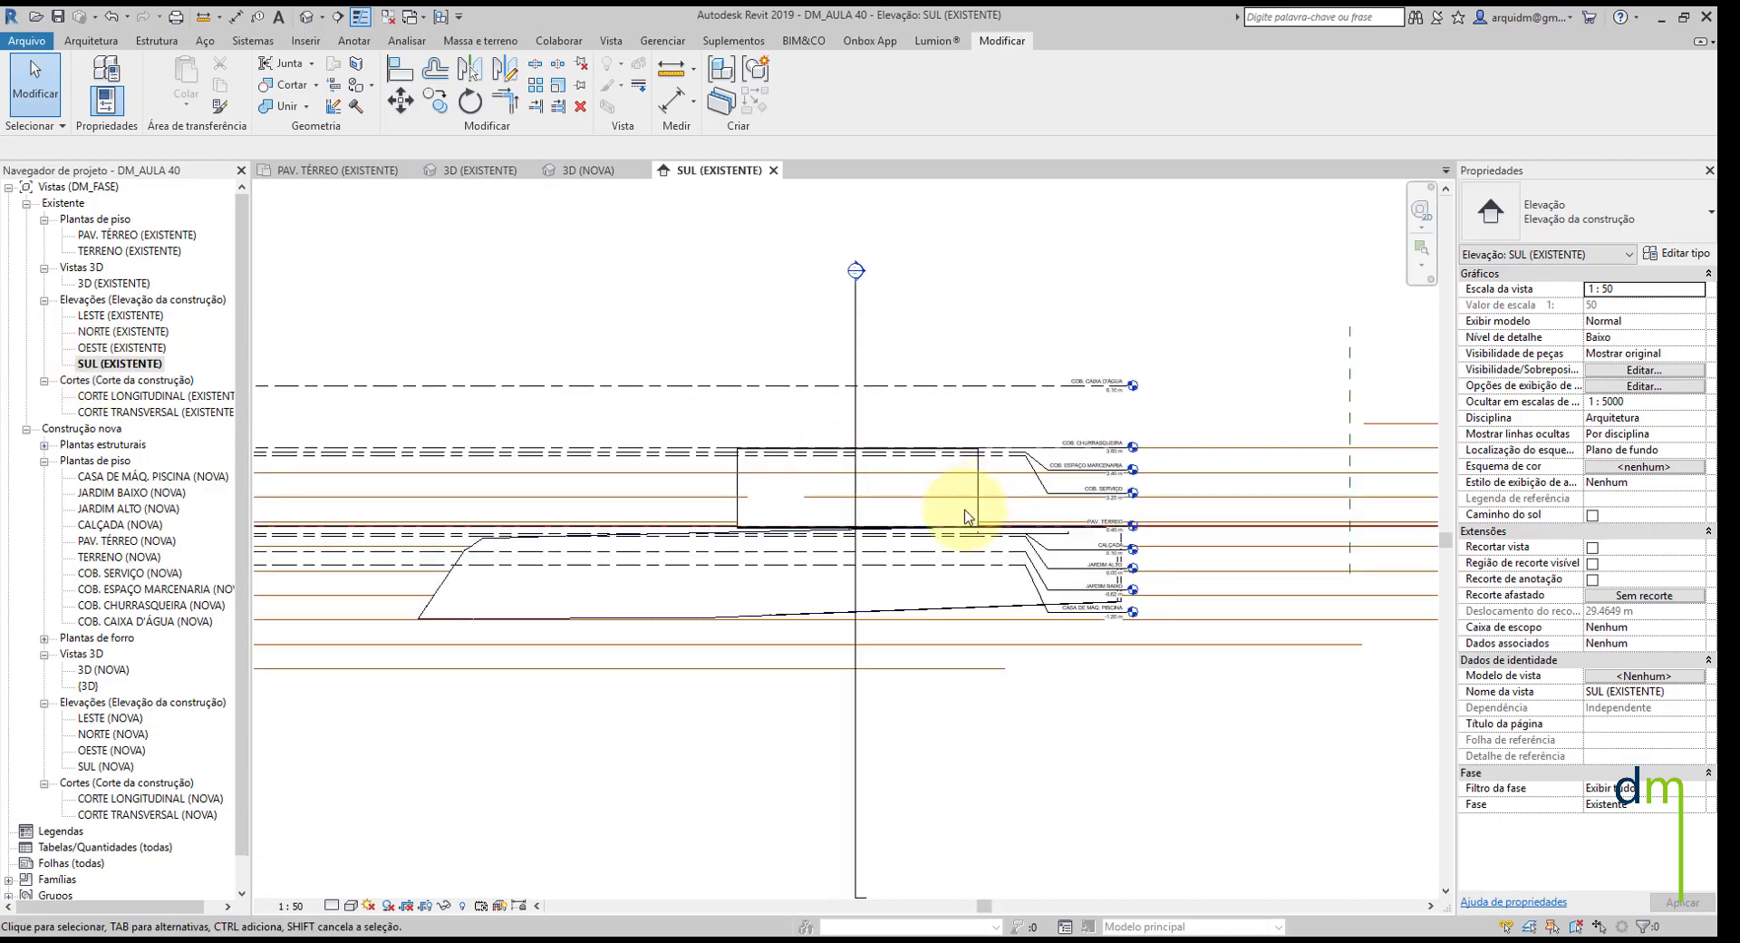
# - Hide both DM_PLANTA BAIXA - TÉRREO imports, PLANTA BAIXA - TÉRREO.dwg and the TOPOGRAFIA import in the elevation's imported category visibility settings
pyautogui.press('v')
pyautogui.press('g')
pyautogui.click(856, 233)
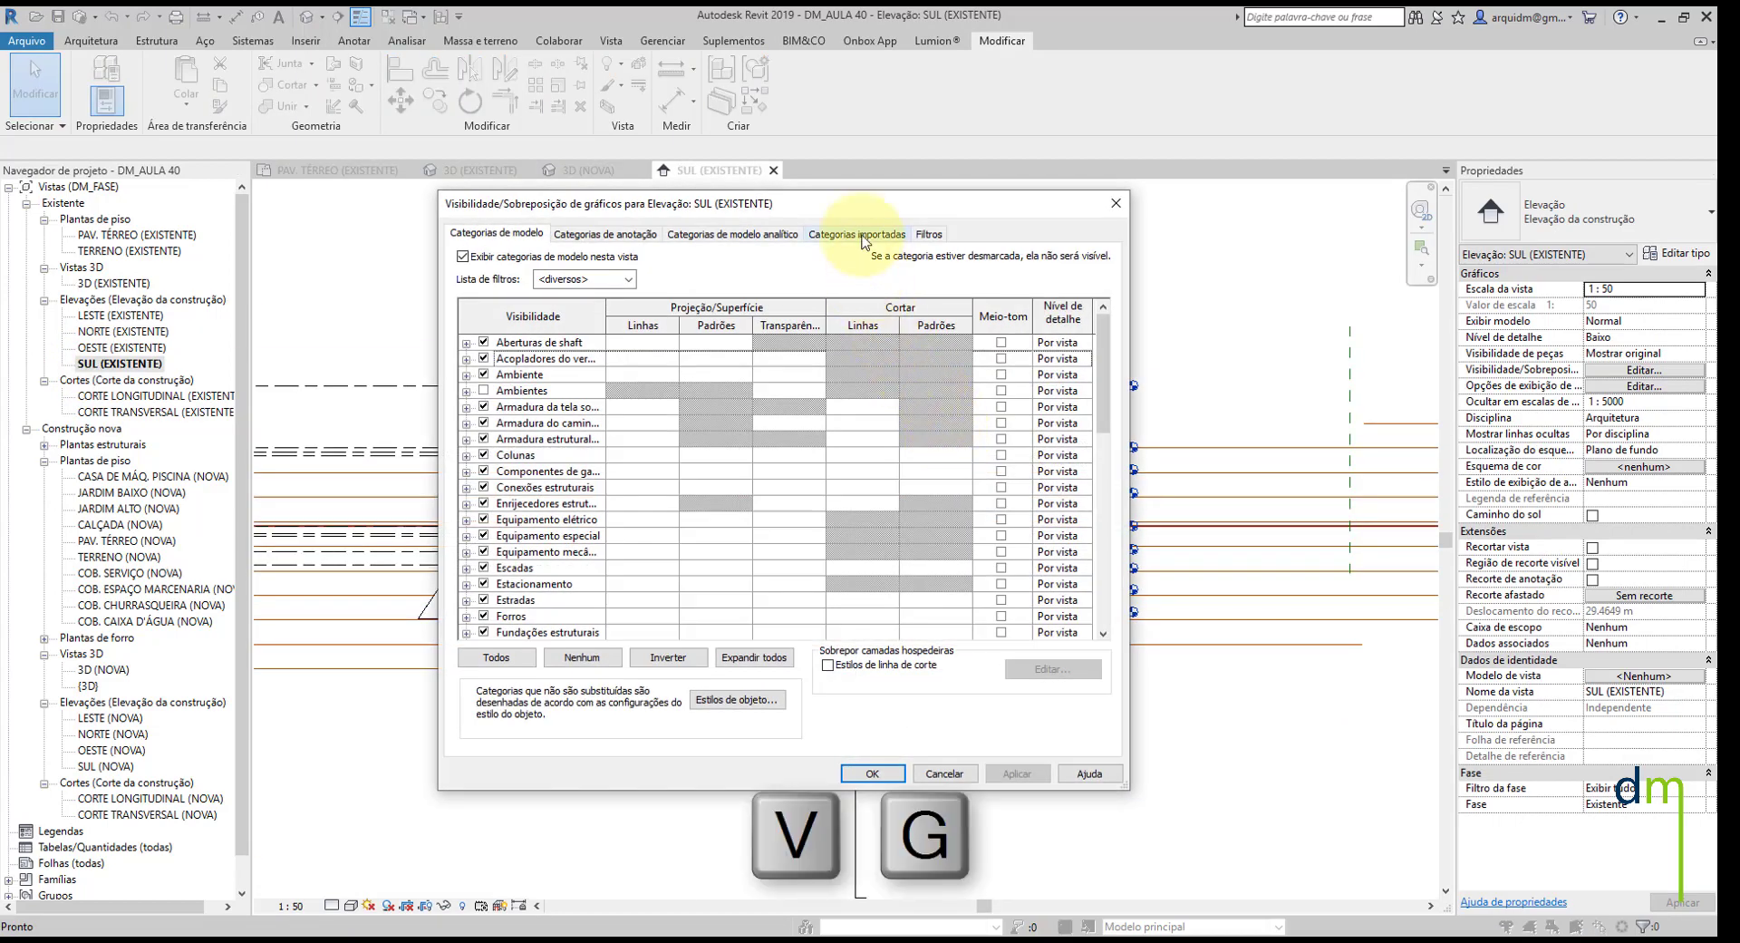
pyautogui.click(483, 331)
pyautogui.click(483, 315)
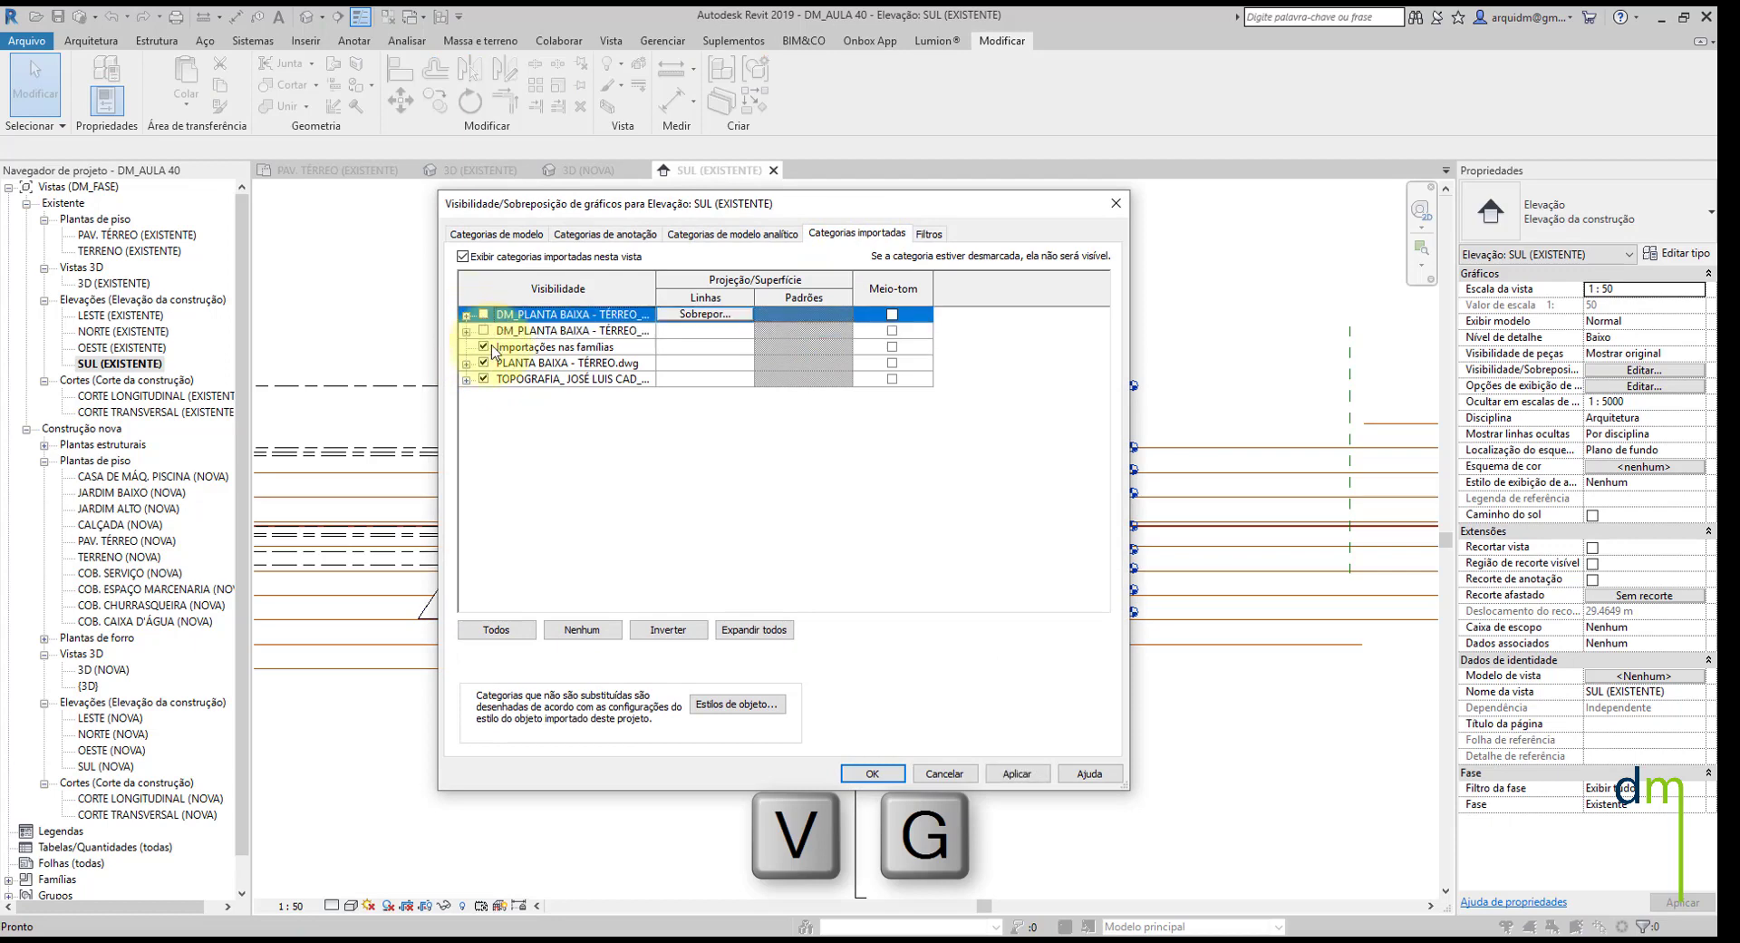
pyautogui.click(484, 362)
pyautogui.click(484, 379)
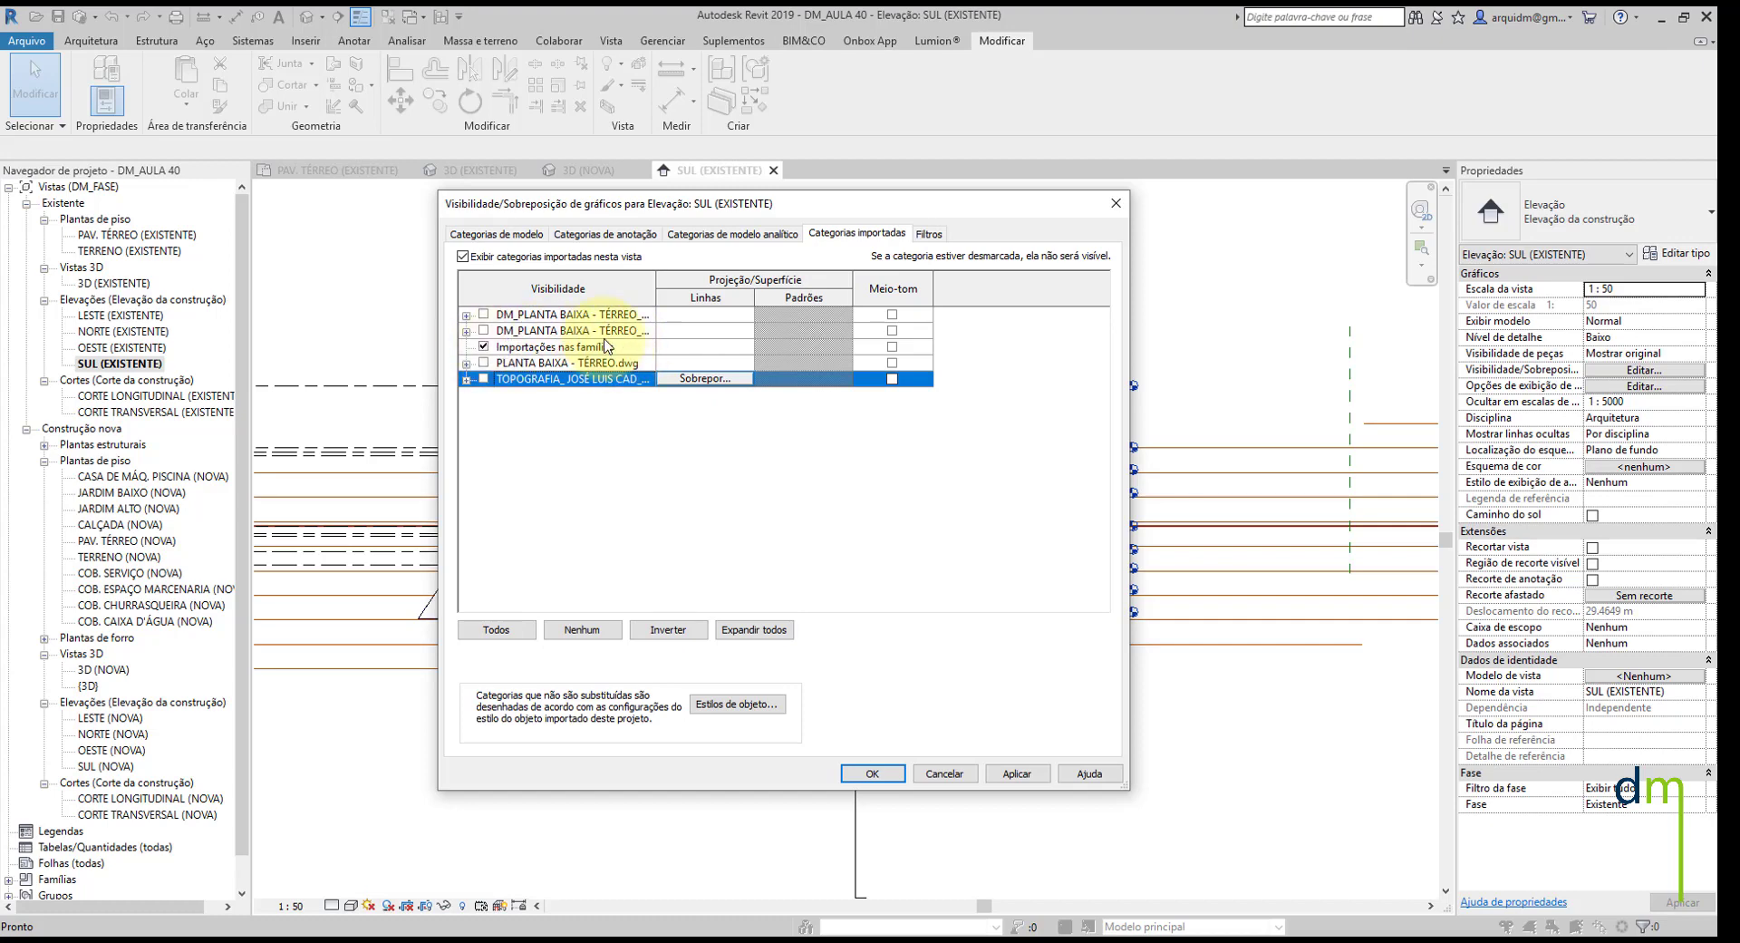
pyautogui.click(1017, 773)
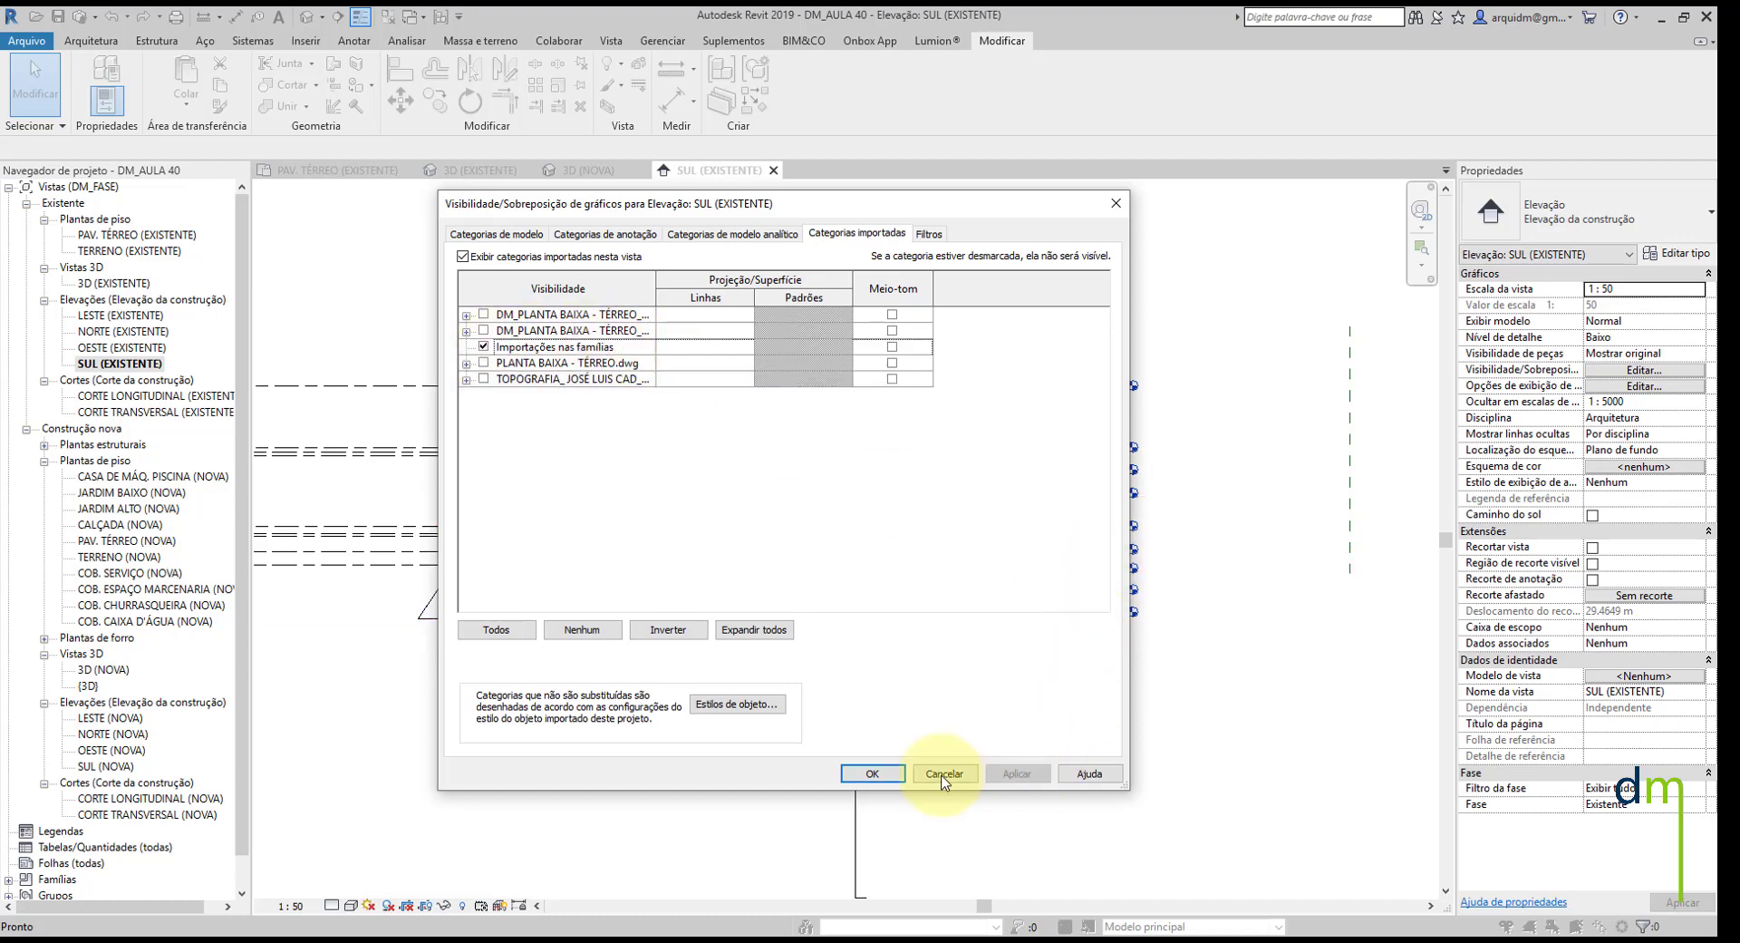
pyautogui.click(873, 773)
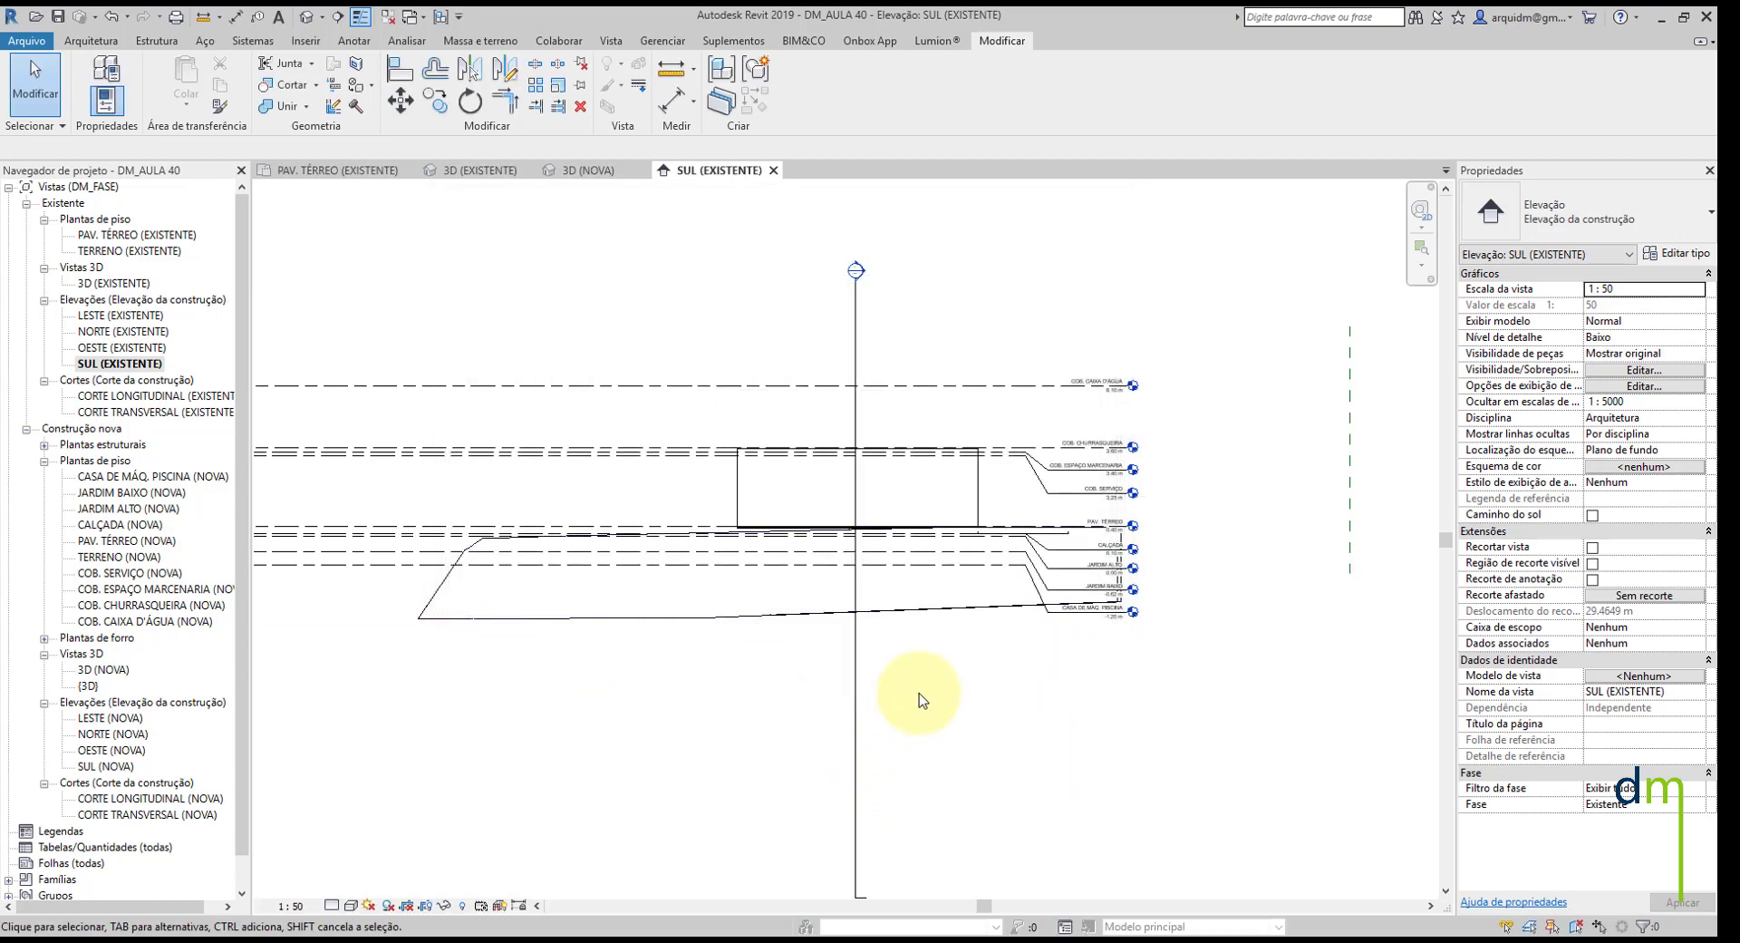
# - Set the elevation's visual style to Cores consistentes and inspect the wall's top edge against the roof levels
pyautogui.click(351, 905)
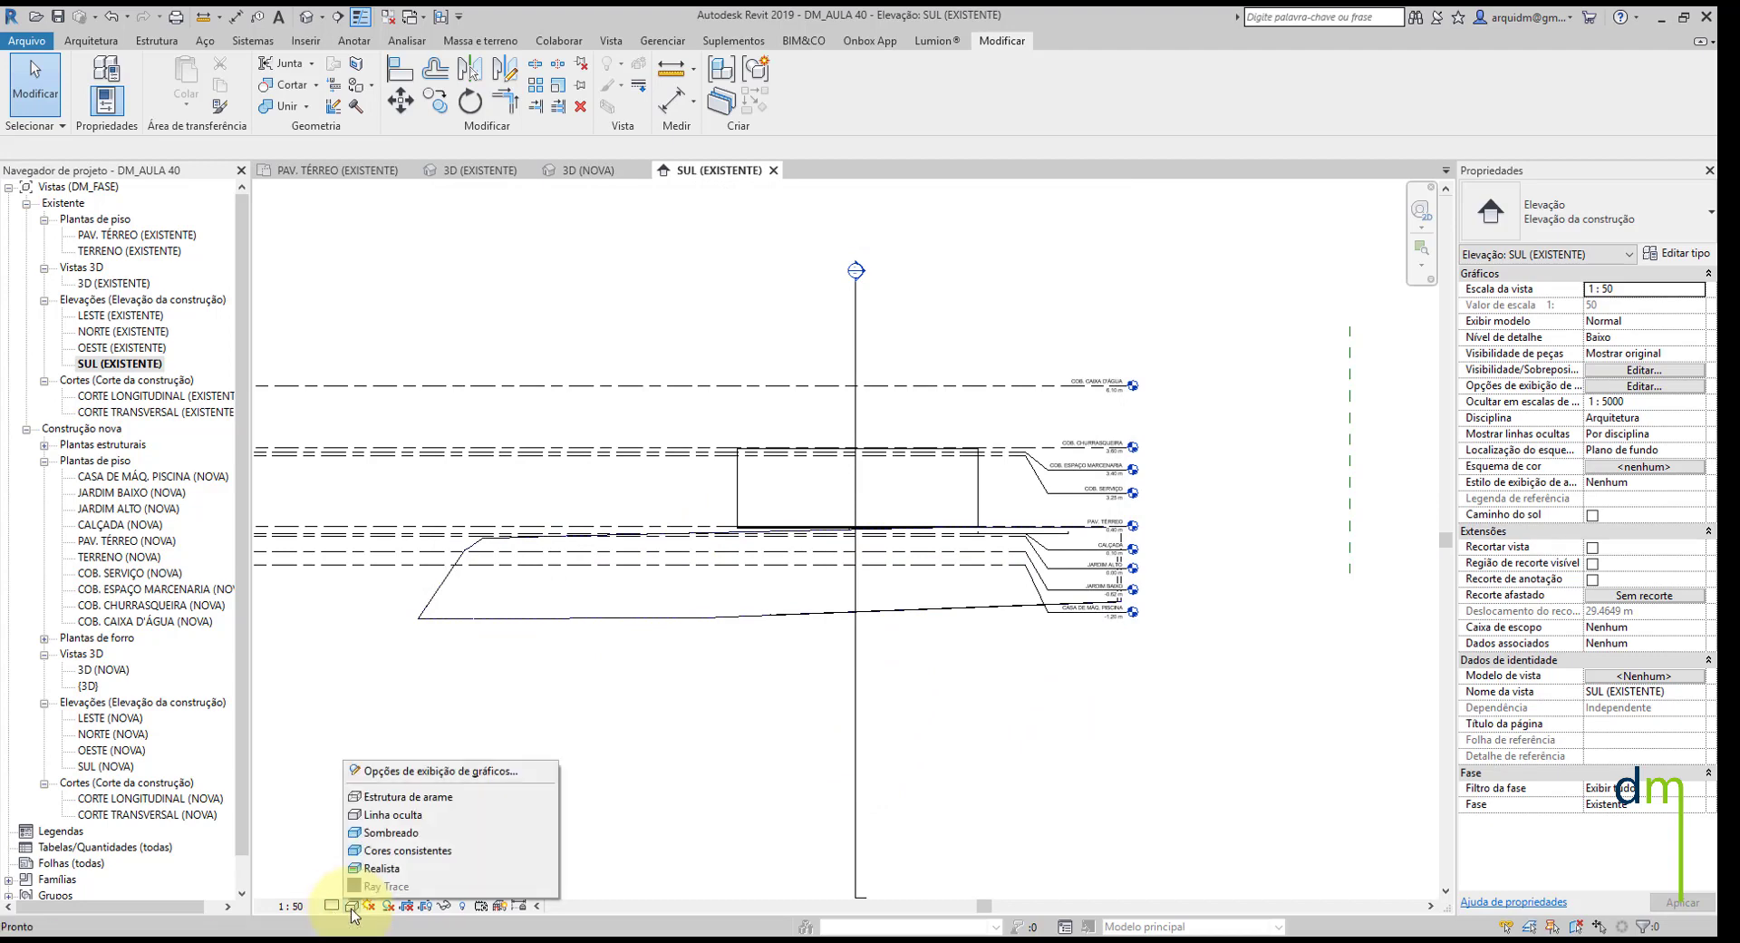
pyautogui.click(399, 852)
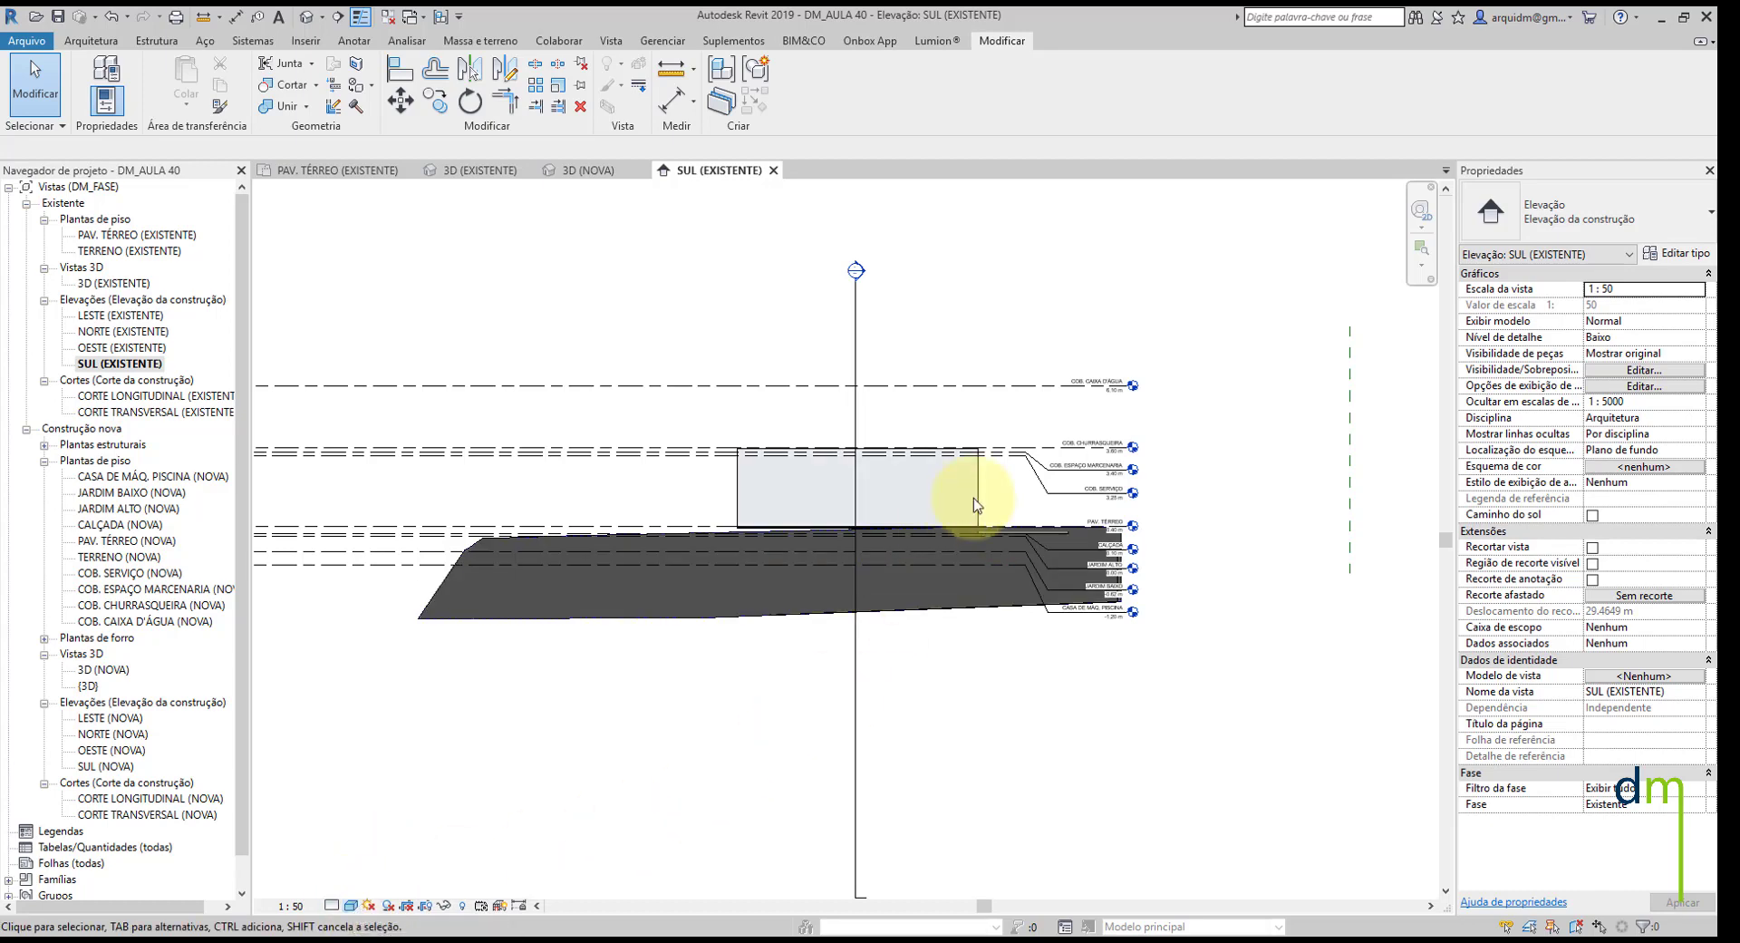
pyautogui.scroll(5, 961, 492)
pyautogui.scroll(2, 842, 490)
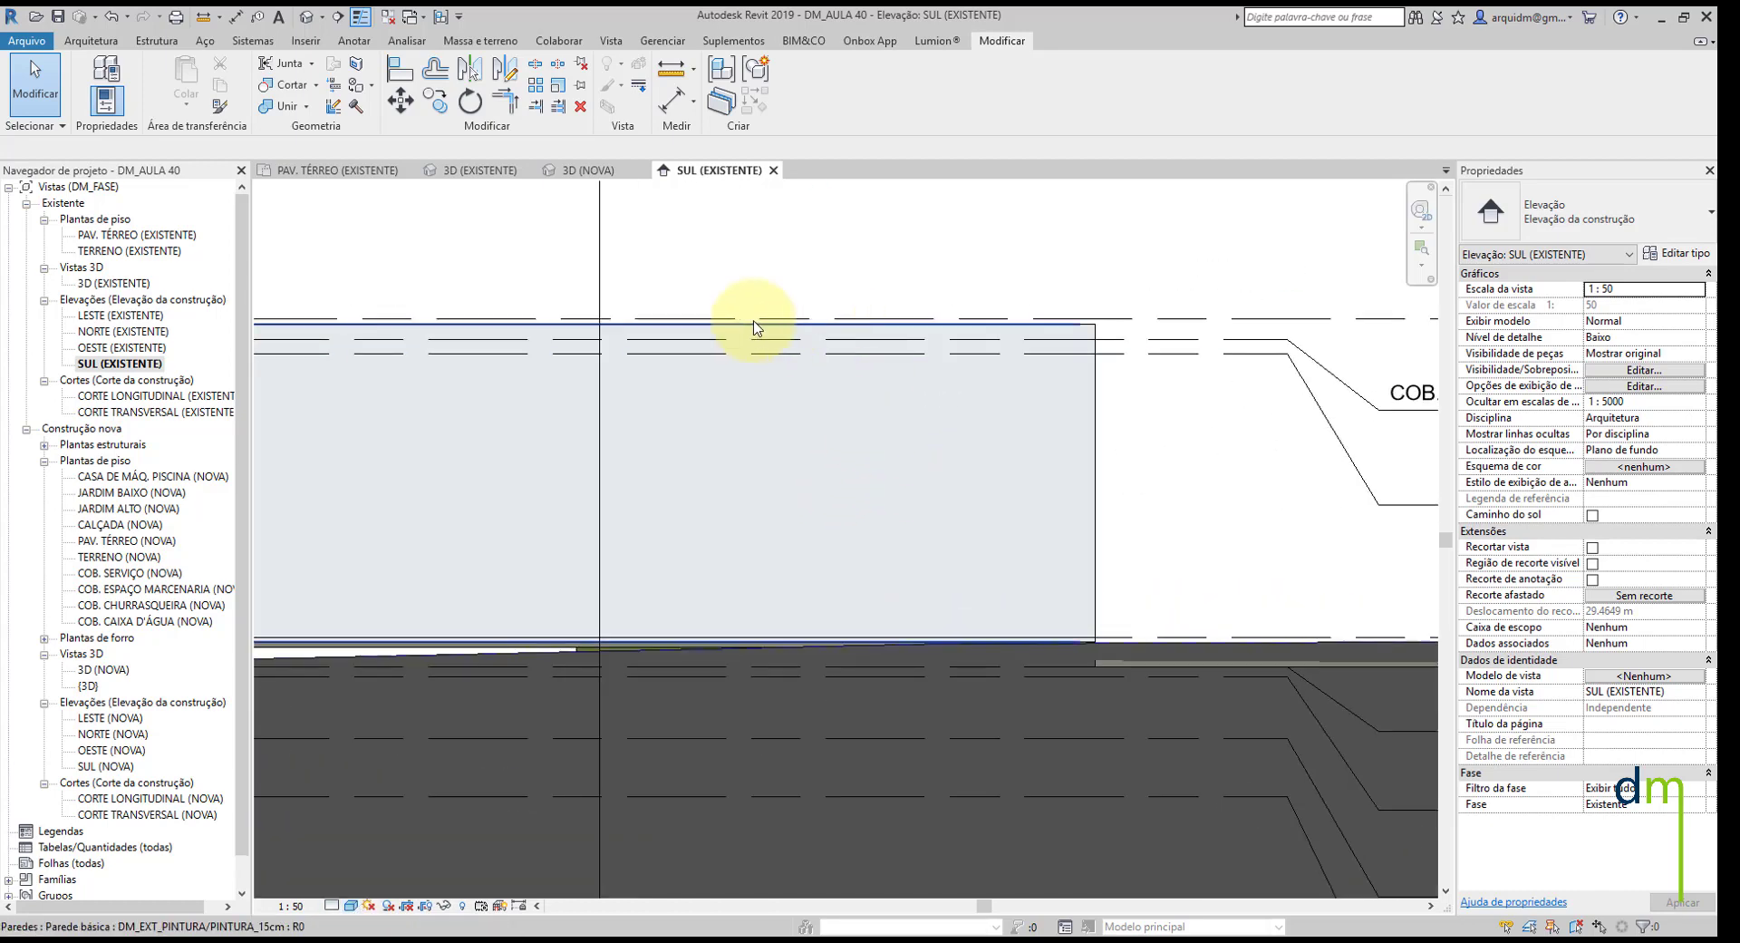
pyautogui.scroll(-2, 1048, 353)
pyautogui.scroll(1, 1003, 350)
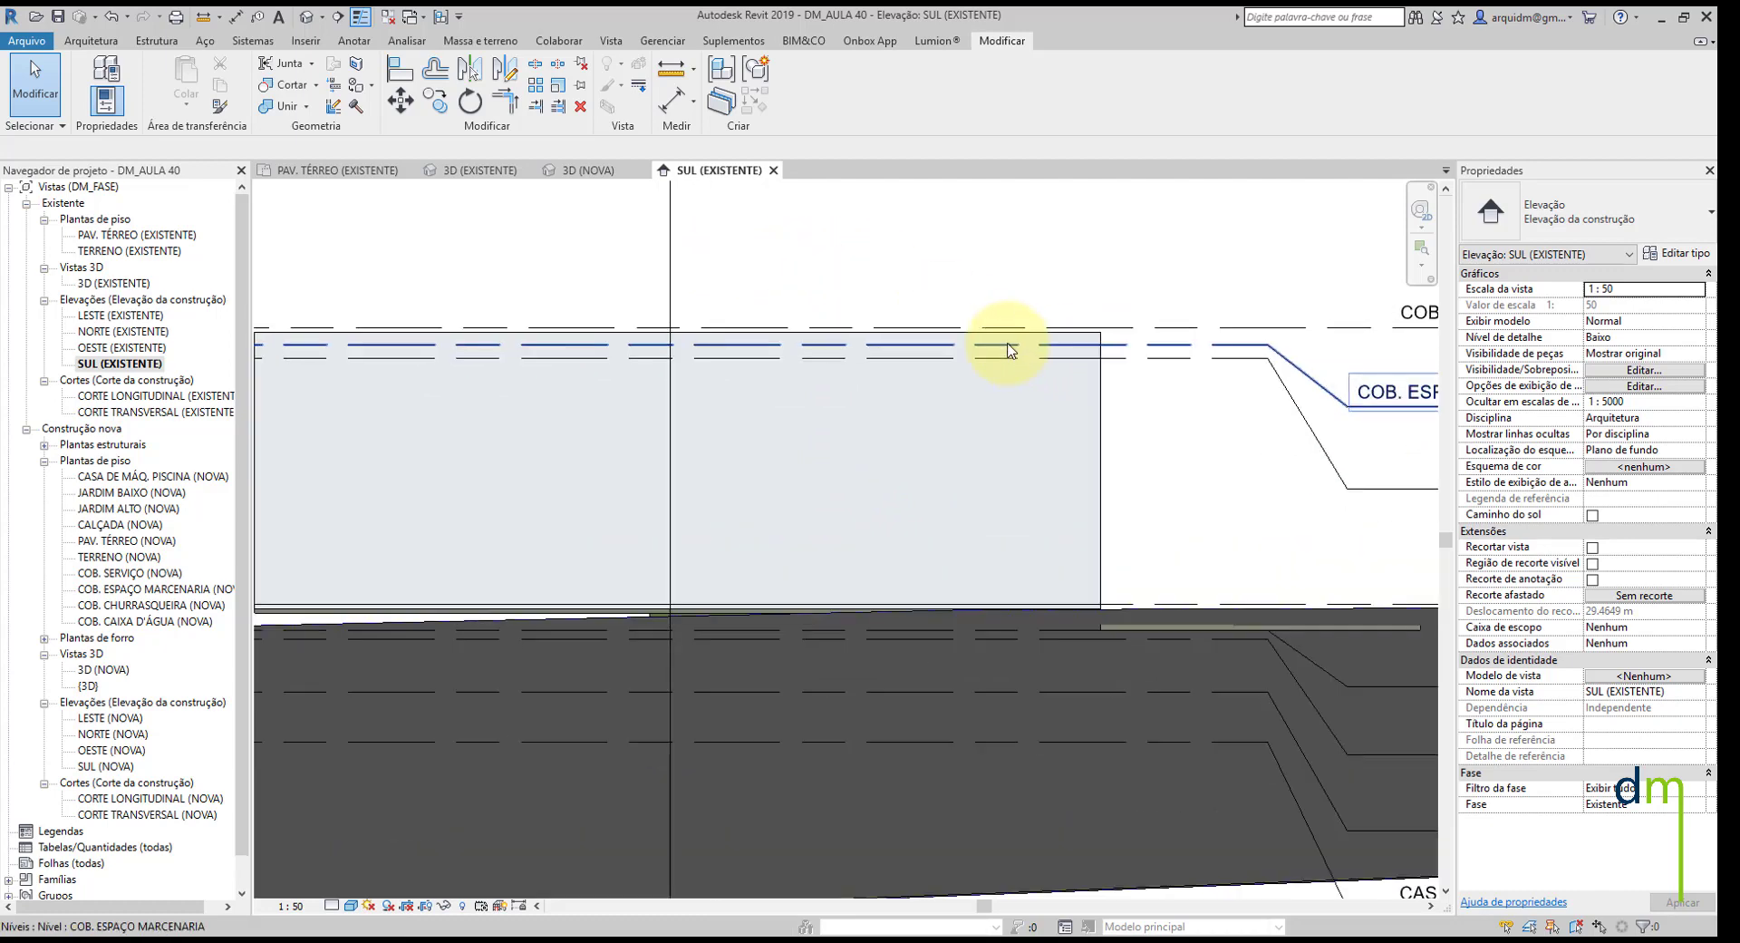
pyautogui.scroll(1, 888, 371)
pyautogui.scroll(-3, 888, 372)
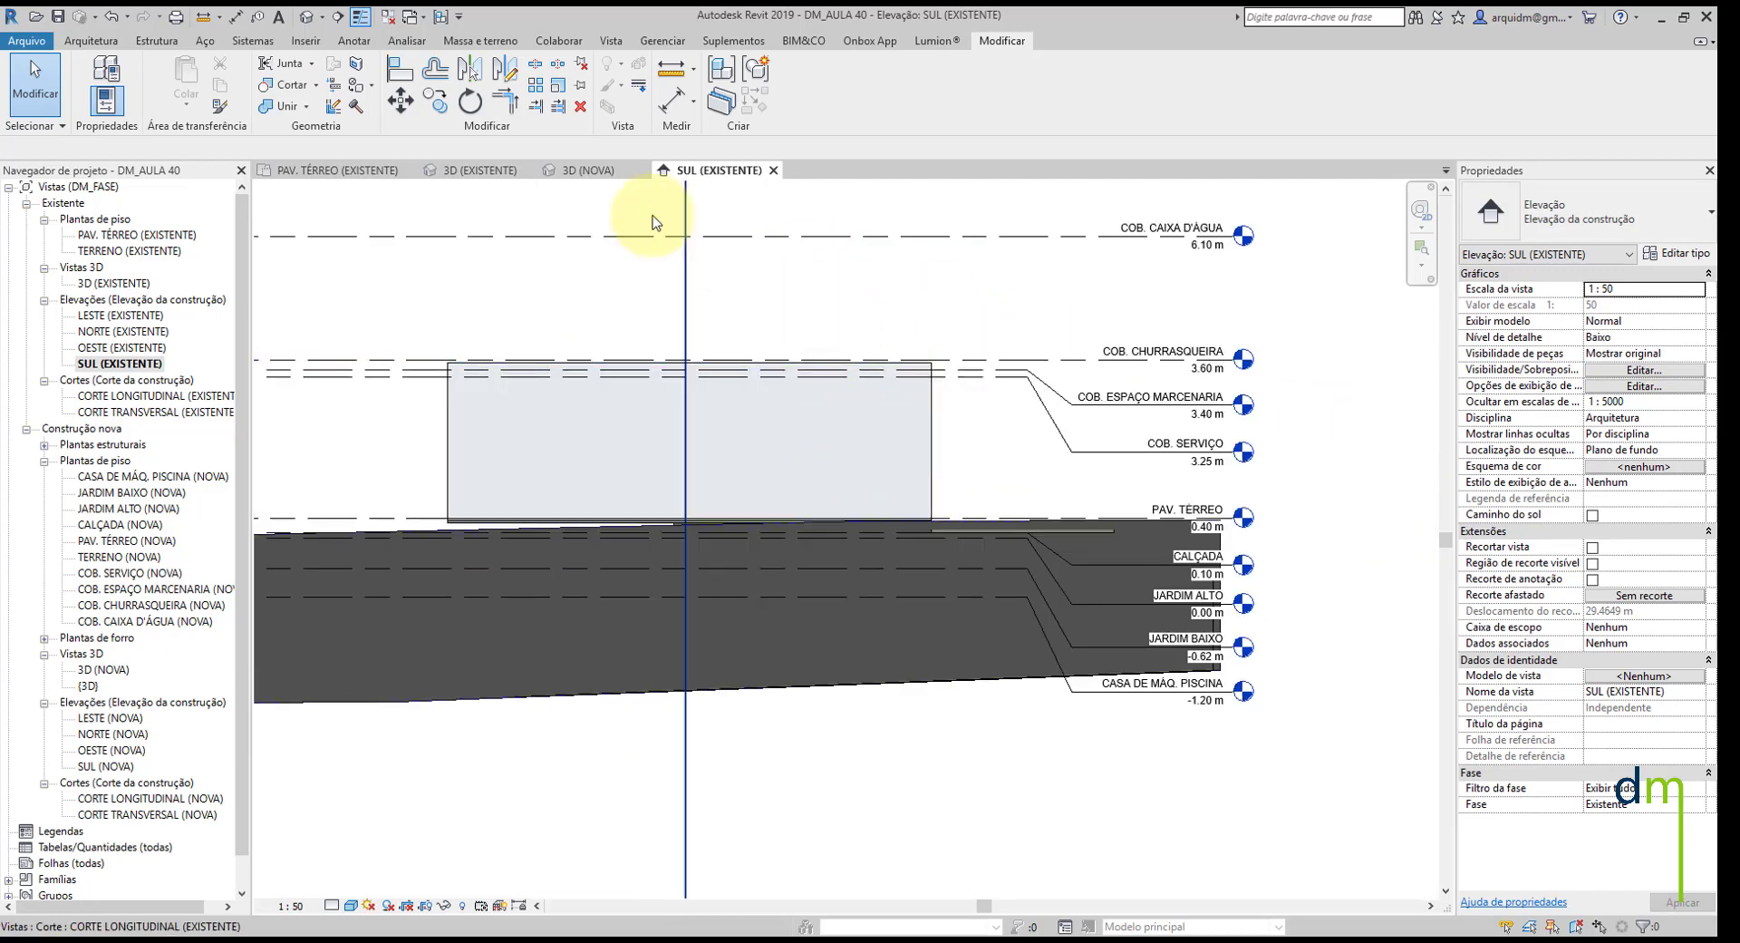
# - Place an aligned dimension between the wall's top edge and the COB. CHURRASQUEIRA level line
pyautogui.click(672, 102)
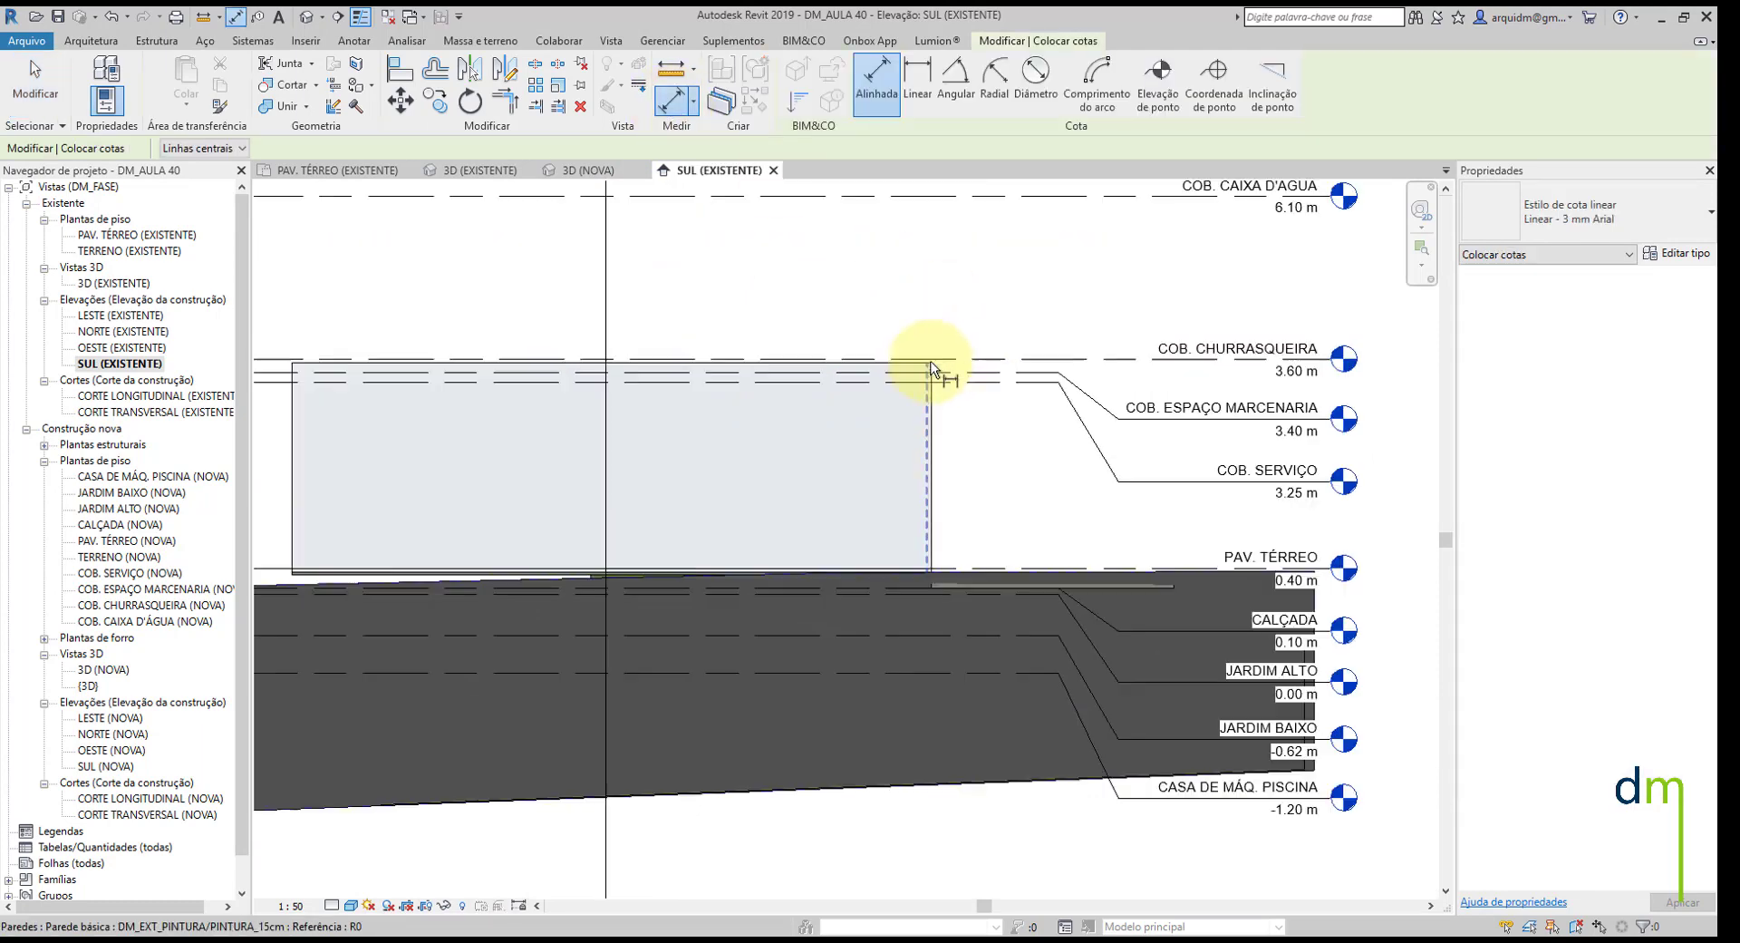
pyautogui.scroll(5, 921, 373)
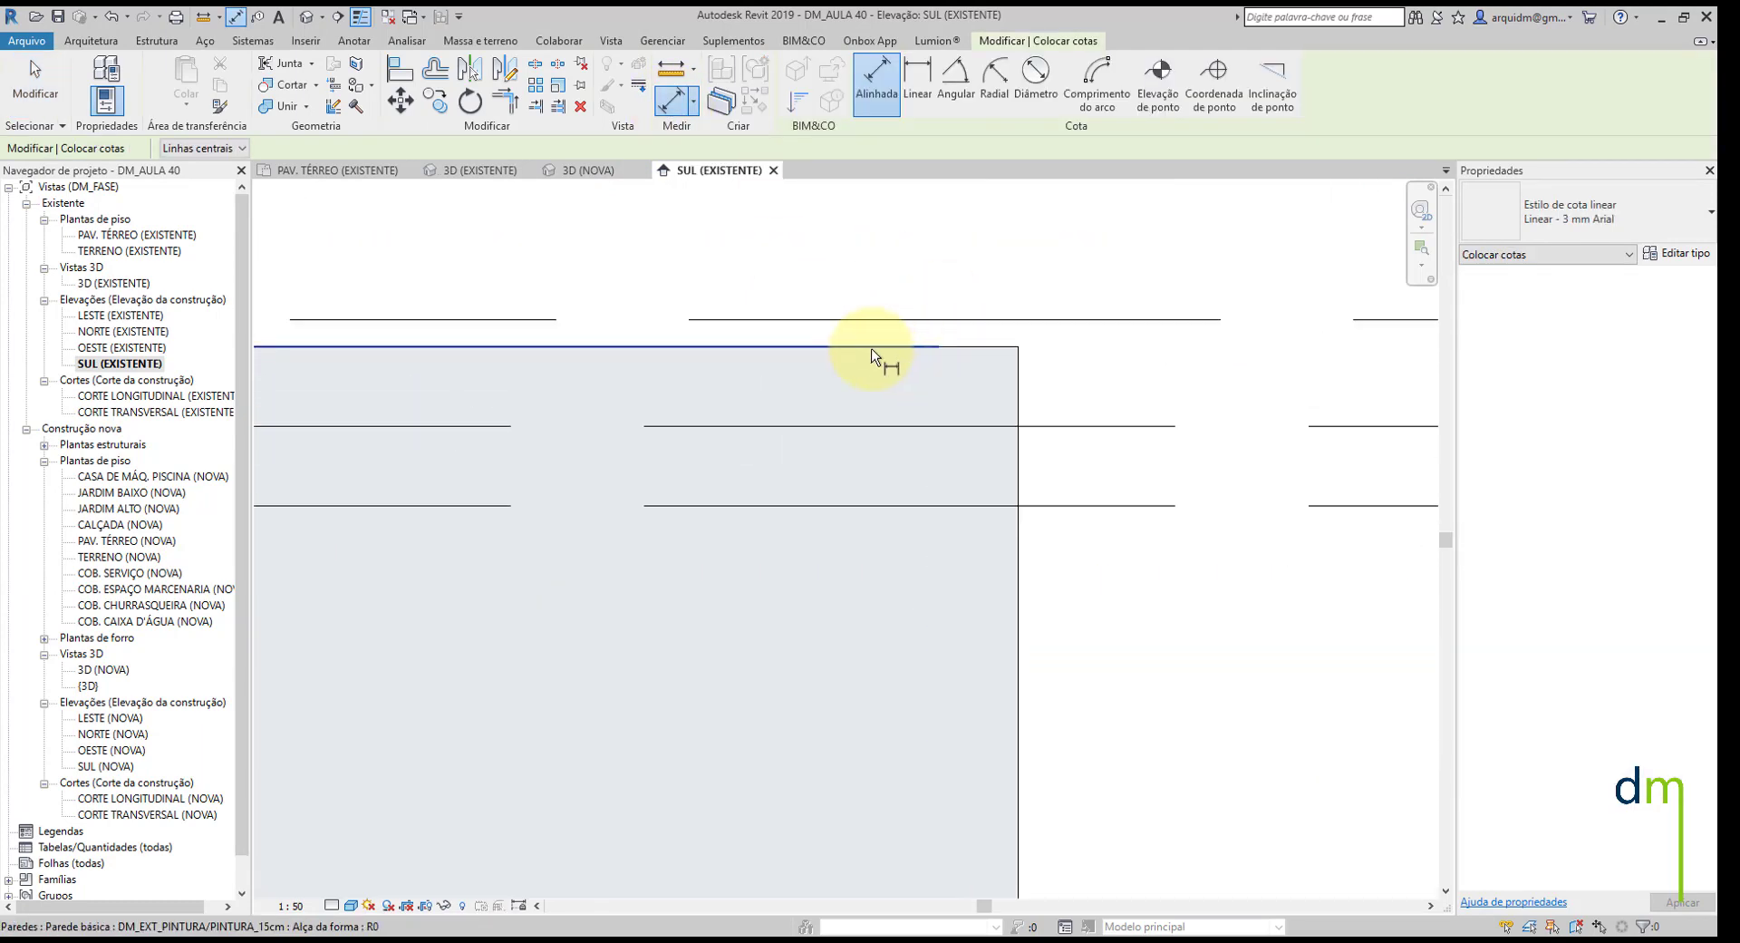
pyautogui.click(856, 349)
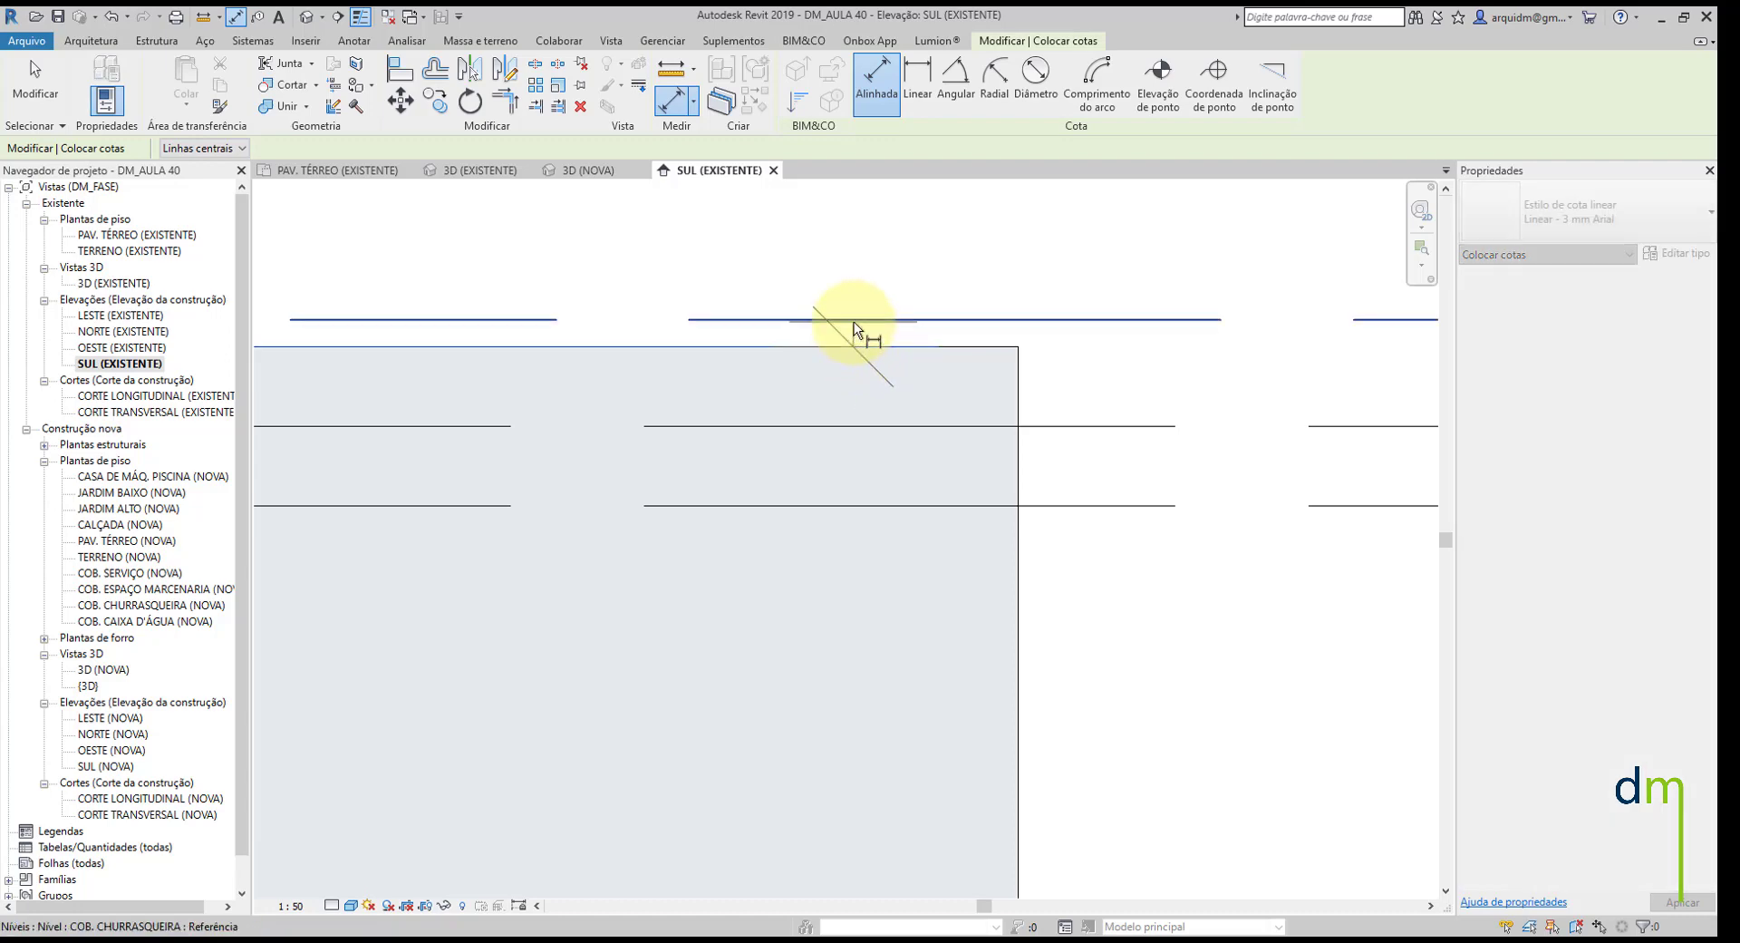
pyautogui.click(850, 322)
pyautogui.scroll(-5, 824, 288)
pyautogui.scroll(-3, 796, 233)
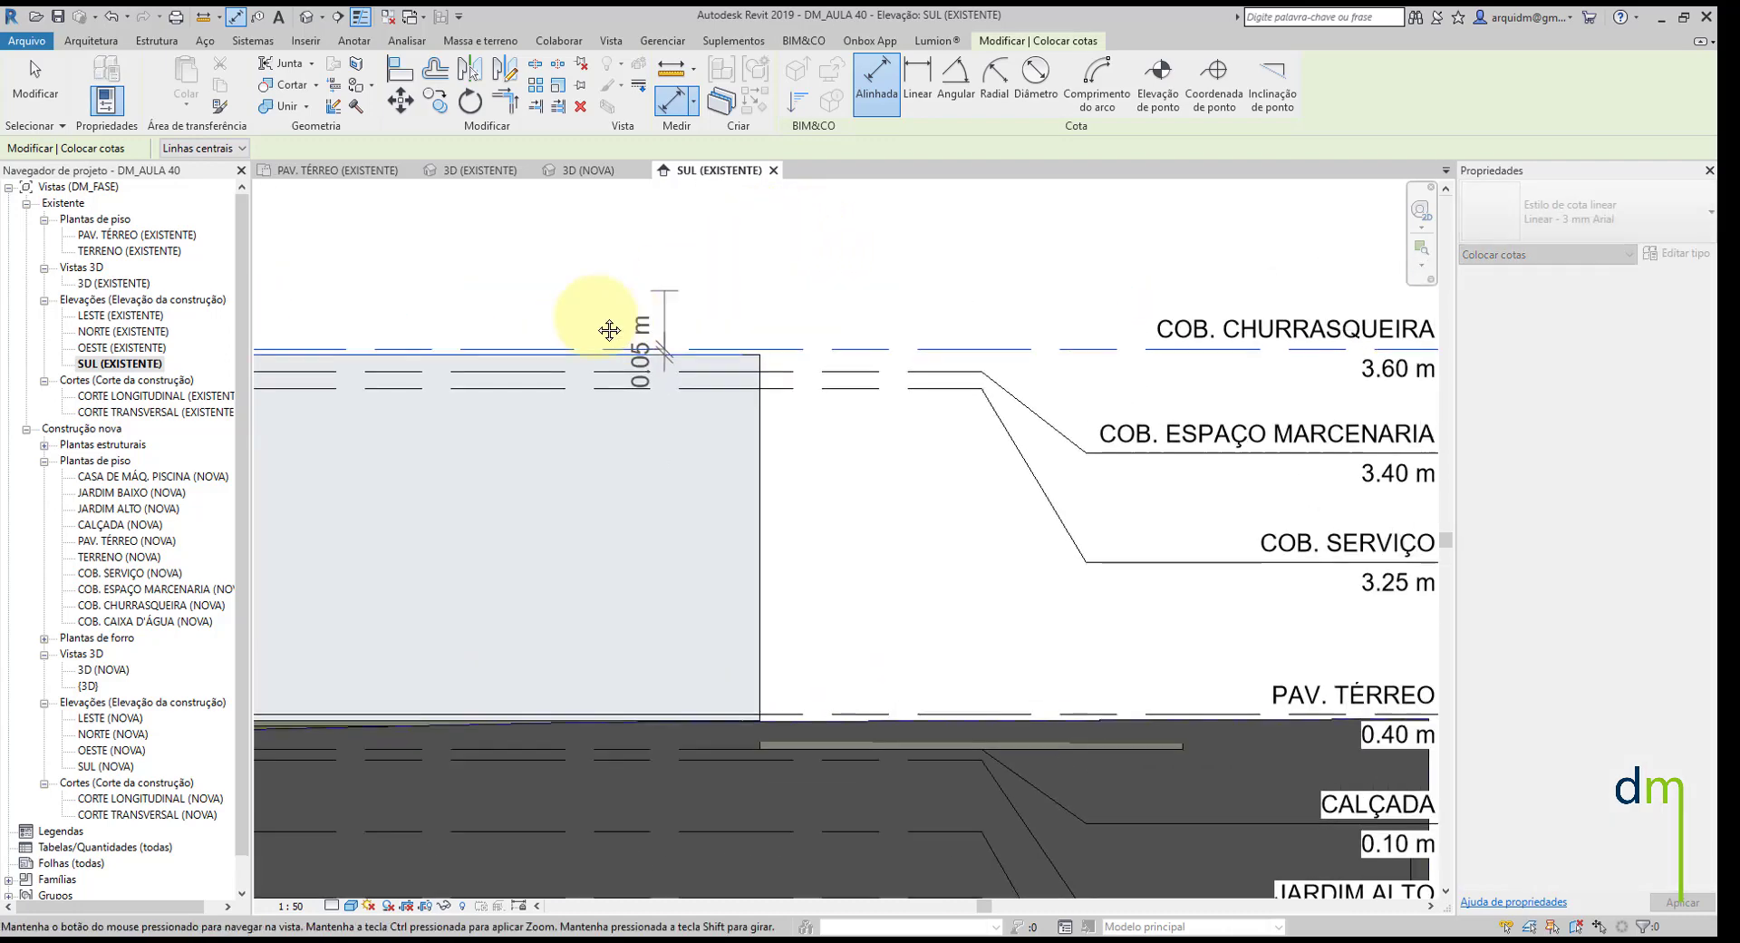
pyautogui.click(570, 362)
pyautogui.scroll(6, 541, 406)
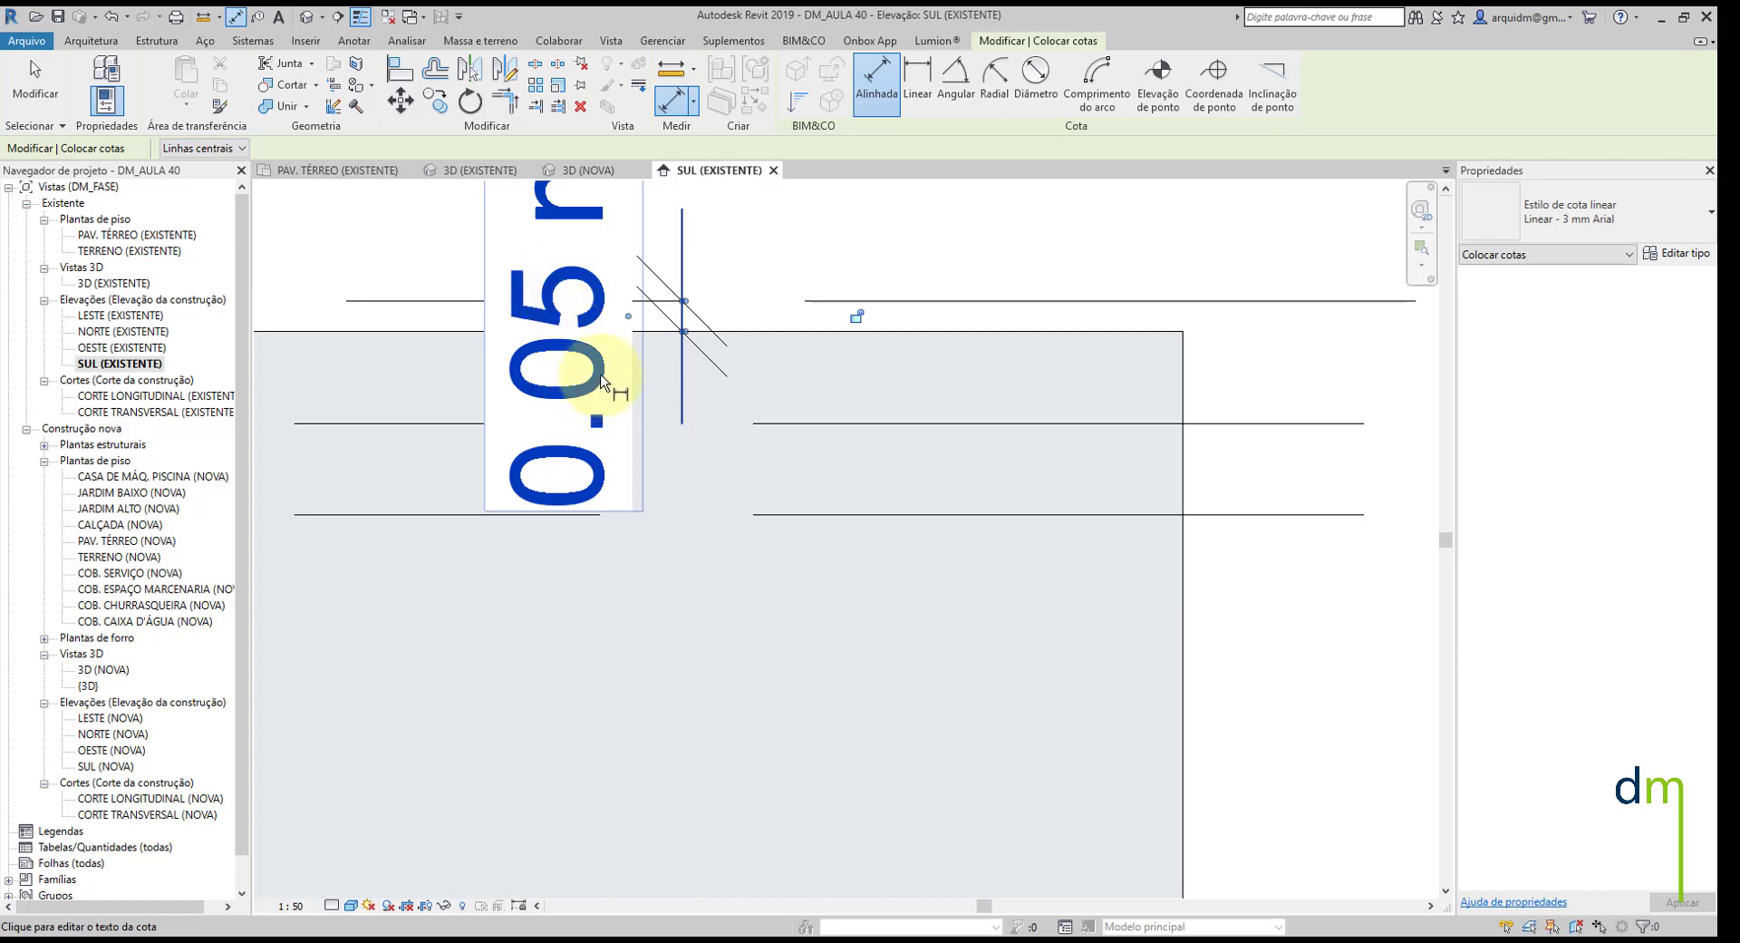
pyautogui.scroll(-1, 598, 385)
pyautogui.click(27, 68)
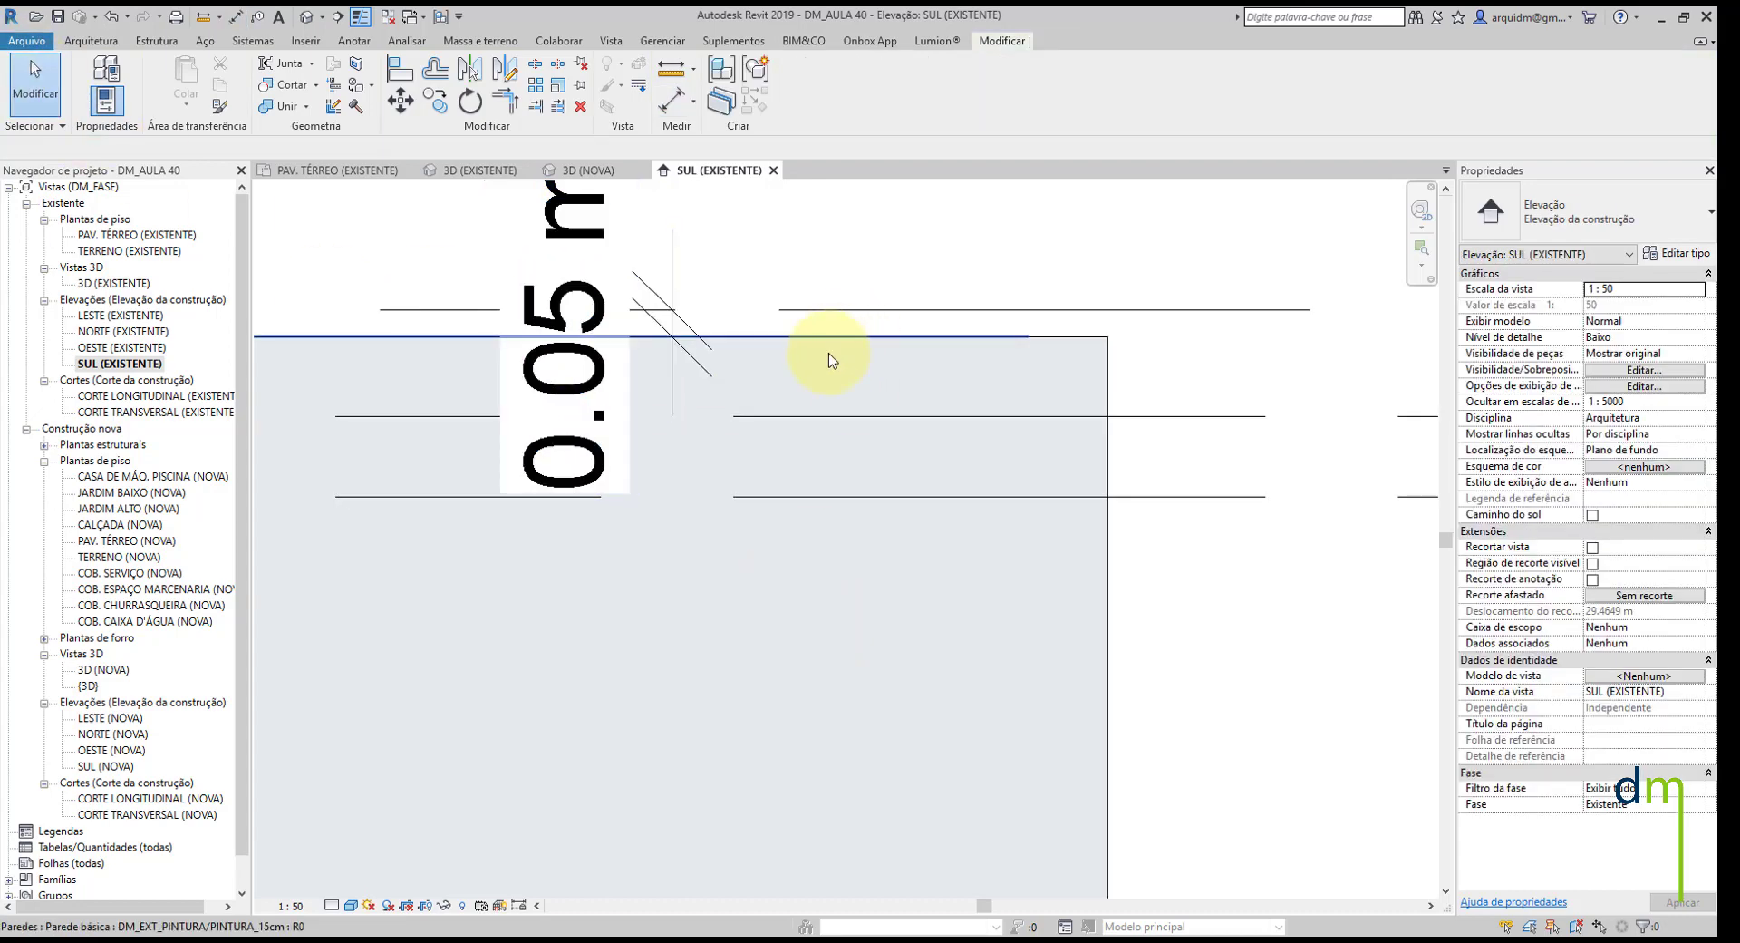
# - Select the DM_EXT_PINTURA/PINTURA_15cm wall facing the elevation and review its base and top offsets
pyautogui.scroll(-3, 842, 371)
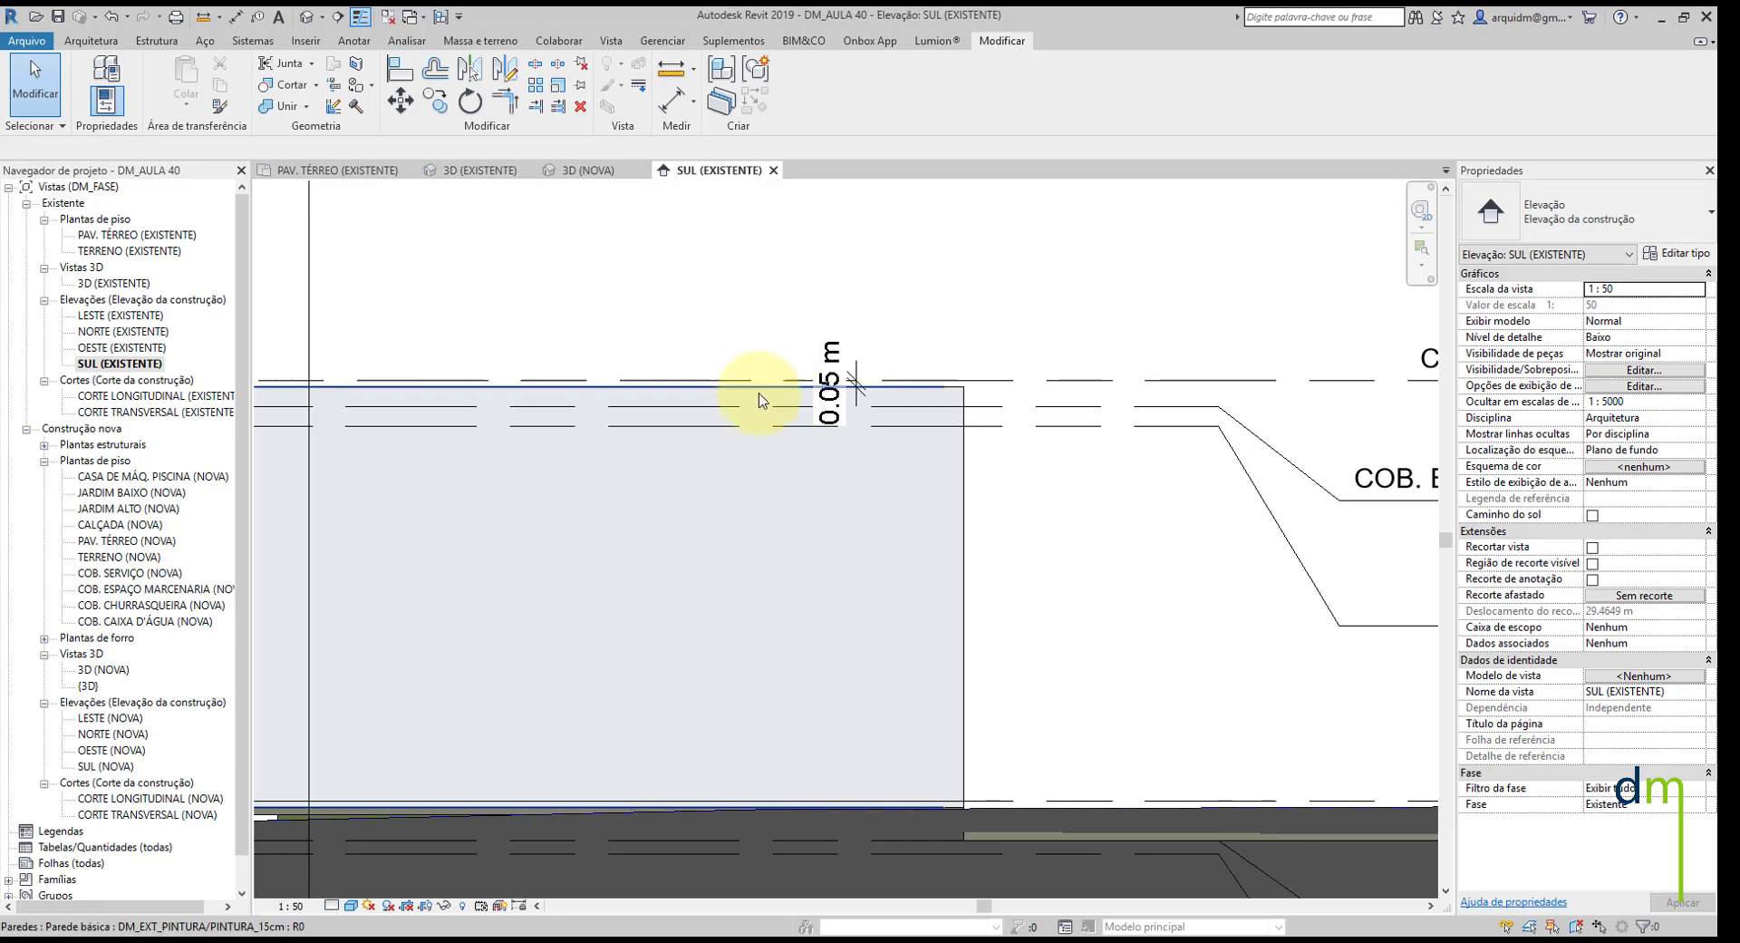
pyautogui.click(760, 399)
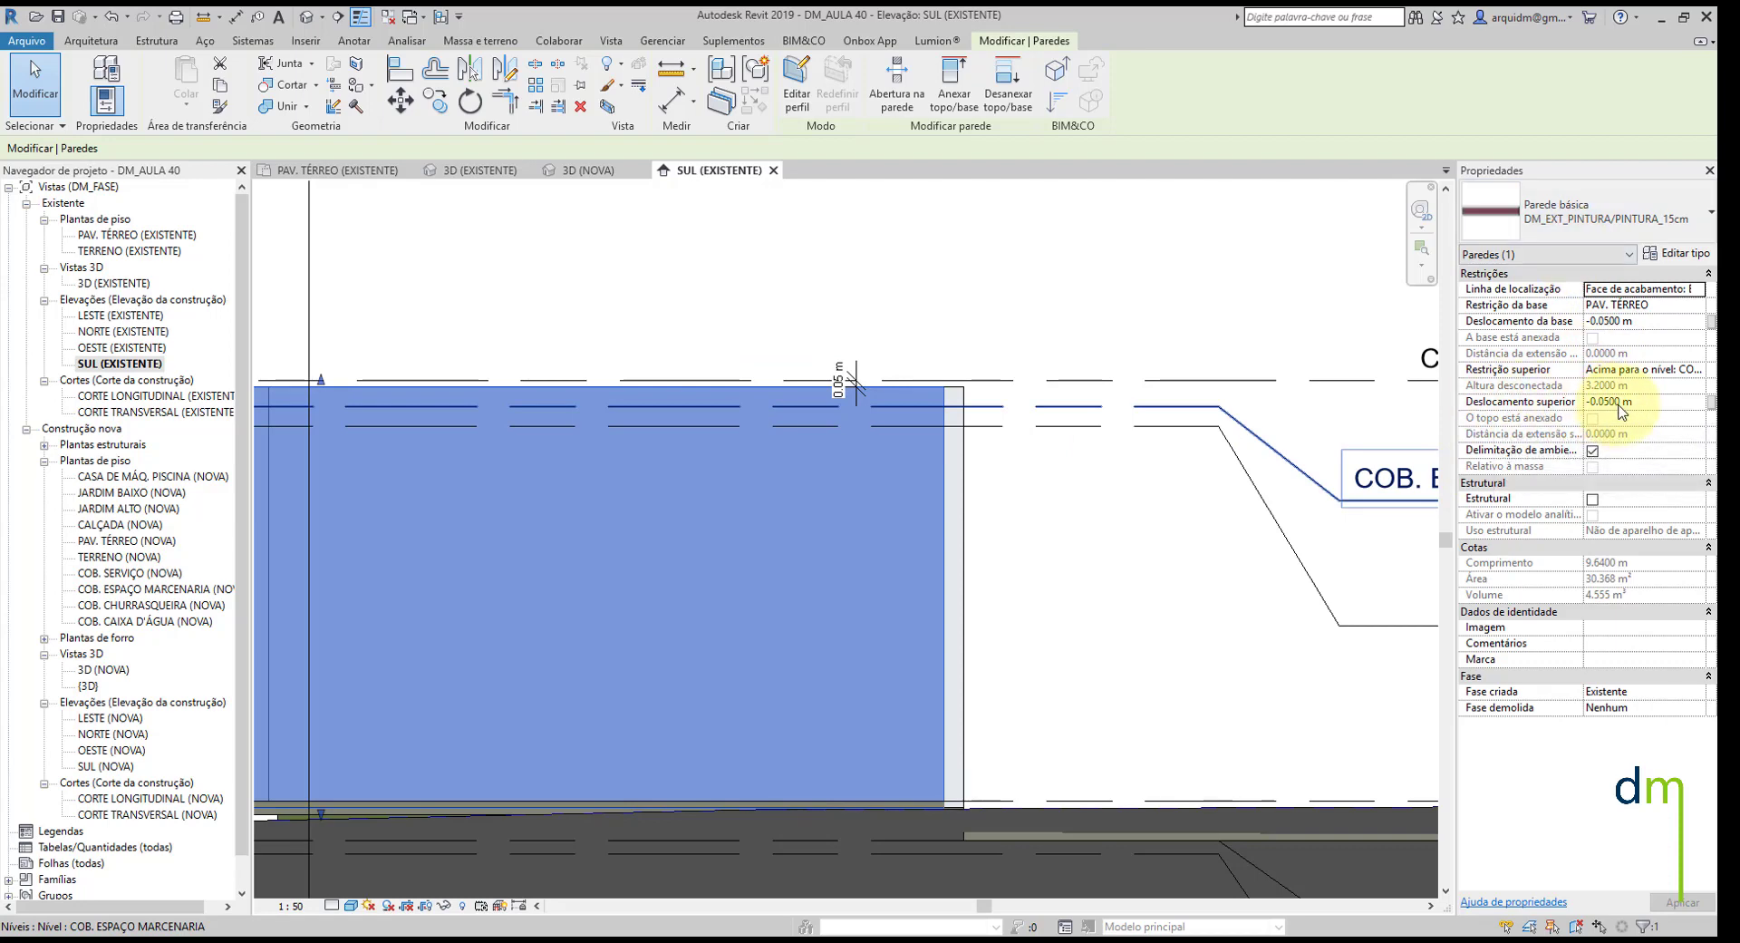
pyautogui.scroll(-2, 904, 437)
pyautogui.scroll(2, 886, 439)
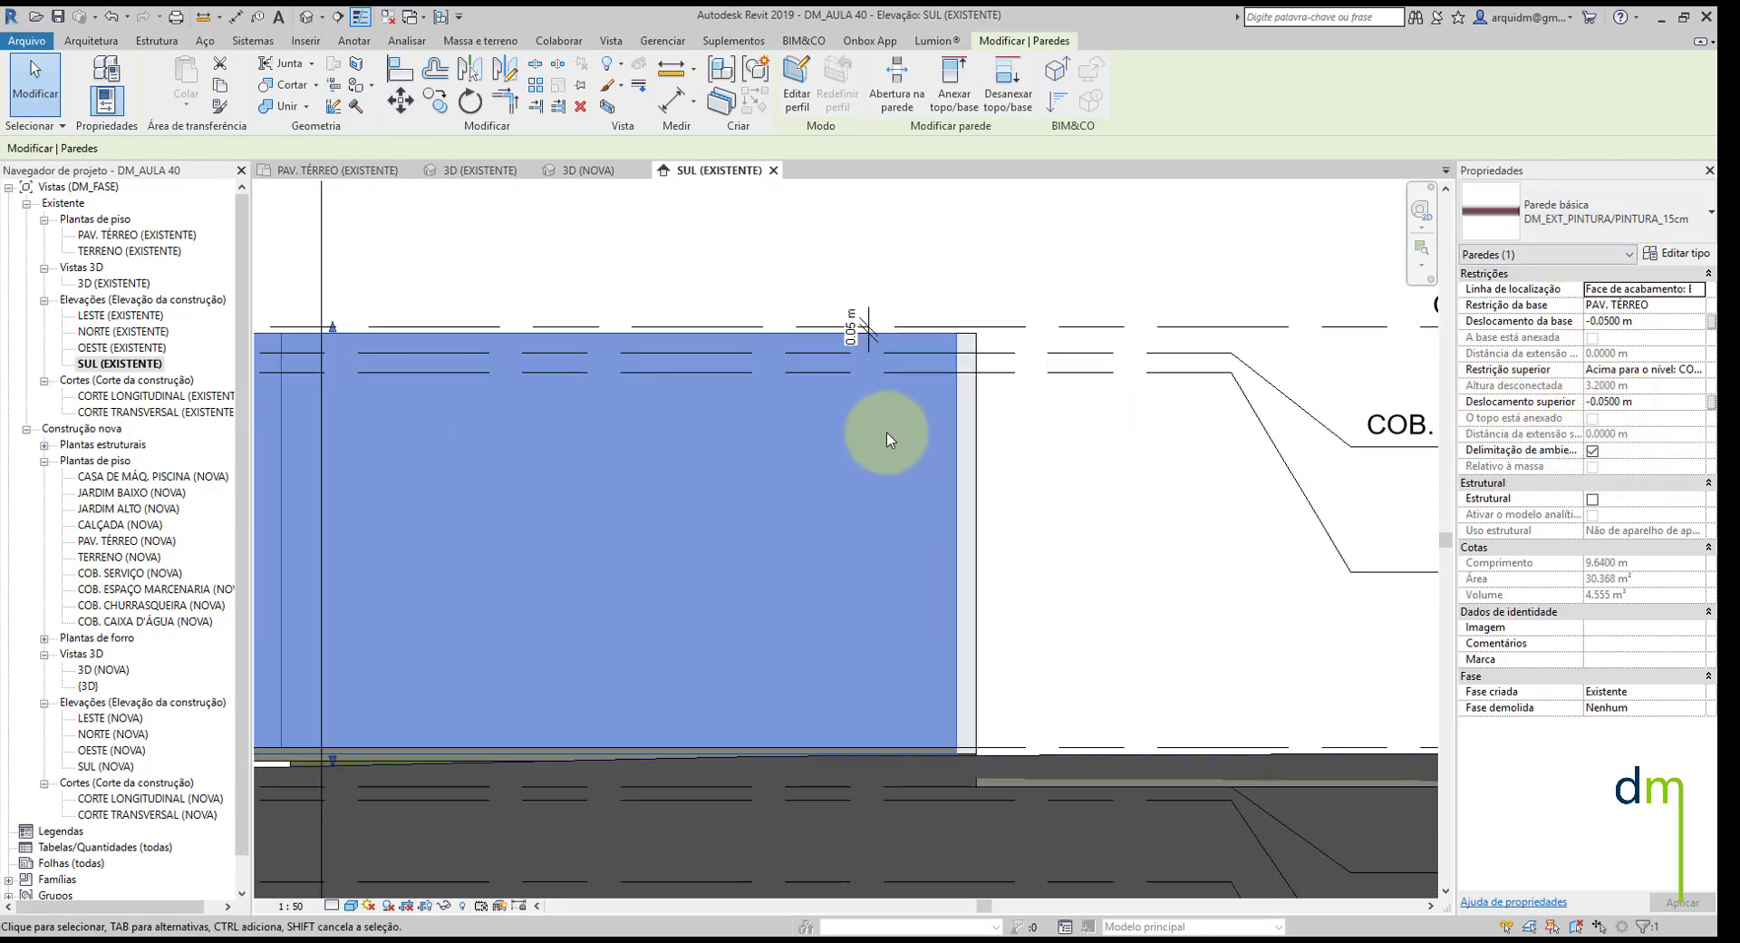
# - Place an aligned dimension between the PAV. TÉRREO level line and the wall's bottom edge
pyautogui.click(672, 101)
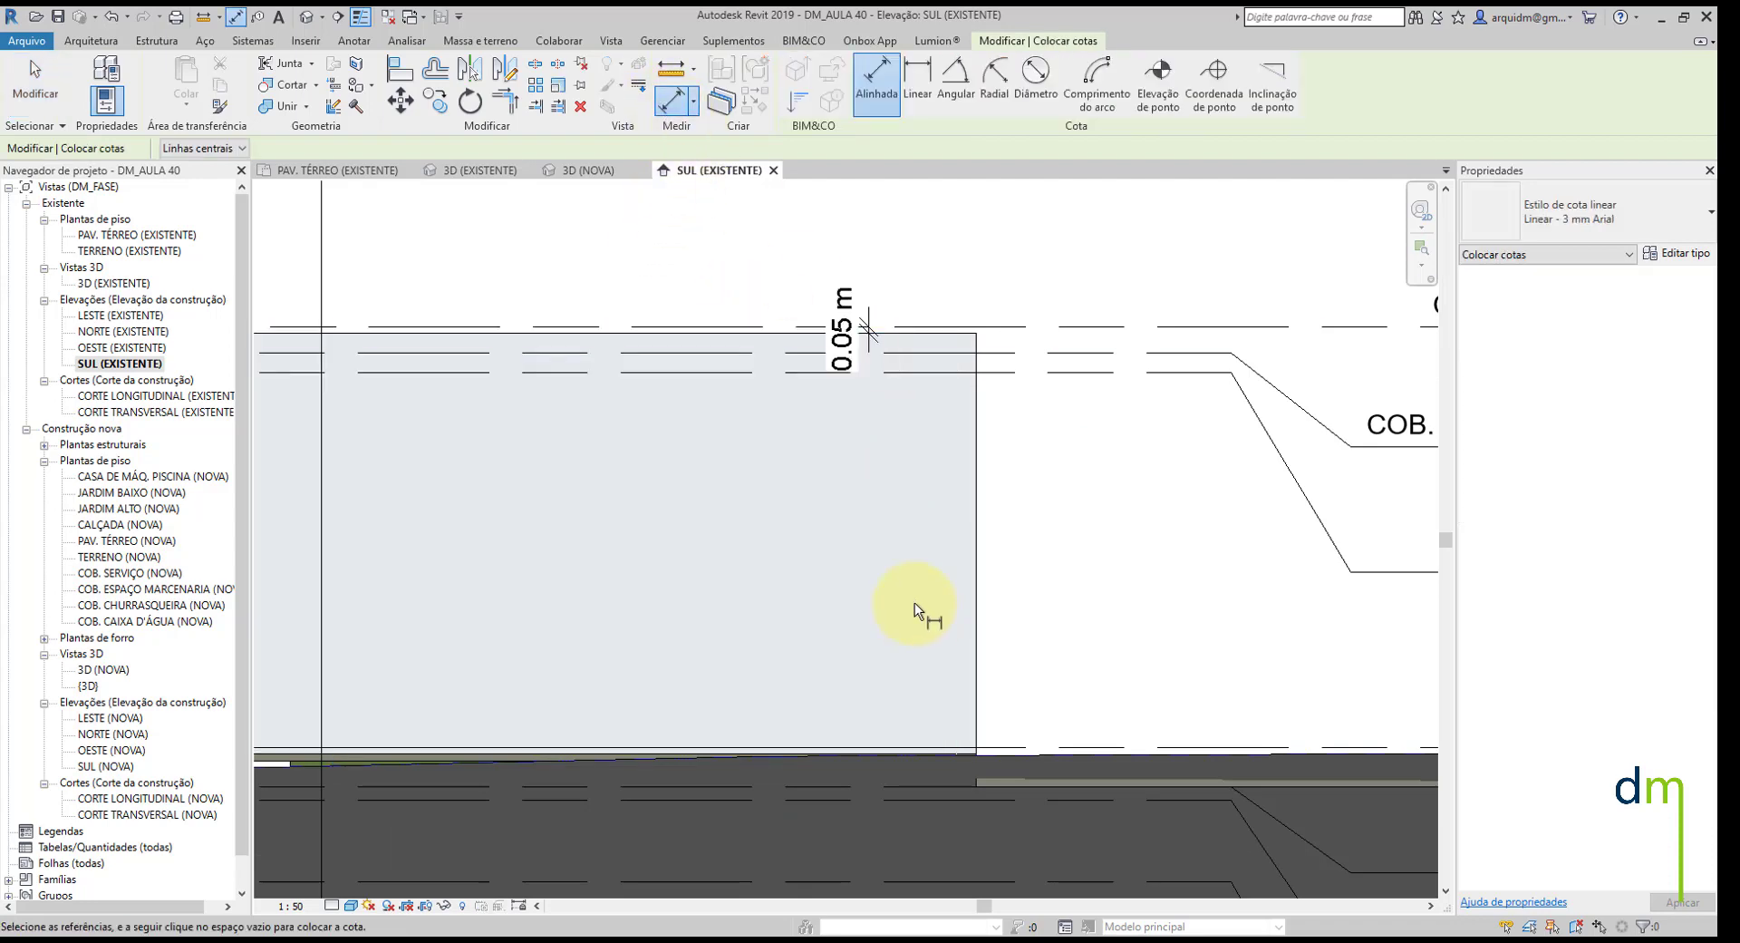
pyautogui.moveTo(964, 817); pyautogui.dragTo(897, 562, button='middle')
pyautogui.scroll(2, 911, 508)
pyautogui.scroll(3, 938, 433)
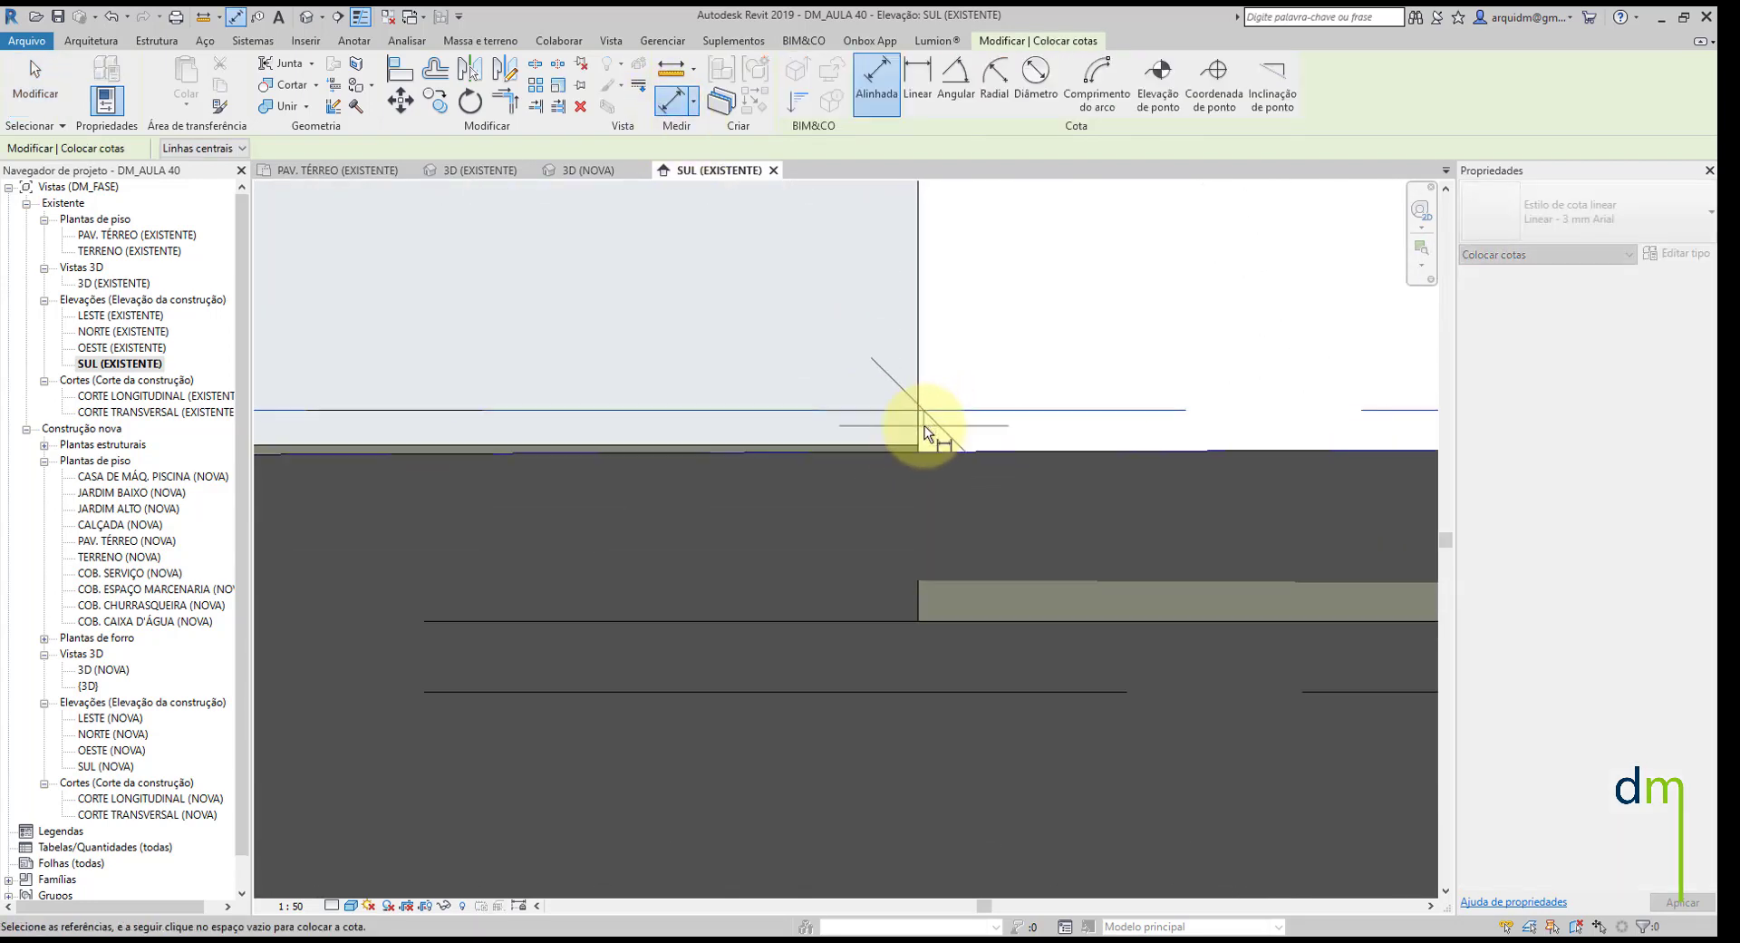
pyautogui.click(879, 446)
pyautogui.click(834, 337)
pyautogui.scroll(-4, 791, 475)
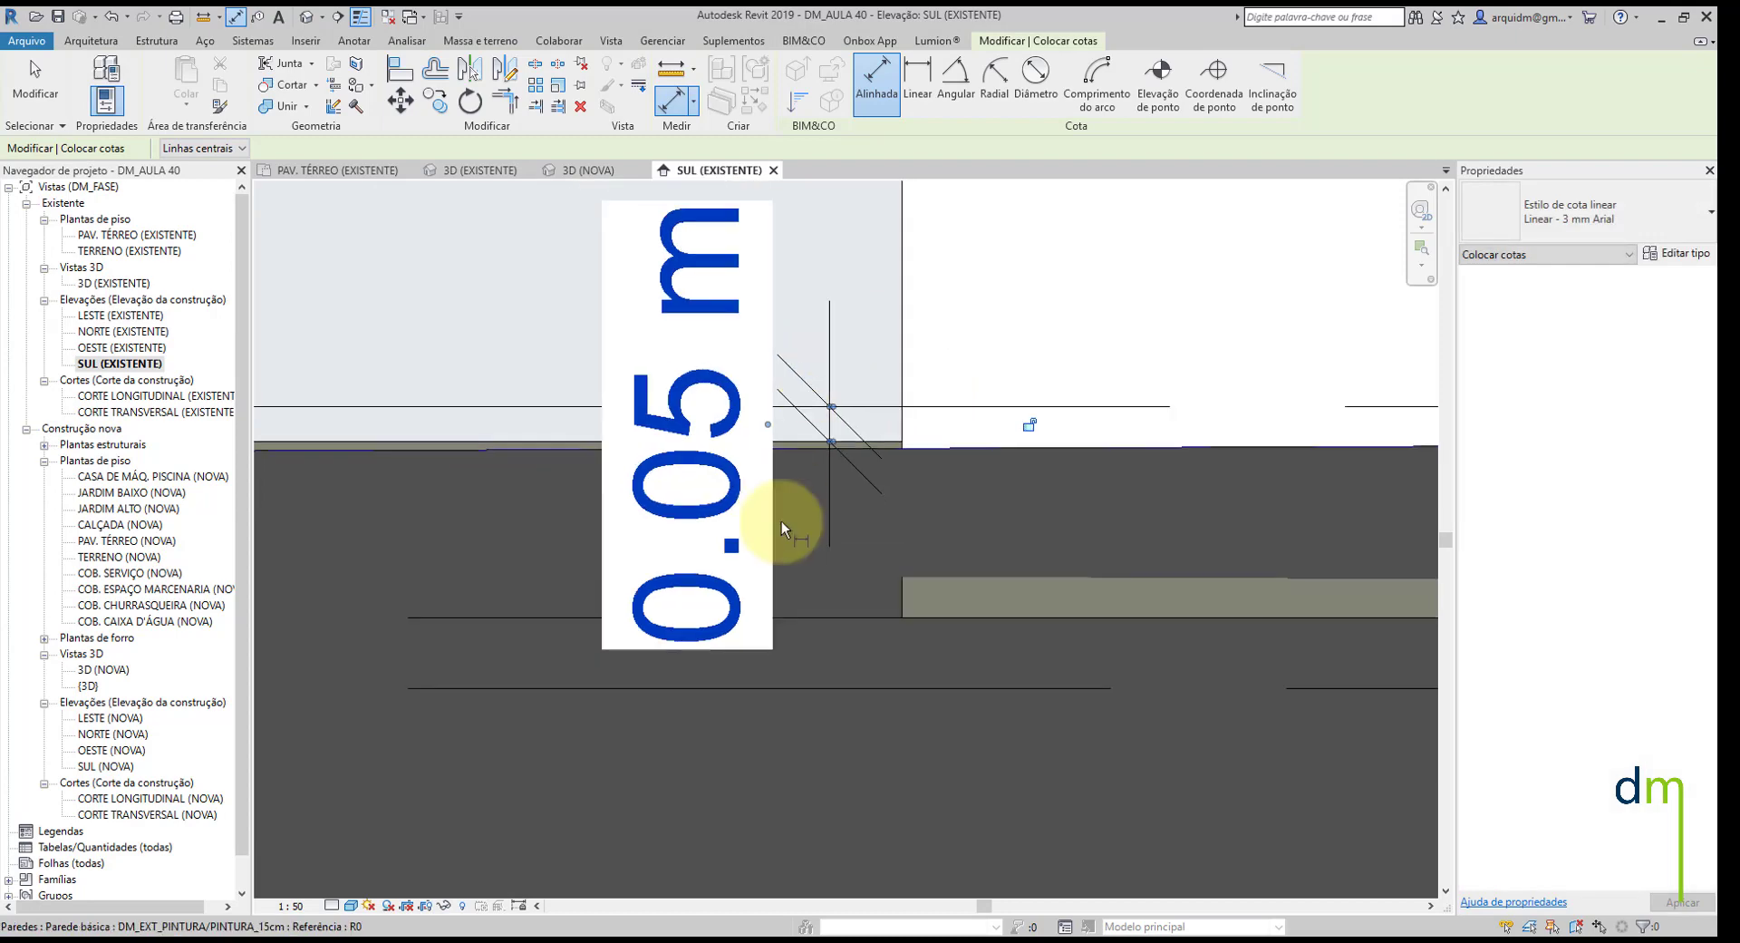
pyautogui.scroll(-3, 802, 477)
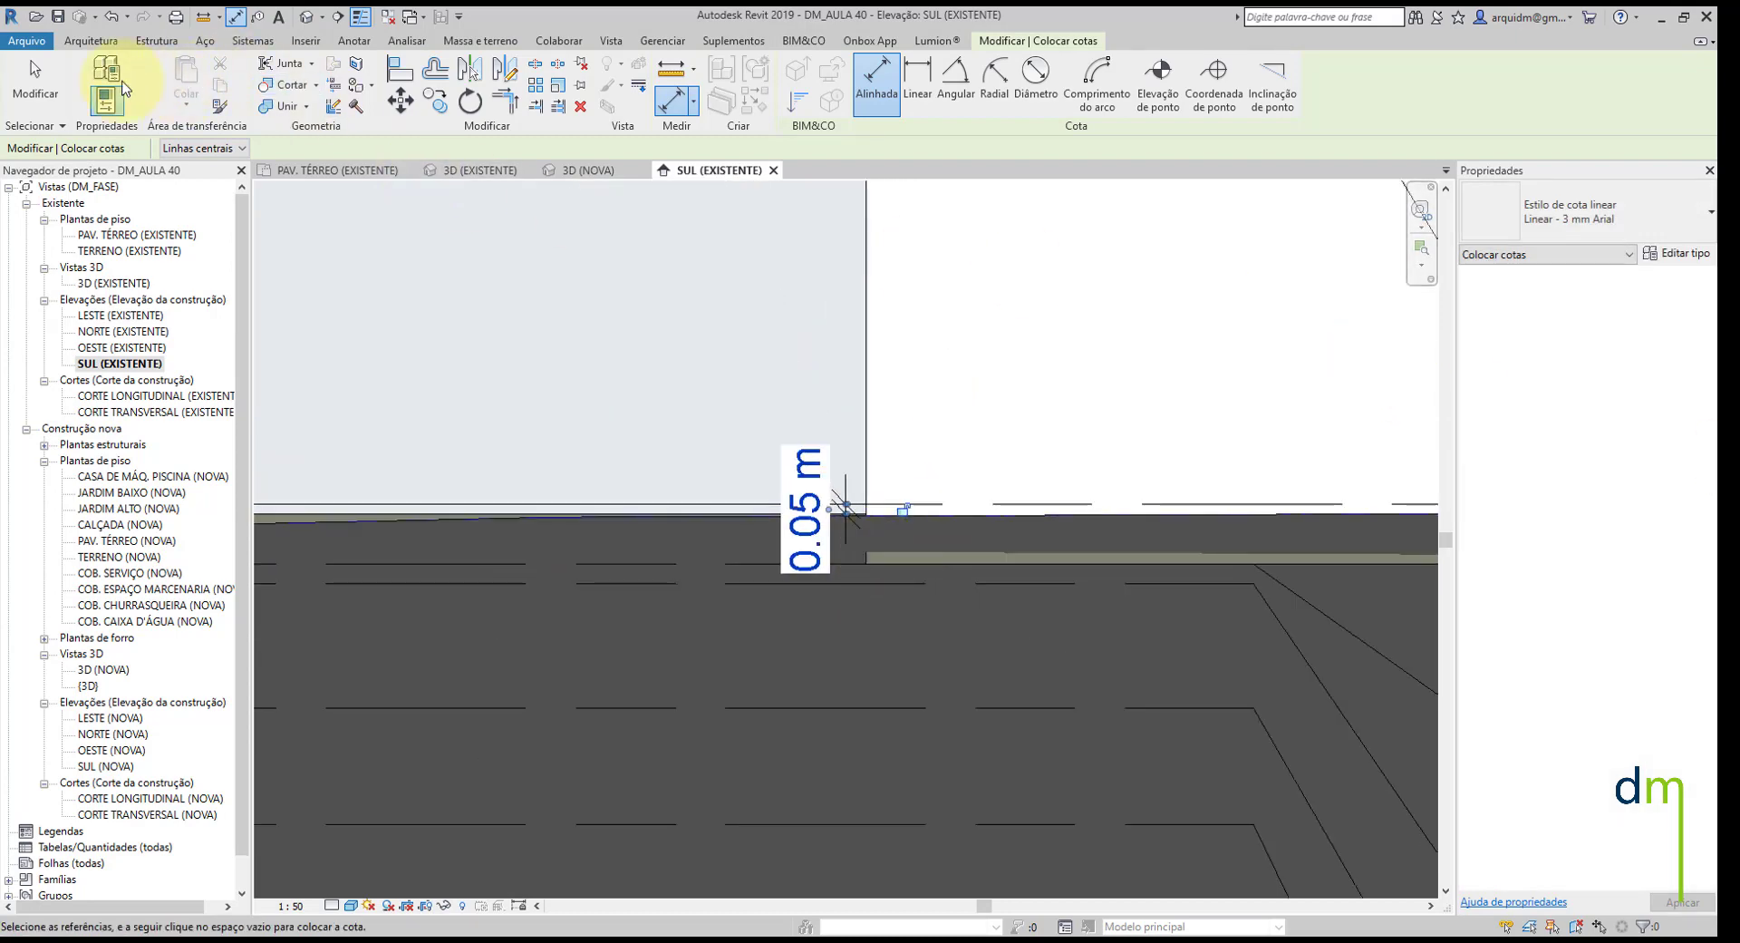
# - End the dimensioning and recheck the base and top offsets of the DM_EXT_PINTURA/PINTURA_15cm wall in the SUL (EXISTENTE) elevation
pyautogui.click(36, 86)
pyautogui.scroll(-5, 1009, 590)
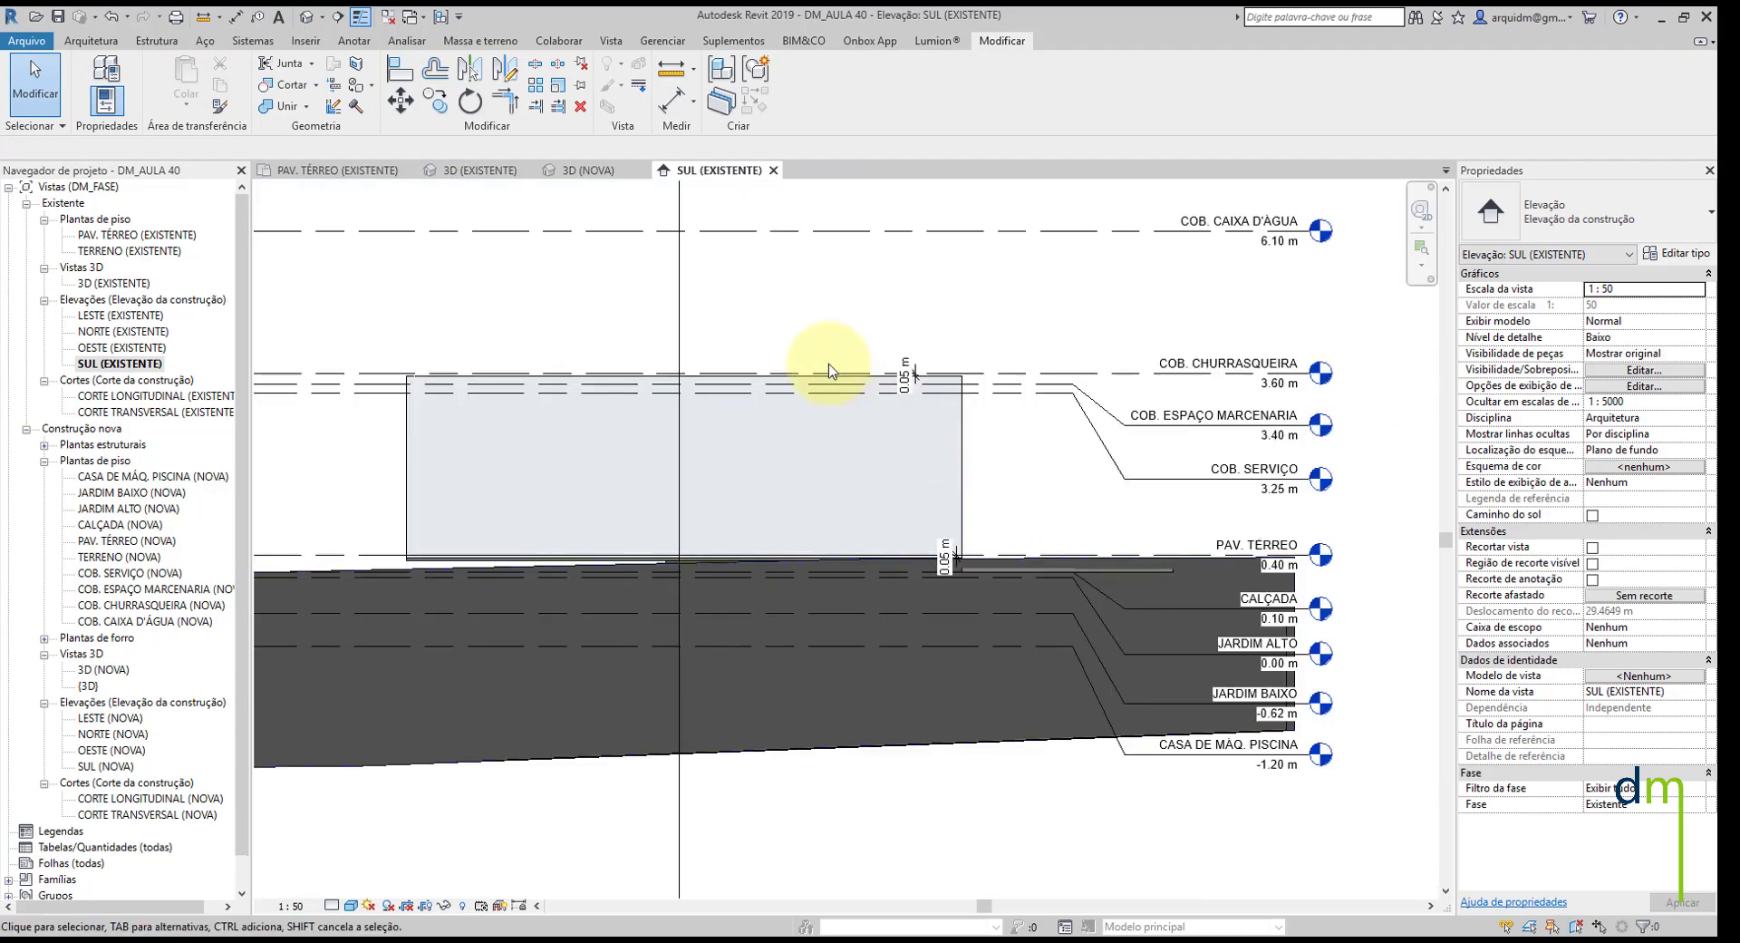
pyautogui.scroll(3, 797, 381)
pyautogui.click(795, 381)
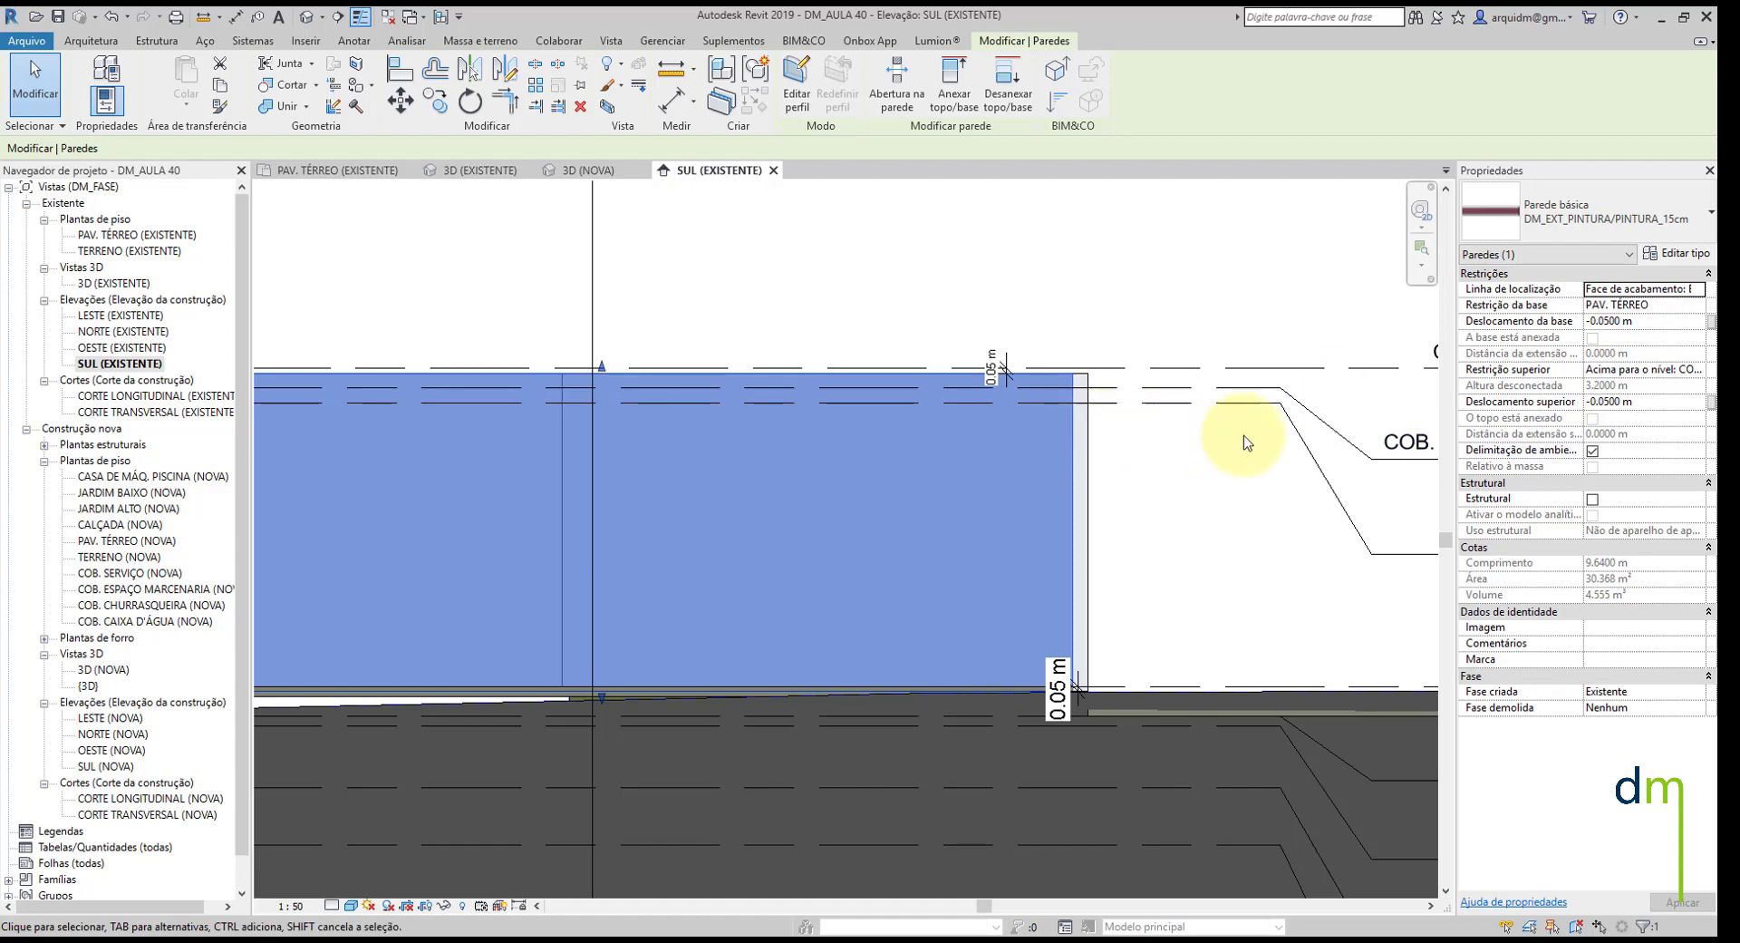
pyautogui.scroll(-1, 1242, 440)
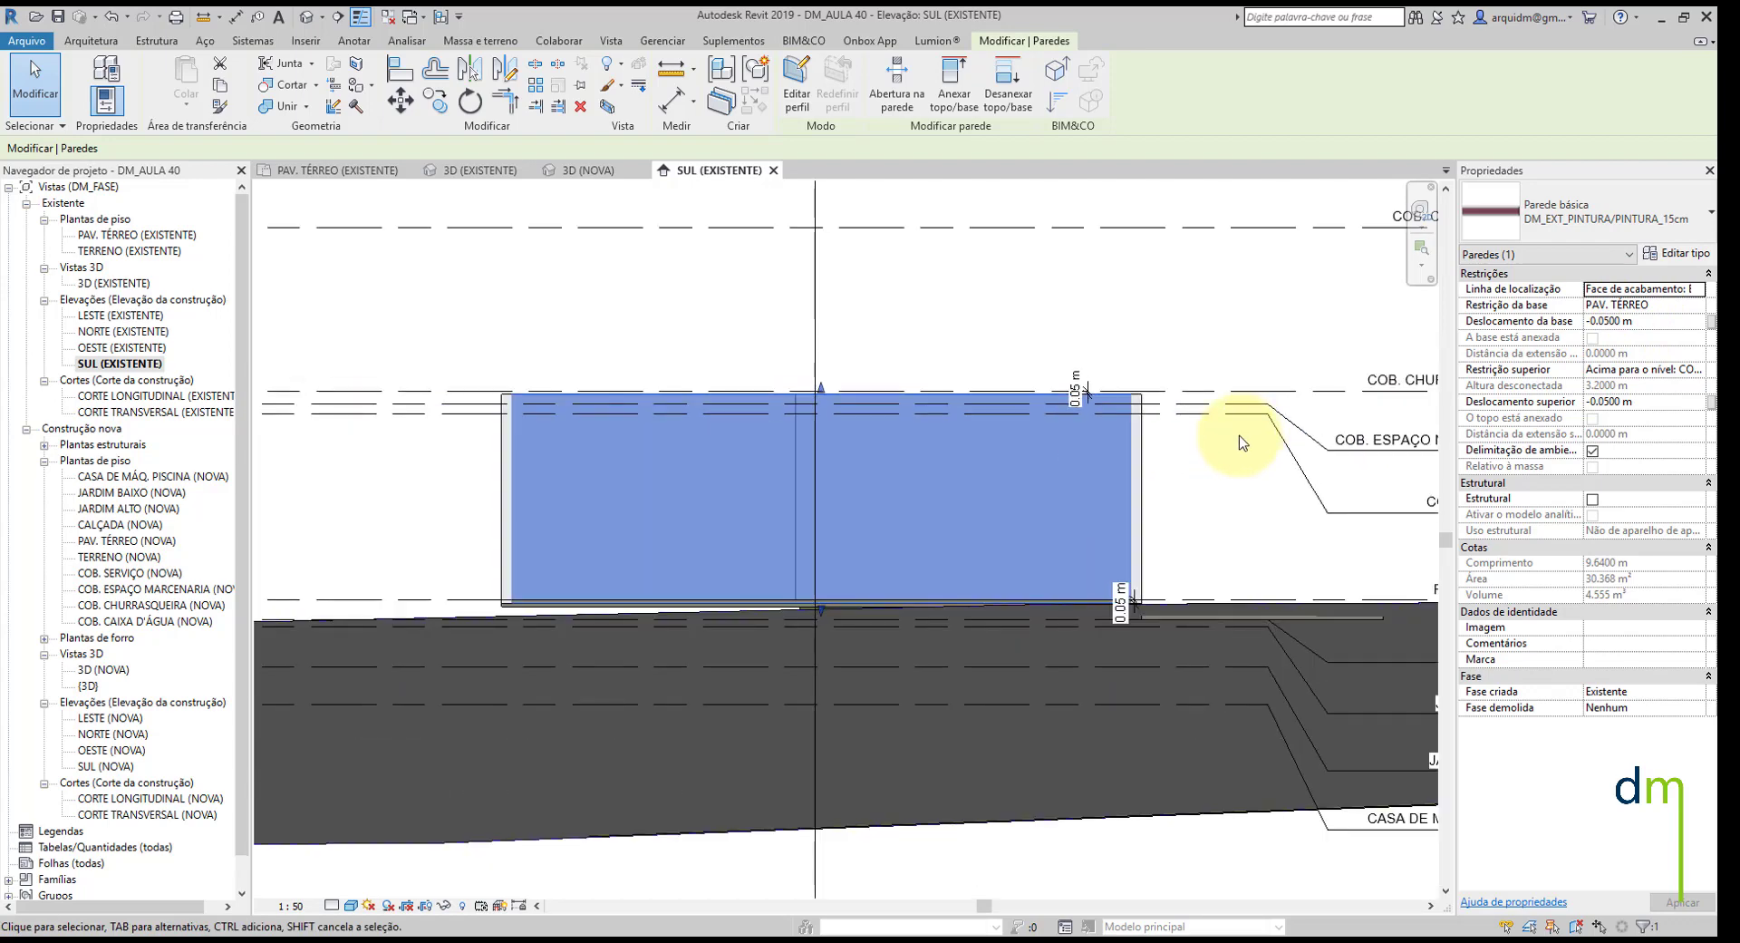
pyautogui.click(1158, 363)
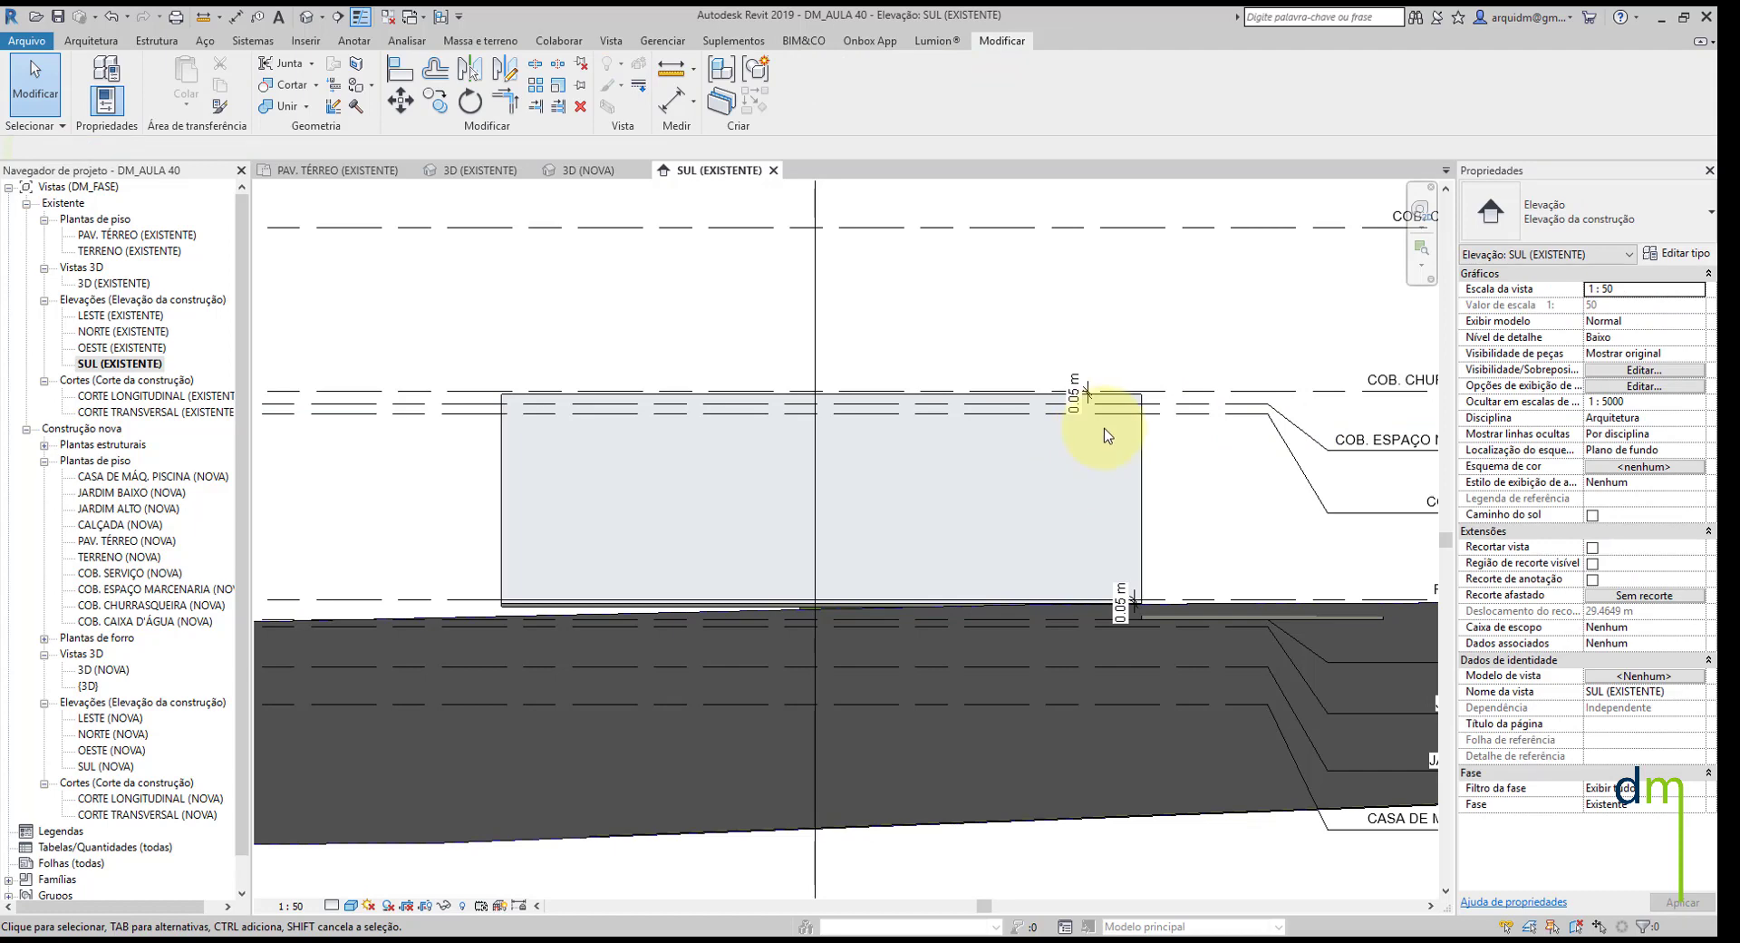
pyautogui.scroll(-4, 1104, 435)
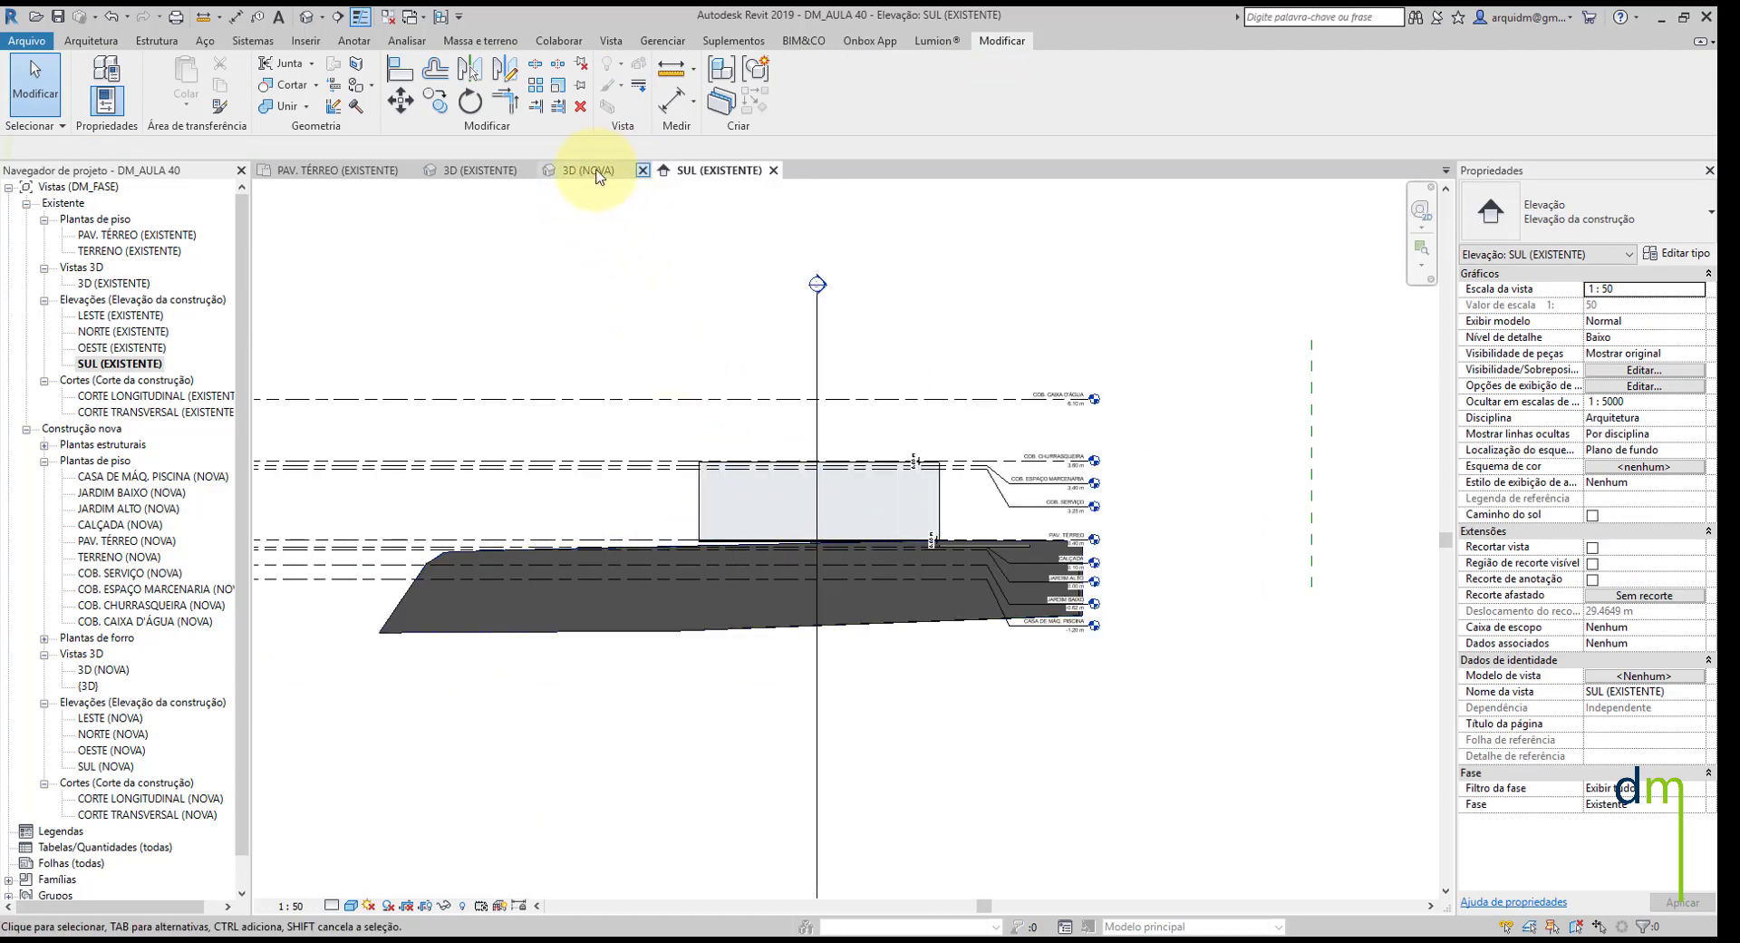
# - Close the 3D (NOVA) view and inspect the exterior walls' top edges and base in the 3D (EXISTENTE) view
pyautogui.click(642, 170)
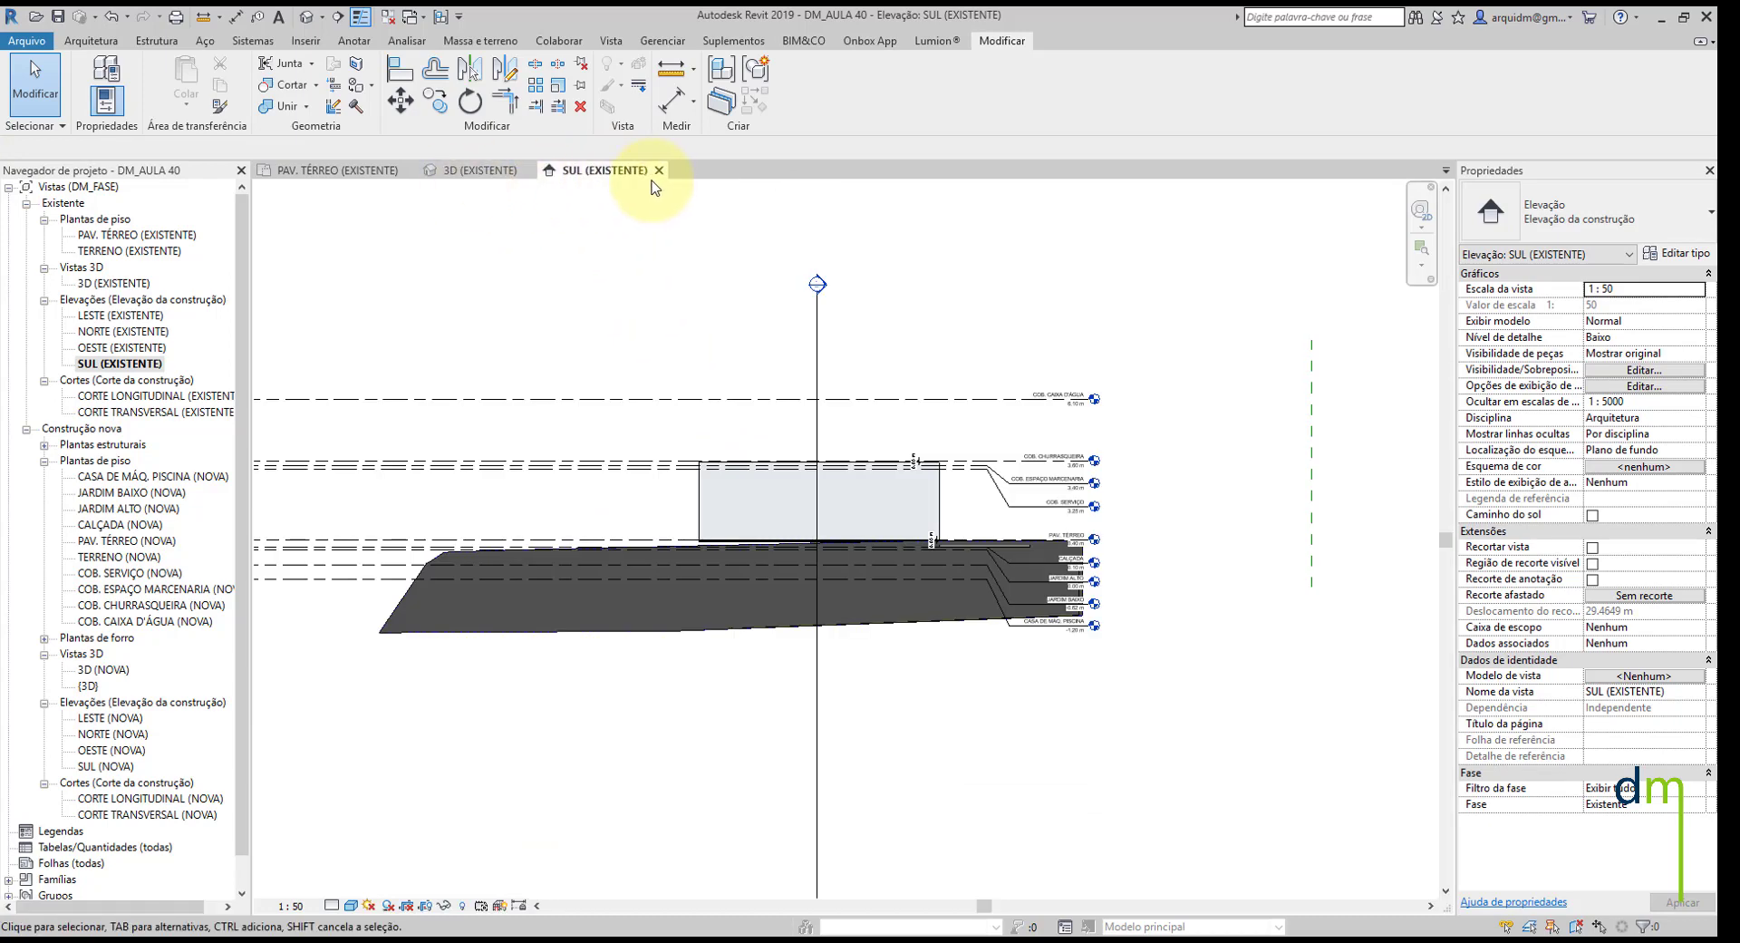
pyautogui.click(474, 175)
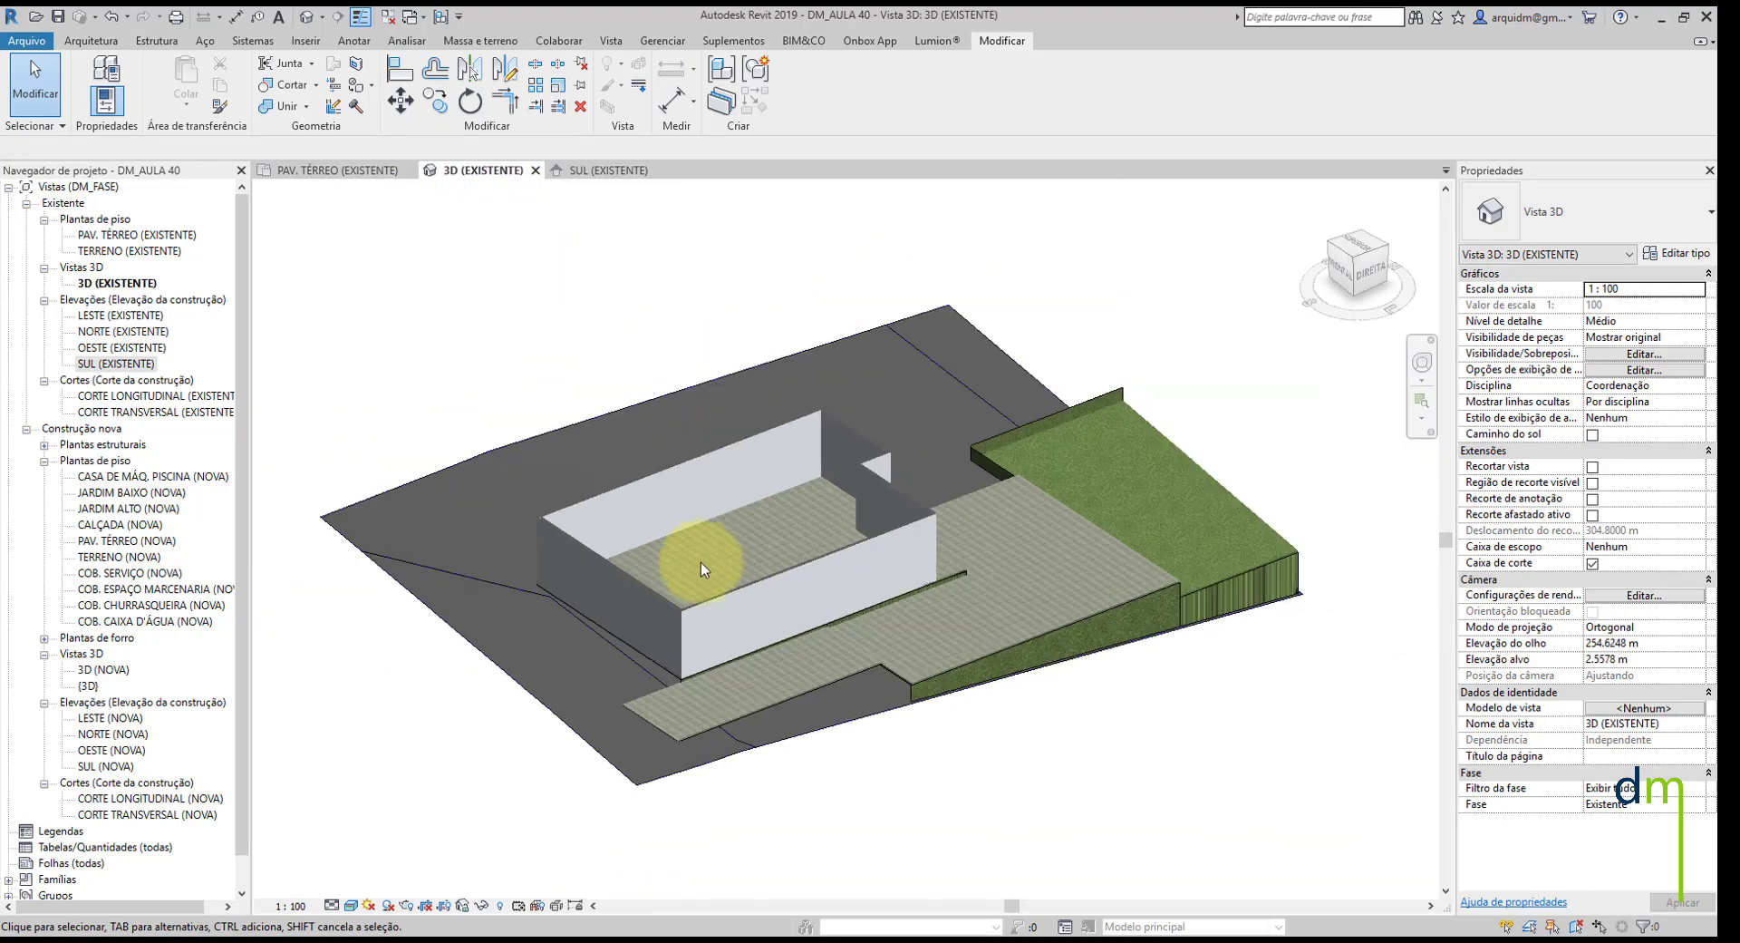
pyautogui.scroll(5, 943, 574)
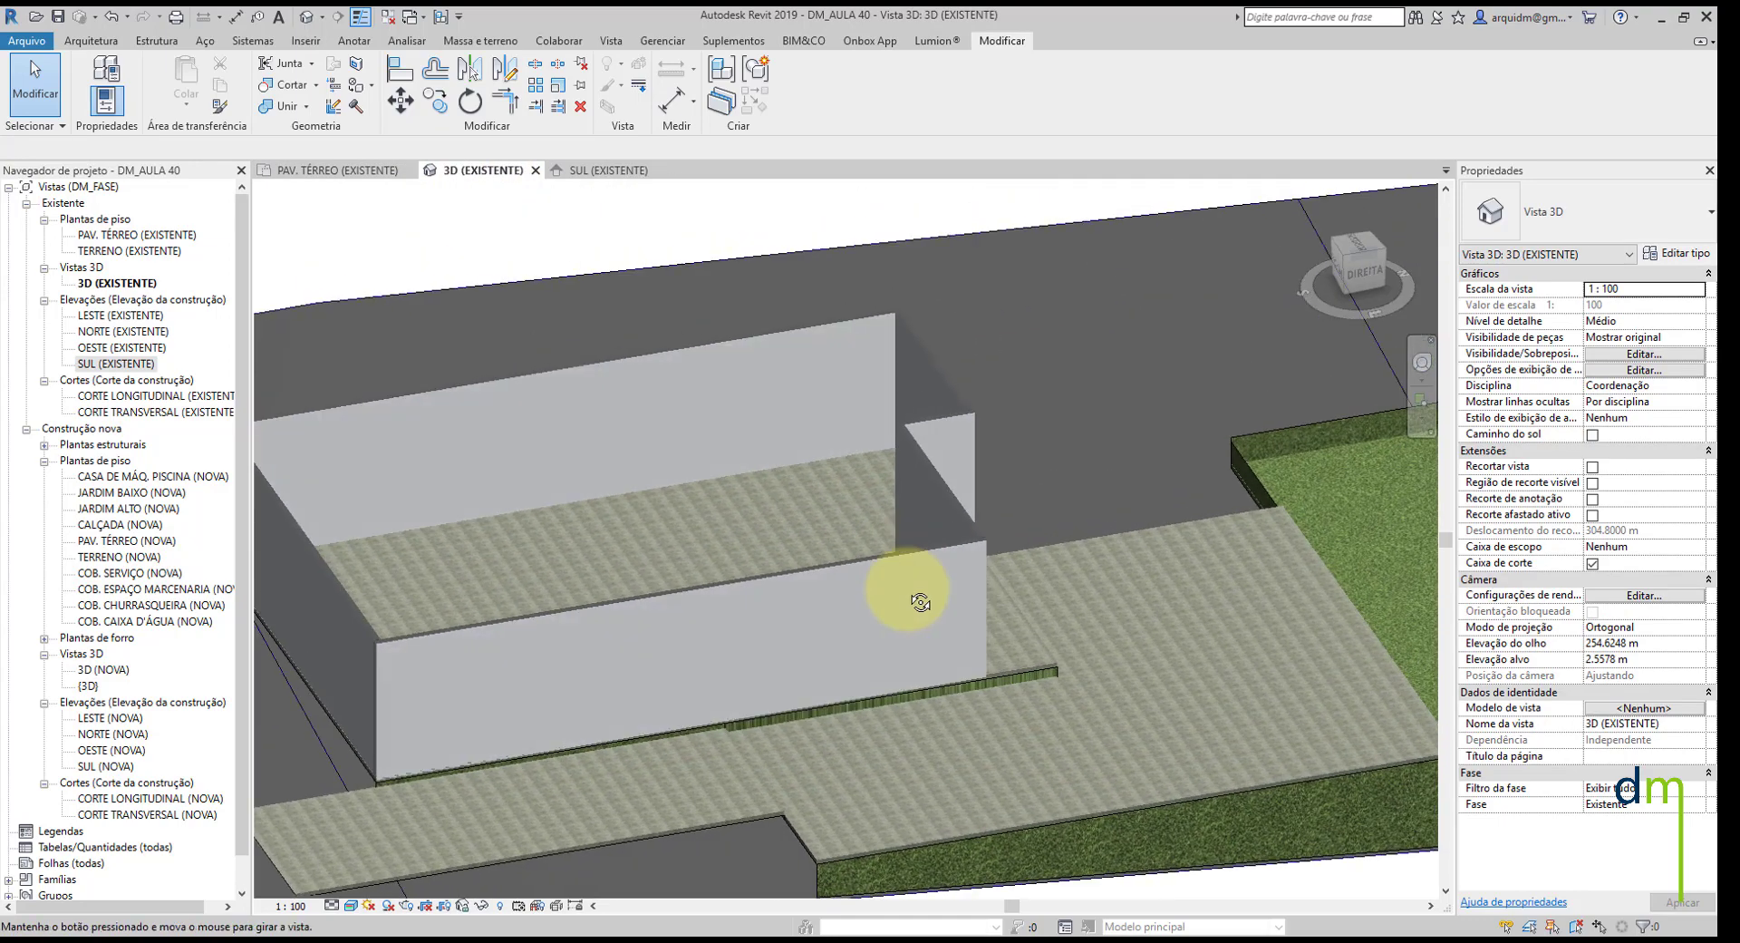
pyautogui.keyDown('shift'); pyautogui.moveTo(916, 593); pyautogui.dragTo(714, 616, button='middle'); pyautogui.keyUp('shift')
pyautogui.scroll(3, 653, 663)
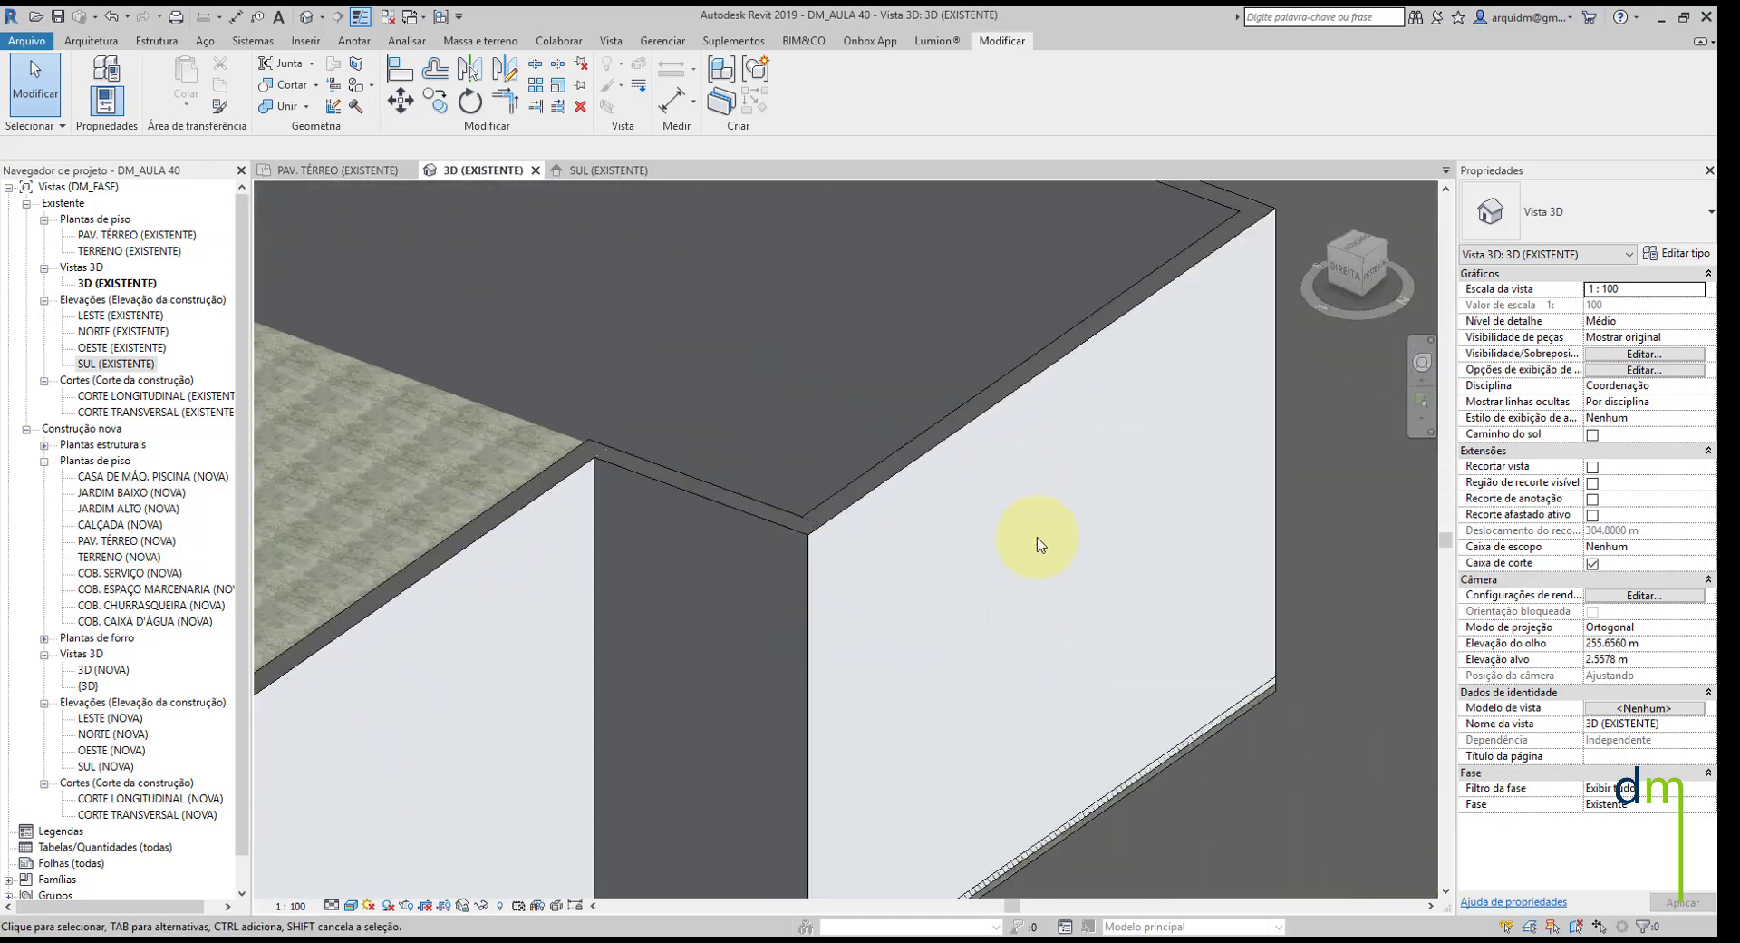
pyautogui.scroll(-2, 1139, 562)
pyautogui.scroll(4, 1030, 730)
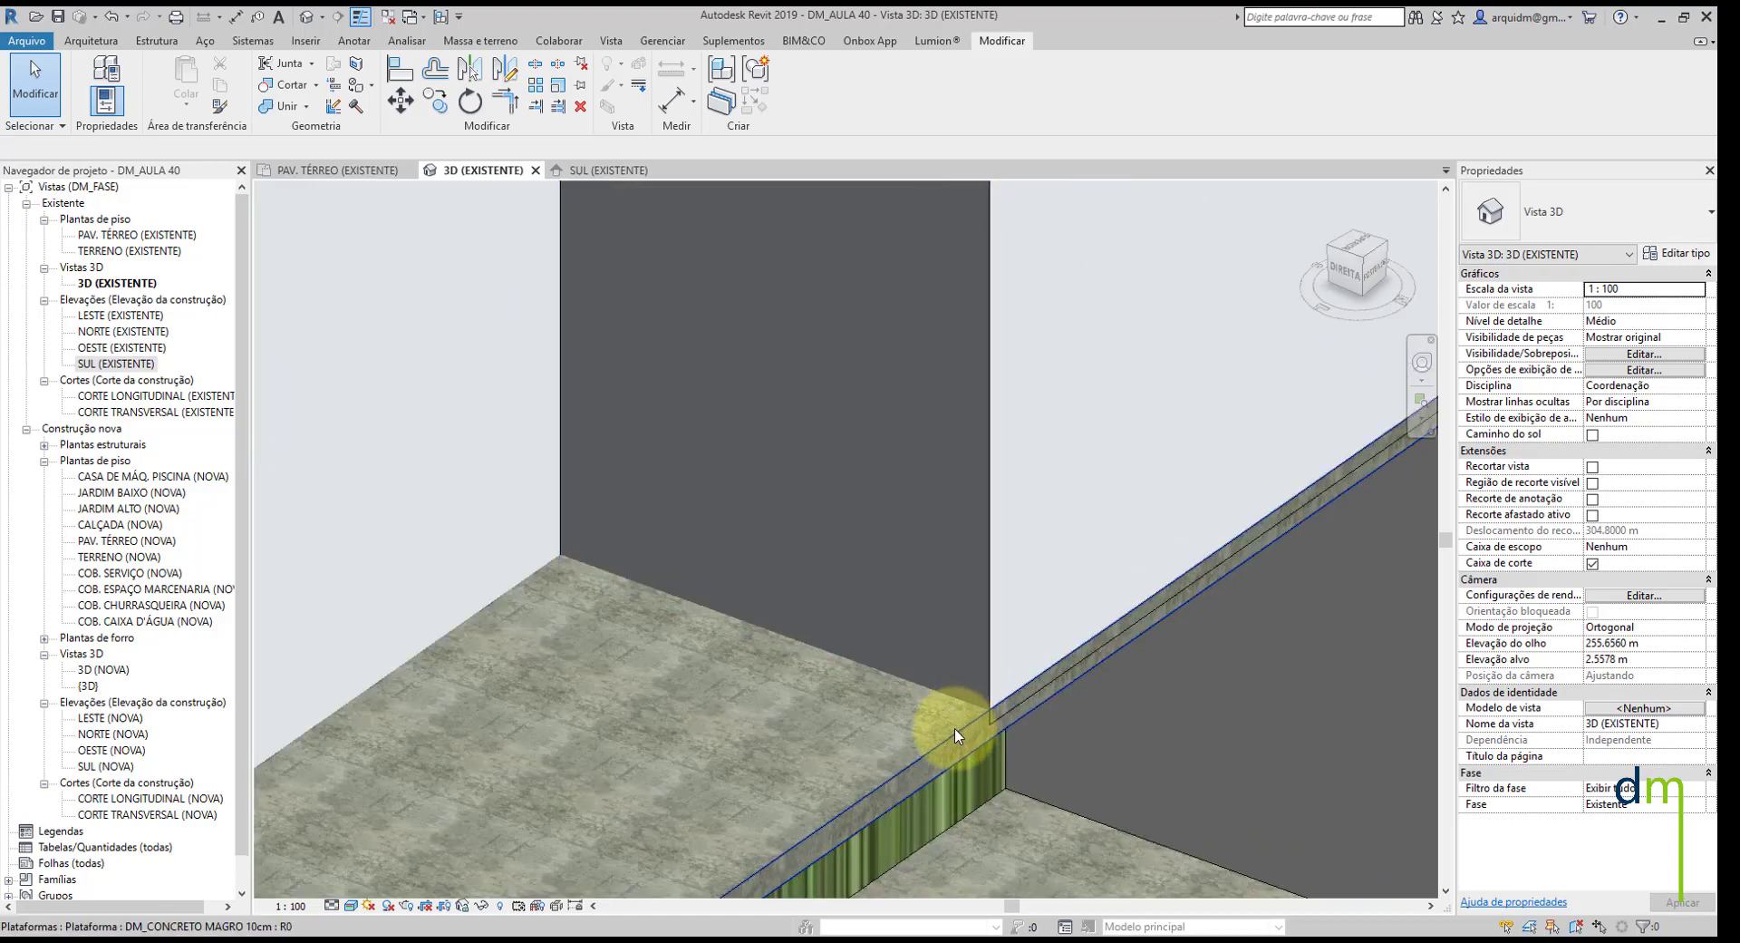
# - Select the DM_CONCRETO MAGRO 10cm platform and examine how the exterior walls sit on it at the recessed corner and around the house
pyautogui.click(958, 734)
pyautogui.scroll(2, 992, 700)
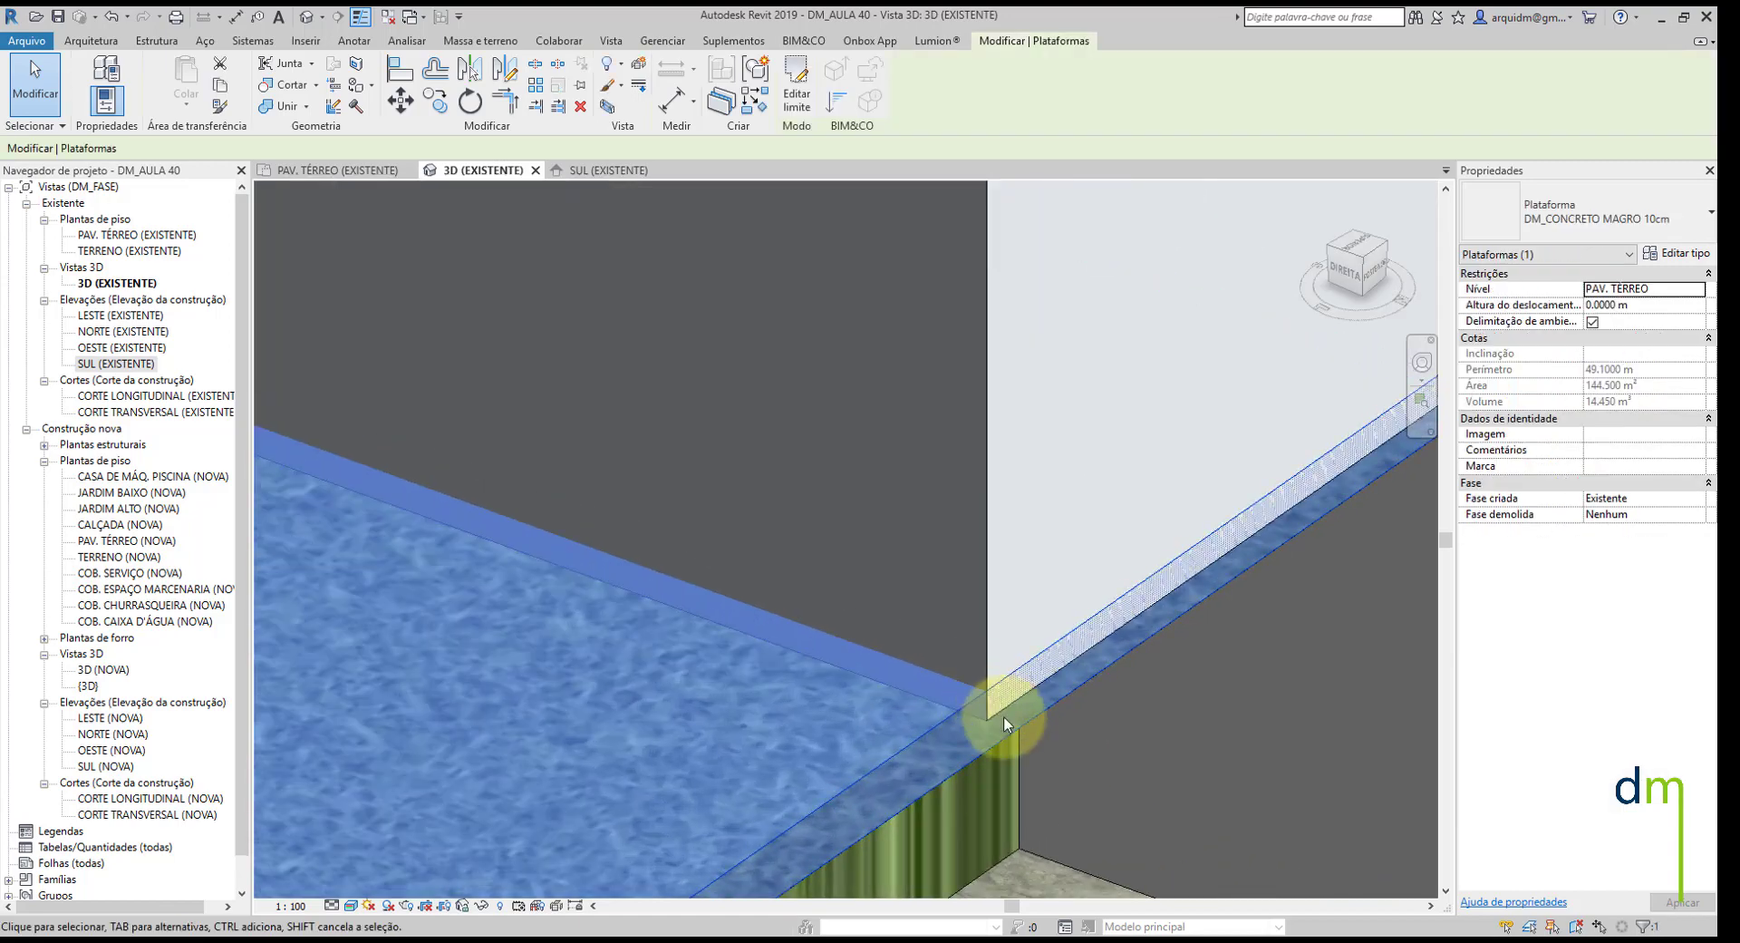
pyautogui.scroll(-6, 999, 726)
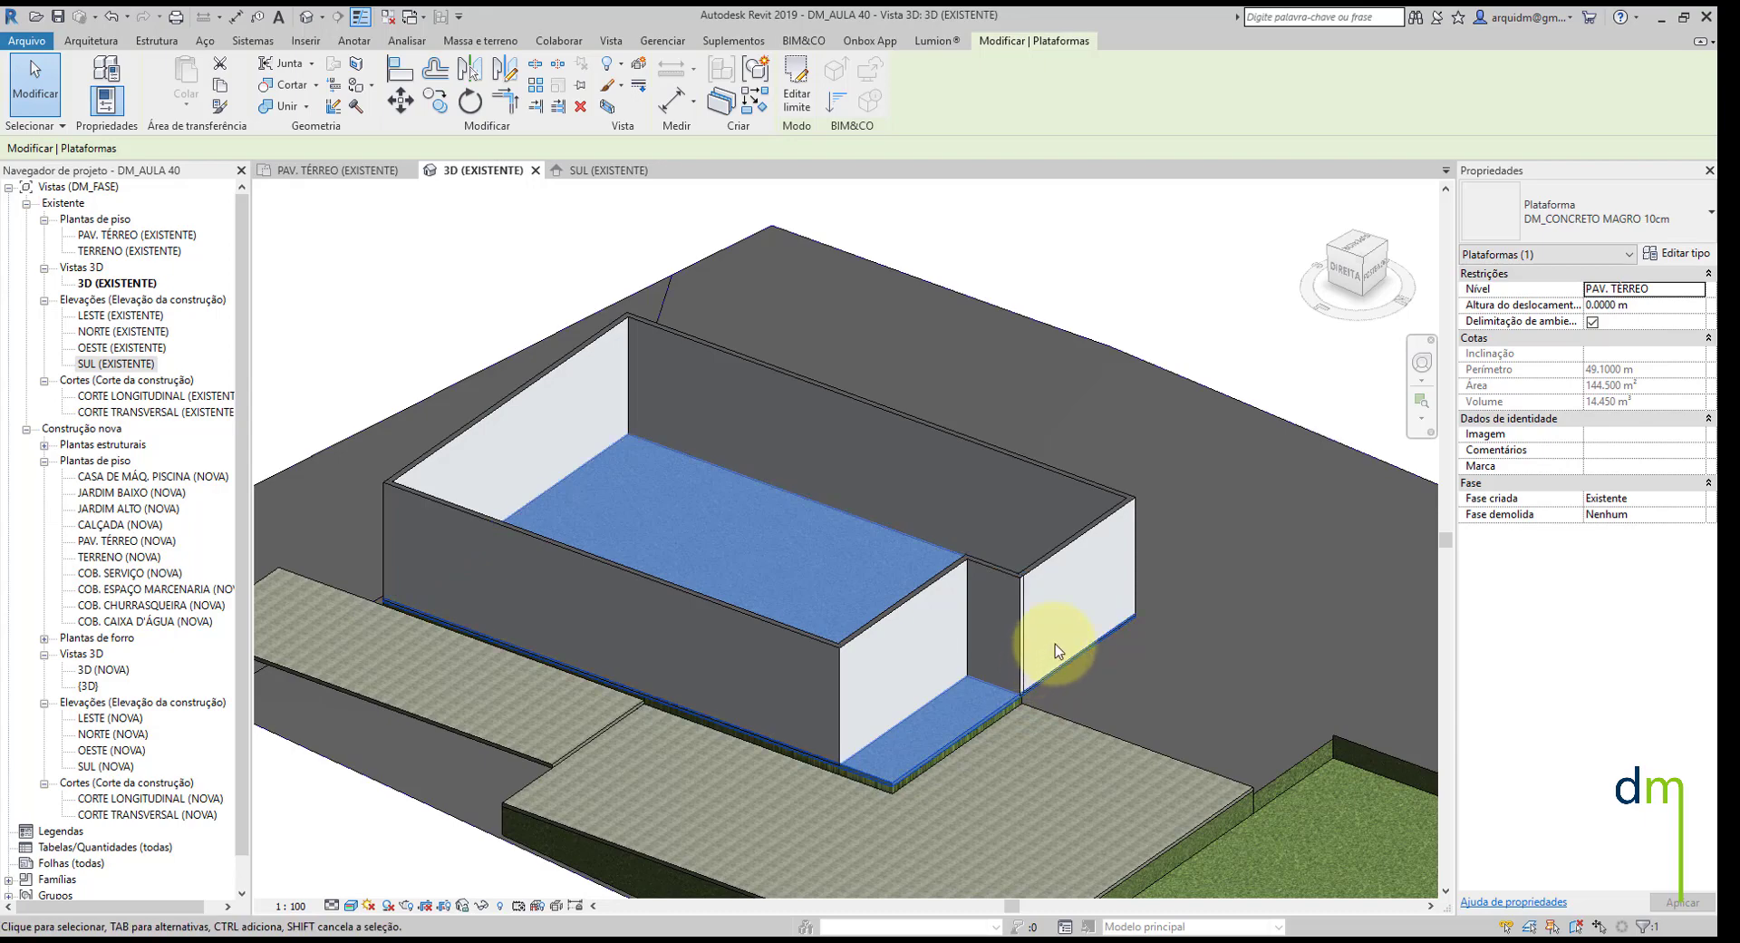
pyautogui.scroll(-3, 1055, 643)
pyautogui.keyDown('shift'); pyautogui.moveTo(575, 636); pyautogui.dragTo(863, 588, button='middle'); pyautogui.keyUp('shift')
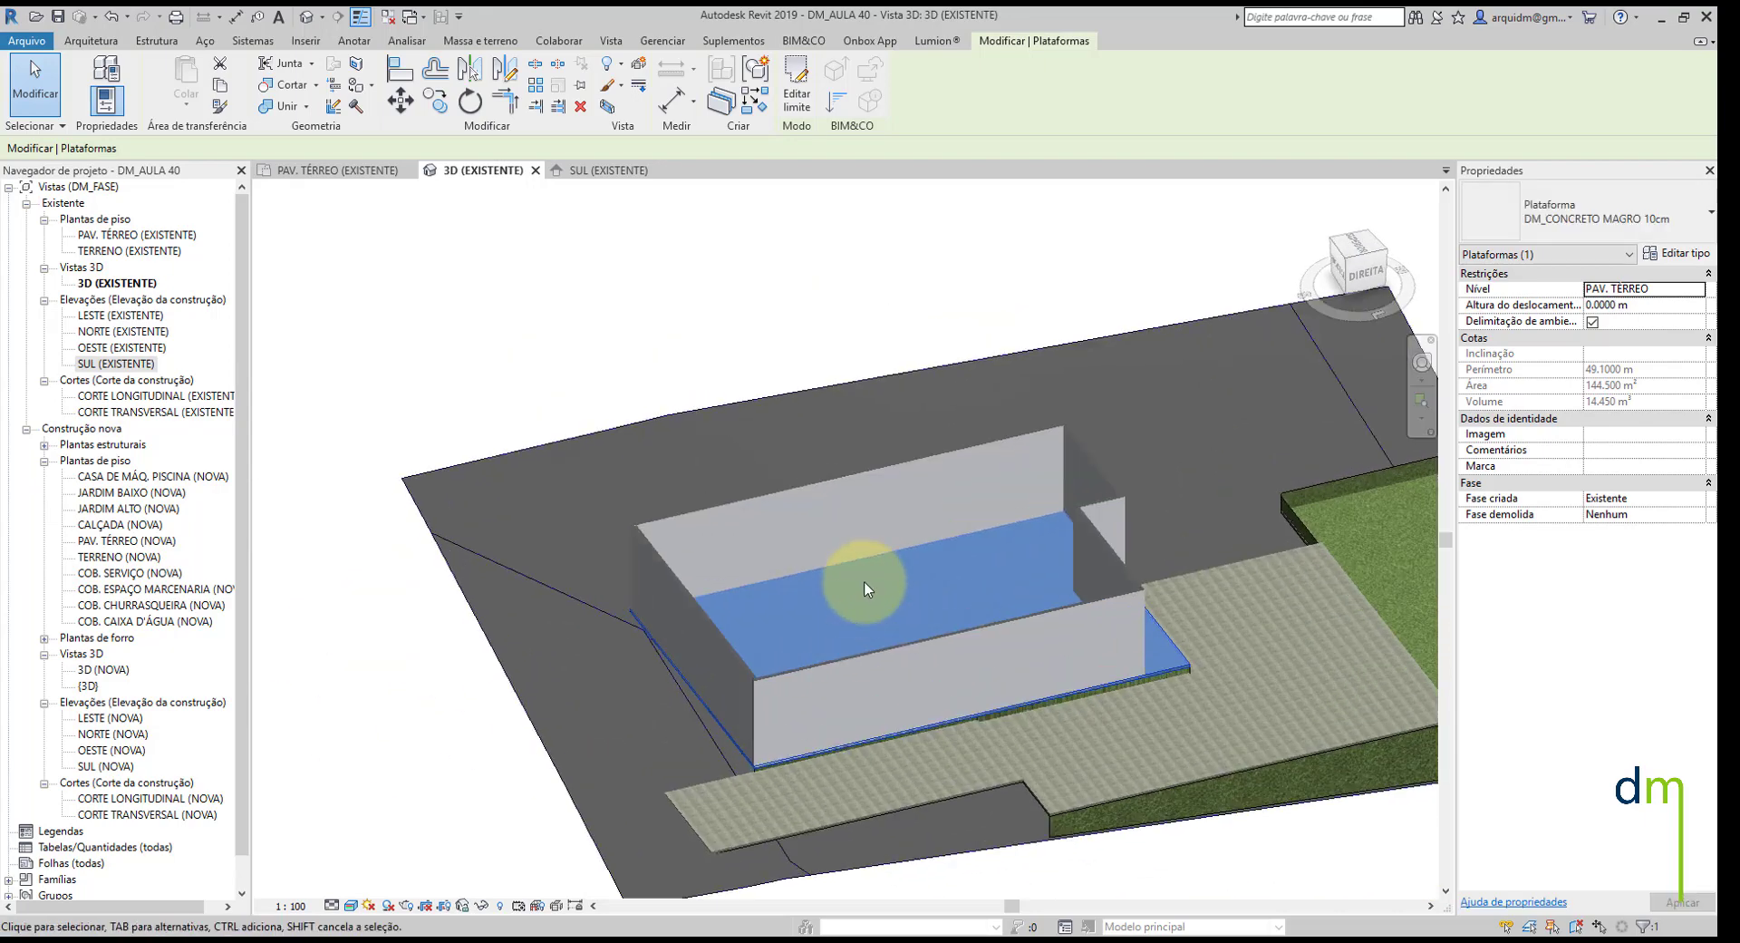
pyautogui.scroll(2, 970, 648)
pyautogui.moveTo(969, 654)
pyautogui.keyDown('shift'); pyautogui.mouseDown(button='middle')
pyautogui.moveTo(915, 681)
pyautogui.moveTo(949, 637)
pyautogui.mouseUp(button='middle'); pyautogui.keyUp('shift')
pyautogui.scroll(1, 1070, 567)
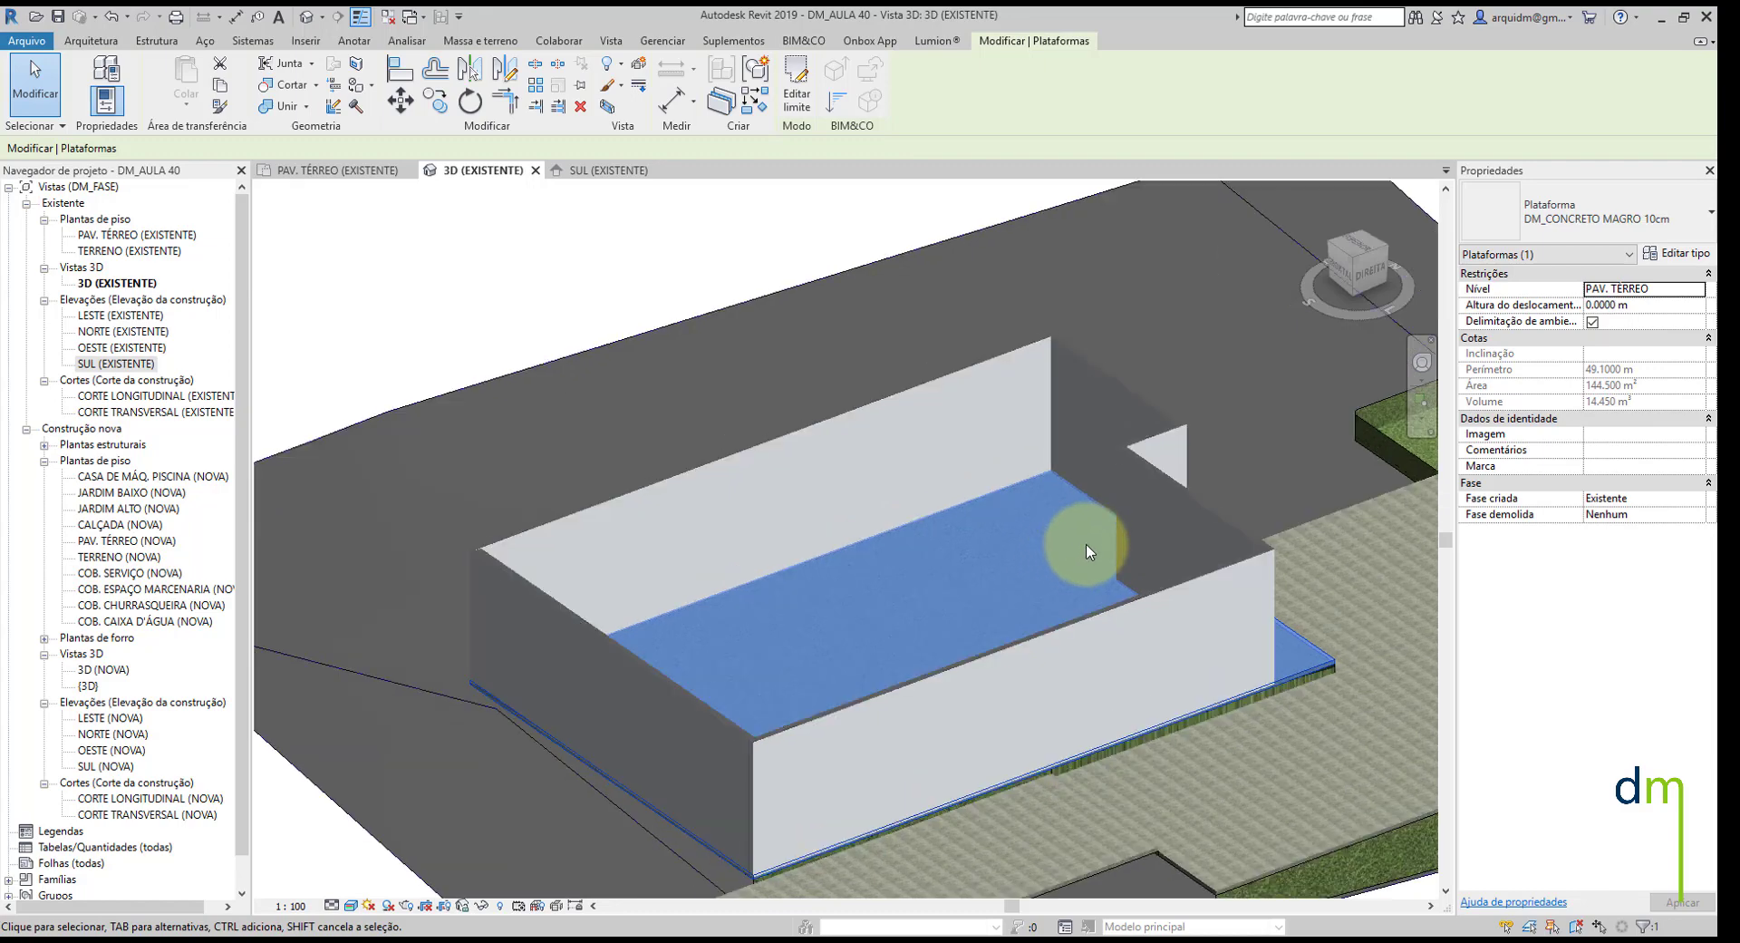
pyautogui.press('Escape')
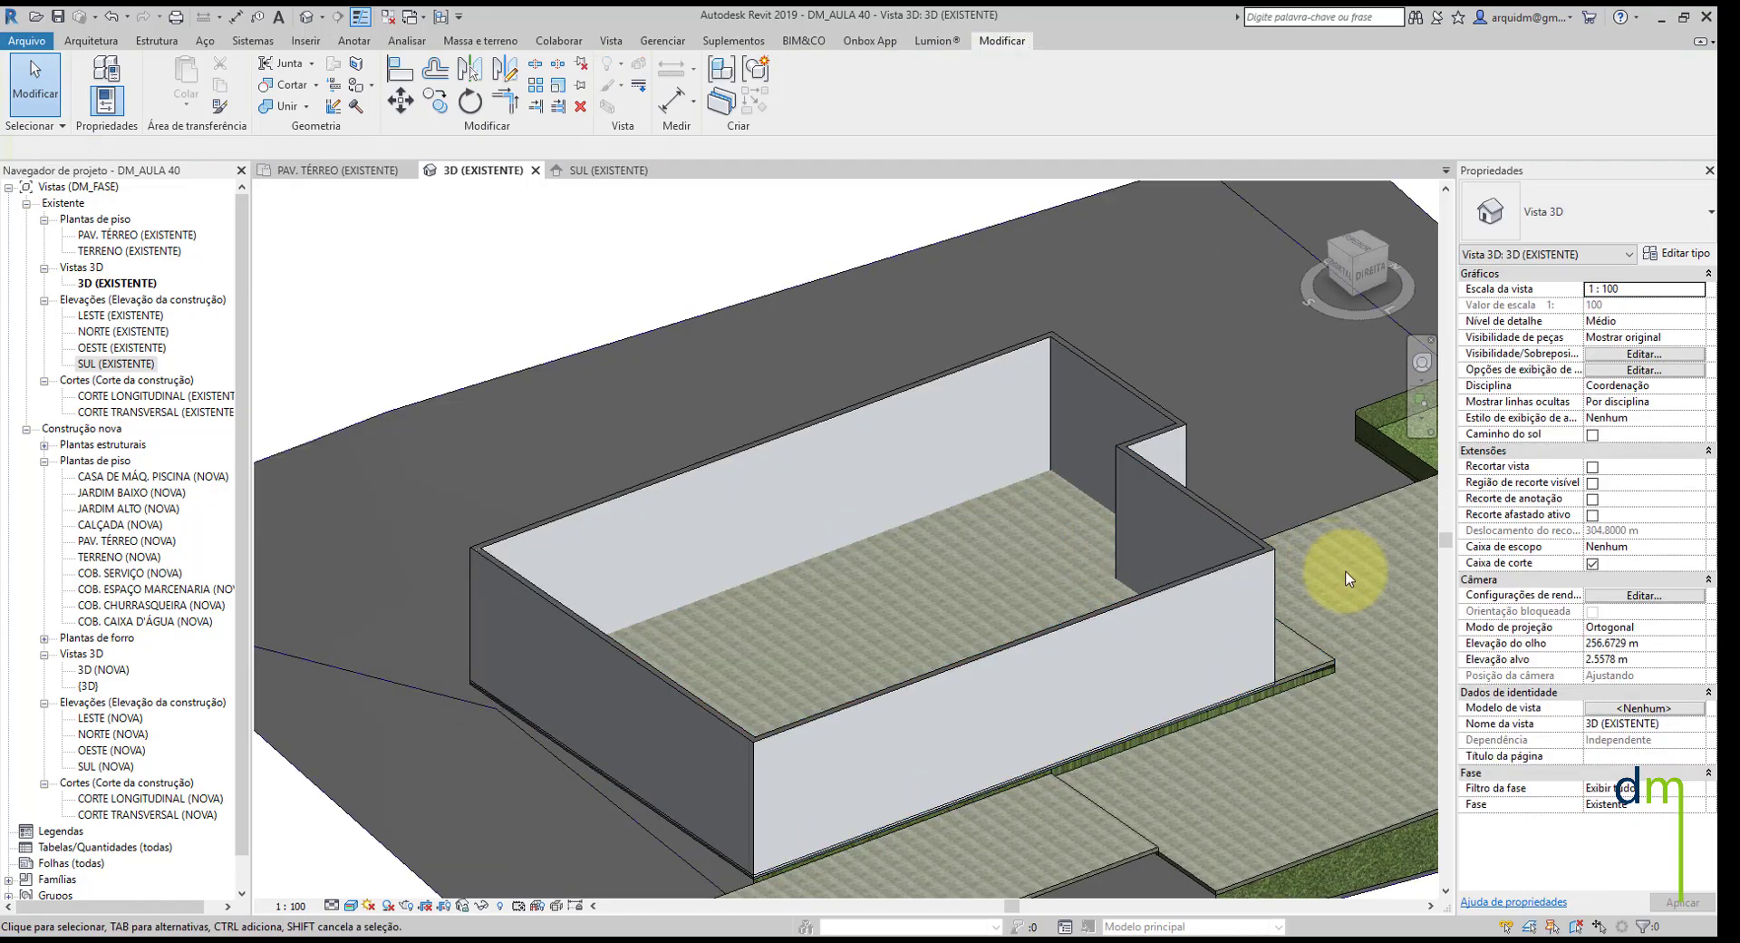
# - Check the exterior walls on the terrain from several sides and save the project
pyautogui.keyDown('shift'); pyautogui.moveTo(1321, 575); pyautogui.dragTo(753, 632, button='middle'); pyautogui.keyUp('shift')
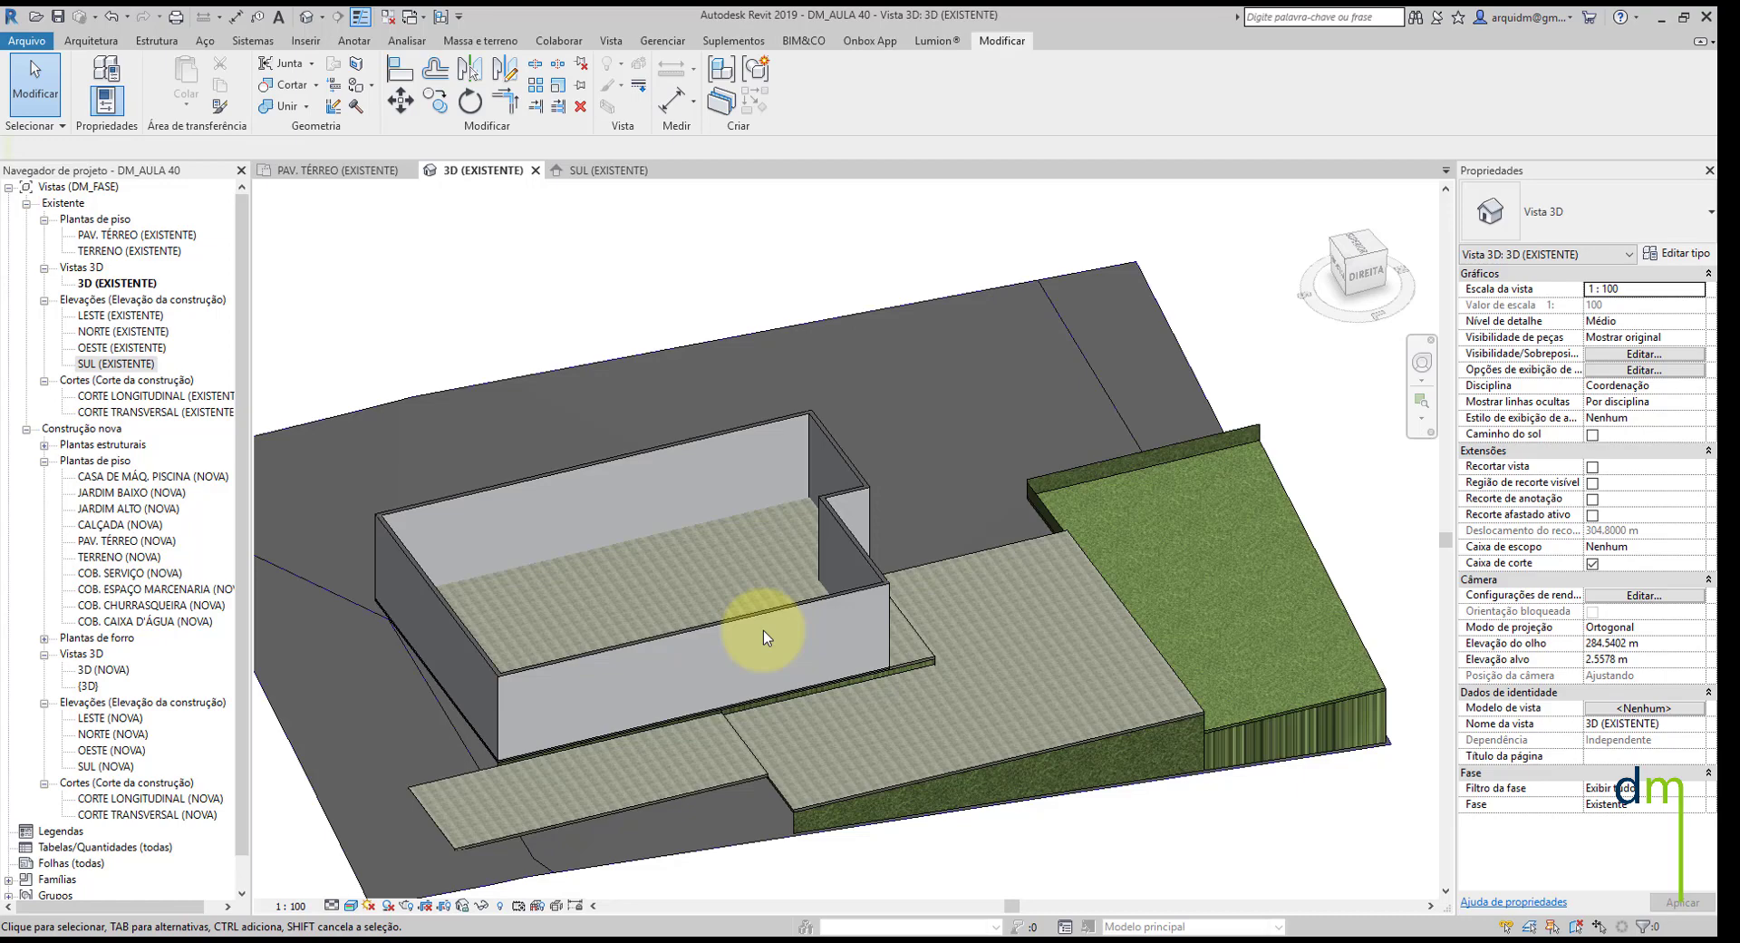
pyautogui.keyDown('shift'); pyautogui.moveTo(884, 611); pyautogui.dragTo(716, 628, button='middle'); pyautogui.keyUp('shift')
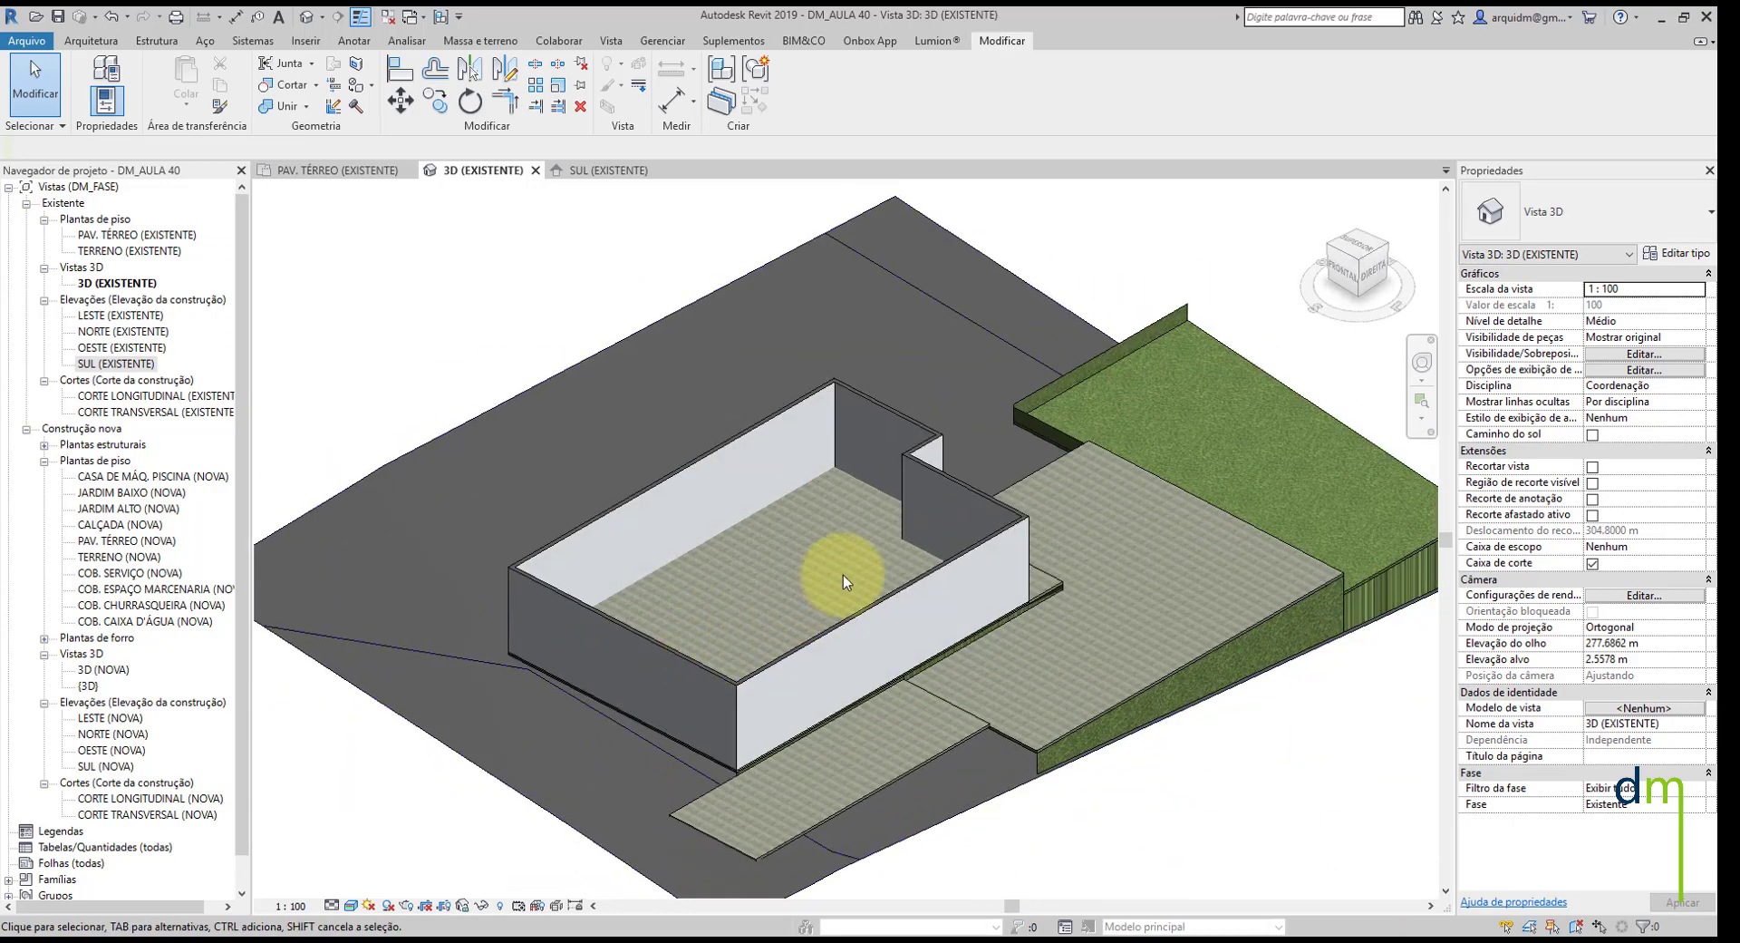
pyautogui.keyDown('shift'); pyautogui.moveTo(843, 575); pyautogui.dragTo(990, 523, button='middle'); pyautogui.keyUp('shift')
pyautogui.keyDown('shift'); pyautogui.moveTo(738, 458); pyautogui.dragTo(792, 475, button='middle'); pyautogui.keyUp('shift')
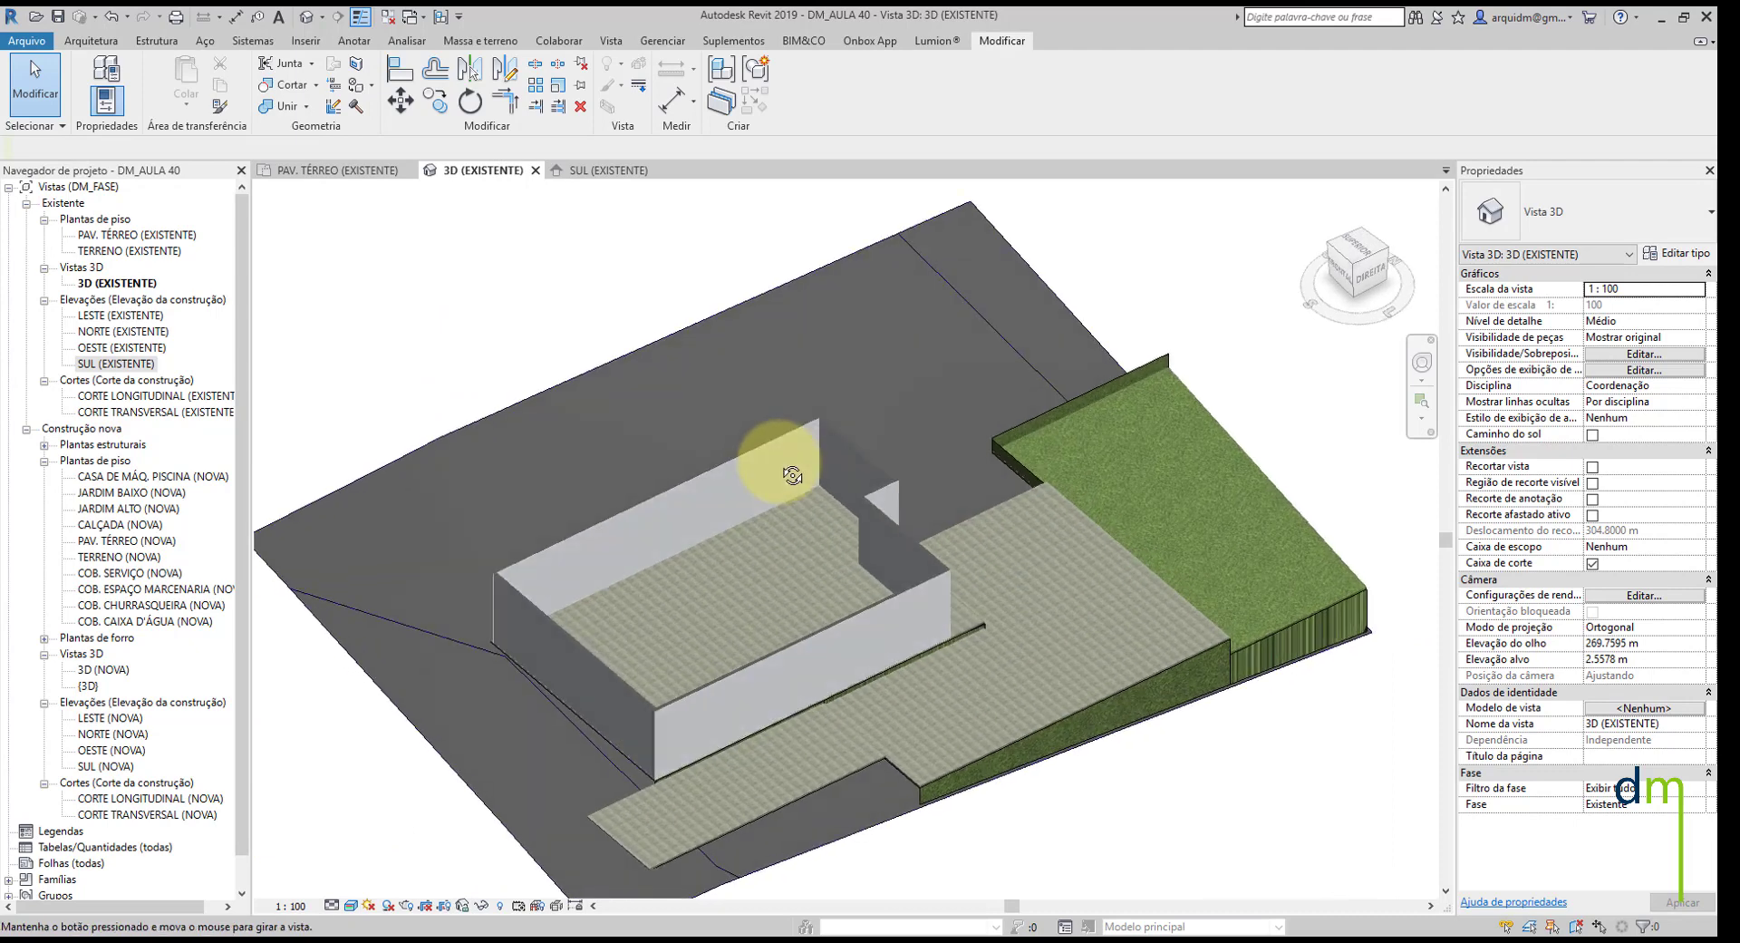
pyautogui.click(60, 17)
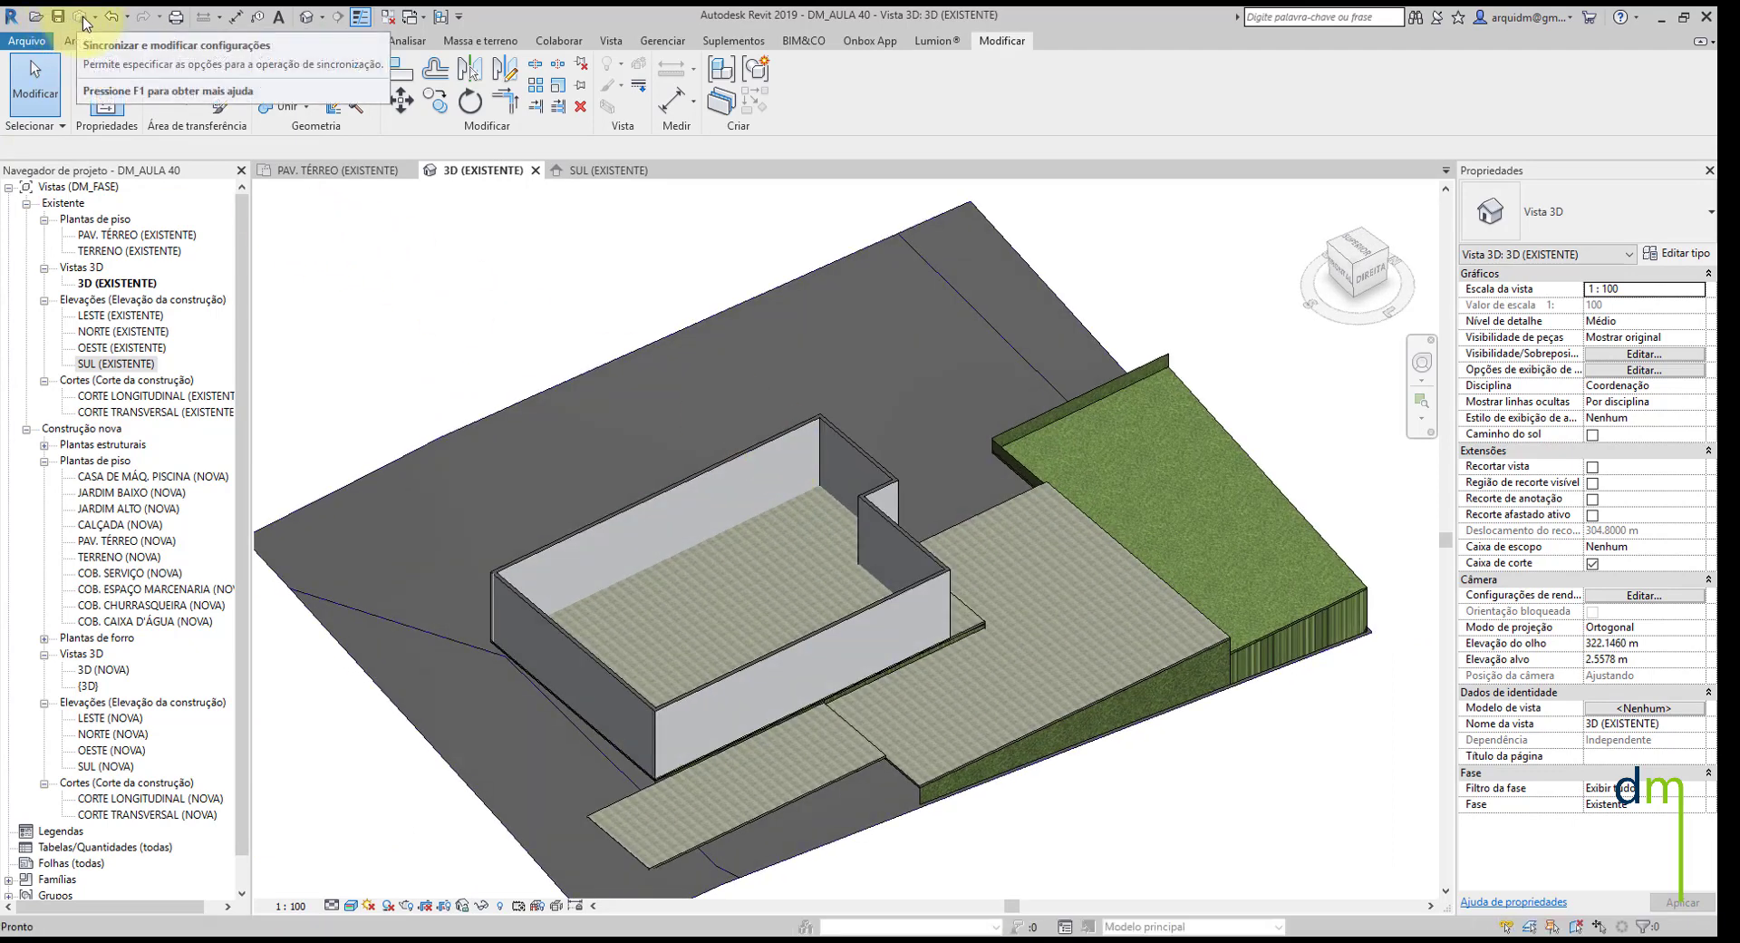